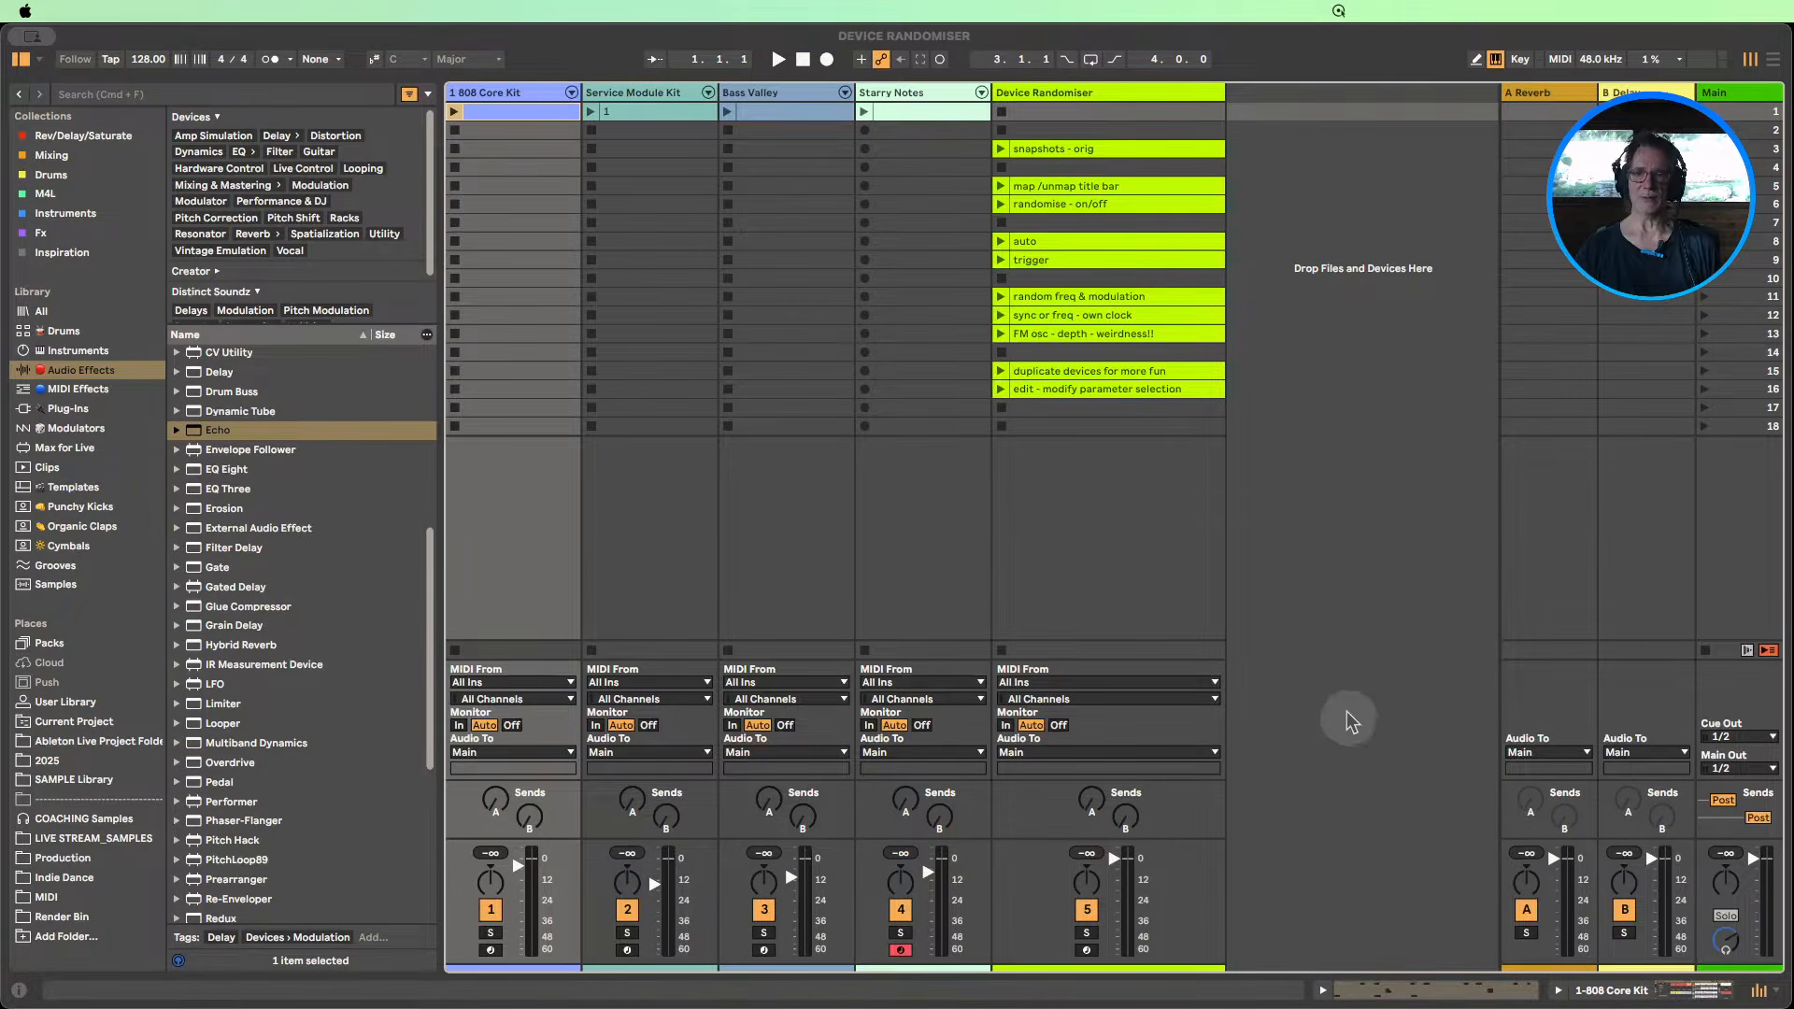
# Step: Hide the browser and play scene 1 to hear the set, stopping playback after a few bars
pyautogui.click(20, 59)
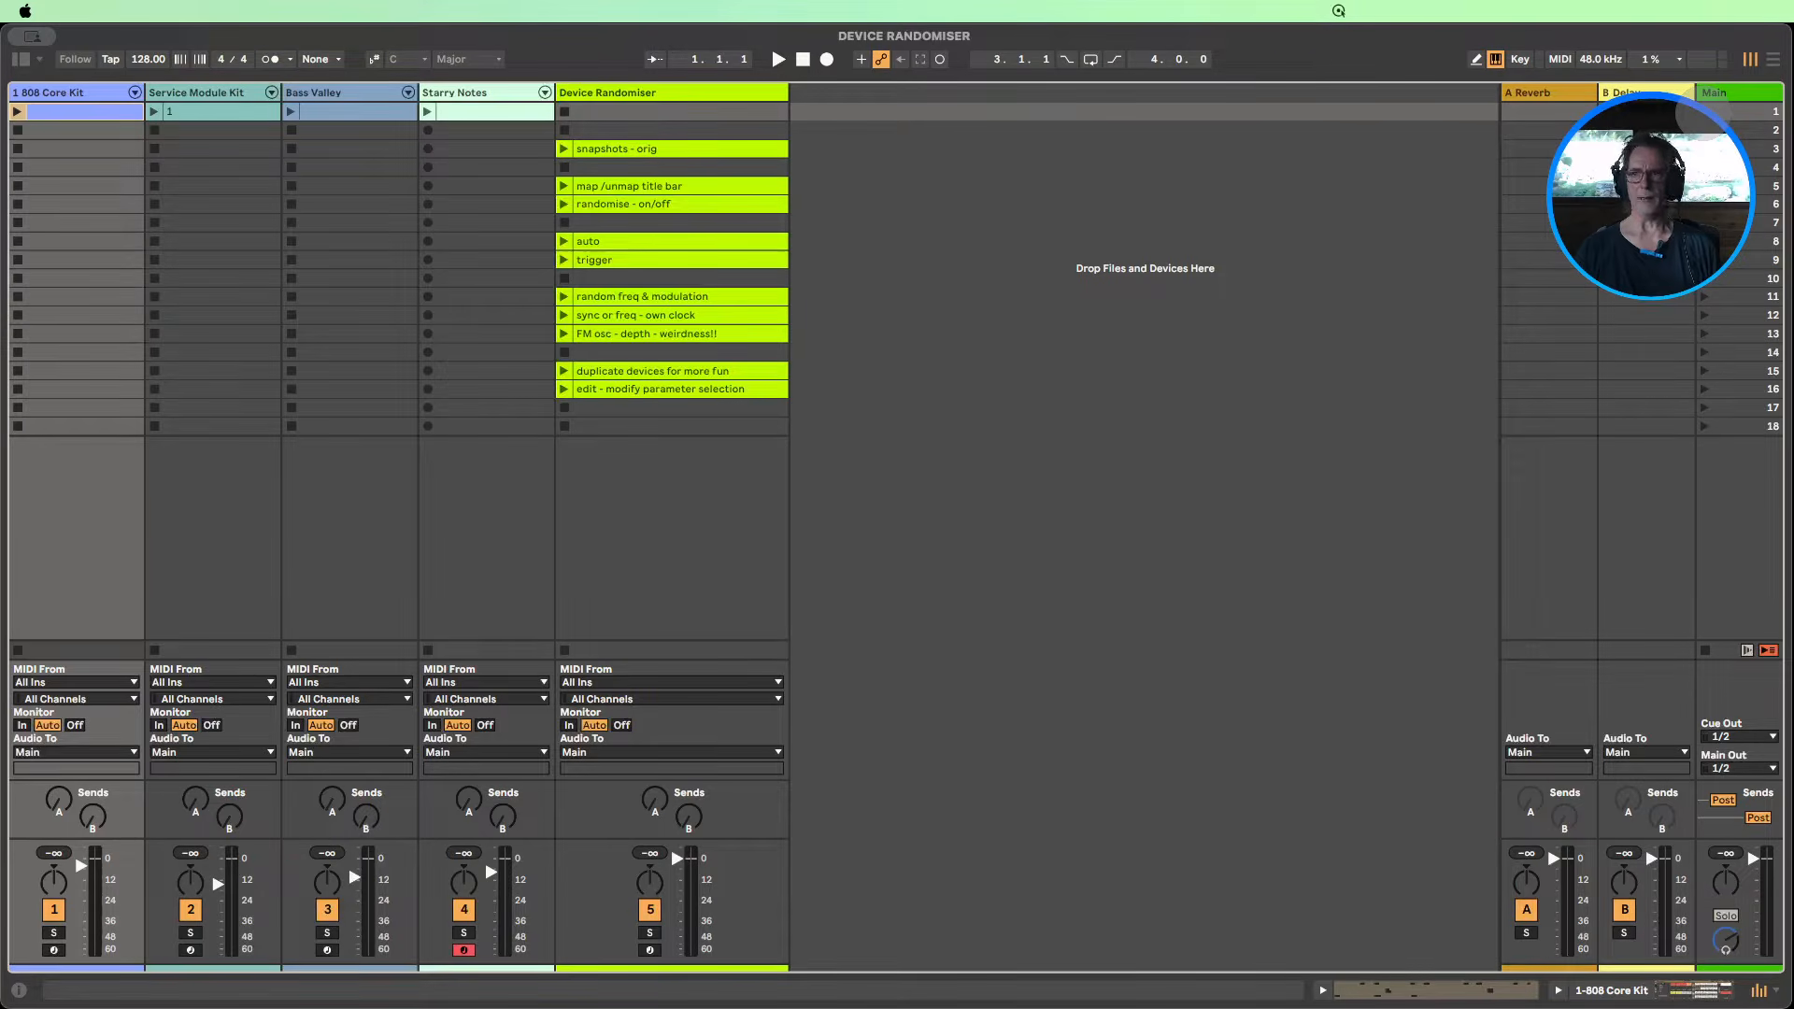
pyautogui.click(1703, 112)
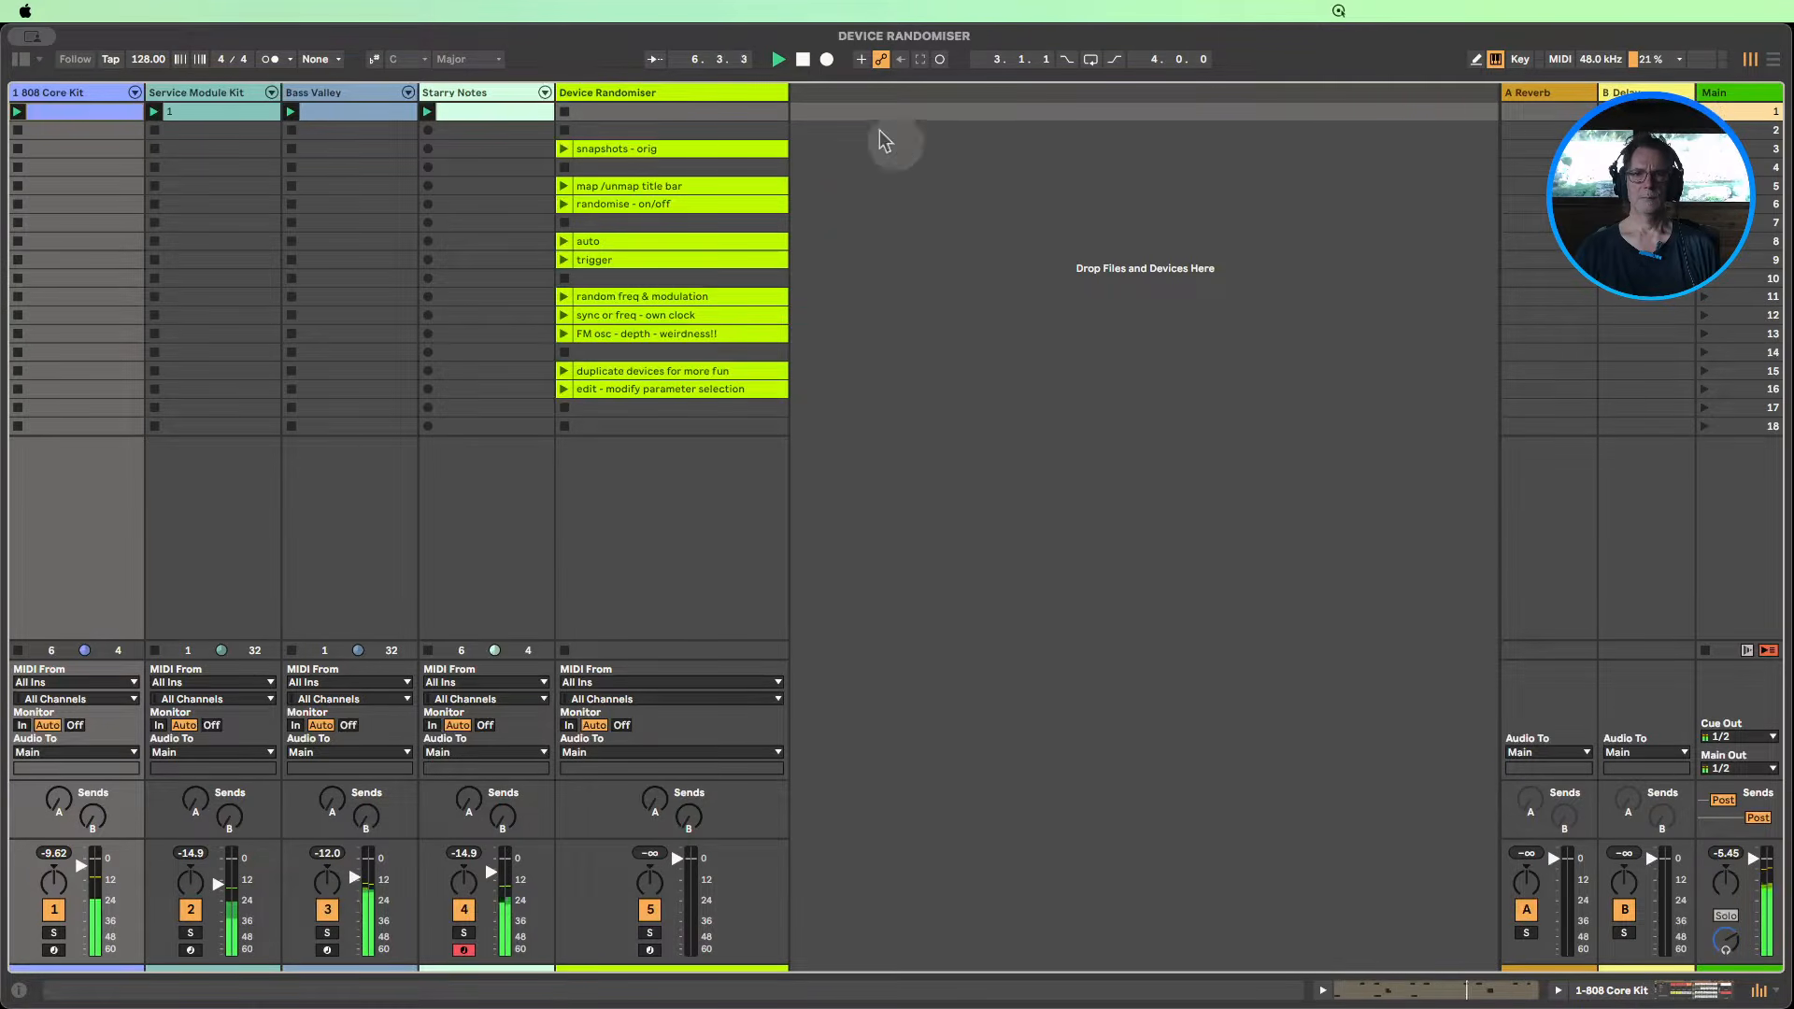
pyautogui.click(802, 59)
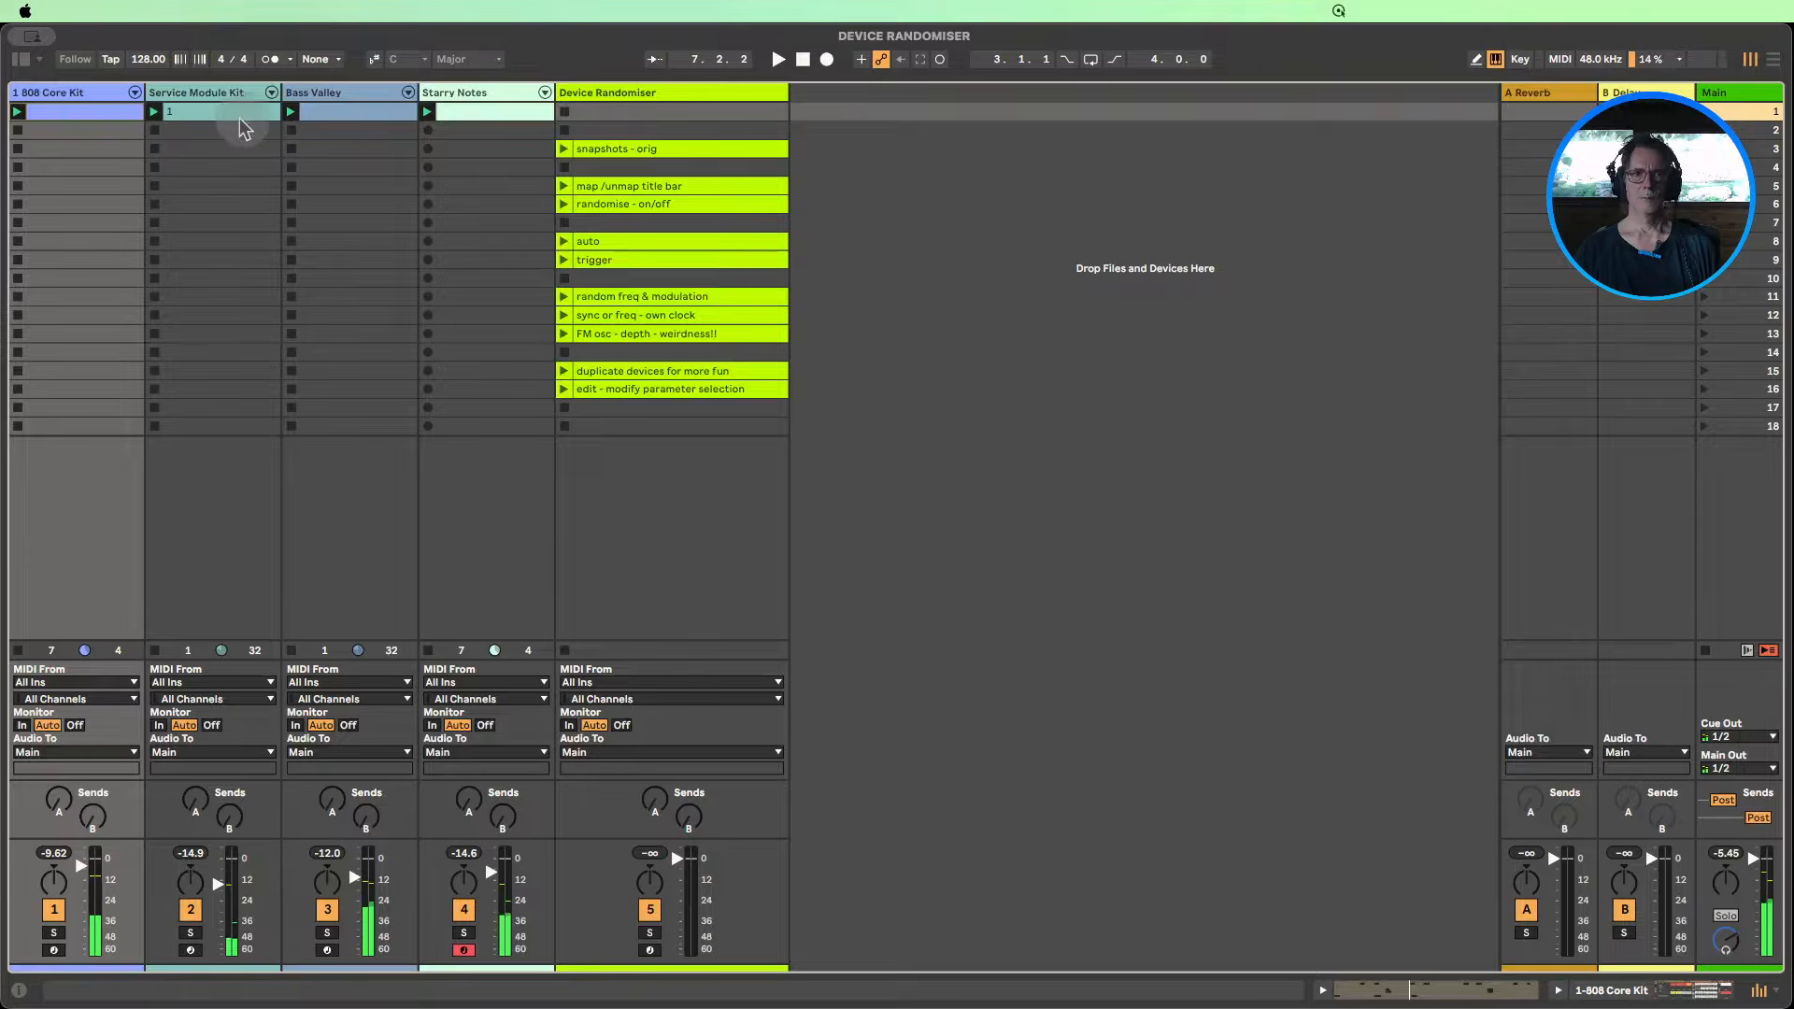
# Step: Inspect the 808 Core Kit track's drum rack and its clip's notes, and close the detail view
pyautogui.doubleClick(80, 93)
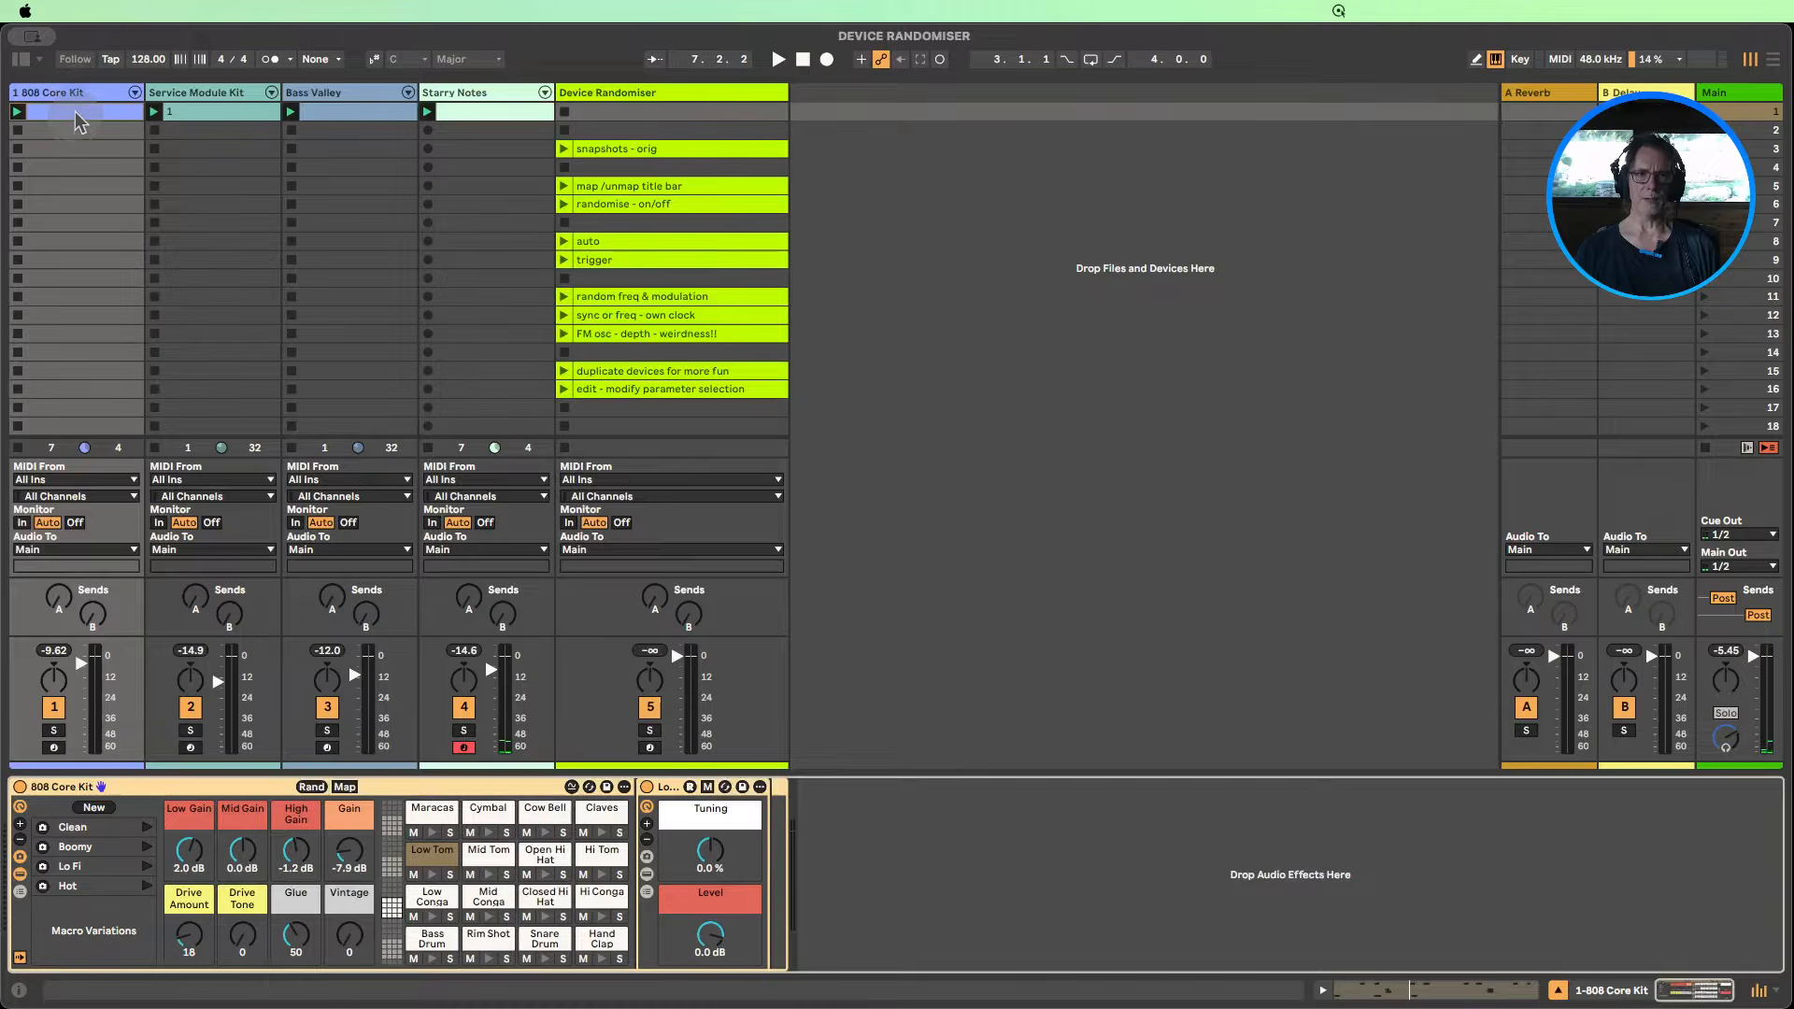
pyautogui.doubleClick(74, 110)
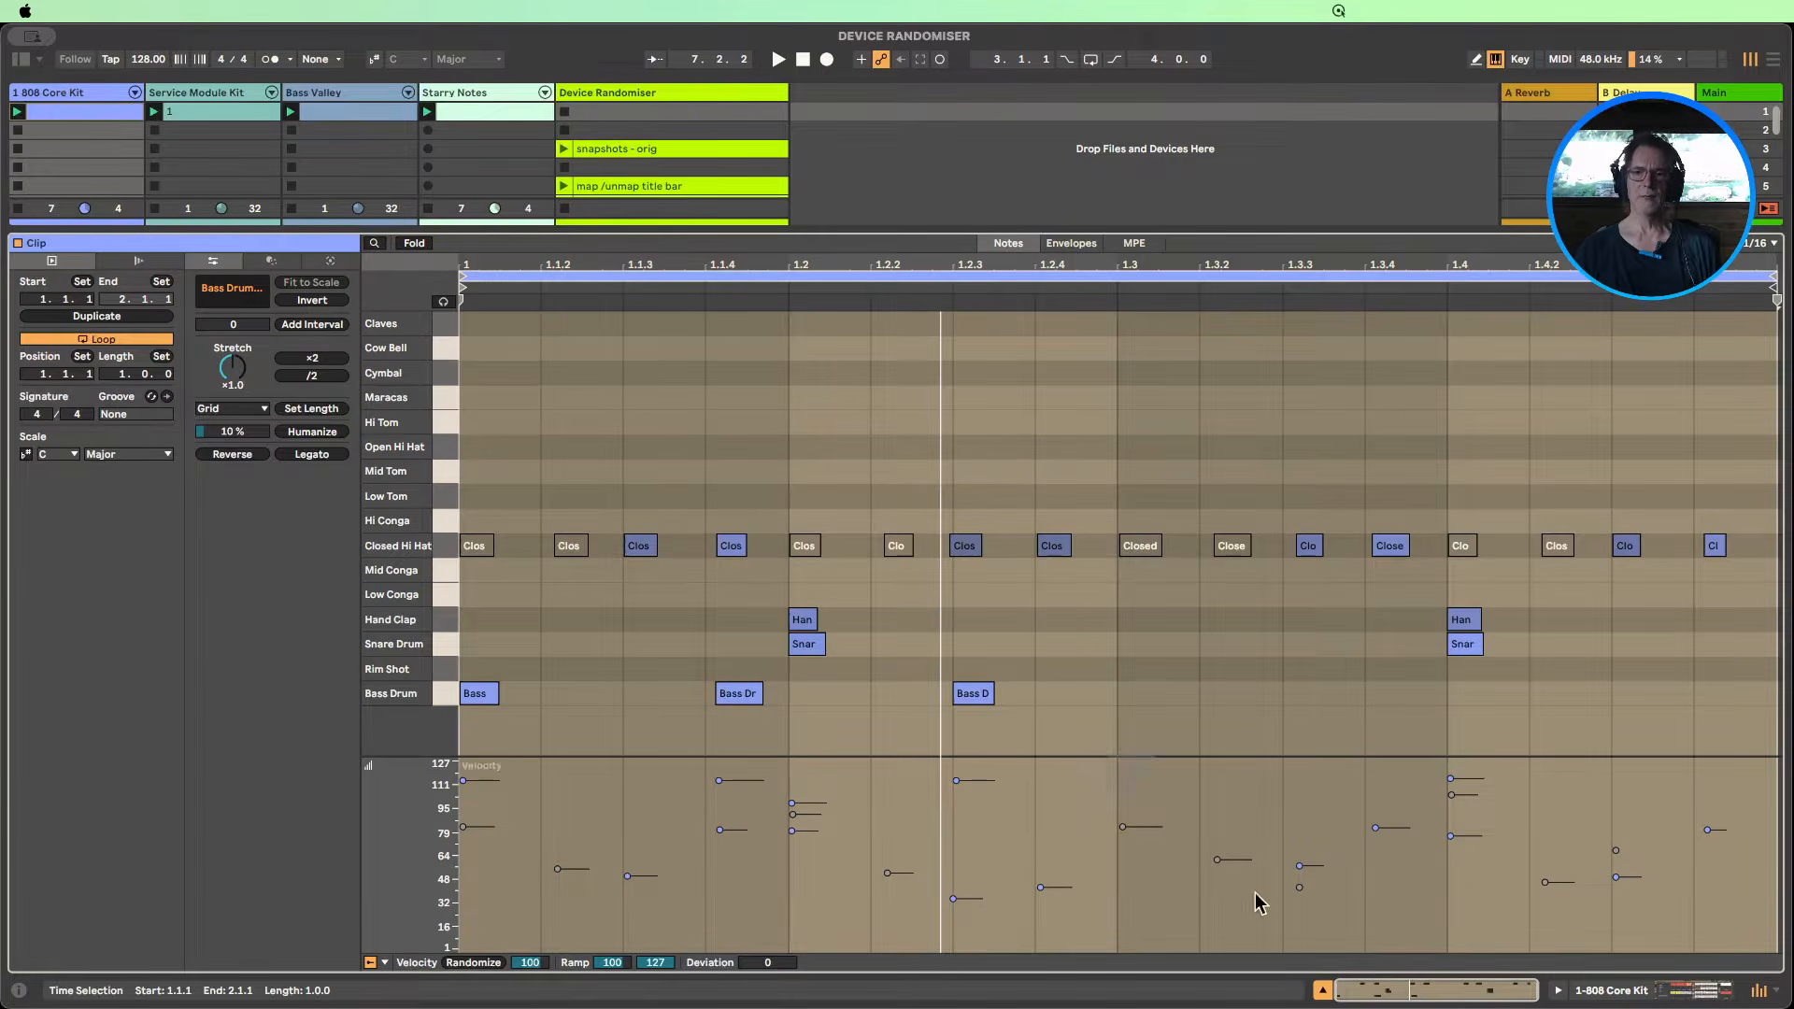
pyautogui.click(1322, 990)
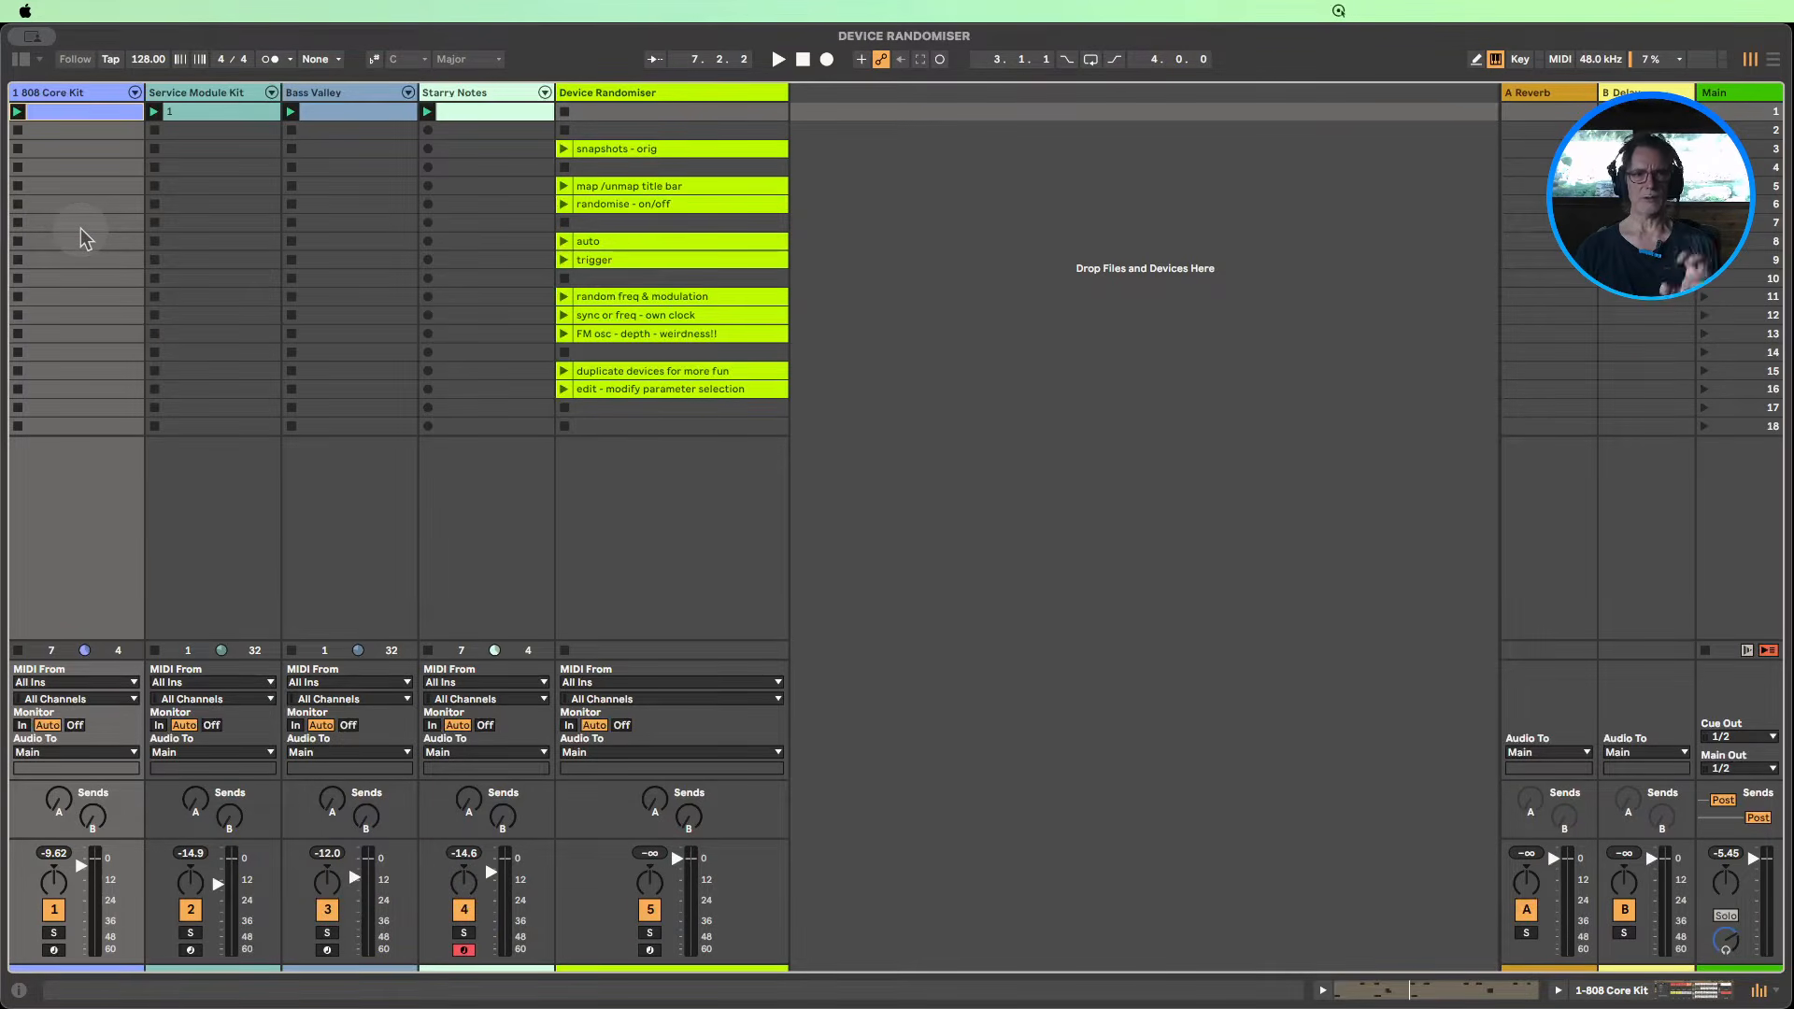
# Step: View the device chains of the Service Module Kit, Bass Valley and Starry Notes tracks
pyautogui.doubleClick(201, 94)
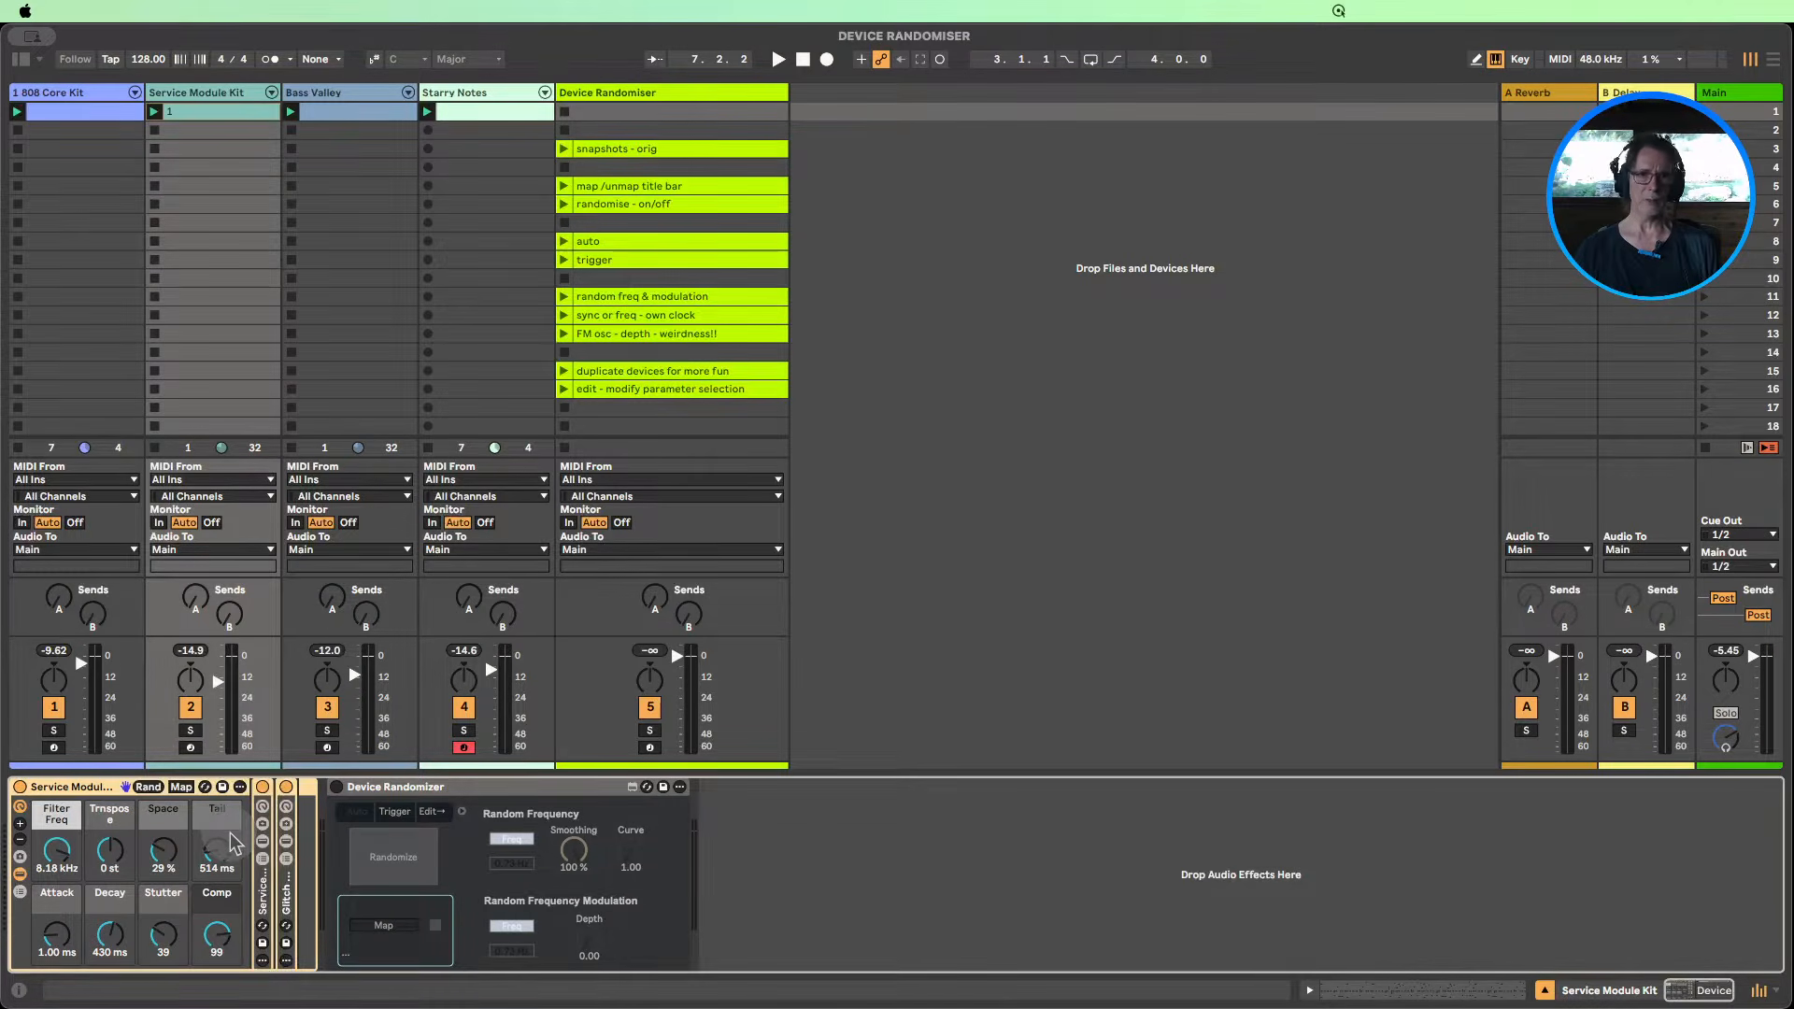
pyautogui.click(335, 87)
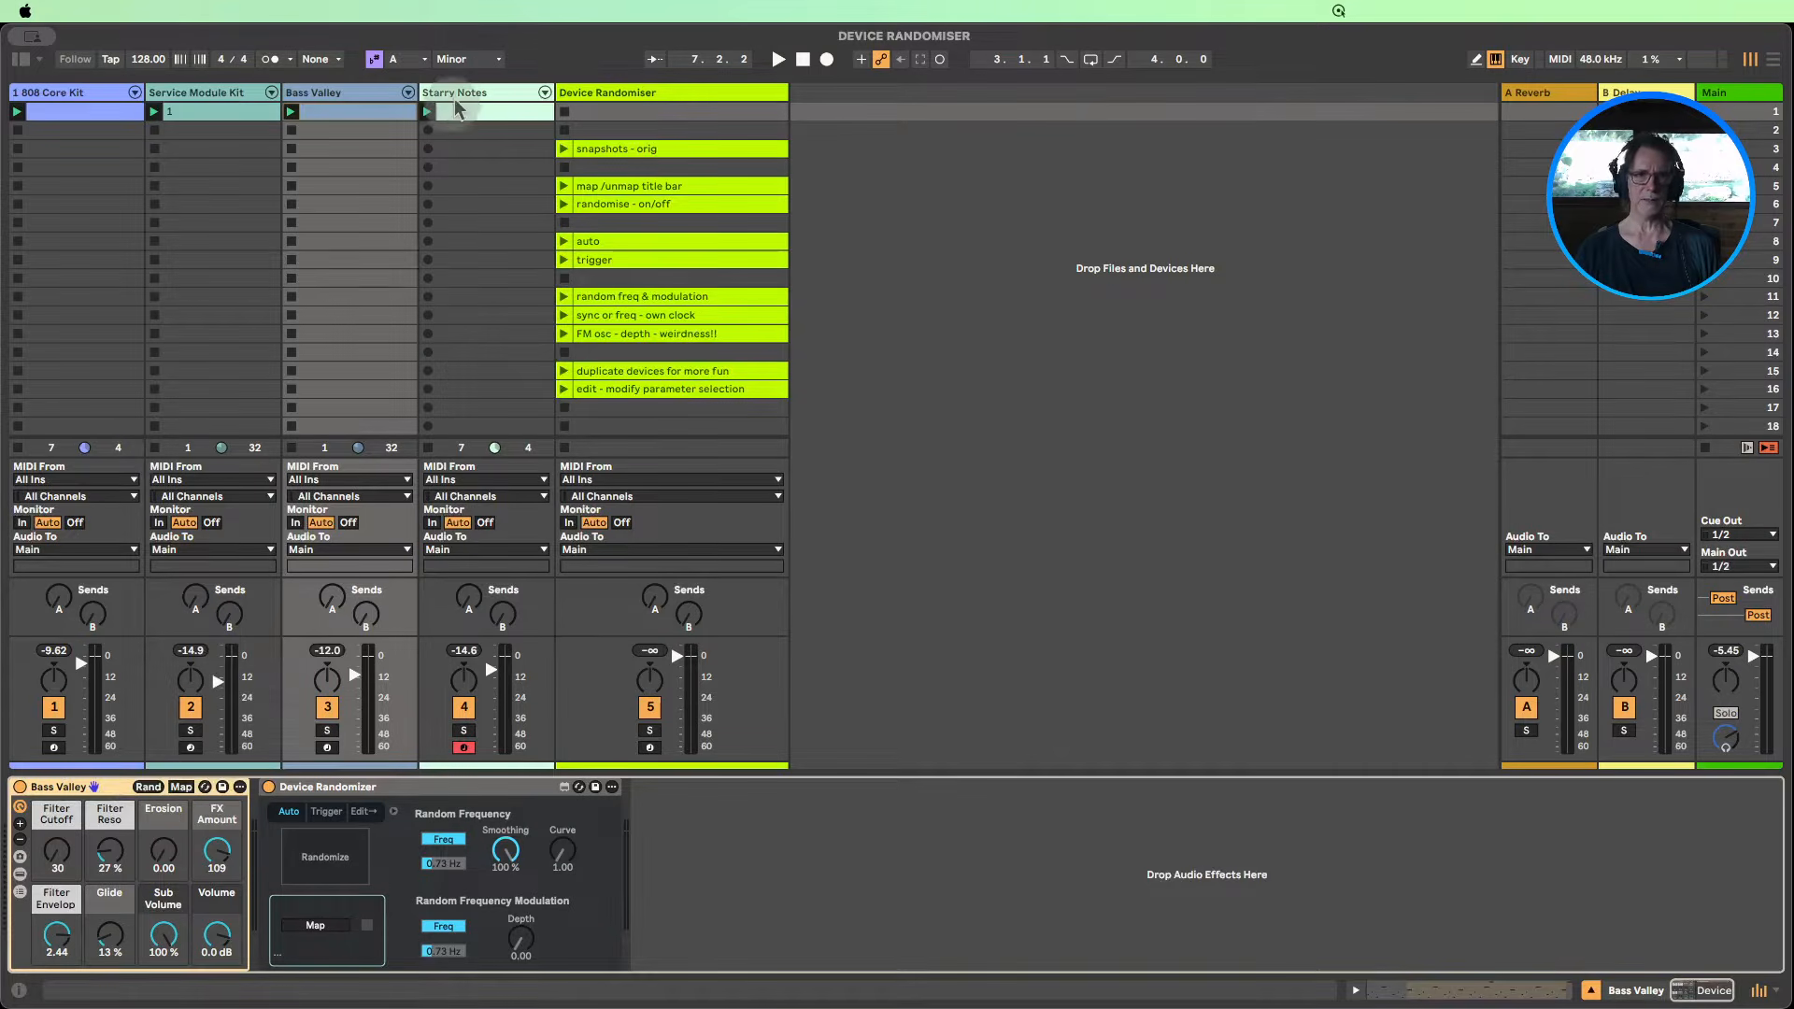
pyautogui.click(463, 91)
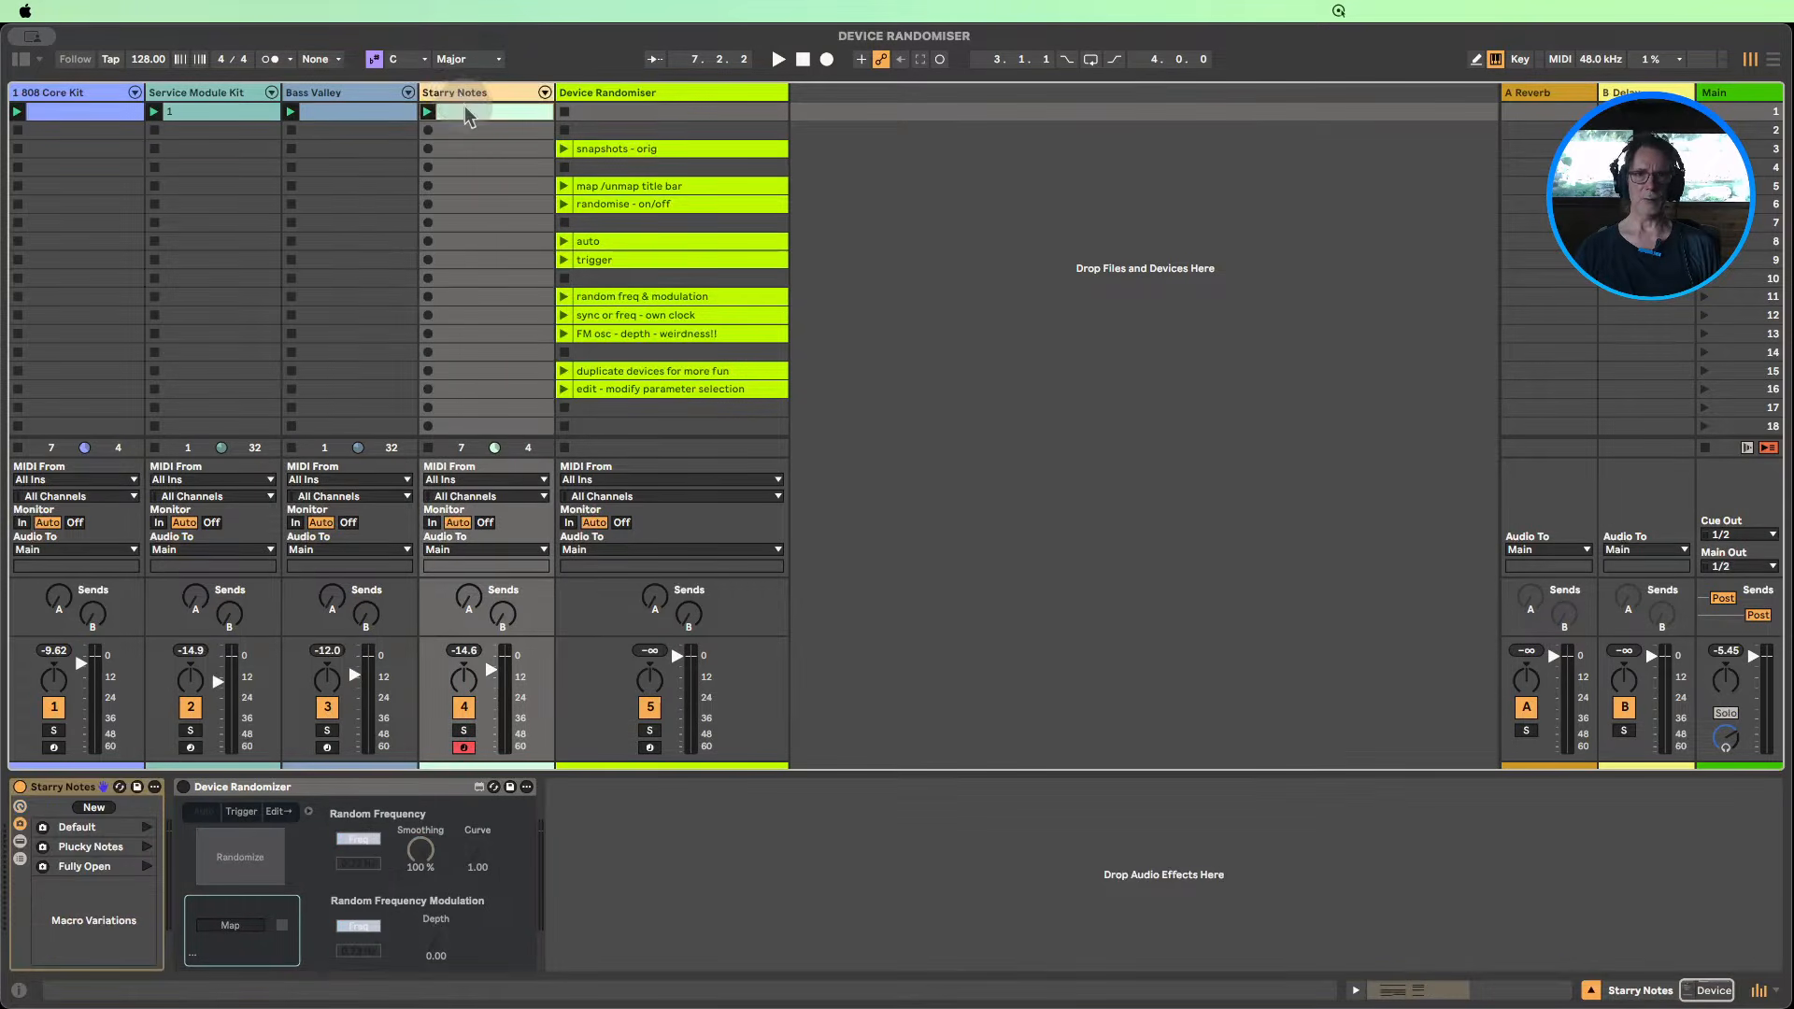
pyautogui.doubleClick(467, 111)
pyautogui.click(467, 92)
pyautogui.click(467, 93)
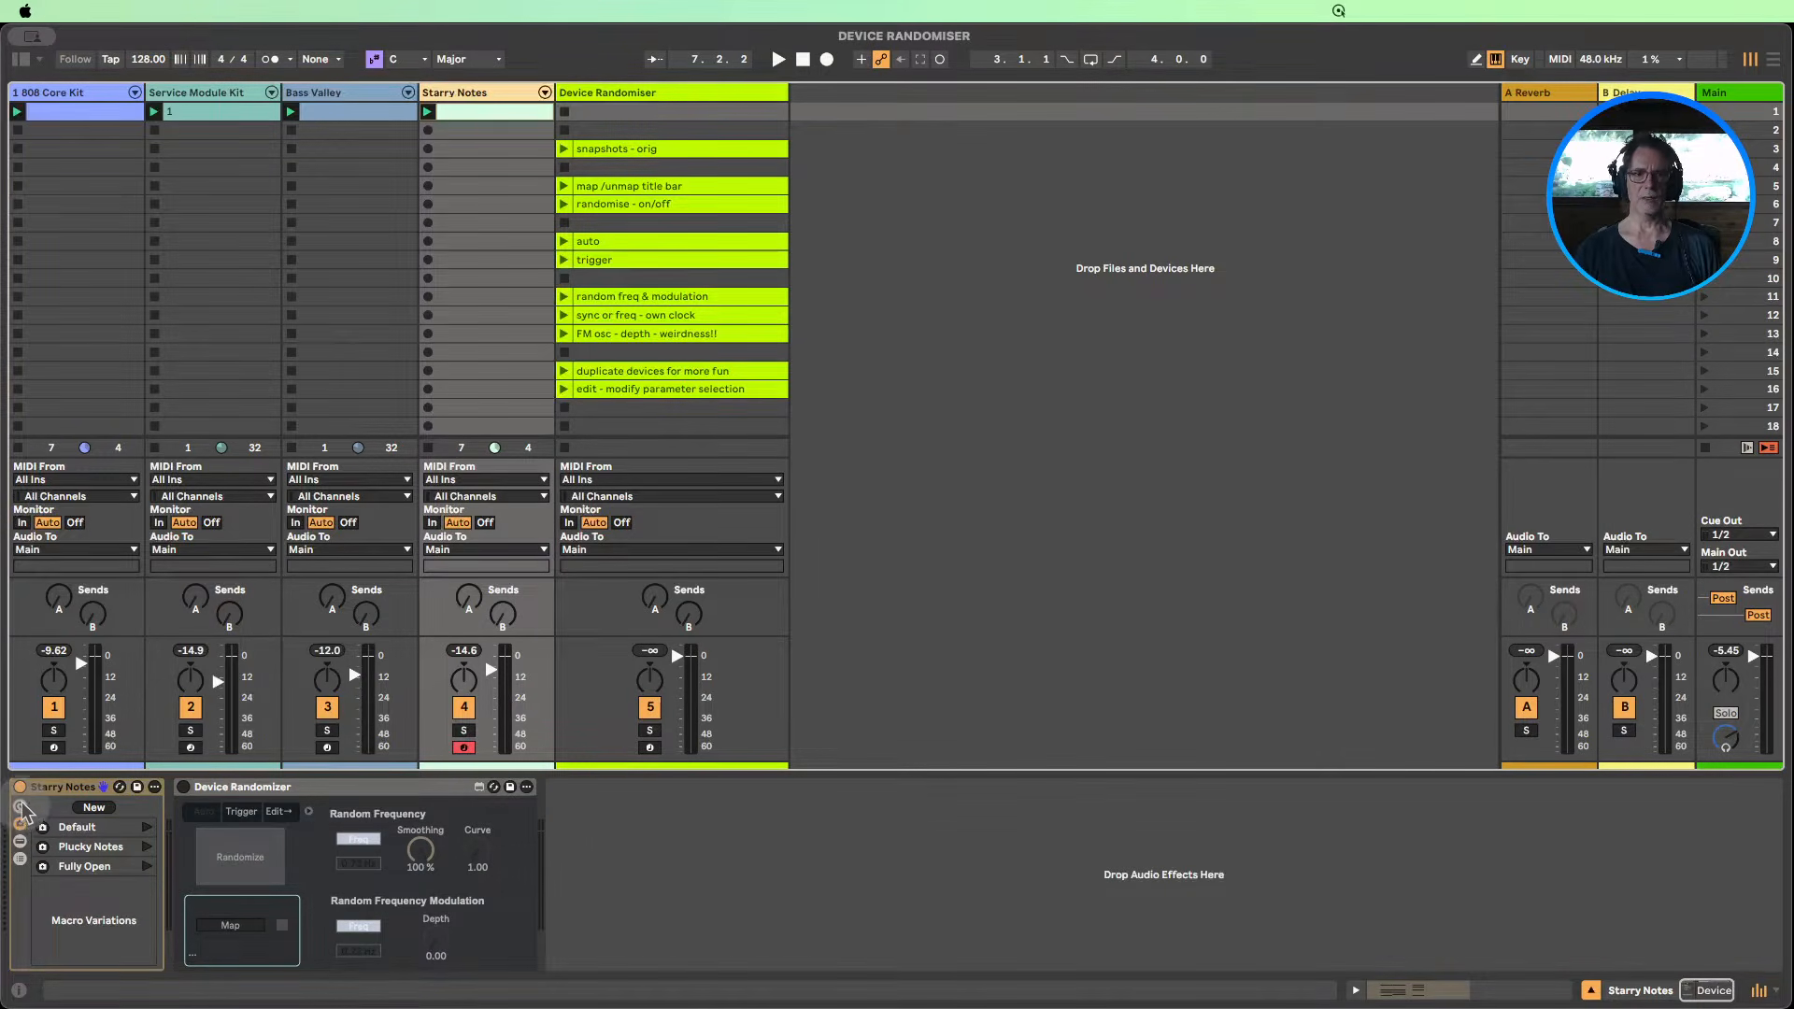
# Step: Show the Starry Notes rack's chains and devices, fold the Wavetable device, and hide the device view
pyautogui.click(20, 844)
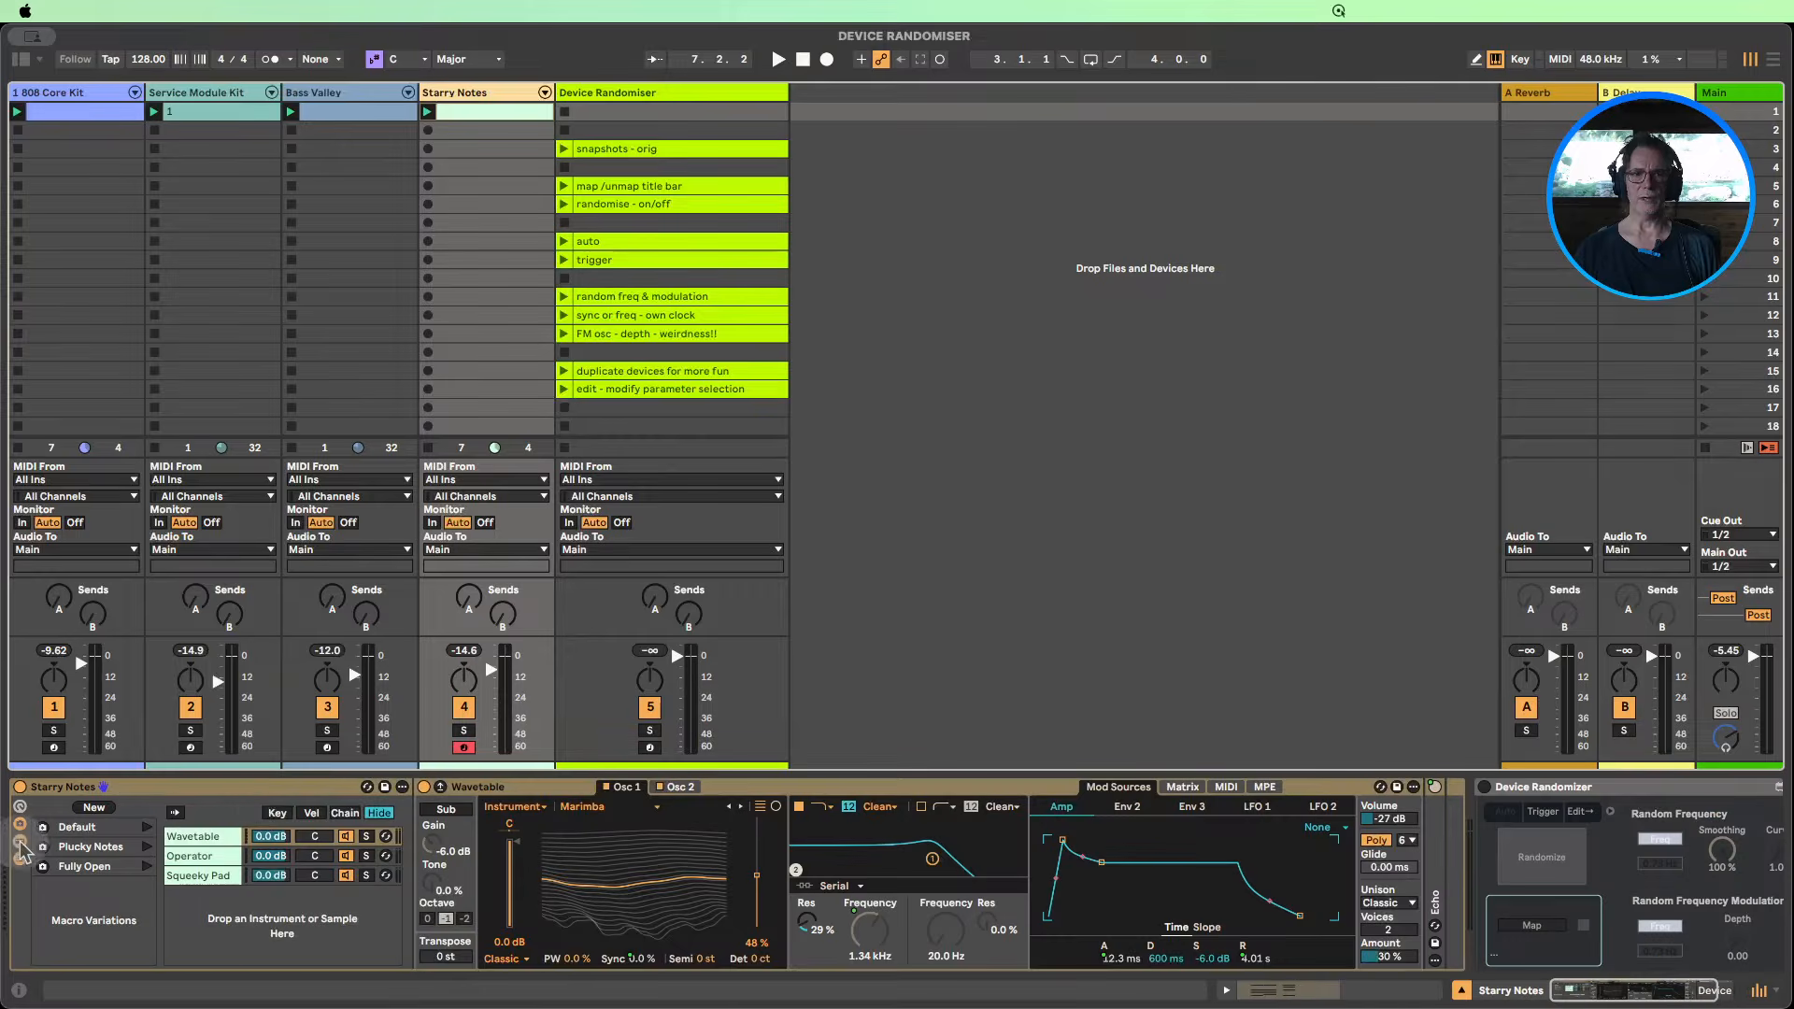
pyautogui.doubleClick(453, 787)
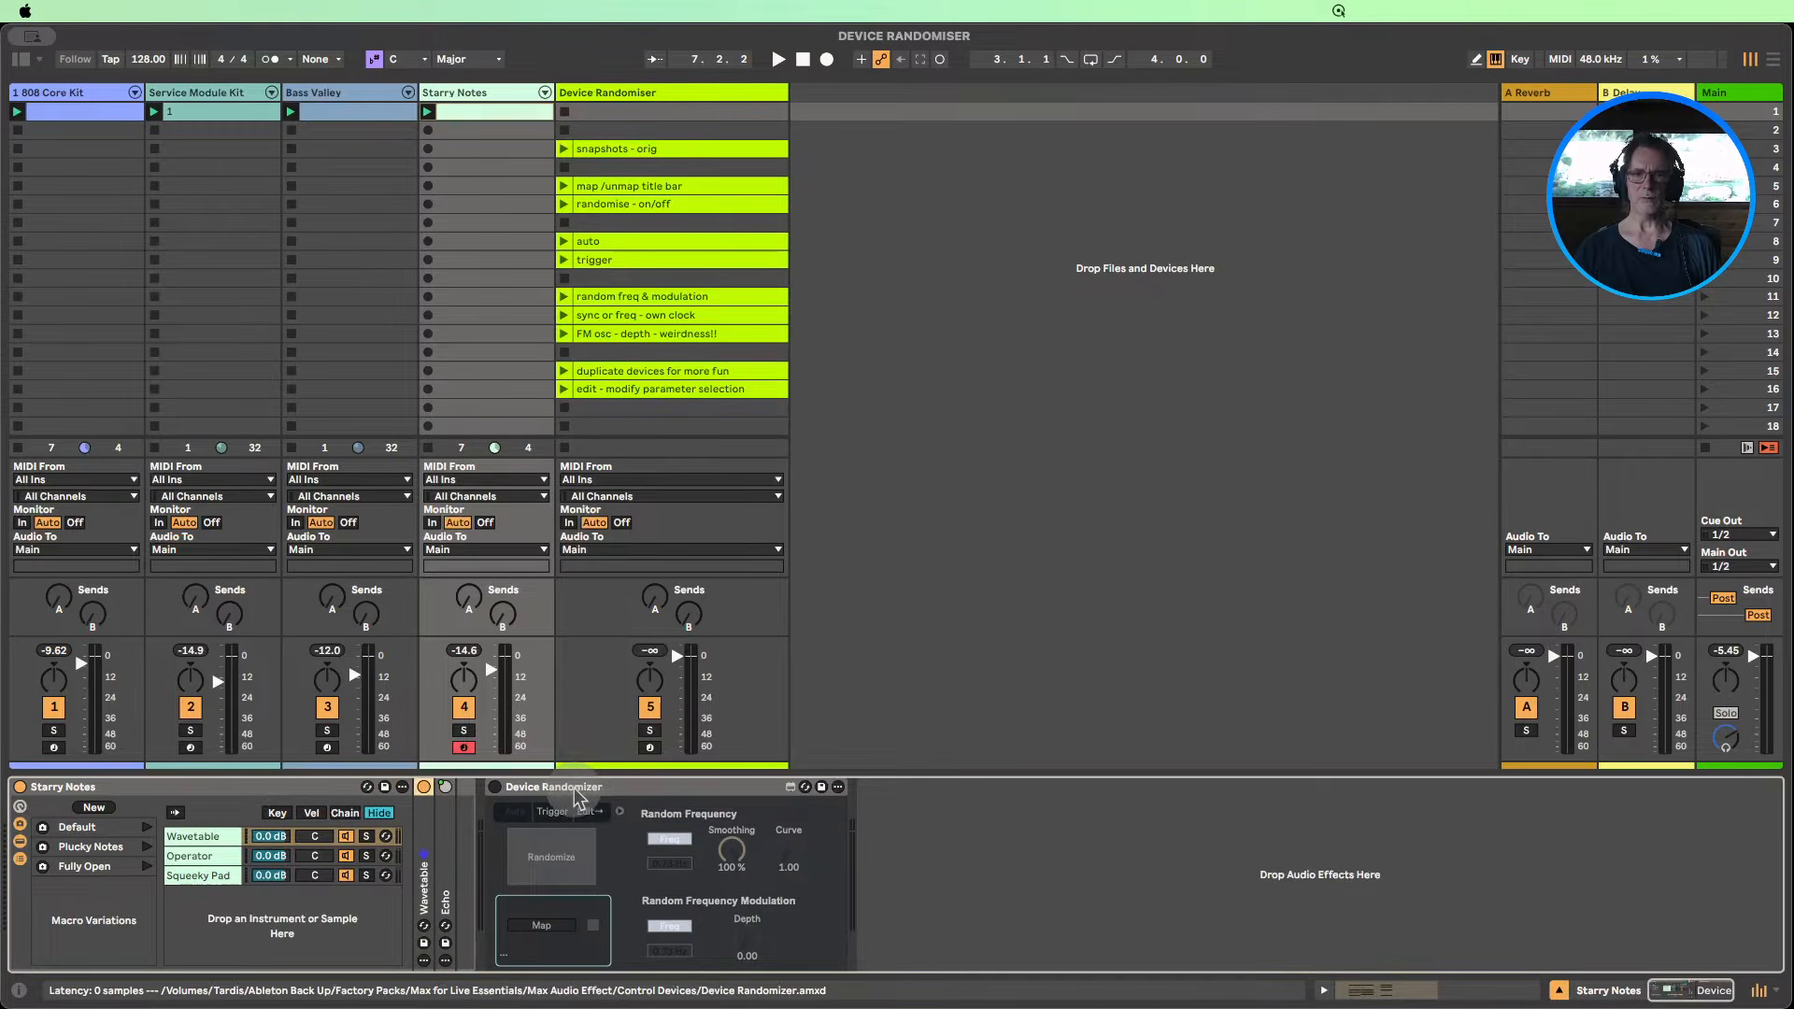
pyautogui.click(1558, 990)
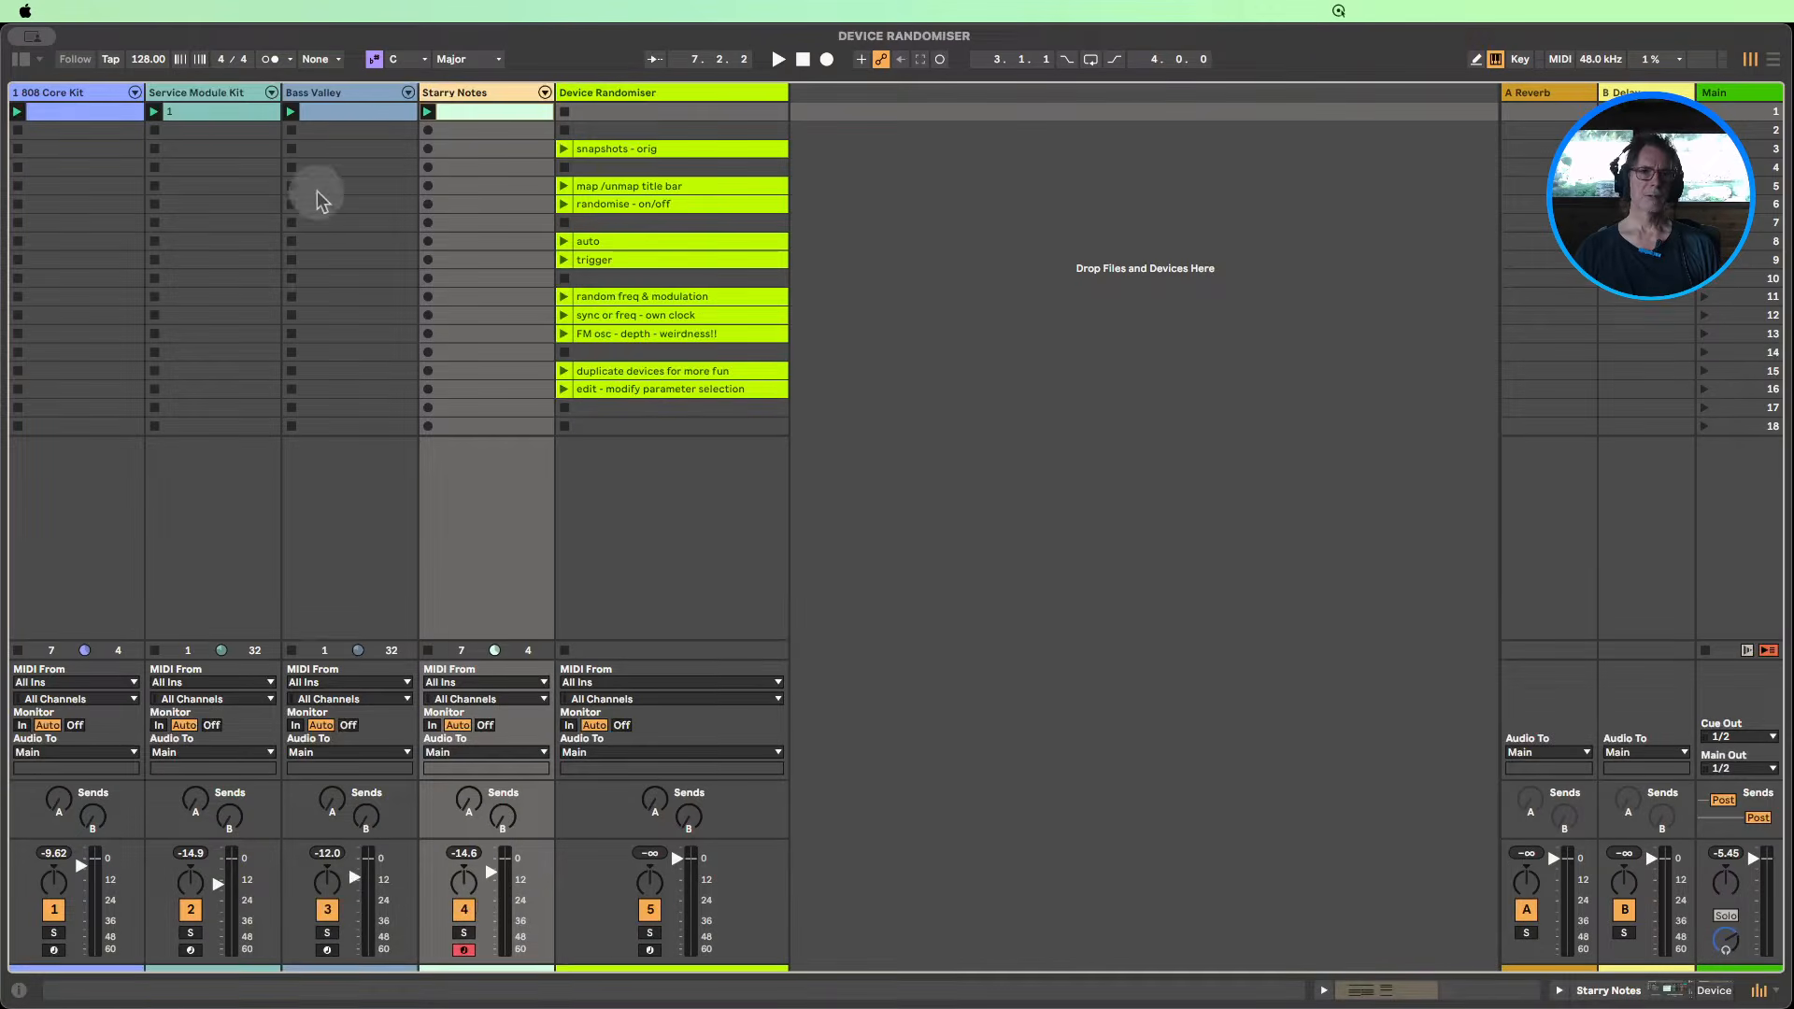
# Step: Review the devices on Service Module Kit, Bass Valley and Starry Notes, and show the Starry Notes rack's macro controls
pyautogui.click(207, 95)
pyautogui.doubleClick(208, 95)
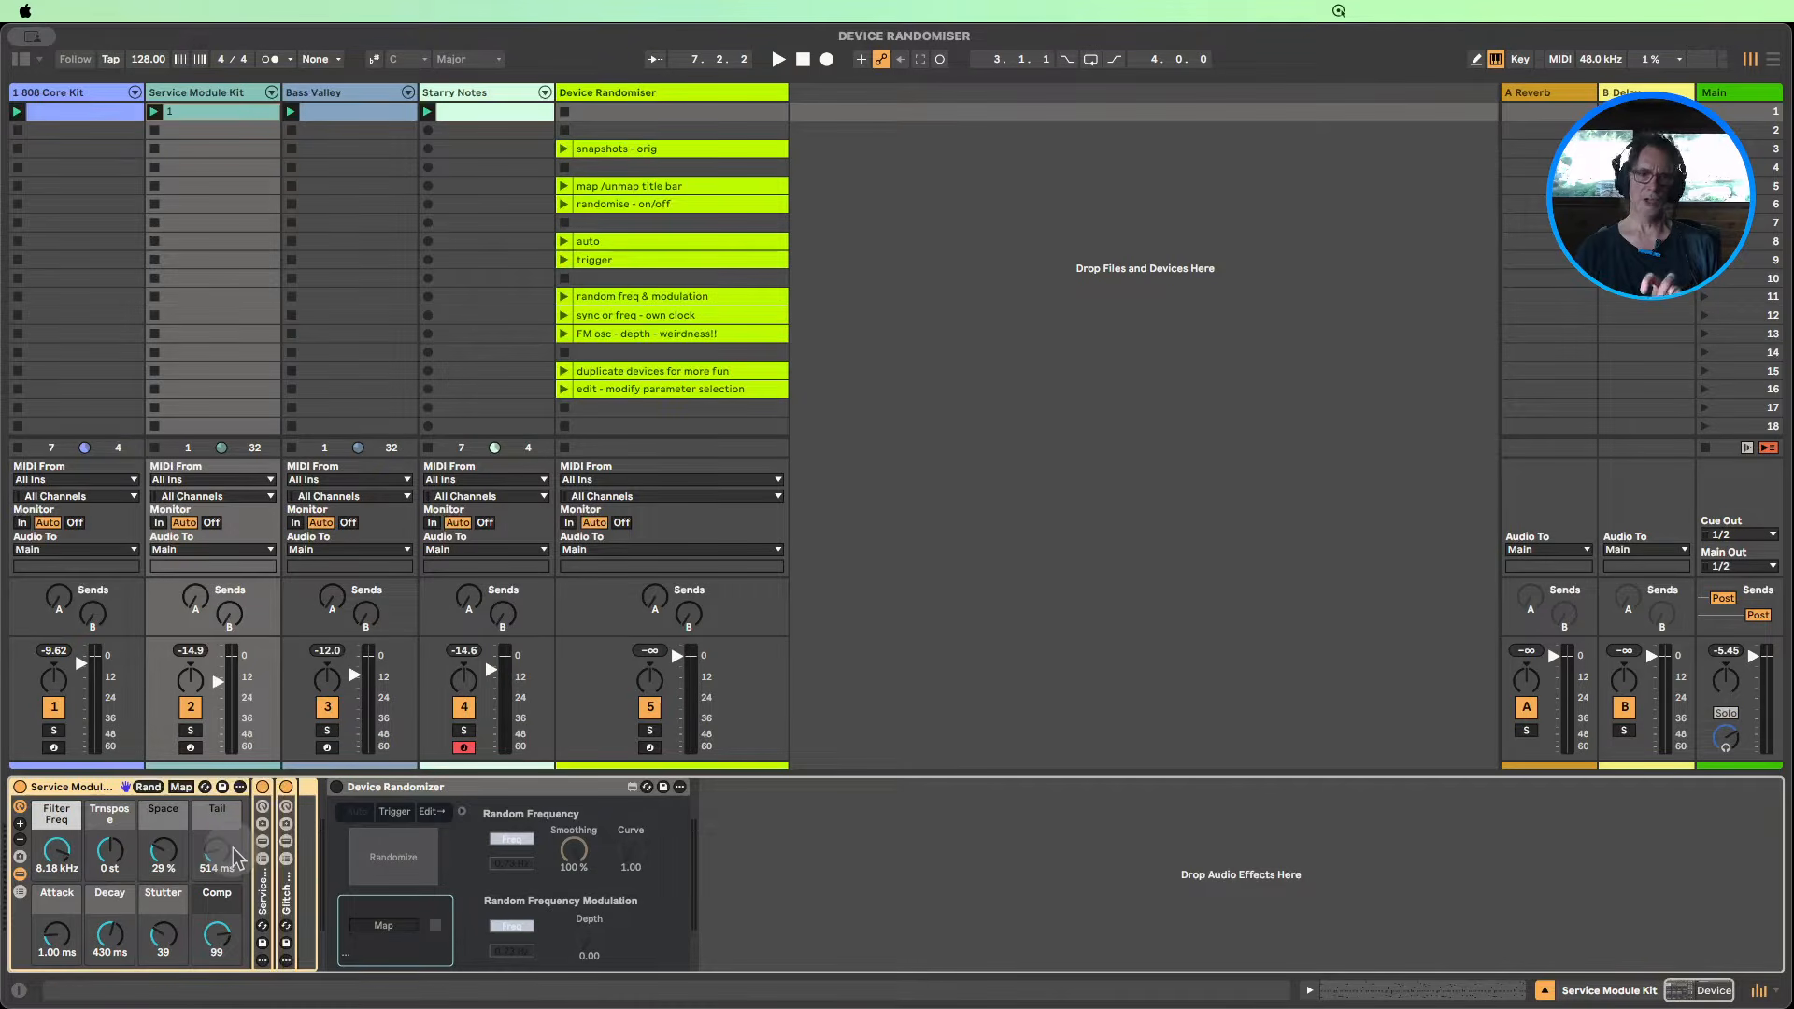
pyautogui.click(321, 94)
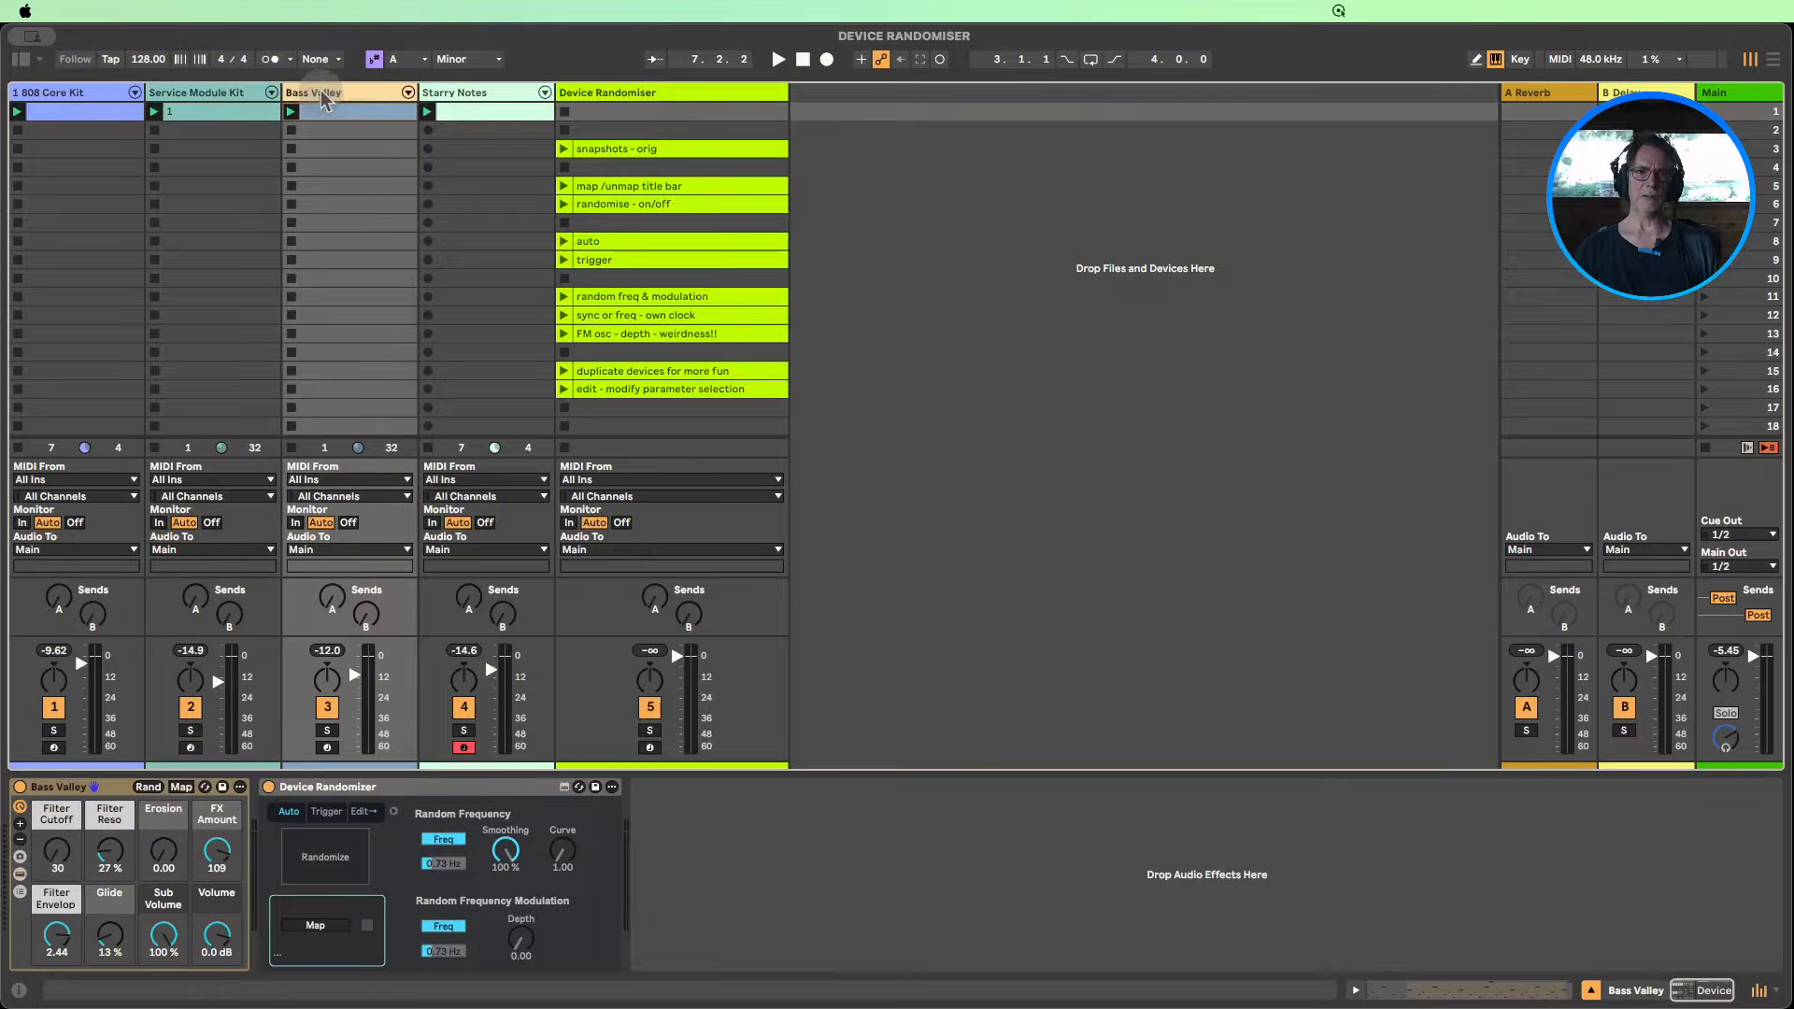
pyautogui.click(485, 94)
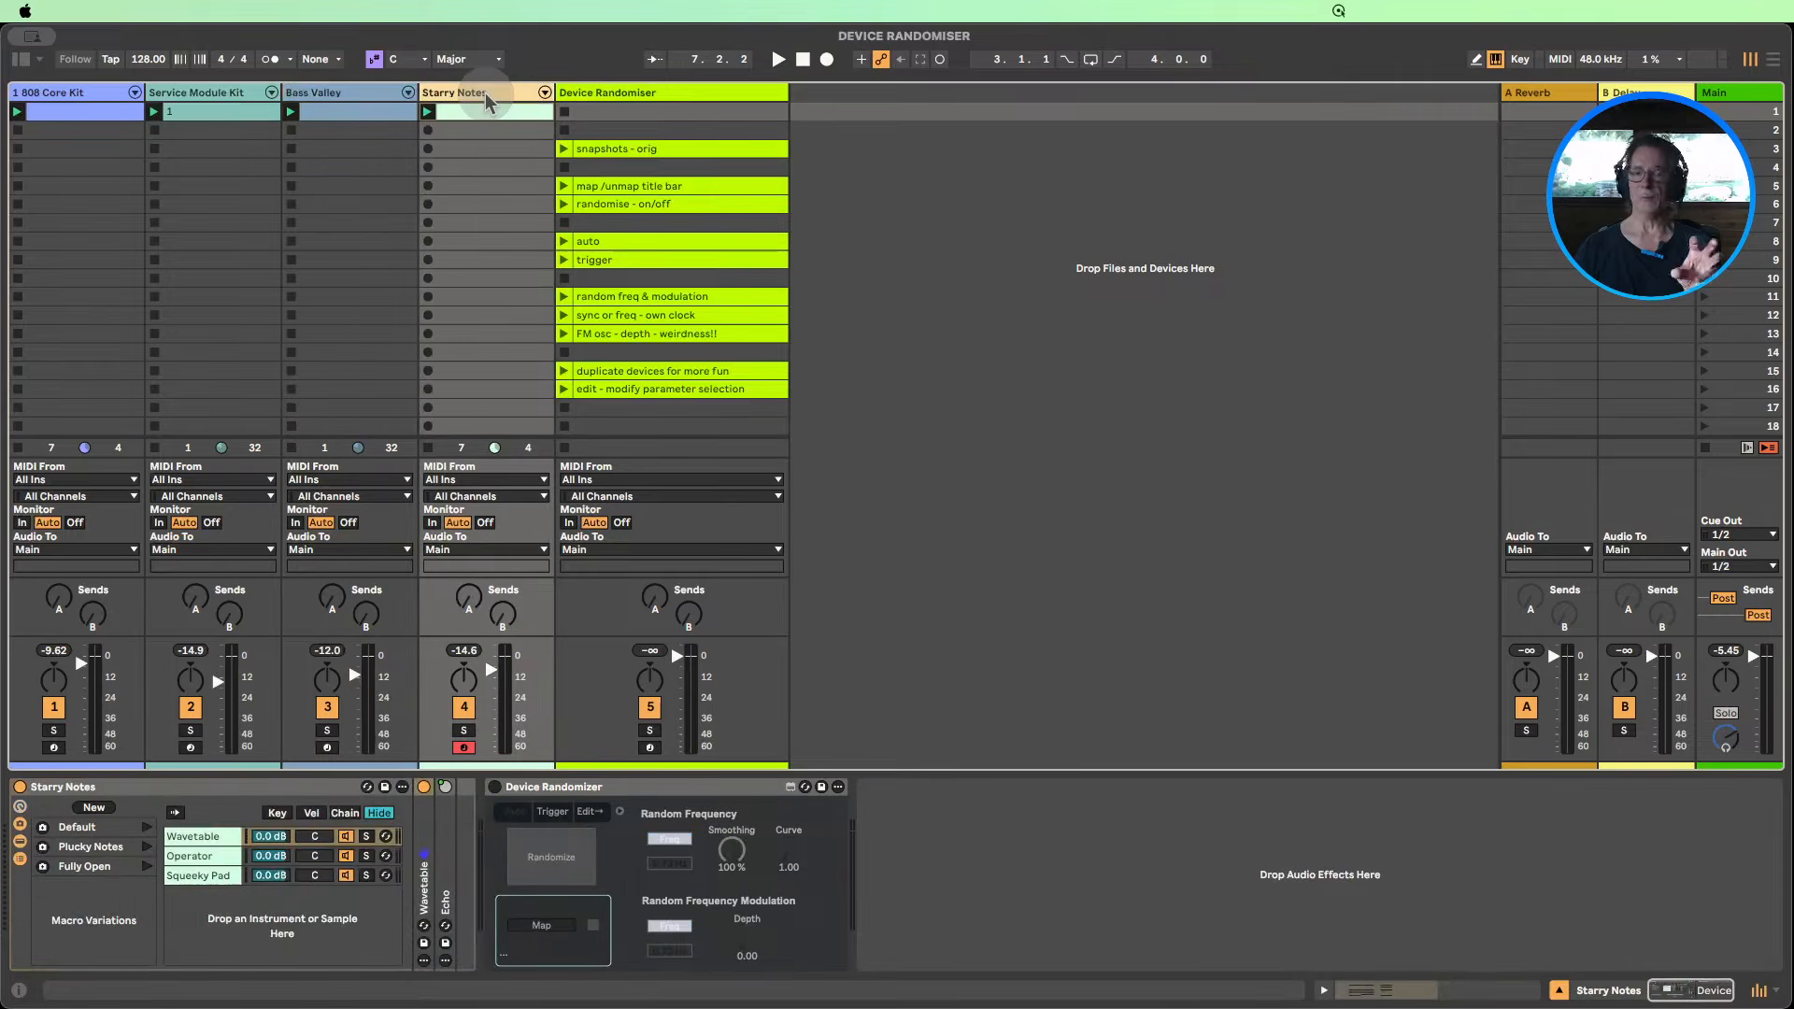
pyautogui.click(19, 808)
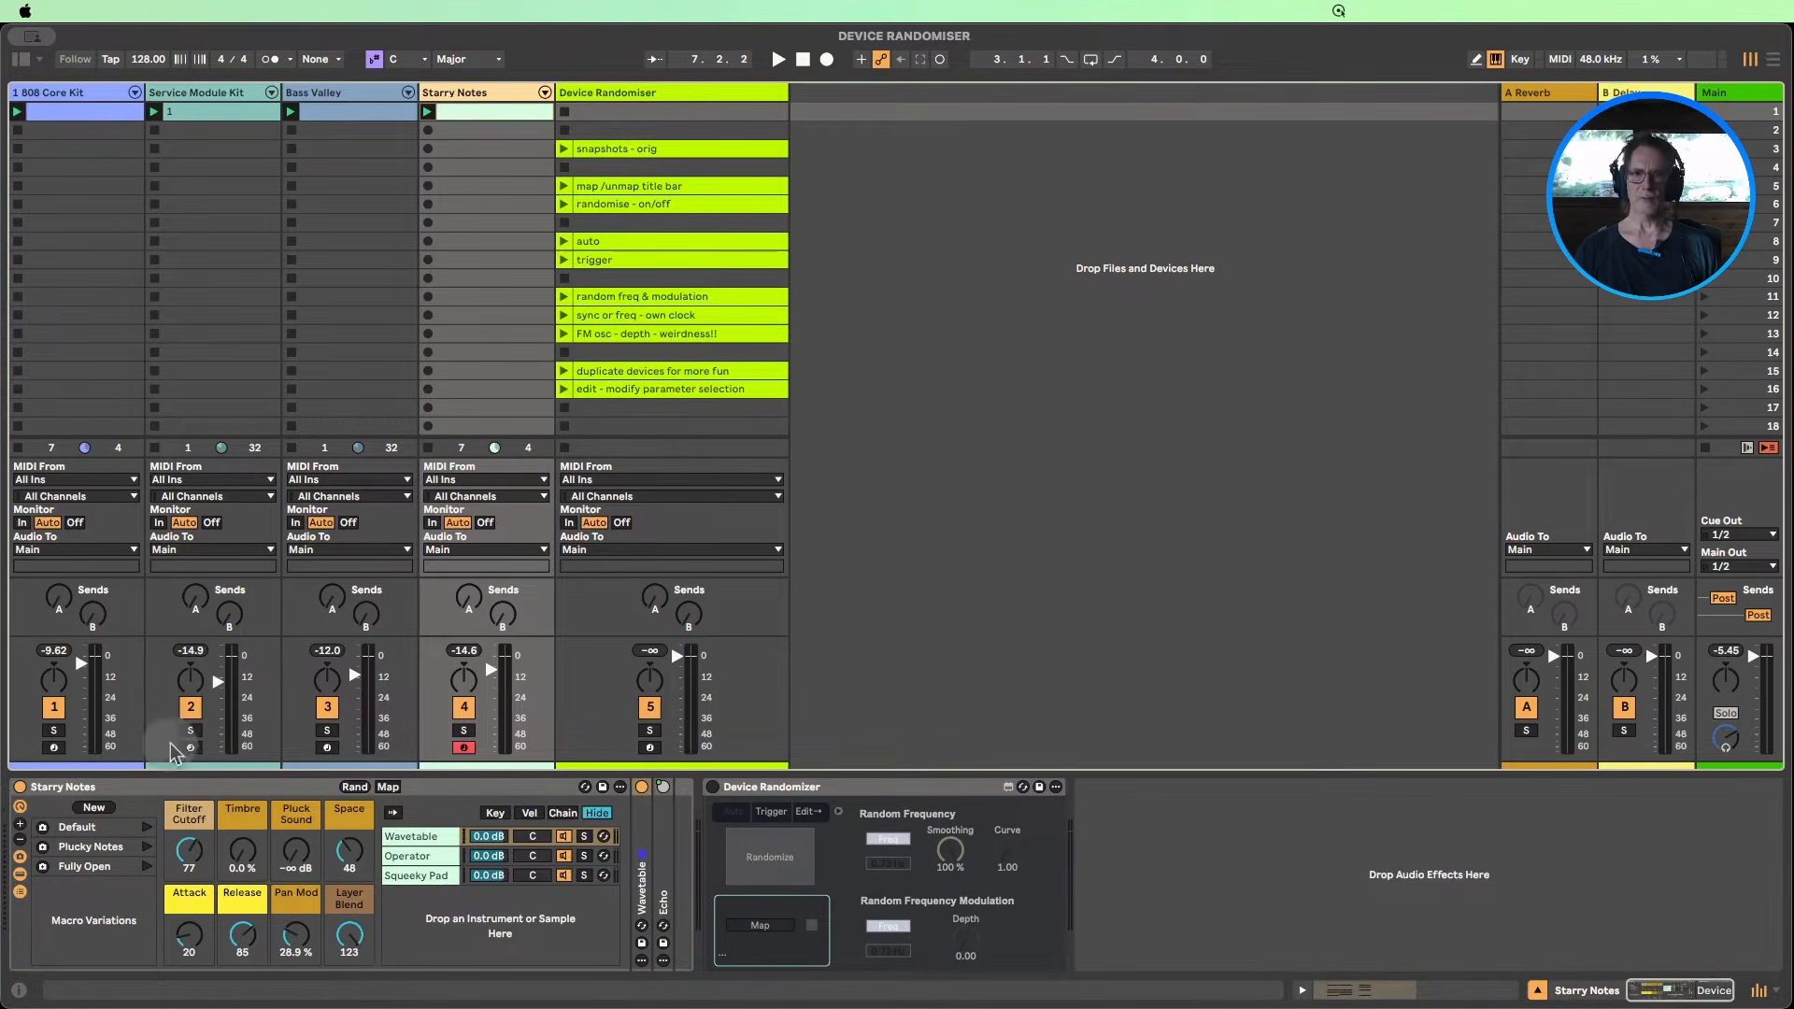
# Step: Insert an empty MIDI track directly after Service Module Kit and show the browser
pyautogui.rightClick(187, 95)
pyautogui.click(241, 269)
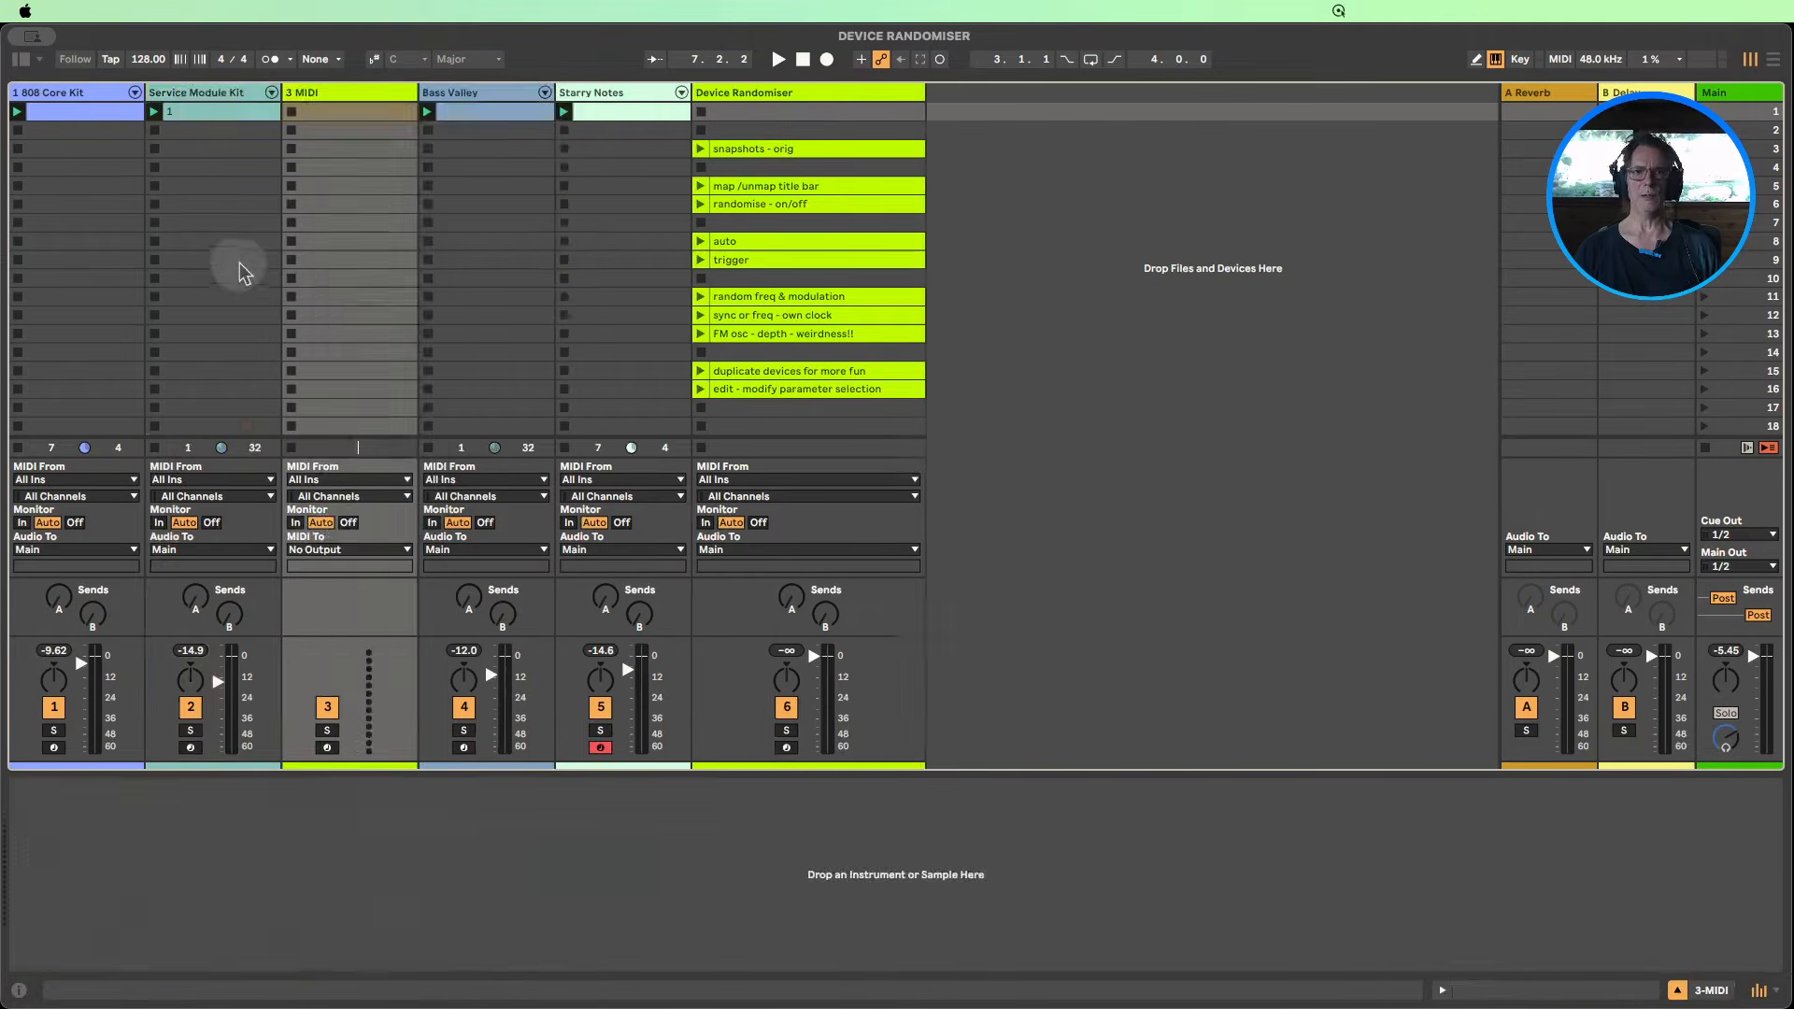
pyautogui.click(20, 59)
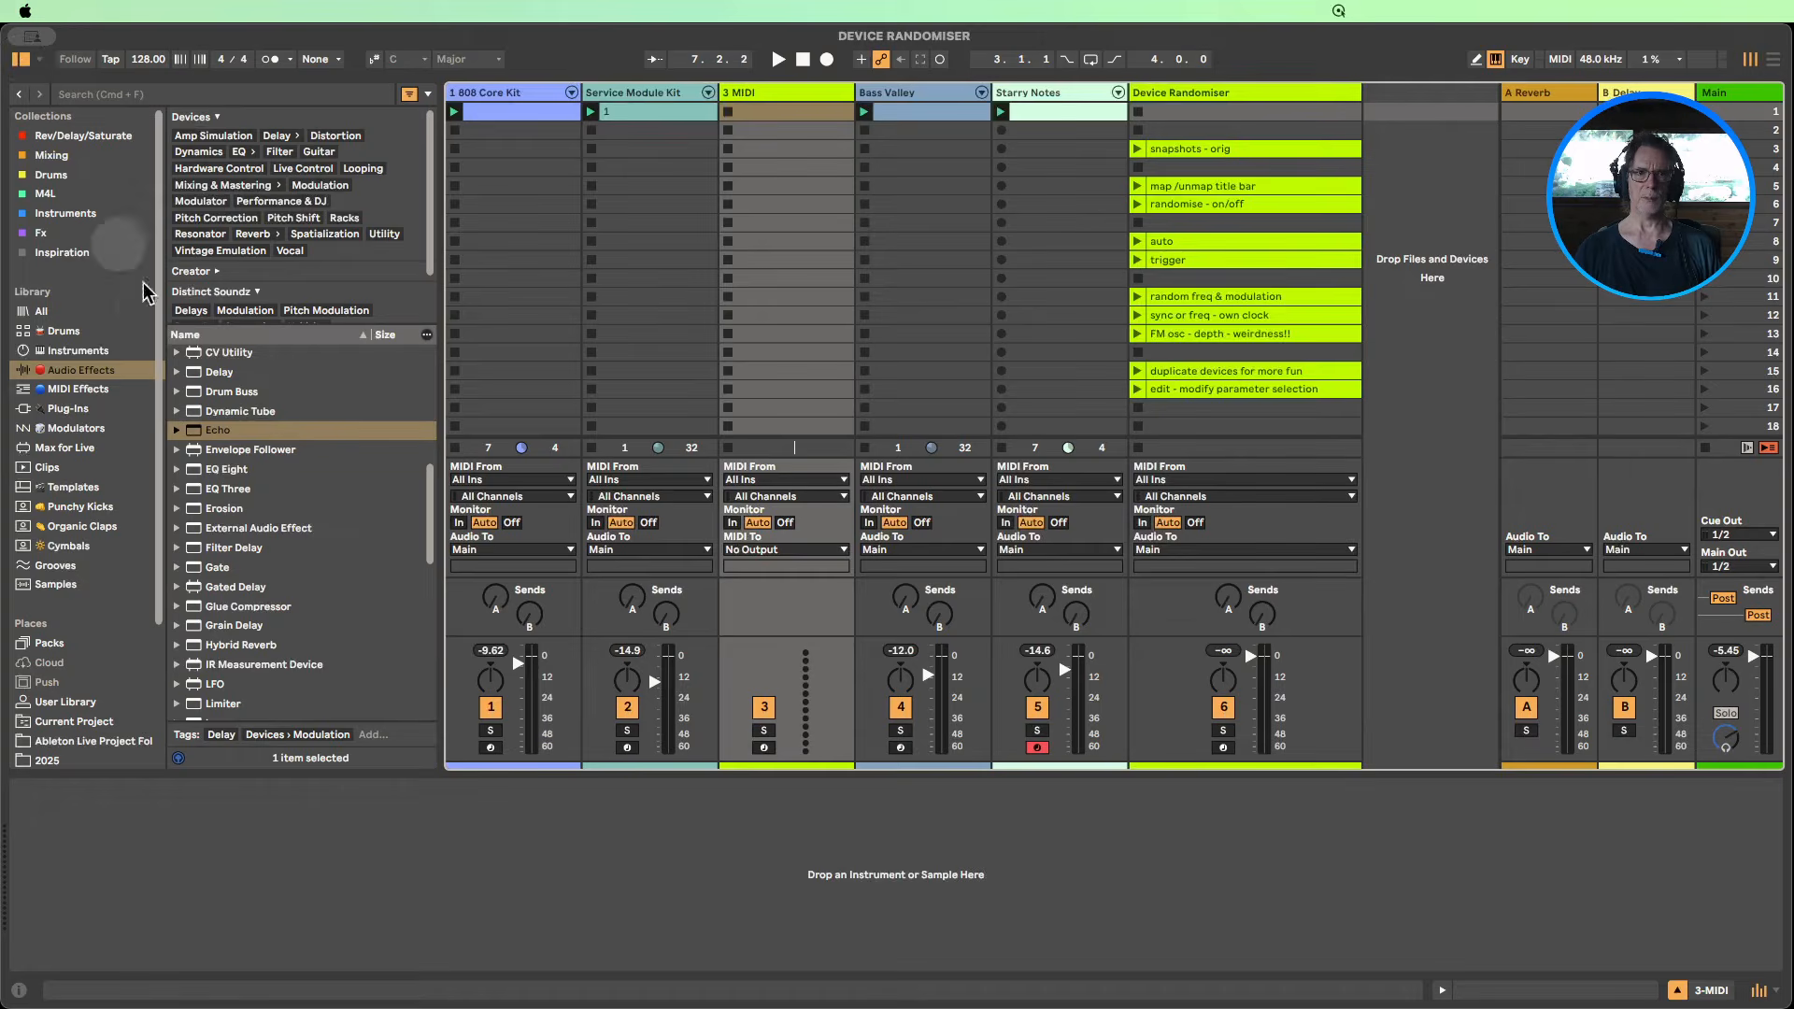
# Step: Load the Ambi Reversible Guitar preset from the Instruments collection onto the empty MIDI track
pyautogui.click(62, 214)
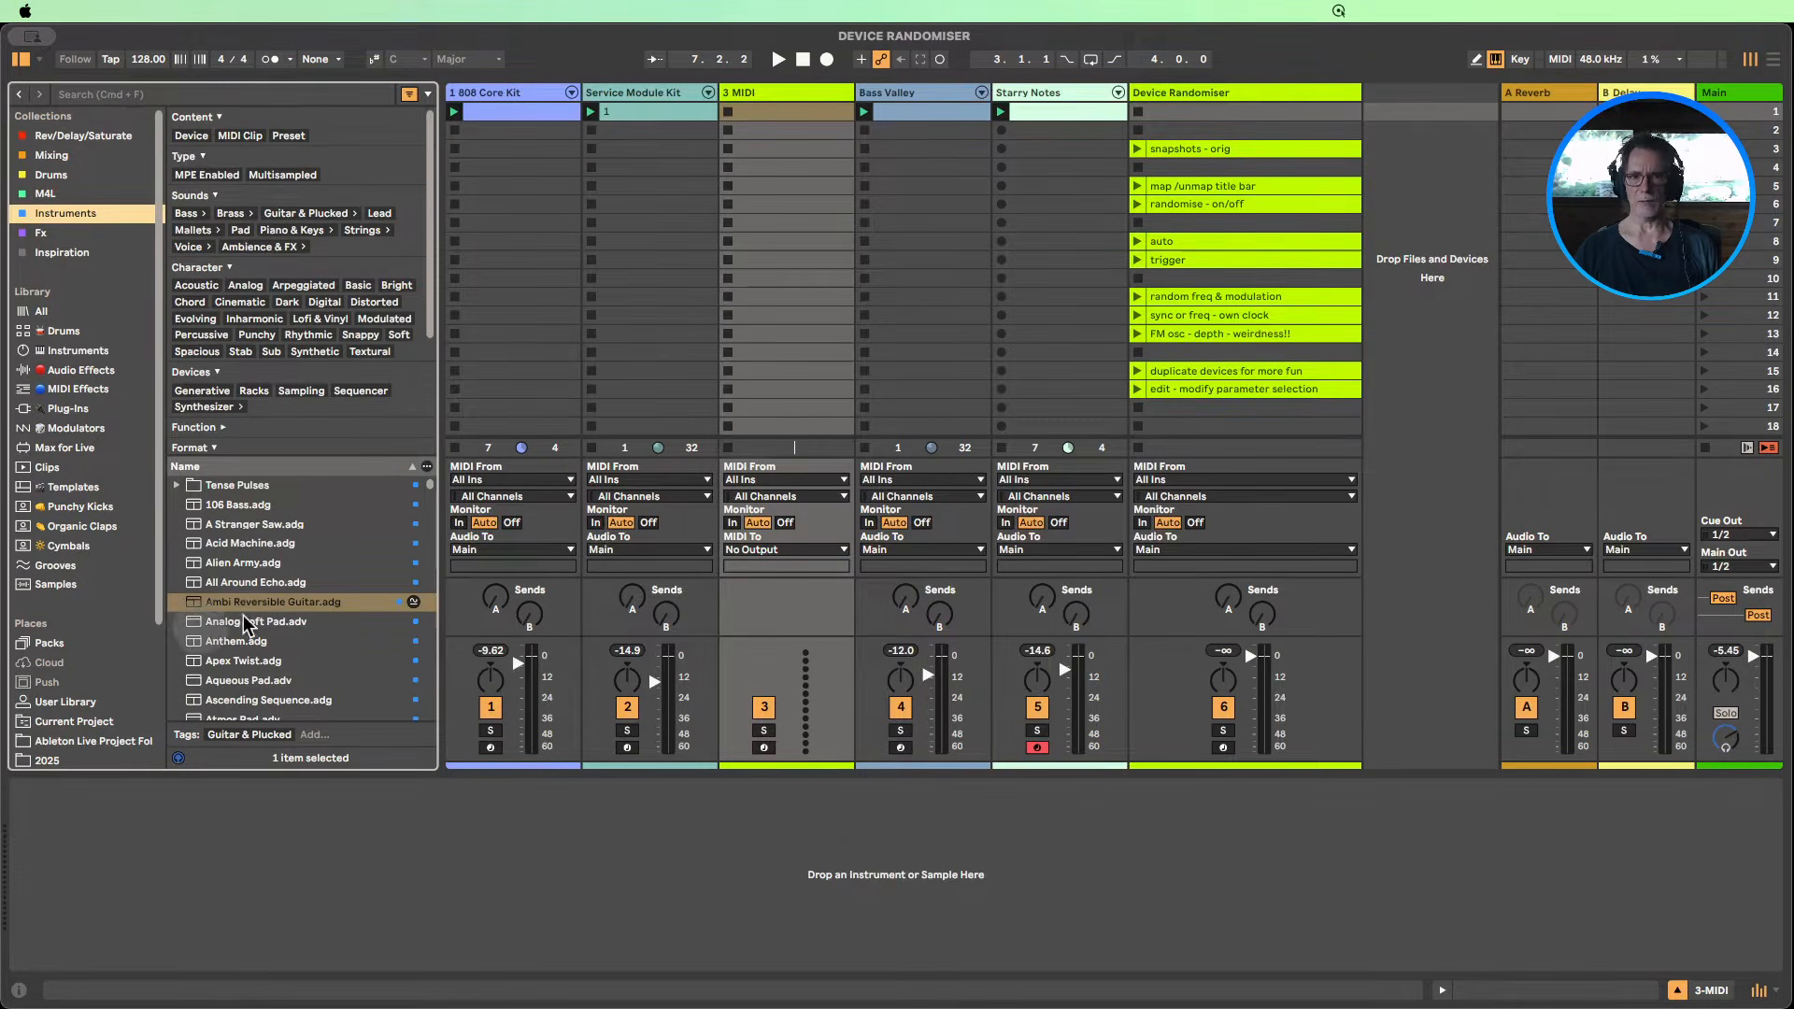
pyautogui.moveTo(210, 602); pyautogui.dragTo(783, 186)
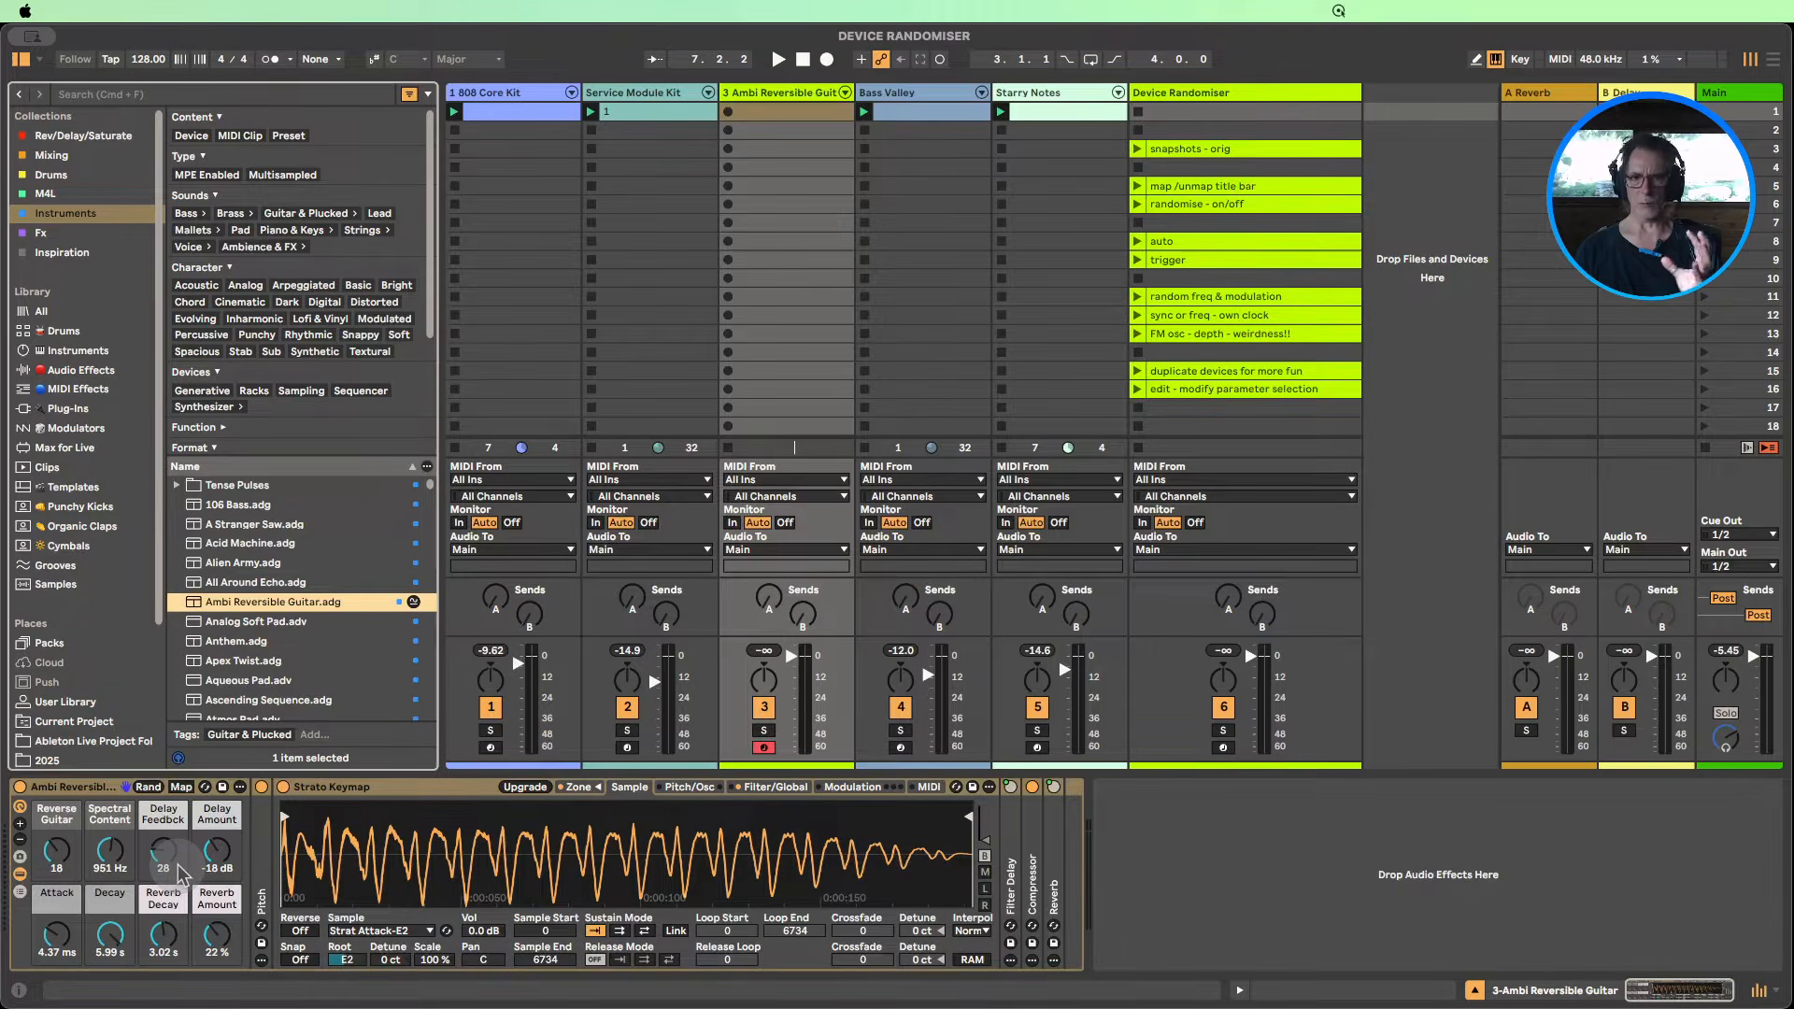
# Step: Randomize the Ambi Reversible Guitar rack's macros repeatedly and delete the rack from the track
pyautogui.click(88, 795)
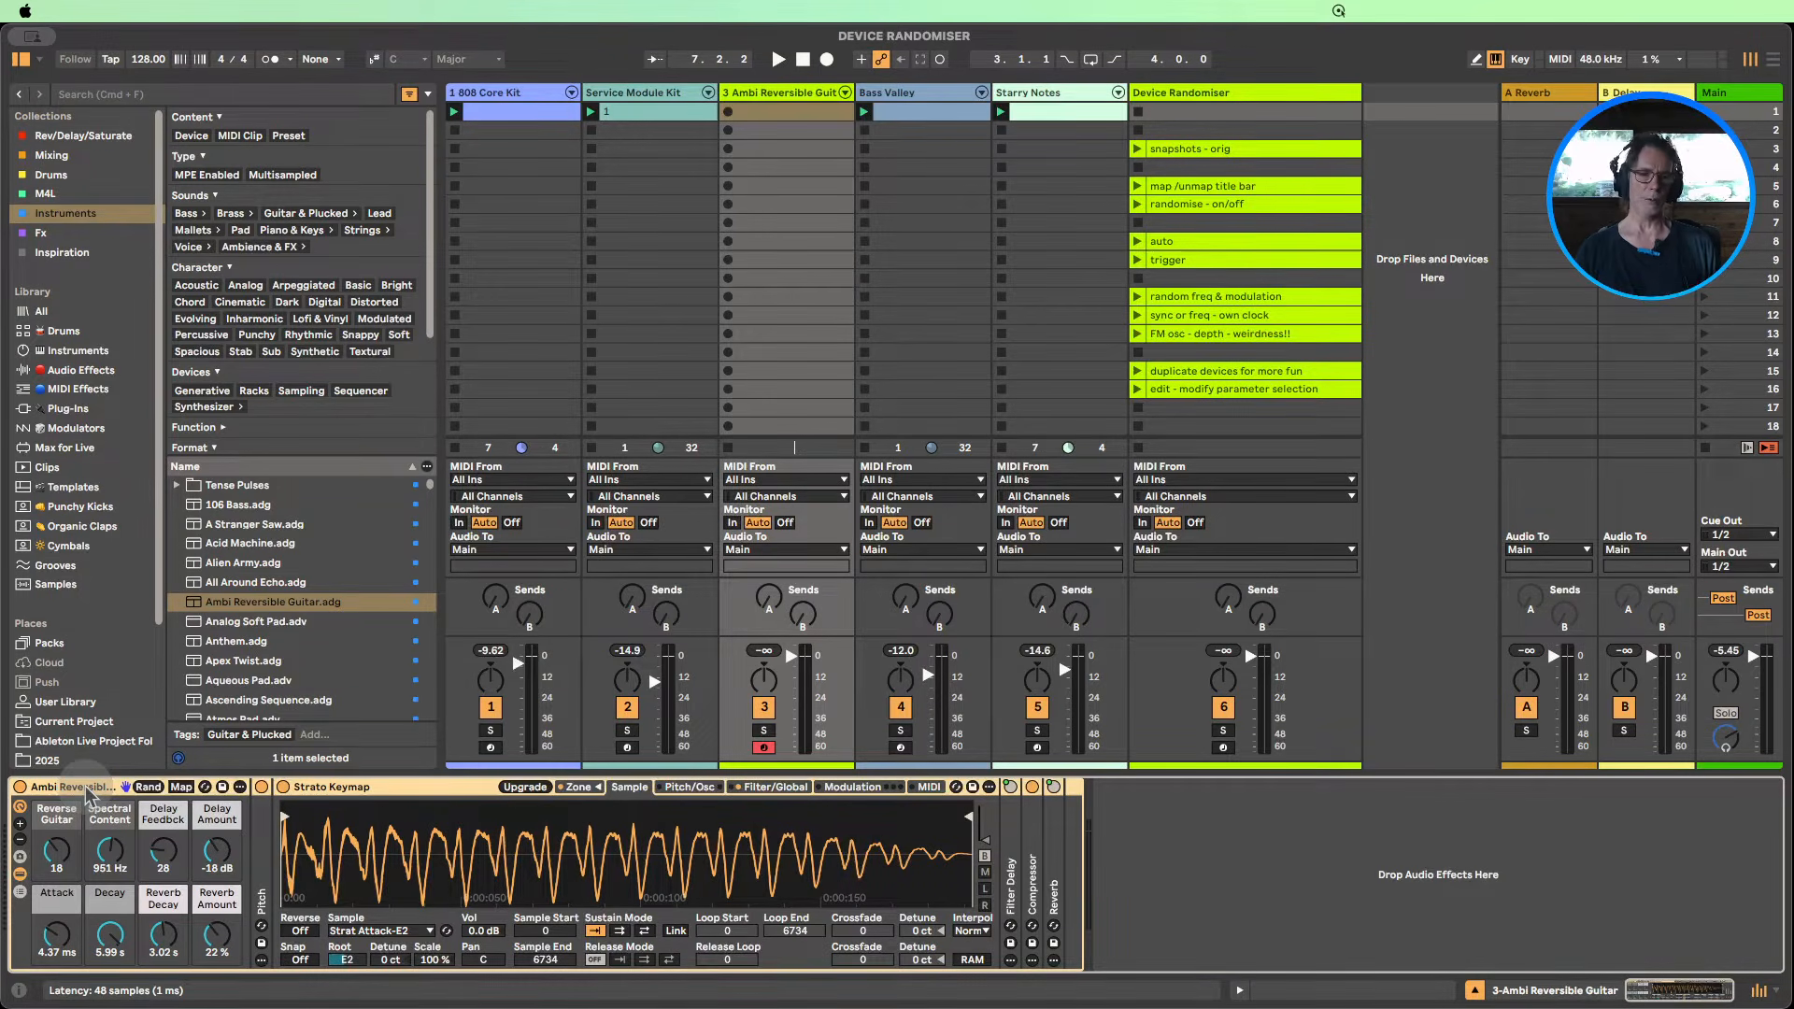
pyautogui.click(148, 787)
pyautogui.click(148, 787)
pyautogui.click(148, 788)
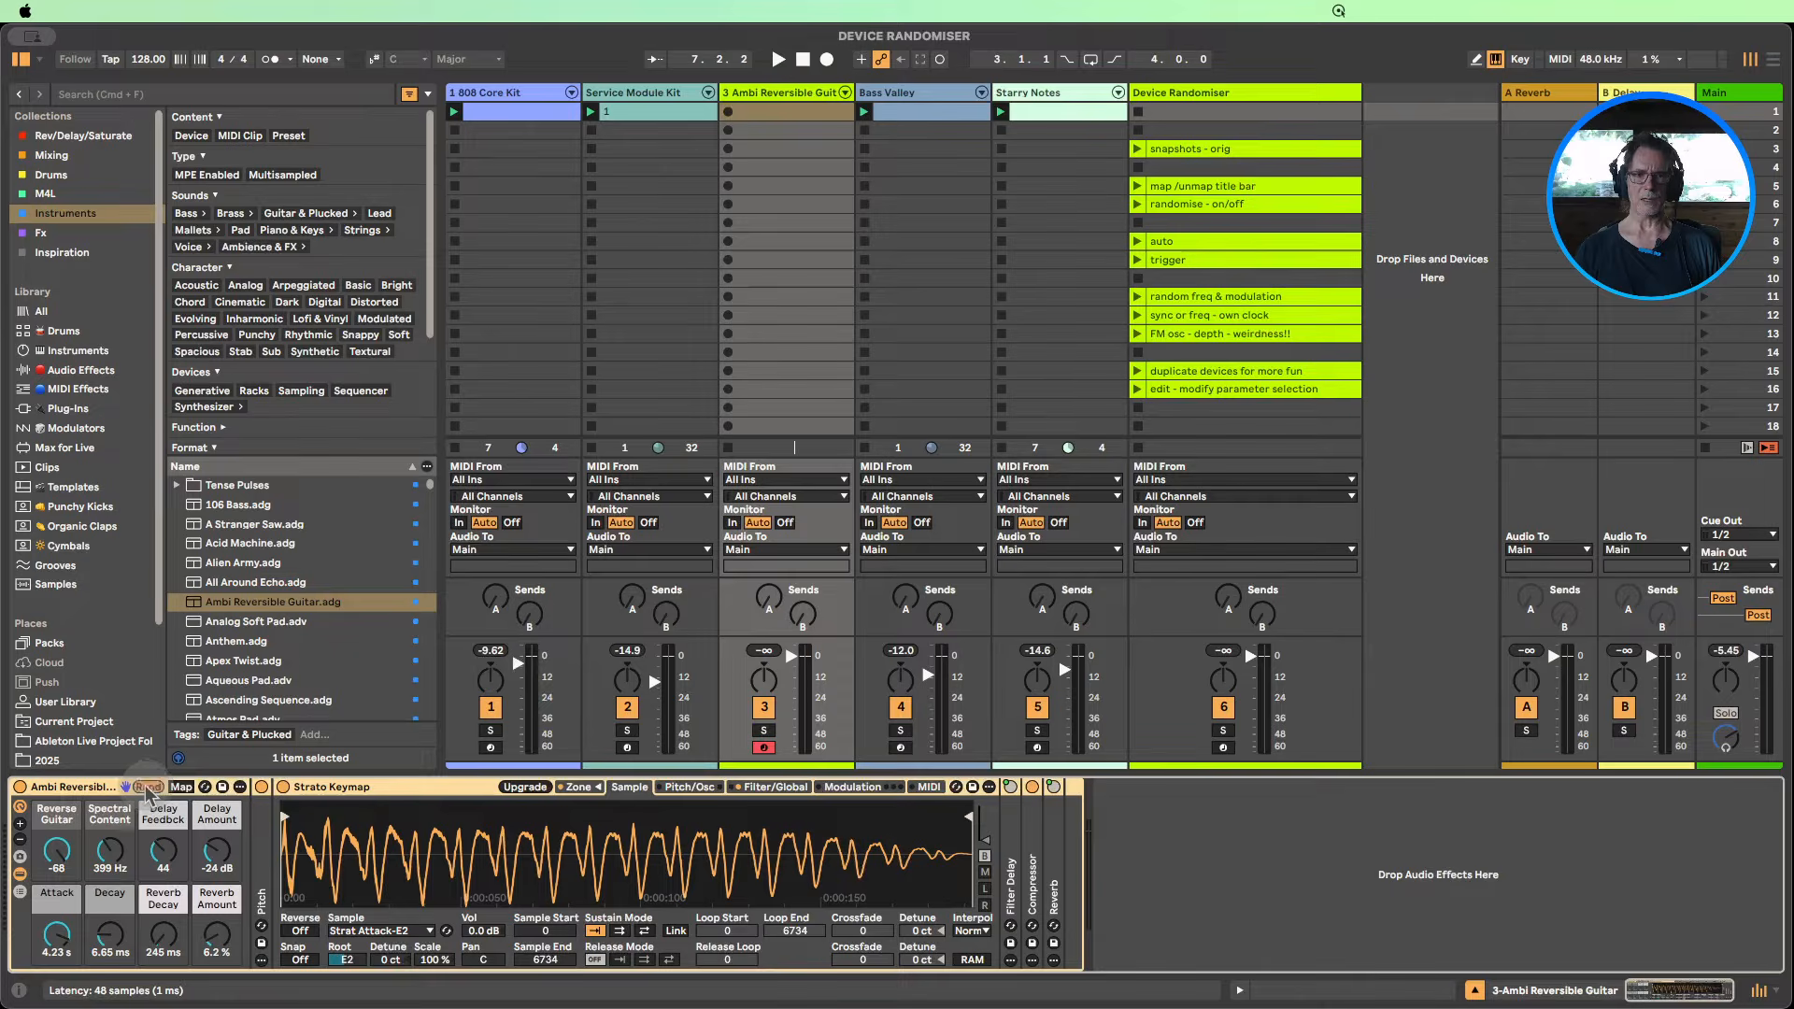
pyautogui.click(148, 787)
pyautogui.click(147, 788)
pyautogui.click(148, 787)
pyautogui.click(148, 787)
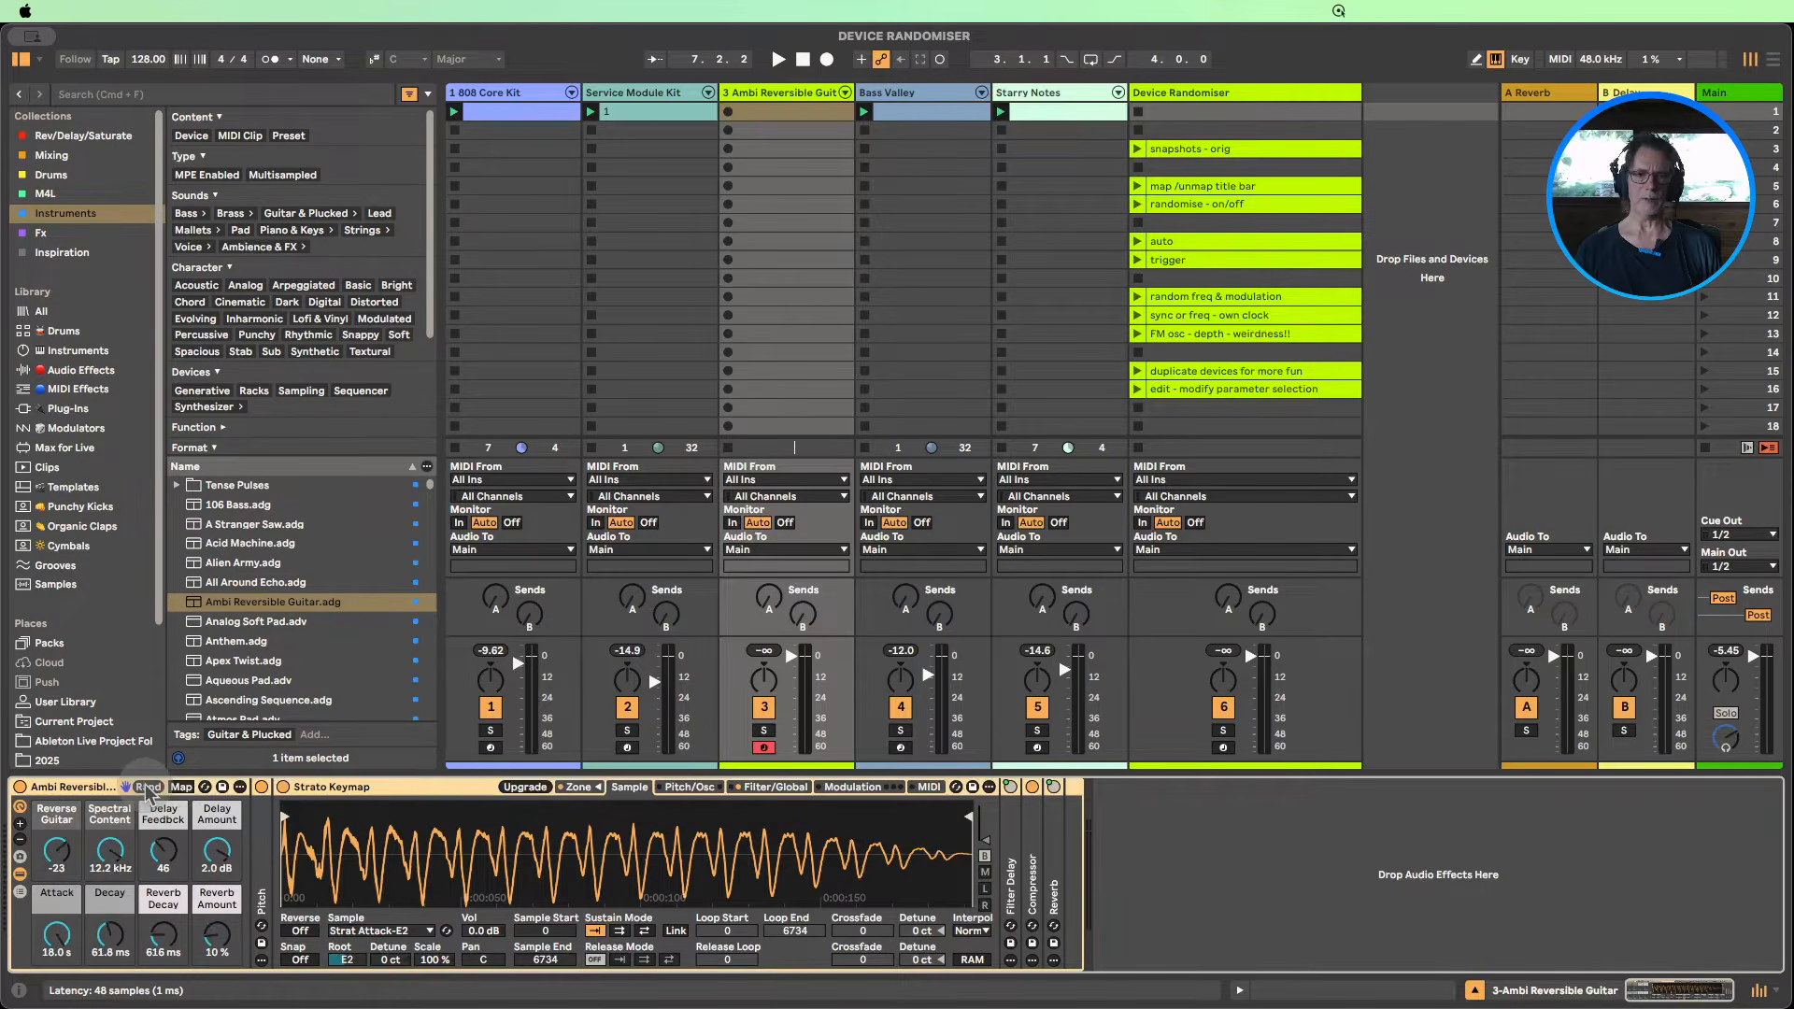
pyautogui.click(148, 787)
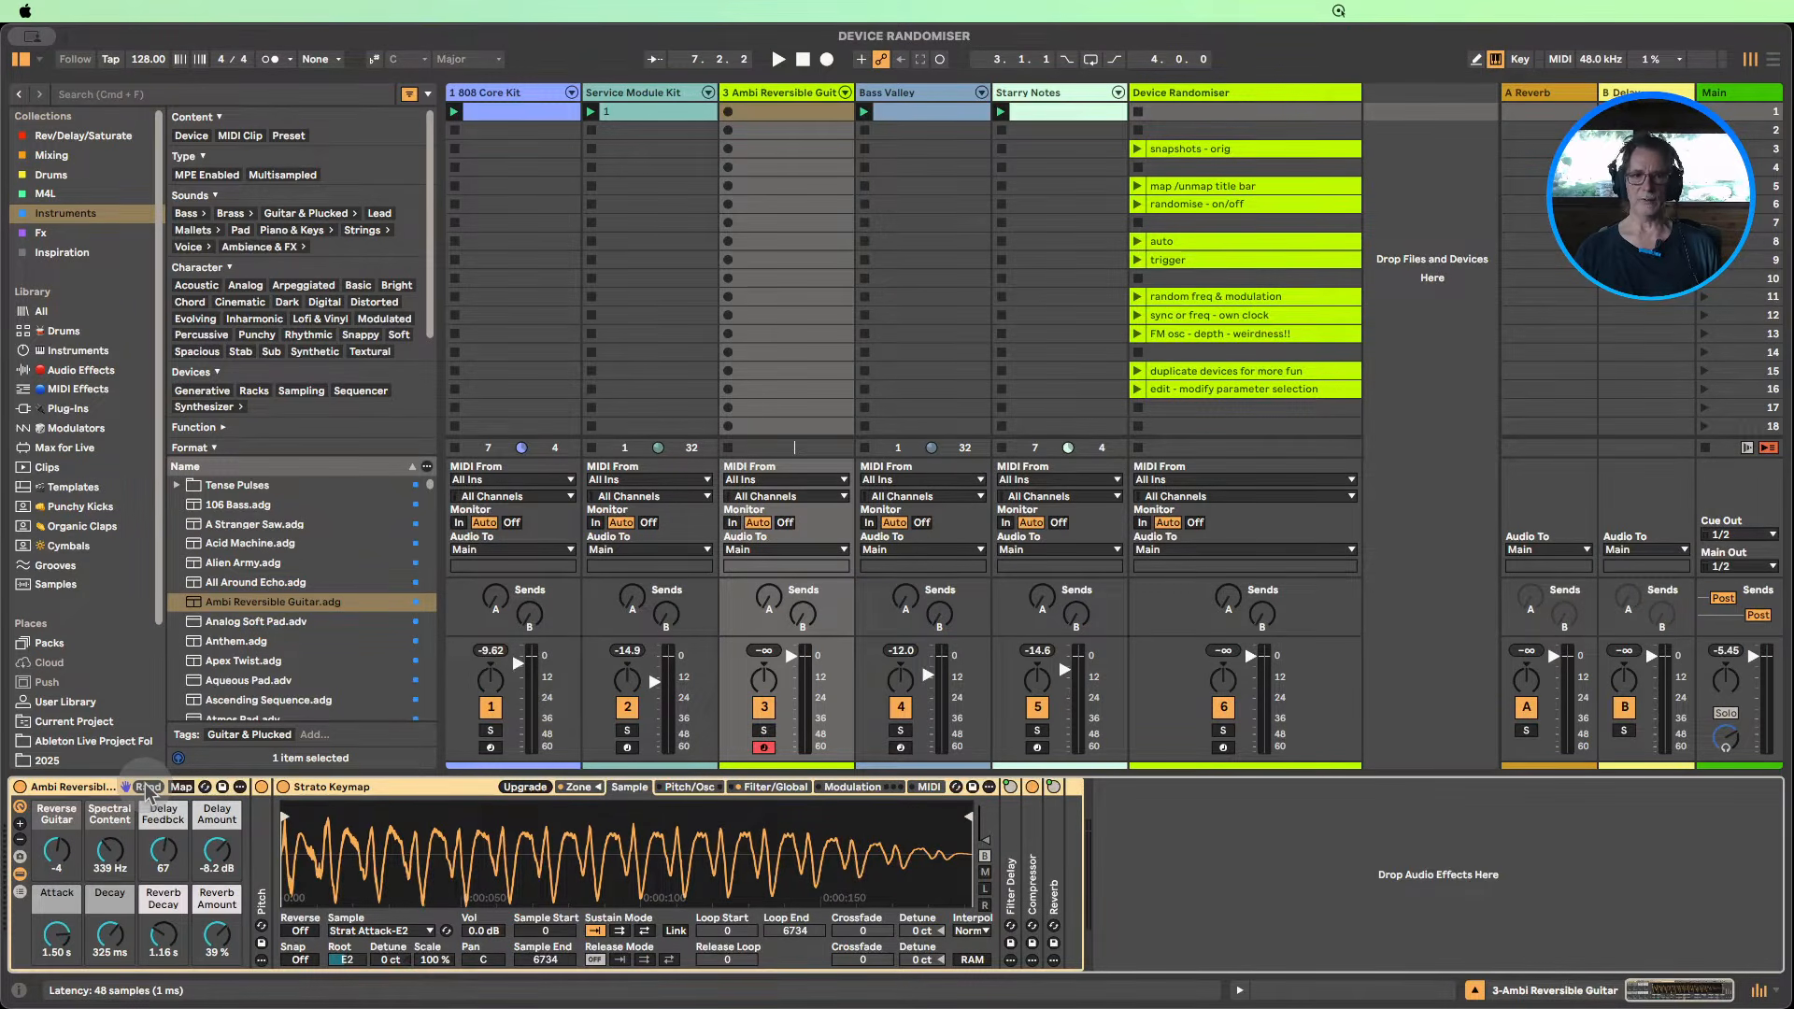
pyautogui.click(148, 788)
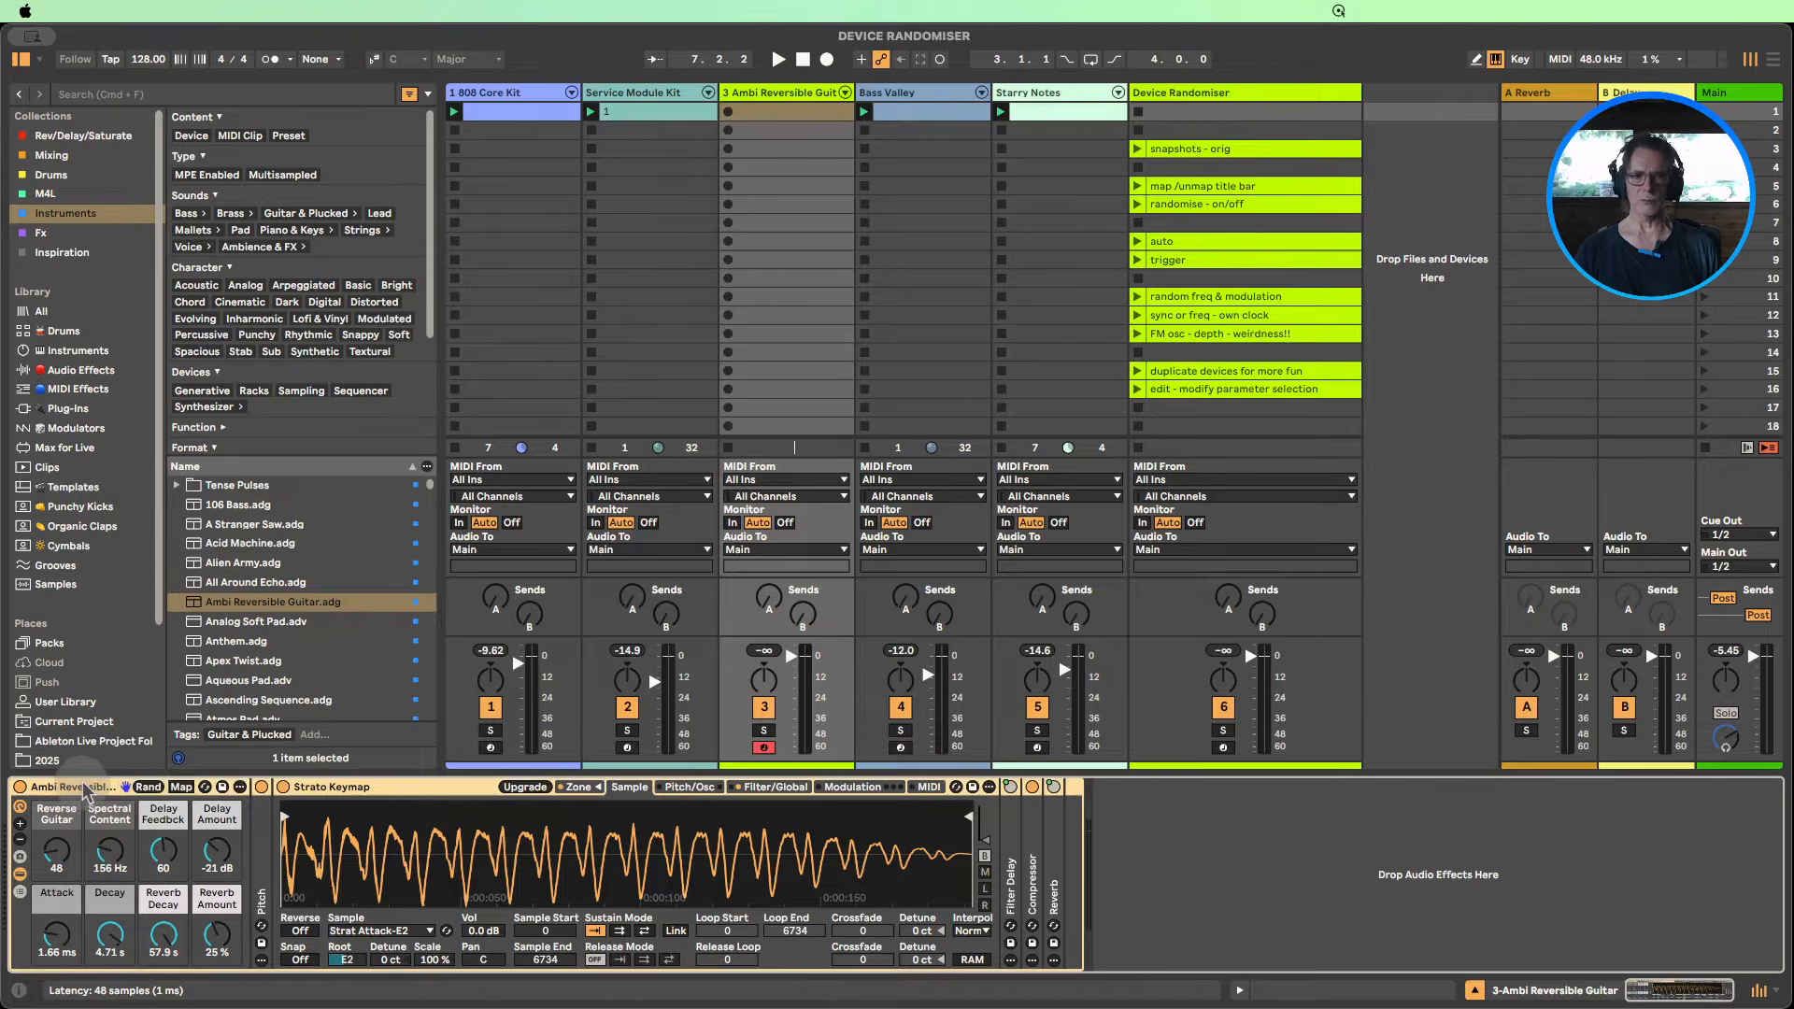
pyautogui.press('Delete')
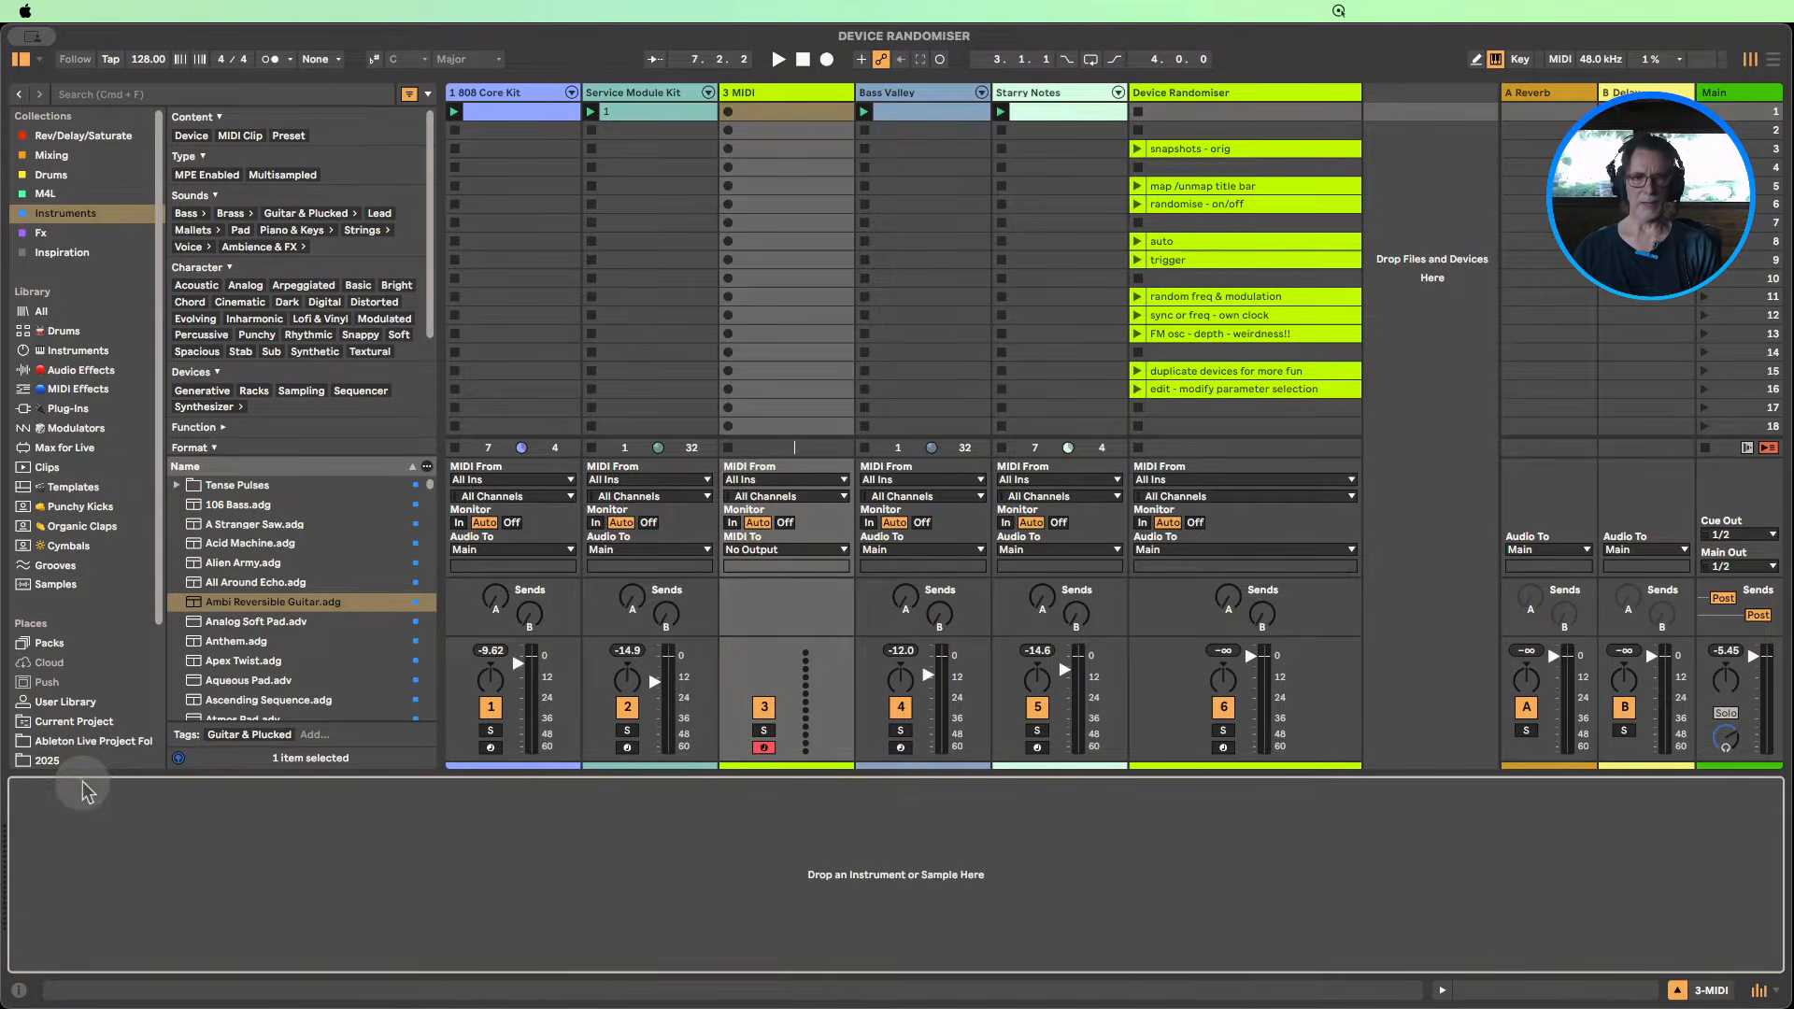
# Step: Load the Analog instrument onto the empty MIDI track and group it into an Instrument Rack with its macro controls shown
pyautogui.click(75, 351)
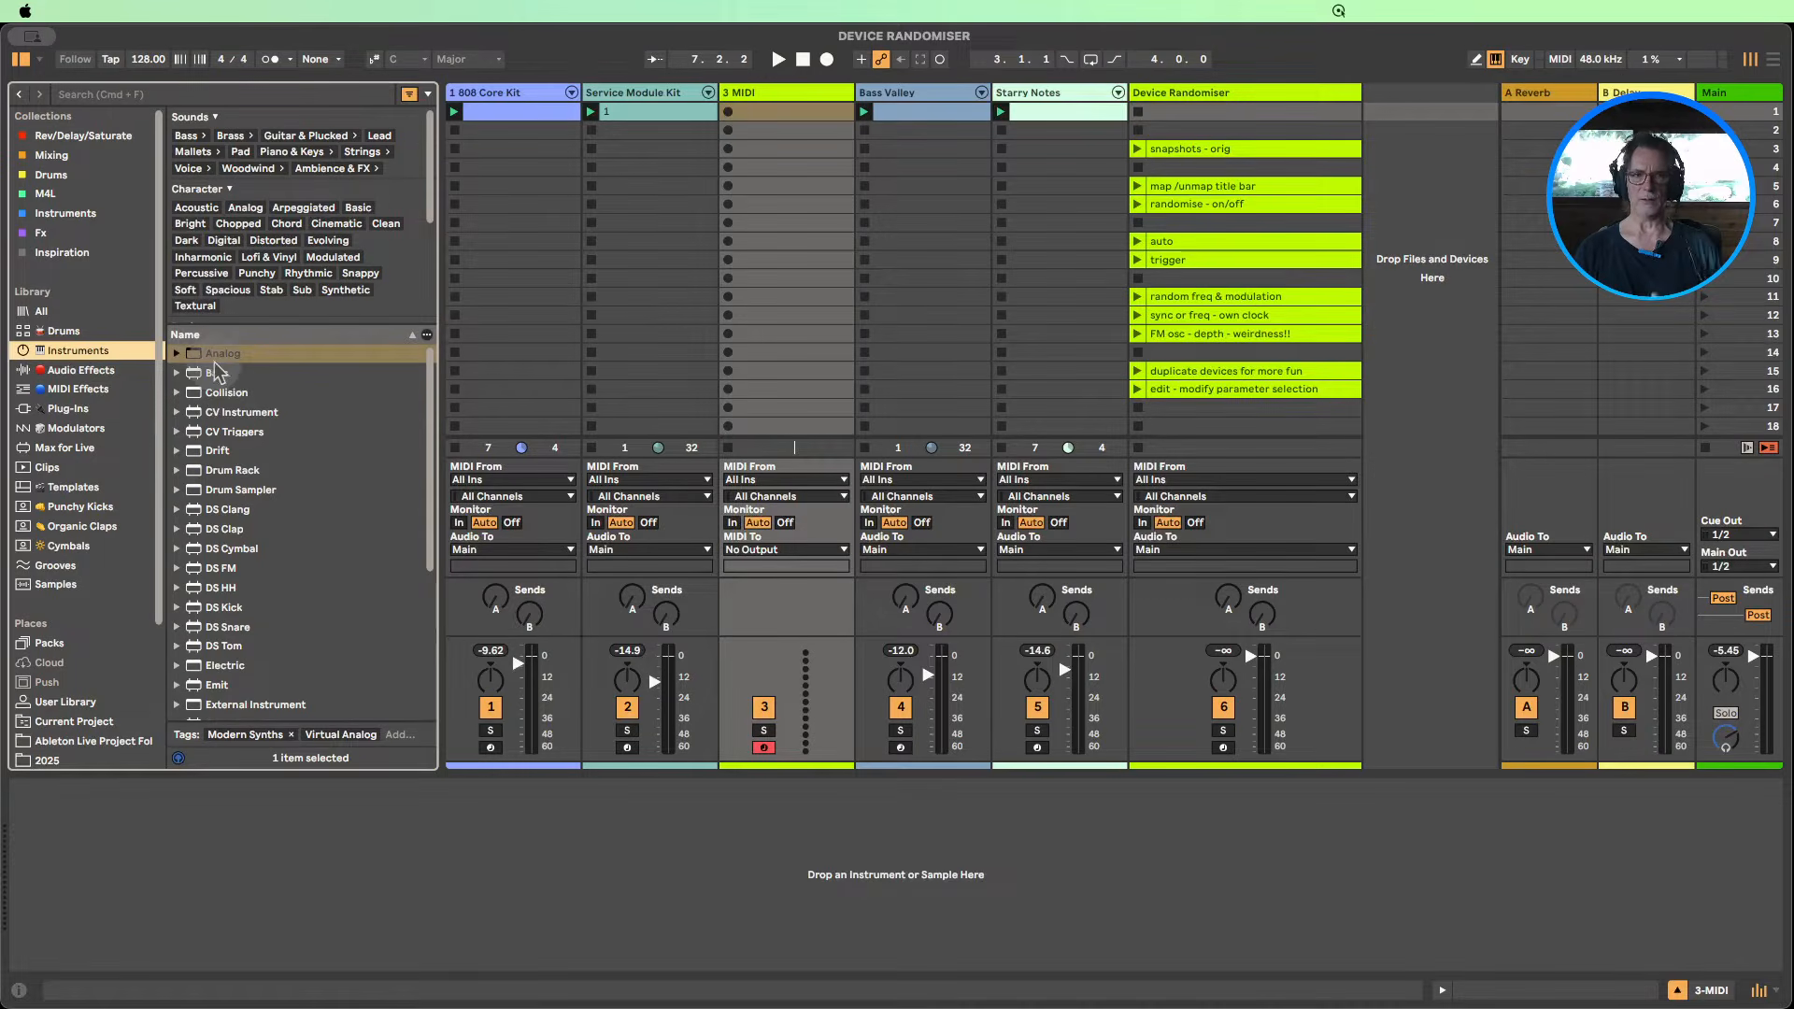
pyautogui.moveTo(198, 355); pyautogui.dragTo(229, 822)
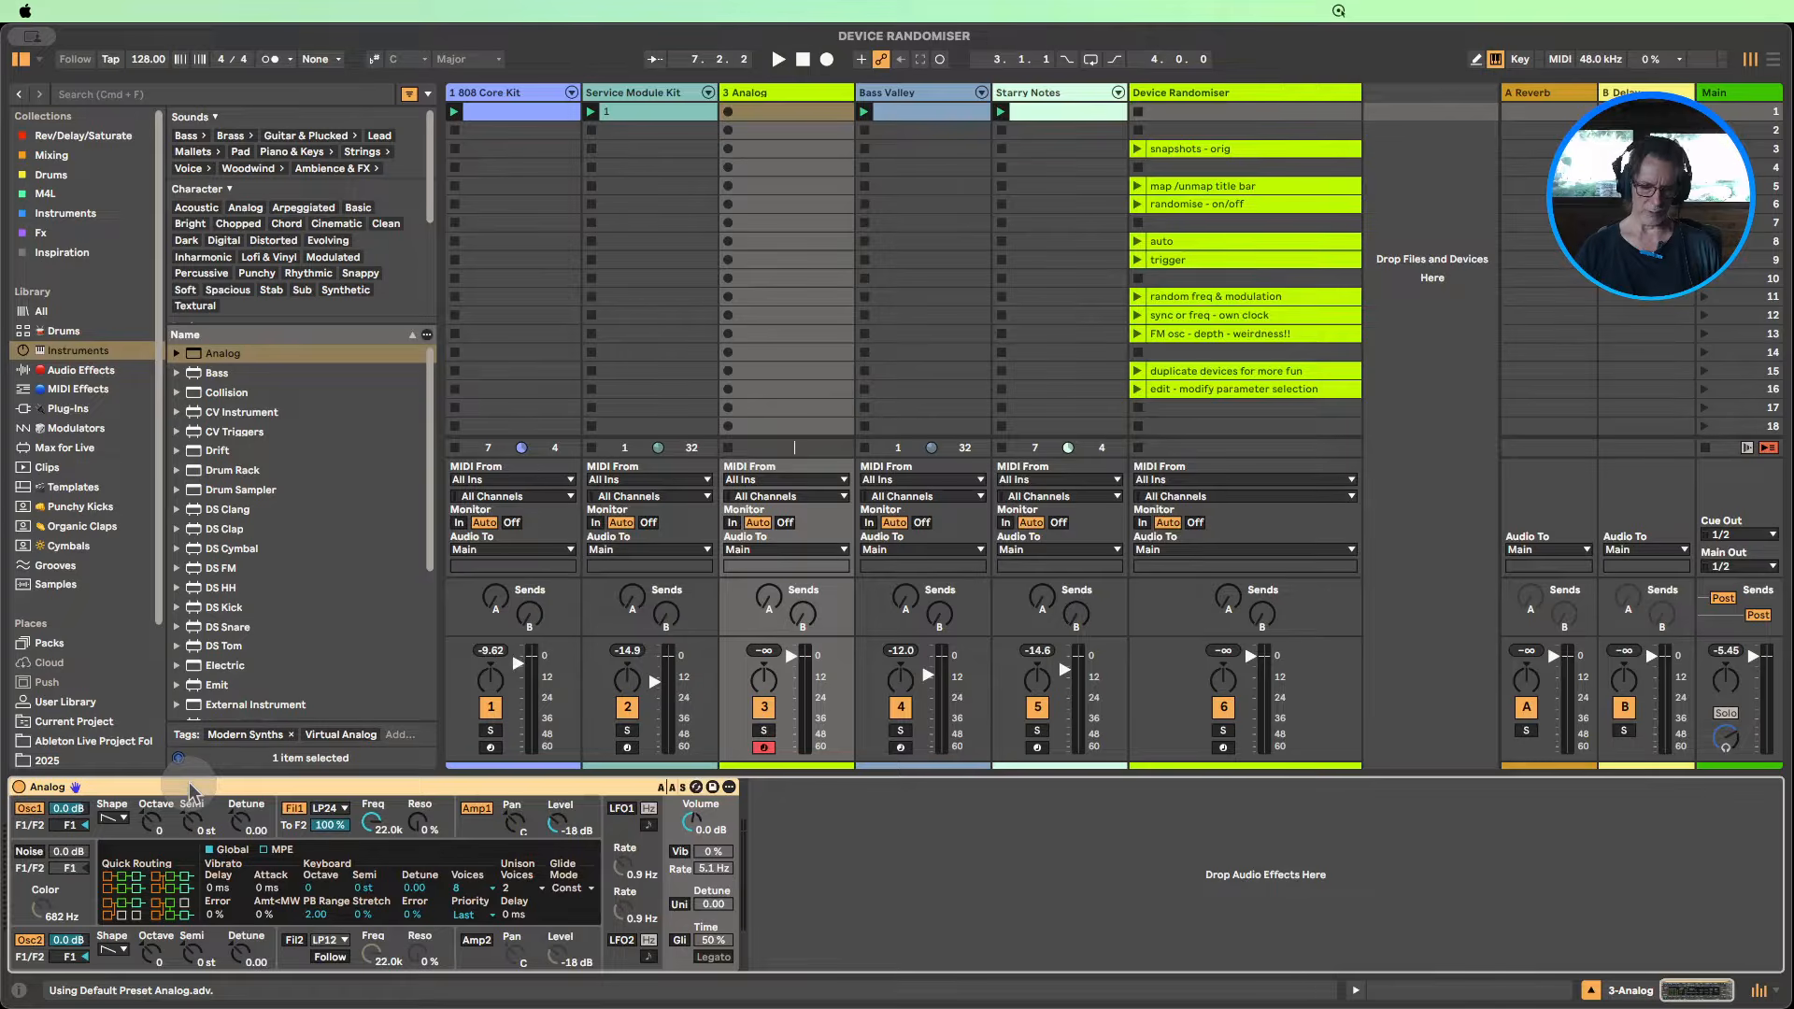
pyautogui.press('super+g')
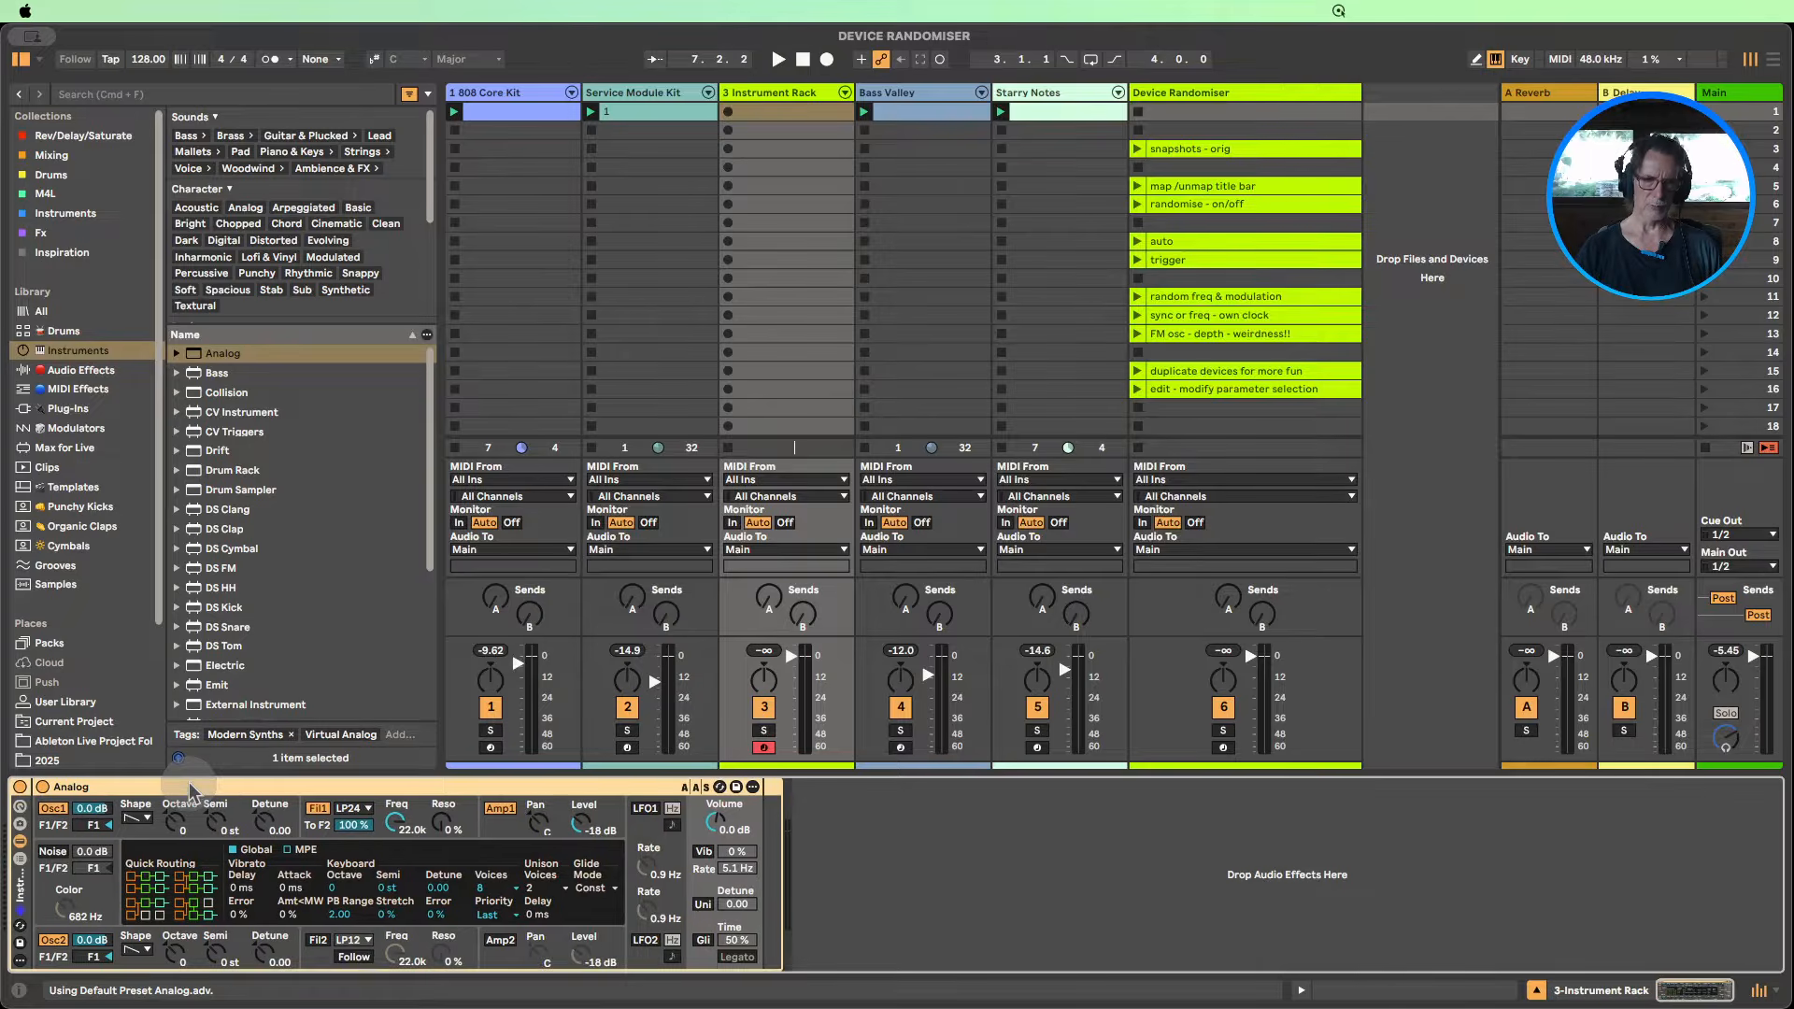
pyautogui.click(19, 811)
# Step: Map Analog's filter 1 frequency to Macro 1, its resonance to Macro 2, and oscillator 1's detune to Macro 3
pyautogui.rightClick(614, 820)
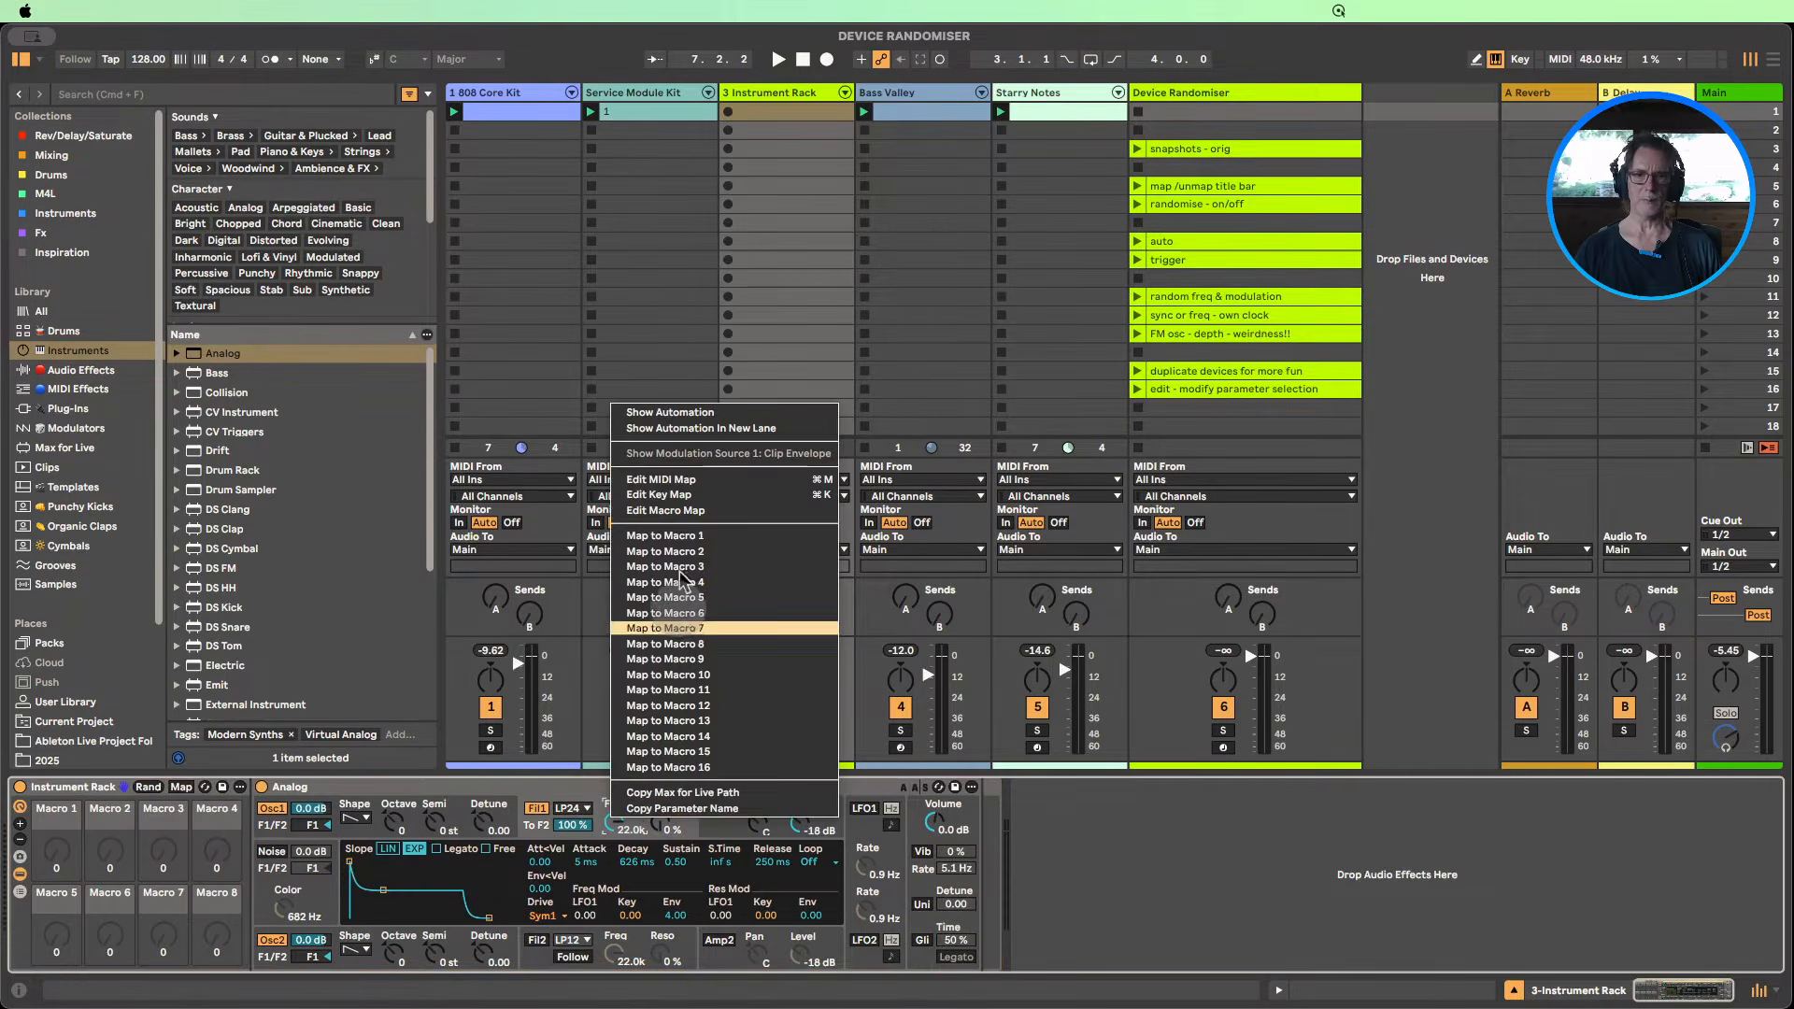
pyautogui.click(663, 535)
pyautogui.rightClick(659, 829)
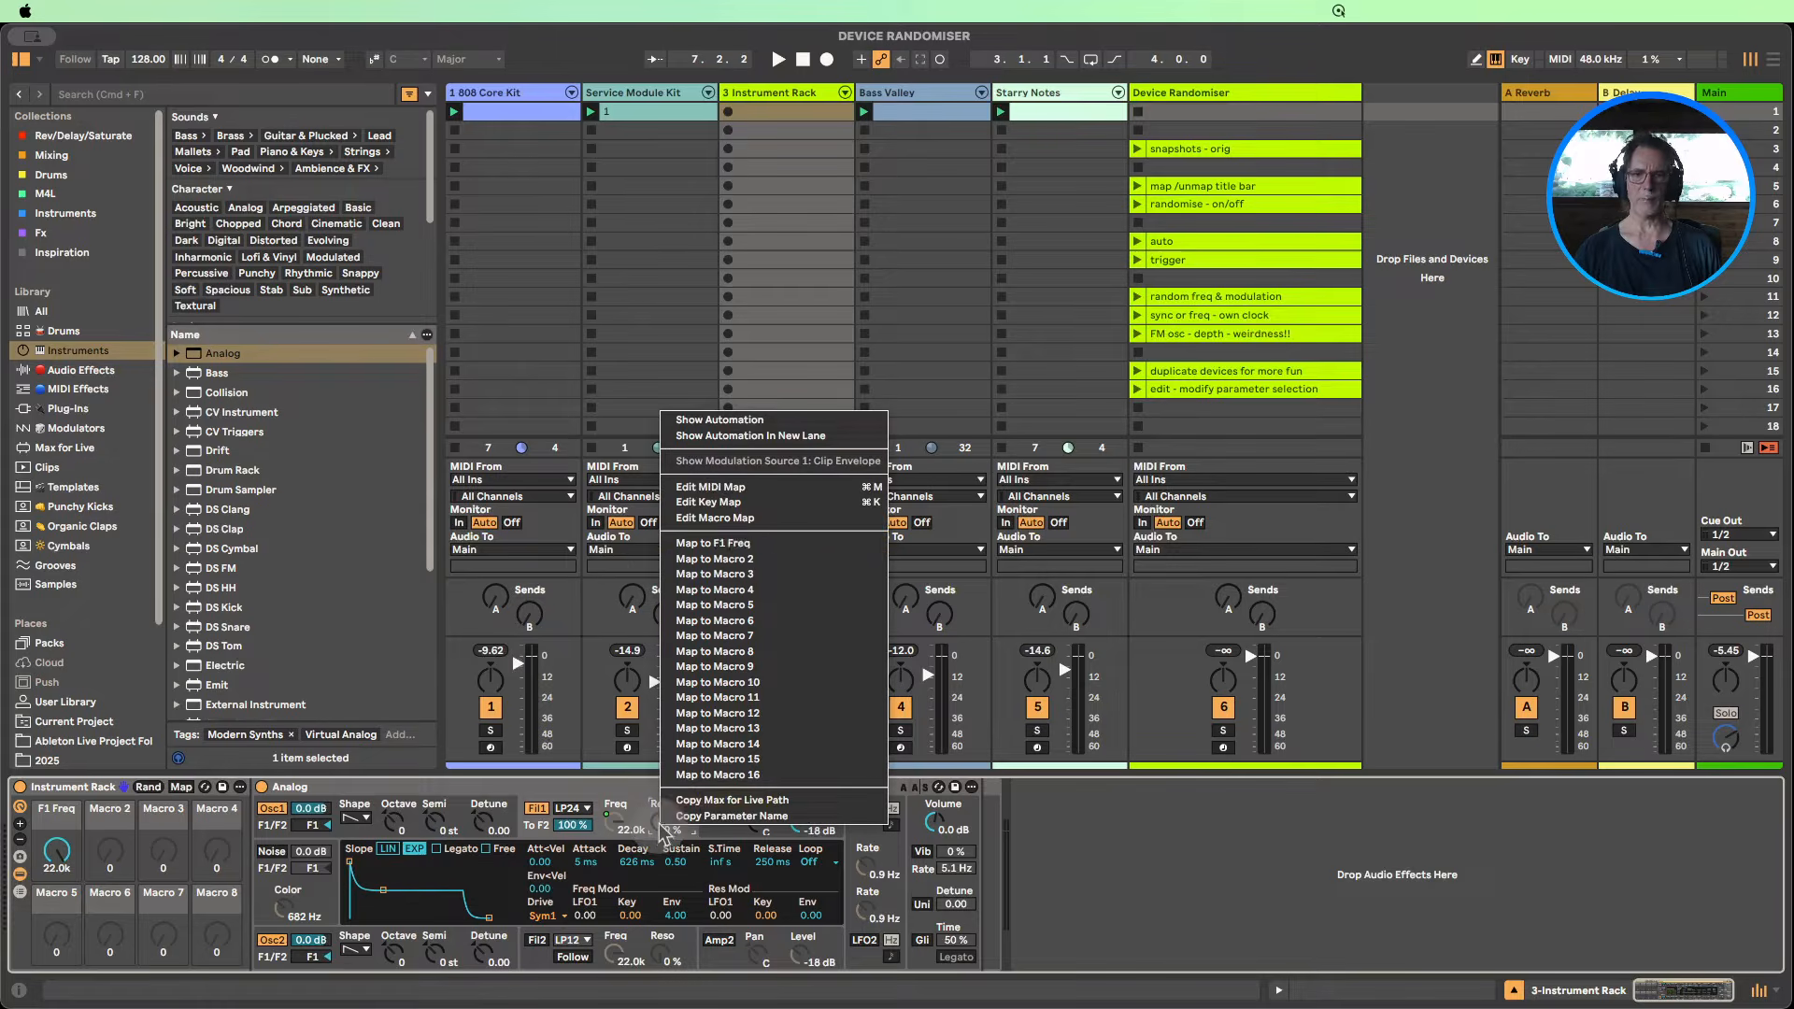
pyautogui.click(715, 558)
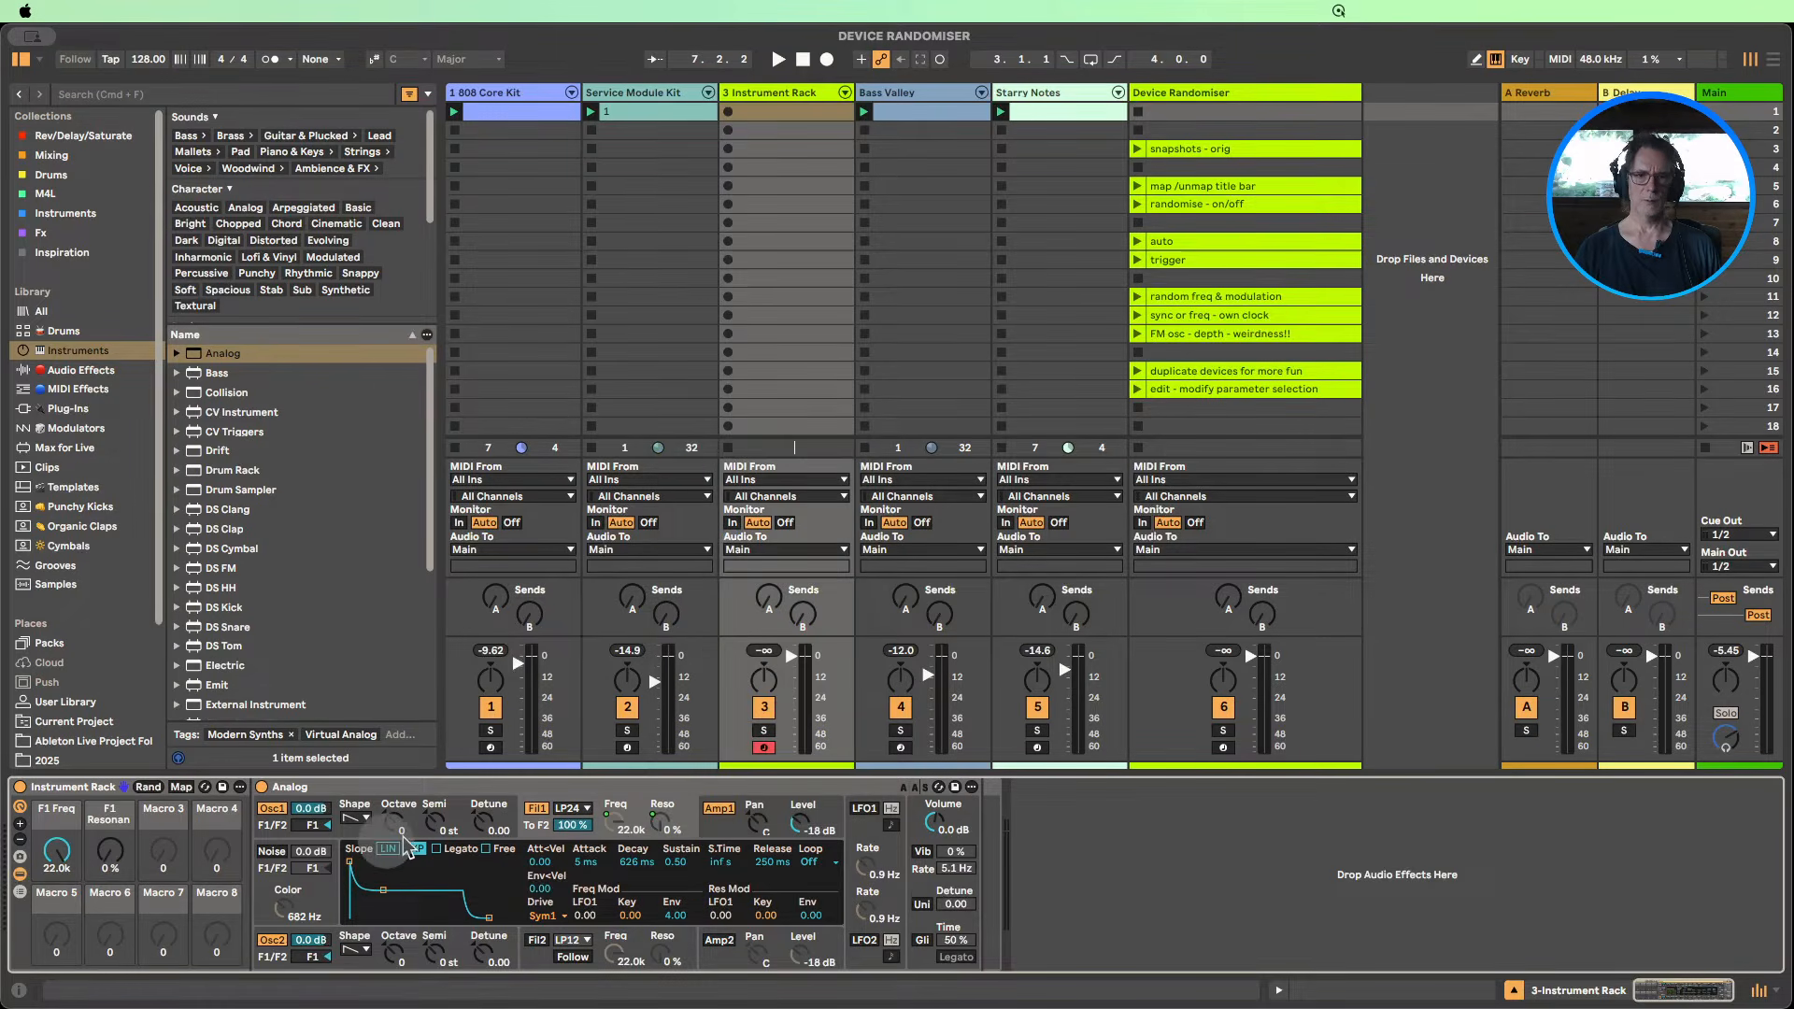
pyautogui.rightClick(489, 827)
pyautogui.click(561, 580)
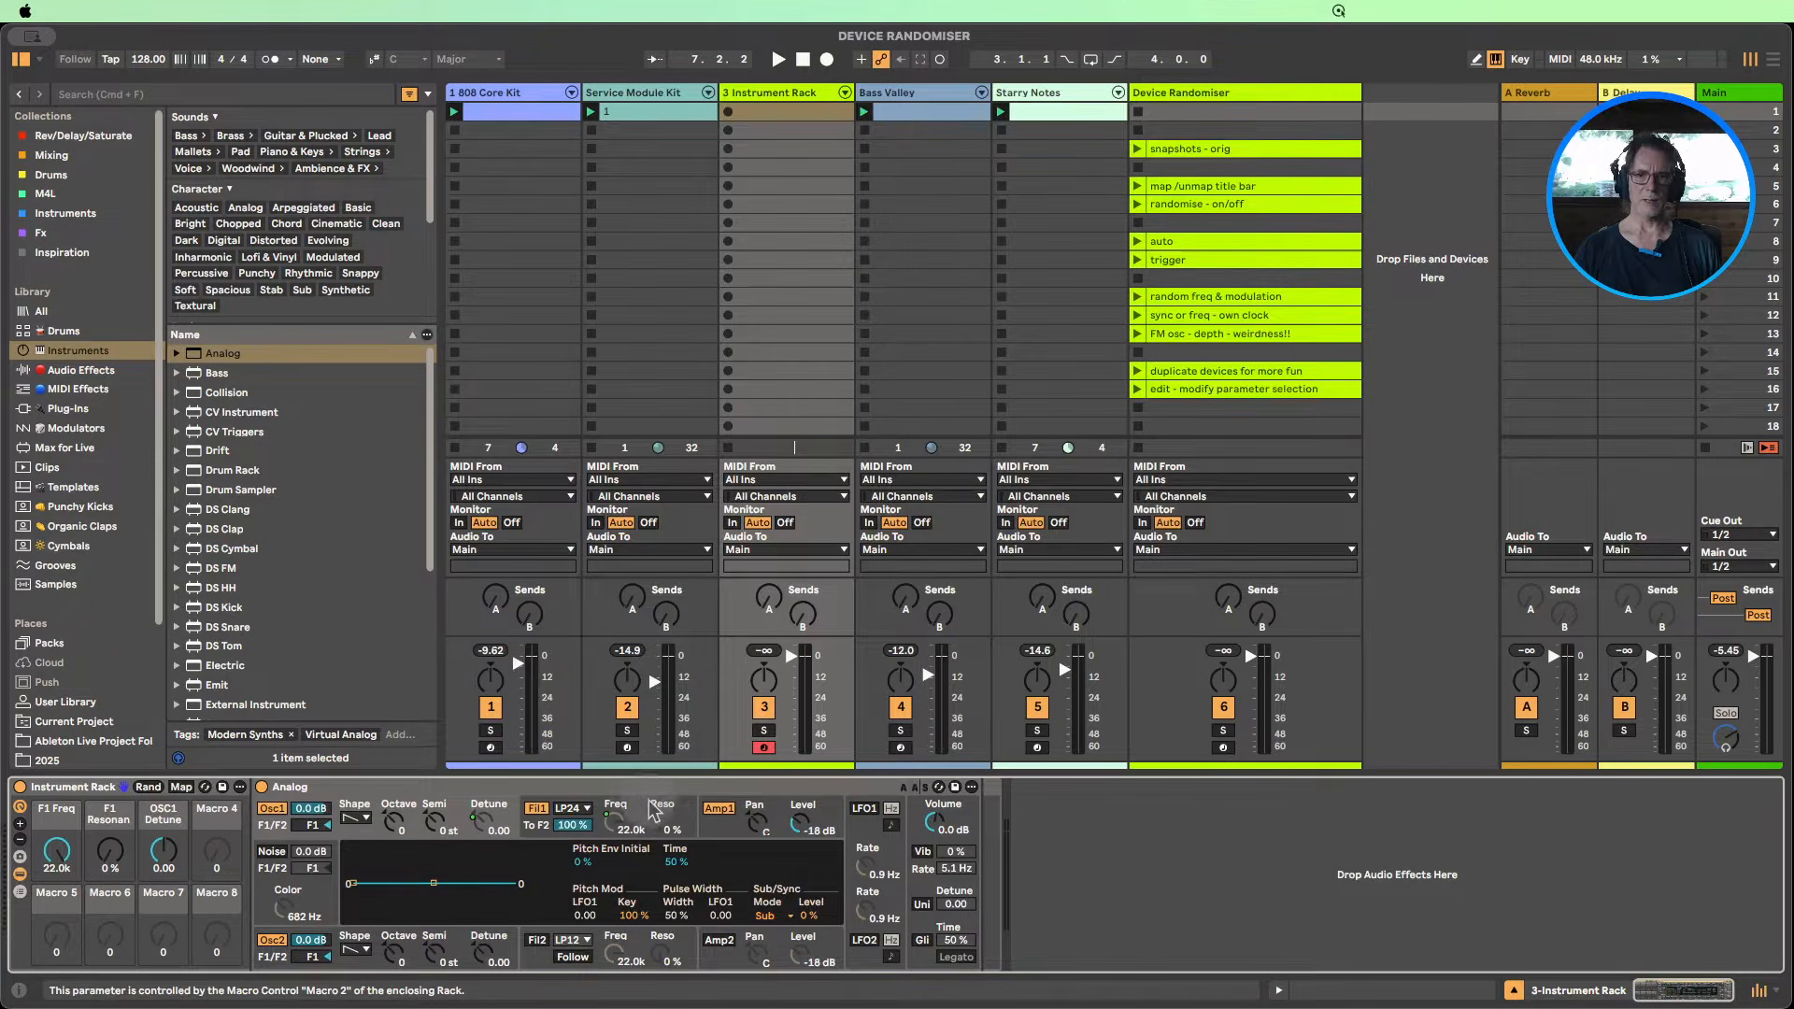
# Step: Map Analog's filter 1 frequency envelope amount to Macro 4 and randomize the rack's macros several times
pyautogui.click(607, 822)
pyautogui.rightClick(675, 920)
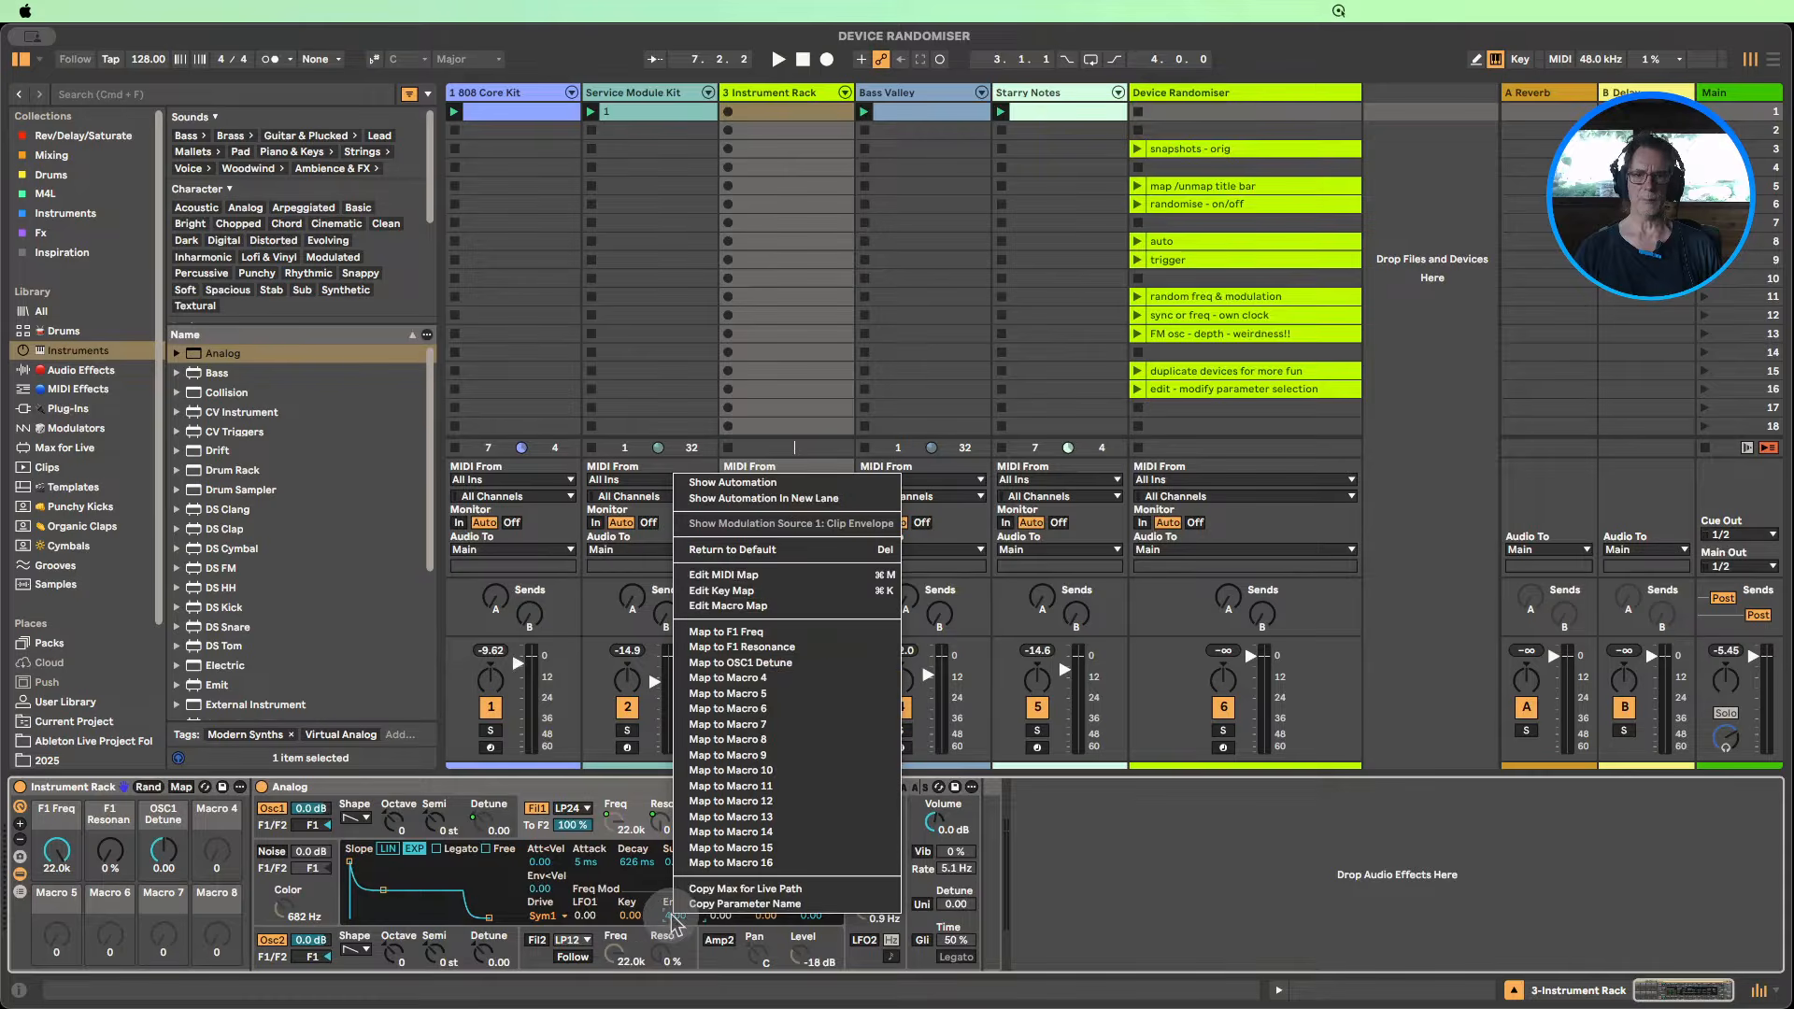
pyautogui.click(727, 677)
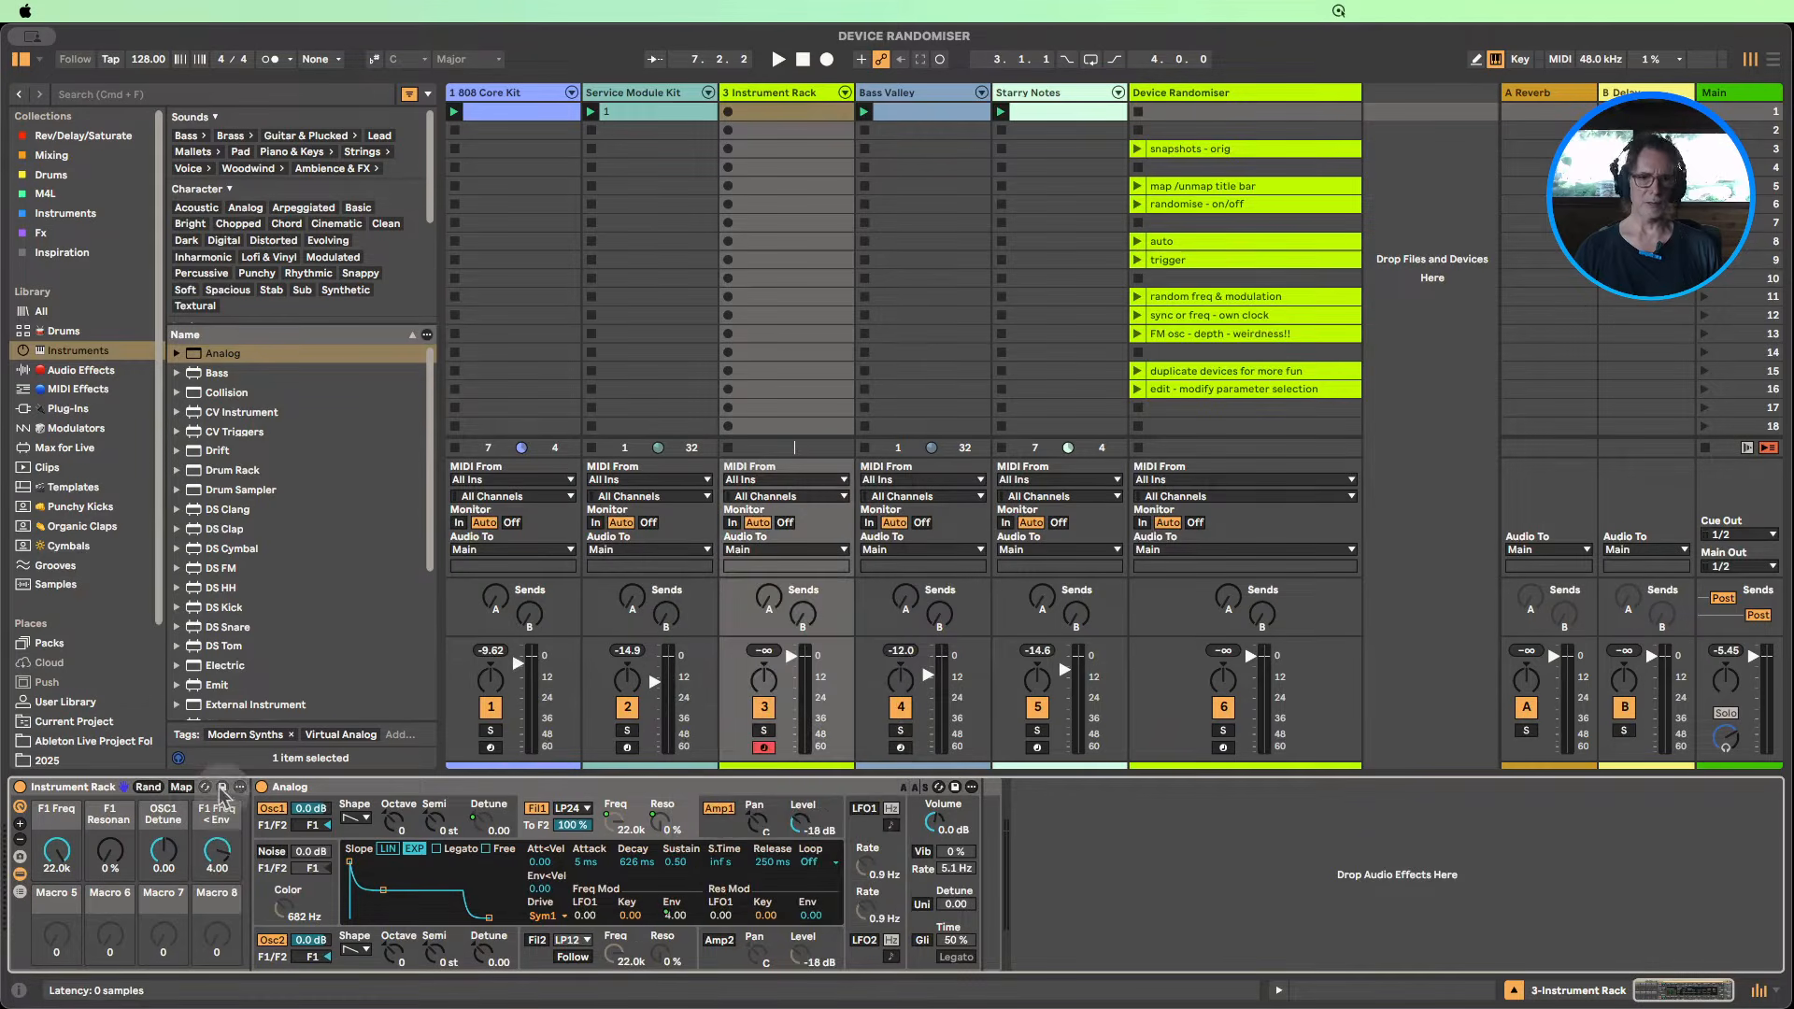
pyautogui.click(147, 787)
pyautogui.click(147, 787)
pyautogui.click(147, 786)
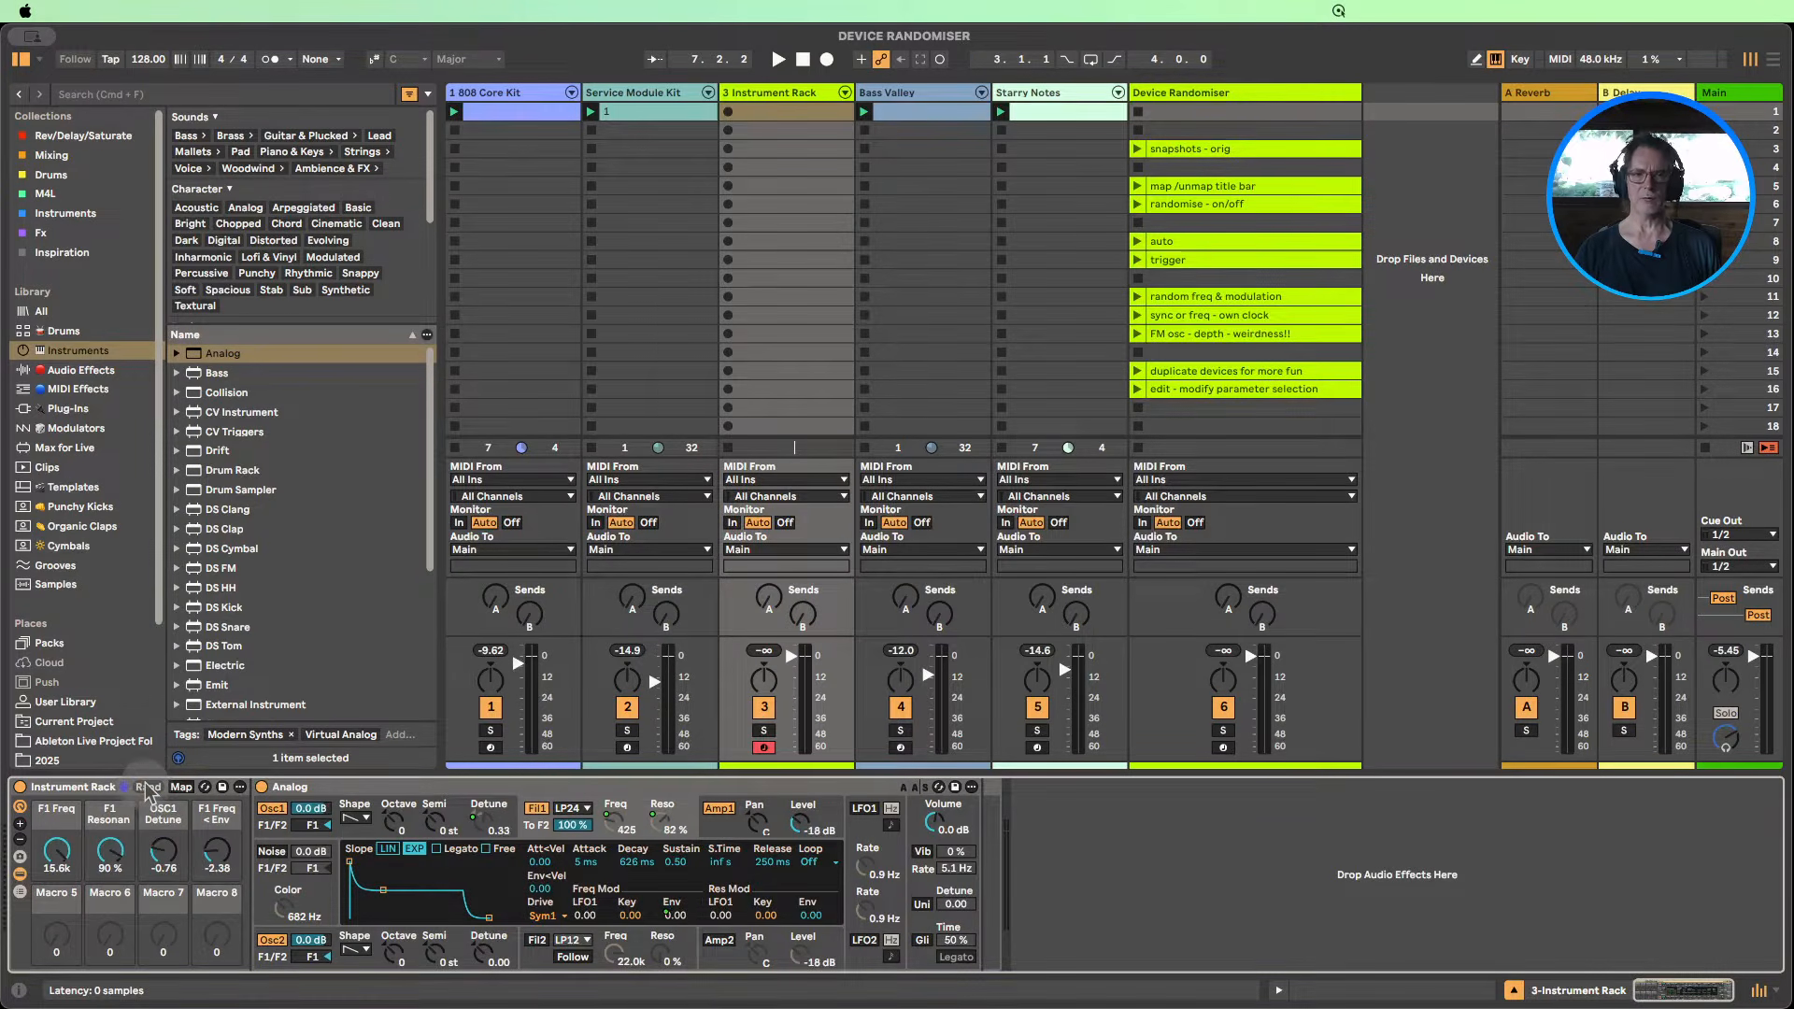
# Step: Delete the Analog Instrument Rack and remove the emptied MIDI track from the set
pyautogui.click(80, 795)
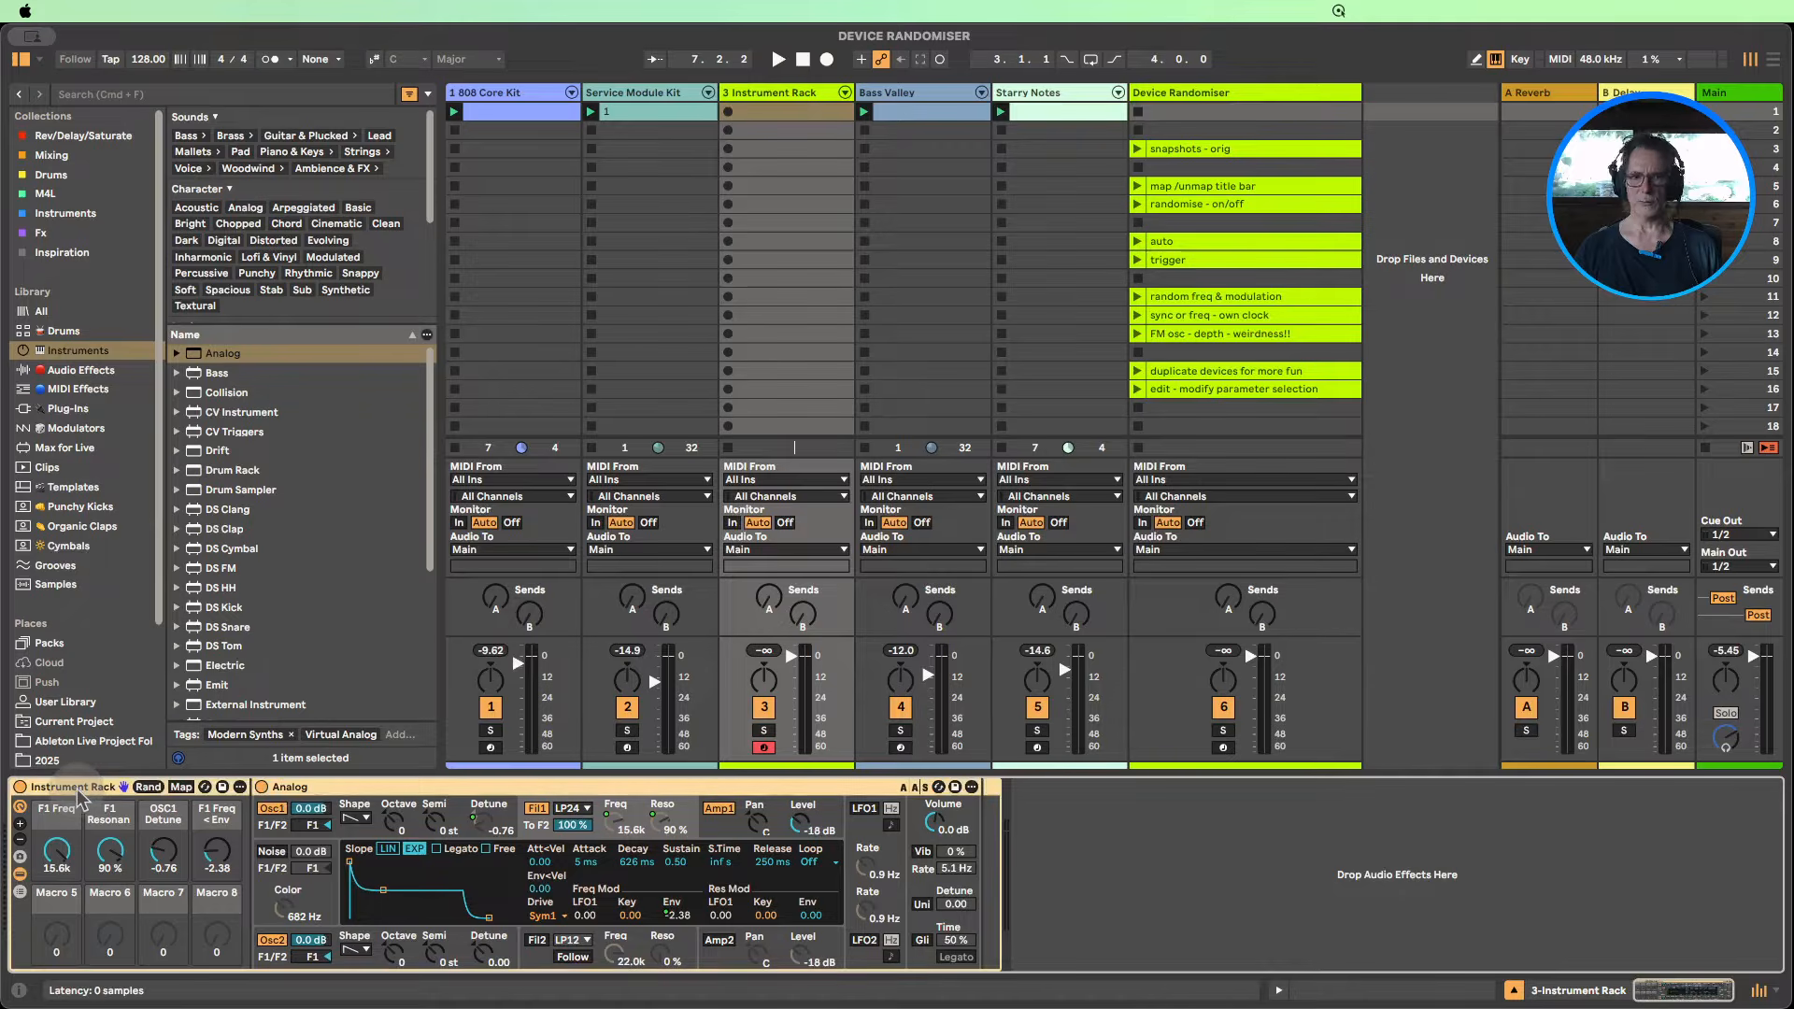
pyautogui.press('Delete')
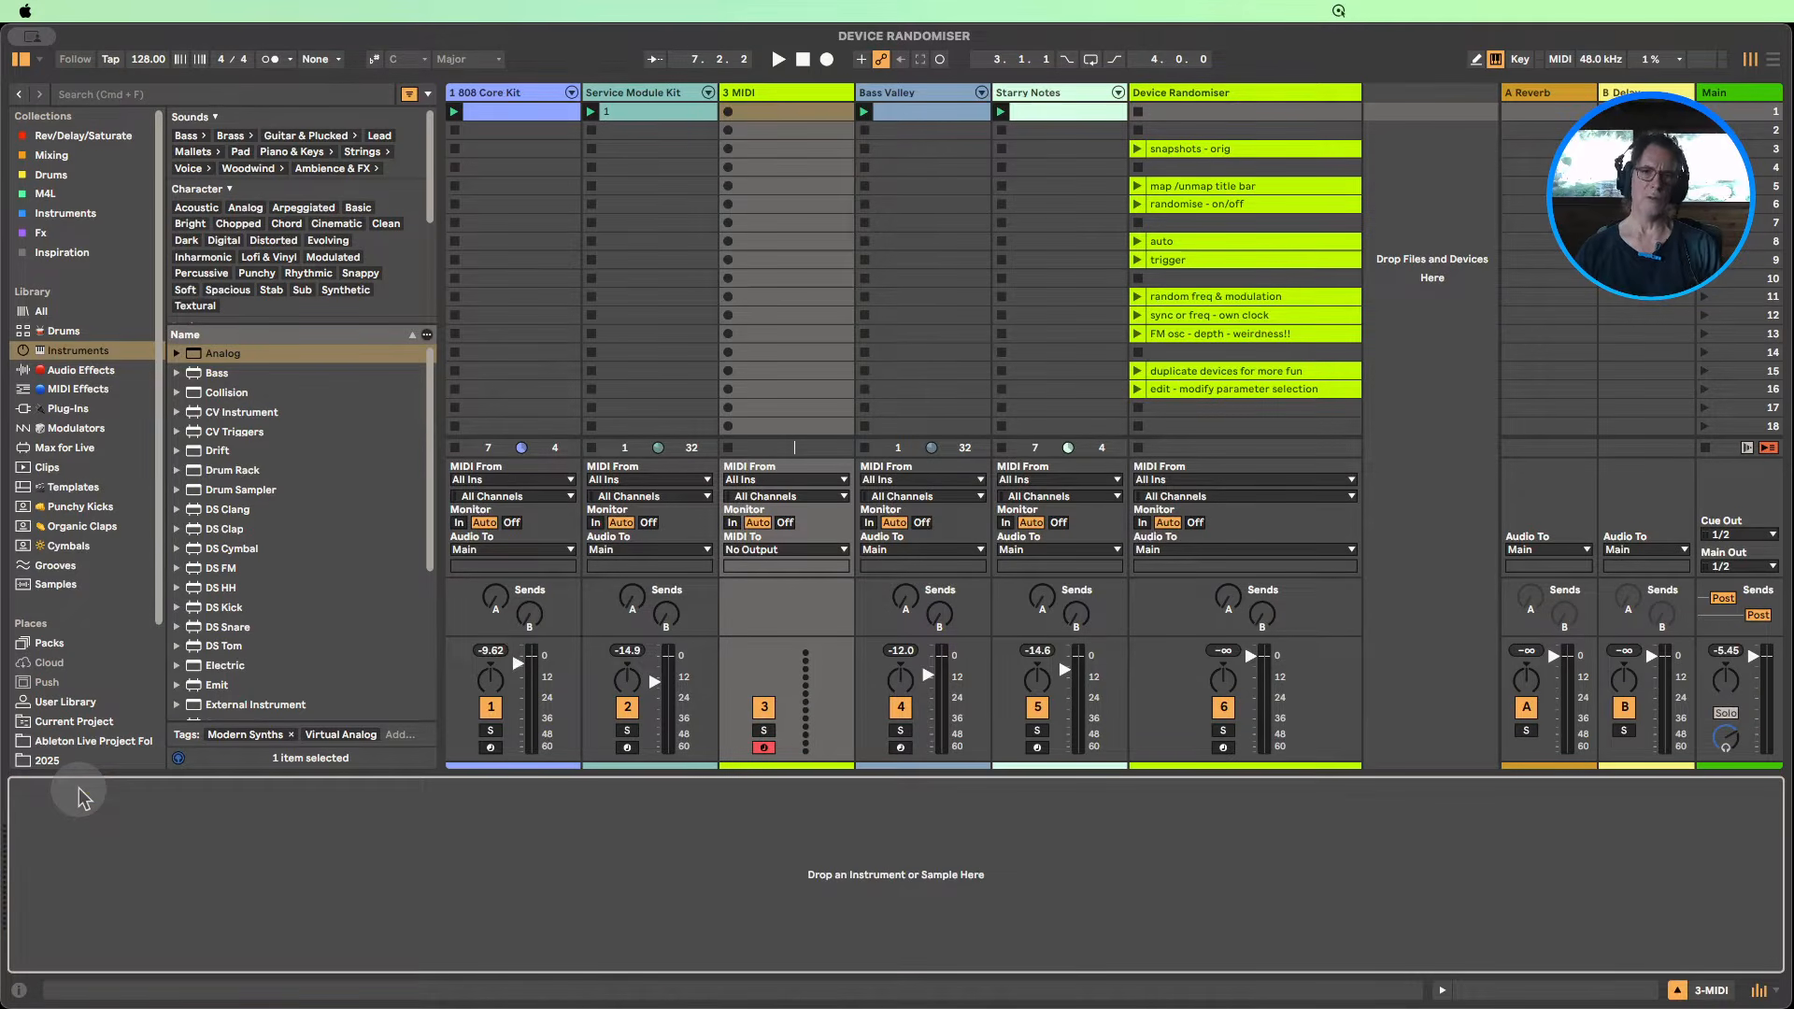
pyautogui.click(749, 94)
pyautogui.press('Delete')
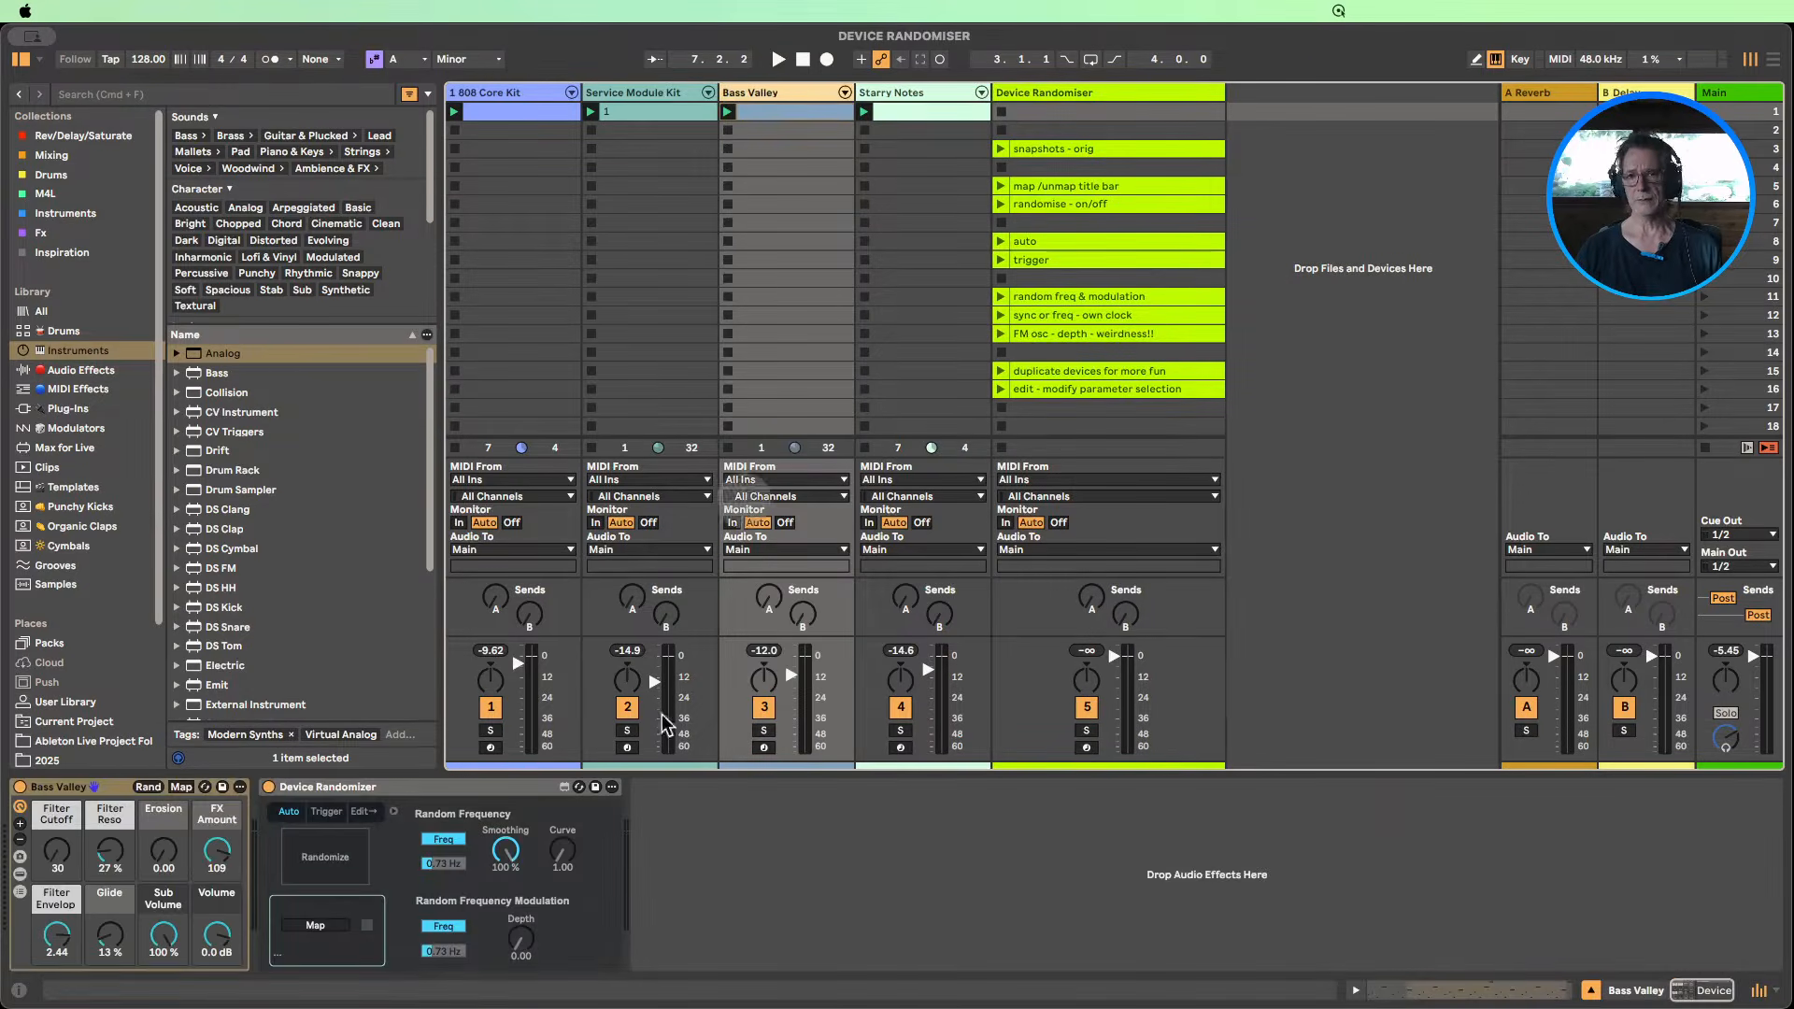
# Step: Examine the racks and Device Randomizer devices on the Service Module Kit, Bass Valley and Starry Notes tracks
pyautogui.click(623, 94)
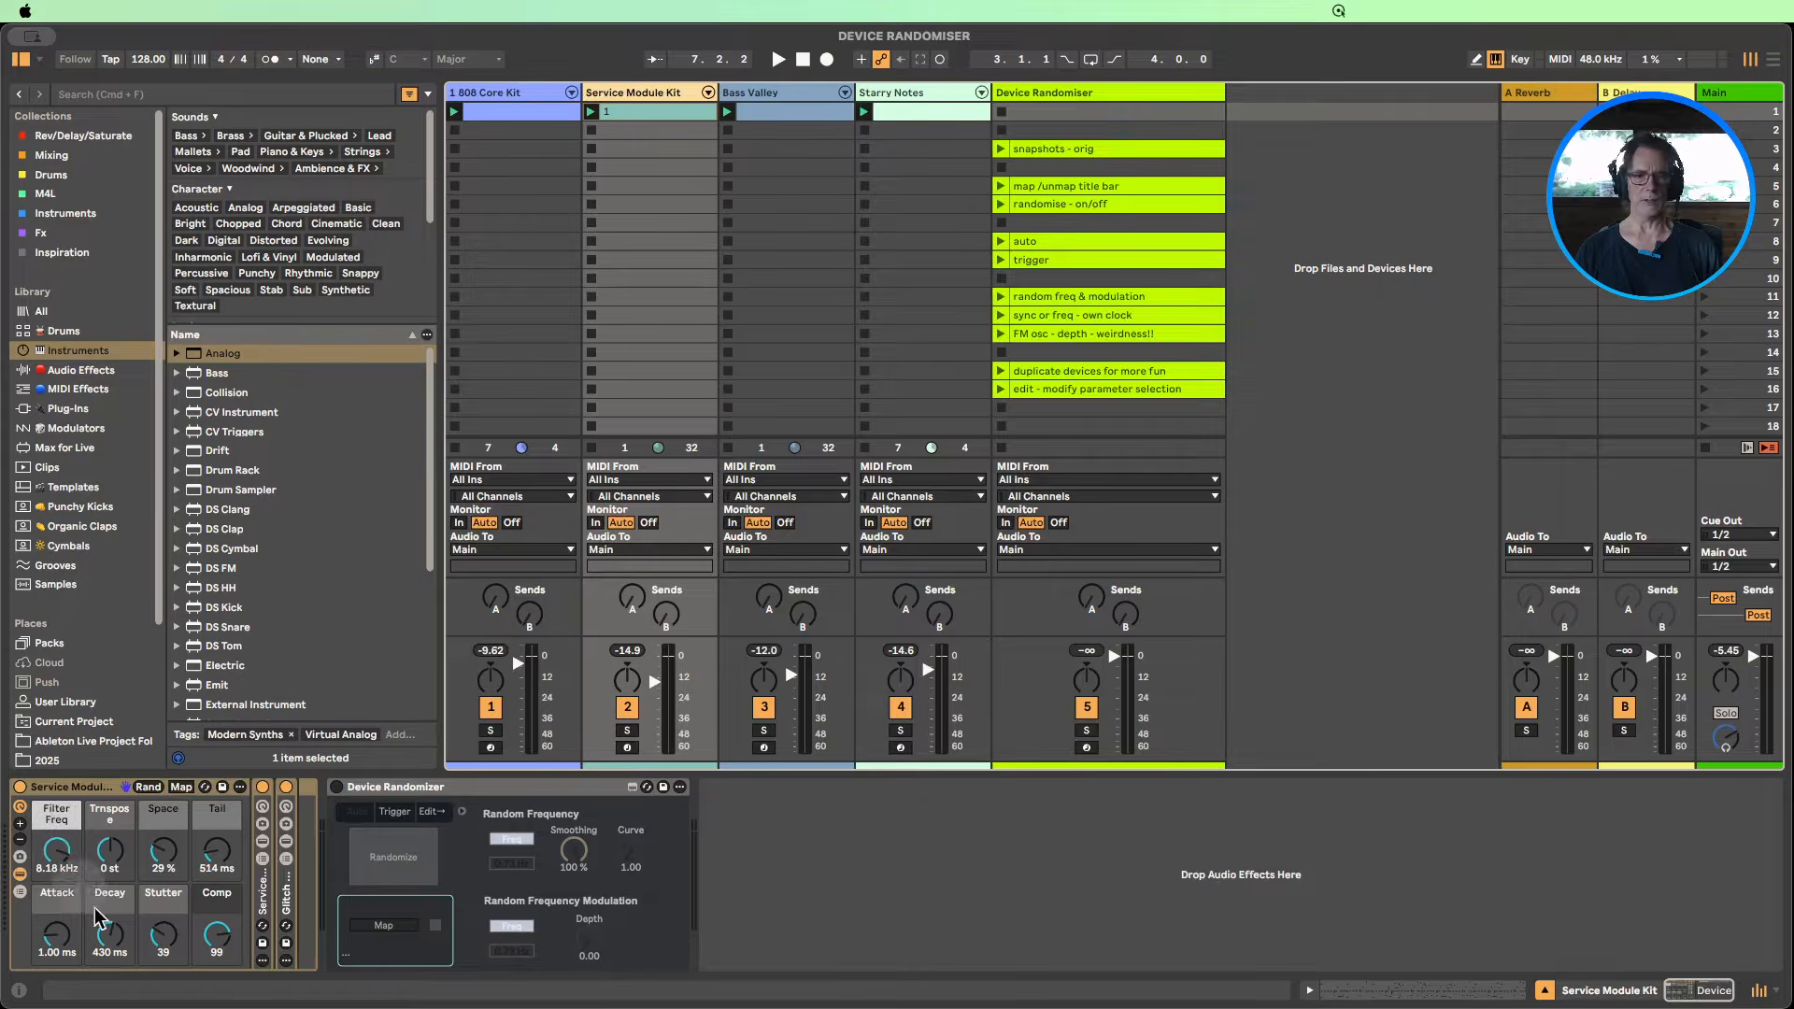
pyautogui.click(52, 789)
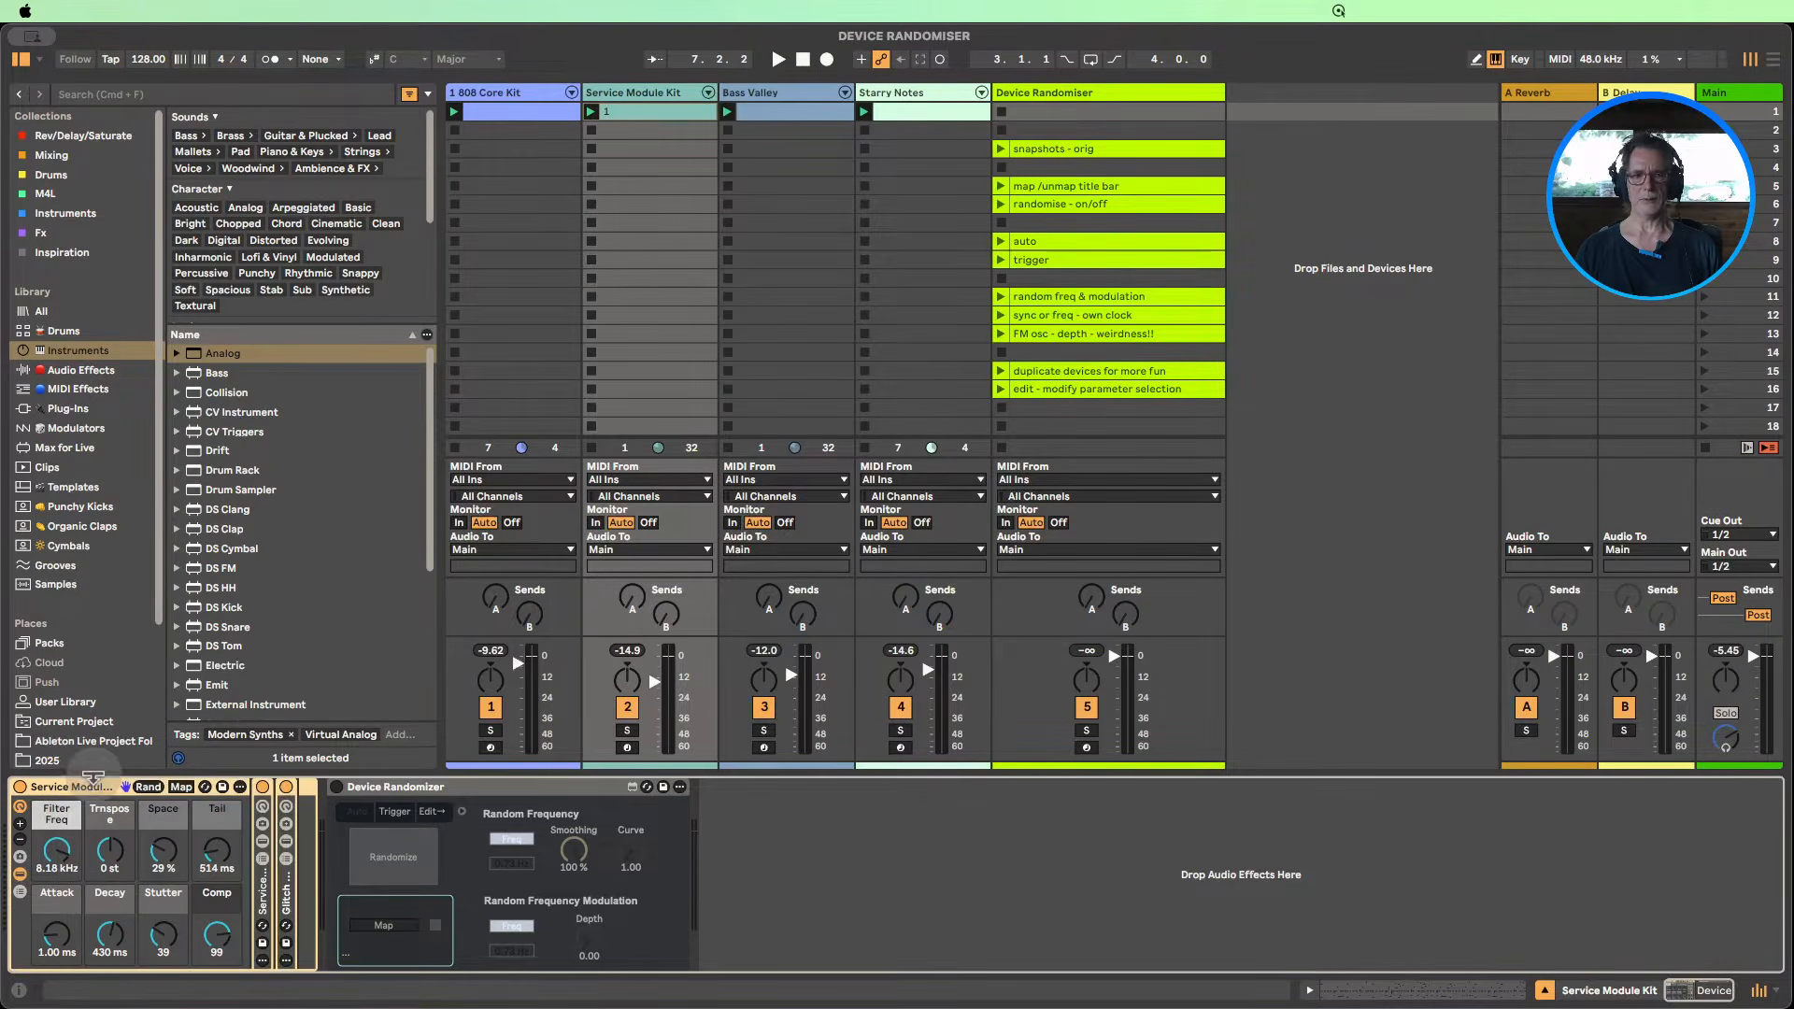
pyautogui.click(755, 92)
pyautogui.click(896, 93)
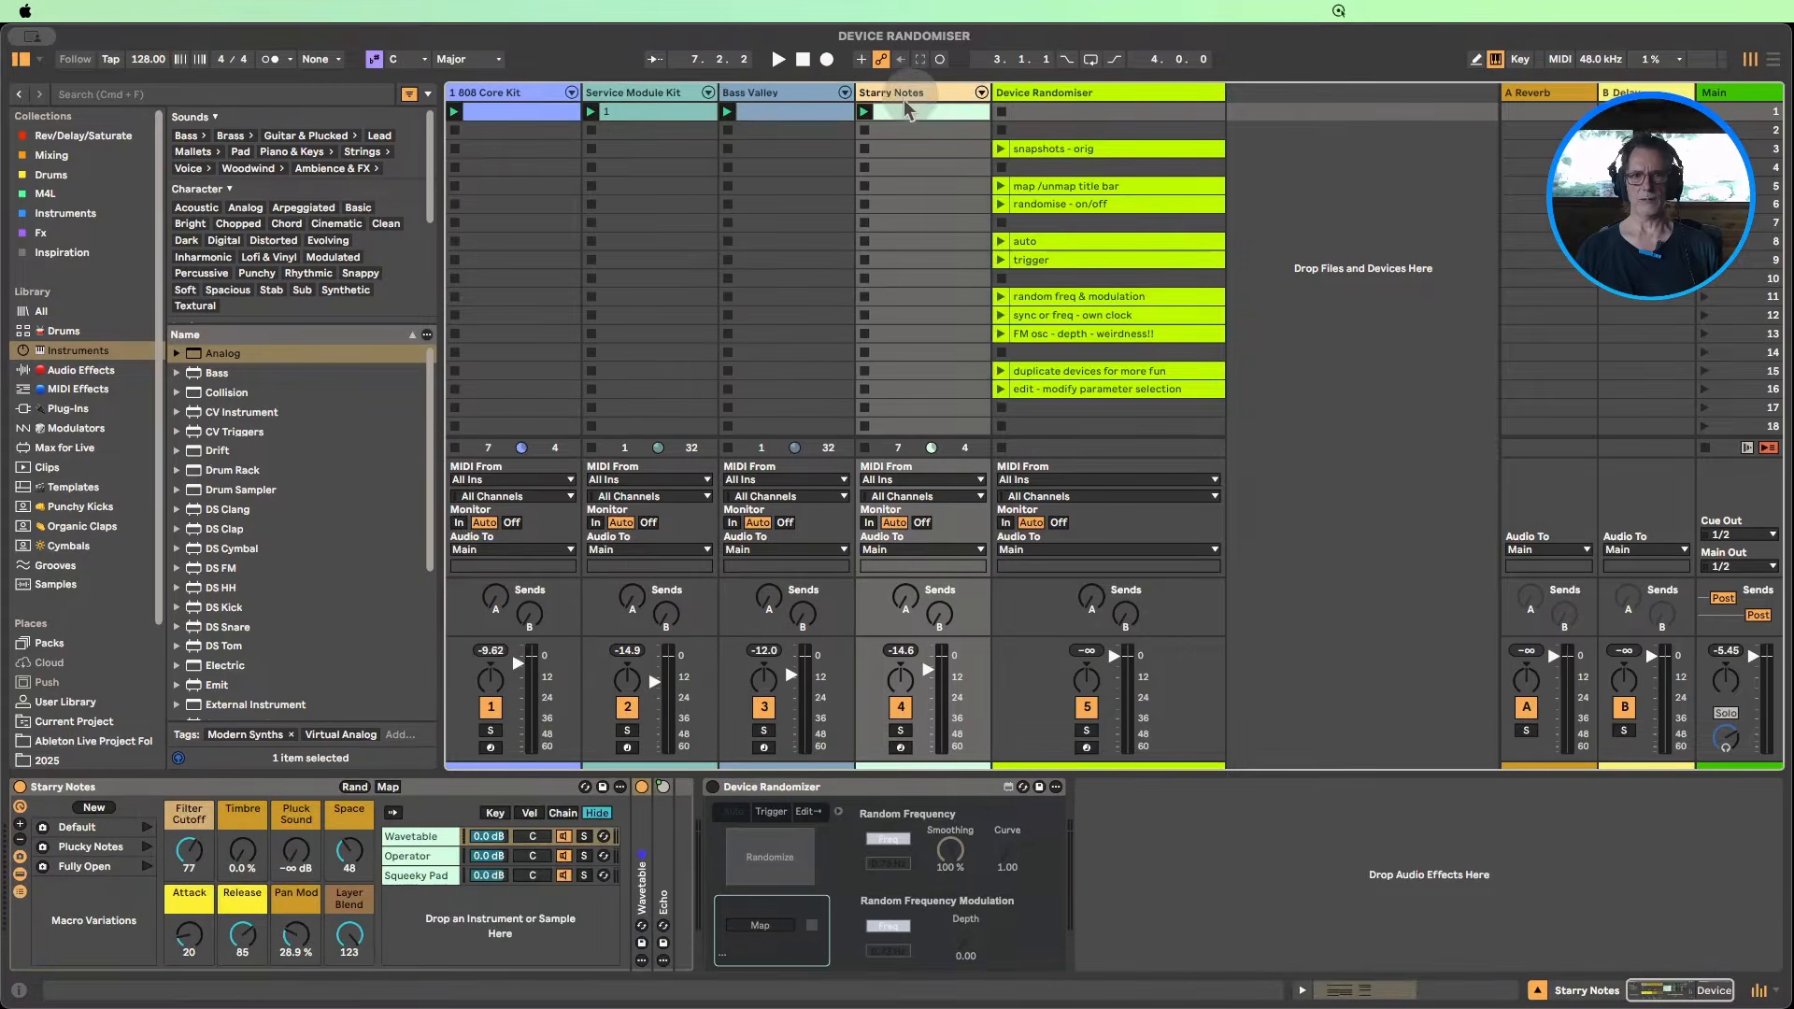
# Step: Show the Service Module Kit rack's macro variations and store the current settings as a new variation named original
pyautogui.click(658, 111)
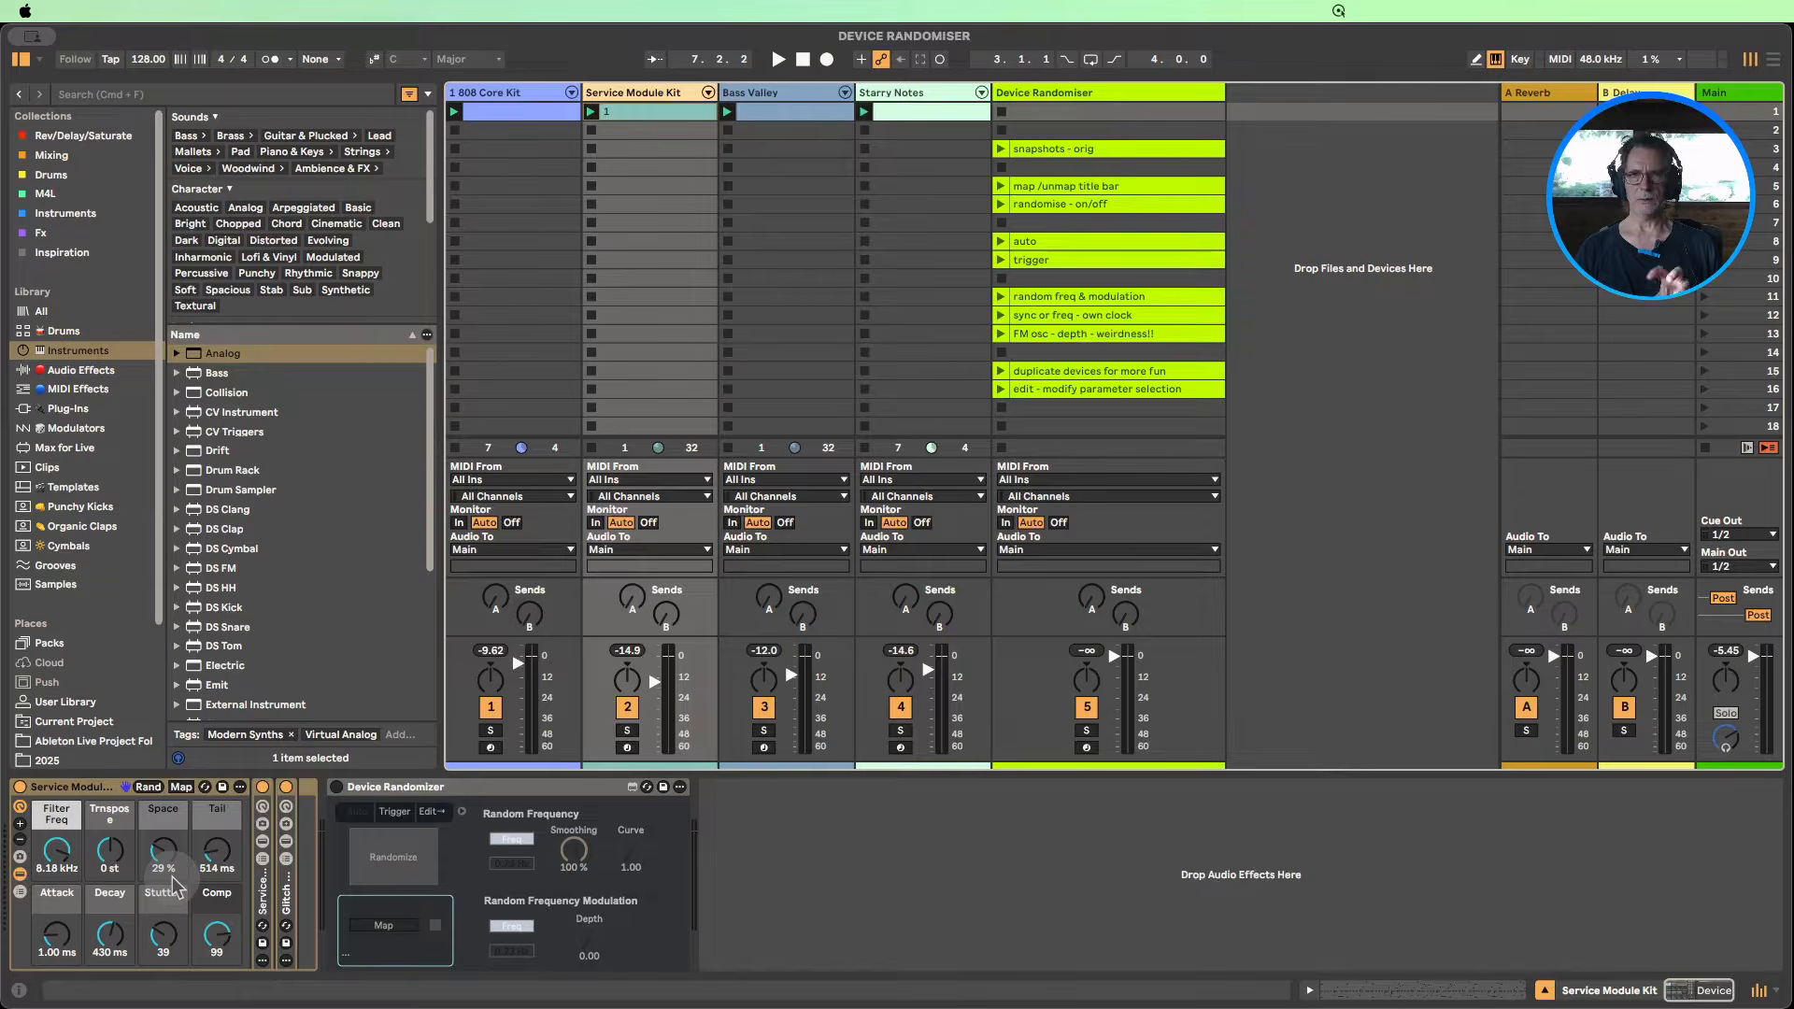
pyautogui.click(19, 857)
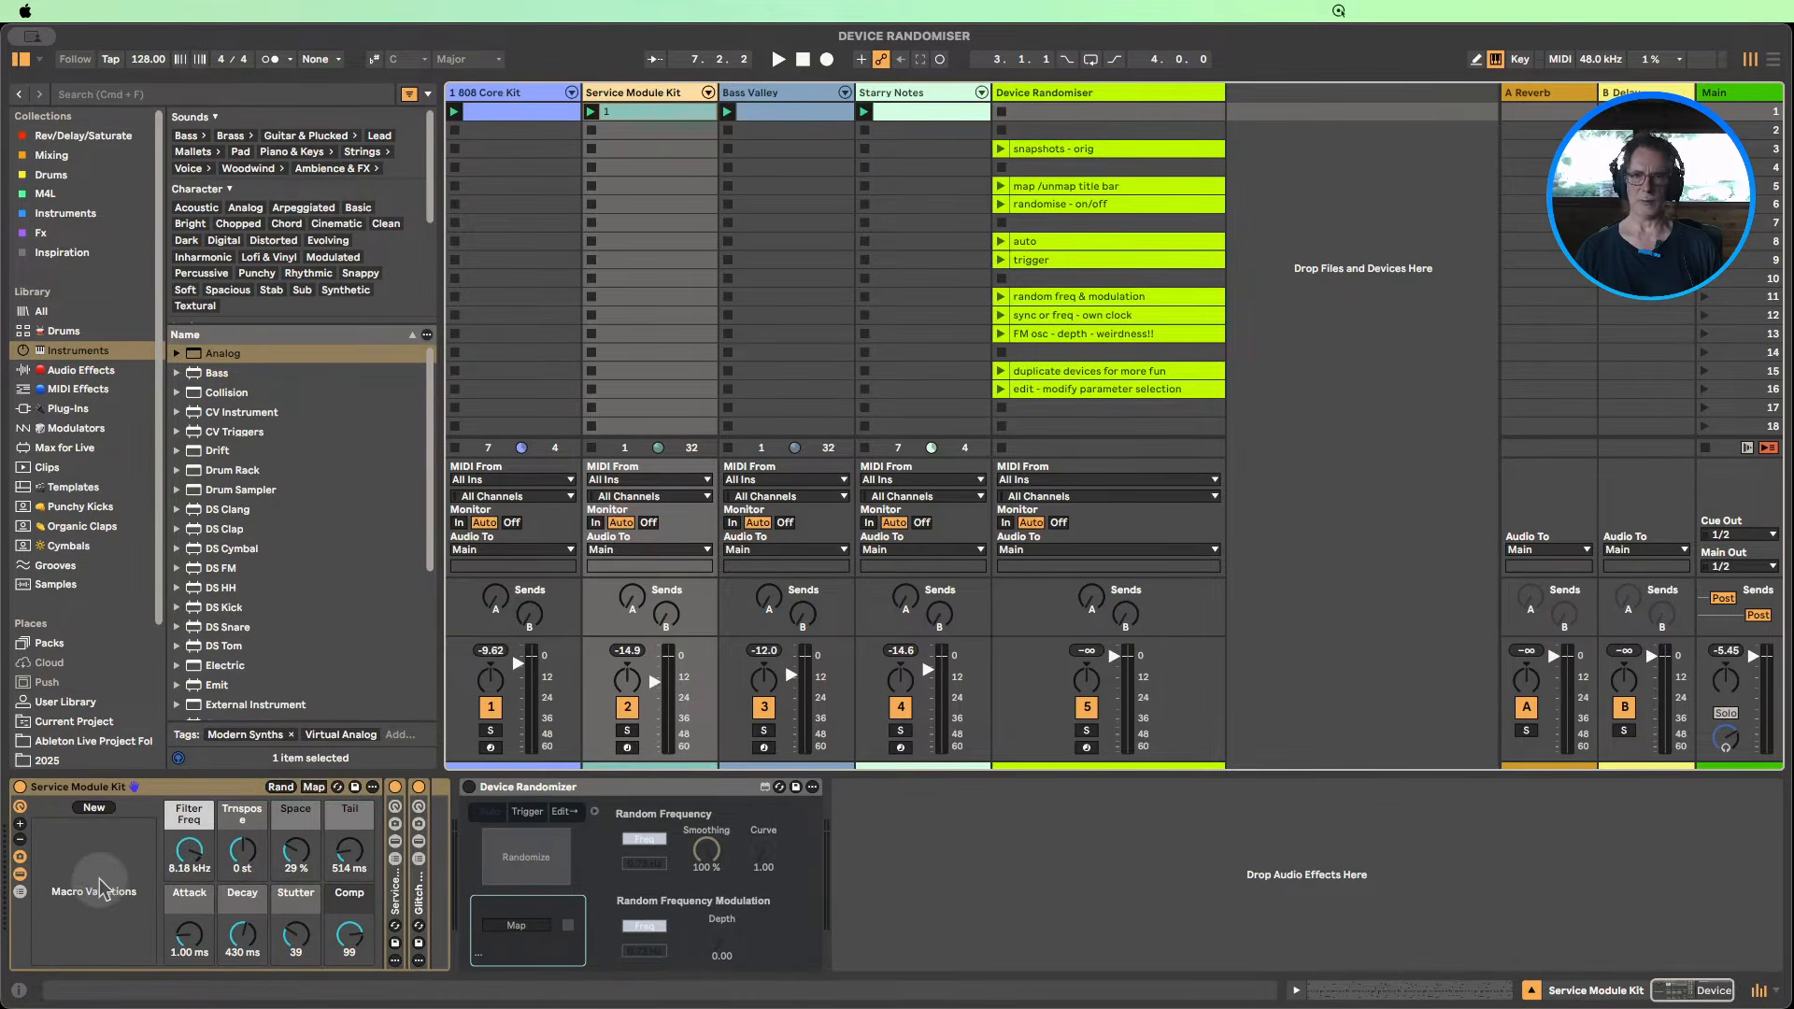
pyautogui.click(93, 807)
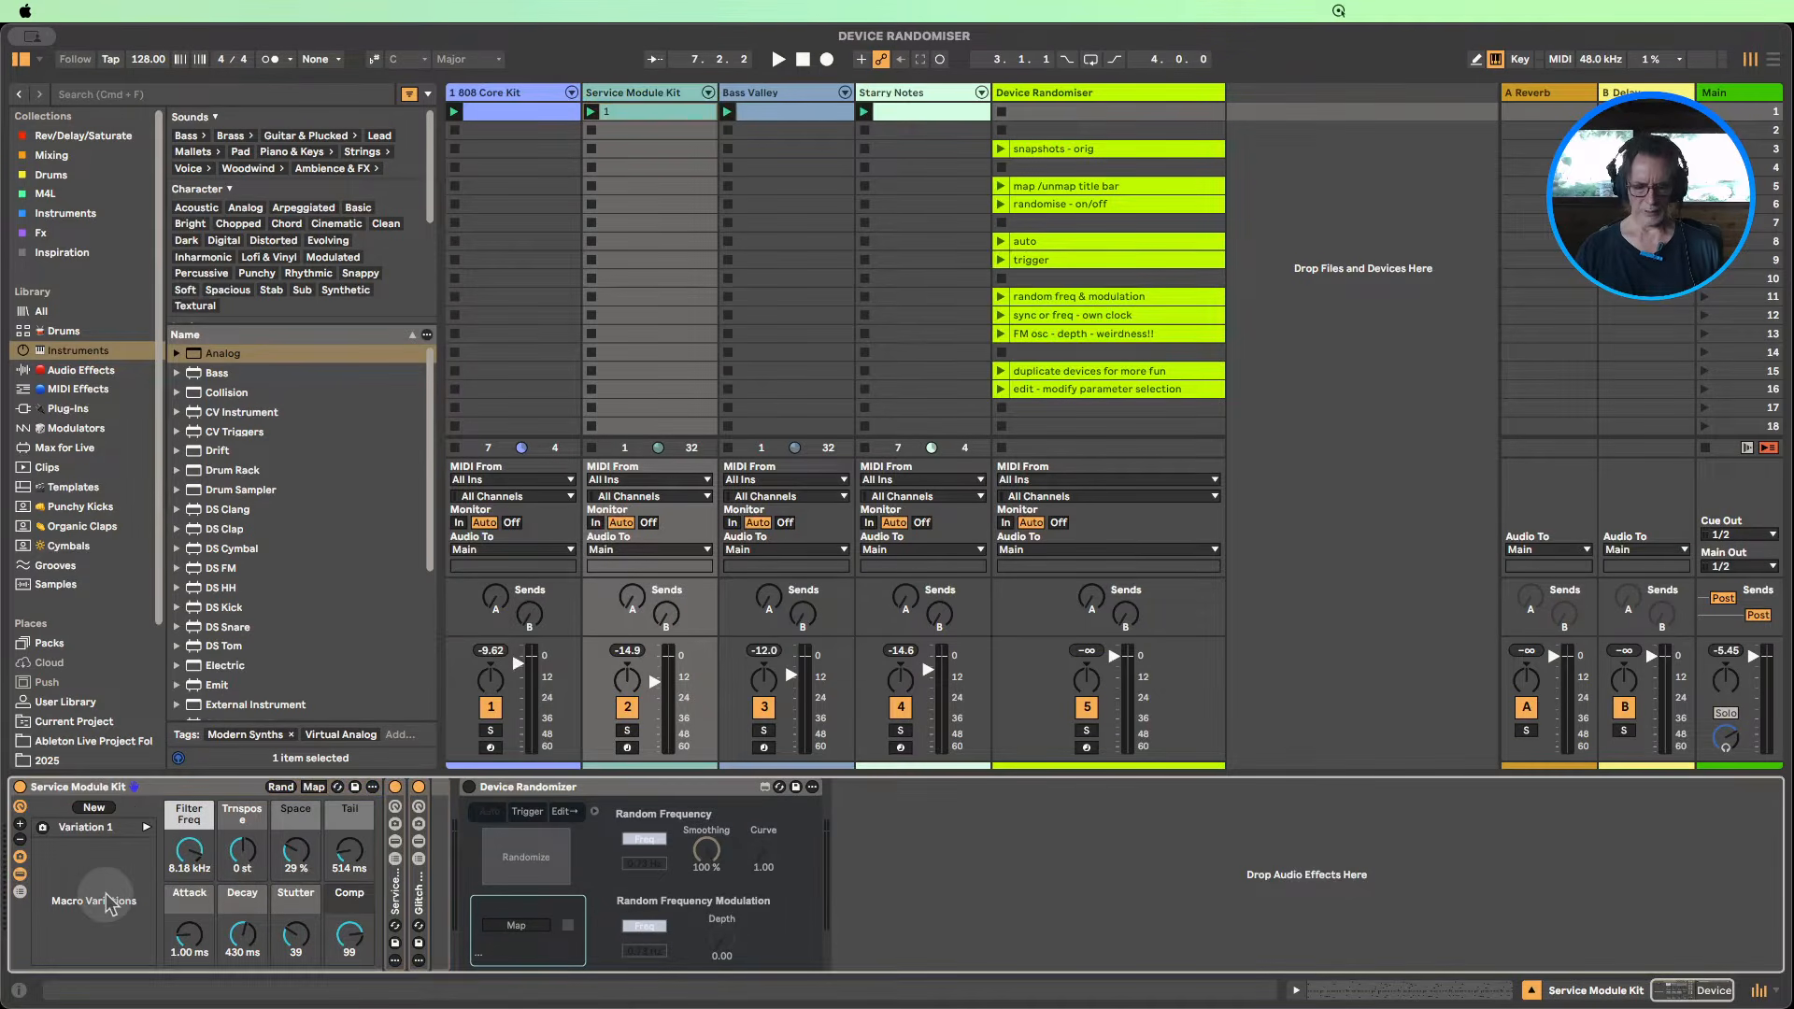
pyautogui.click(93, 828)
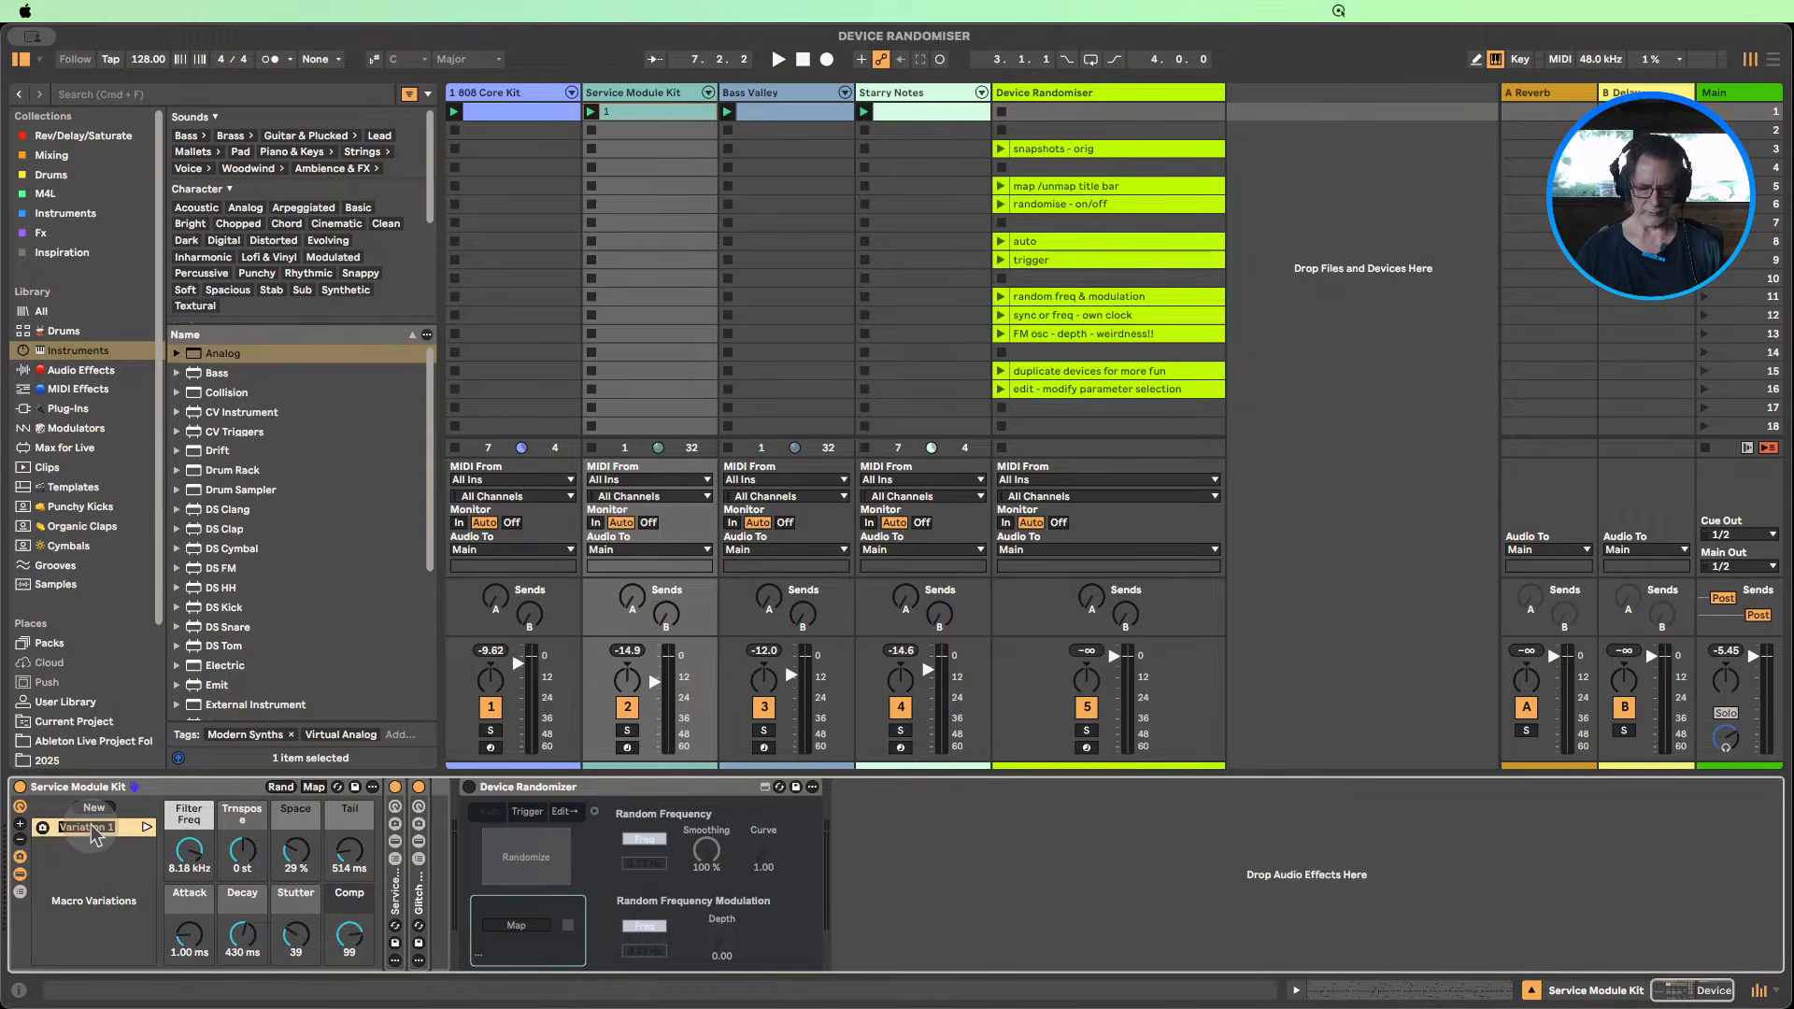
pyautogui.write('original')
pyautogui.press('Return')
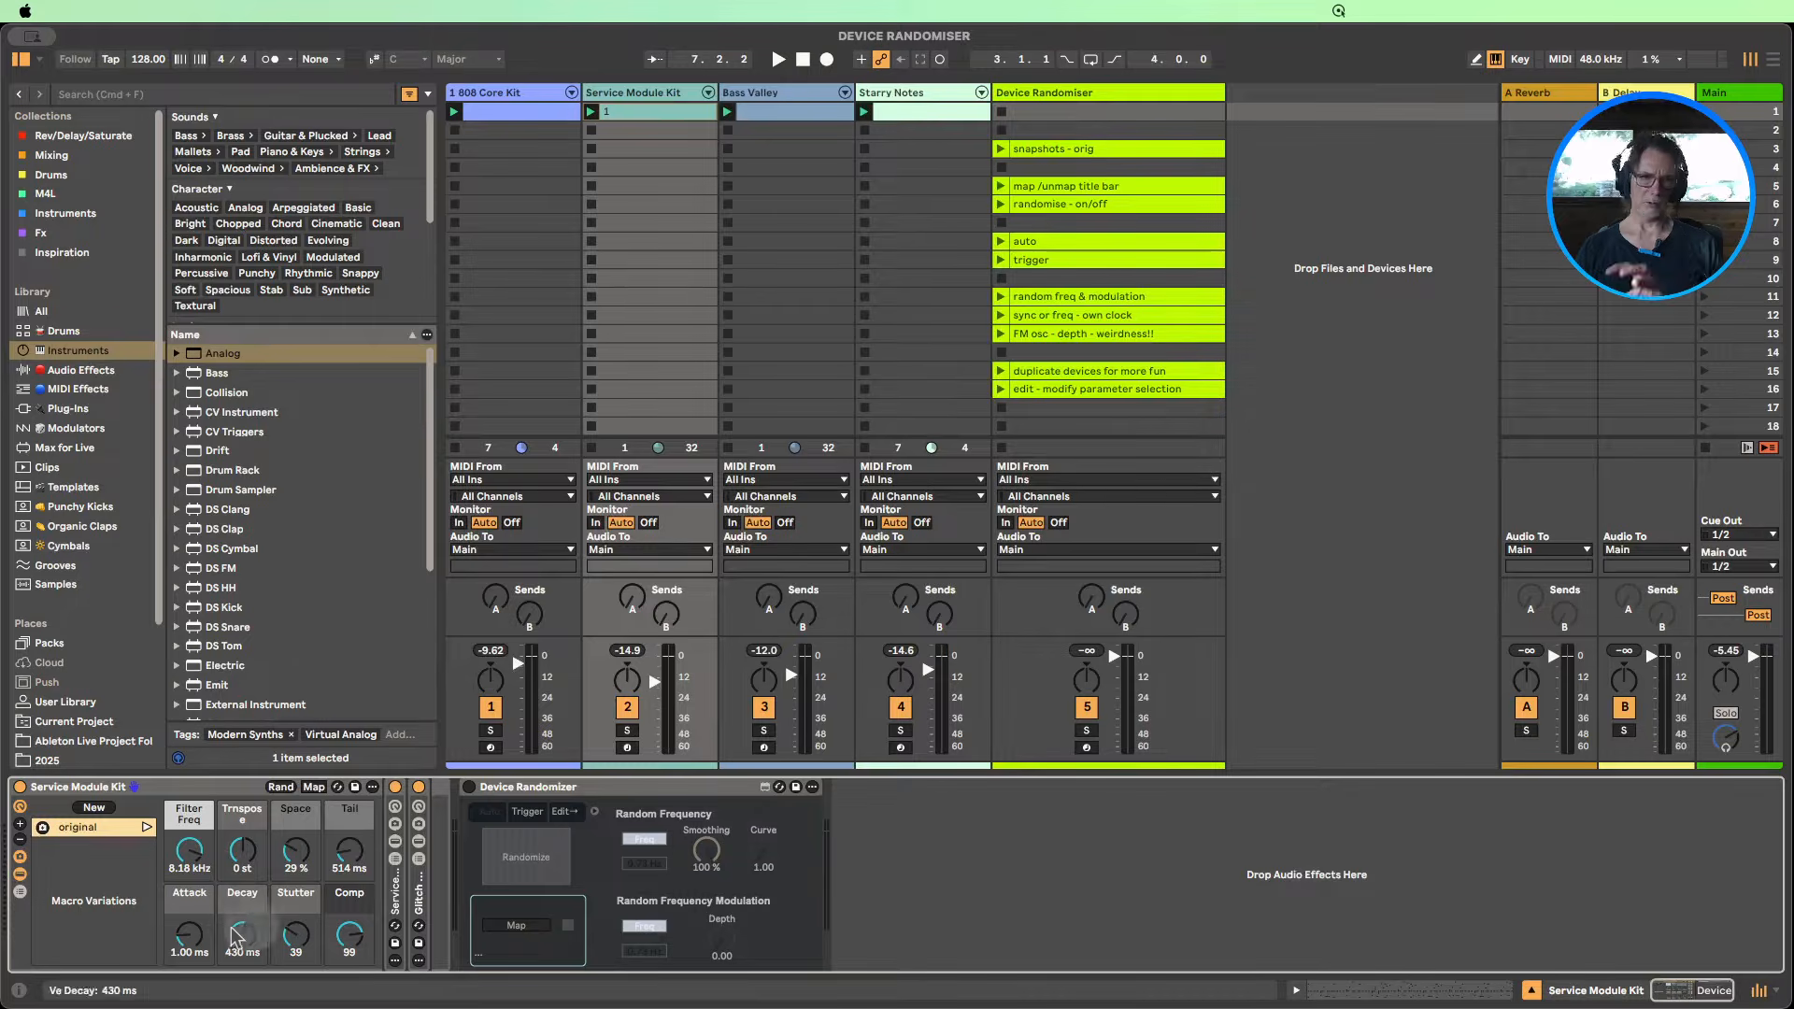
# Step: Randomize the Service Module Kit's macros several times and recall the original variation
pyautogui.click(280, 787)
pyautogui.click(280, 788)
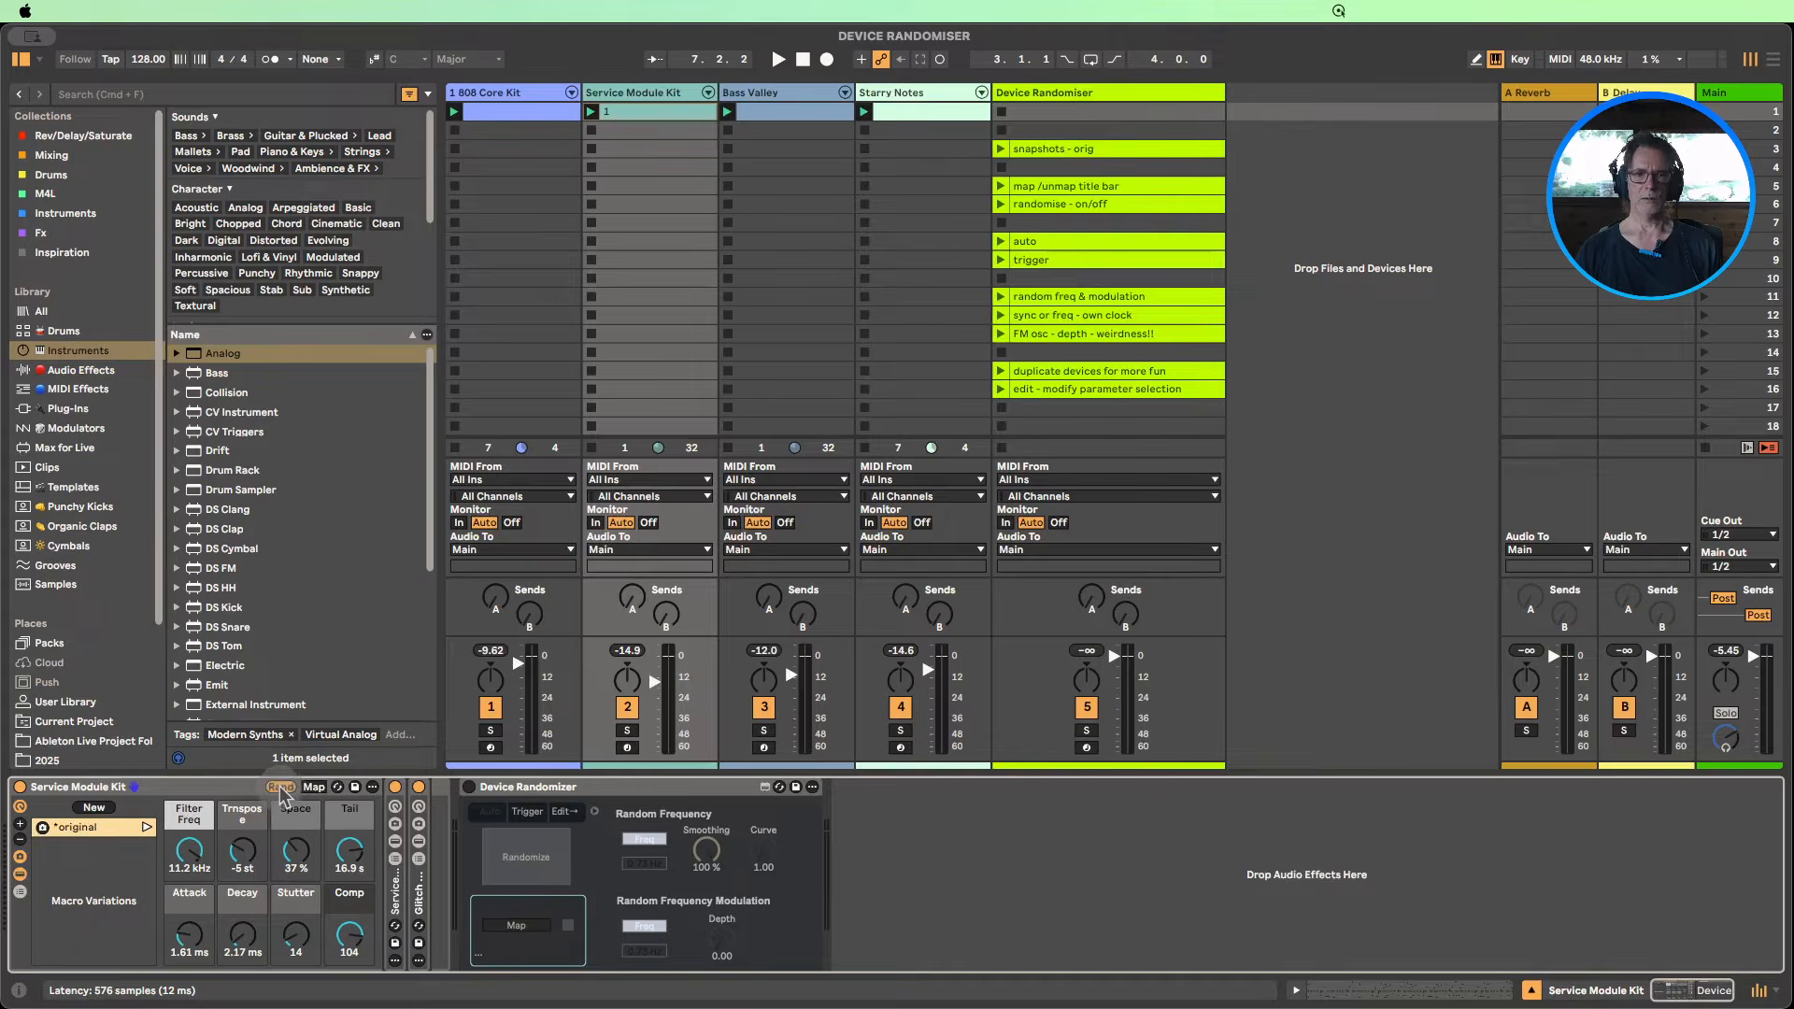
pyautogui.click(280, 787)
pyautogui.click(279, 789)
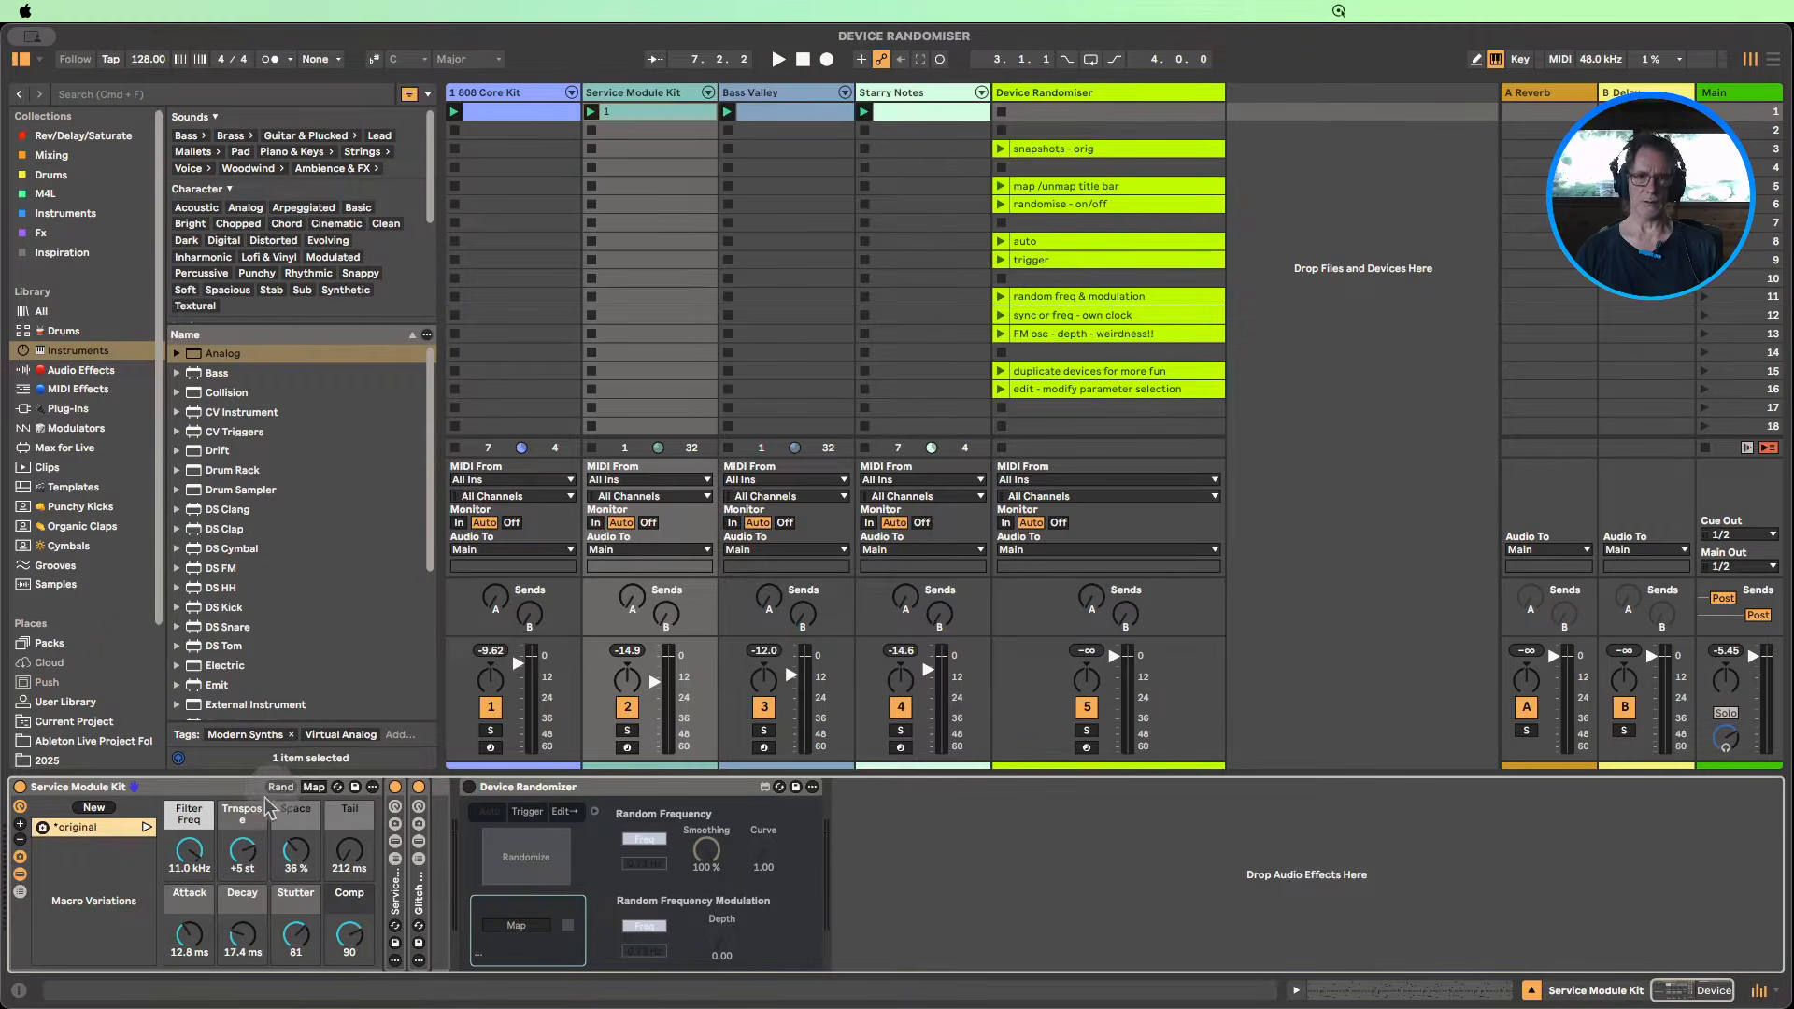
pyautogui.click(146, 827)
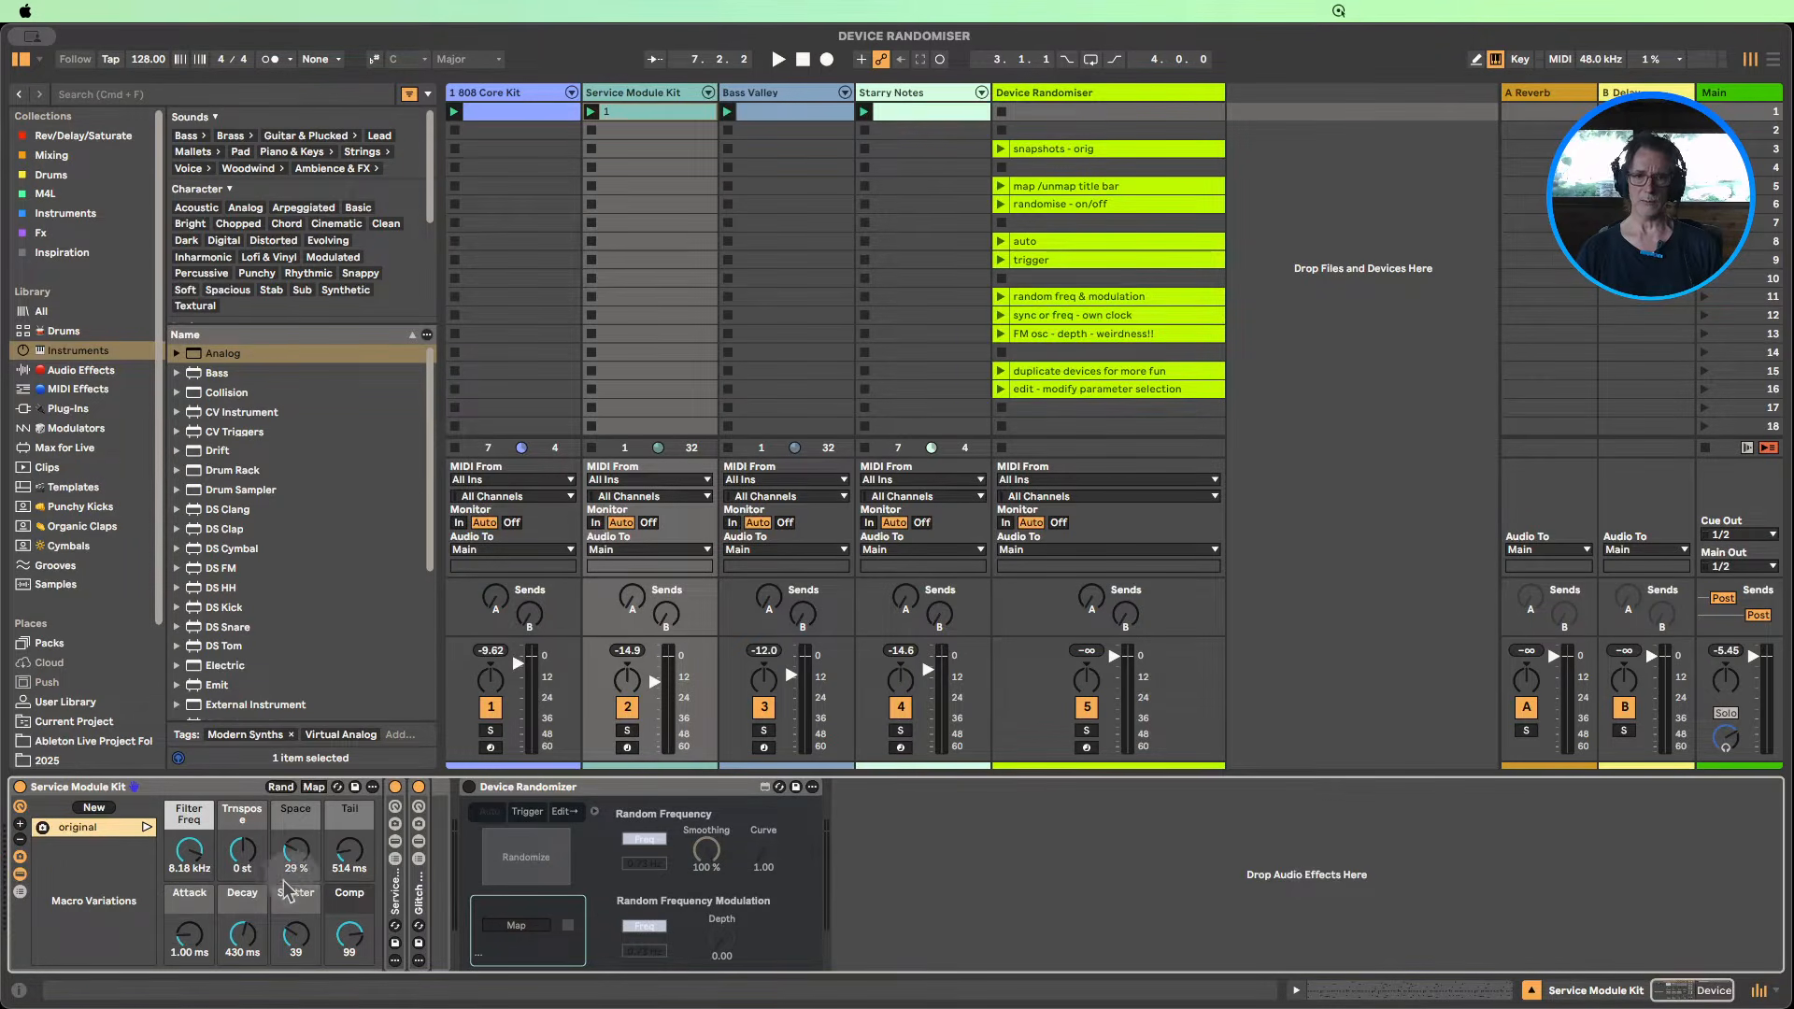
# Step: Enable the Device Randomizer on the Service Module Kit track in Auto mode and switch Randomize on
pyautogui.click(483, 789)
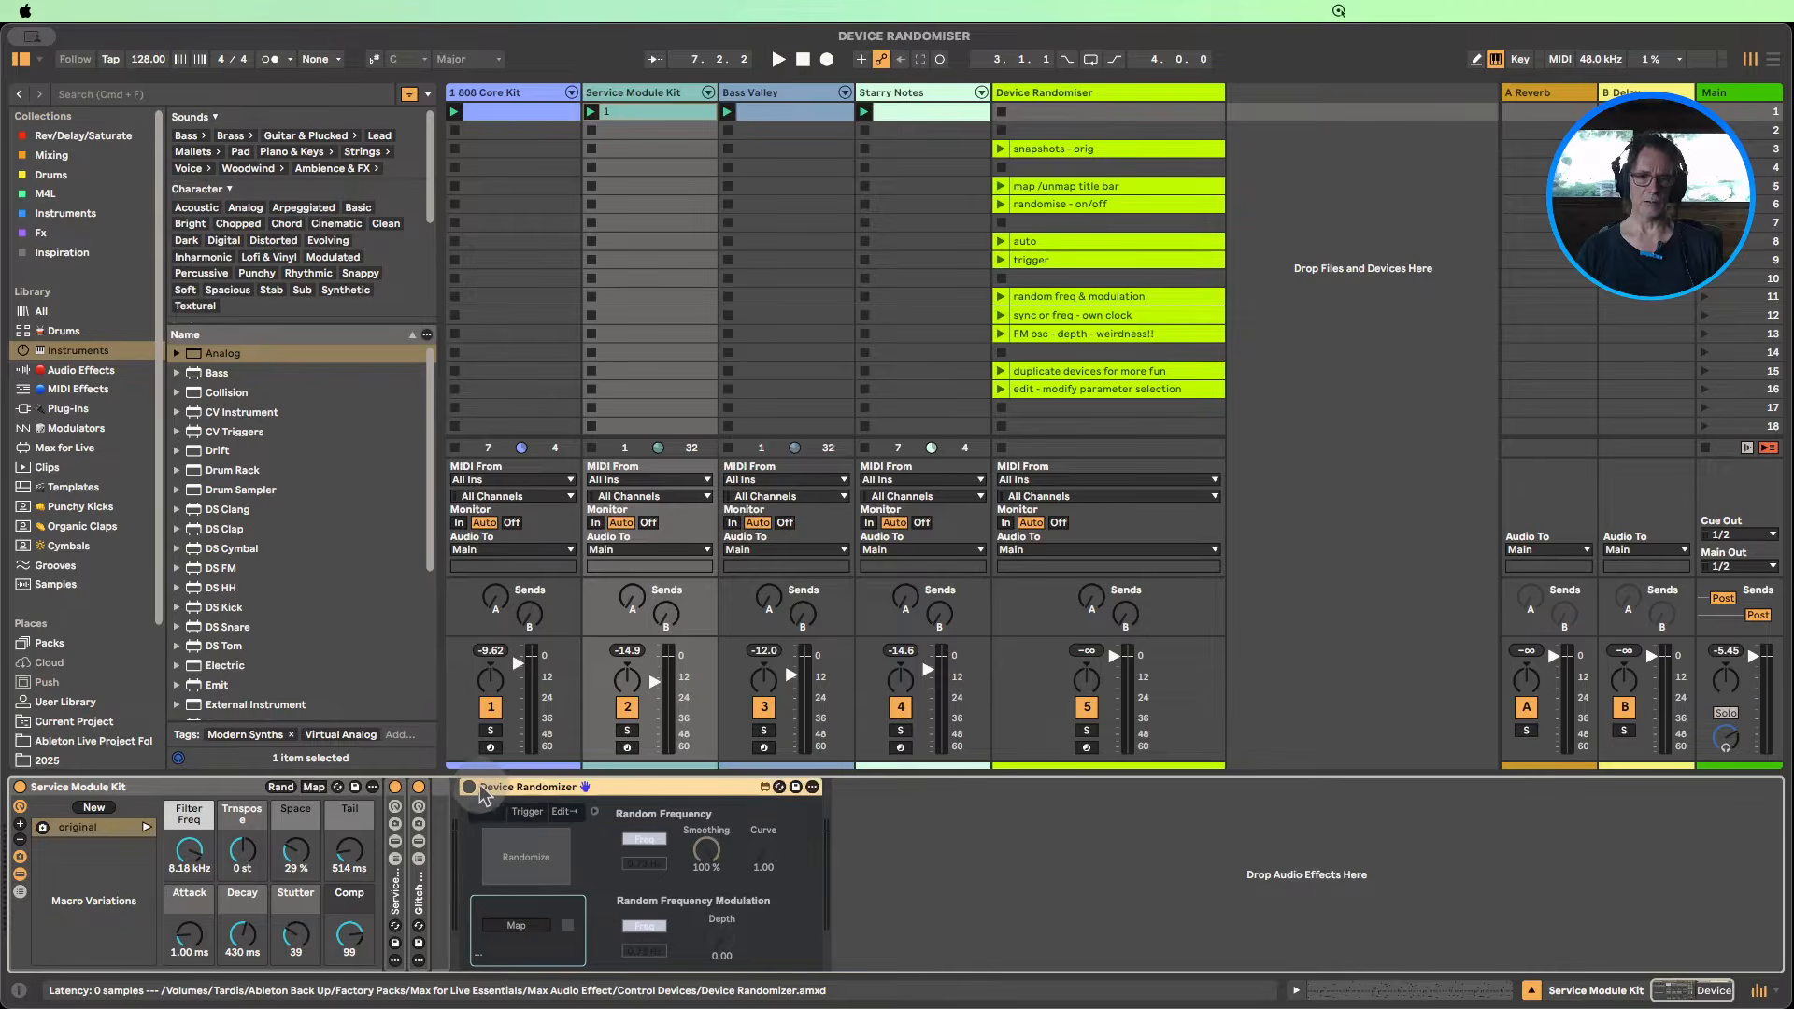
pyautogui.click(469, 788)
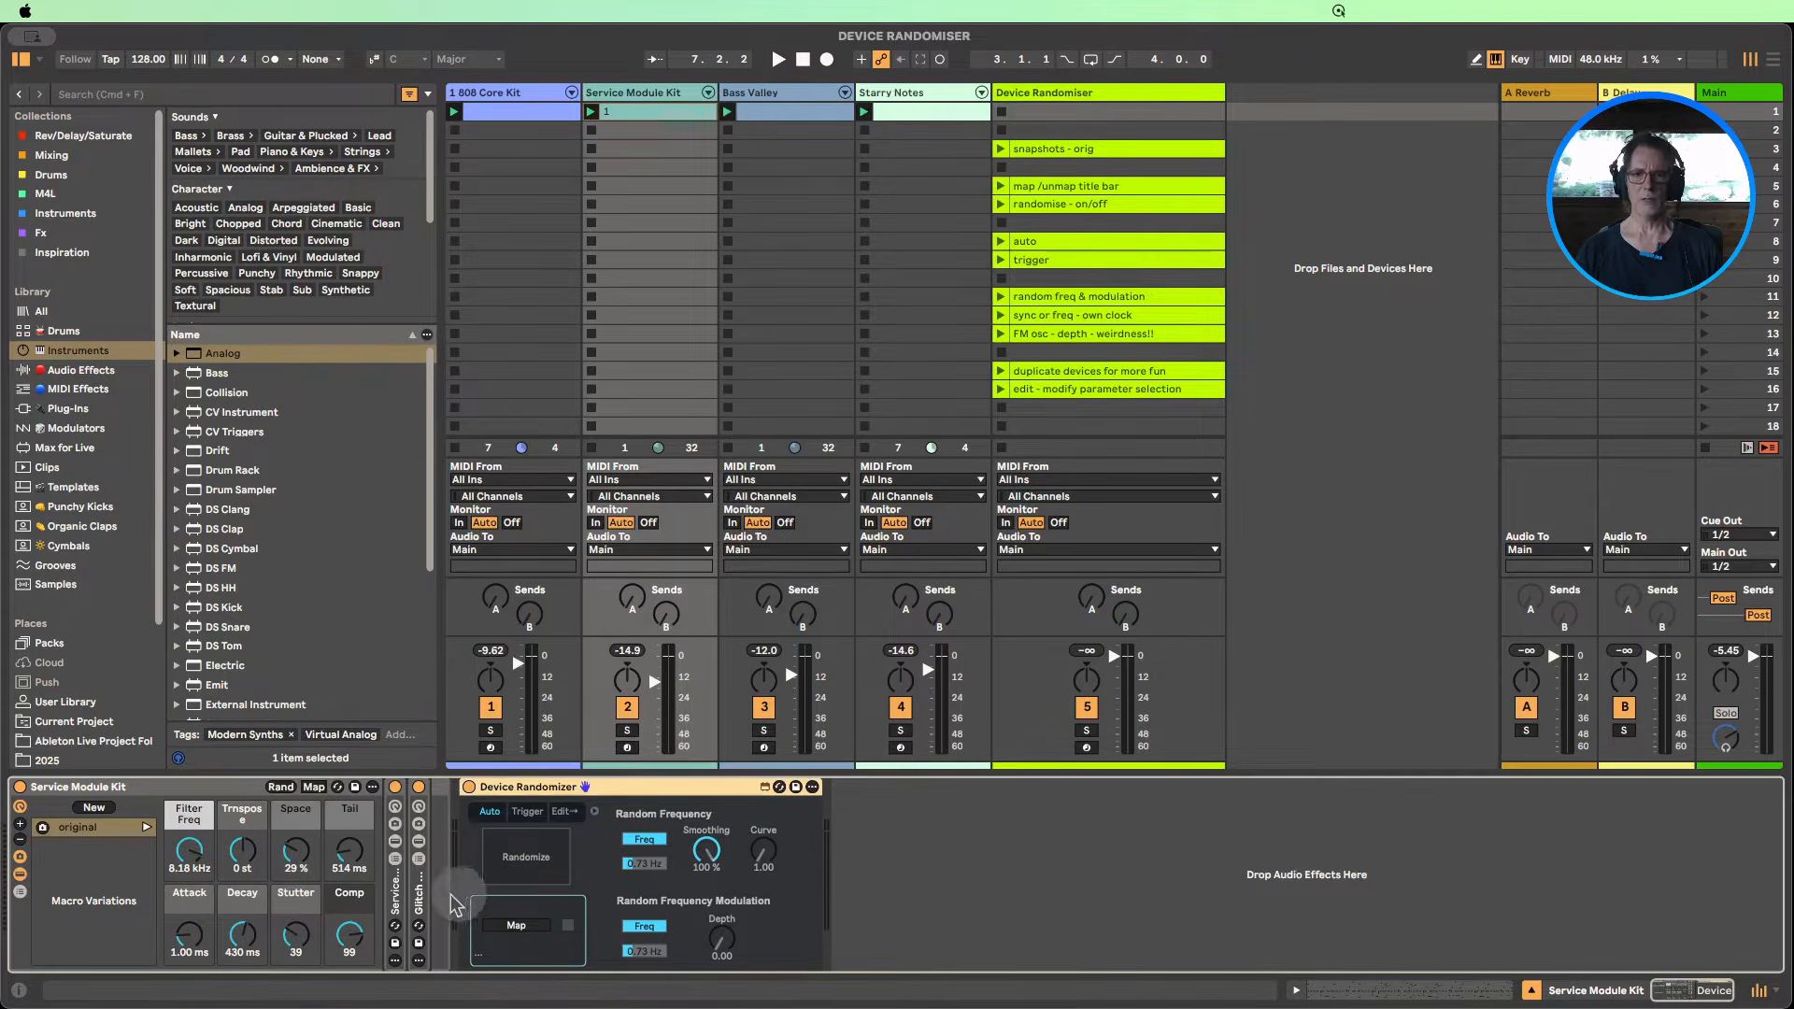
pyautogui.click(488, 813)
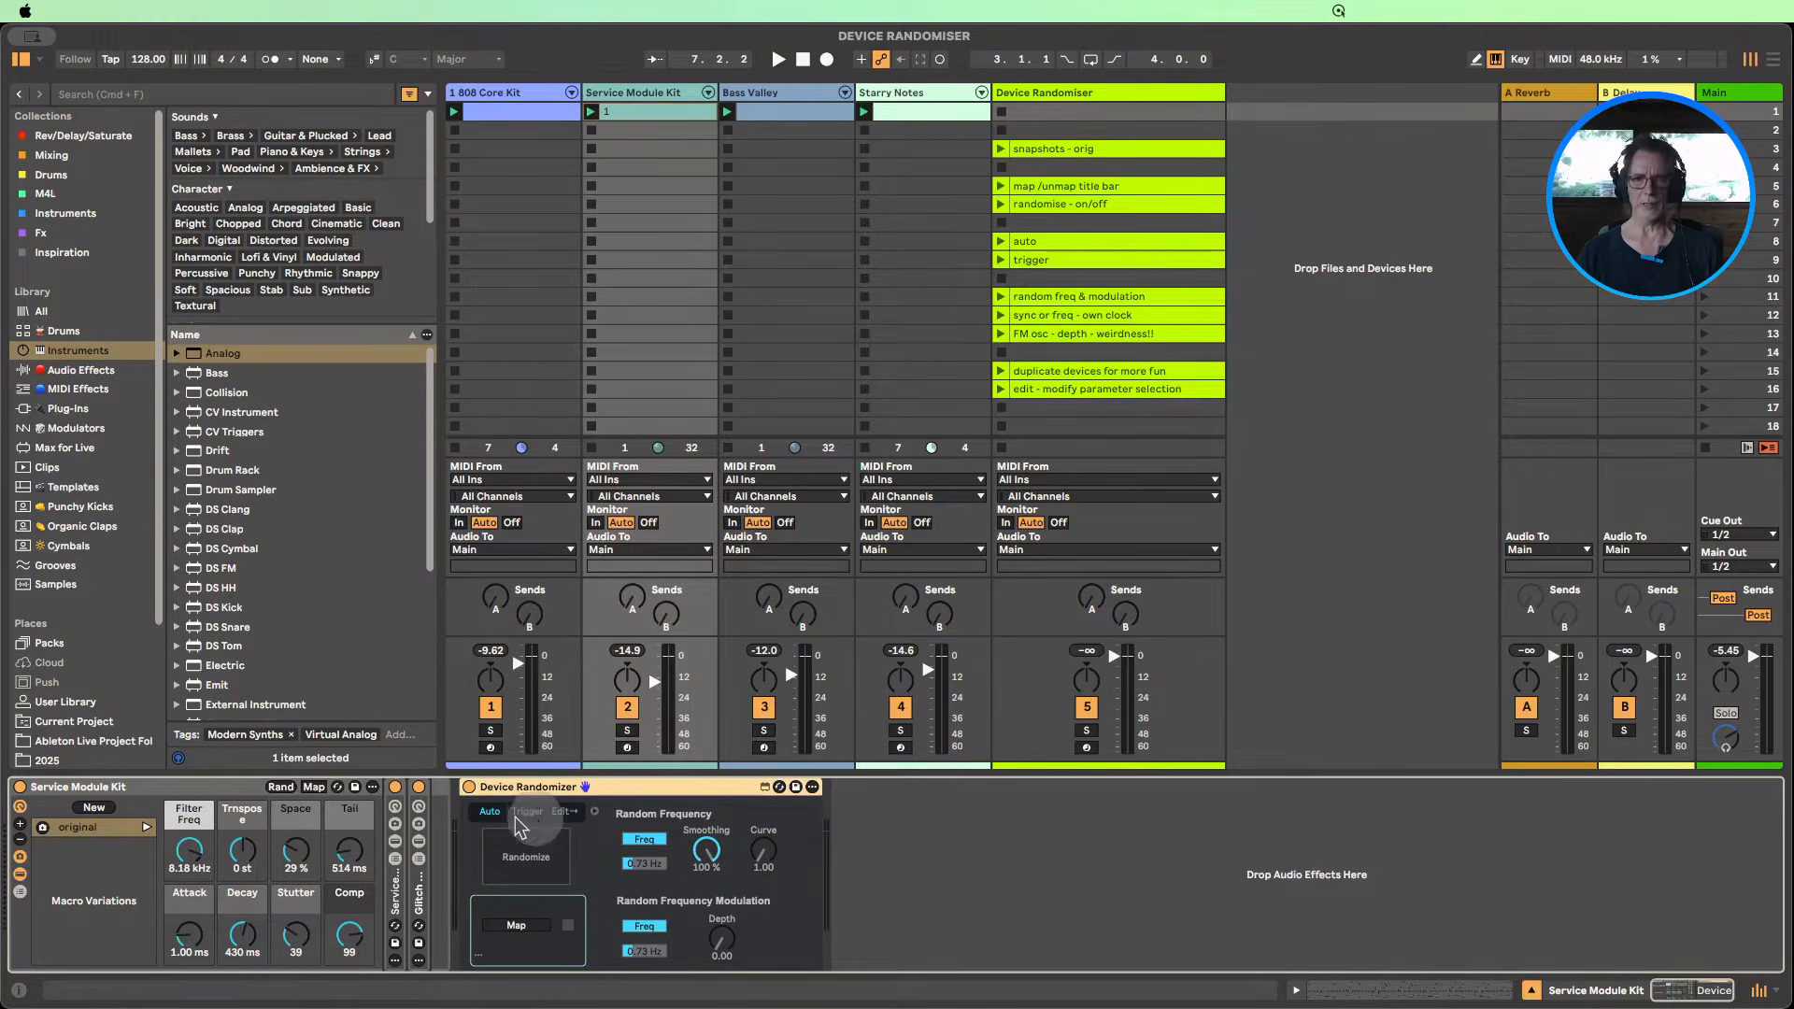
pyautogui.click(492, 817)
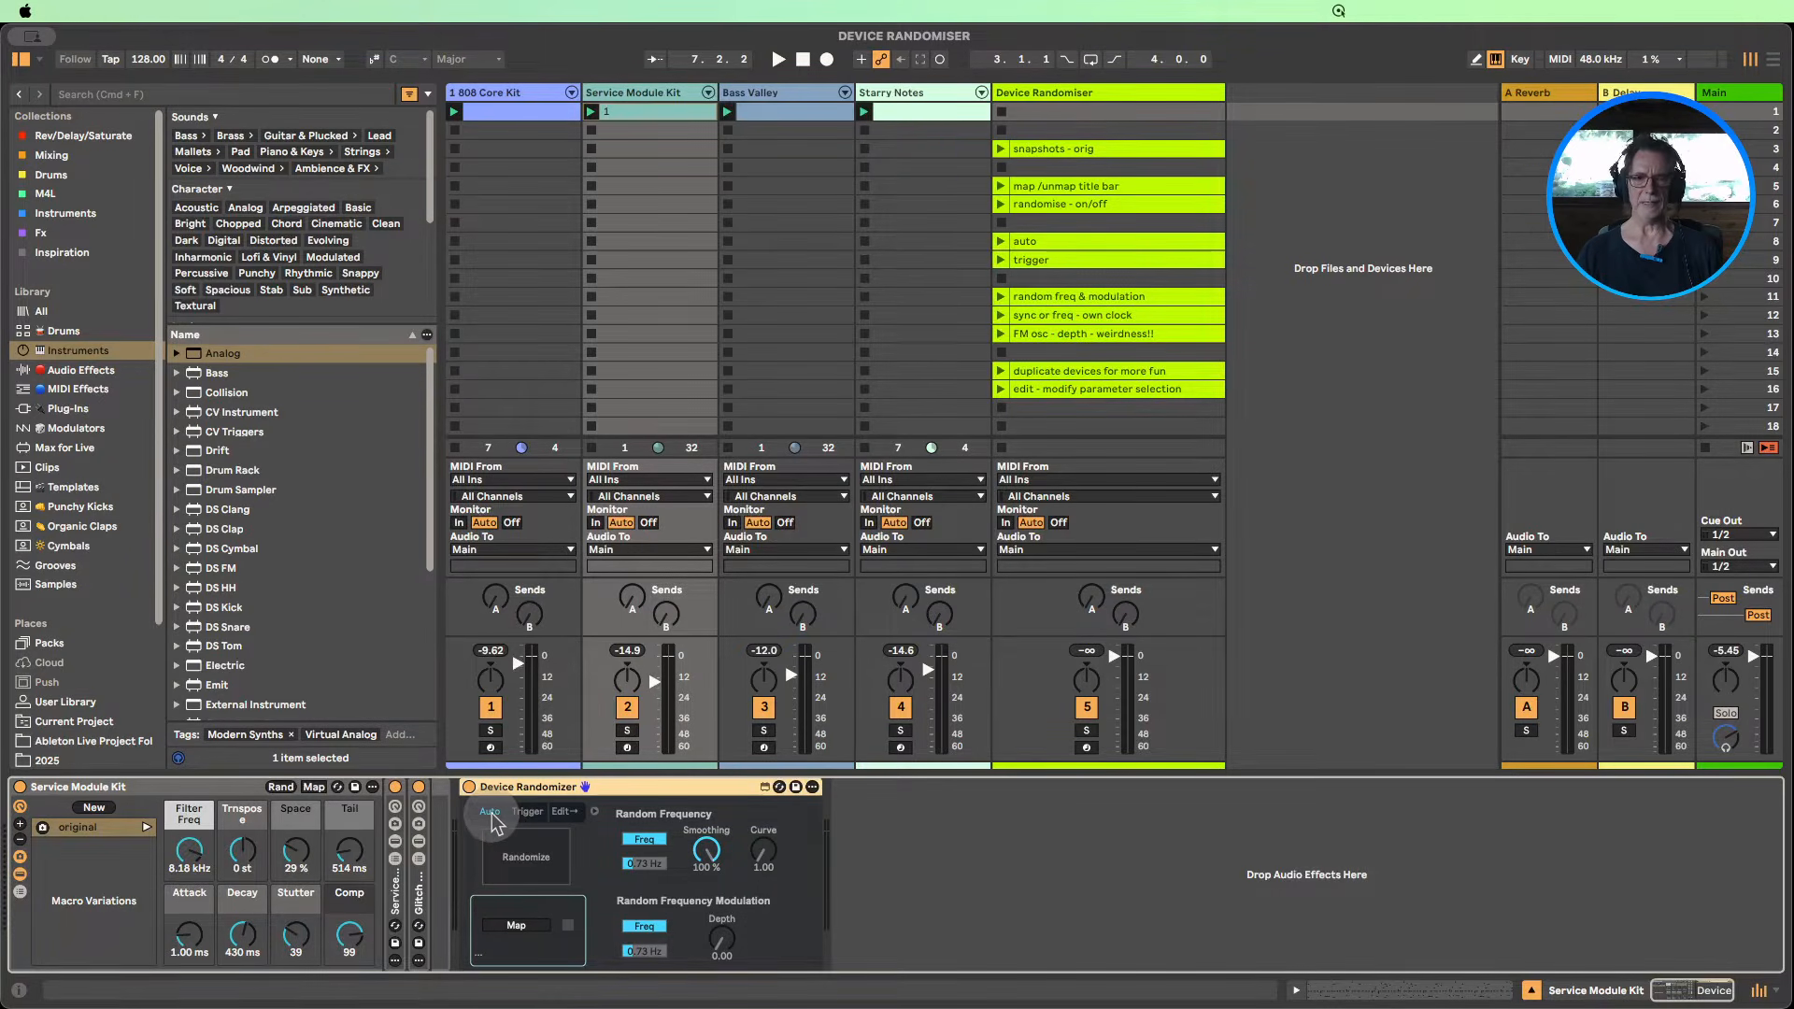
pyautogui.click(528, 860)
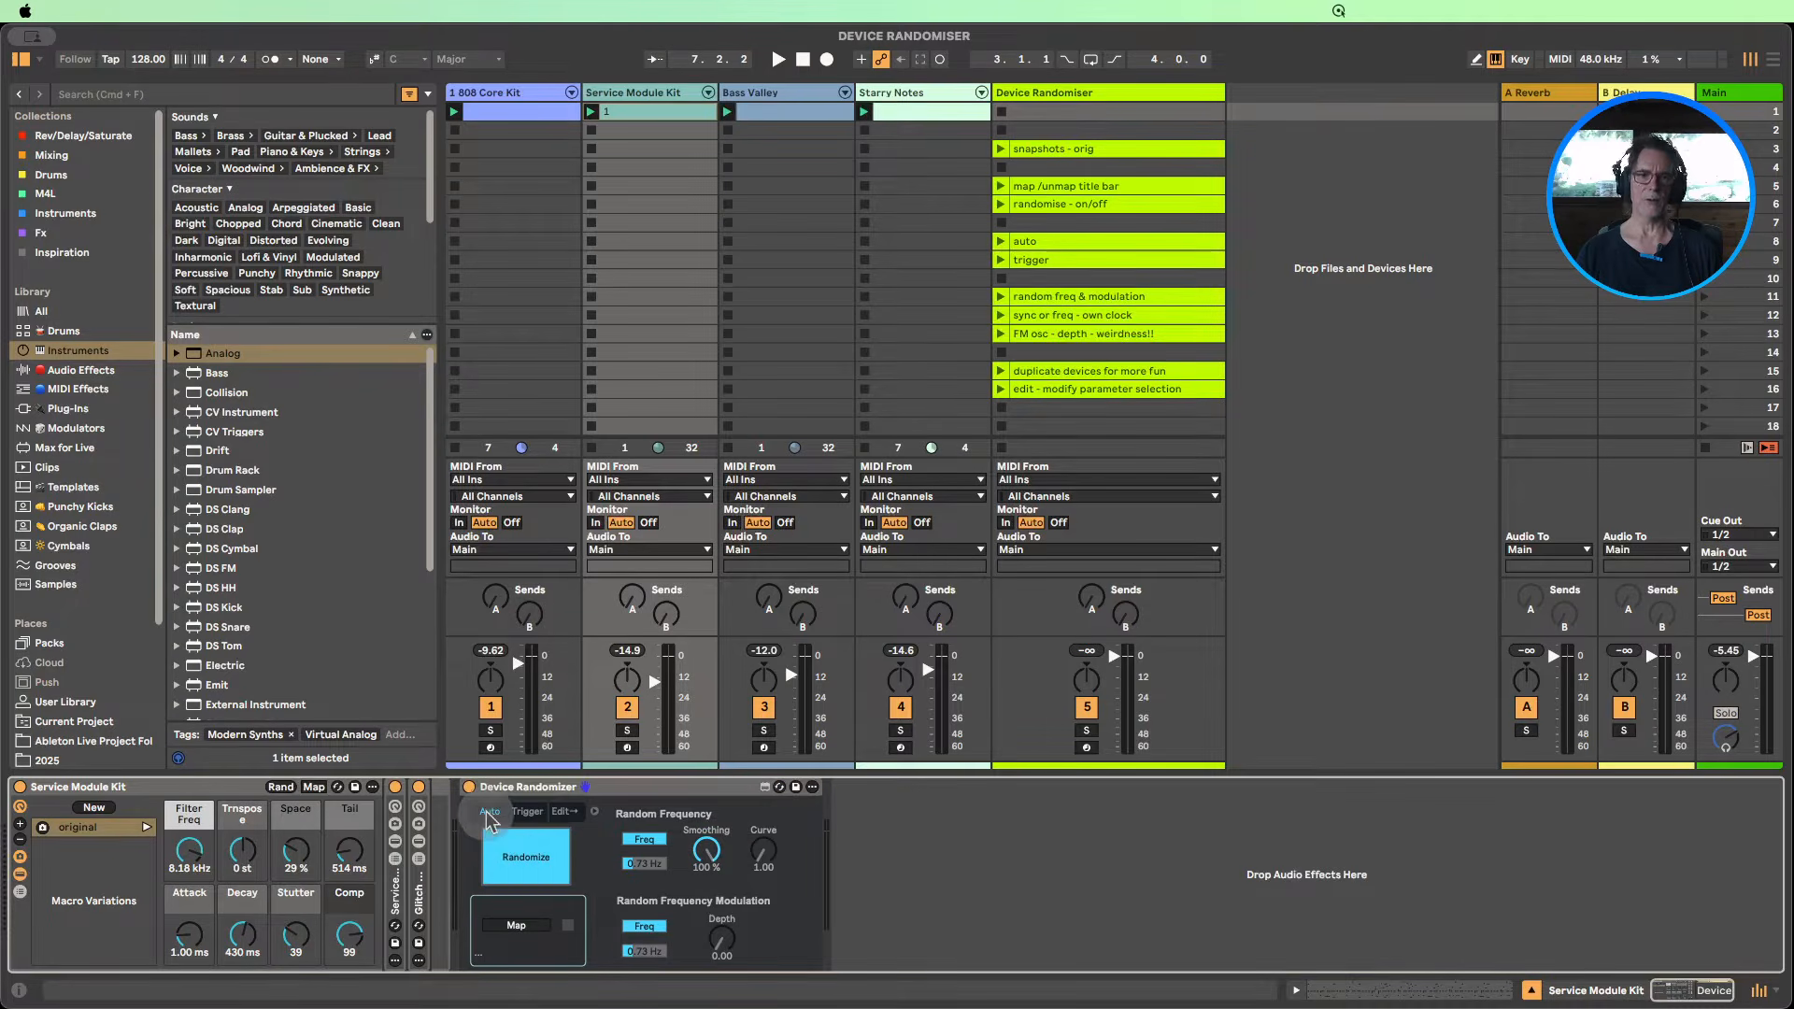
# Step: Toggle the Device Randomizer's mapping mode and its Randomize switch repeatedly, leaving Randomize on
pyautogui.click(517, 925)
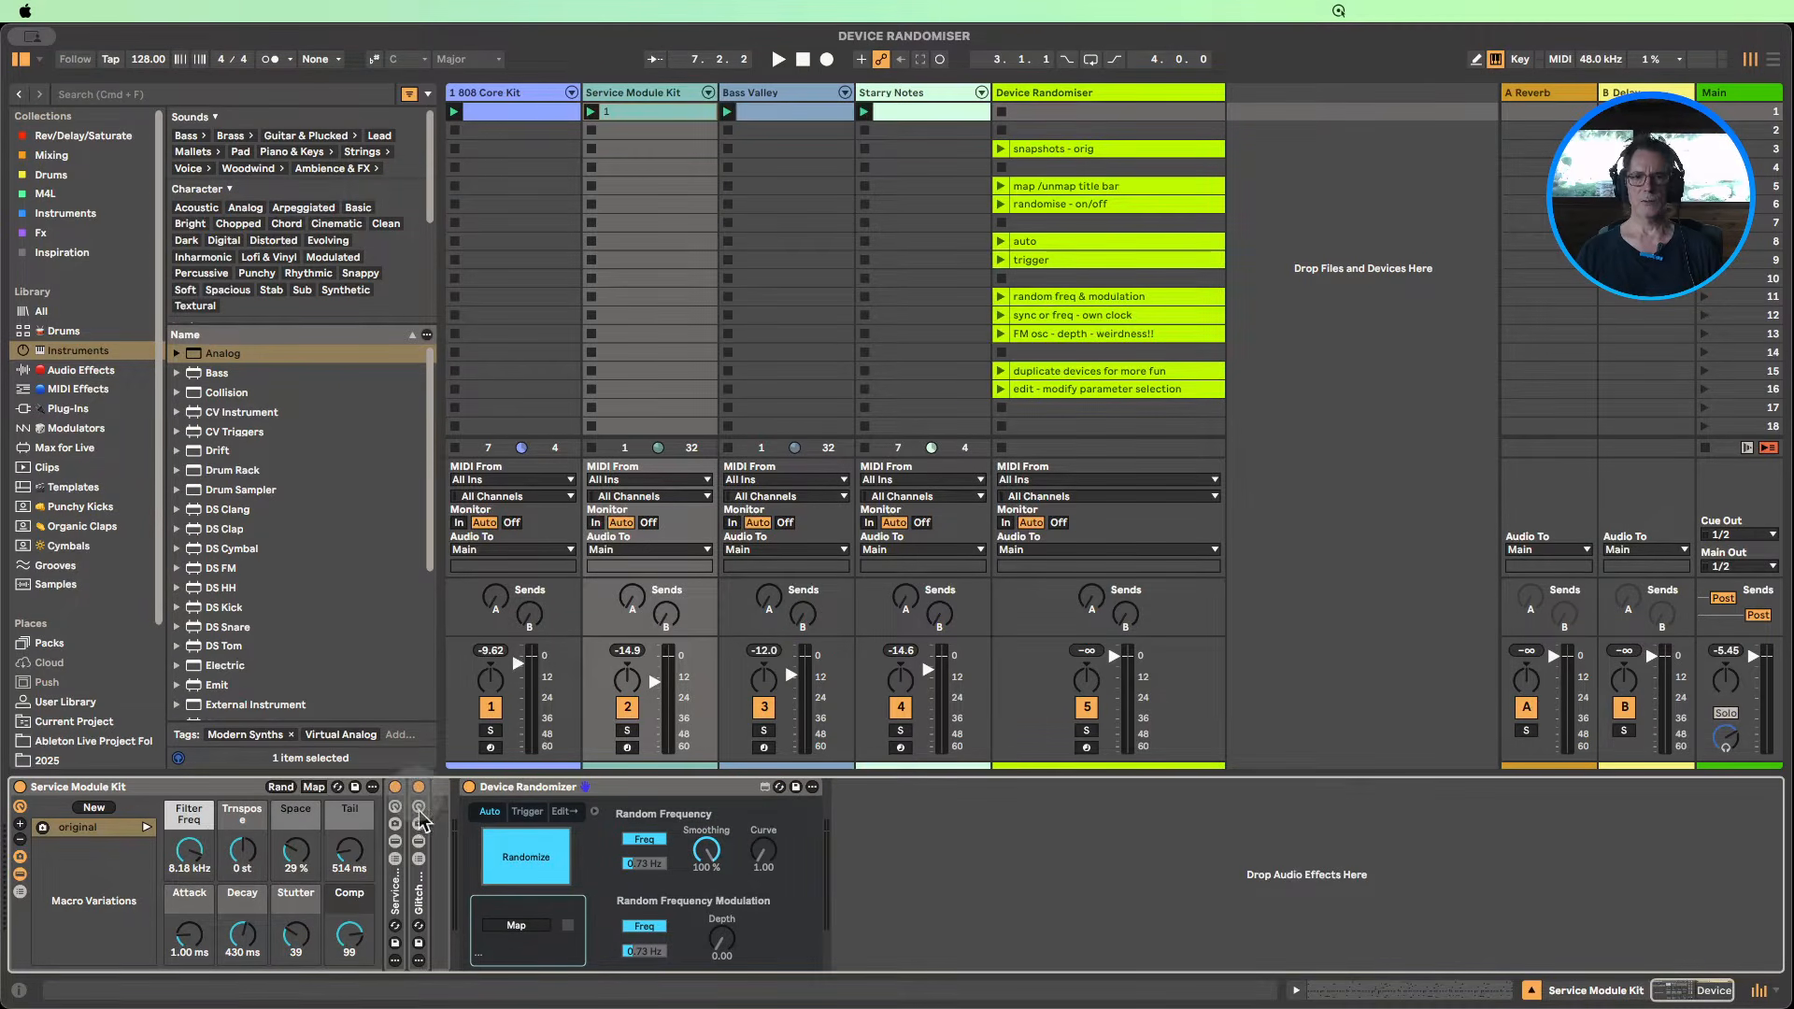
pyautogui.click(521, 860)
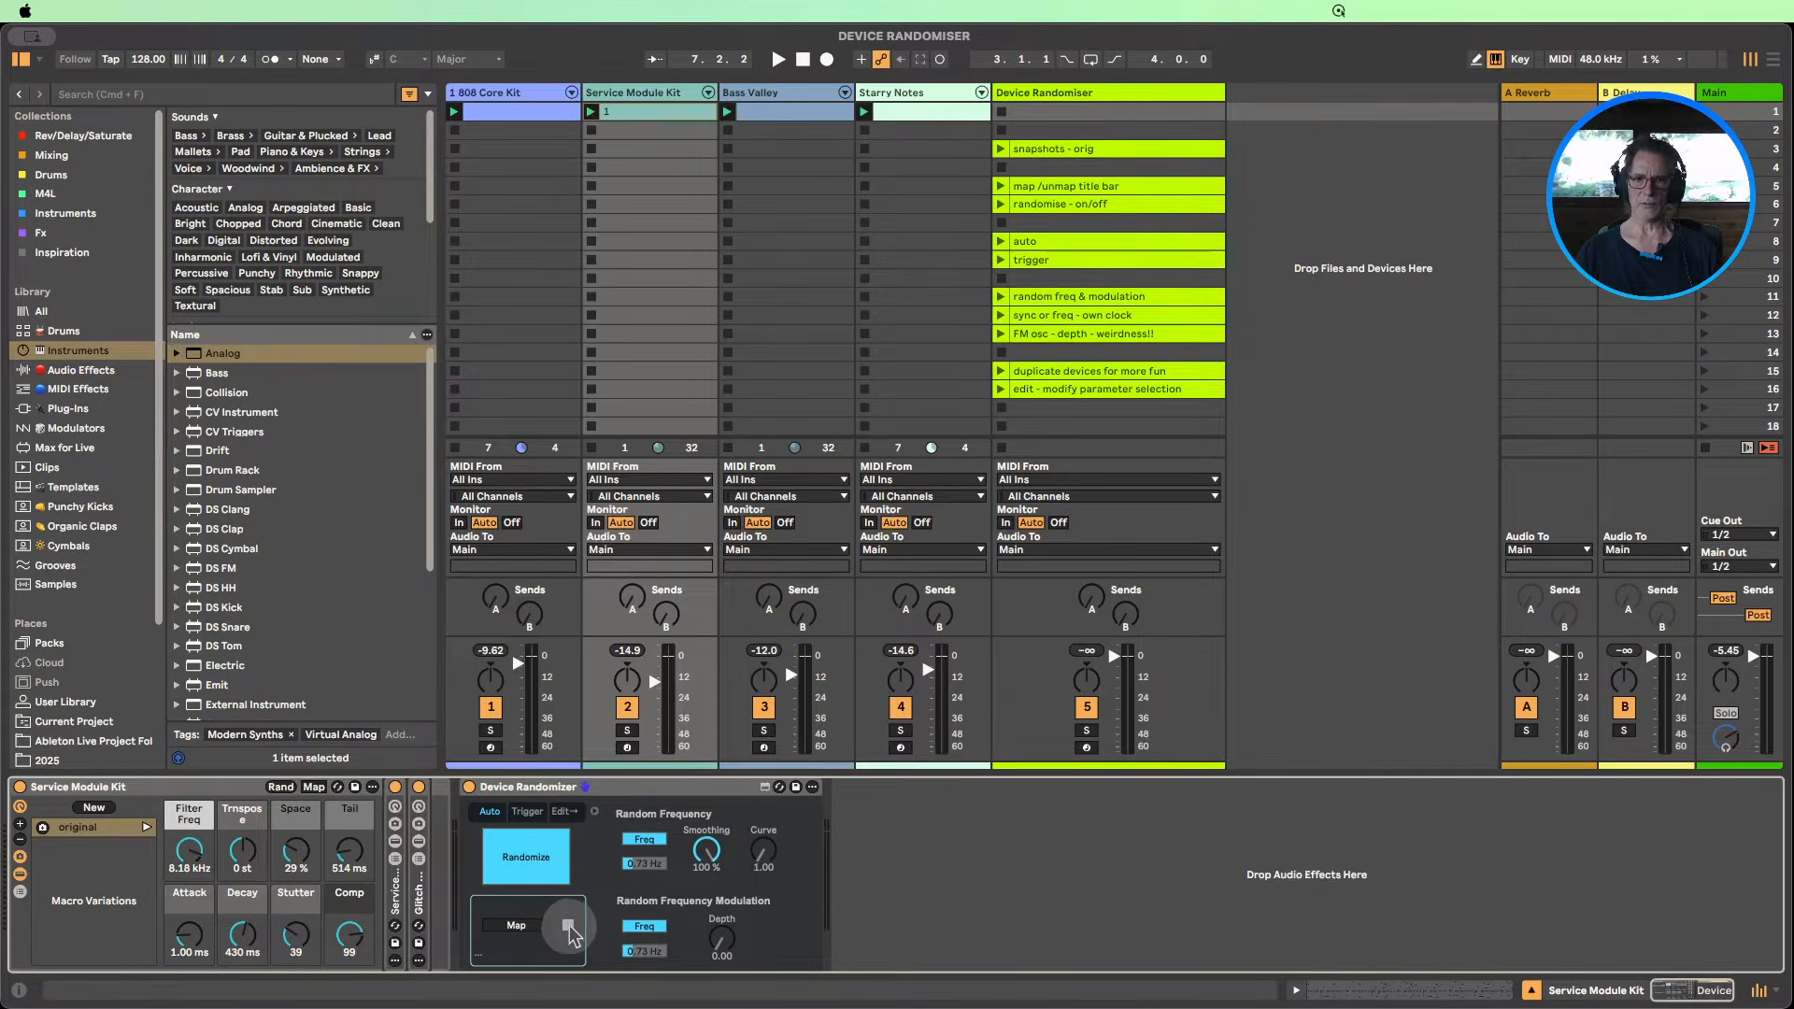
pyautogui.click(519, 929)
pyautogui.click(515, 925)
pyautogui.click(515, 927)
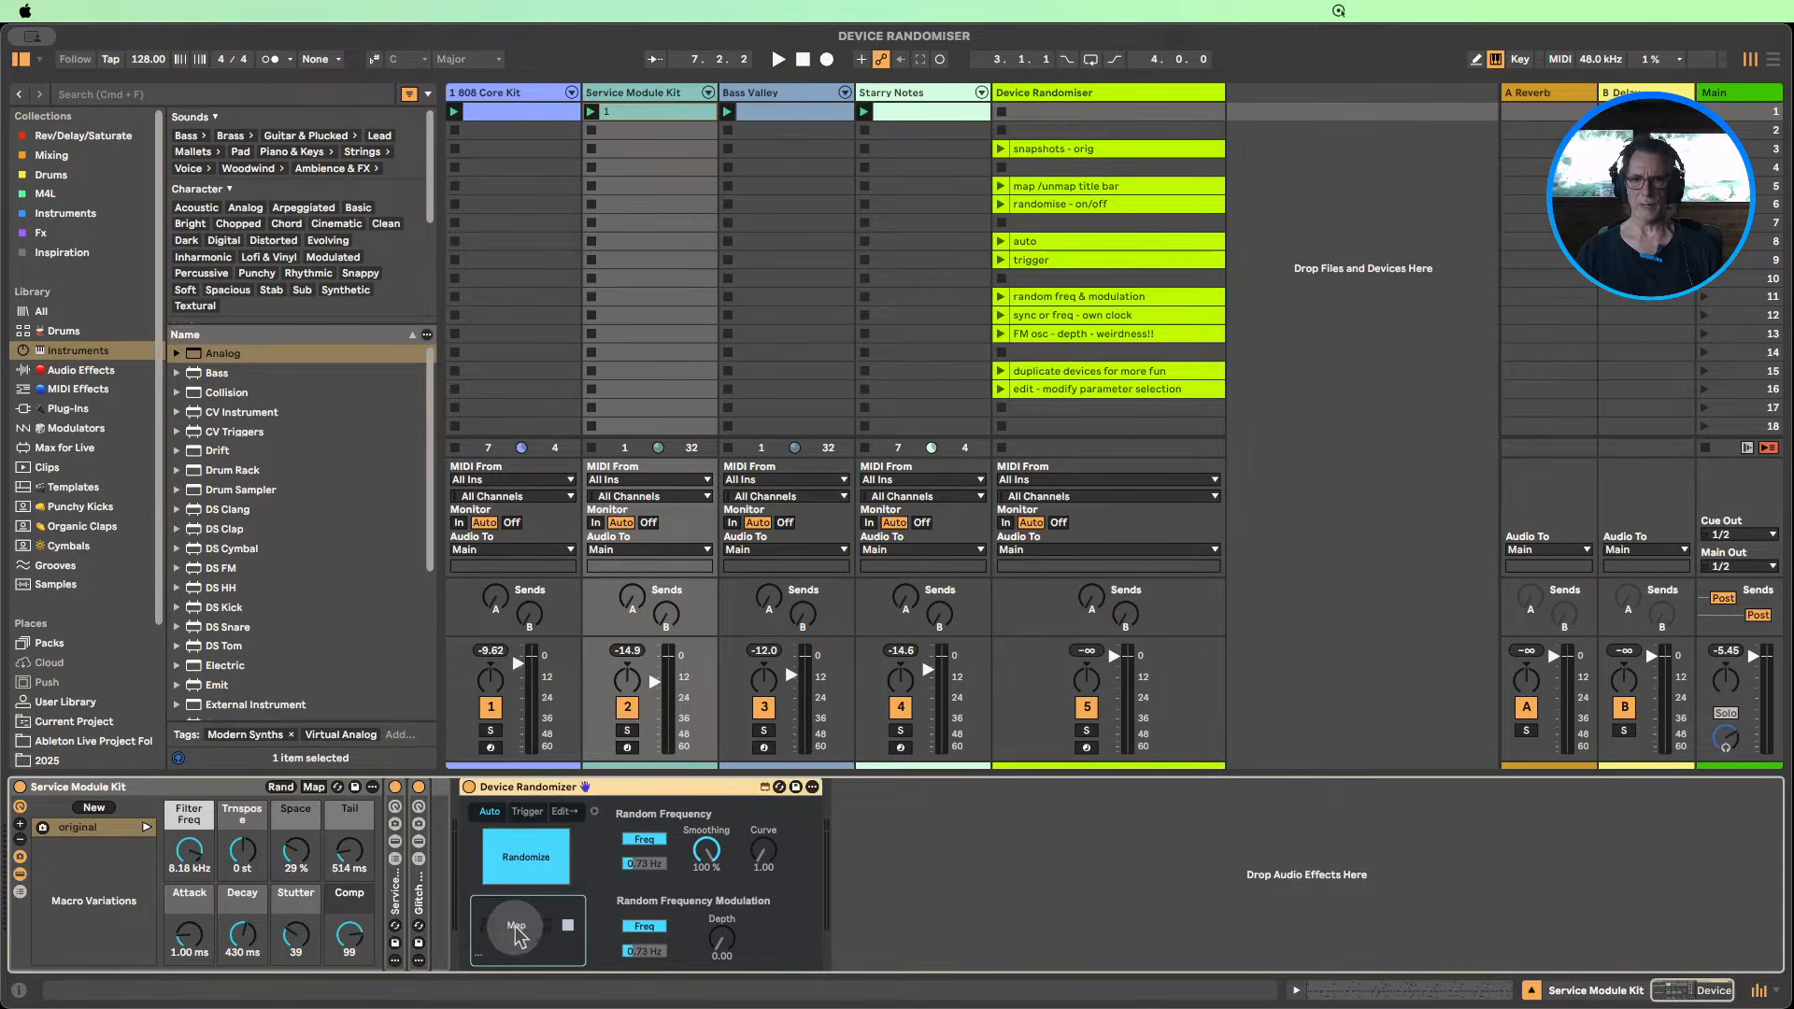
pyautogui.click(545, 862)
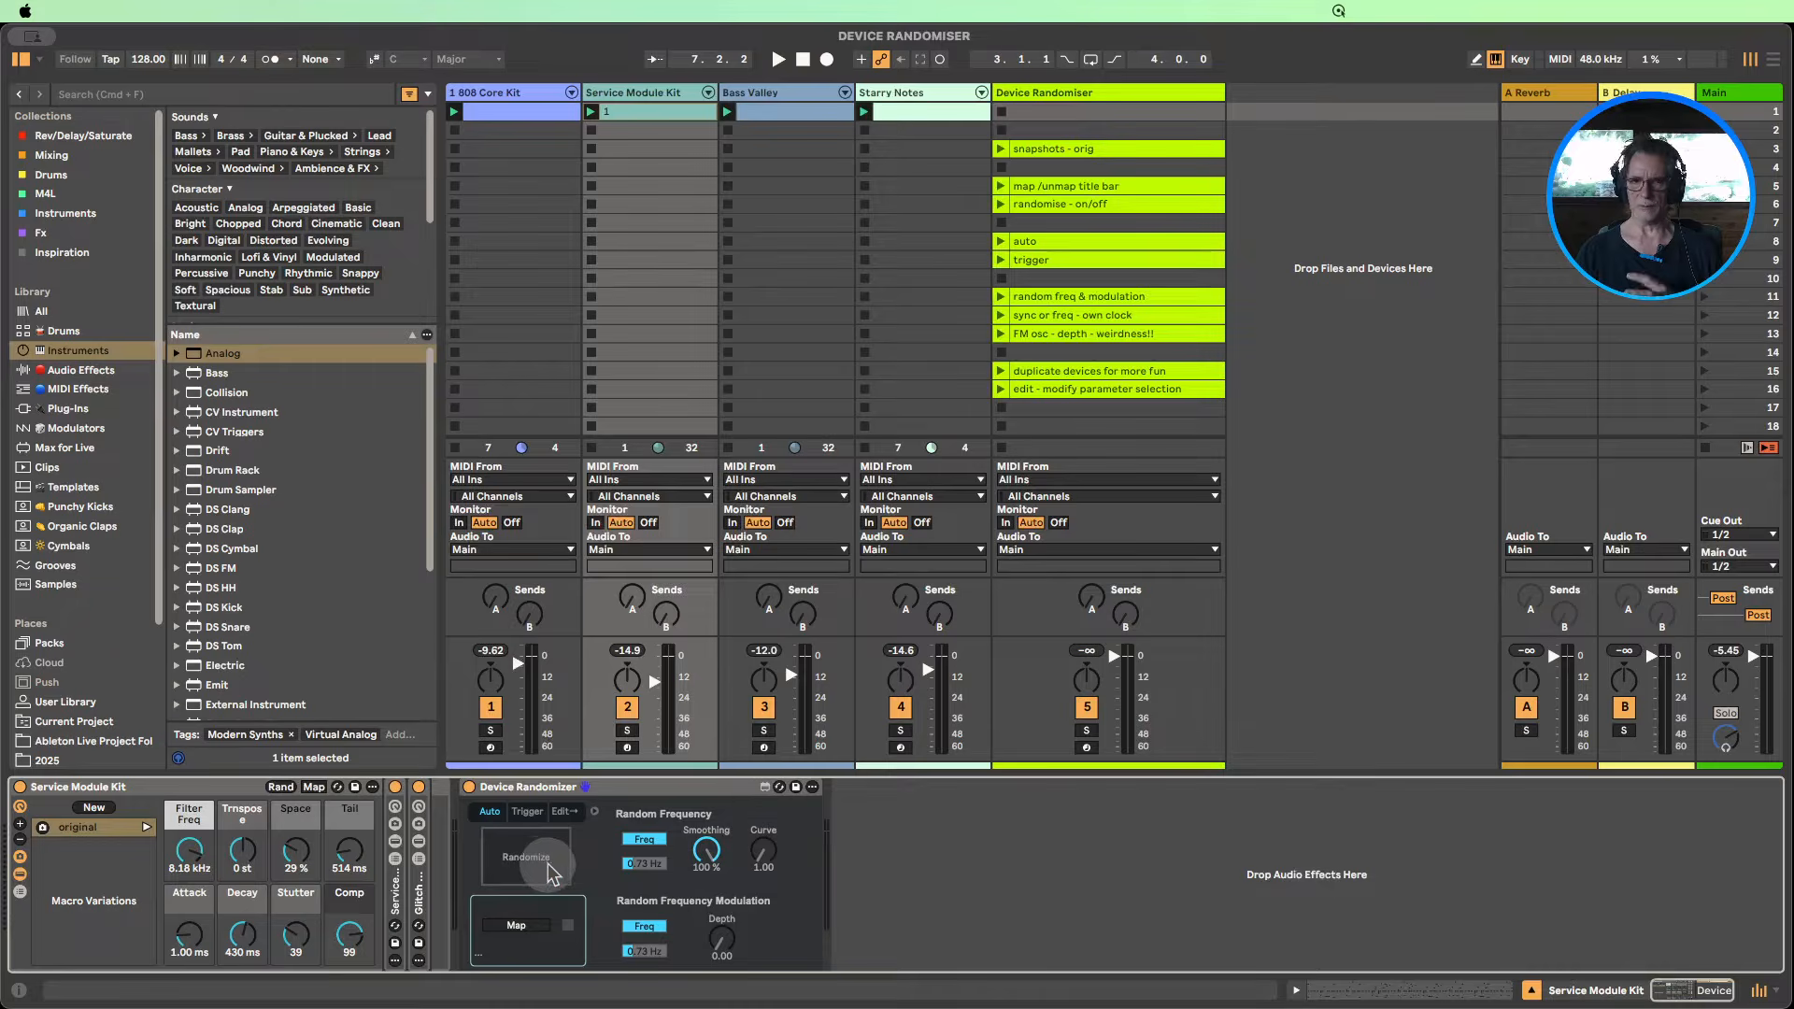
pyautogui.click(536, 858)
pyautogui.click(539, 867)
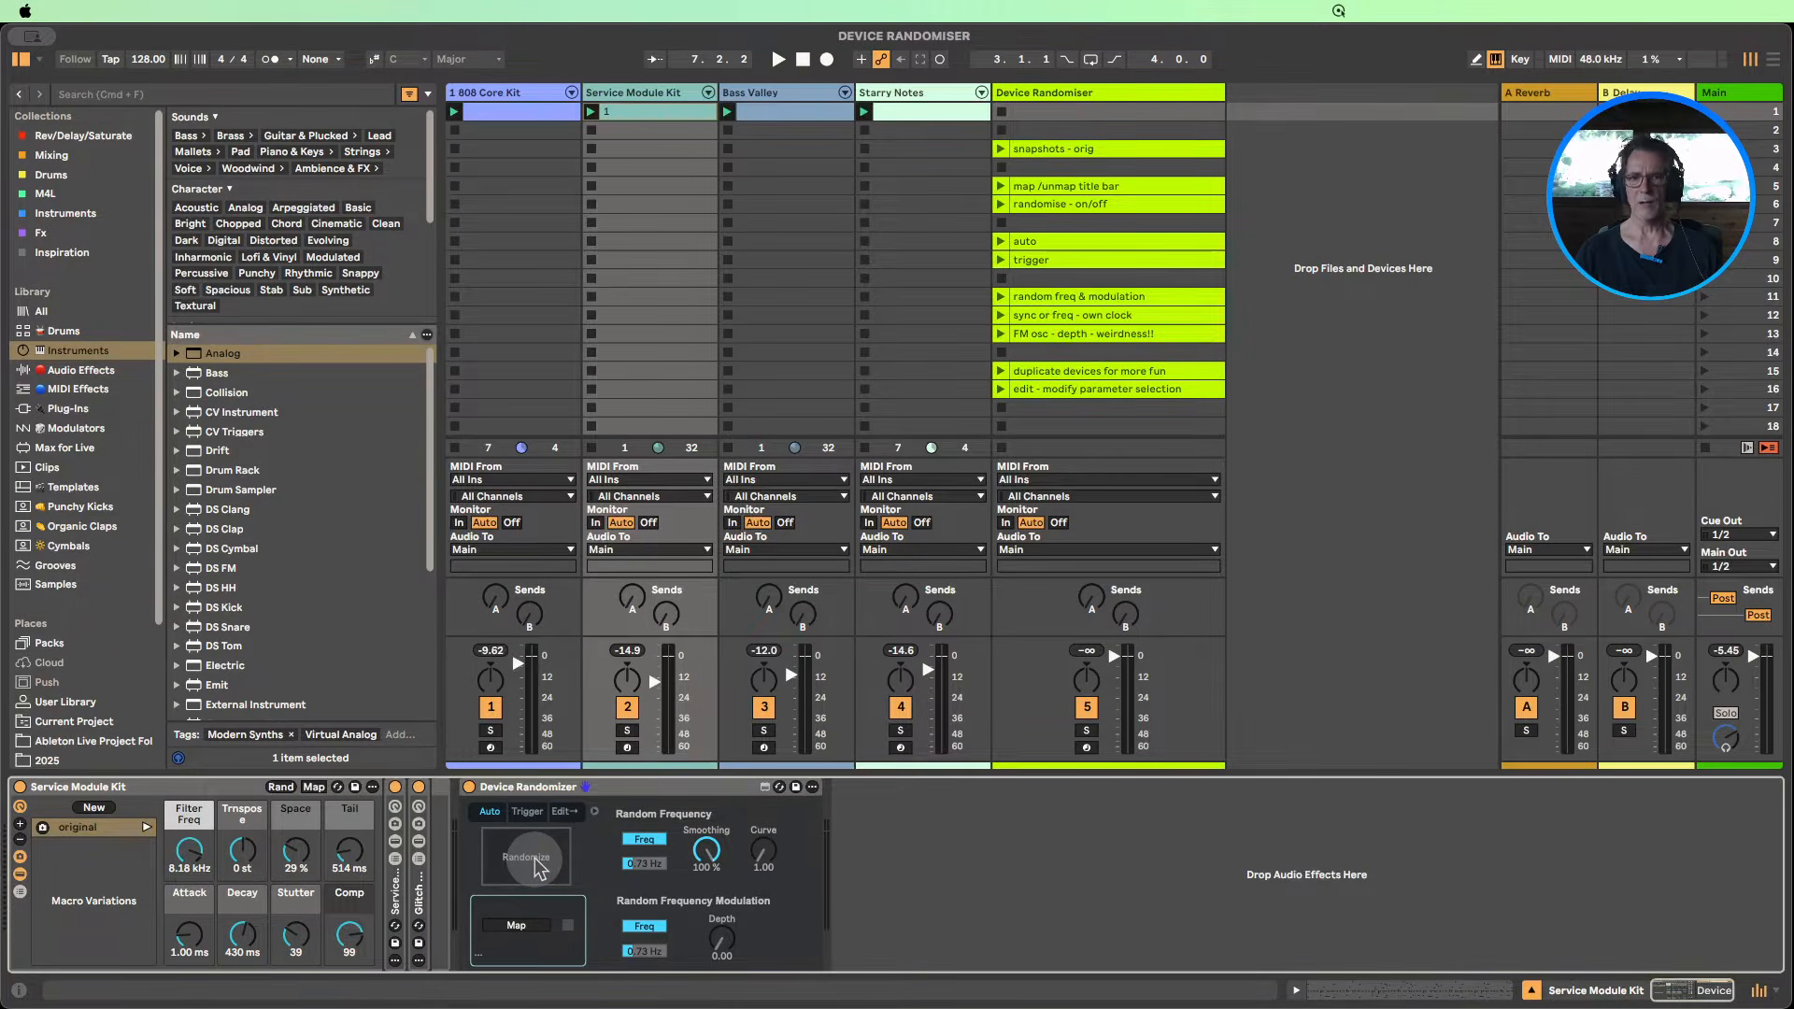
pyautogui.click(540, 867)
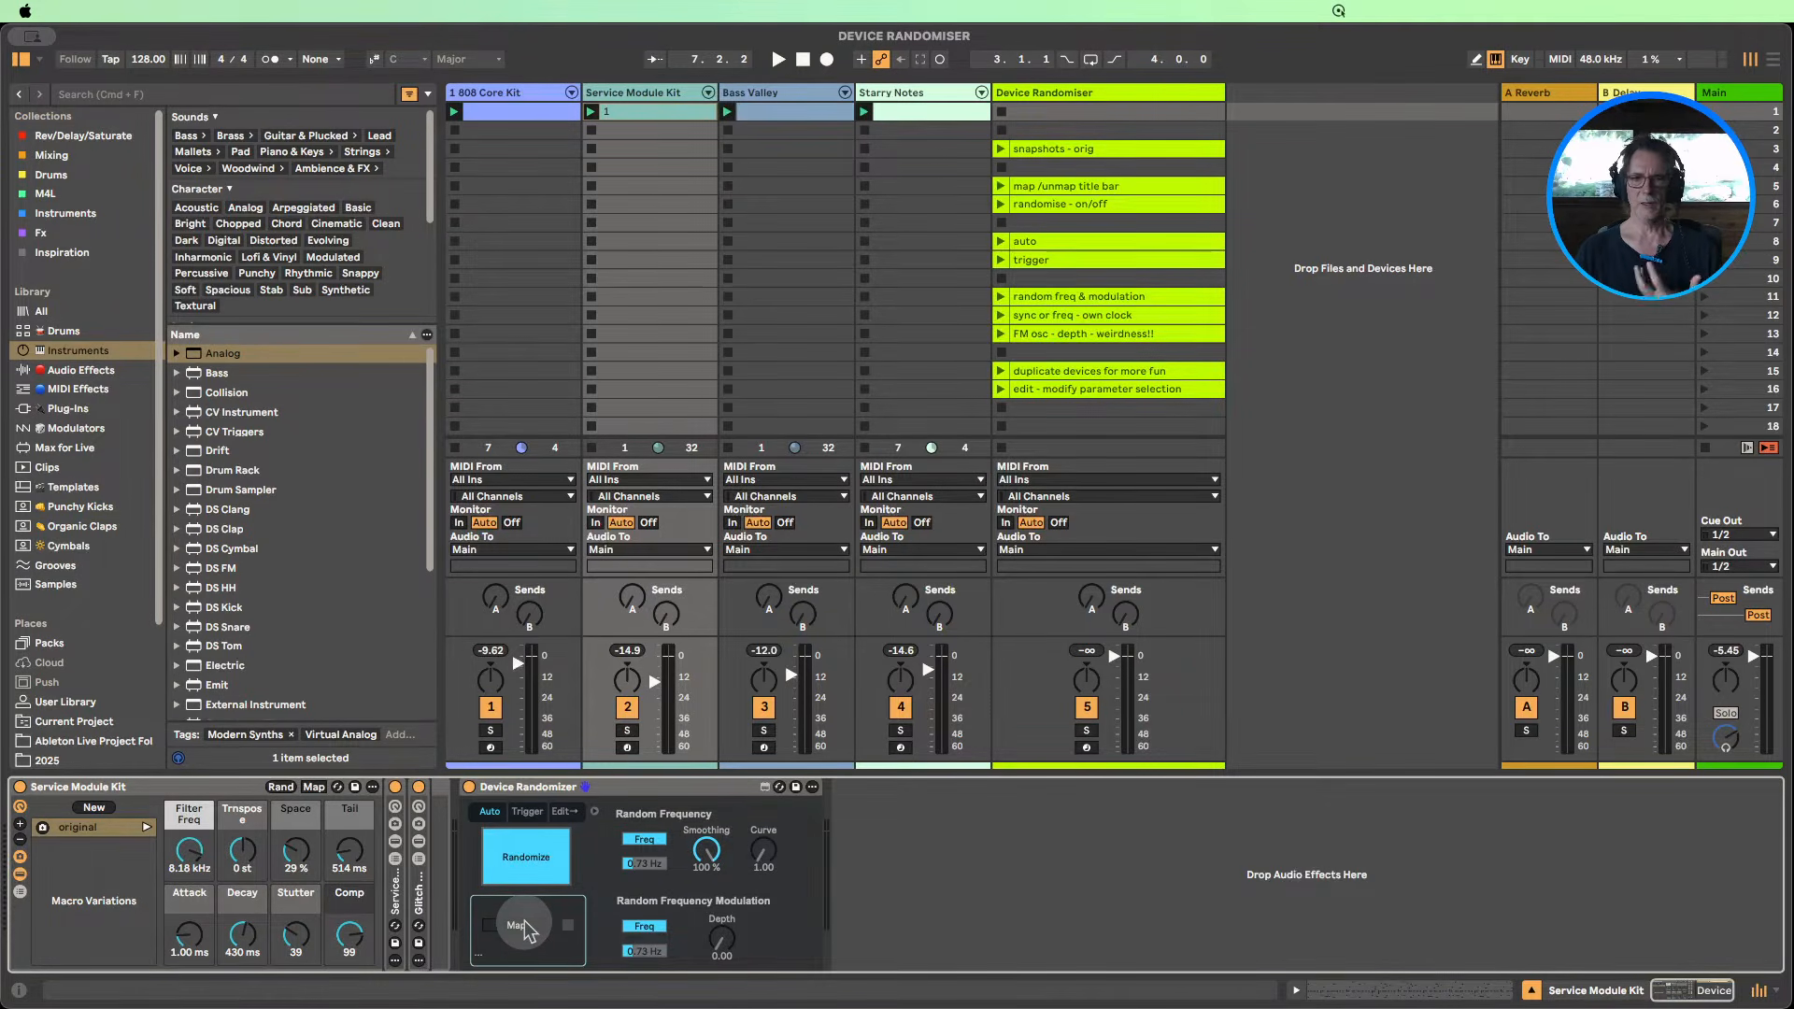
# Step: Switch the Device Randomizer to Trigger mode and show its key-mapping and MIDI-mapping views
pyautogui.click(528, 813)
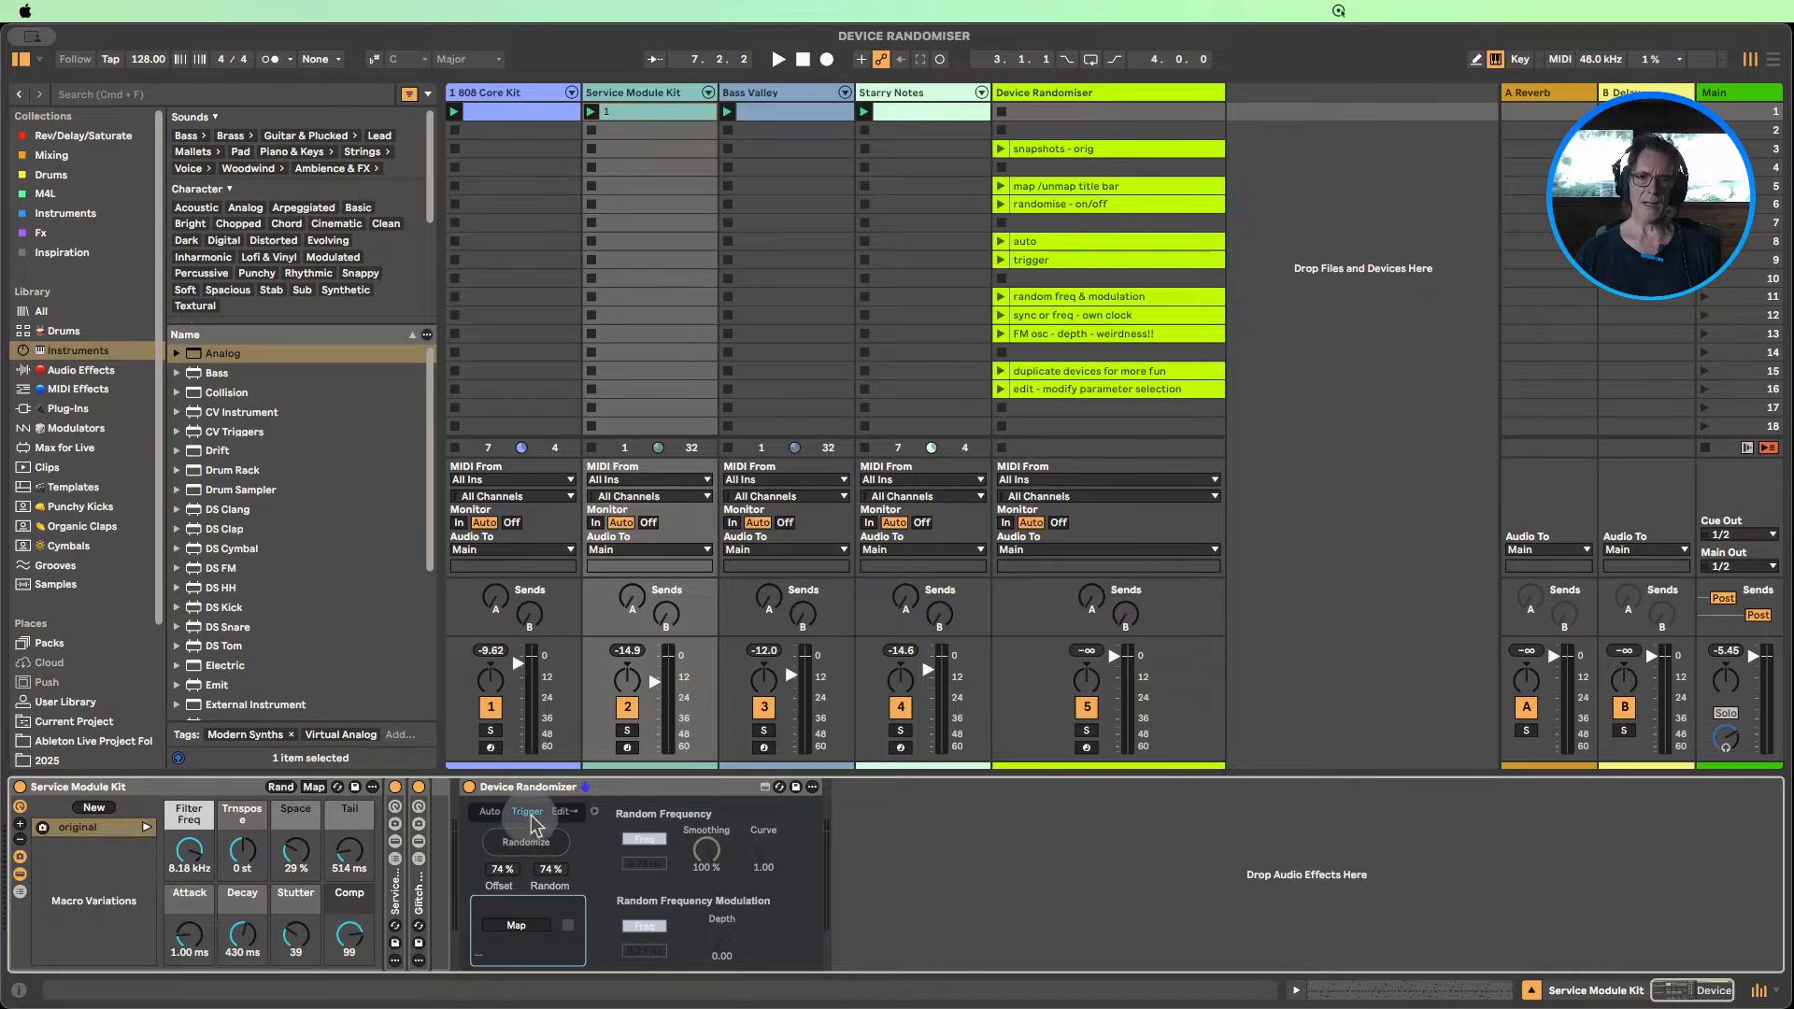
pyautogui.press('super+k')
pyautogui.click(533, 822)
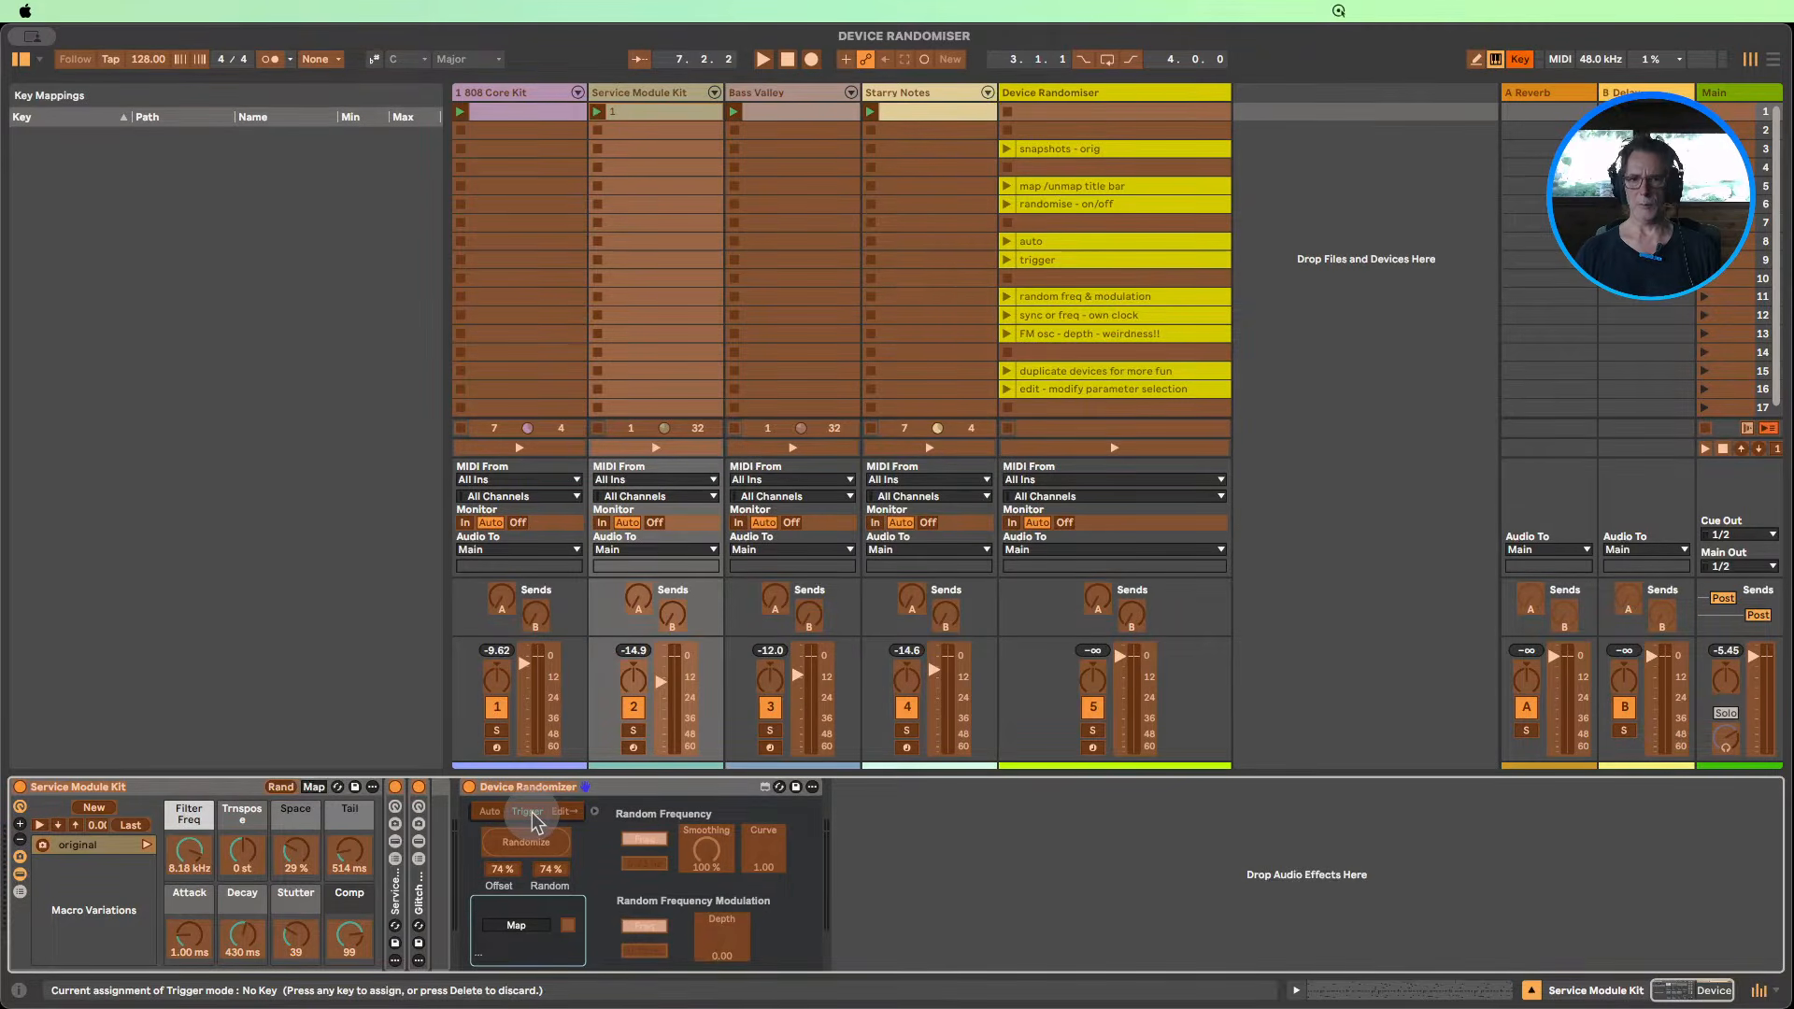
pyautogui.press('super+m')
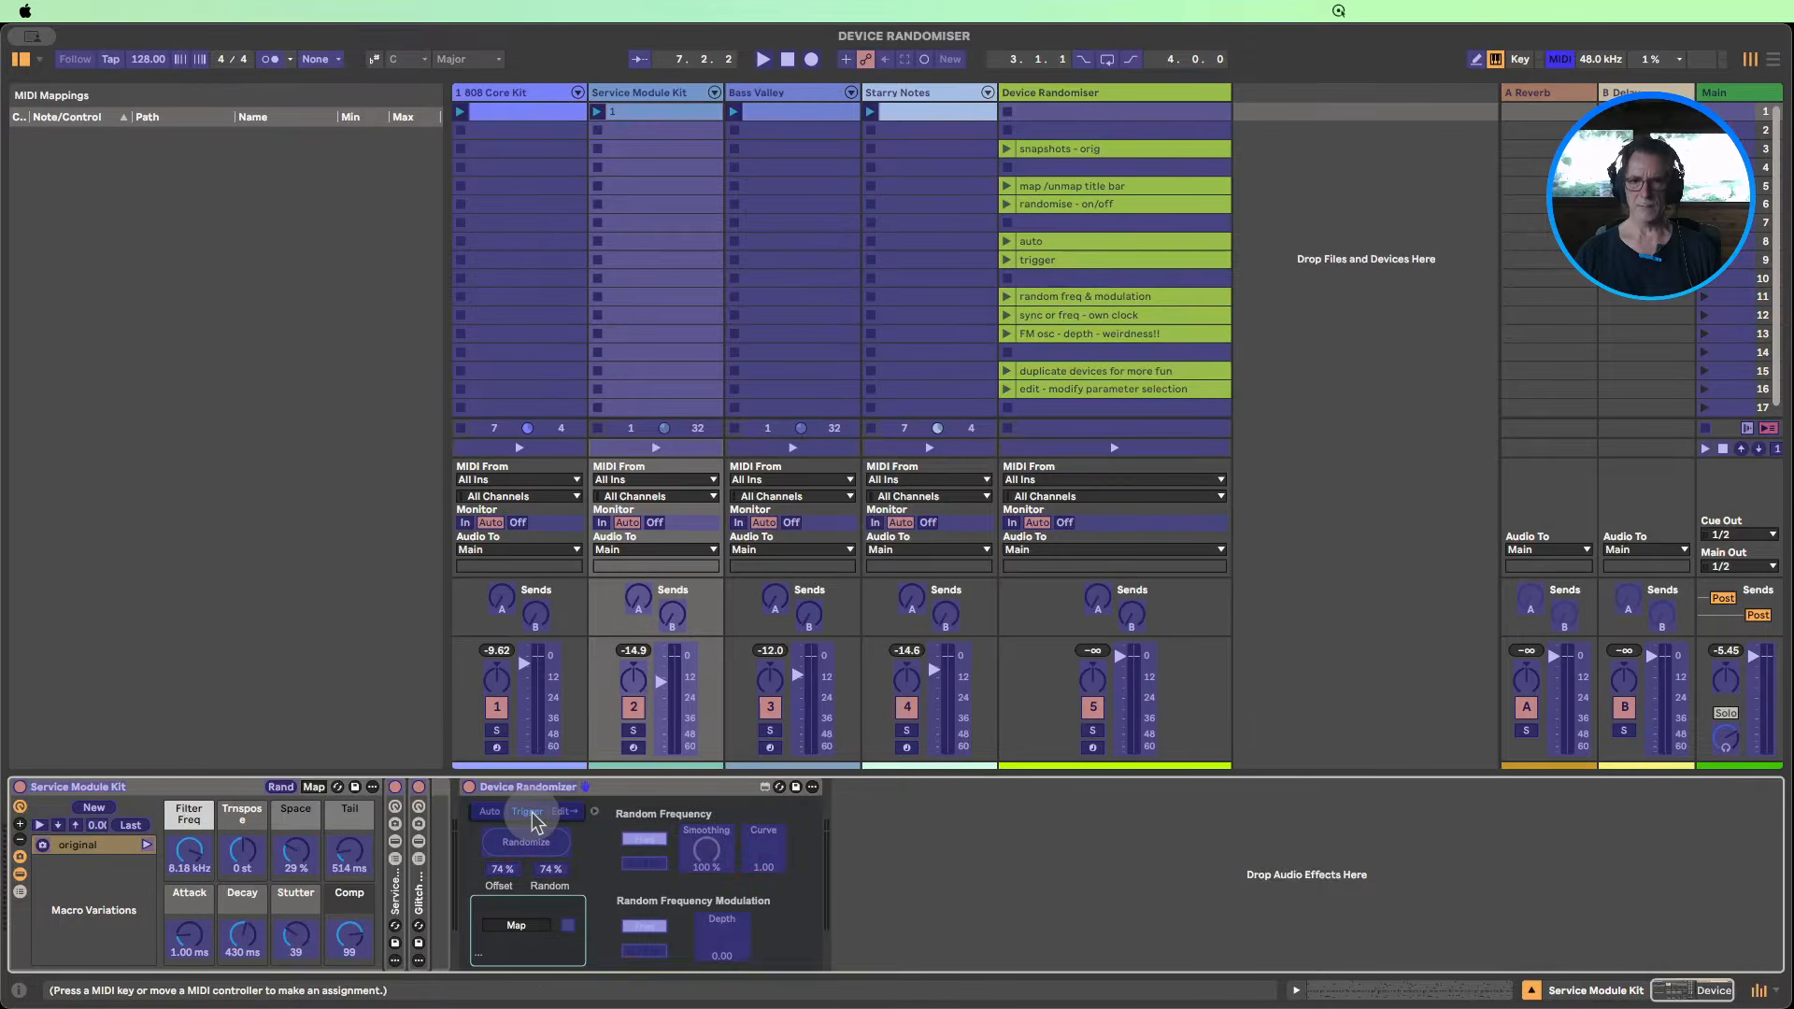
# Step: Assign computer key 1 to the Device Randomizer's Randomize trigger and fire it twice outside key-mapping mode
pyautogui.press('super+k')
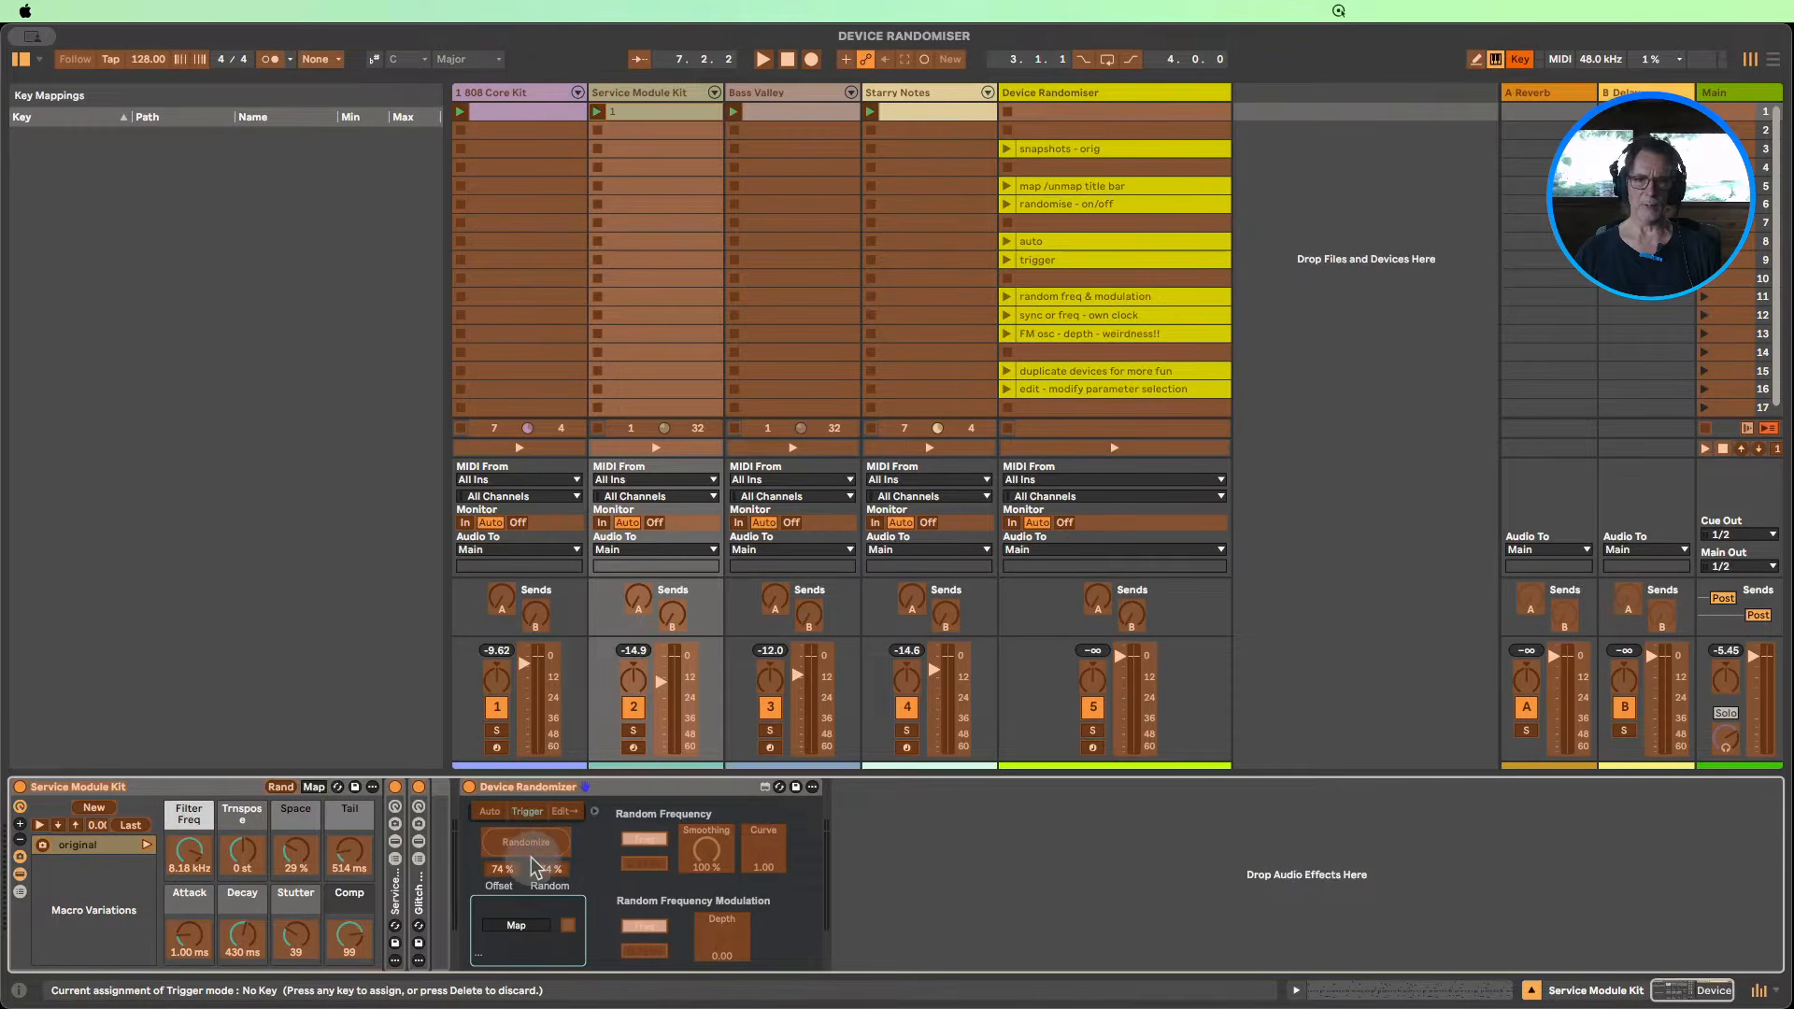
pyautogui.click(529, 847)
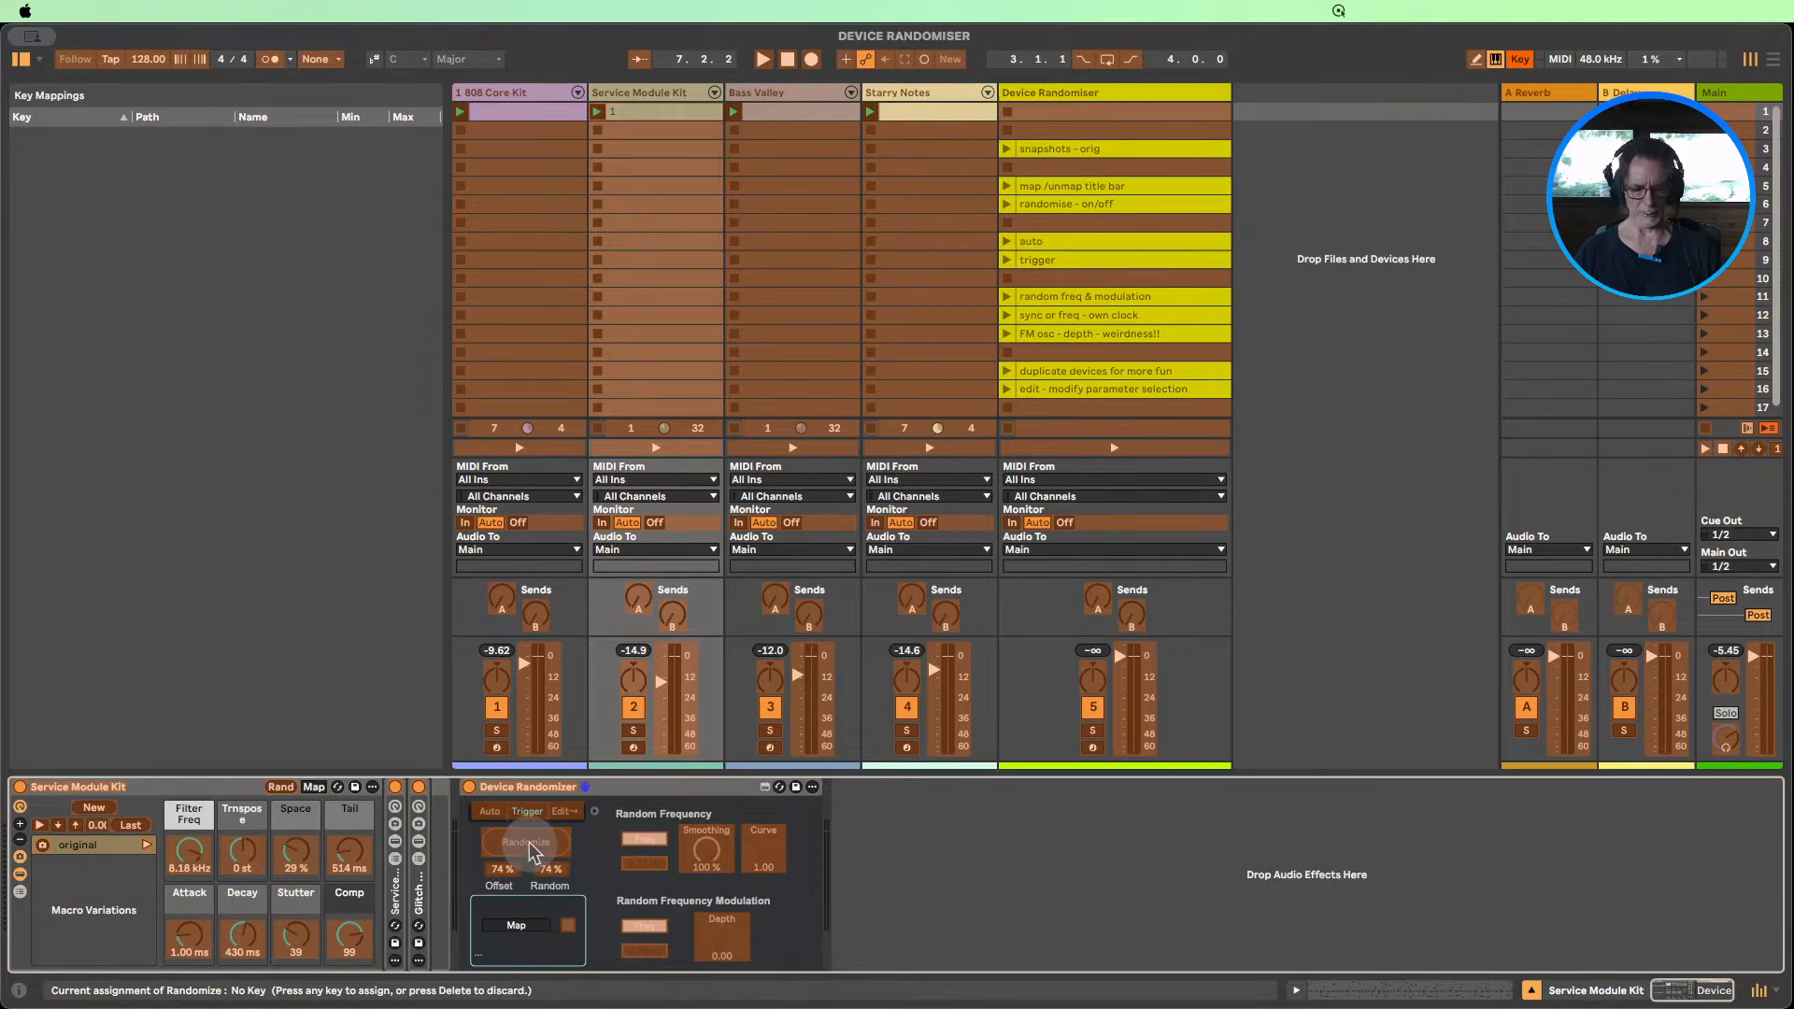
pyautogui.press('1')
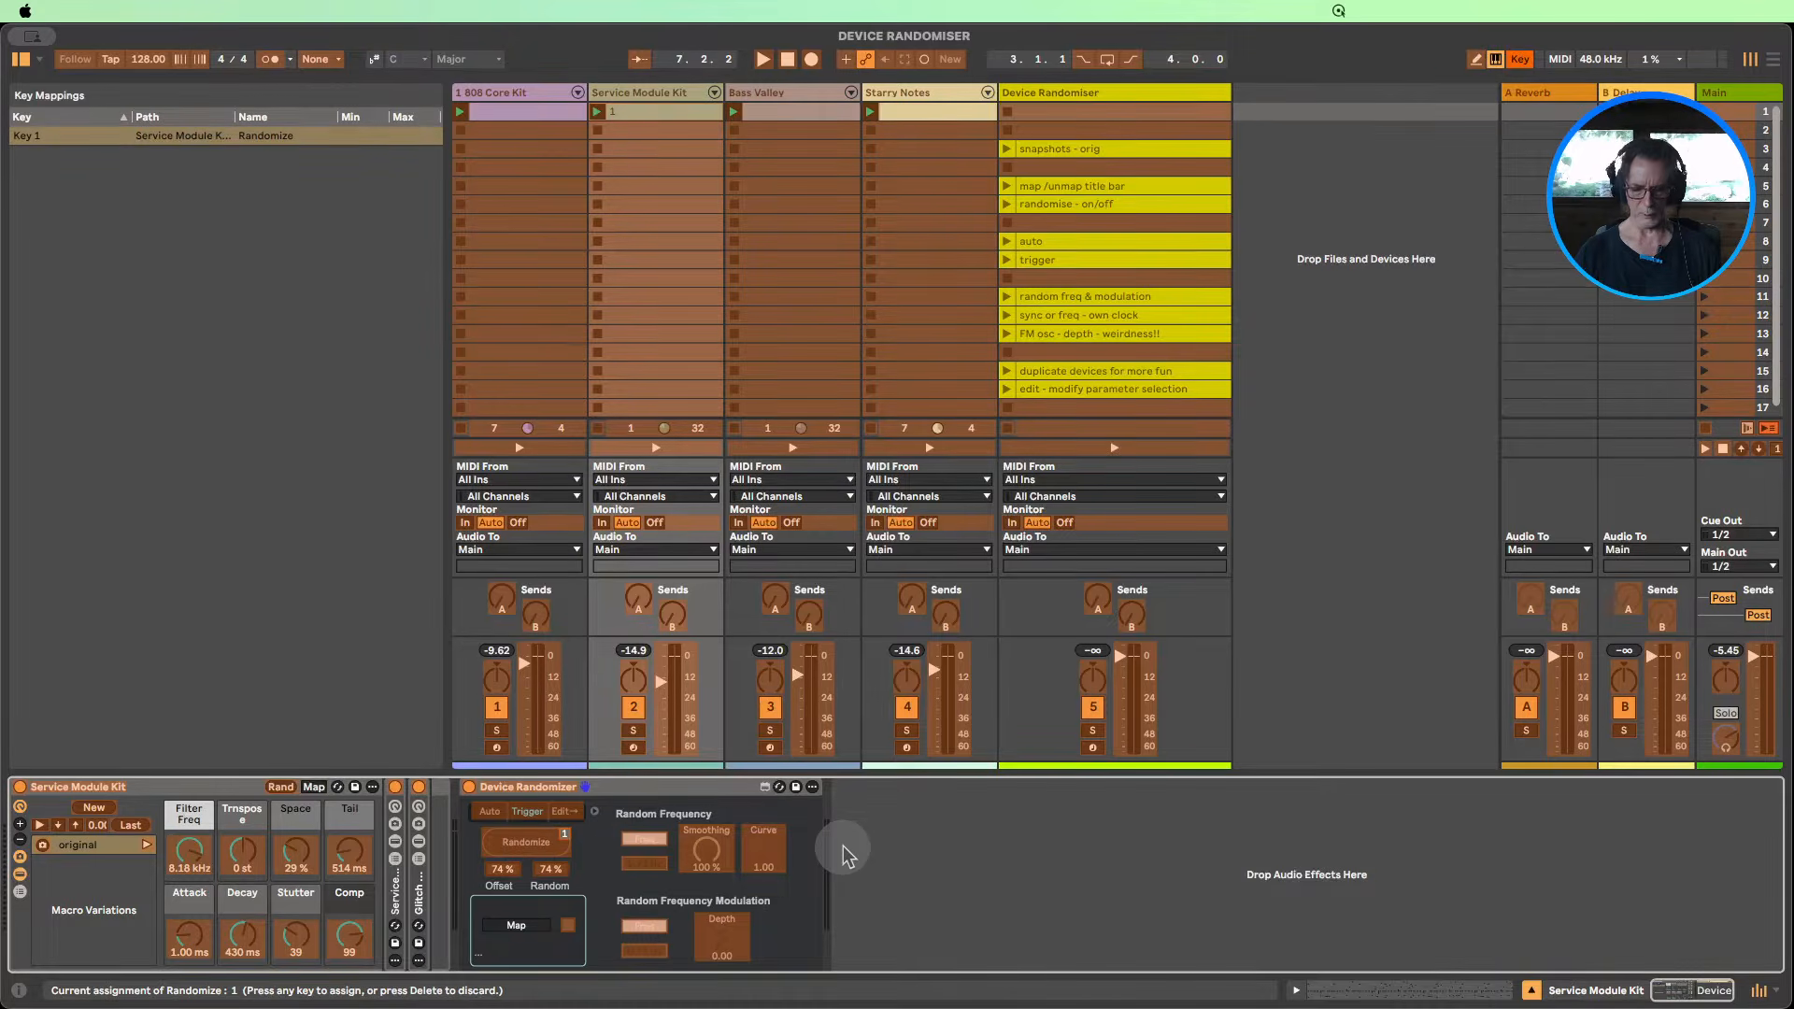
pyautogui.press('super+k')
pyautogui.press('1')
pyautogui.press('1')
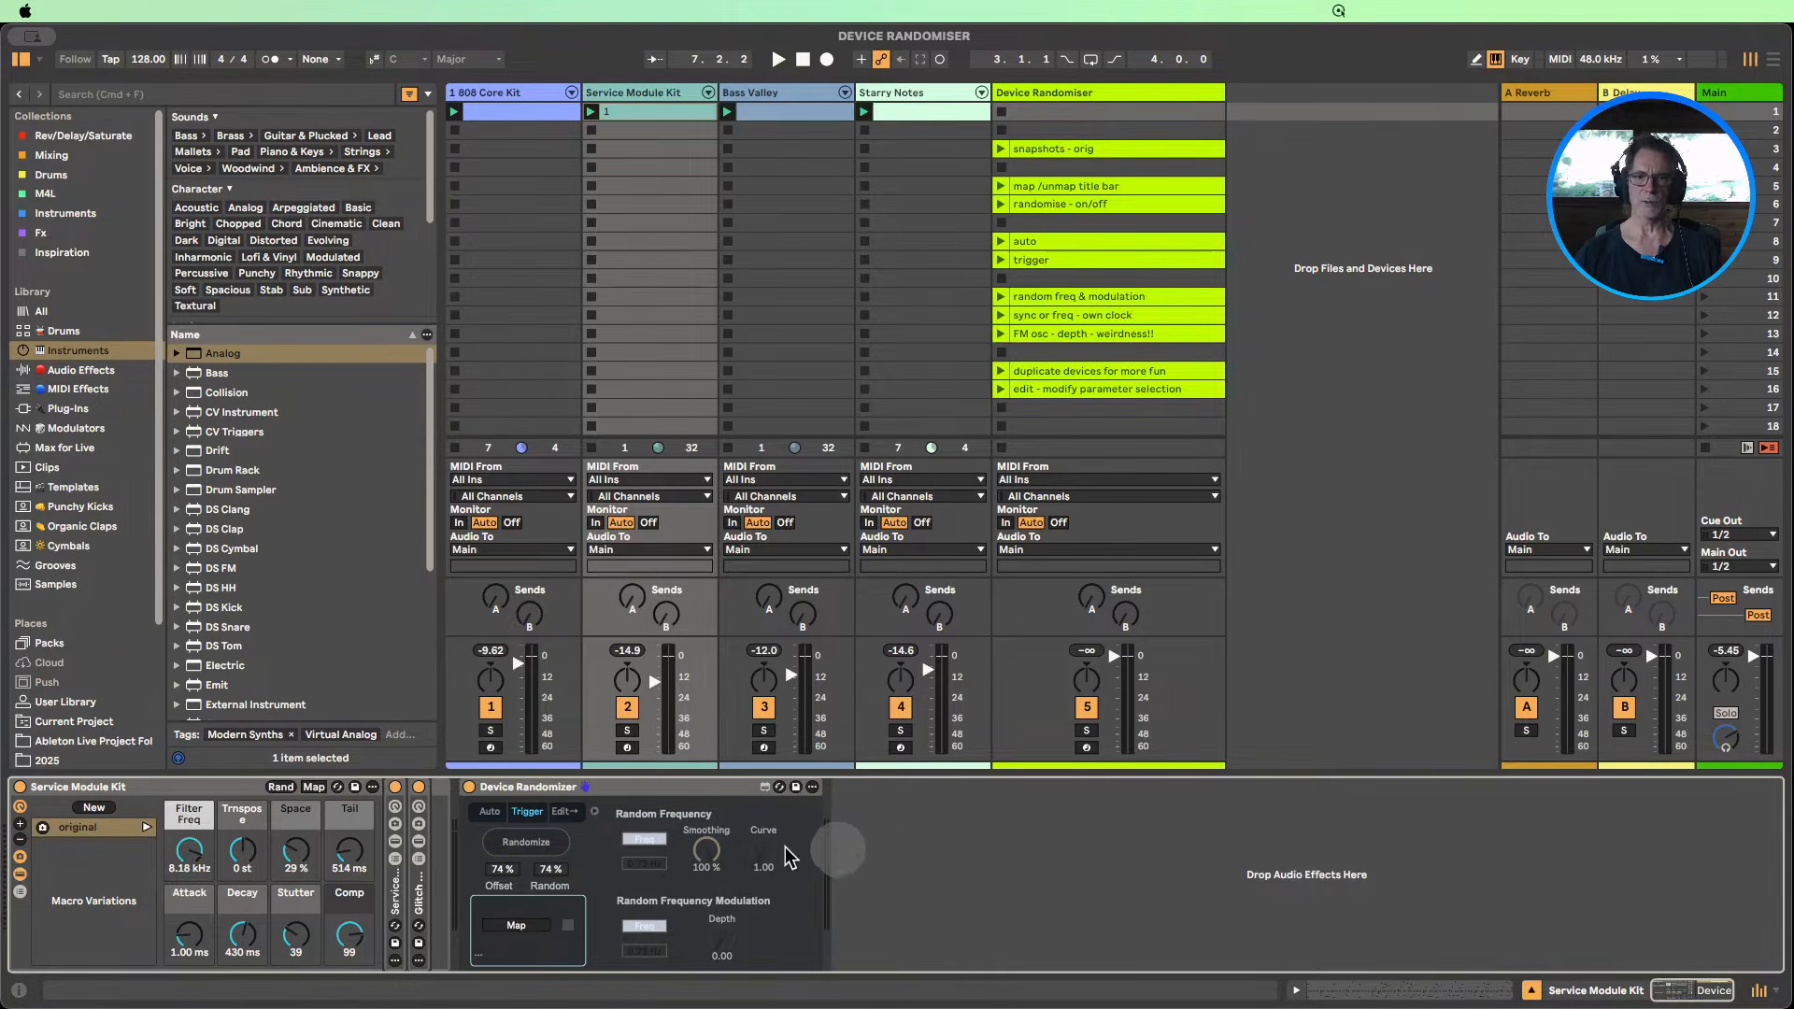
# Step: Switch the Device Randomizer between Auto and Trigger modes to compare their controls, finishing in Auto mode
pyautogui.click(486, 812)
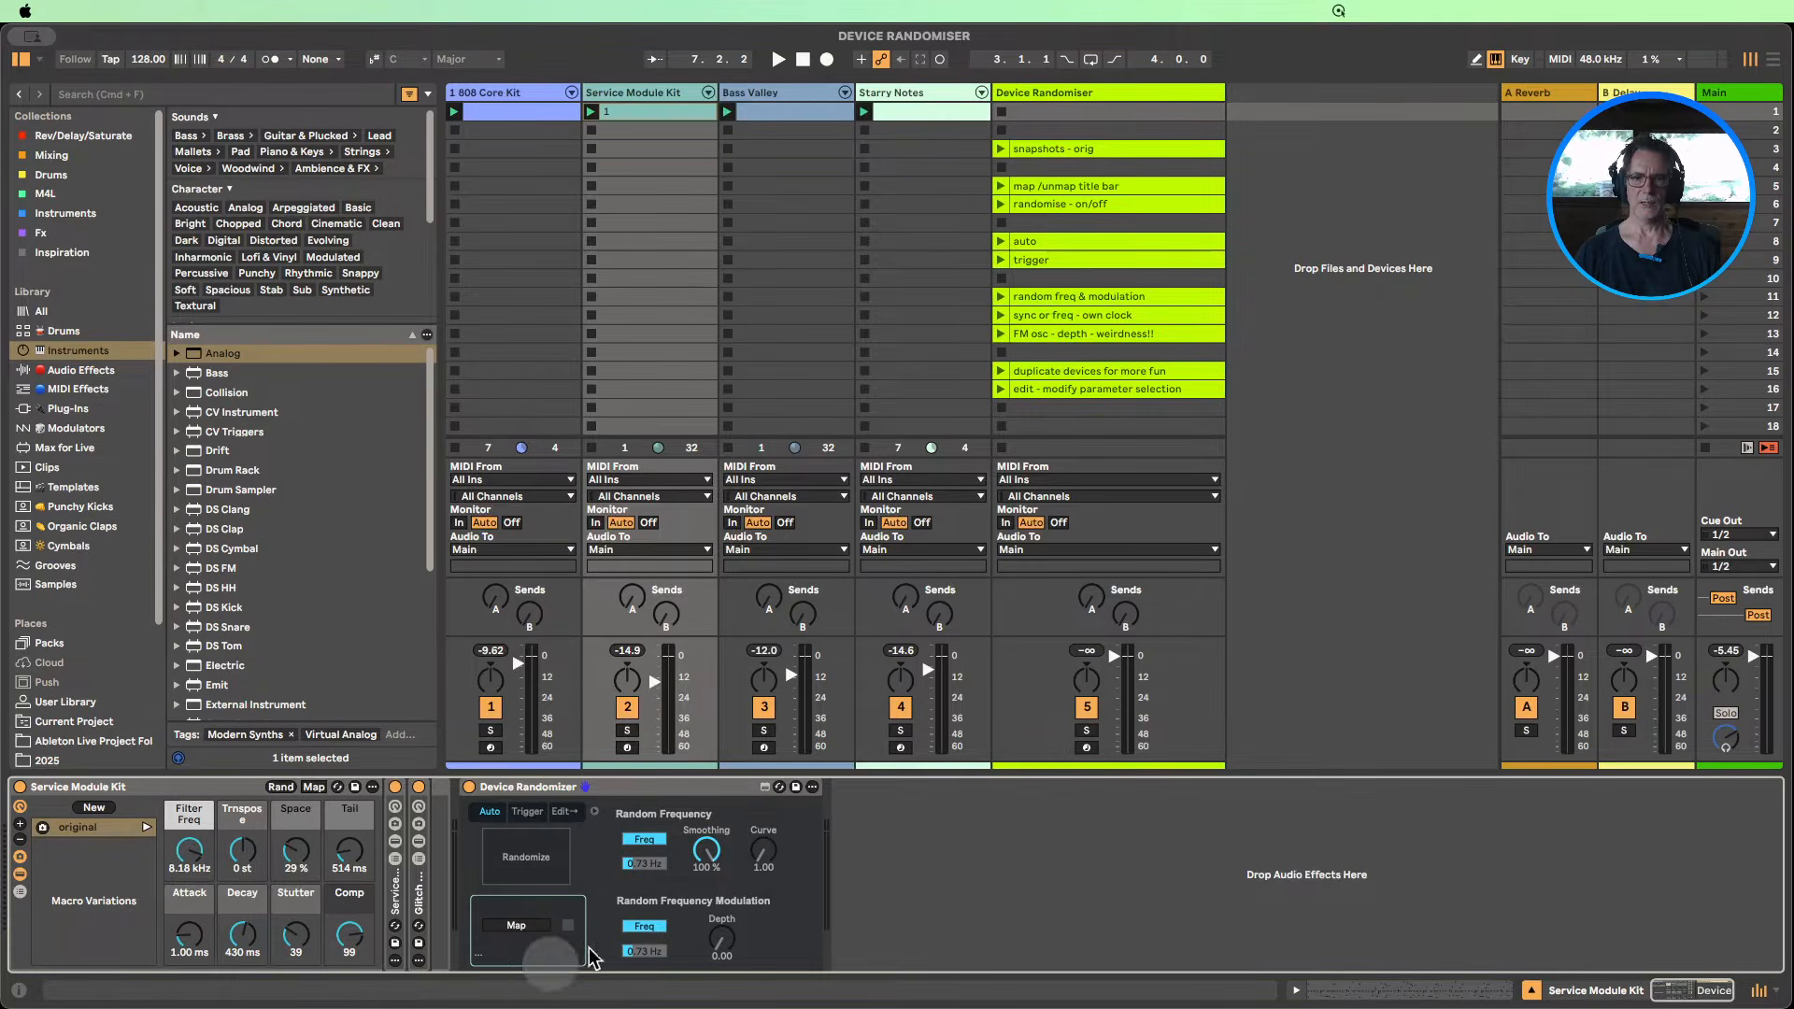
pyautogui.click(527, 812)
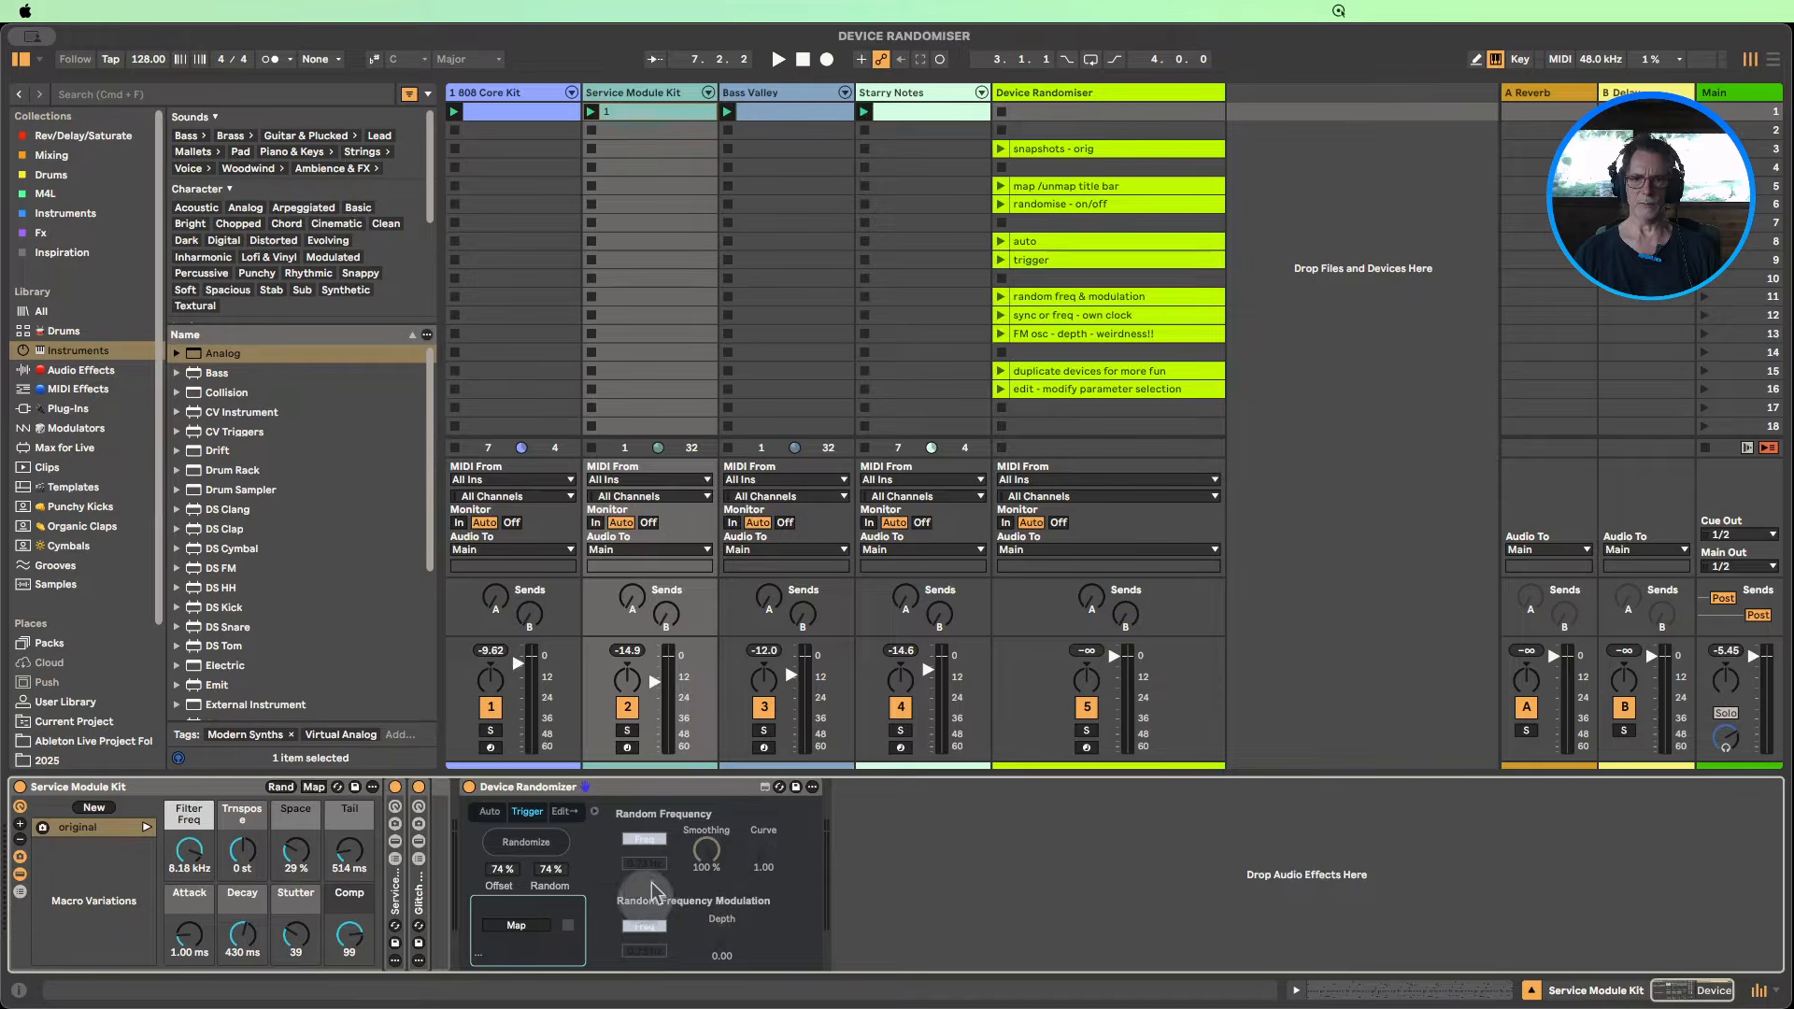
pyautogui.click(489, 812)
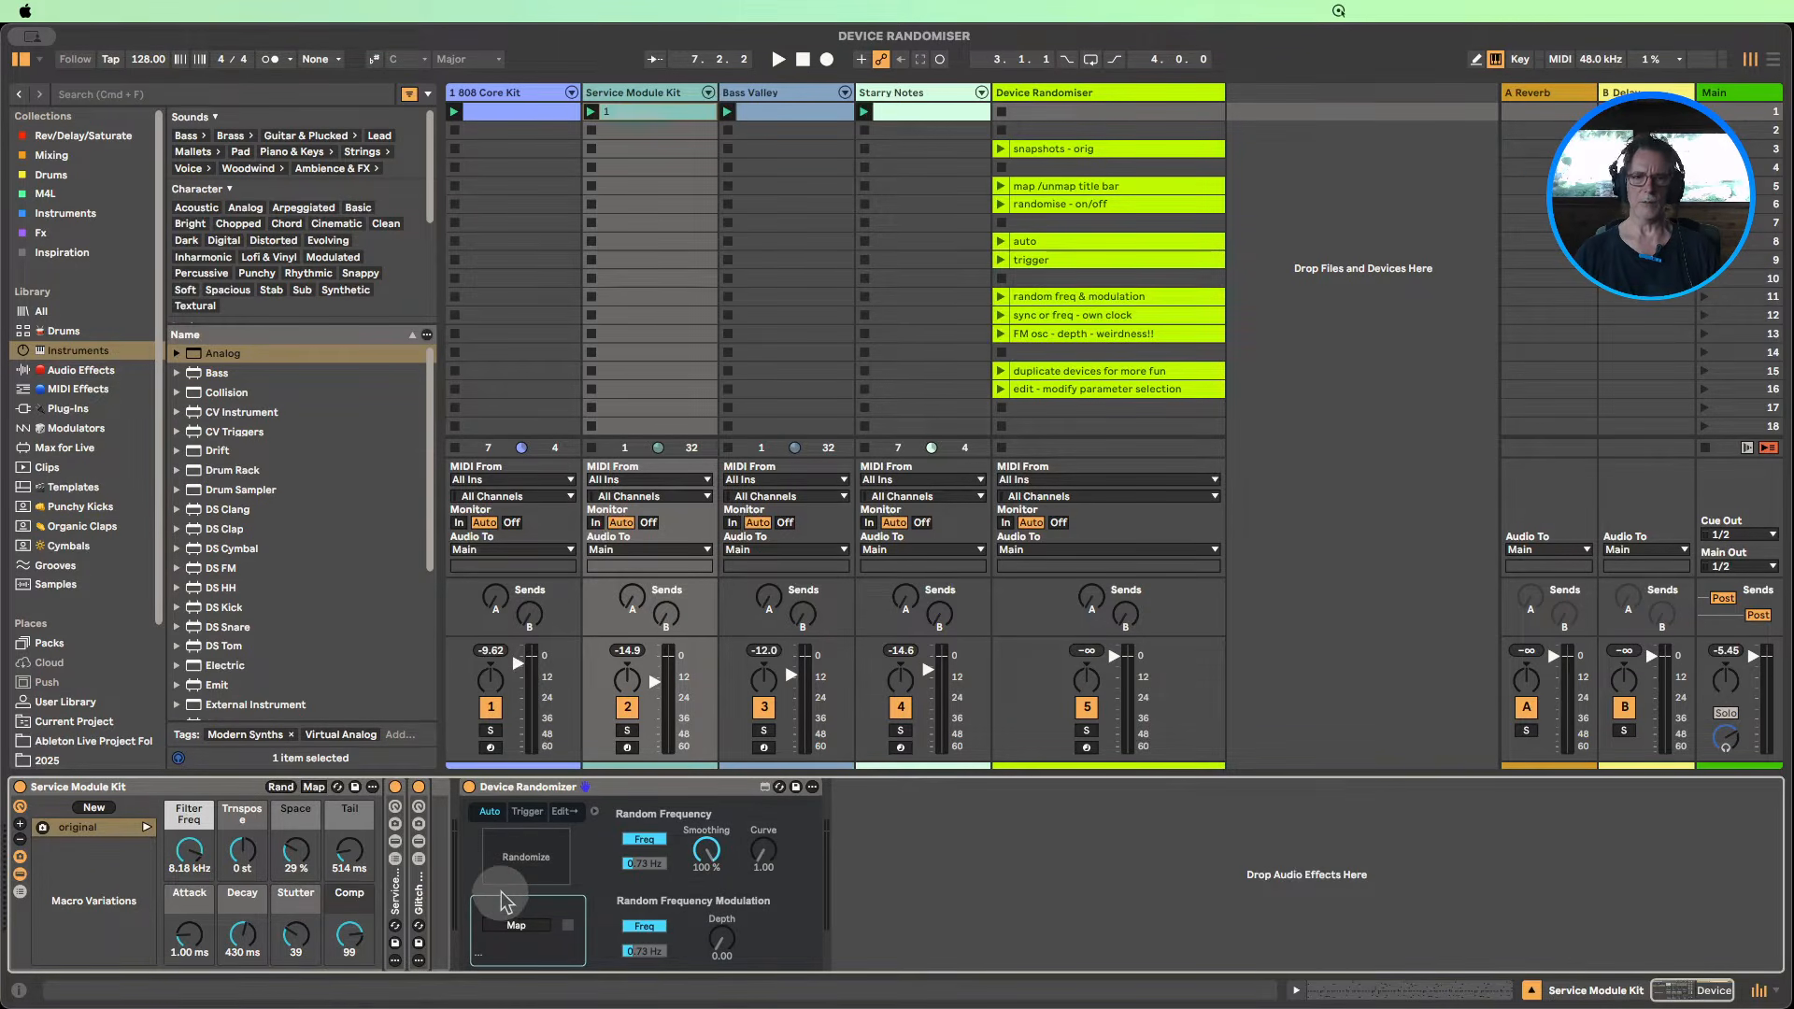
pyautogui.click(520, 811)
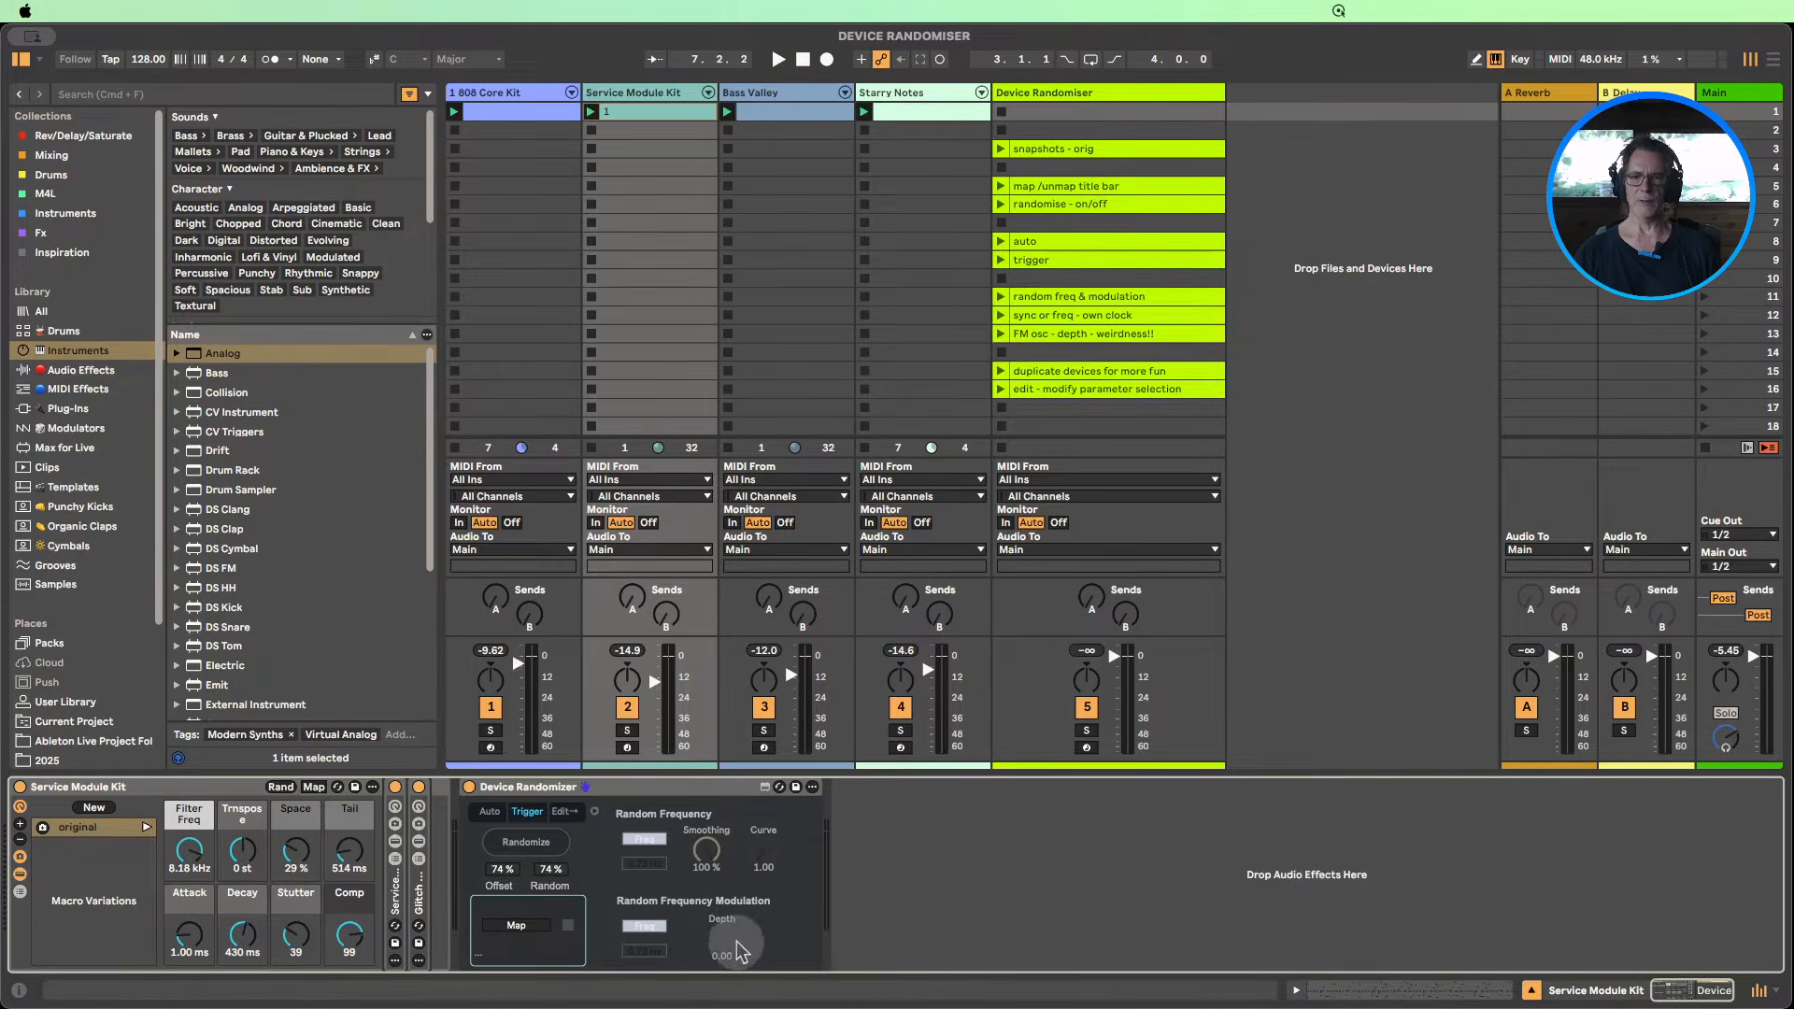
pyautogui.click(487, 811)
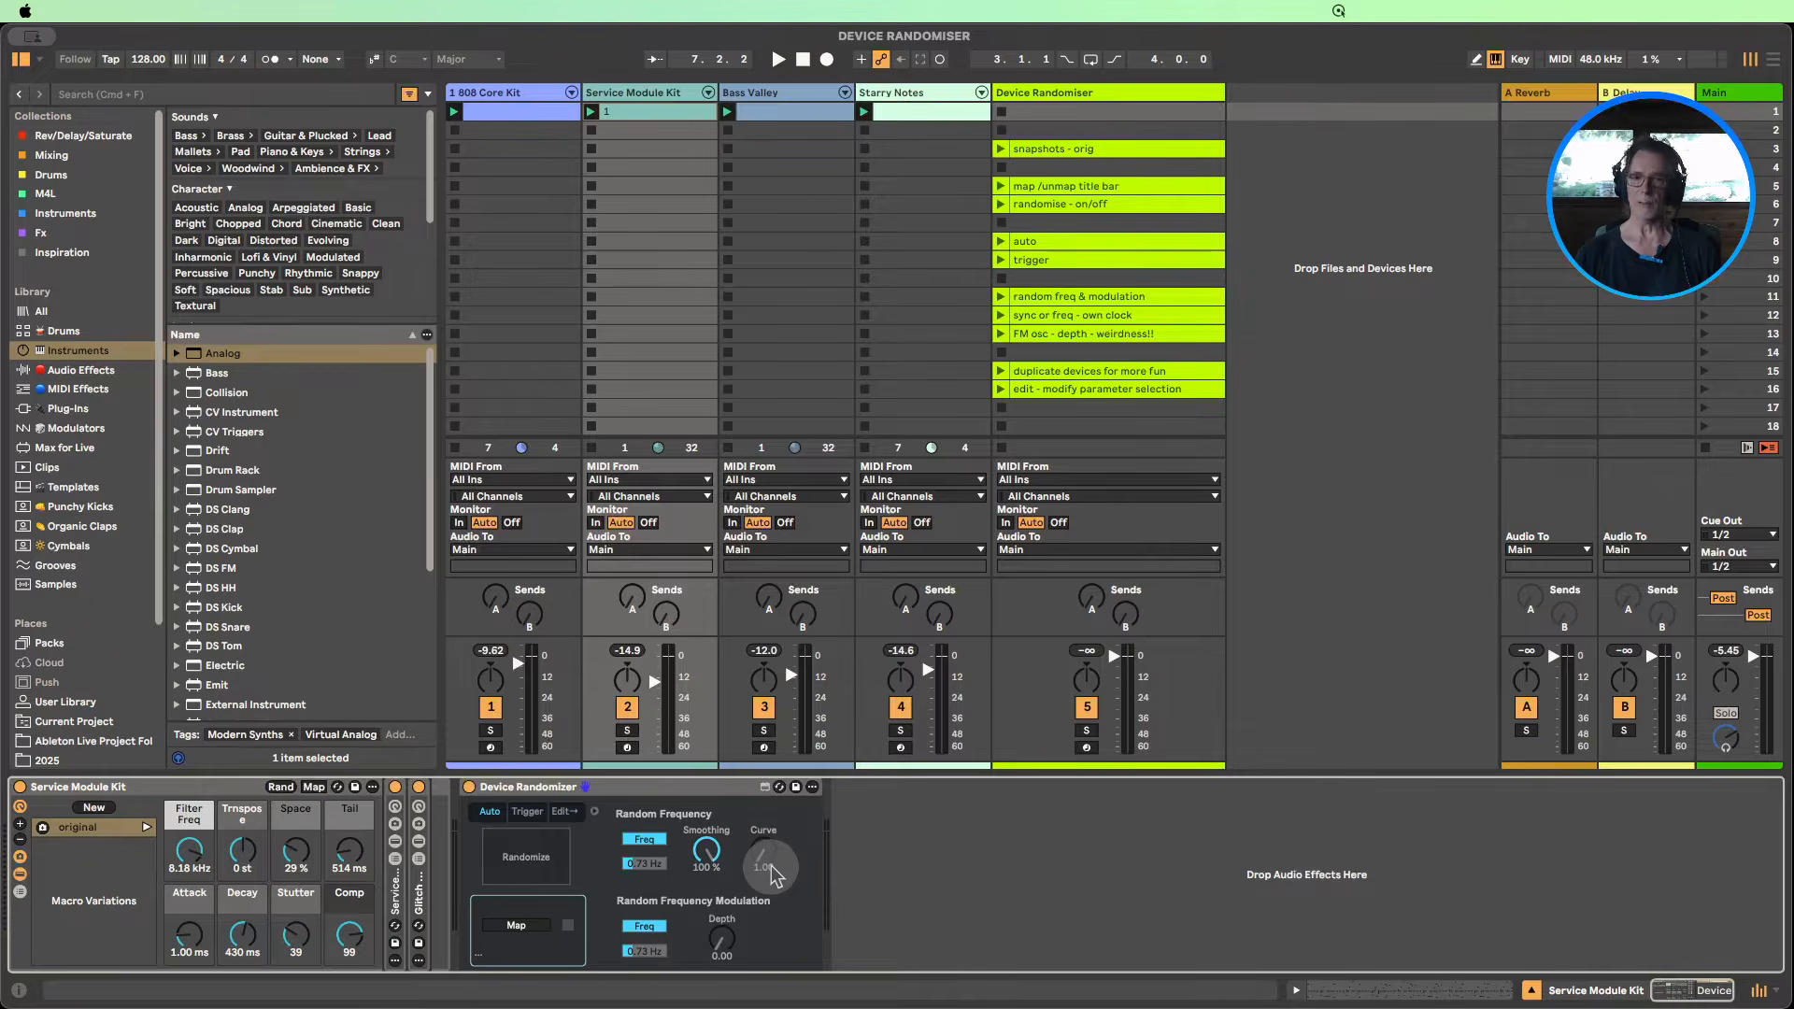
# Step: Try Random Frequency in Sync, return it to Freq, and try out the Curve control
pyautogui.click(644, 839)
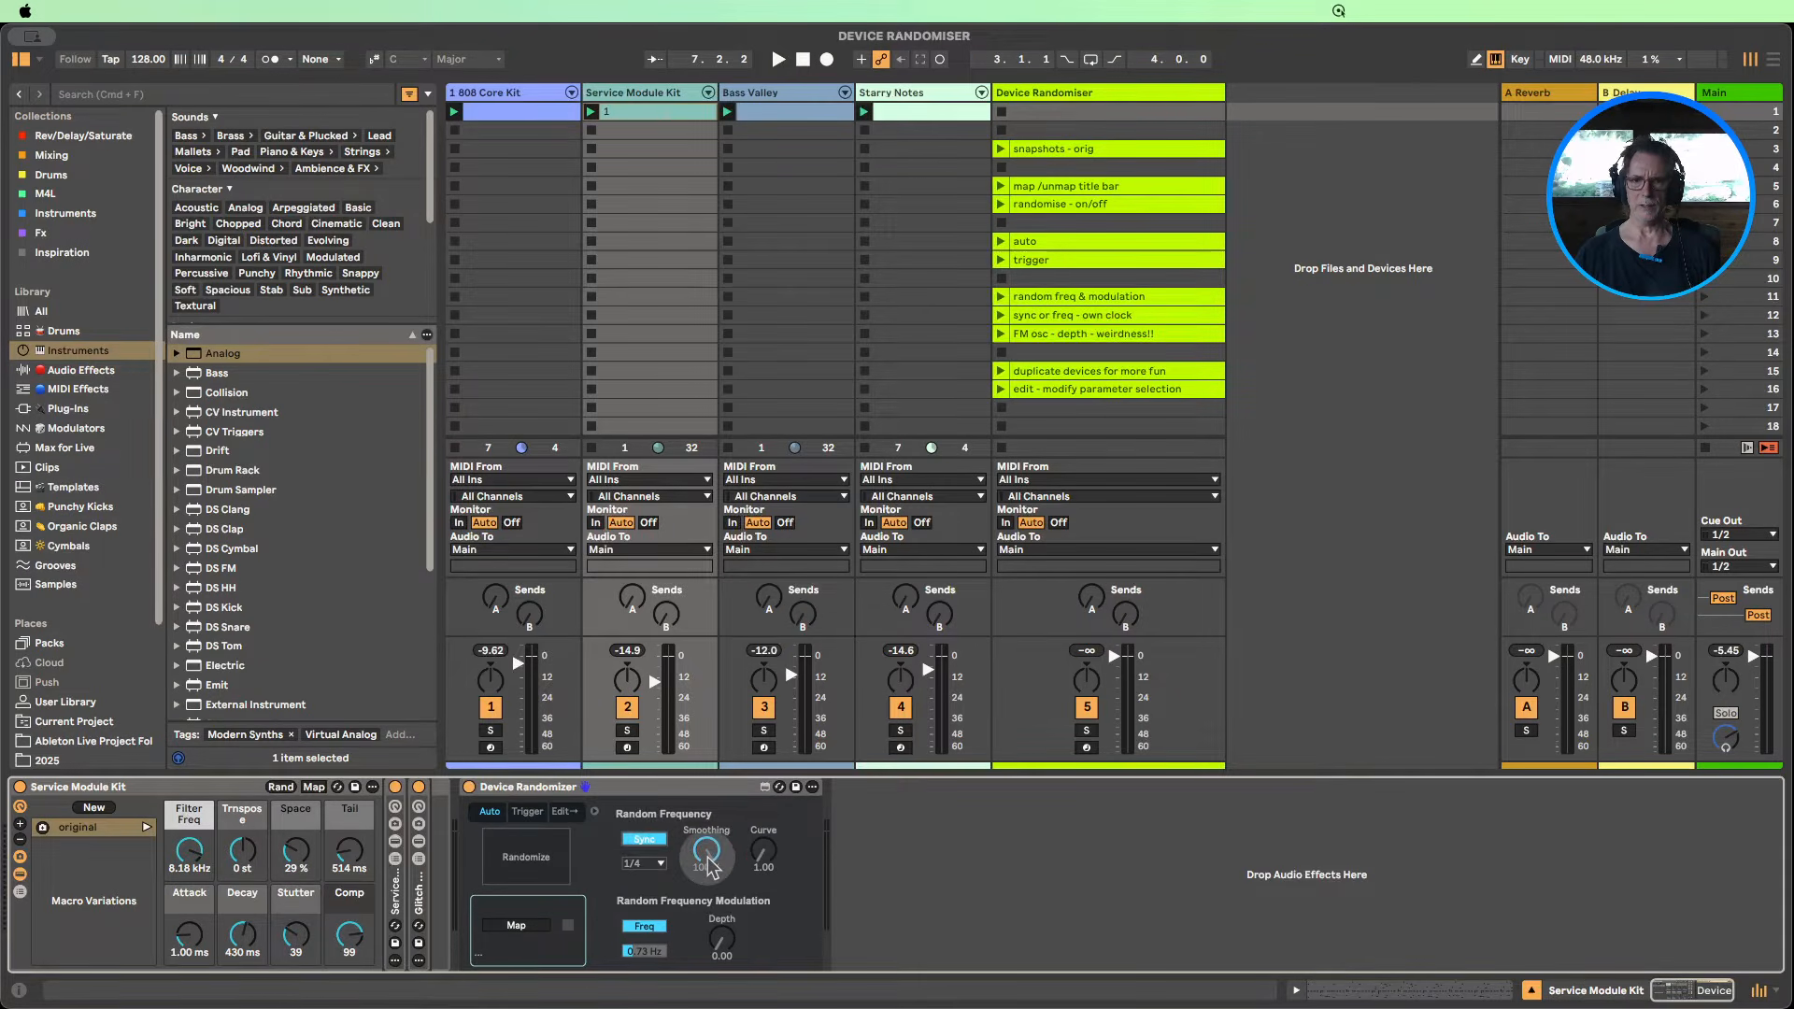
pyautogui.click(654, 840)
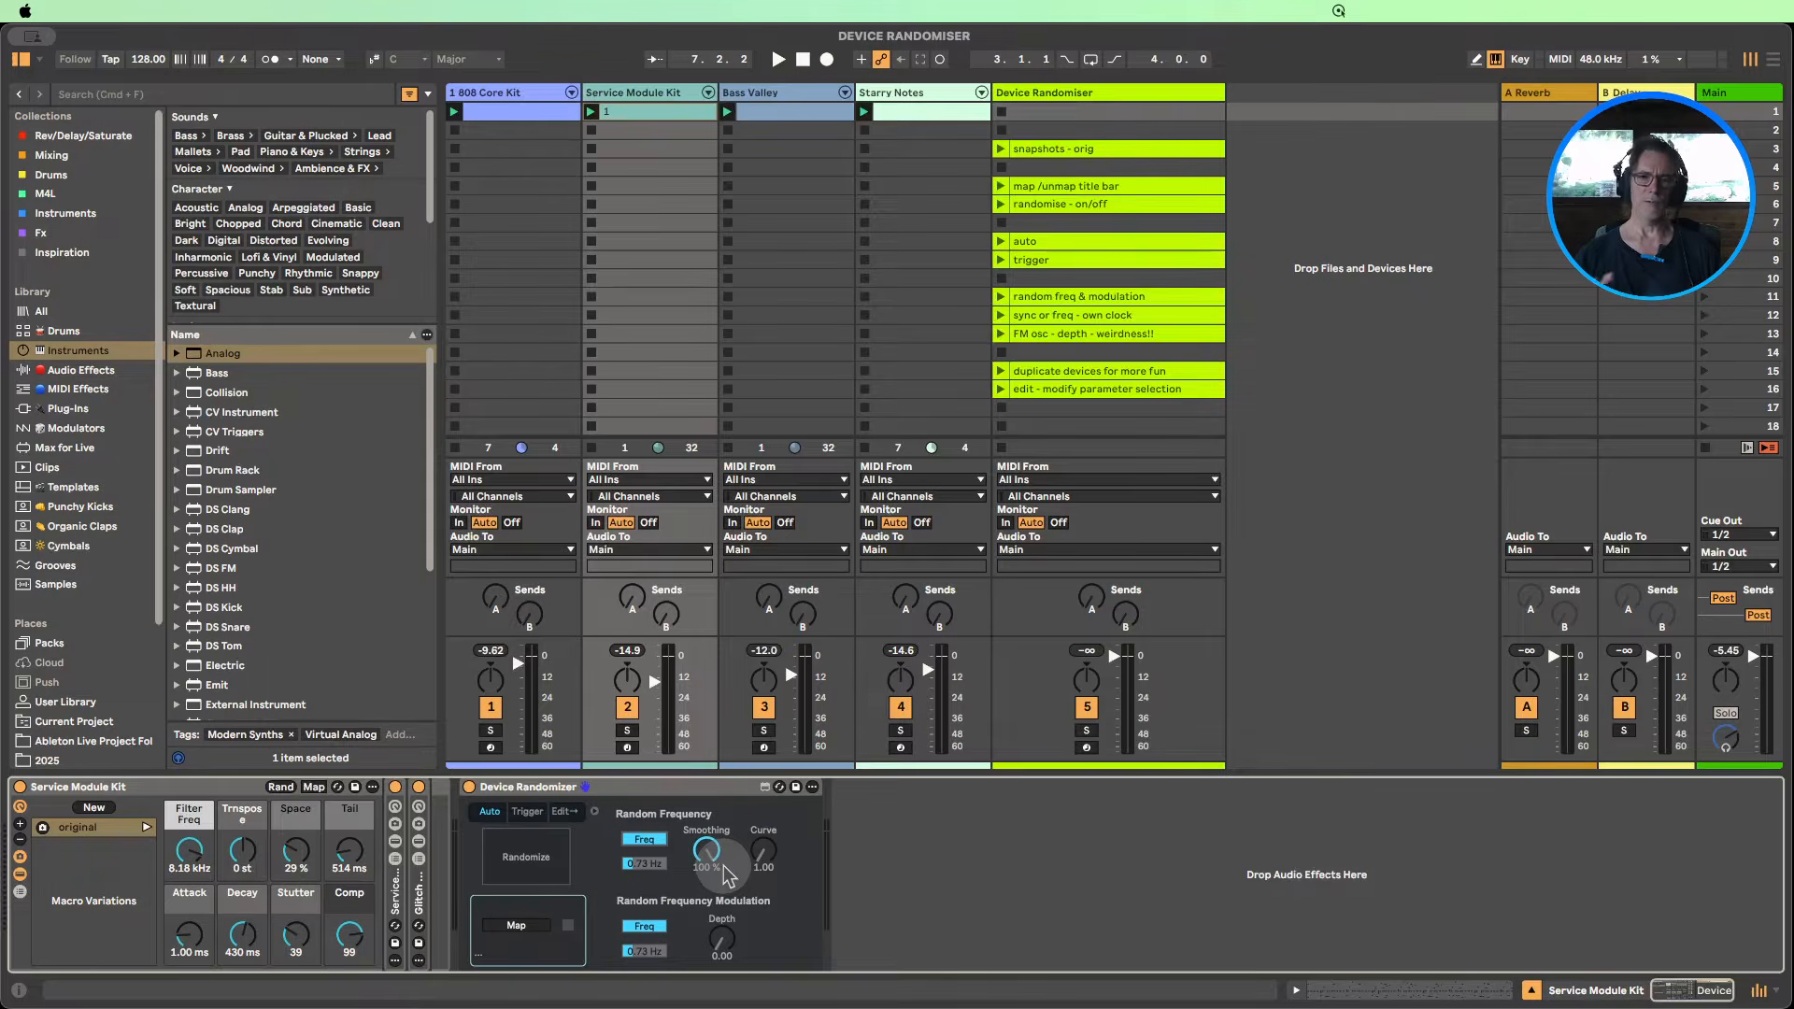
pyautogui.moveTo(761, 850); pyautogui.dragTo(763, 917)
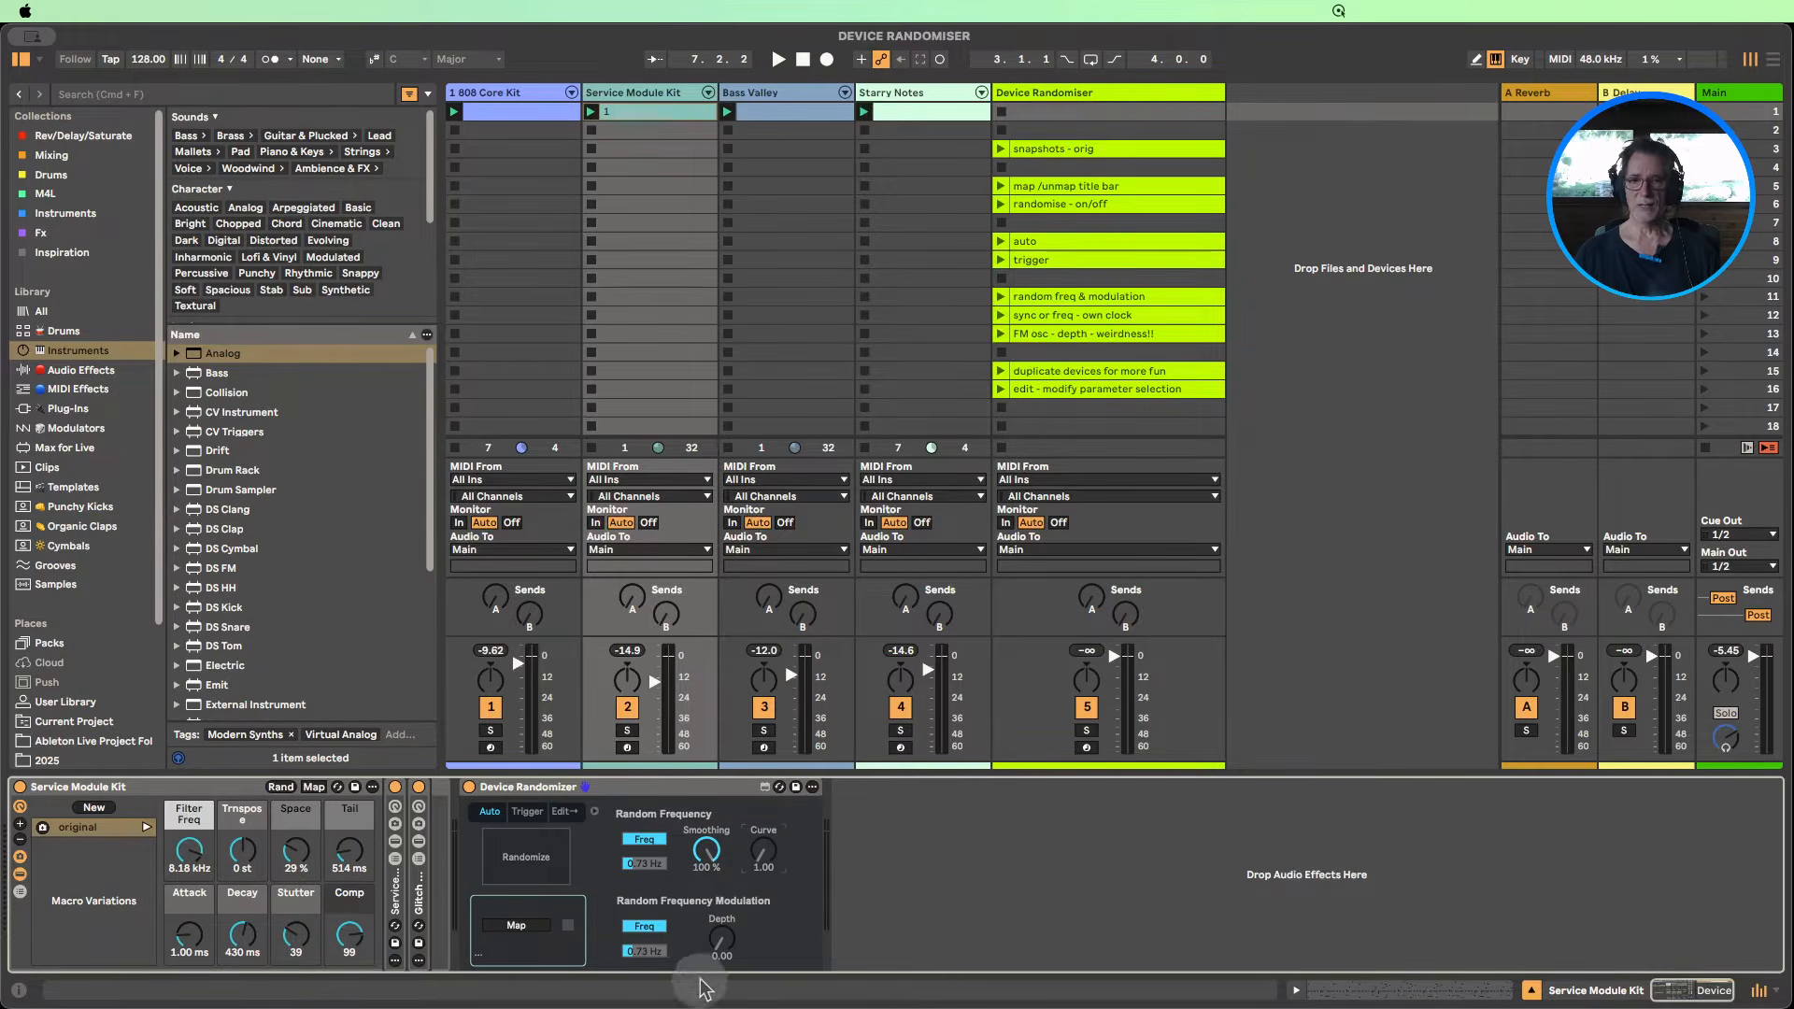
# Step: Try the Random Frequency Modulation's timing switch, then raise its Depth and bring it back to 0.00
pyautogui.click(647, 928)
pyautogui.click(646, 928)
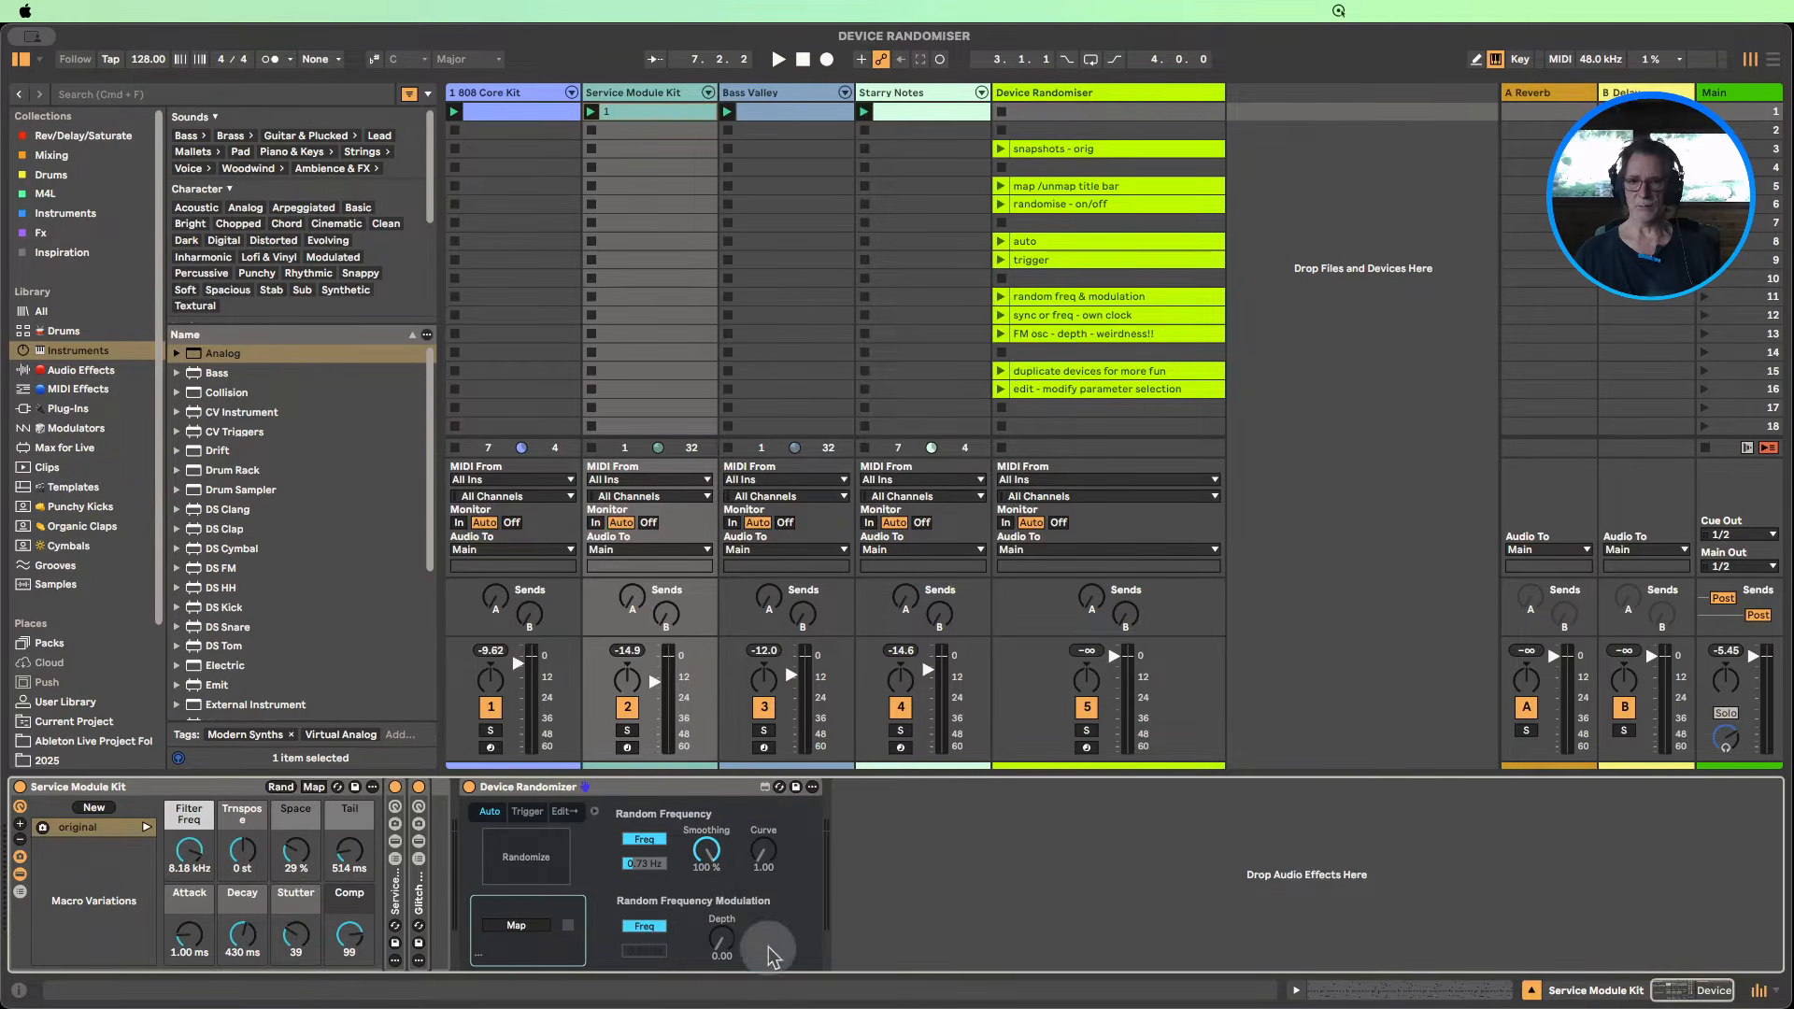
pyautogui.moveTo(741, 952); pyautogui.dragTo(728, 919)
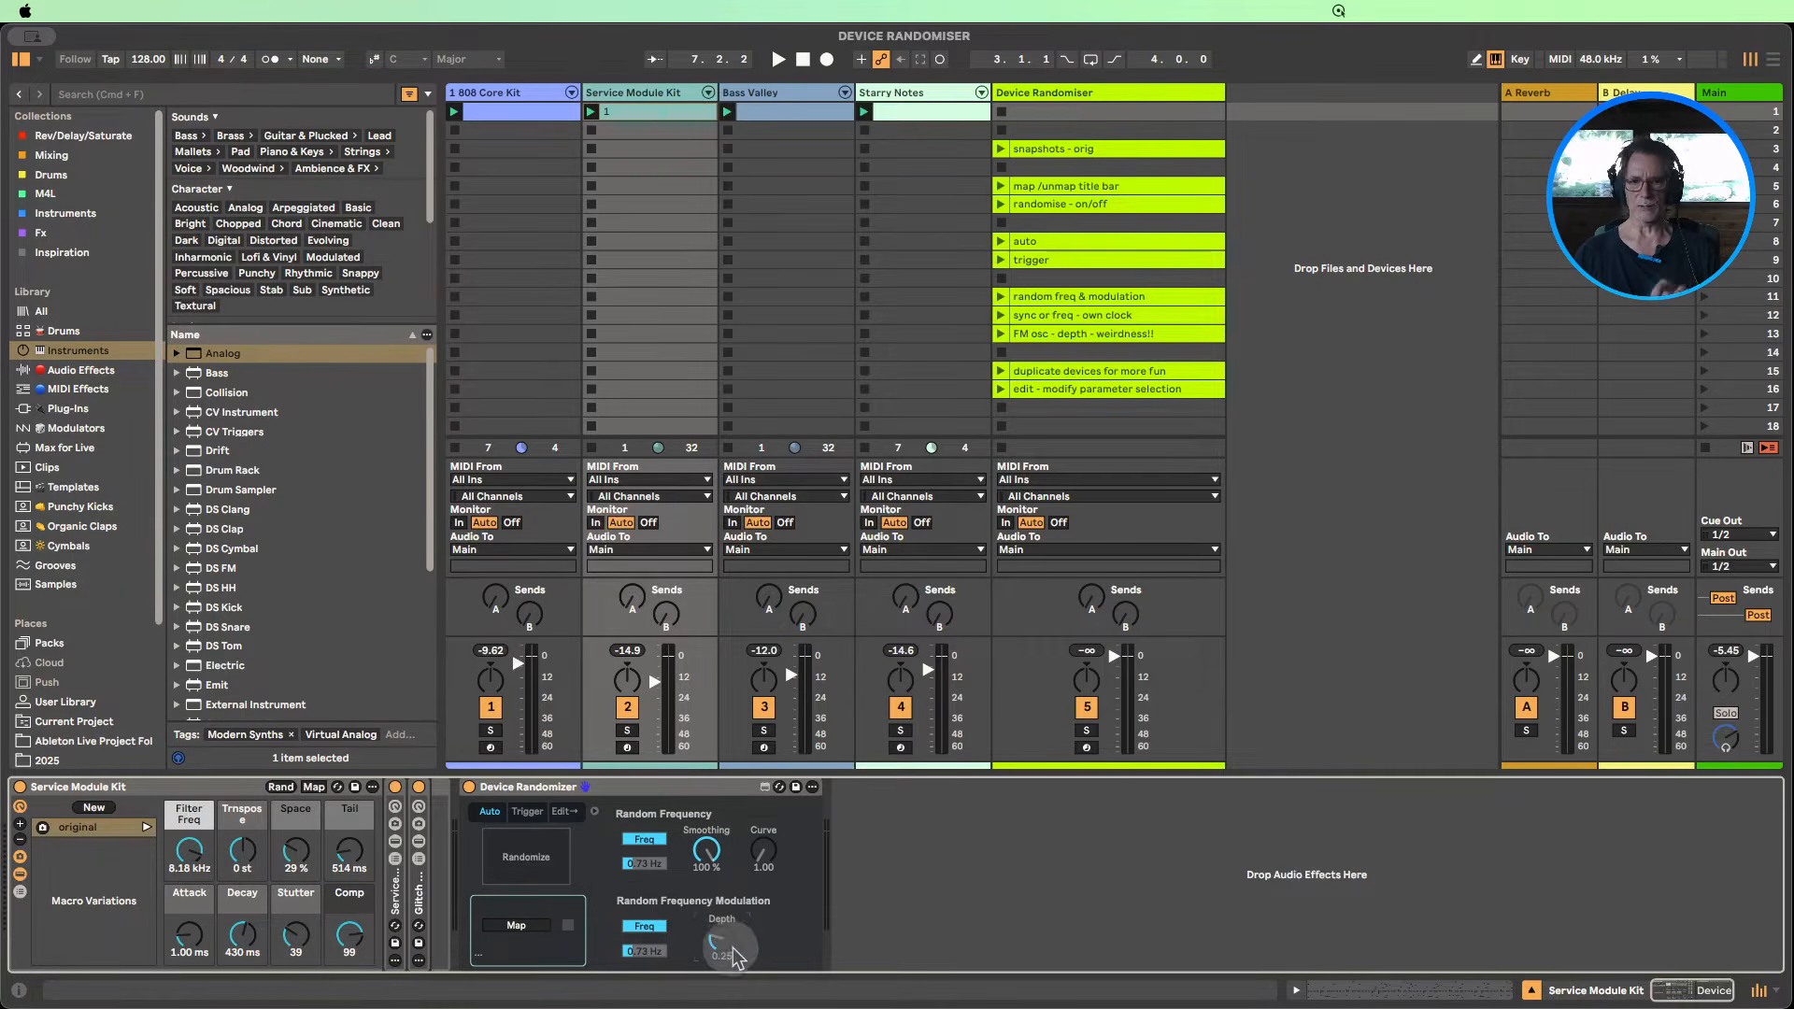
pyautogui.moveTo(728, 946); pyautogui.dragTo(725, 990)
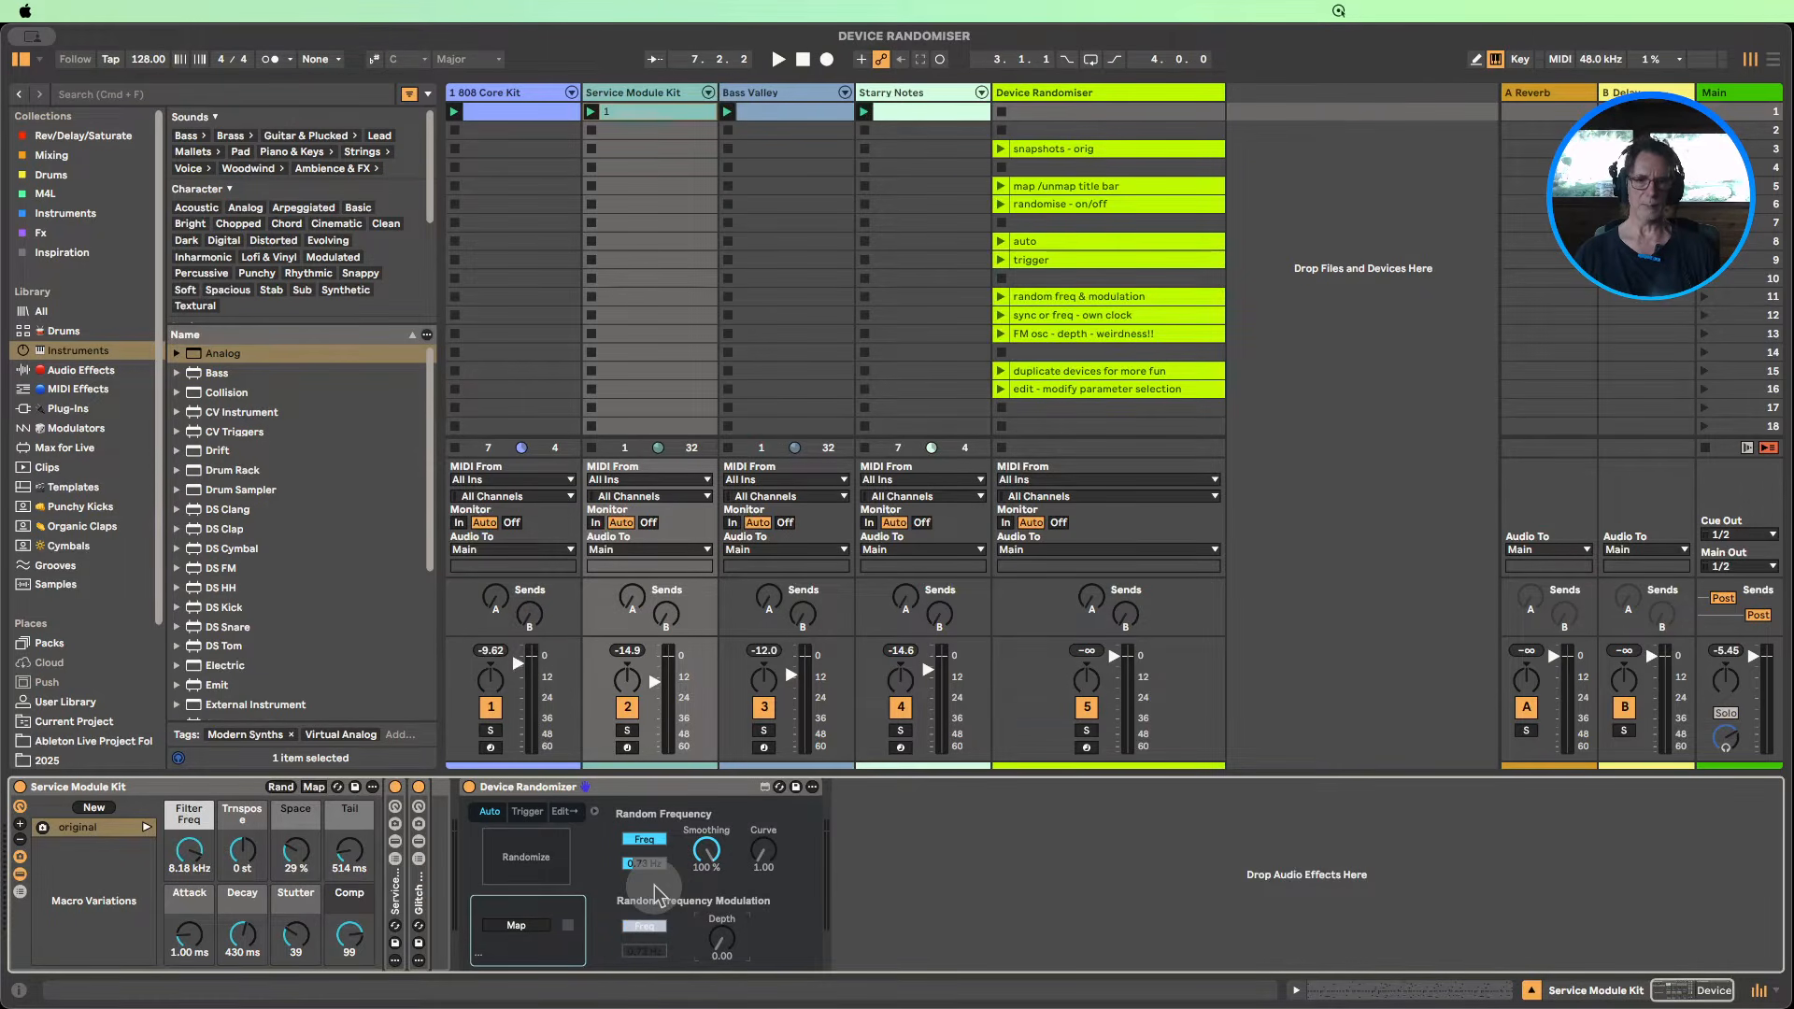
# Step: Fire Randomize once in Trigger mode, then return to Auto mode and reset the modulation Depth to 0.00
pyautogui.click(527, 811)
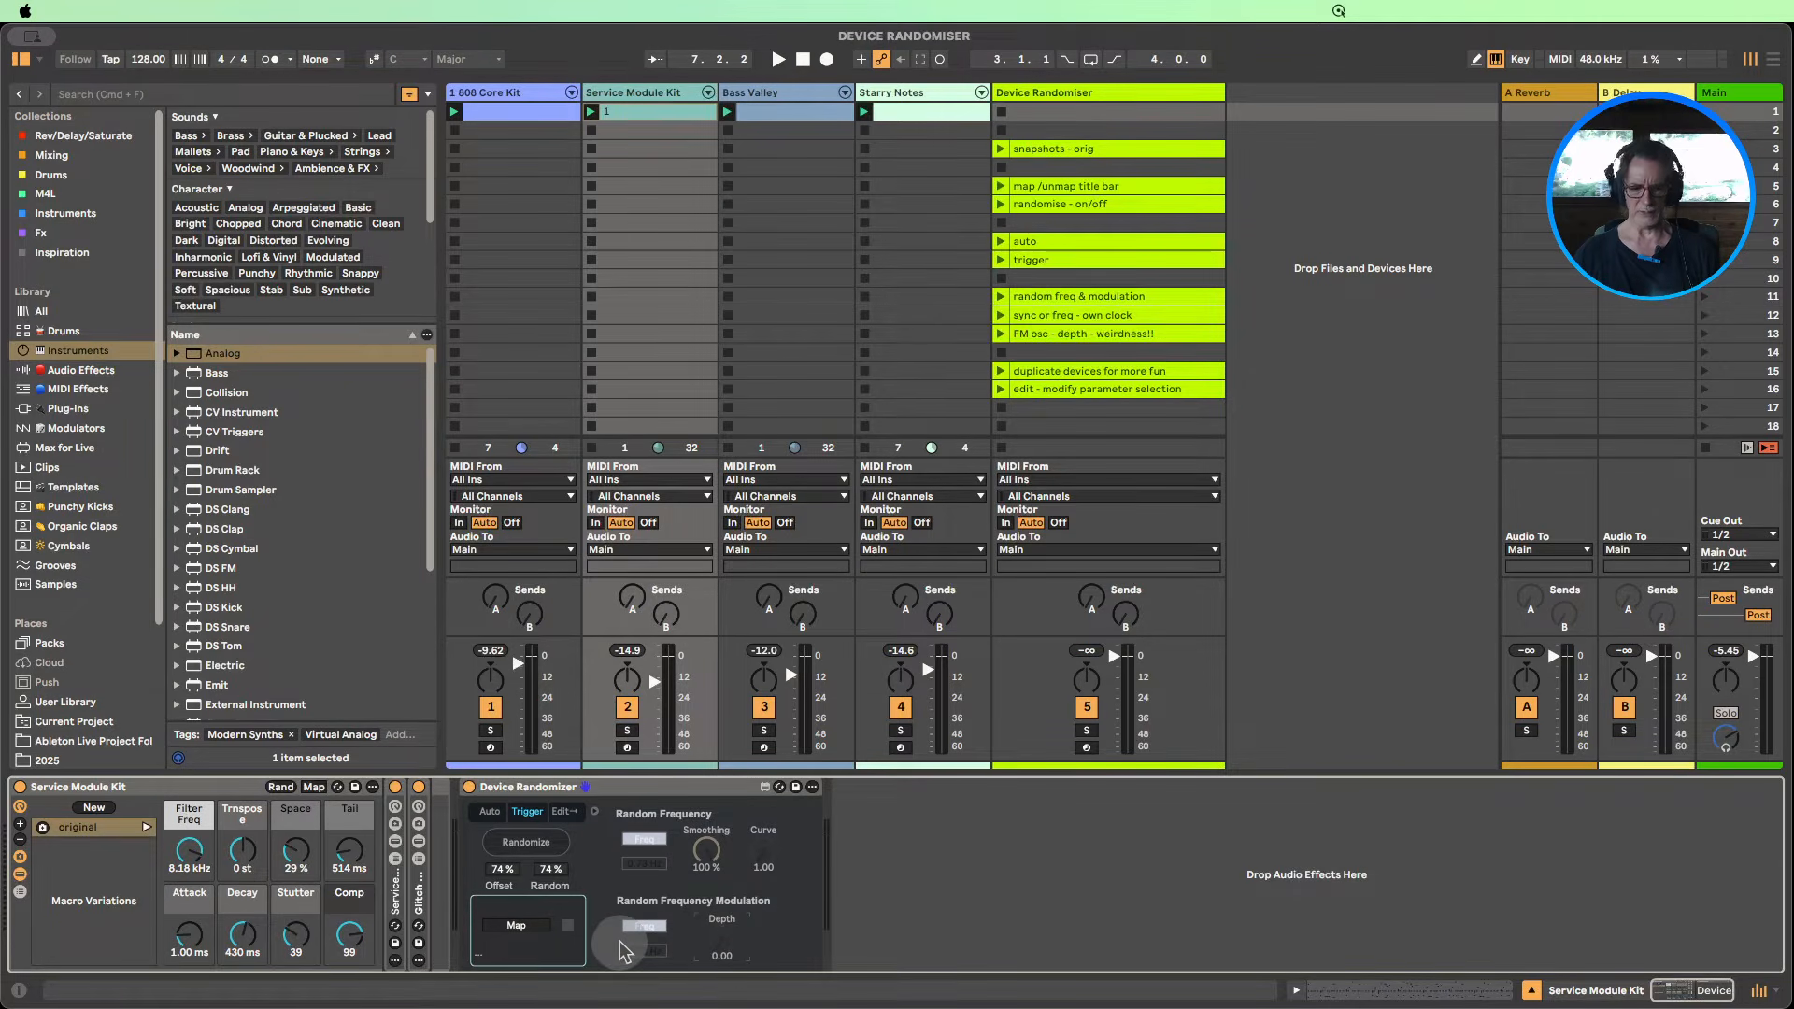
pyautogui.click(527, 845)
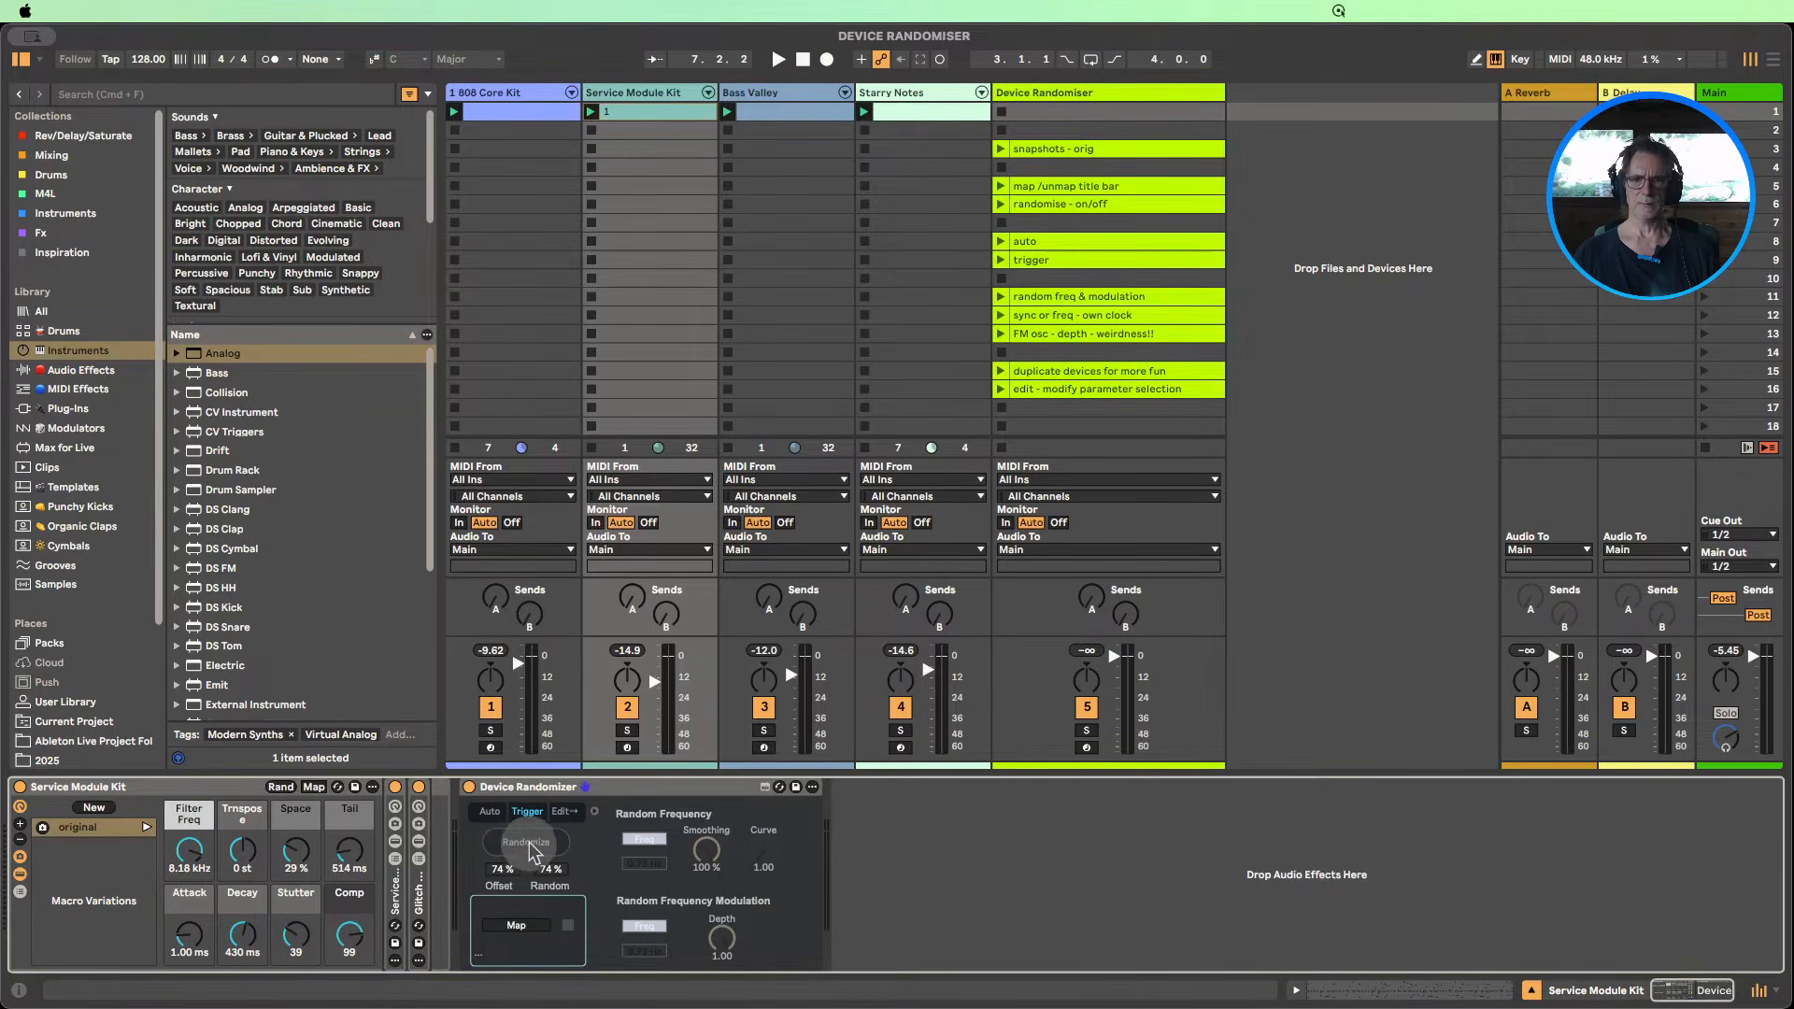
pyautogui.click(488, 812)
pyautogui.doubleClick(721, 931)
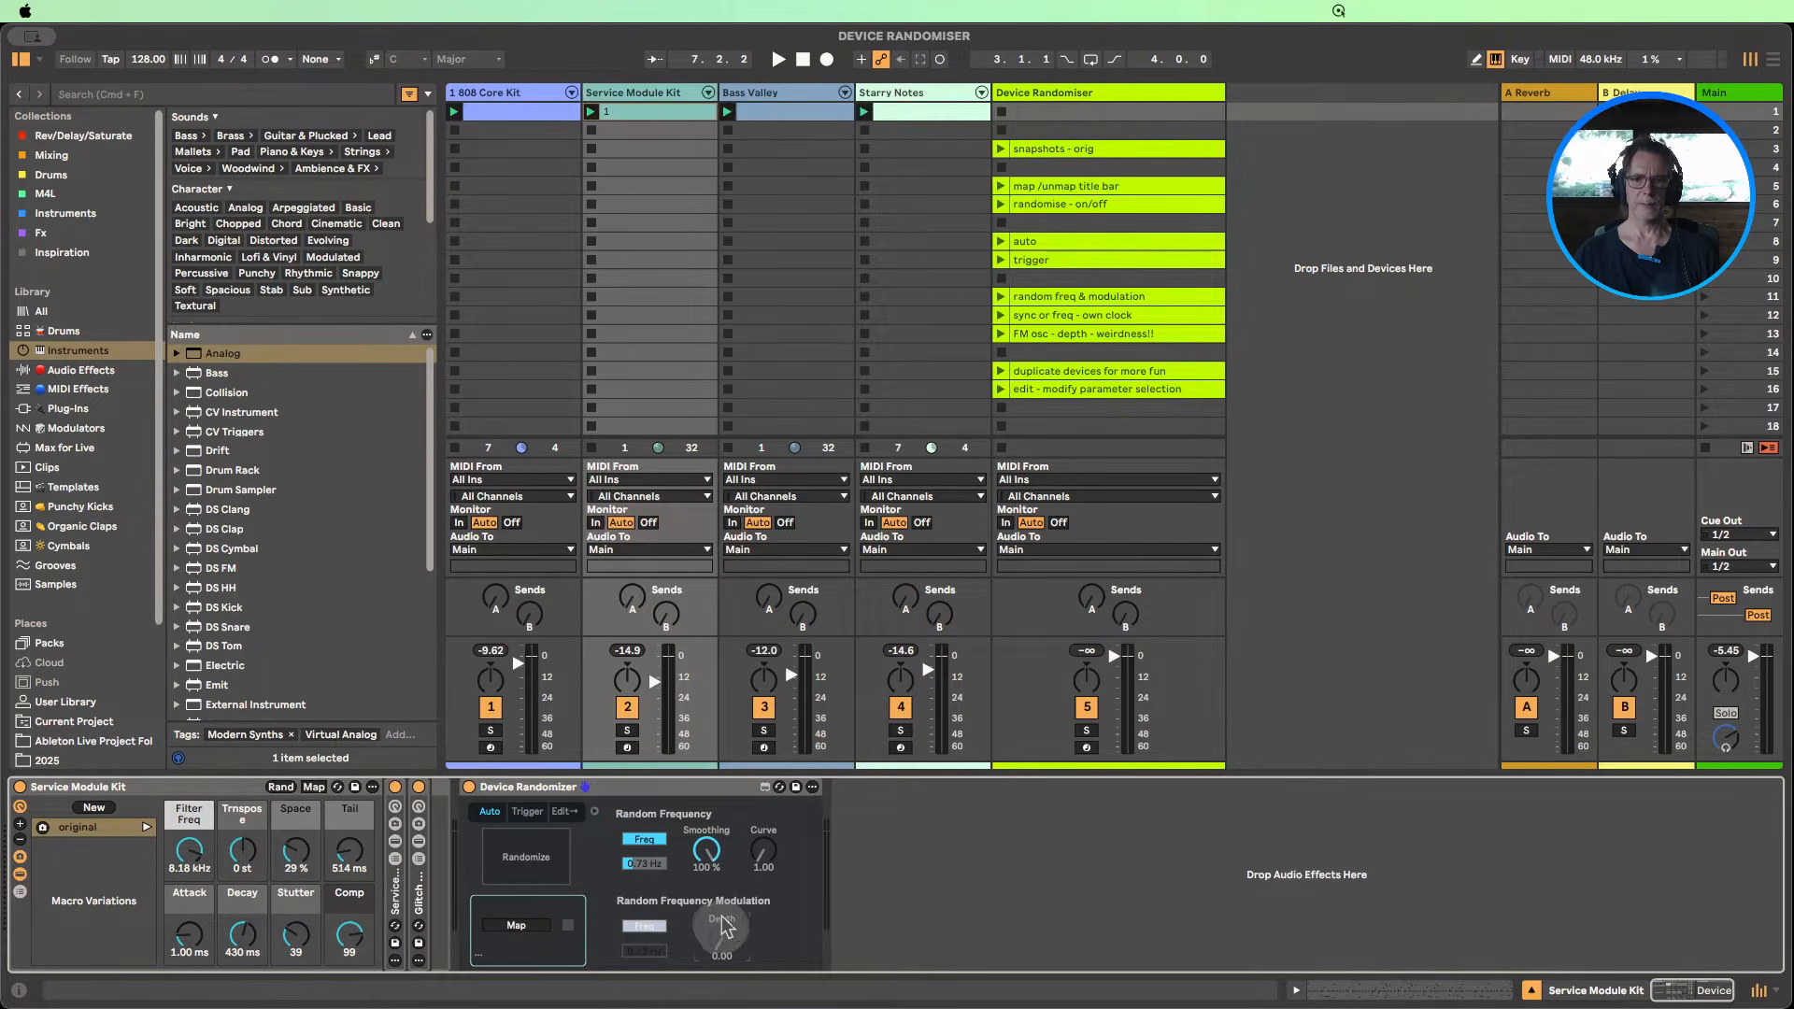
# Step: Try Random Frequency Modulation in Sync, return it to Freq, and adjust its rate before resetting it to 0.73 Hz
pyautogui.click(644, 927)
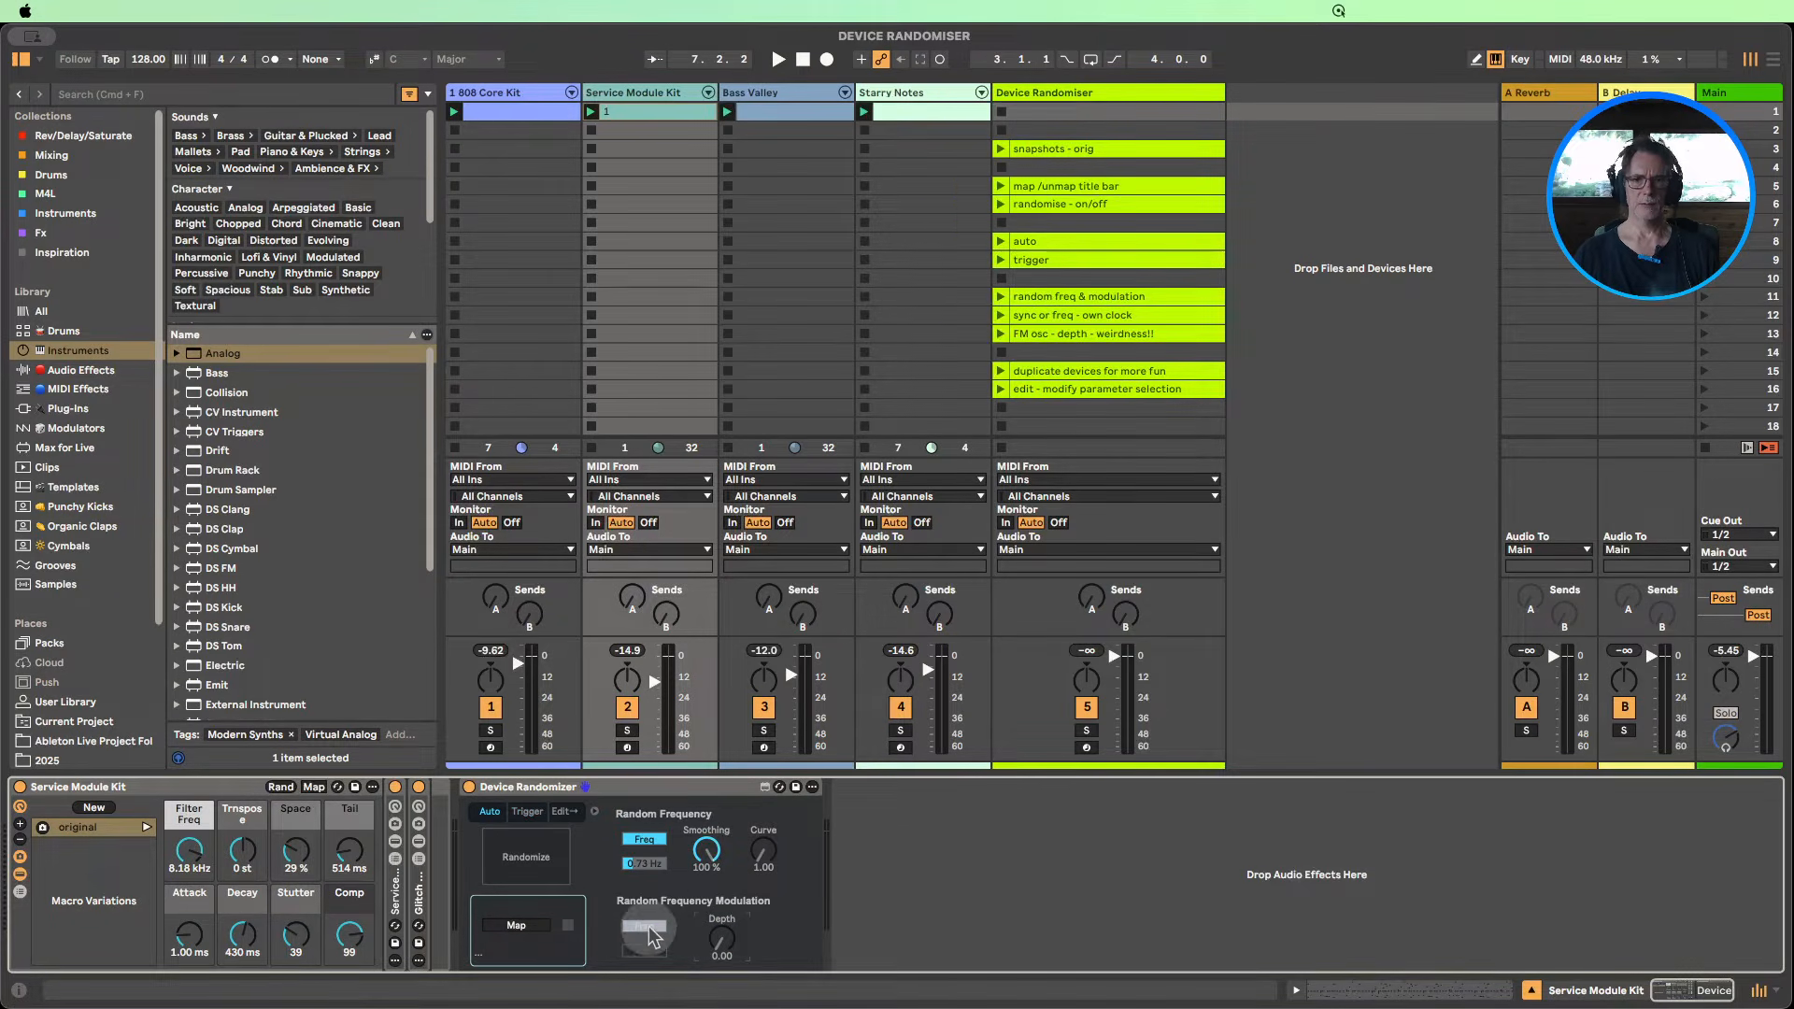
pyautogui.click(525, 814)
pyautogui.click(491, 814)
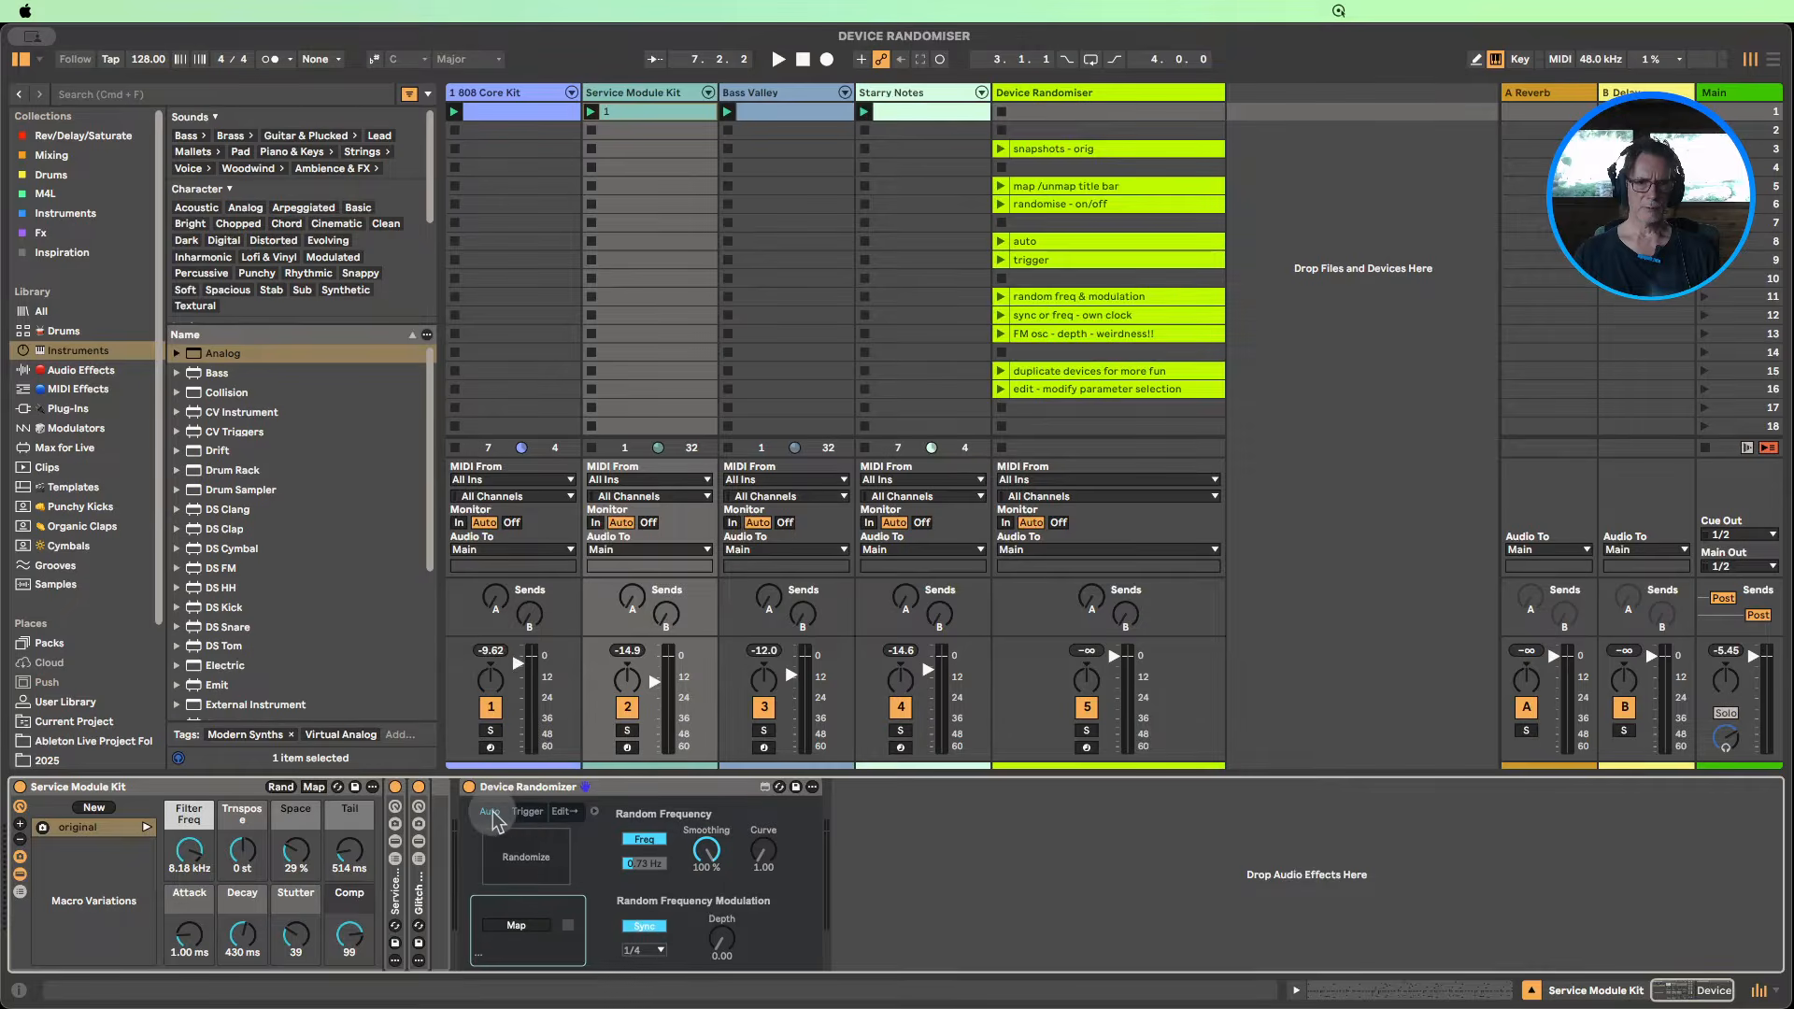
pyautogui.click(644, 926)
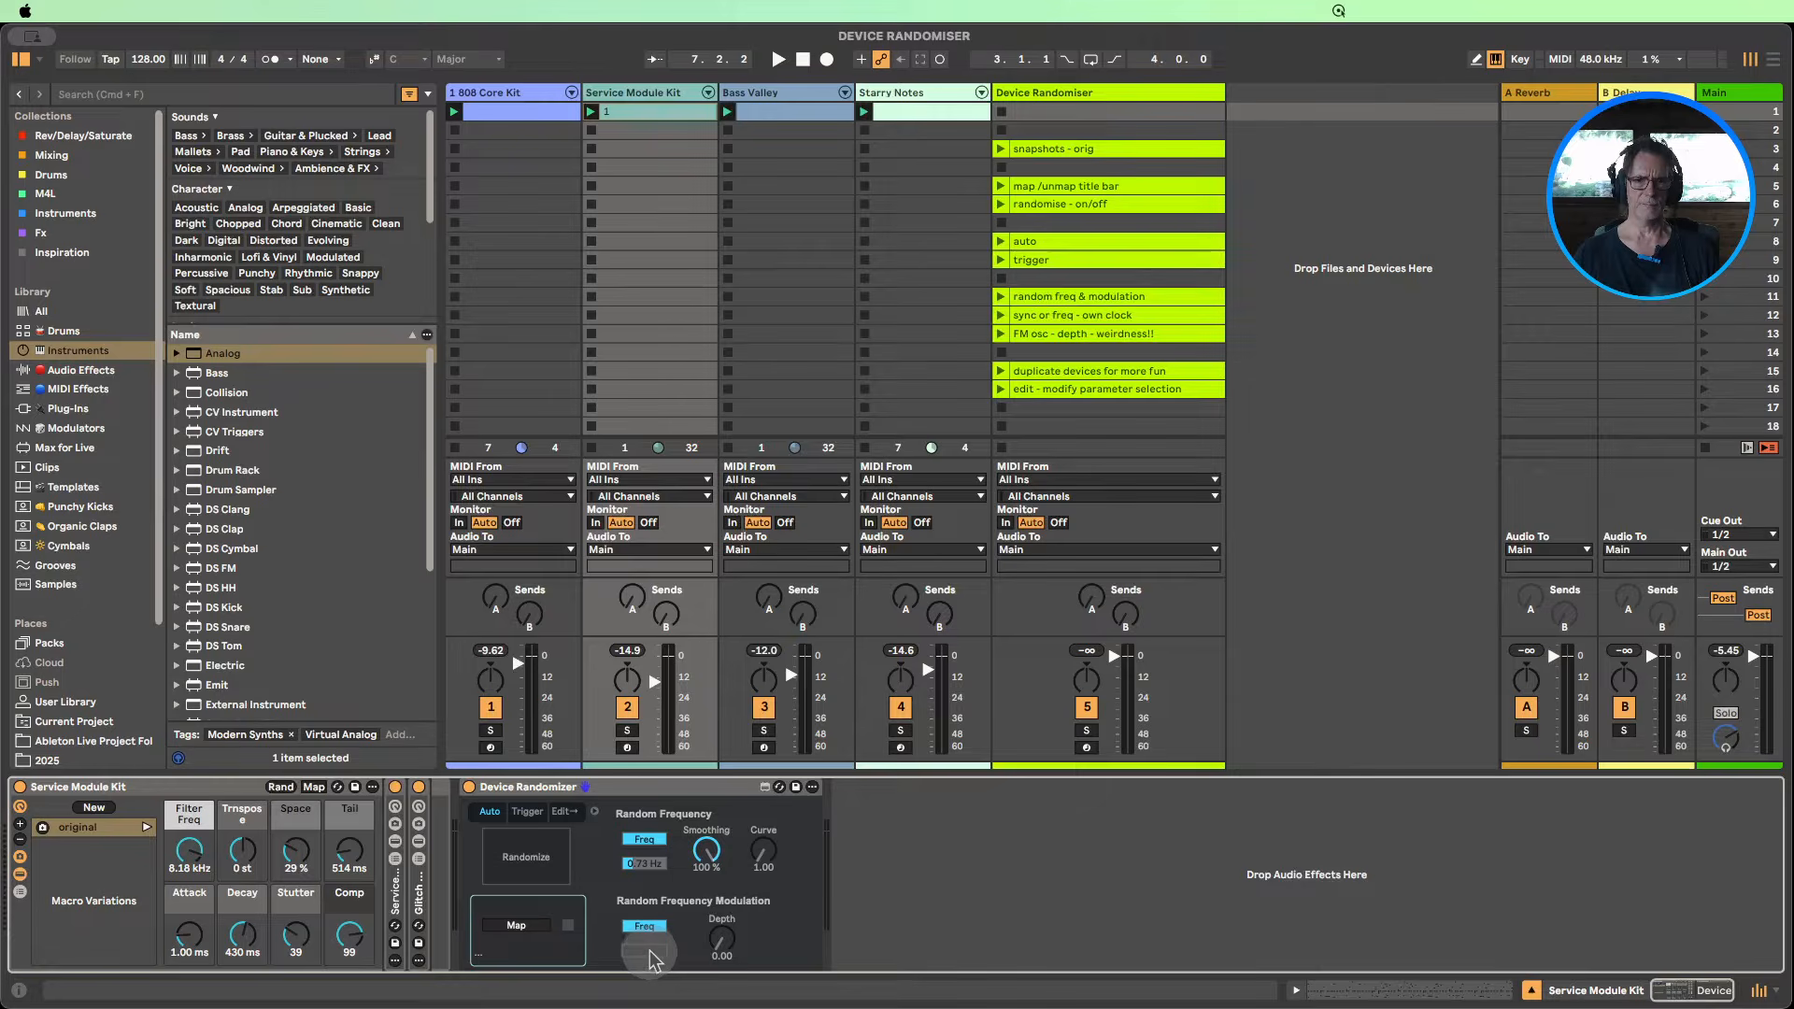
pyautogui.moveTo(651, 952); pyautogui.dragTo(717, 985)
pyautogui.doubleClick(645, 951)
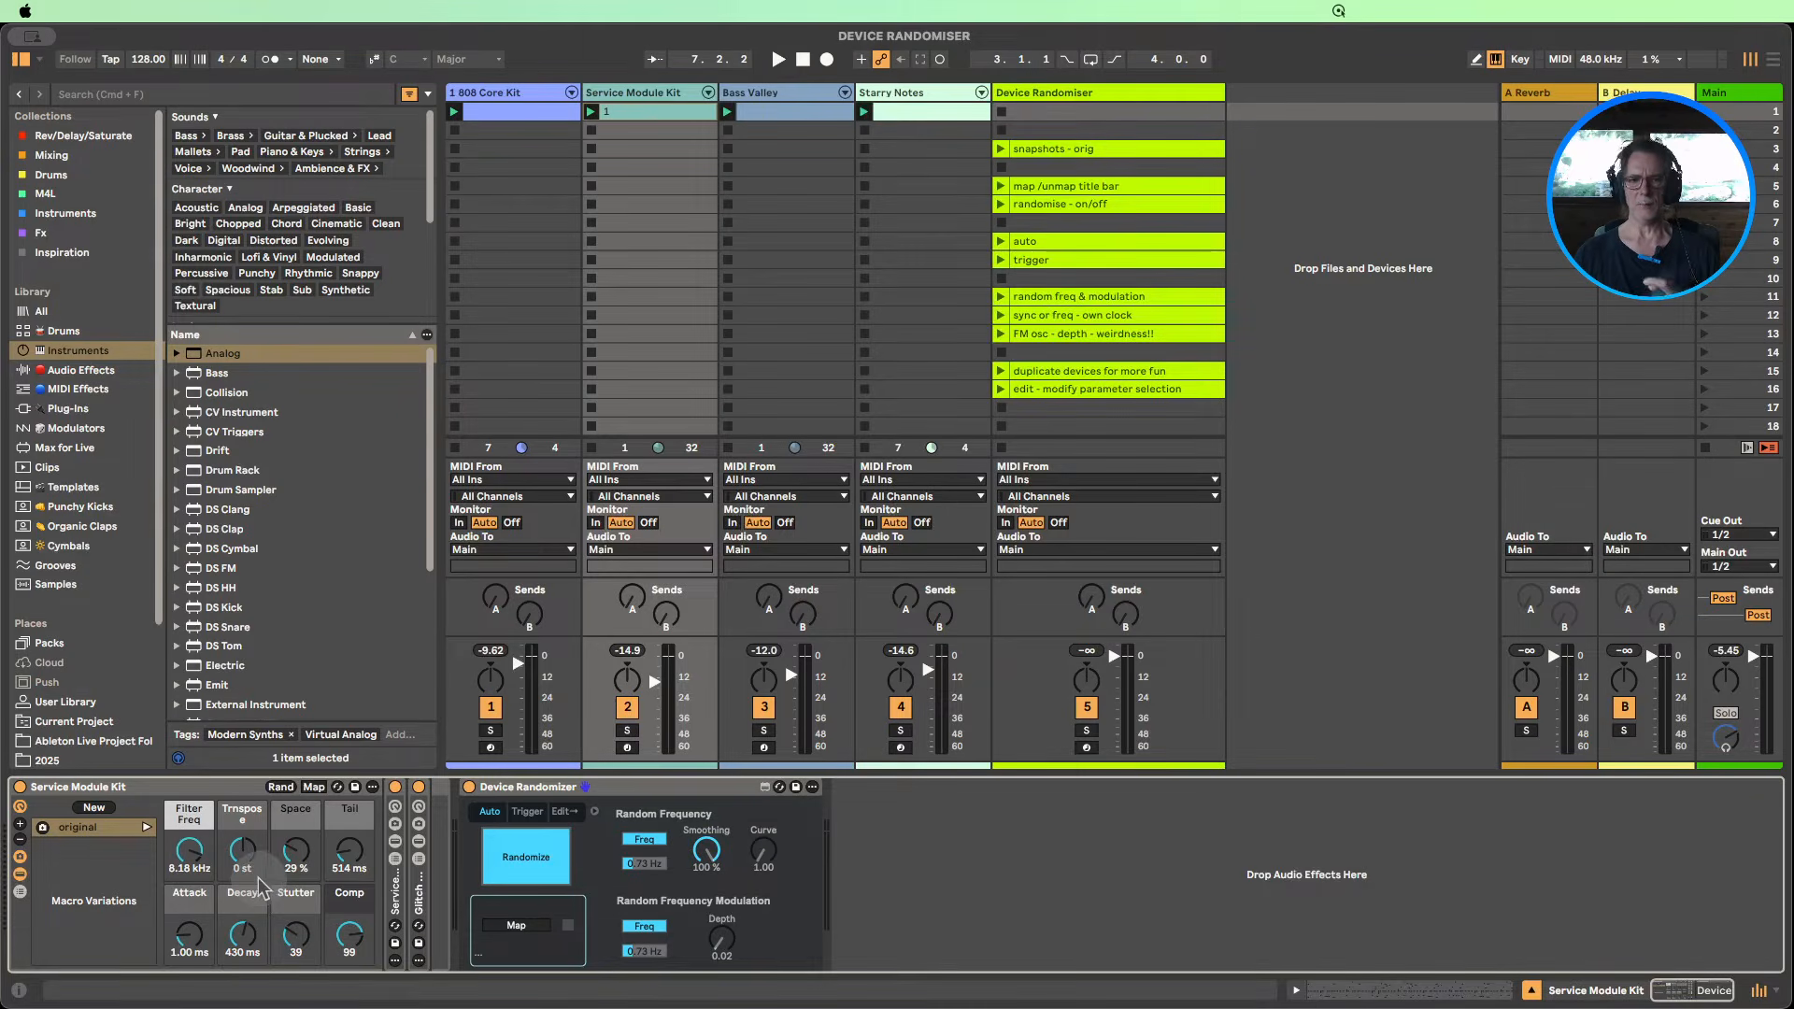
# Step: Map the Device Randomizer to the Service Module Kit rack and review its editable parameter list down to Macro 16
pyautogui.click(515, 925)
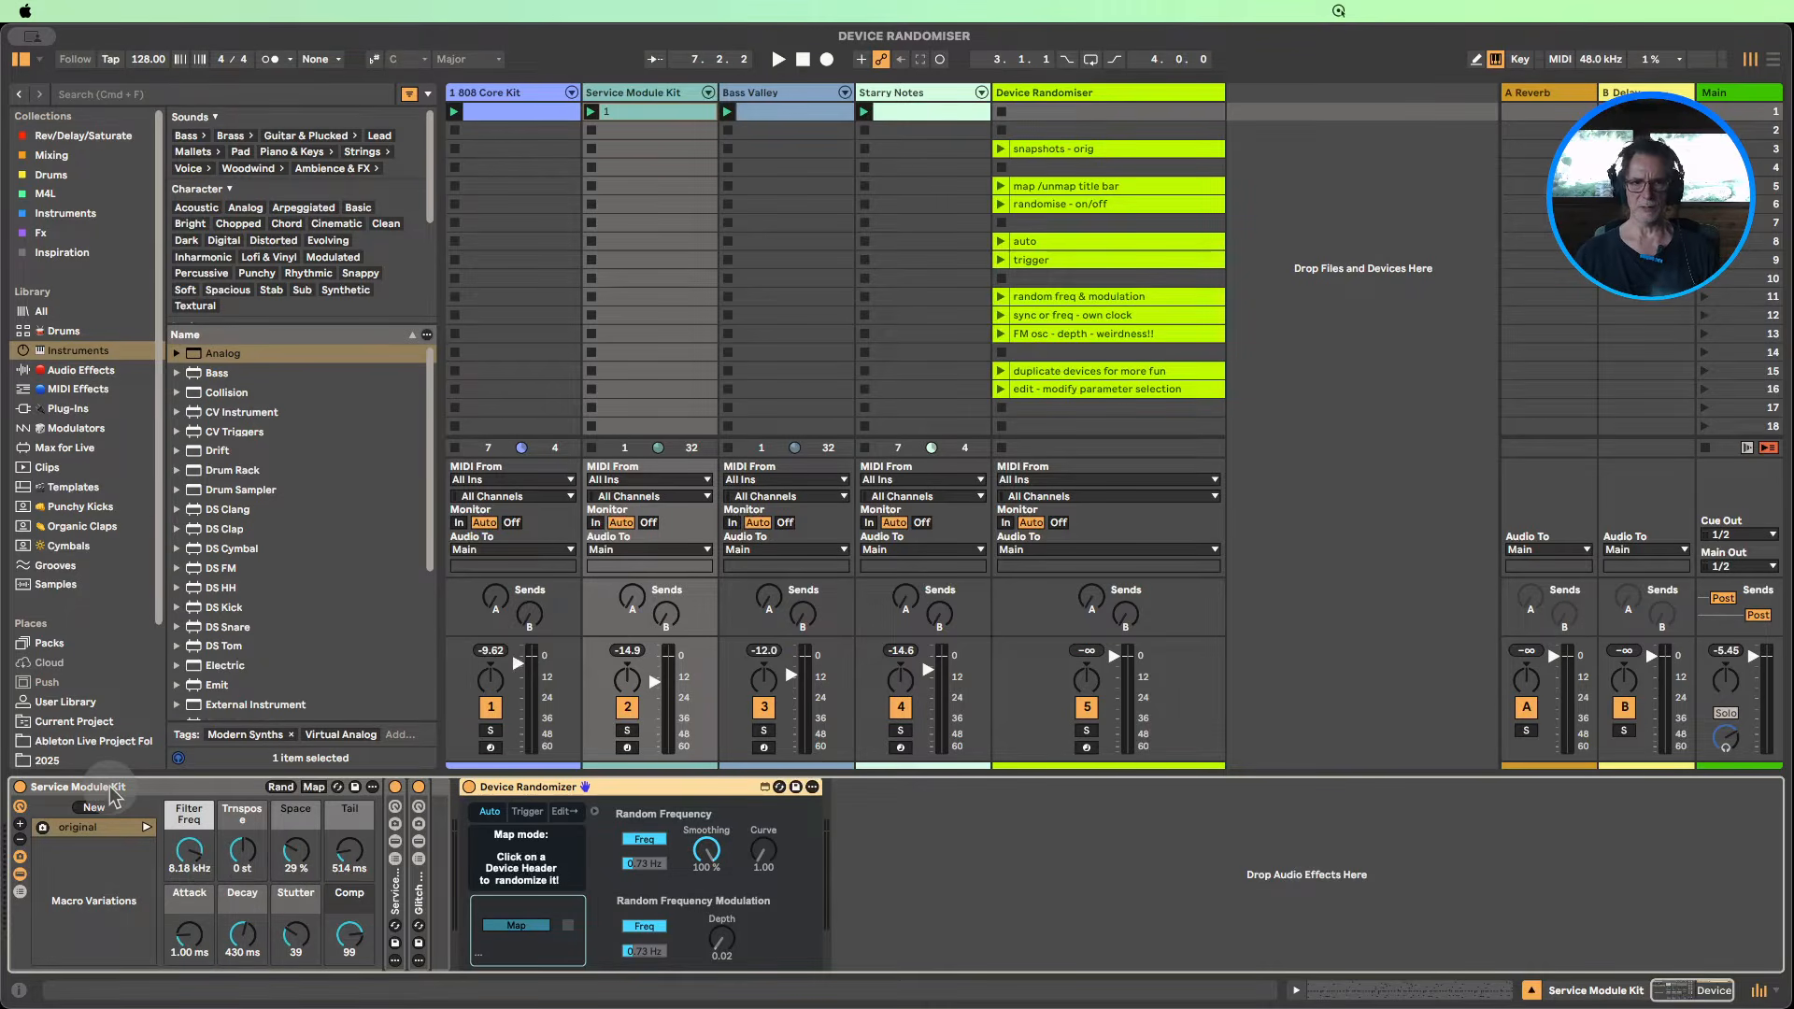
pyautogui.click(72, 791)
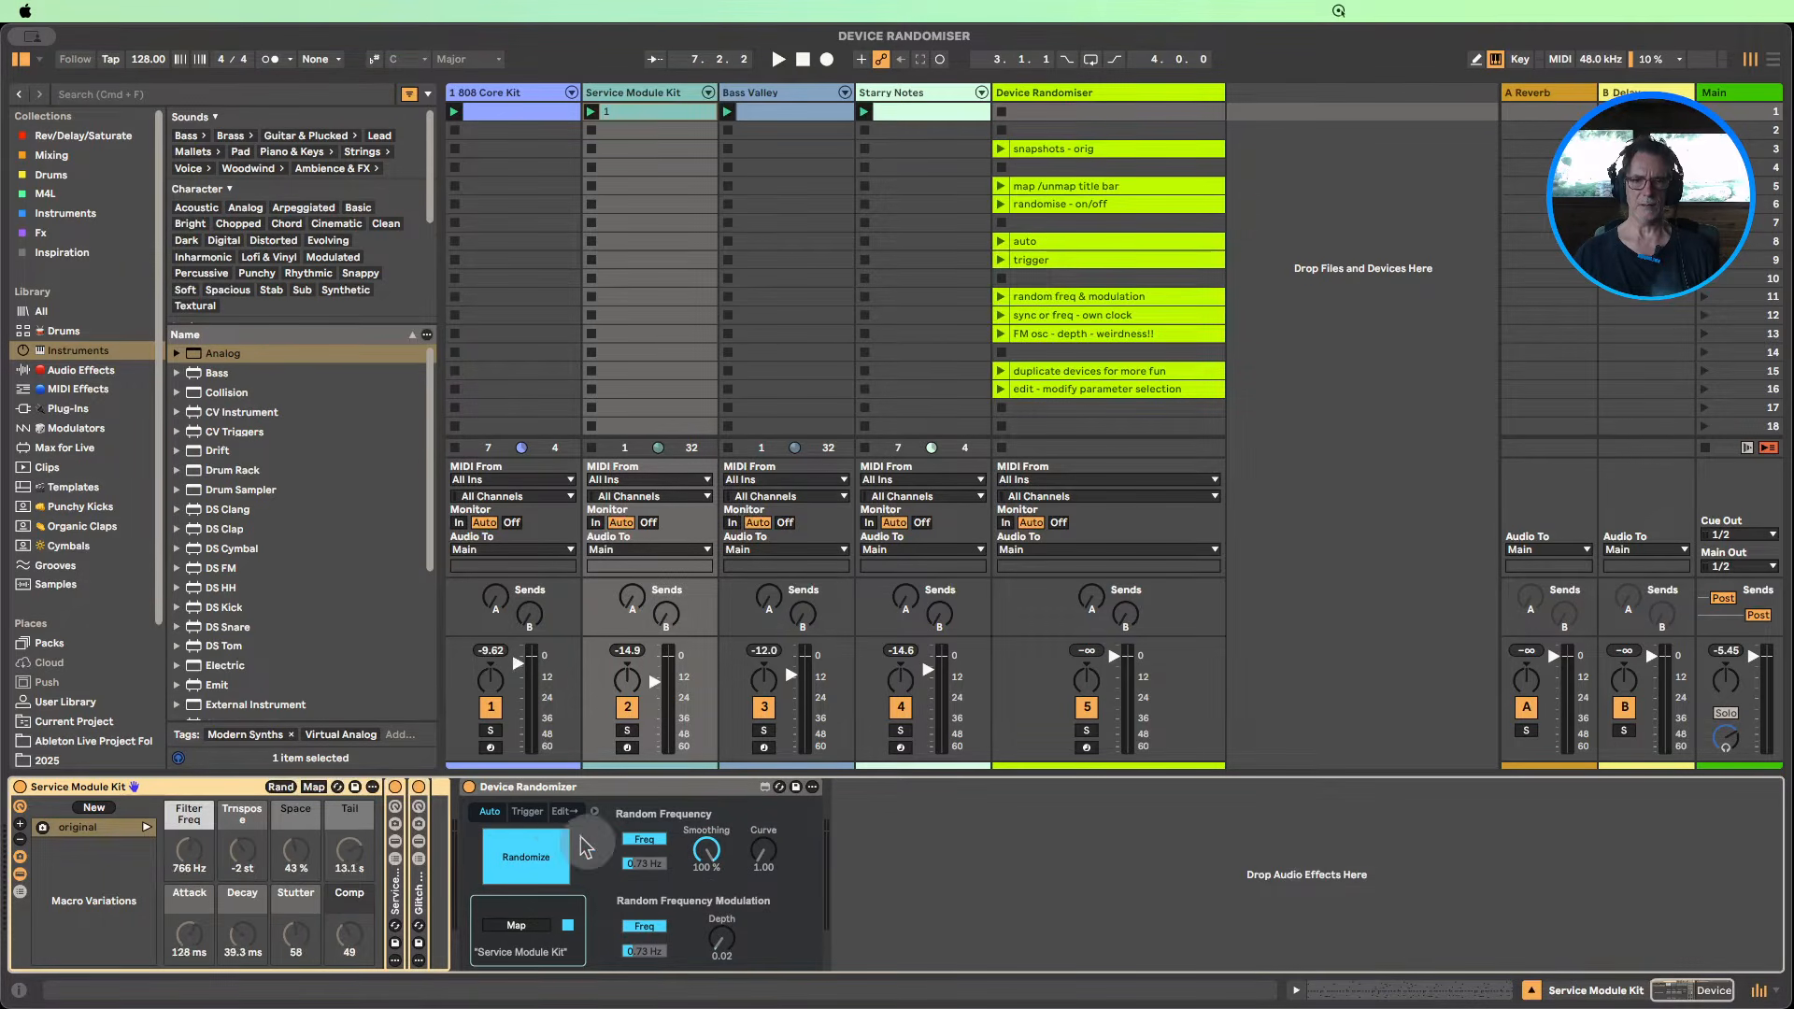
pyautogui.click(562, 811)
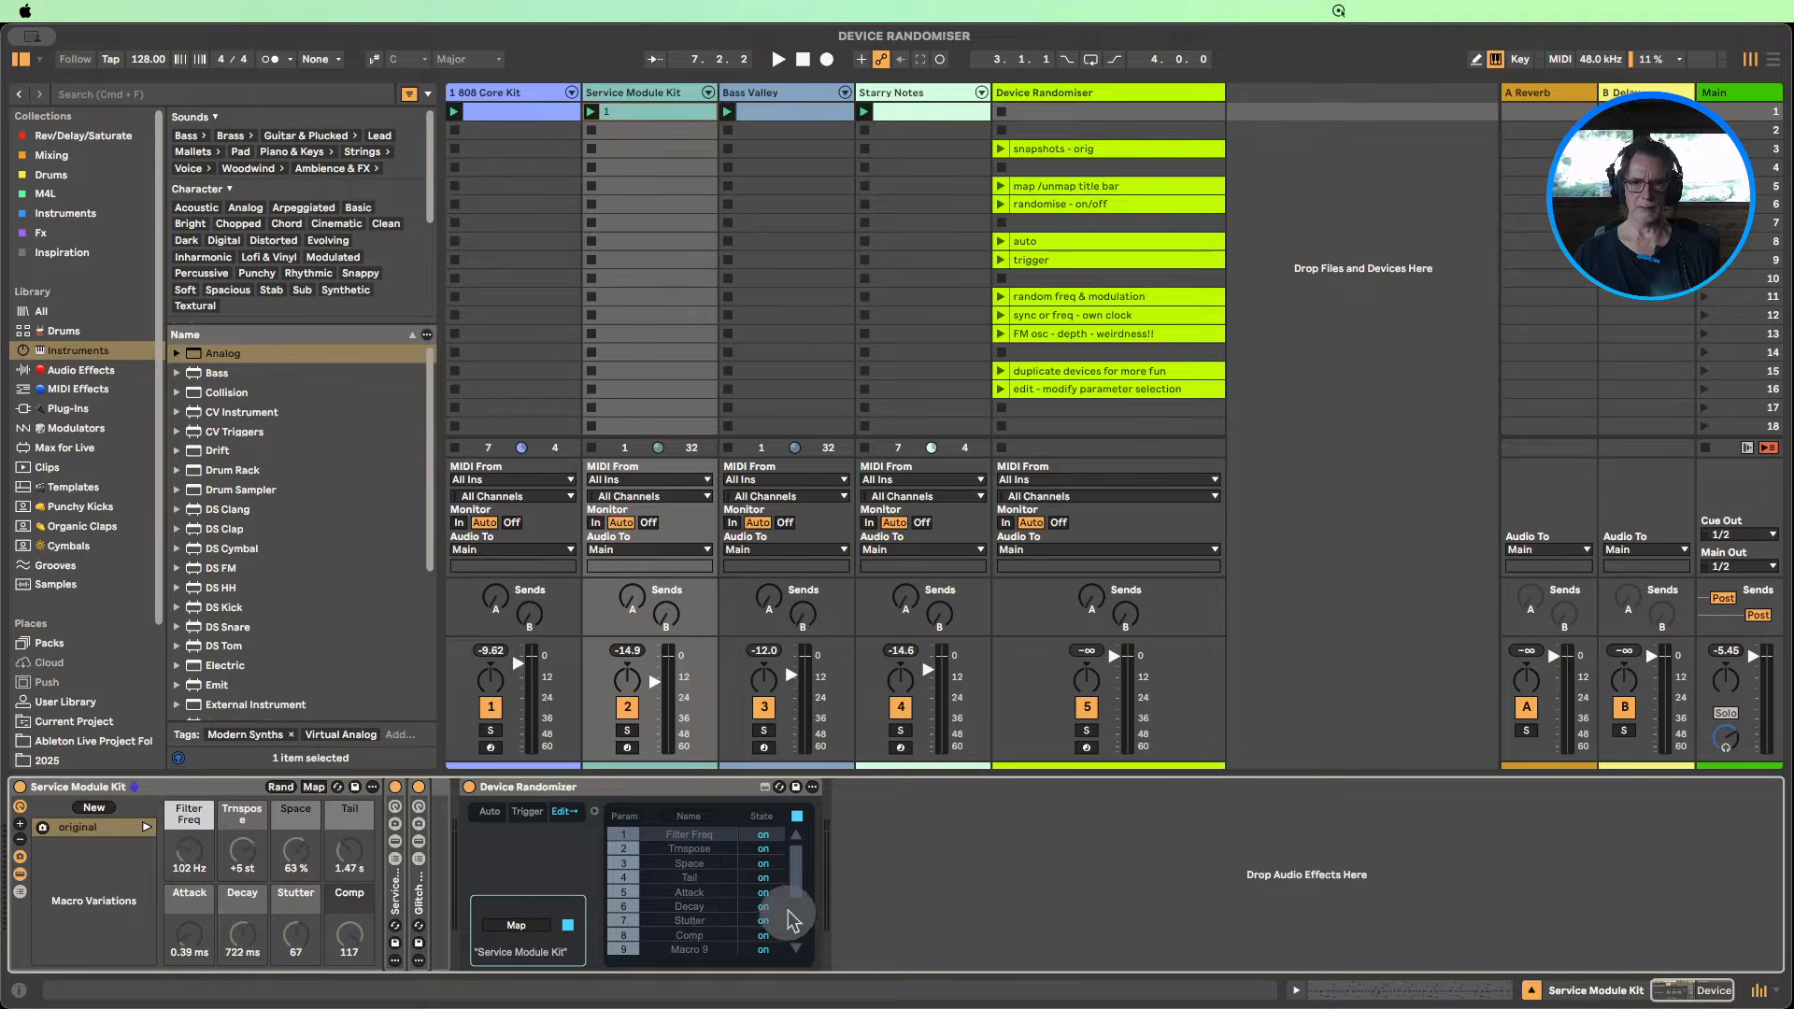
pyautogui.scroll(-3, 720, 904)
pyautogui.scroll(-4, 717, 901)
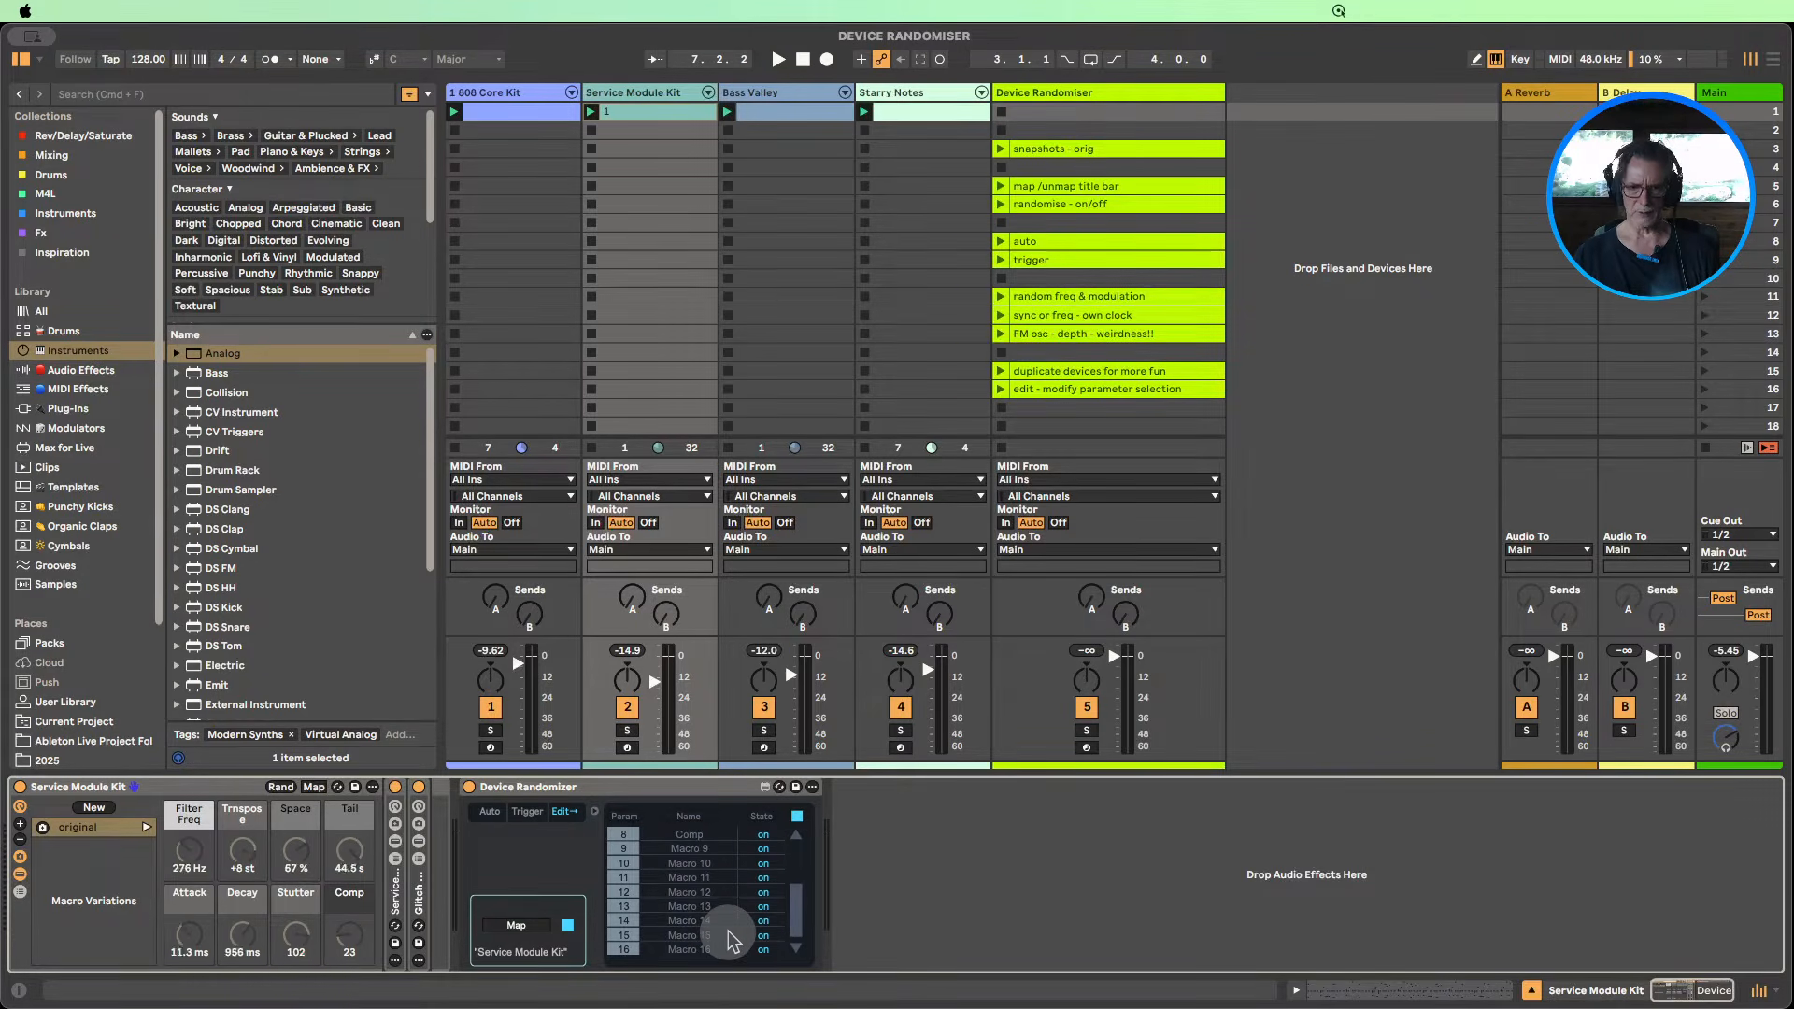
# Step: Show all 16 macros on the Service Module Kit rack, reduce them back to eight, and compare with the parameter list
pyautogui.click(18, 828)
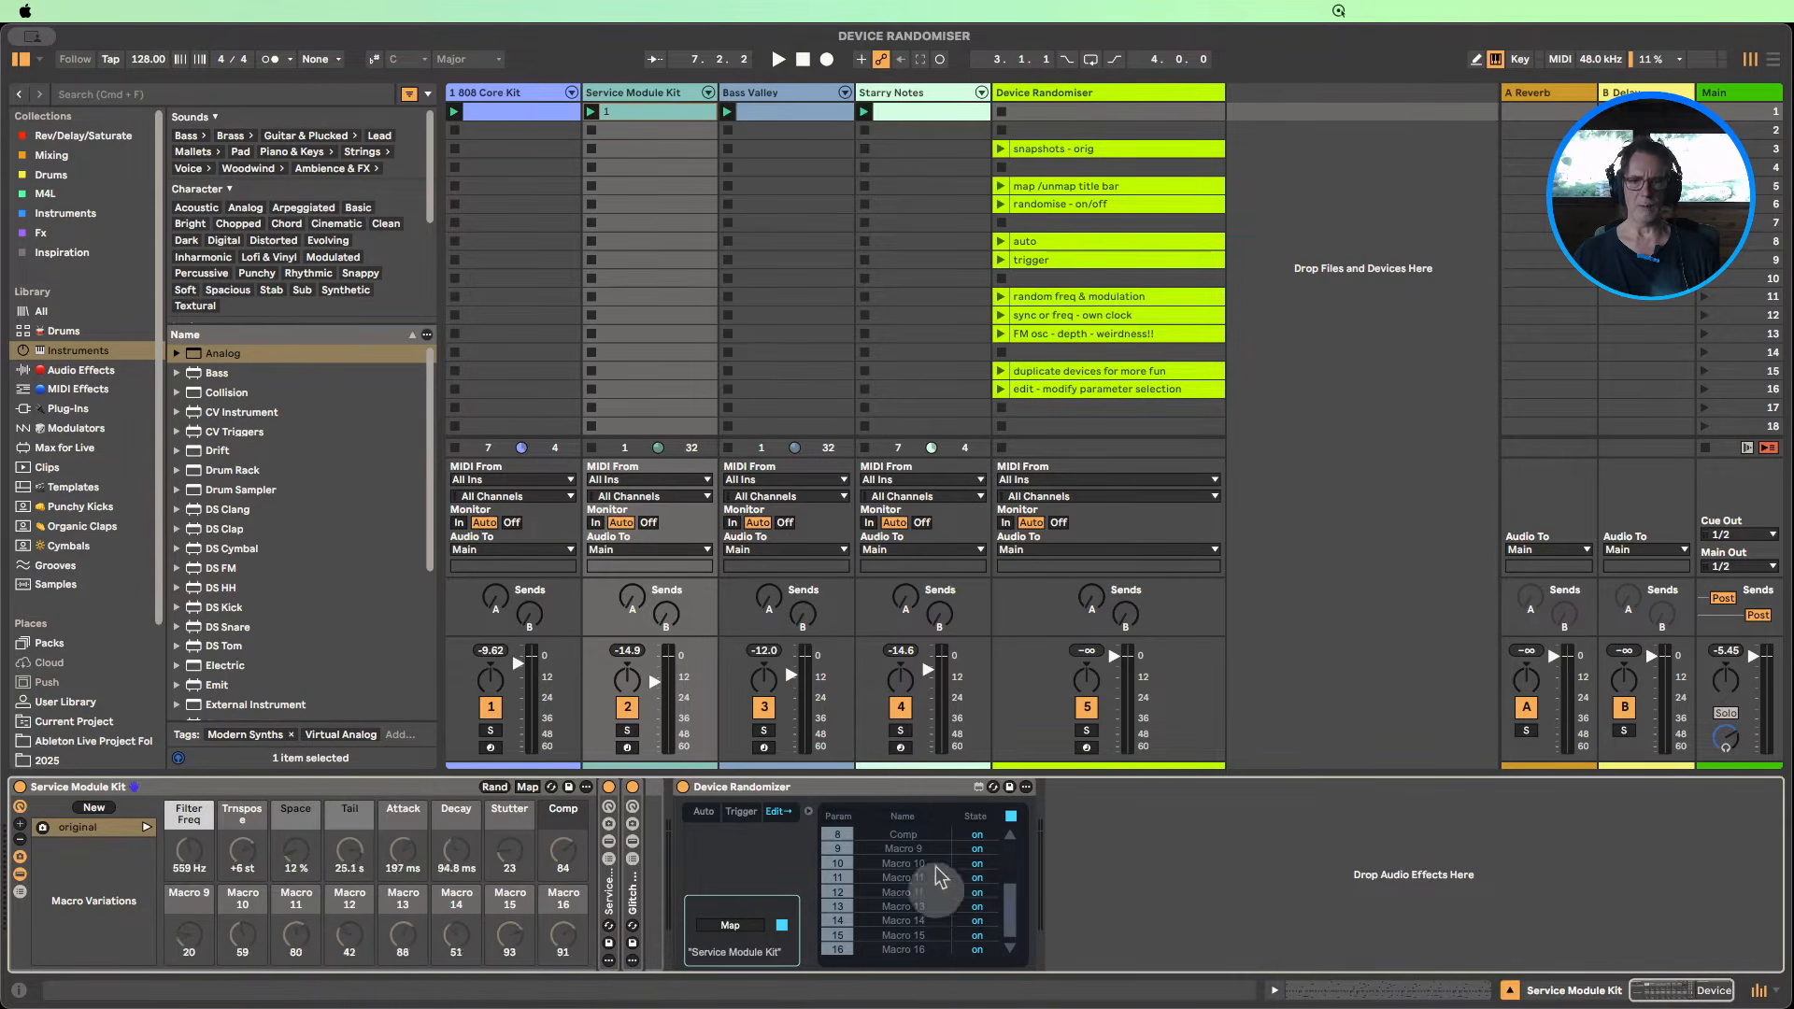
pyautogui.click(20, 840)
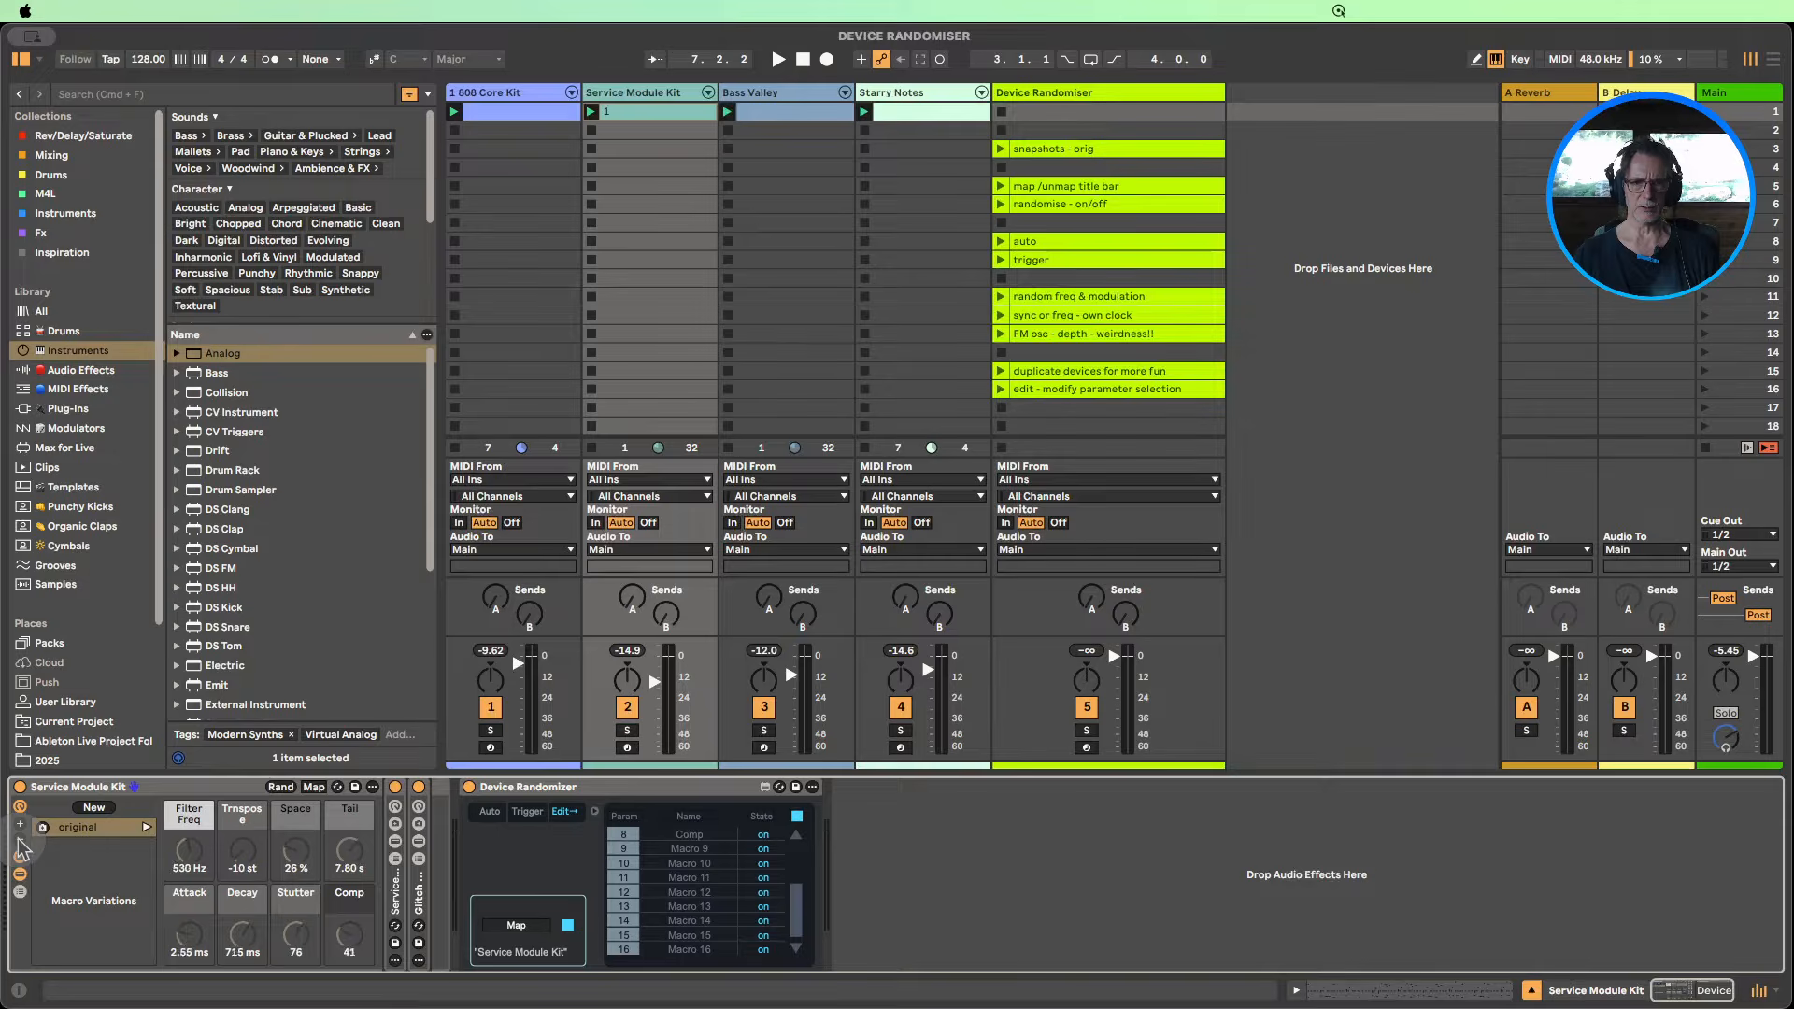
pyautogui.moveTo(797, 901); pyautogui.dragTo(794, 842)
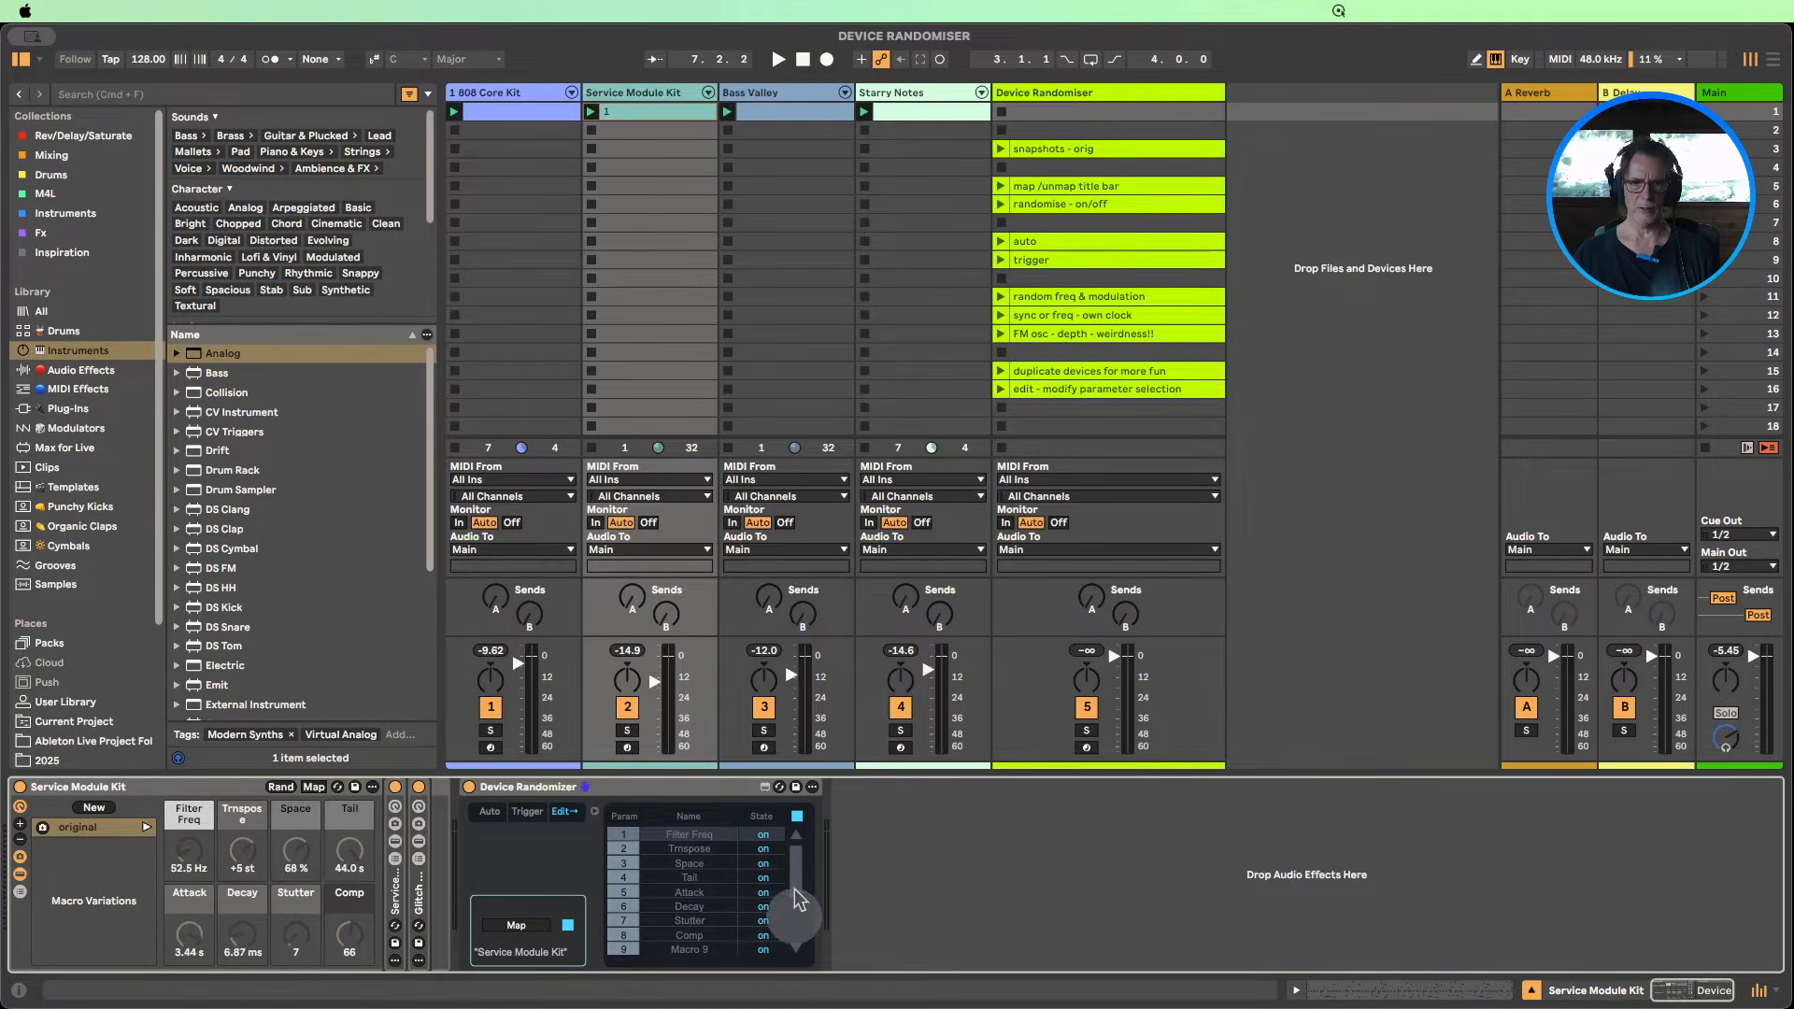
pyautogui.moveTo(794, 862); pyautogui.dragTo(798, 910)
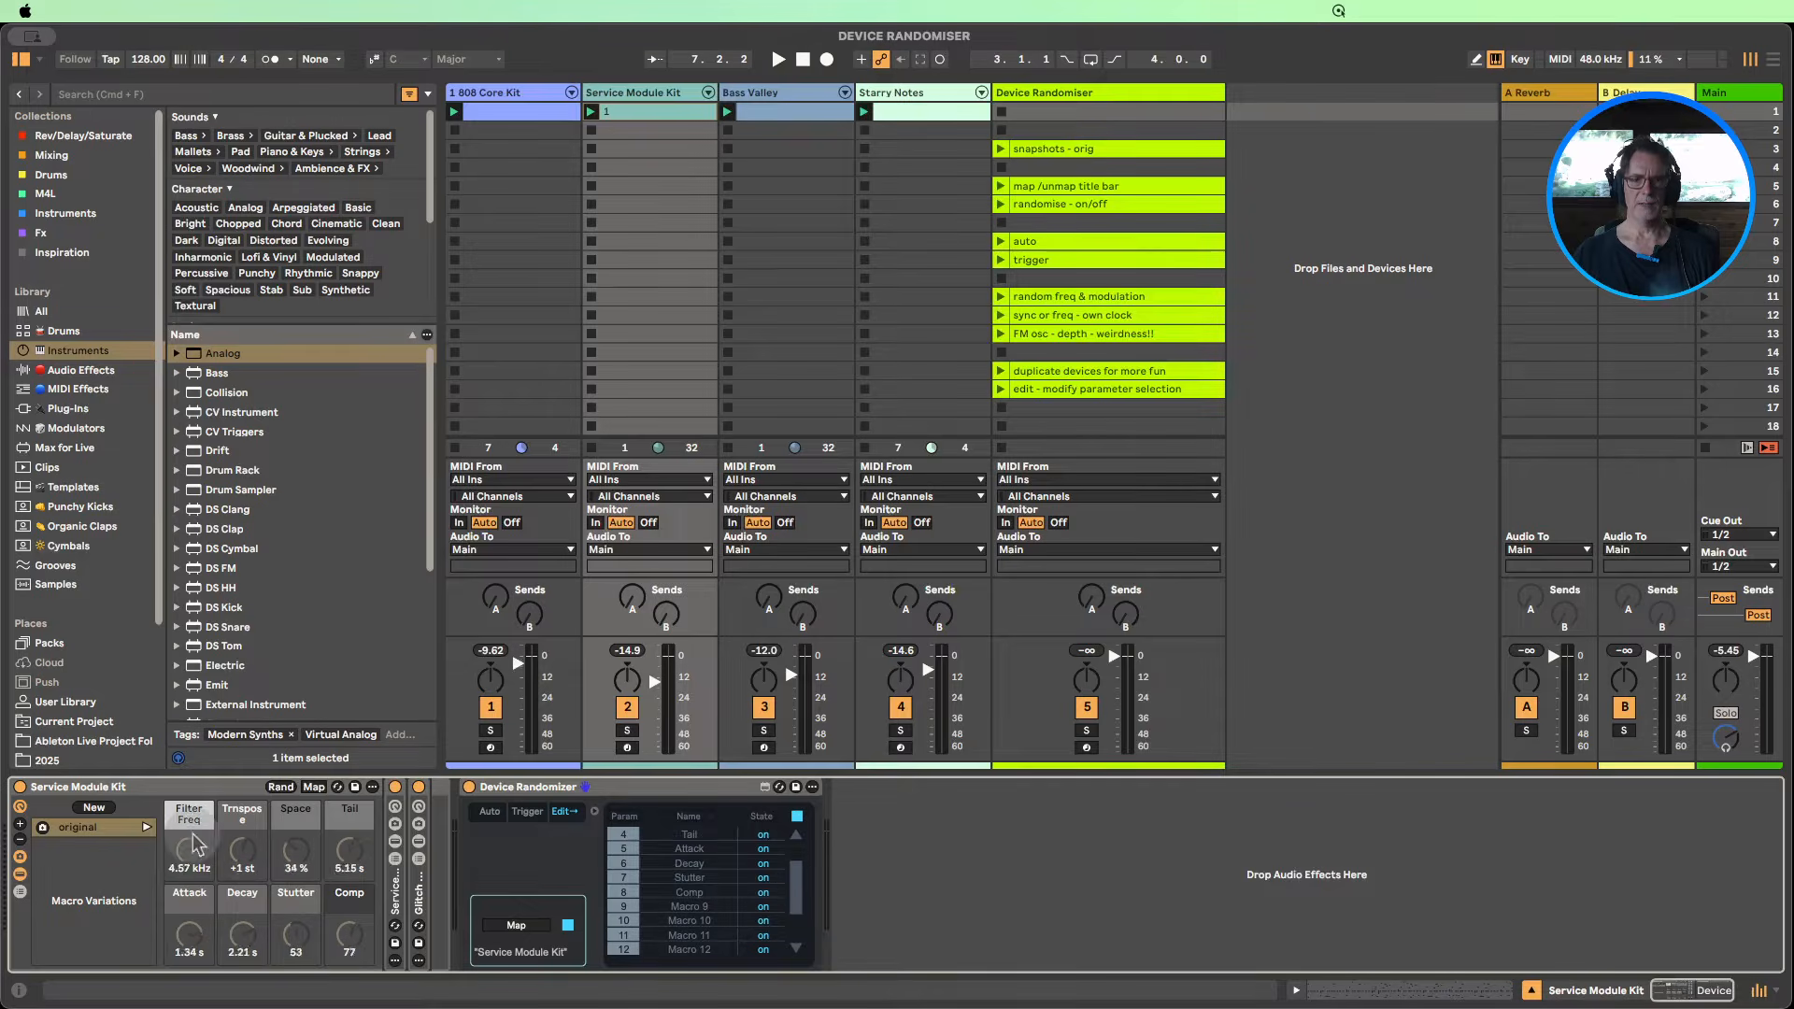
# Step: Move between the Device Randomizer's Auto and Edit views, then switch Randomize off in Auto mode
pyautogui.click(486, 813)
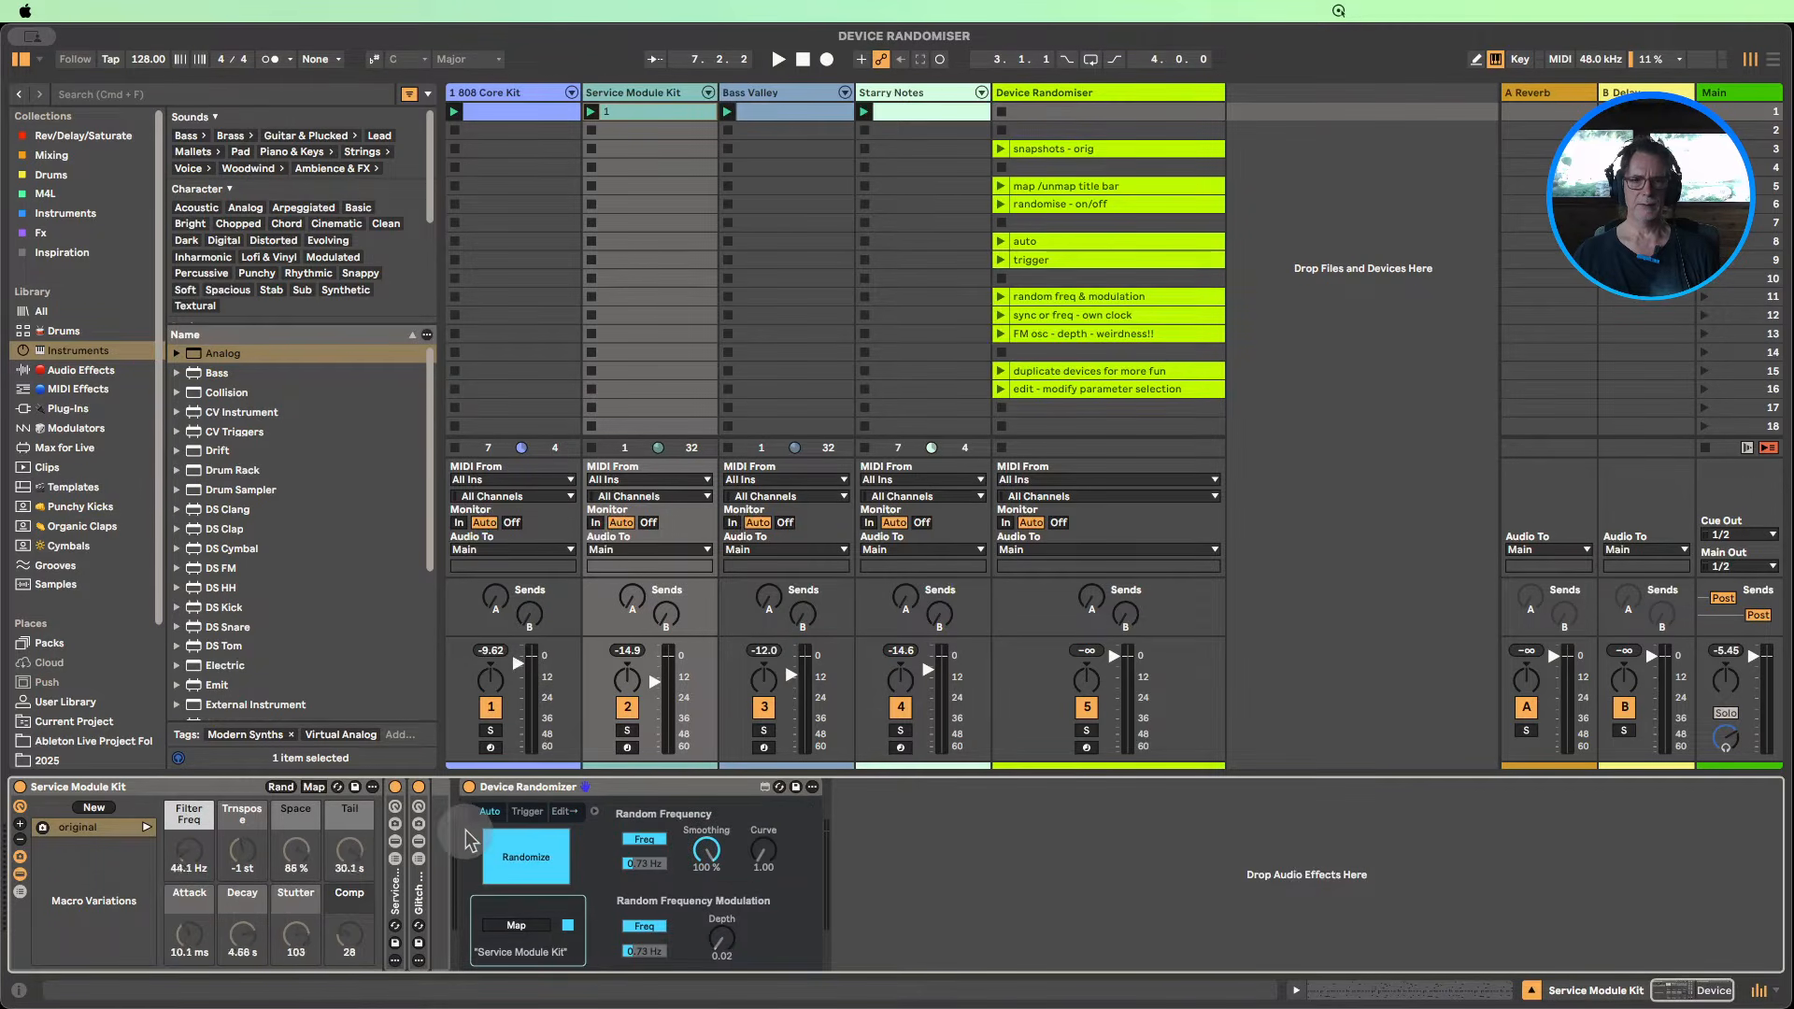
pyautogui.click(564, 811)
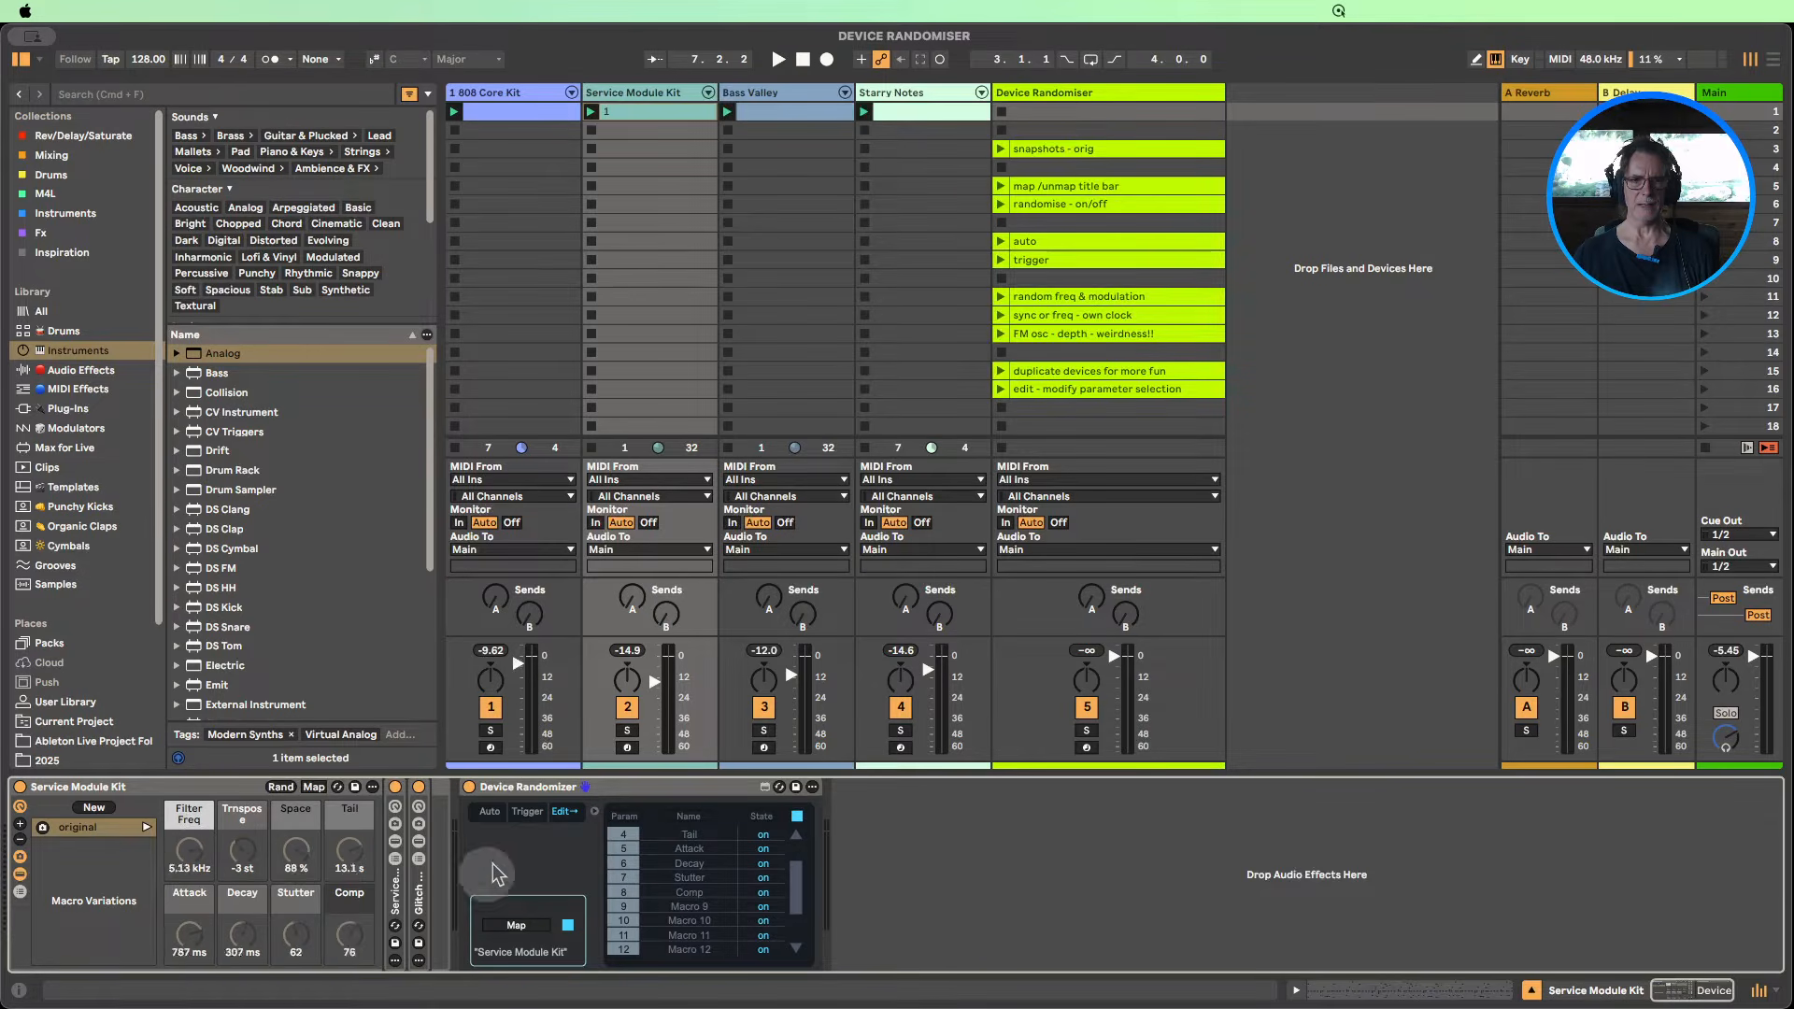
pyautogui.click(490, 812)
pyautogui.click(559, 864)
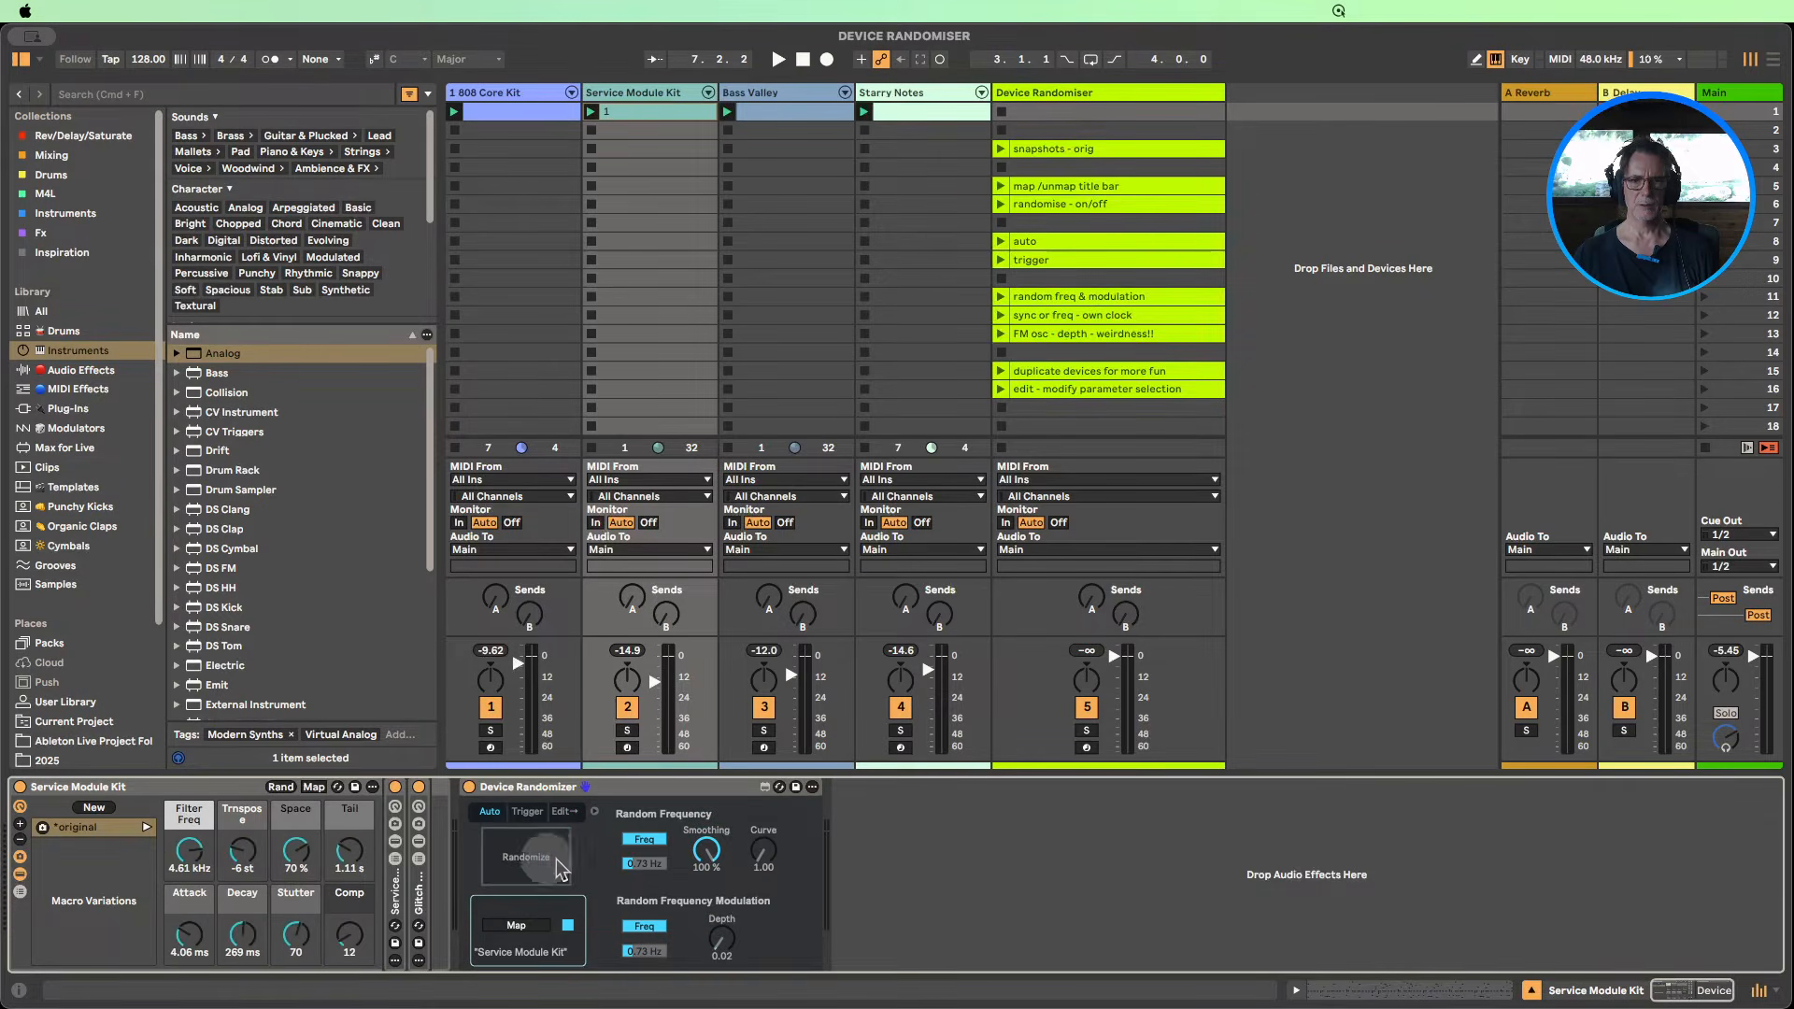
# Step: Exclude Filter Freq from randomisation by setting its state to off in the Device Randomizer's parameter list
pyautogui.click(564, 811)
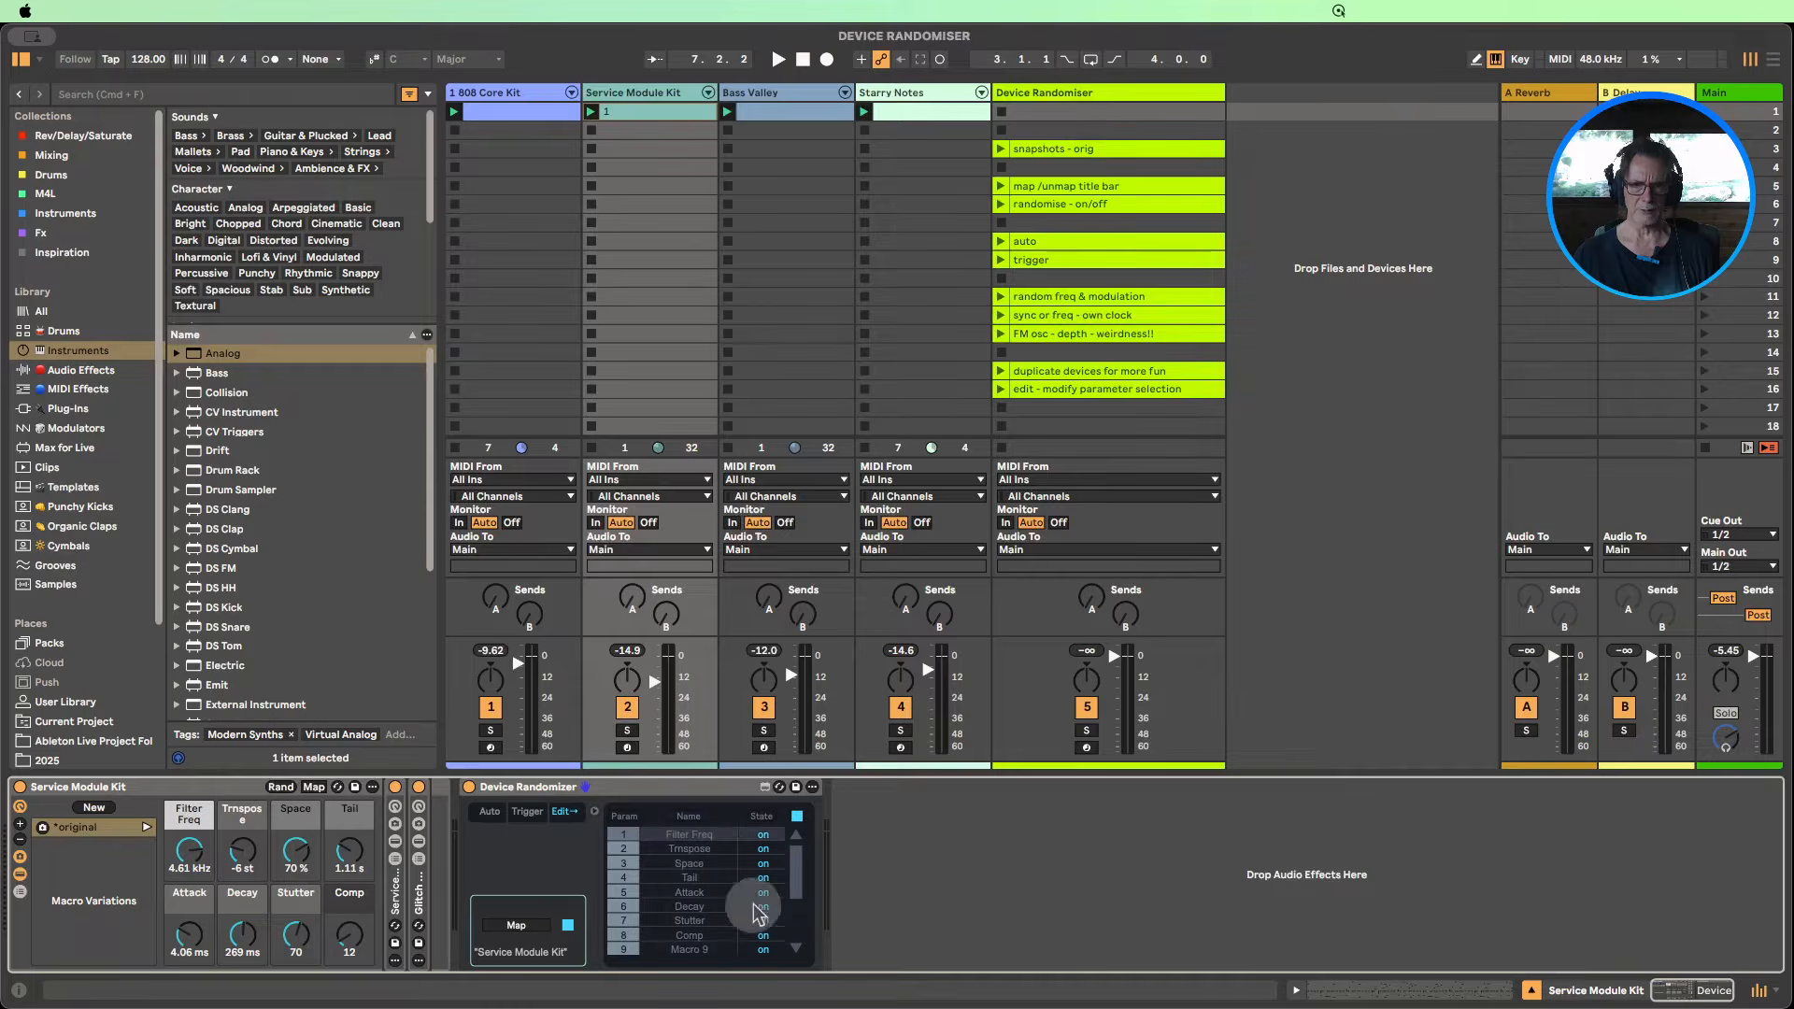
pyautogui.scroll(3, 748, 878)
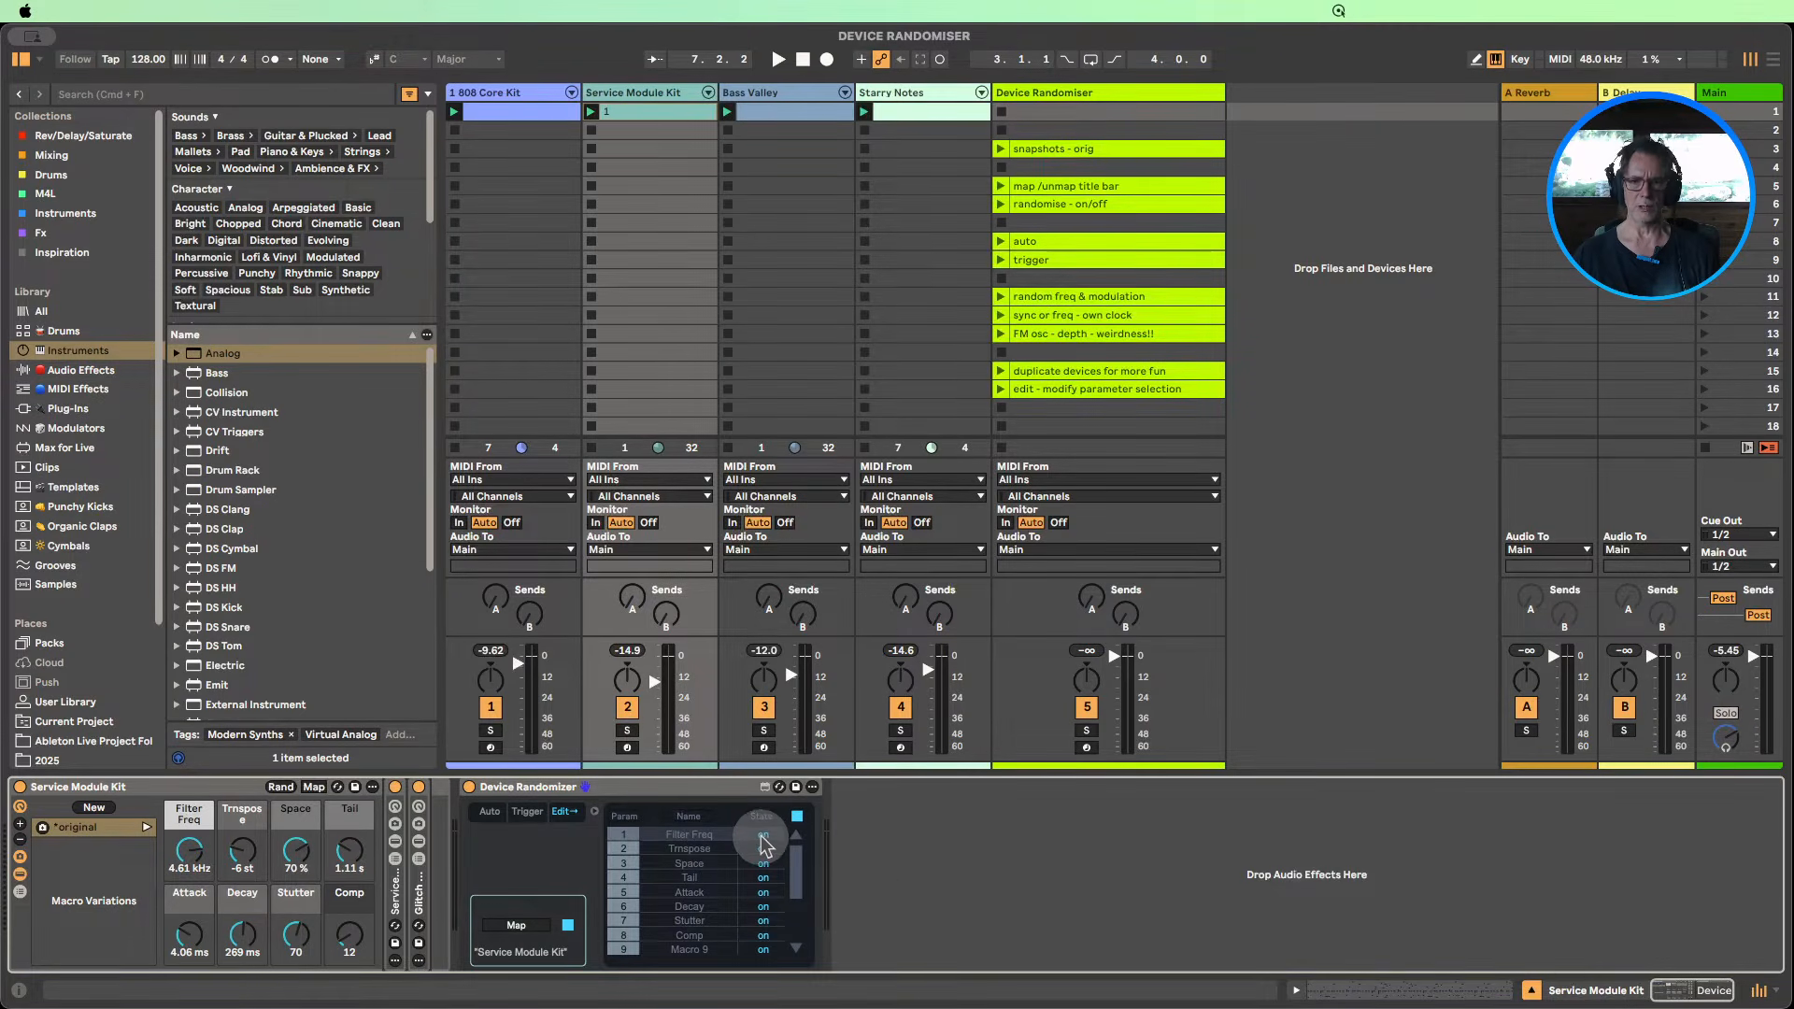
pyautogui.click(763, 834)
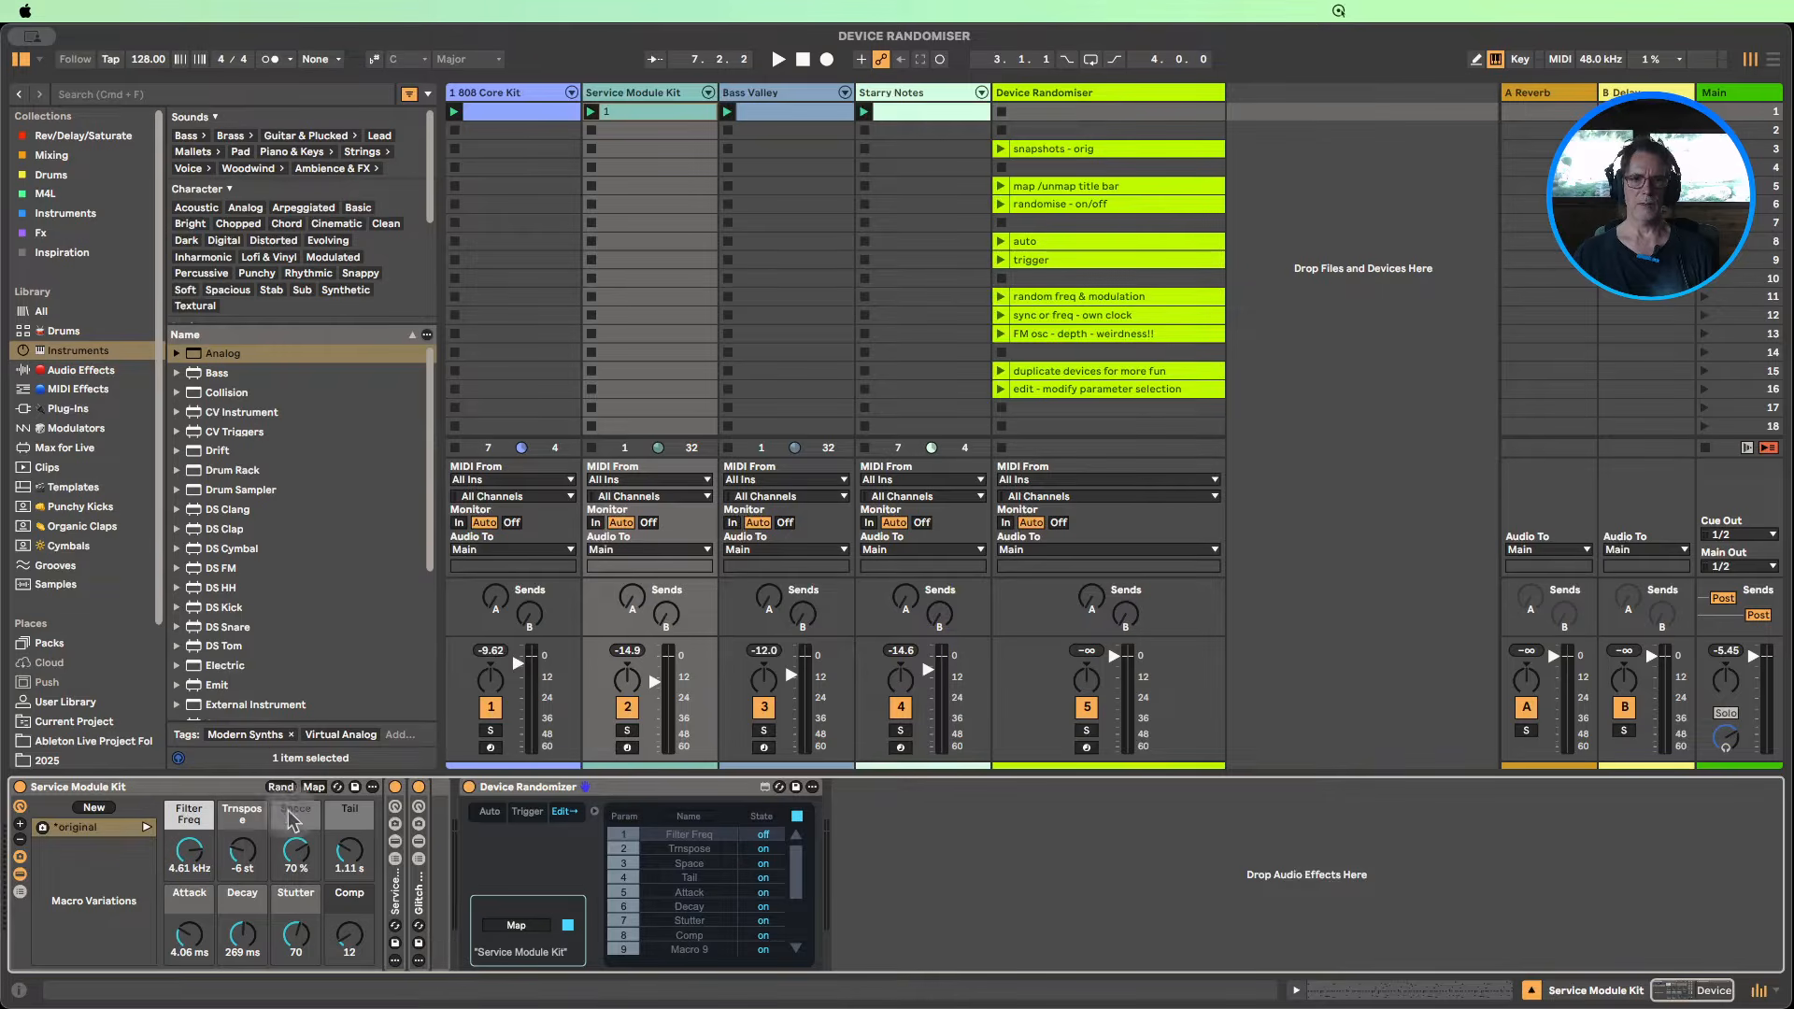
# Step: Return the Device Randomizer to Auto mode and switch Randomize on
pyautogui.click(489, 811)
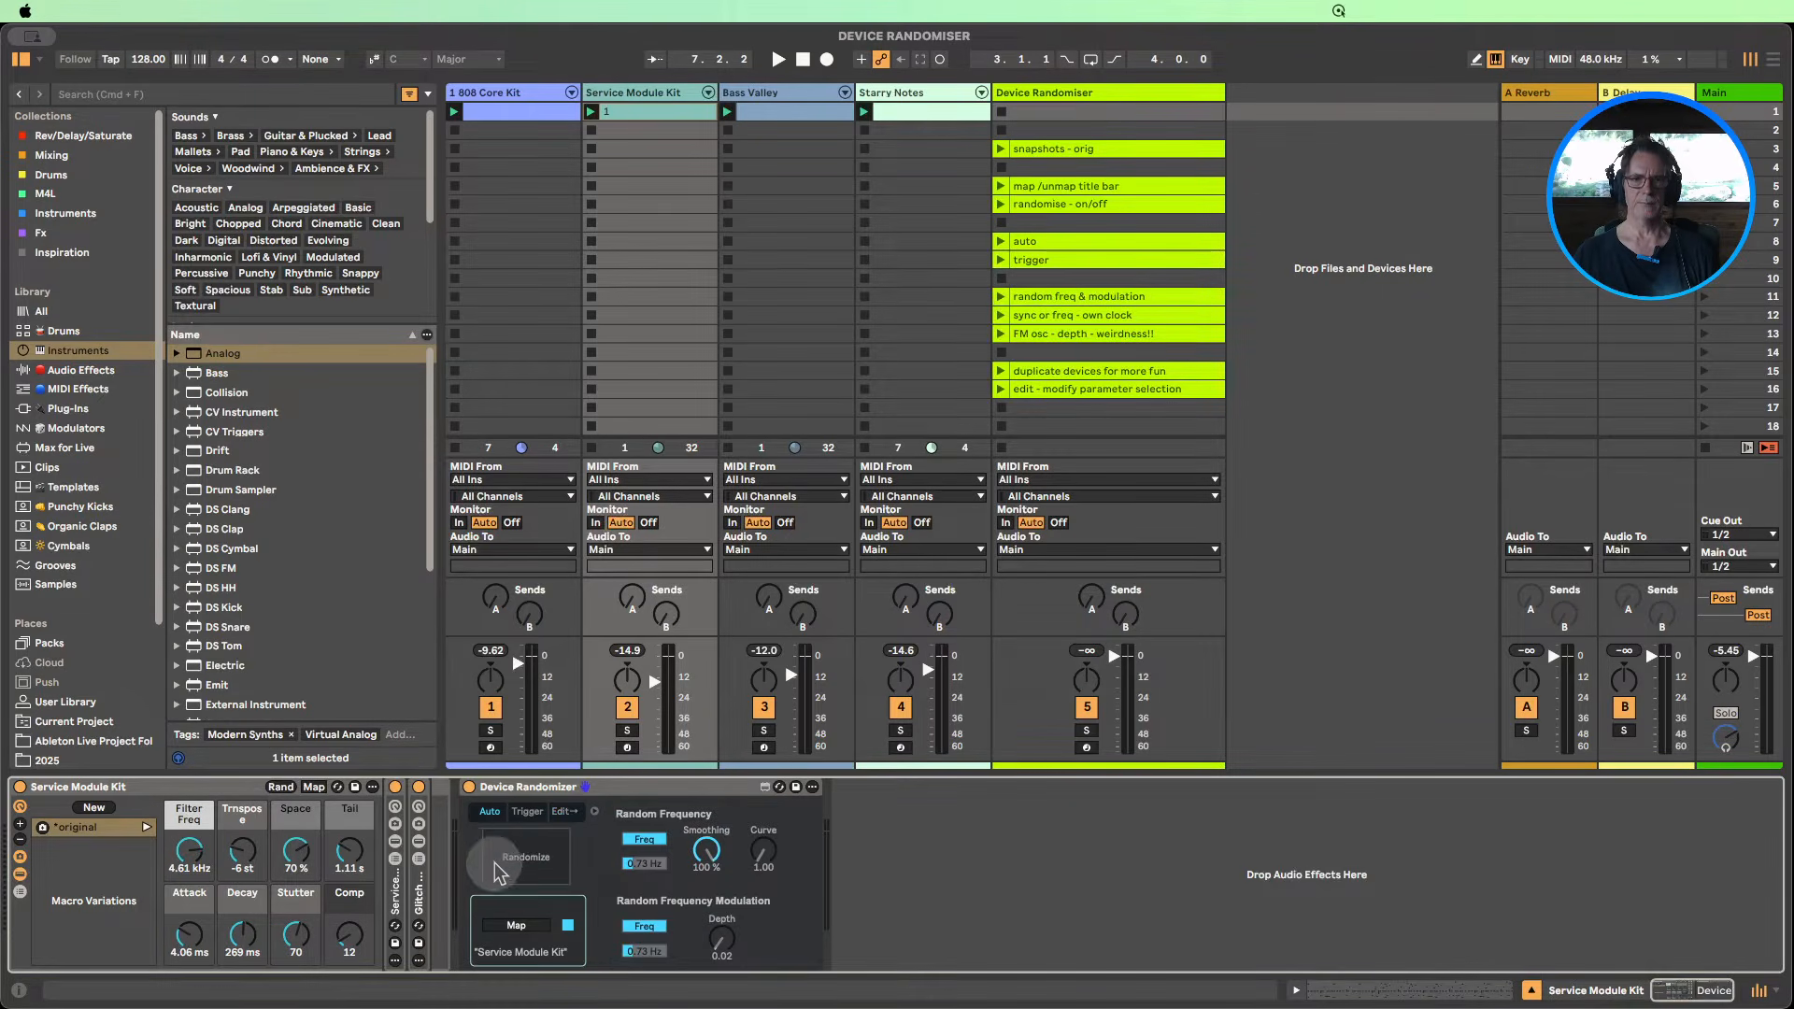
pyautogui.click(504, 864)
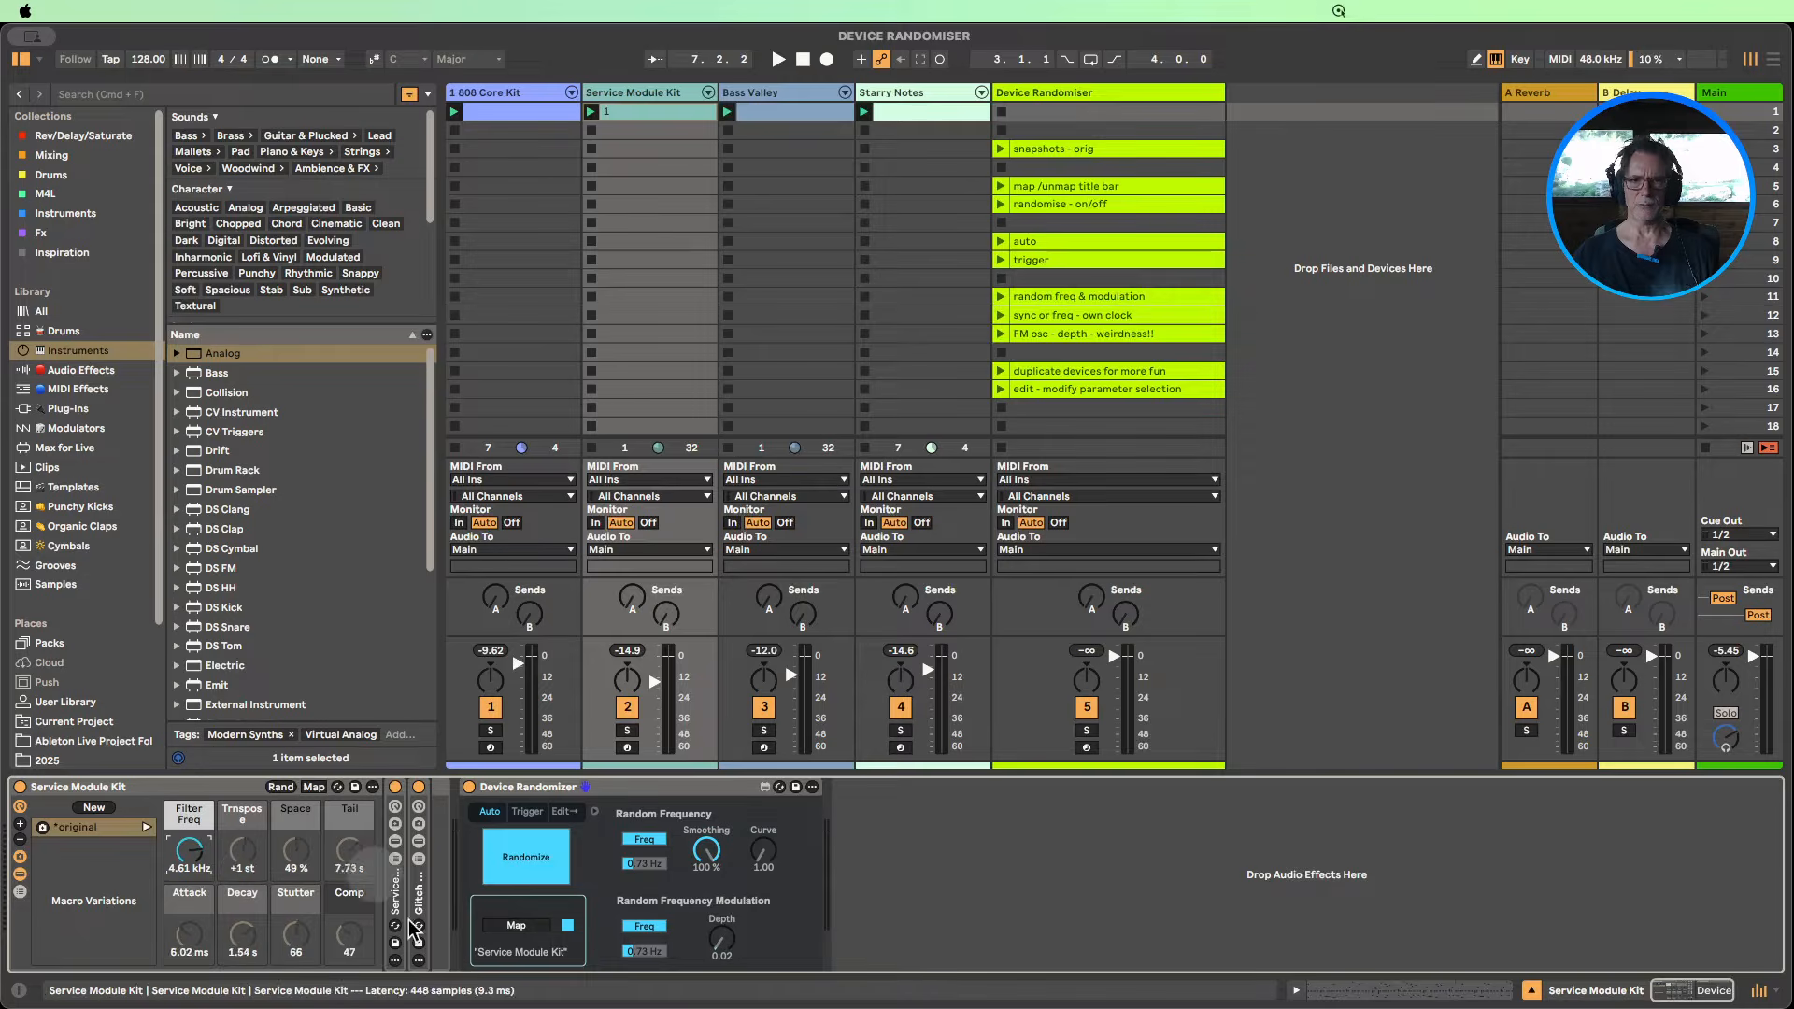
pyautogui.click(802, 59)
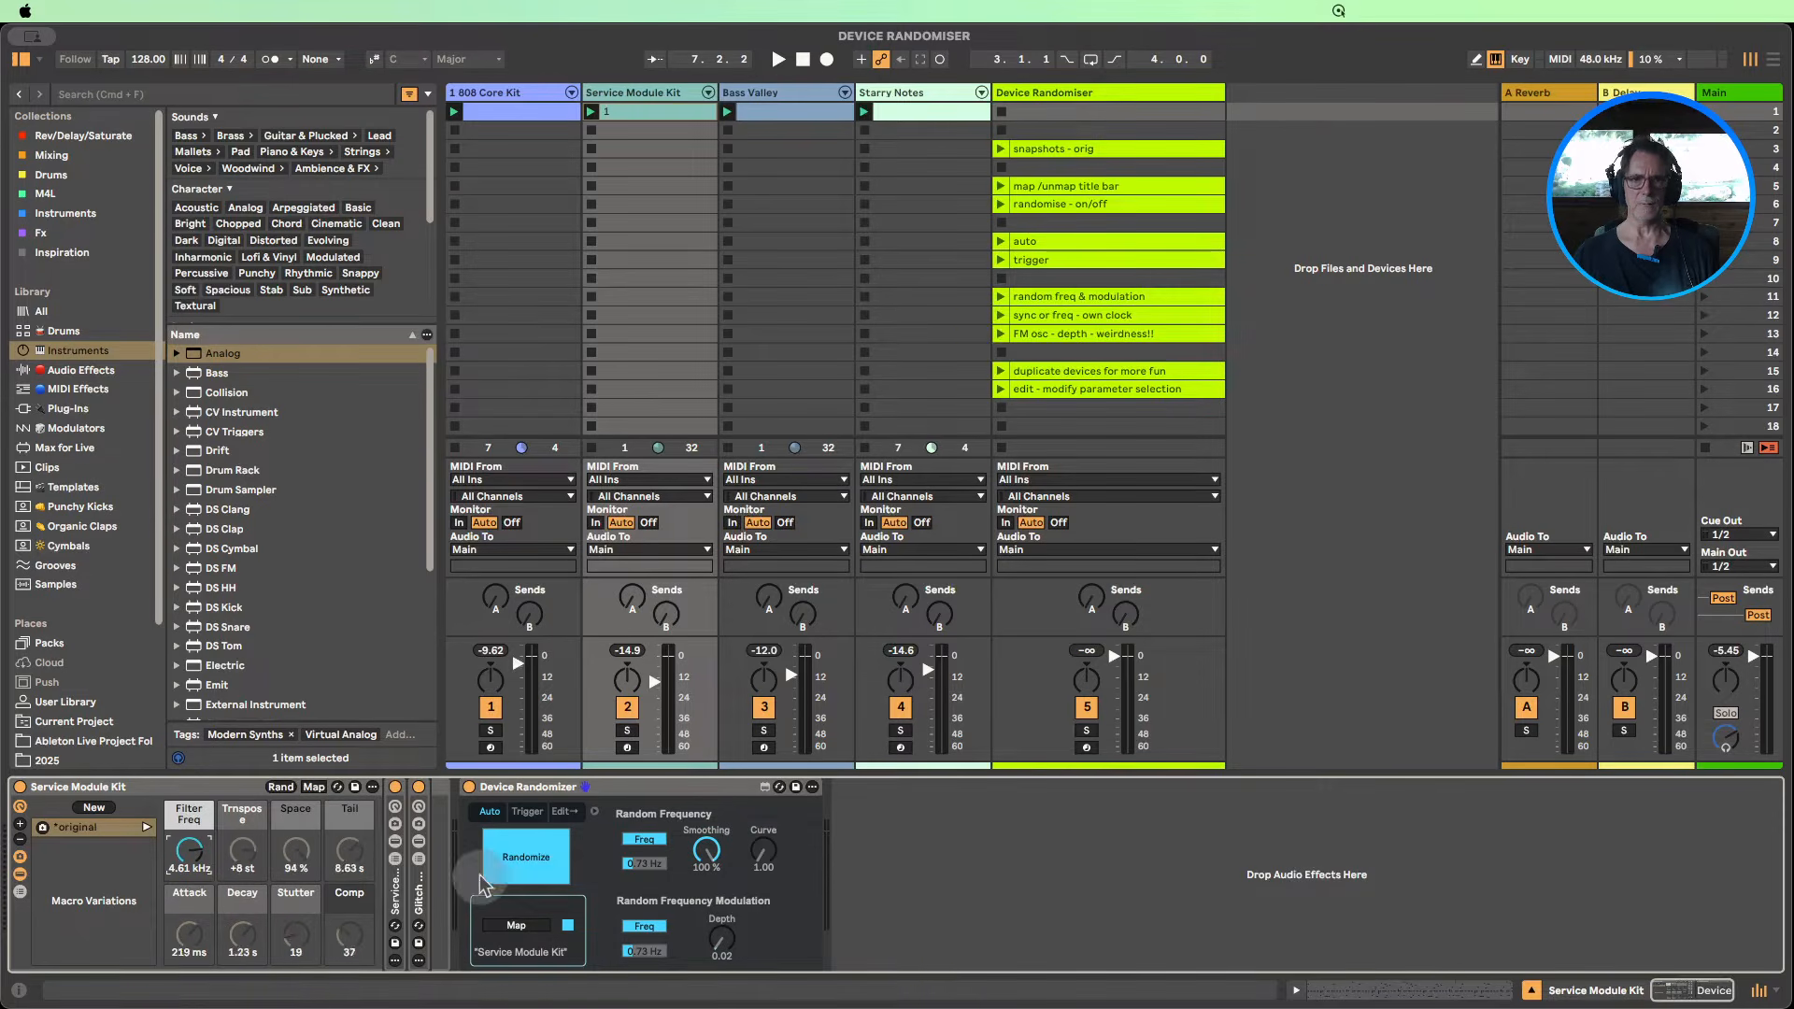
# Step: Recall the original macro variation on Service Module Kit and insert an Echo effect ahead of the Device Randomizer
pyautogui.click(146, 826)
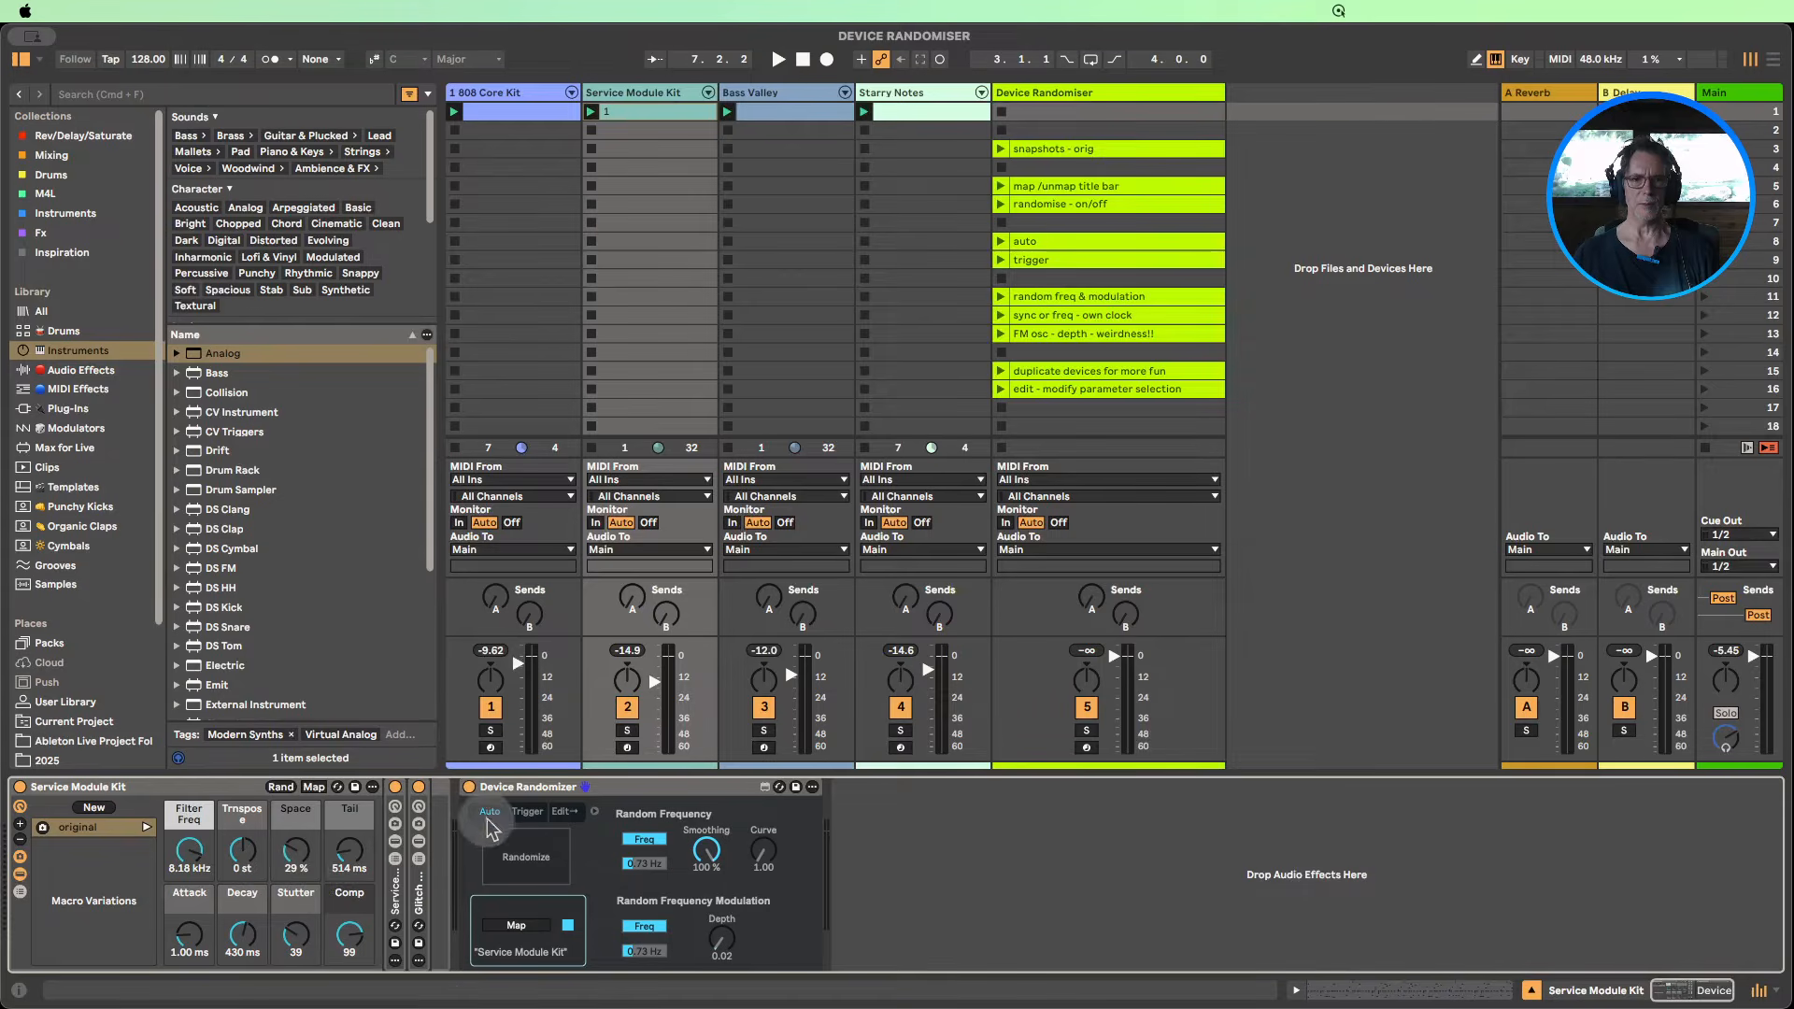
pyautogui.click(508, 788)
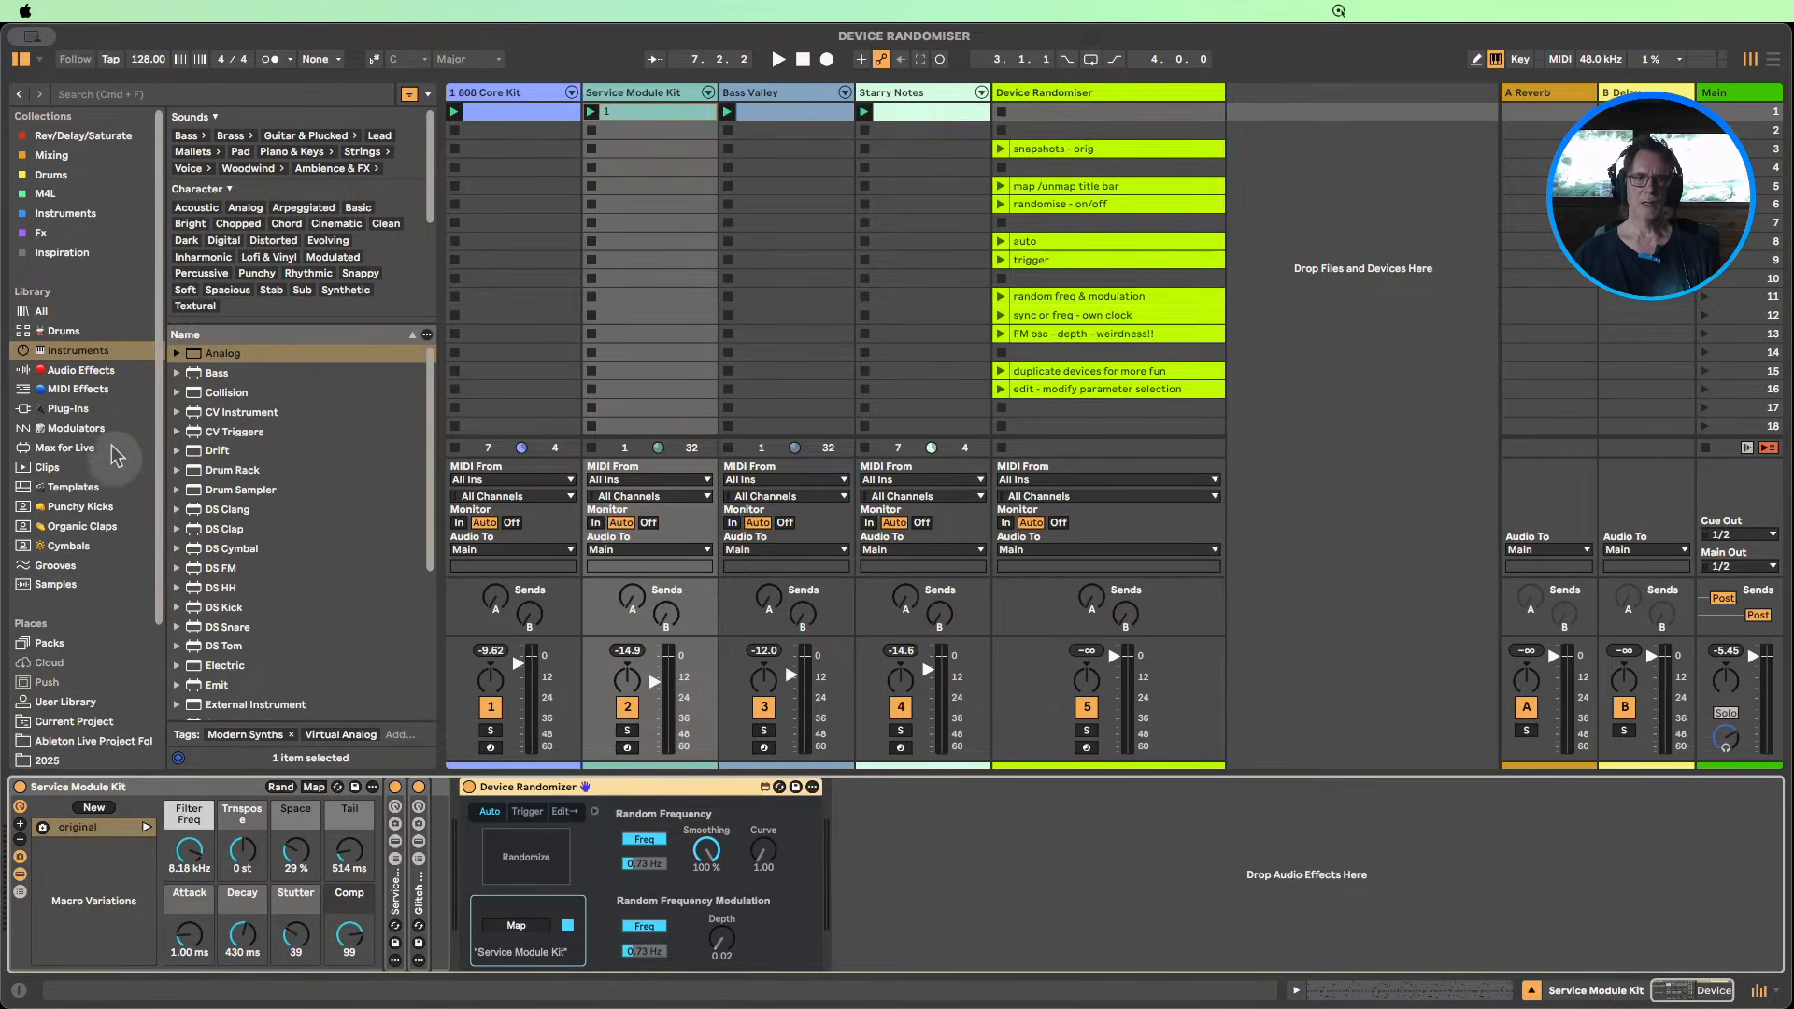
pyautogui.click(91, 373)
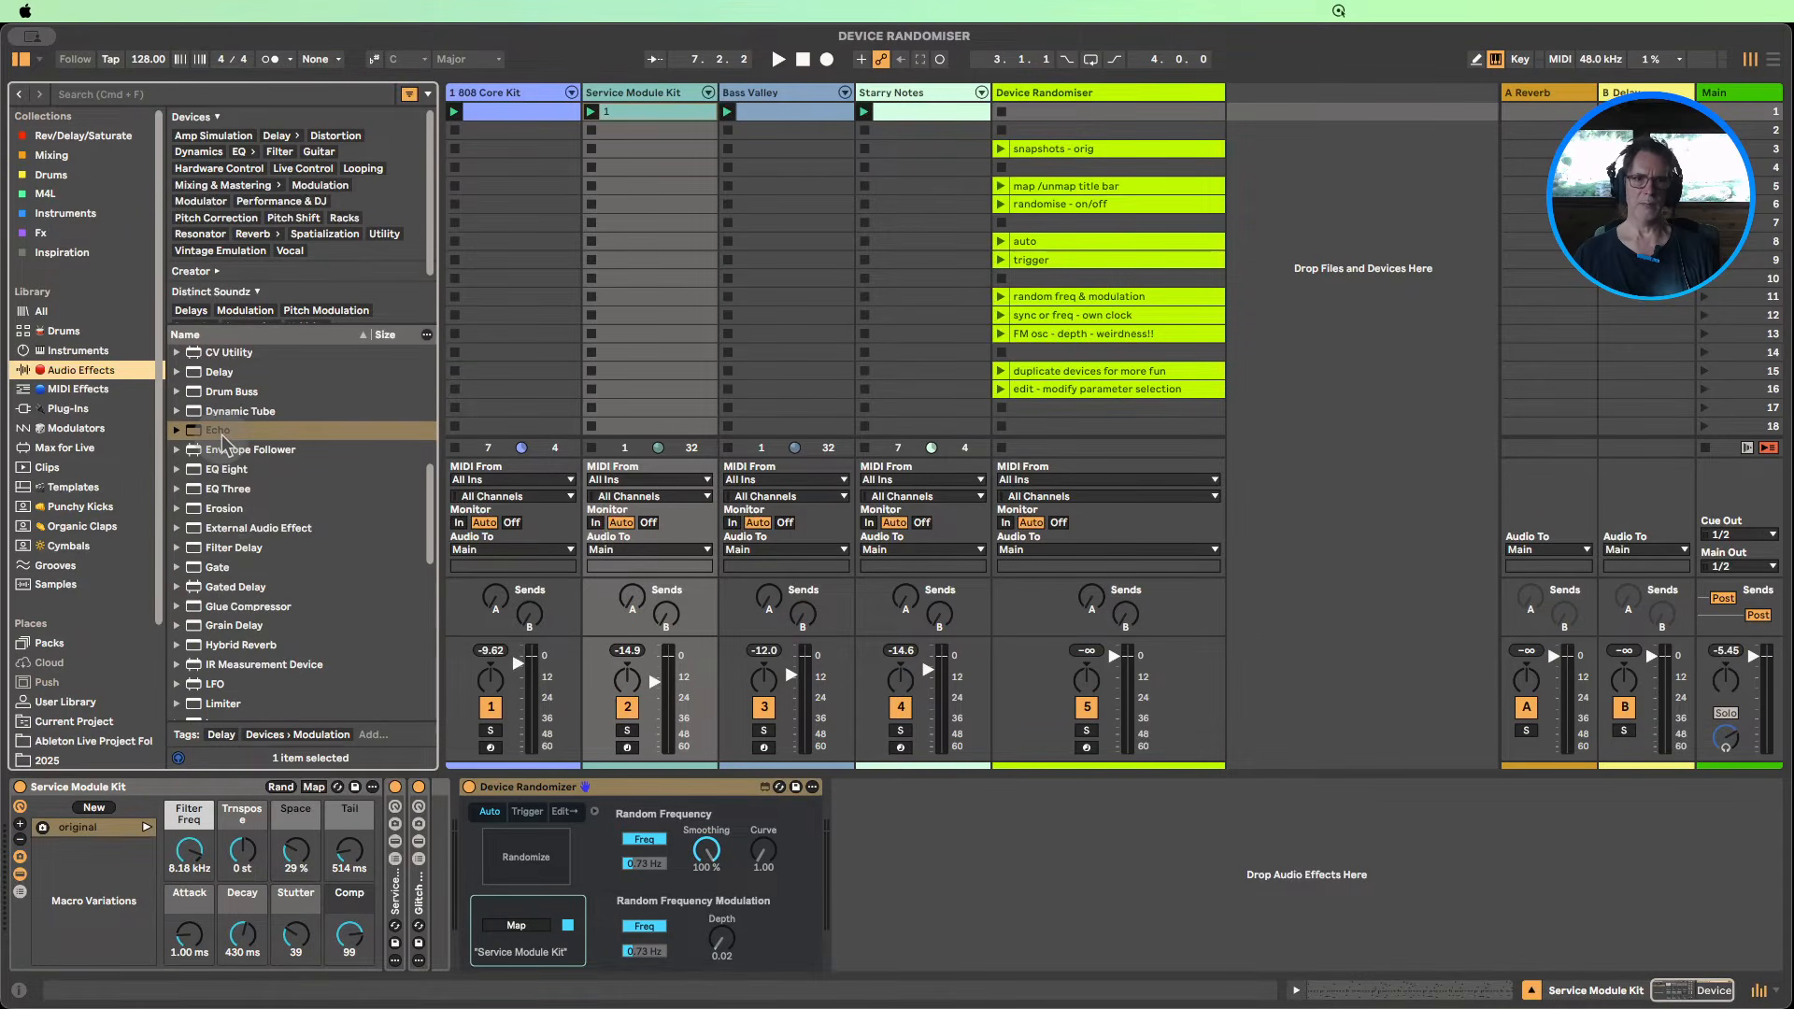
pyautogui.moveTo(217, 430)
pyautogui.mouseDown()
pyautogui.moveTo(446, 845)
pyautogui.moveTo(472, 855)
pyautogui.mouseUp()
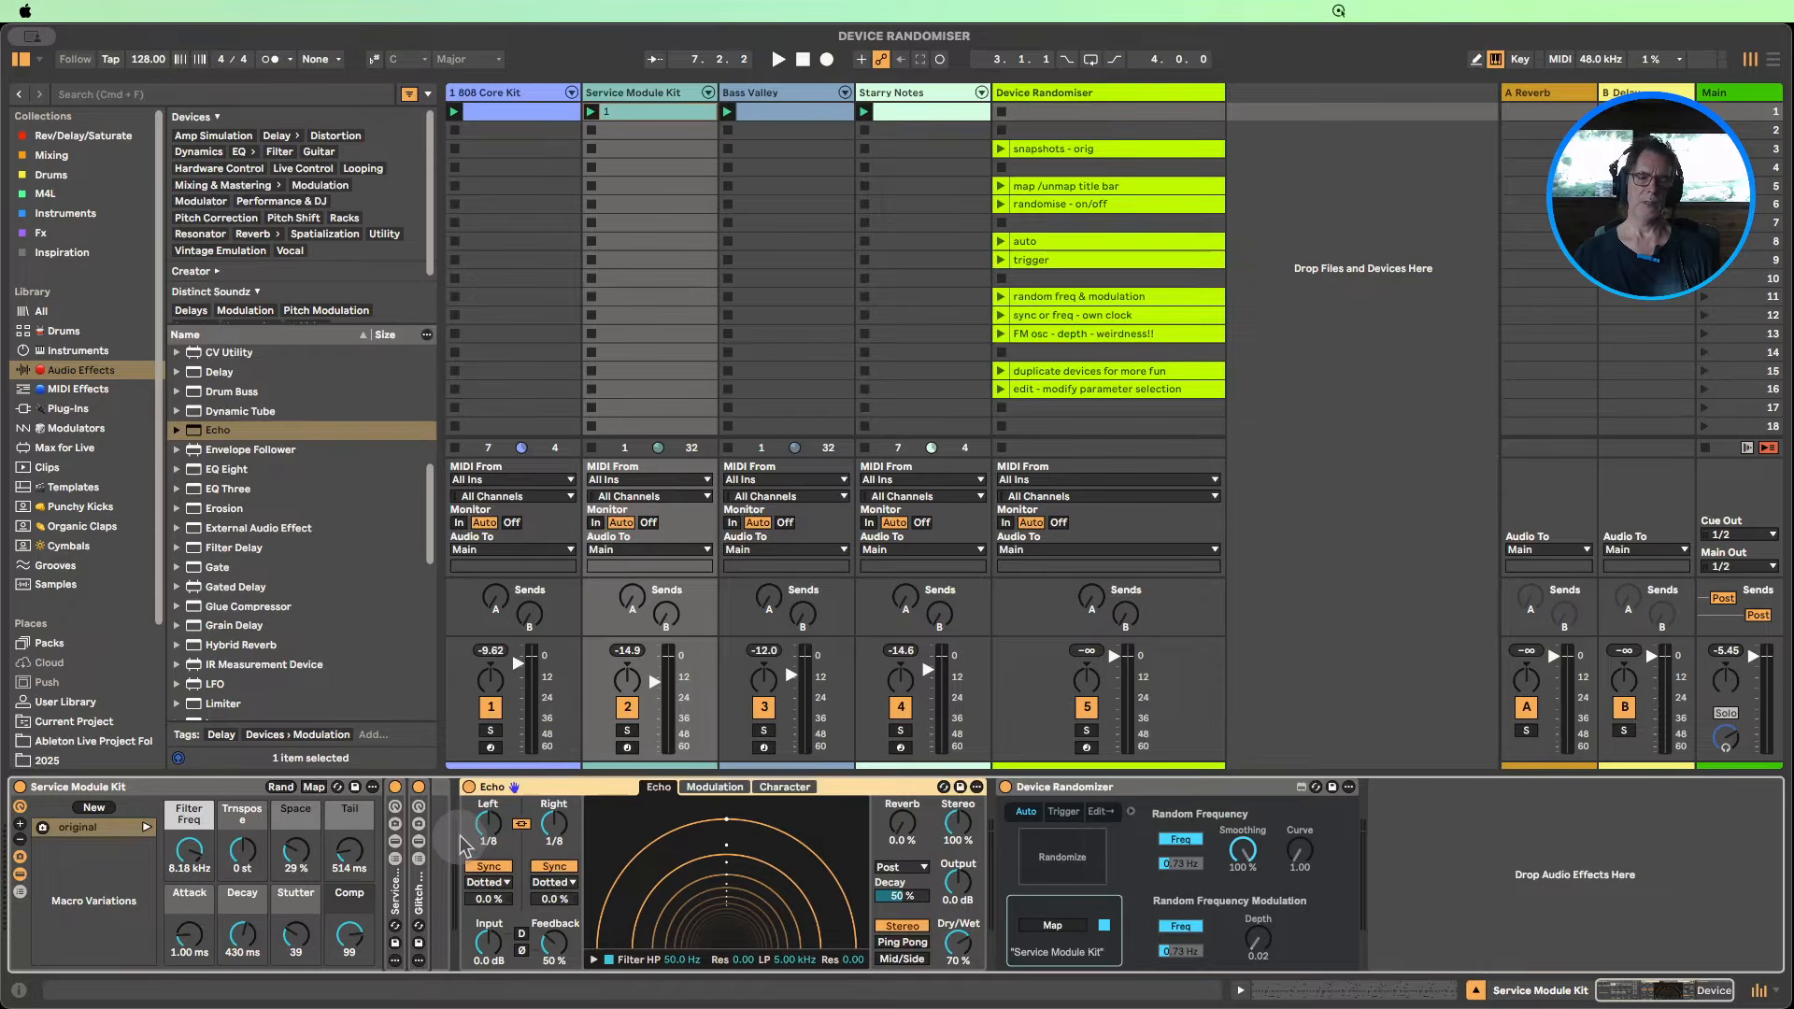
# Step: Switch Randomize on and remap the Device Randomizer to the Echo device
pyautogui.click(1063, 858)
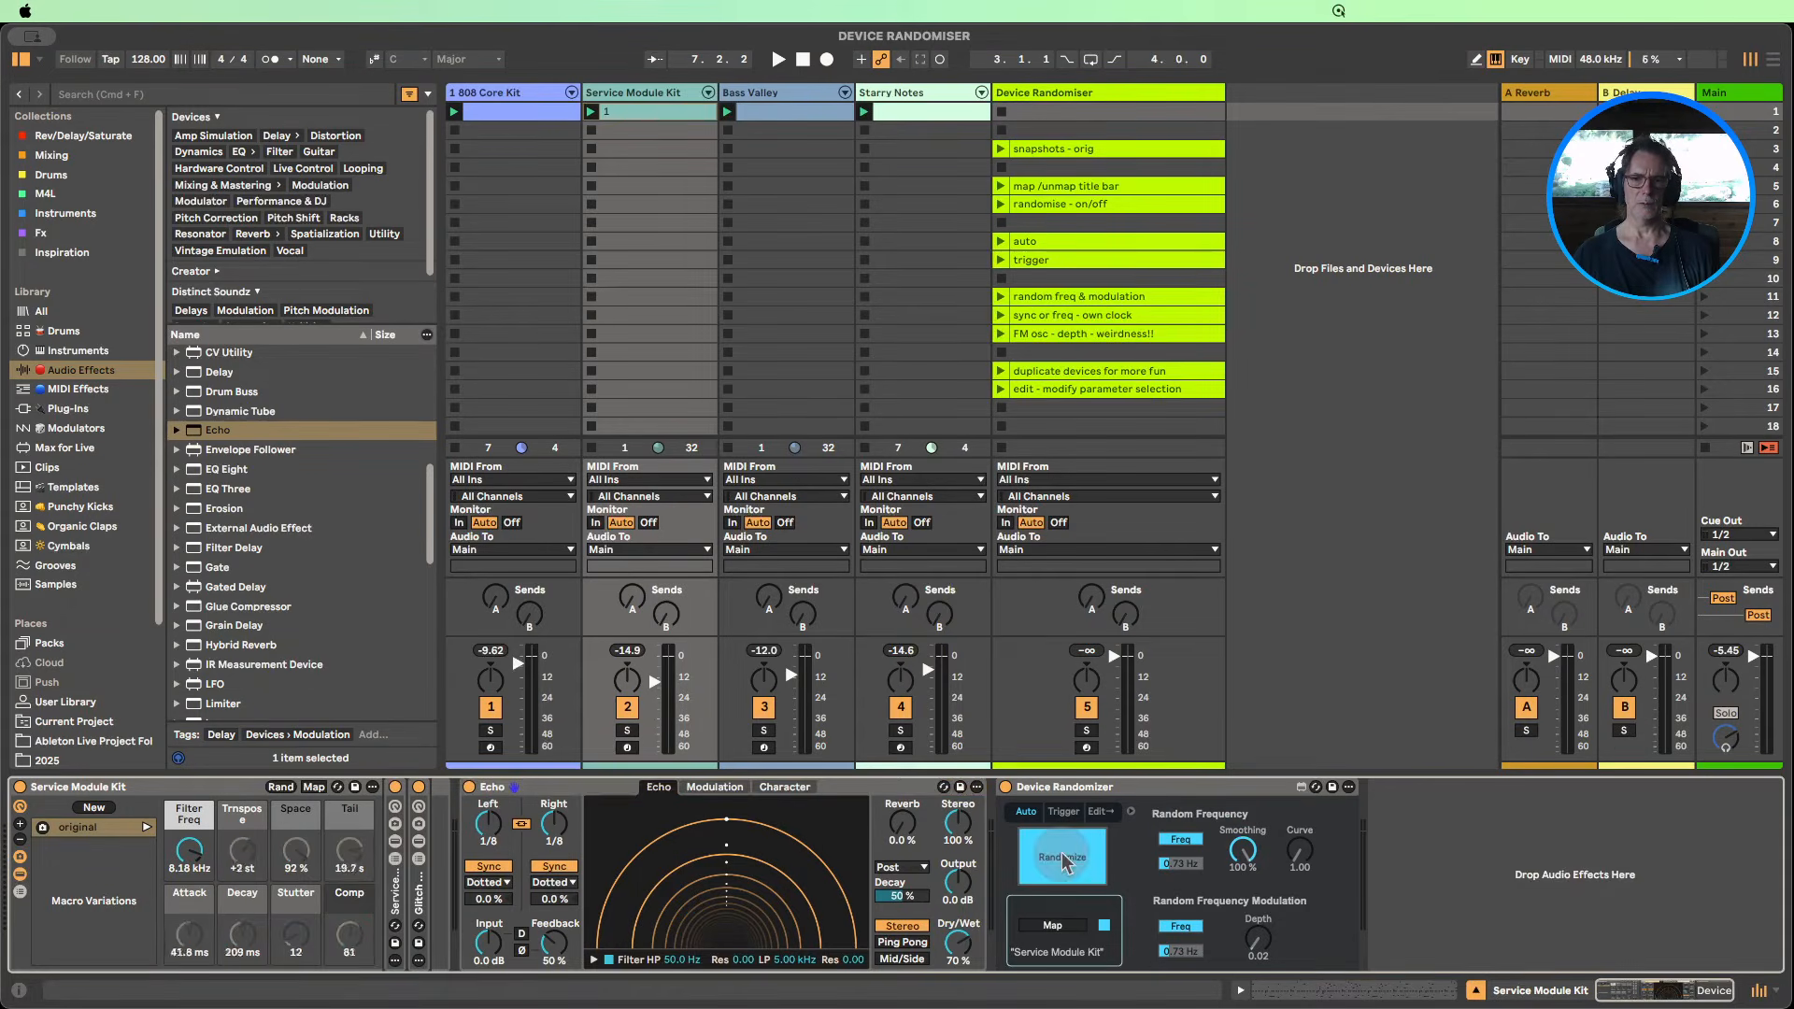
pyautogui.click(1048, 934)
pyautogui.click(518, 834)
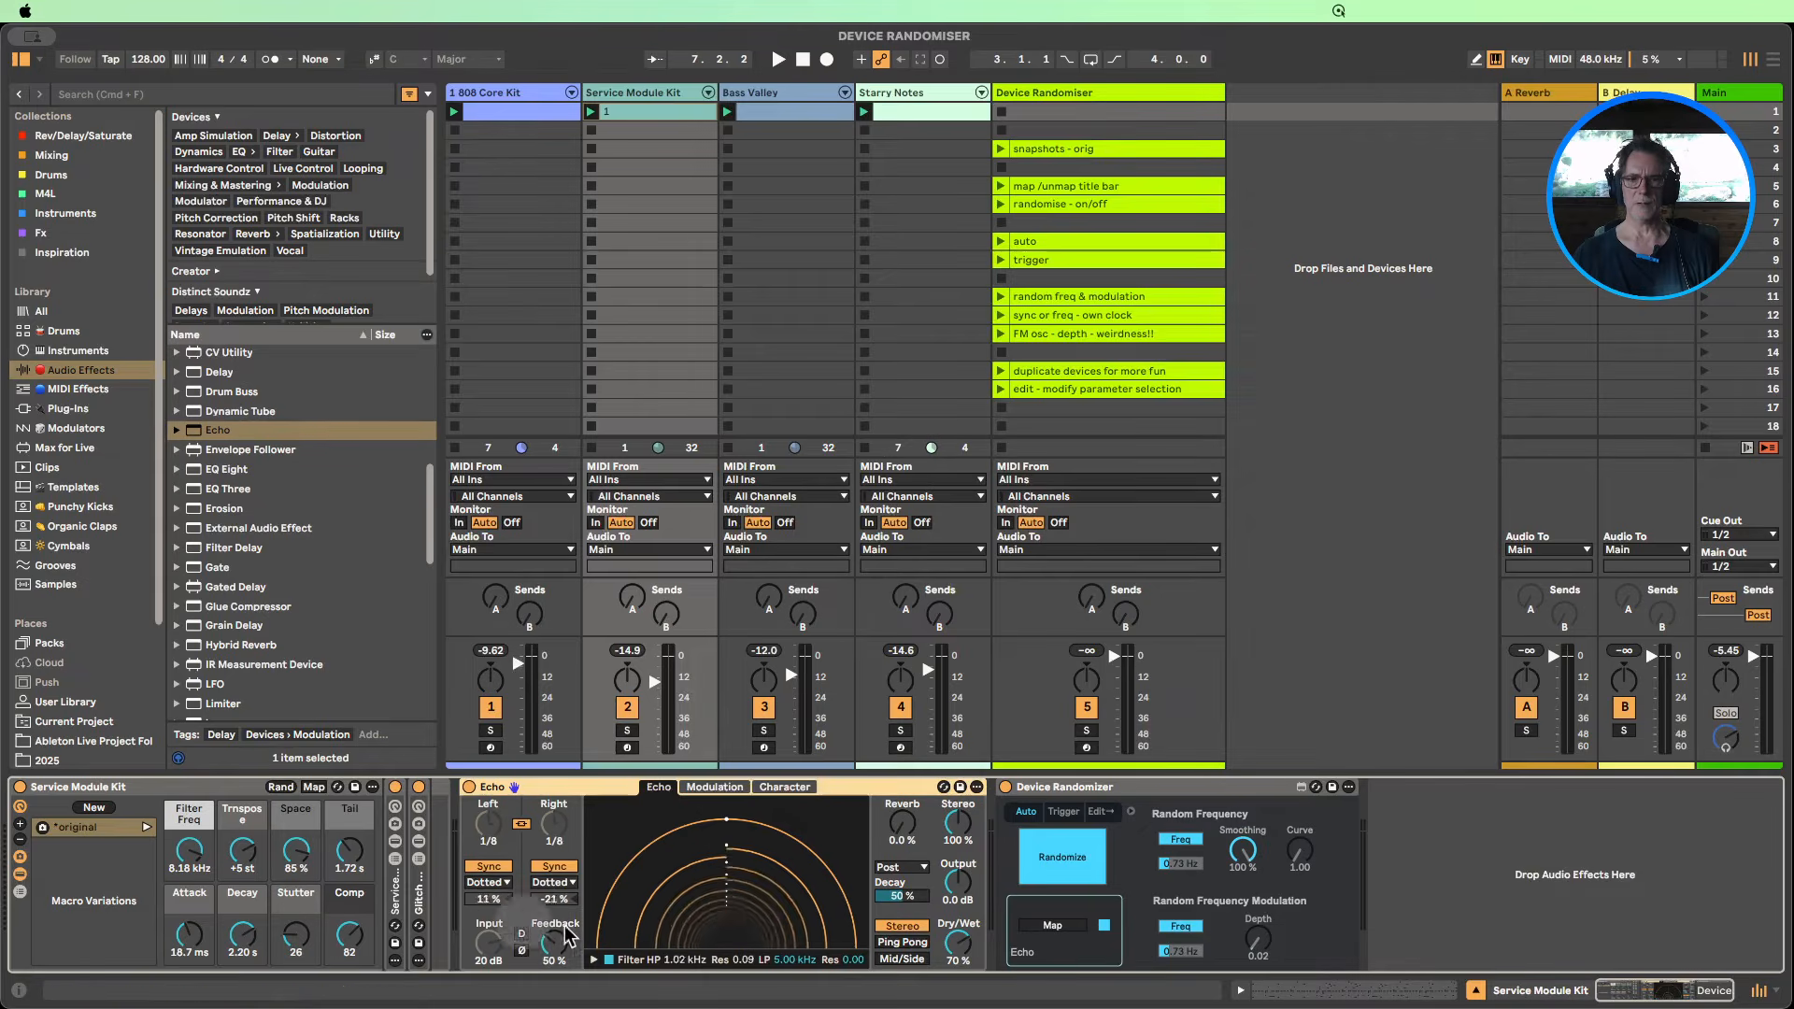
# Step: Examine Echo's parameter list in the Device Randomizer's Edit view, checking which parameters are set on or off
pyautogui.click(1099, 811)
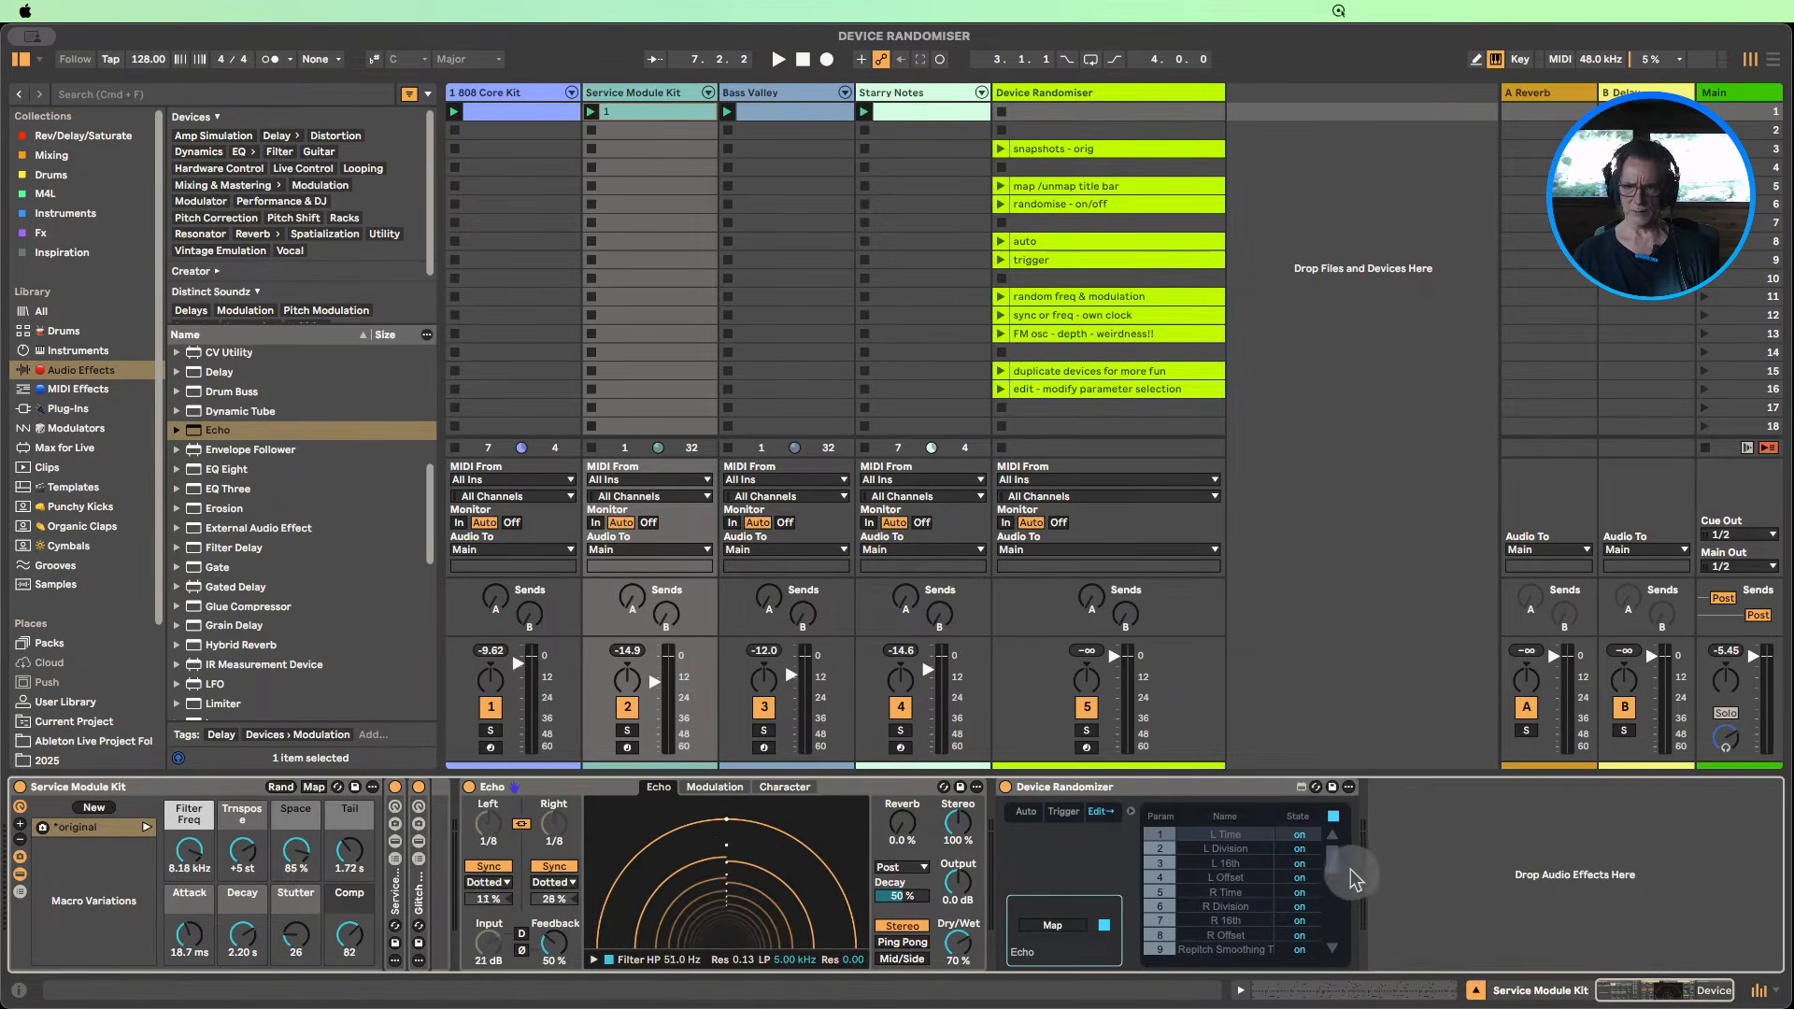
pyautogui.scroll(-2, 1304, 873)
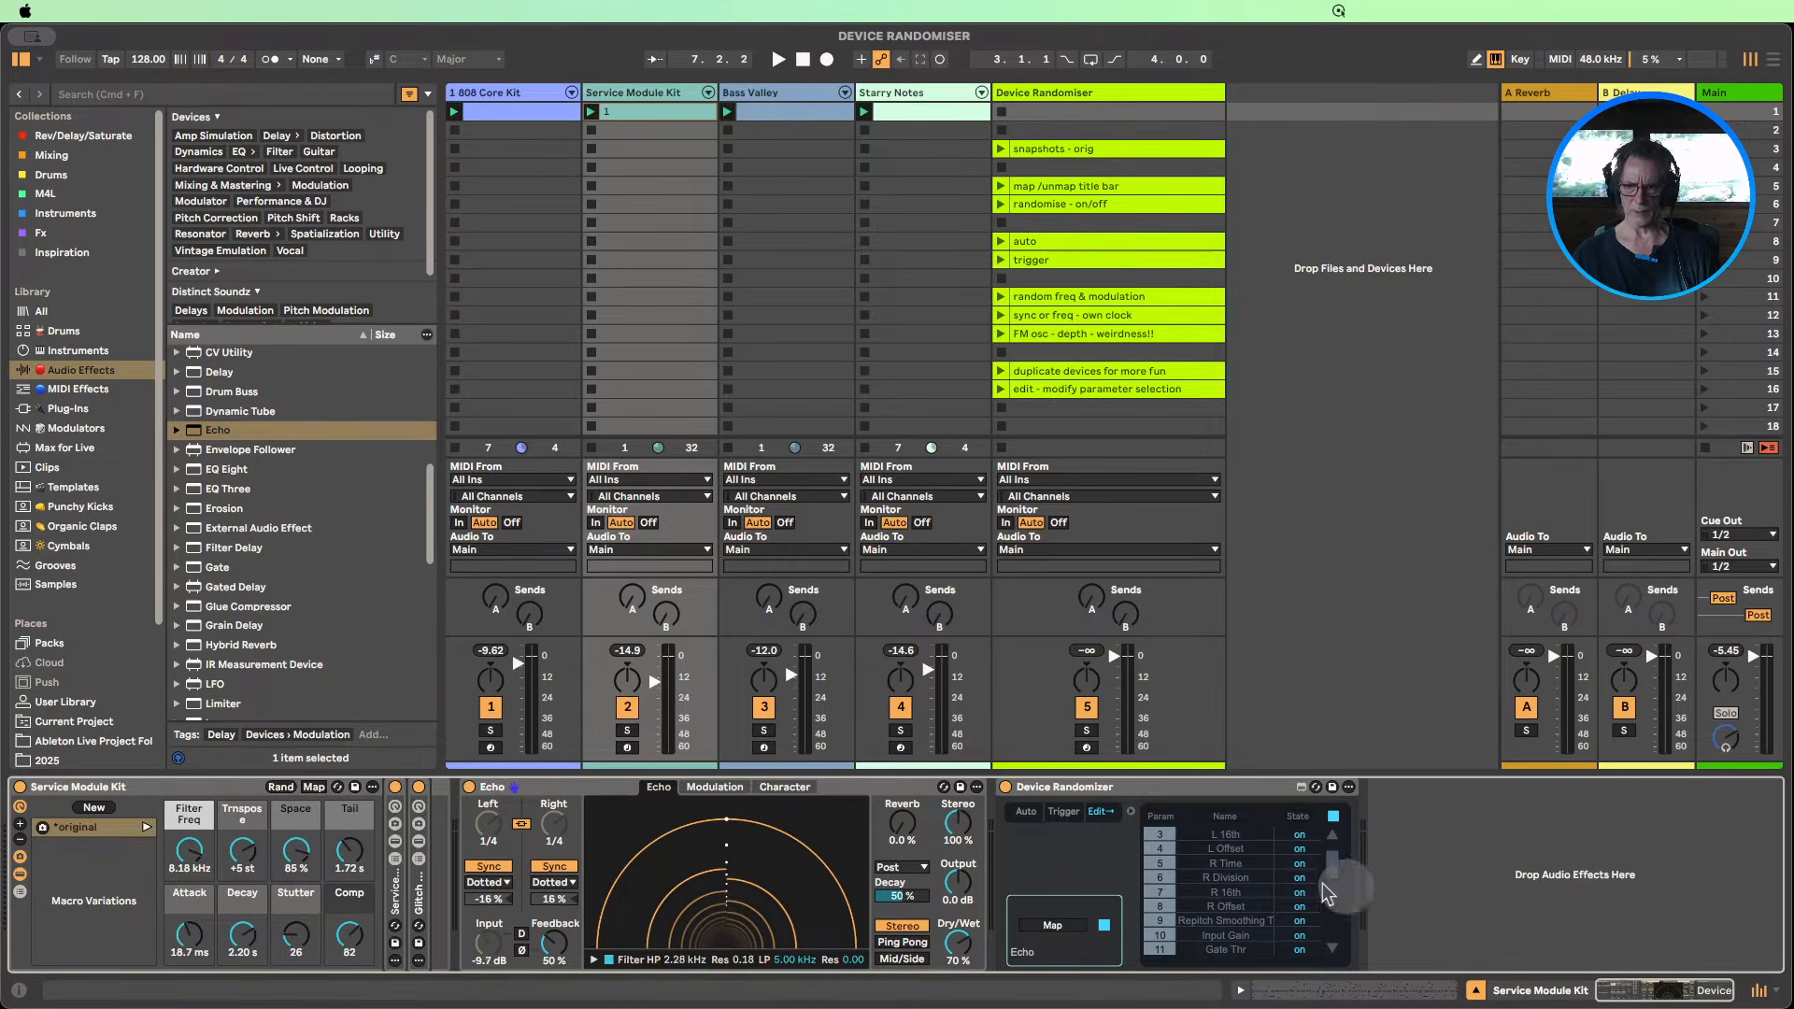
pyautogui.scroll(-7, 1321, 882)
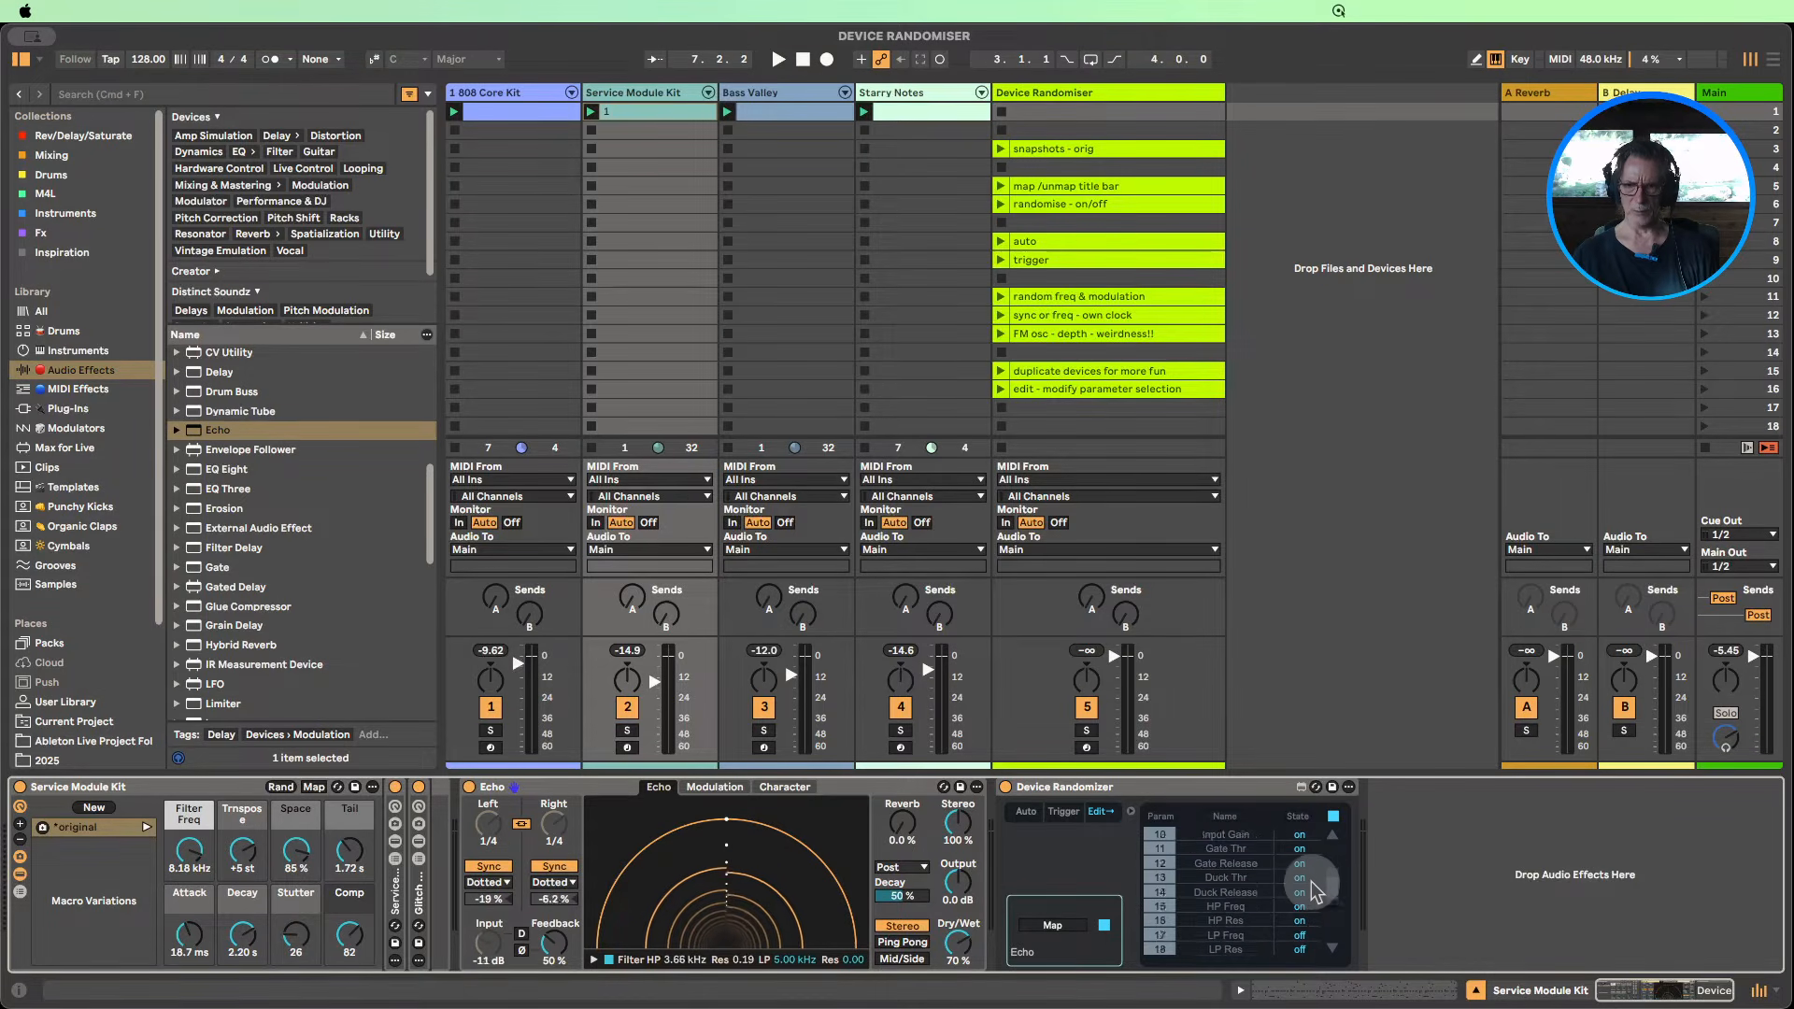
pyautogui.scroll(-3, 1317, 887)
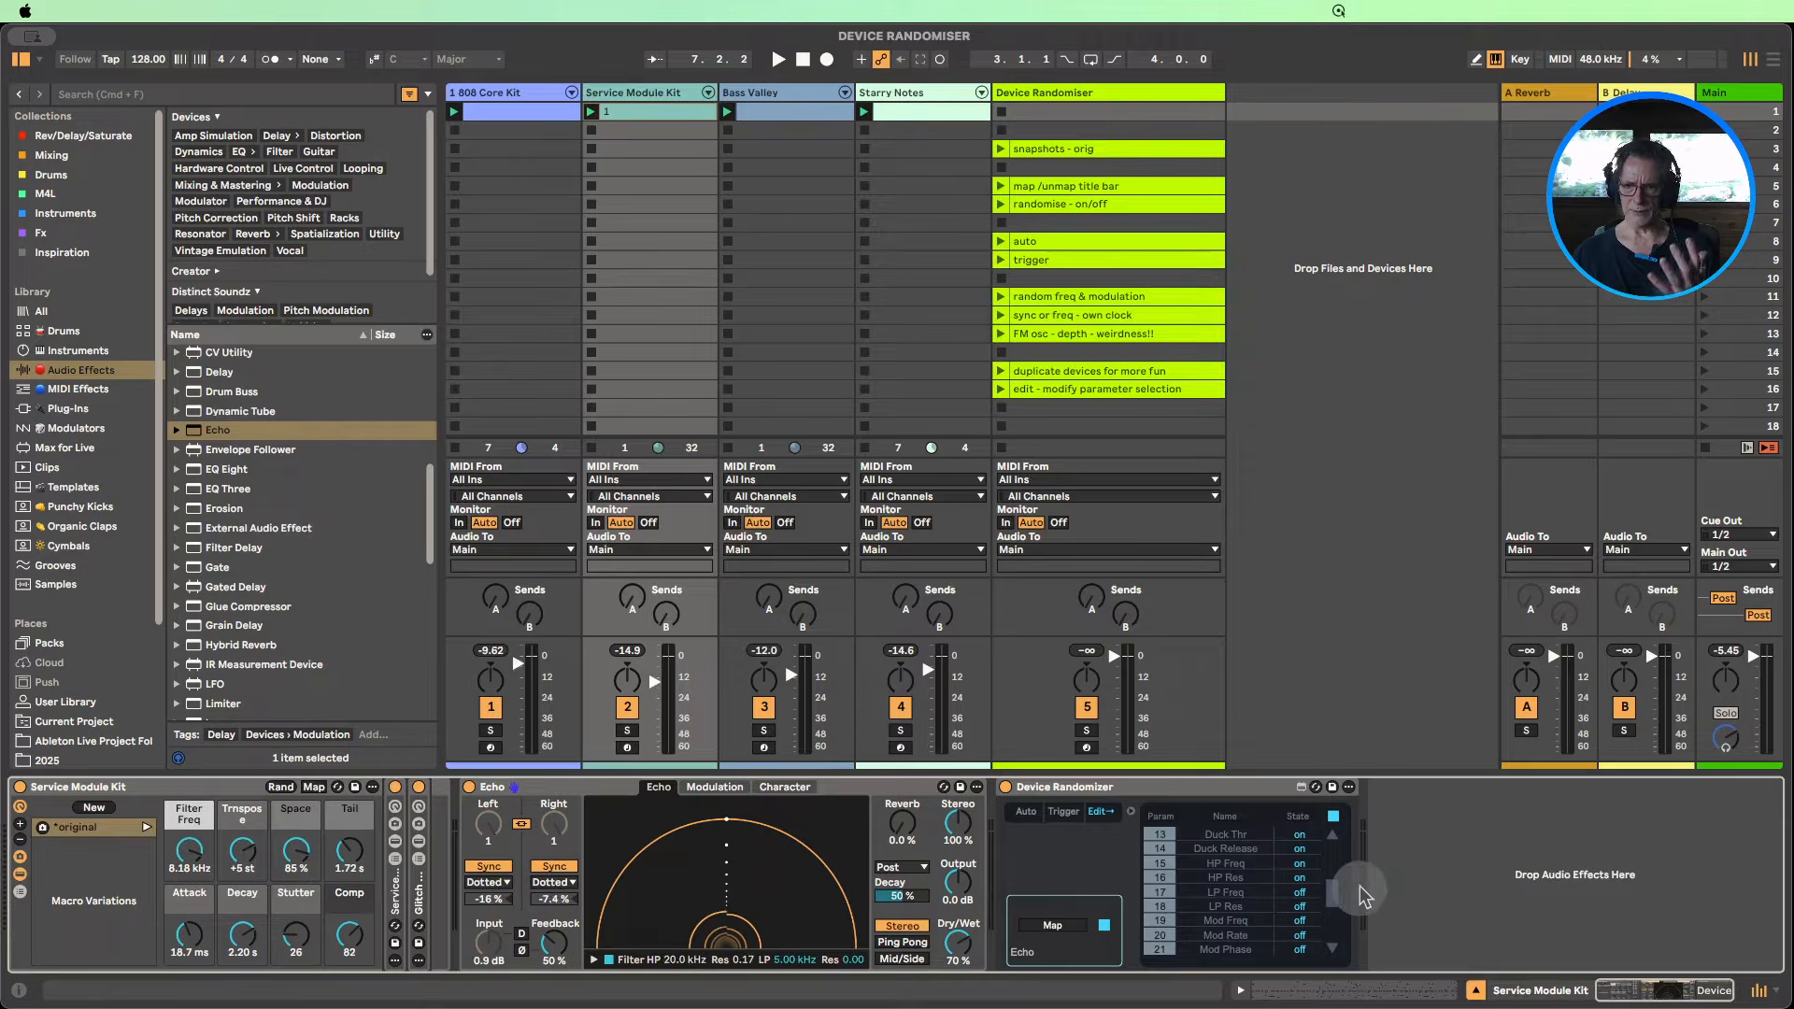
pyautogui.scroll(-2, 1282, 936)
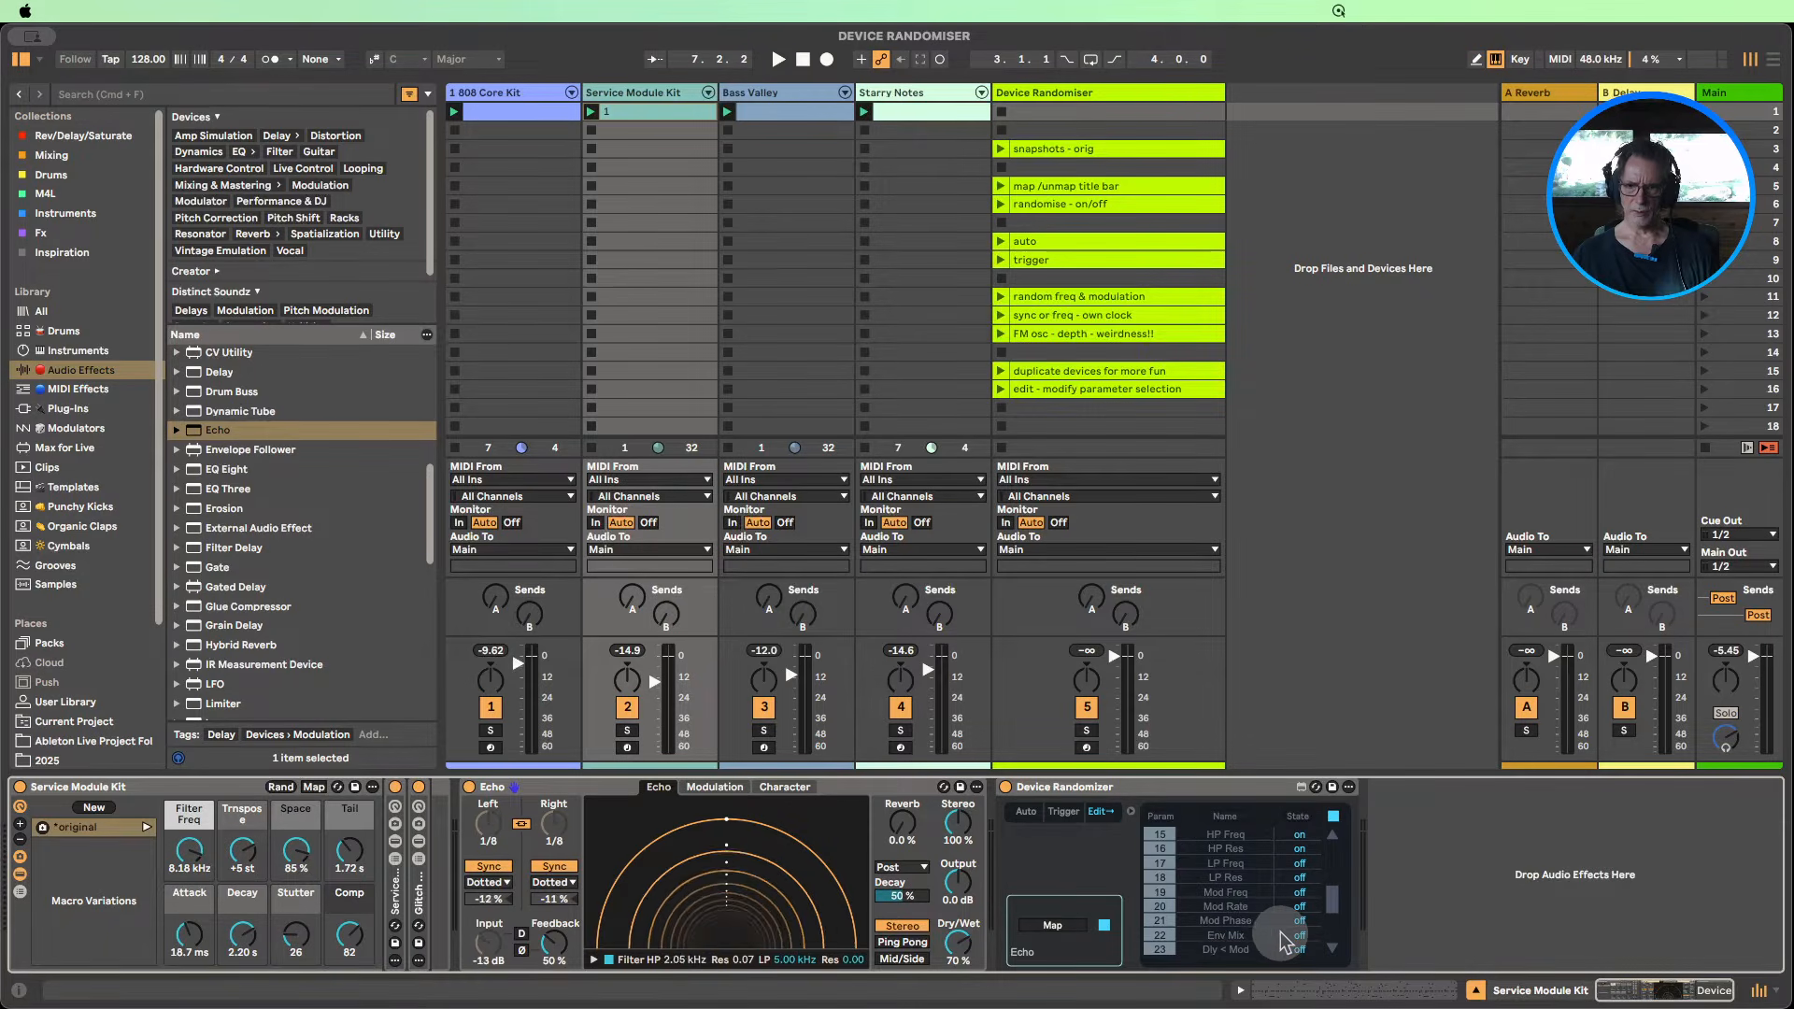
pyautogui.scroll(-8, 1252, 930)
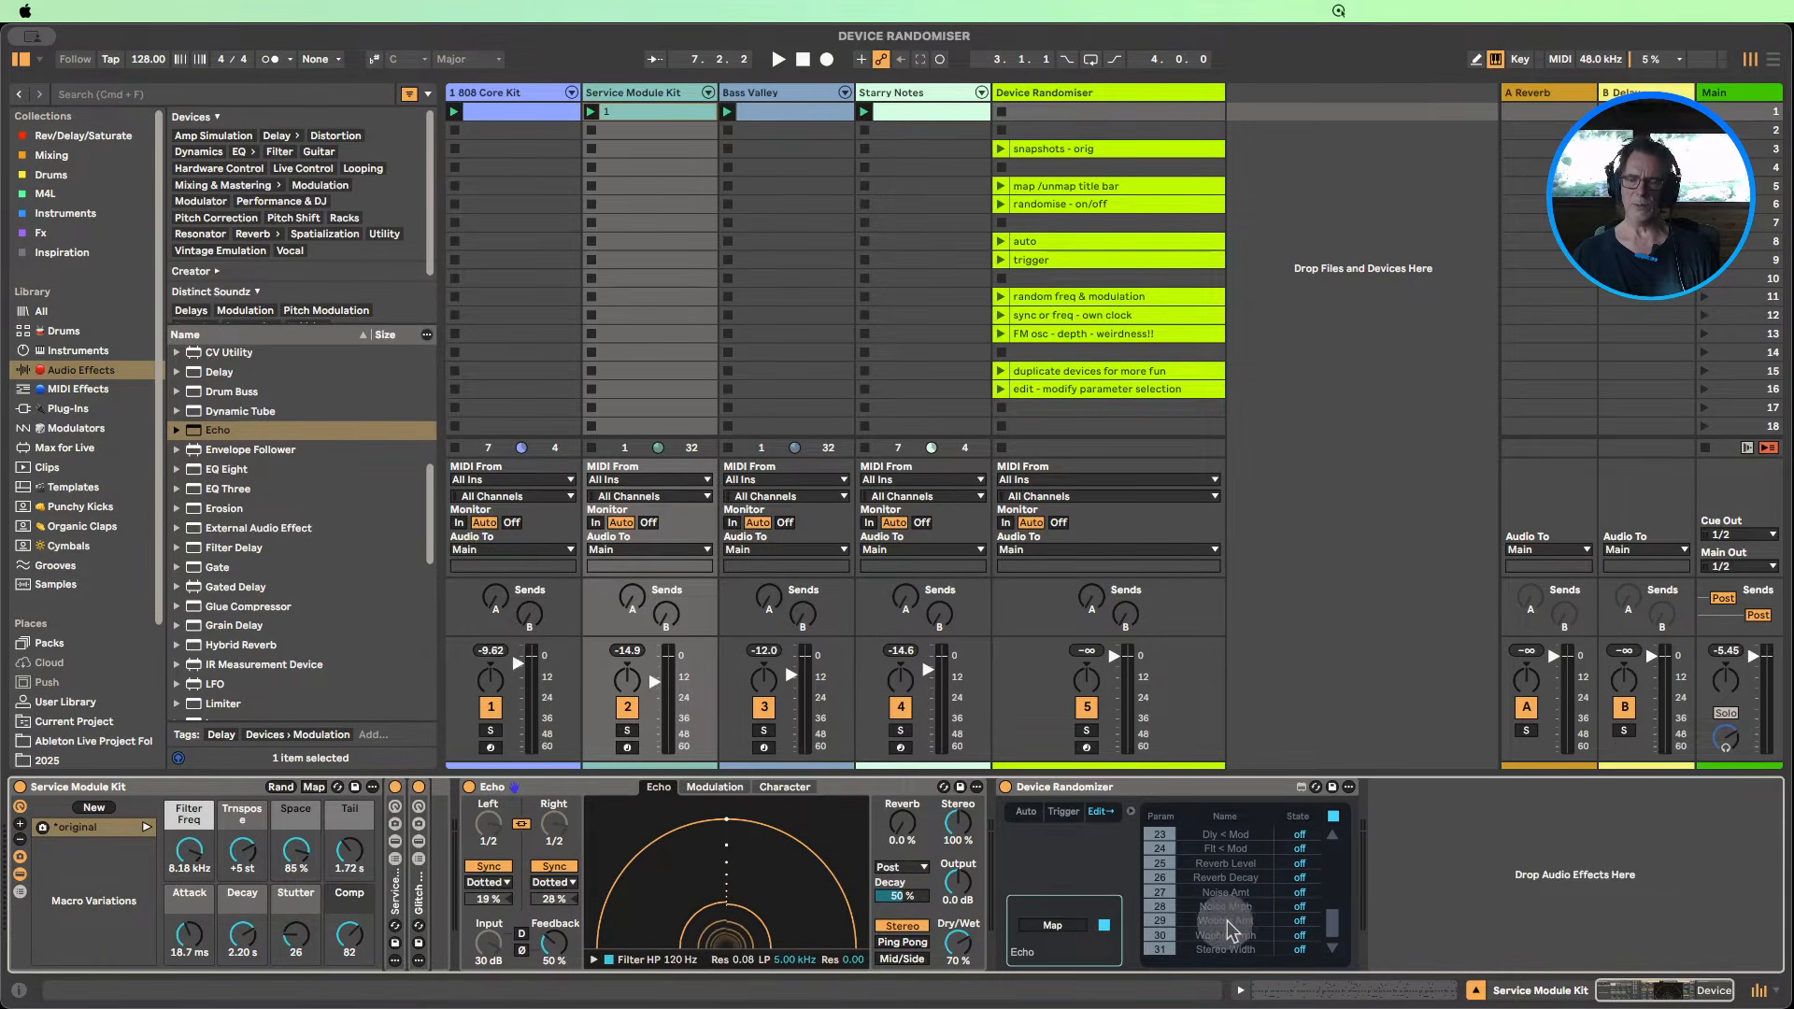
pyautogui.scroll(3, 1336, 909)
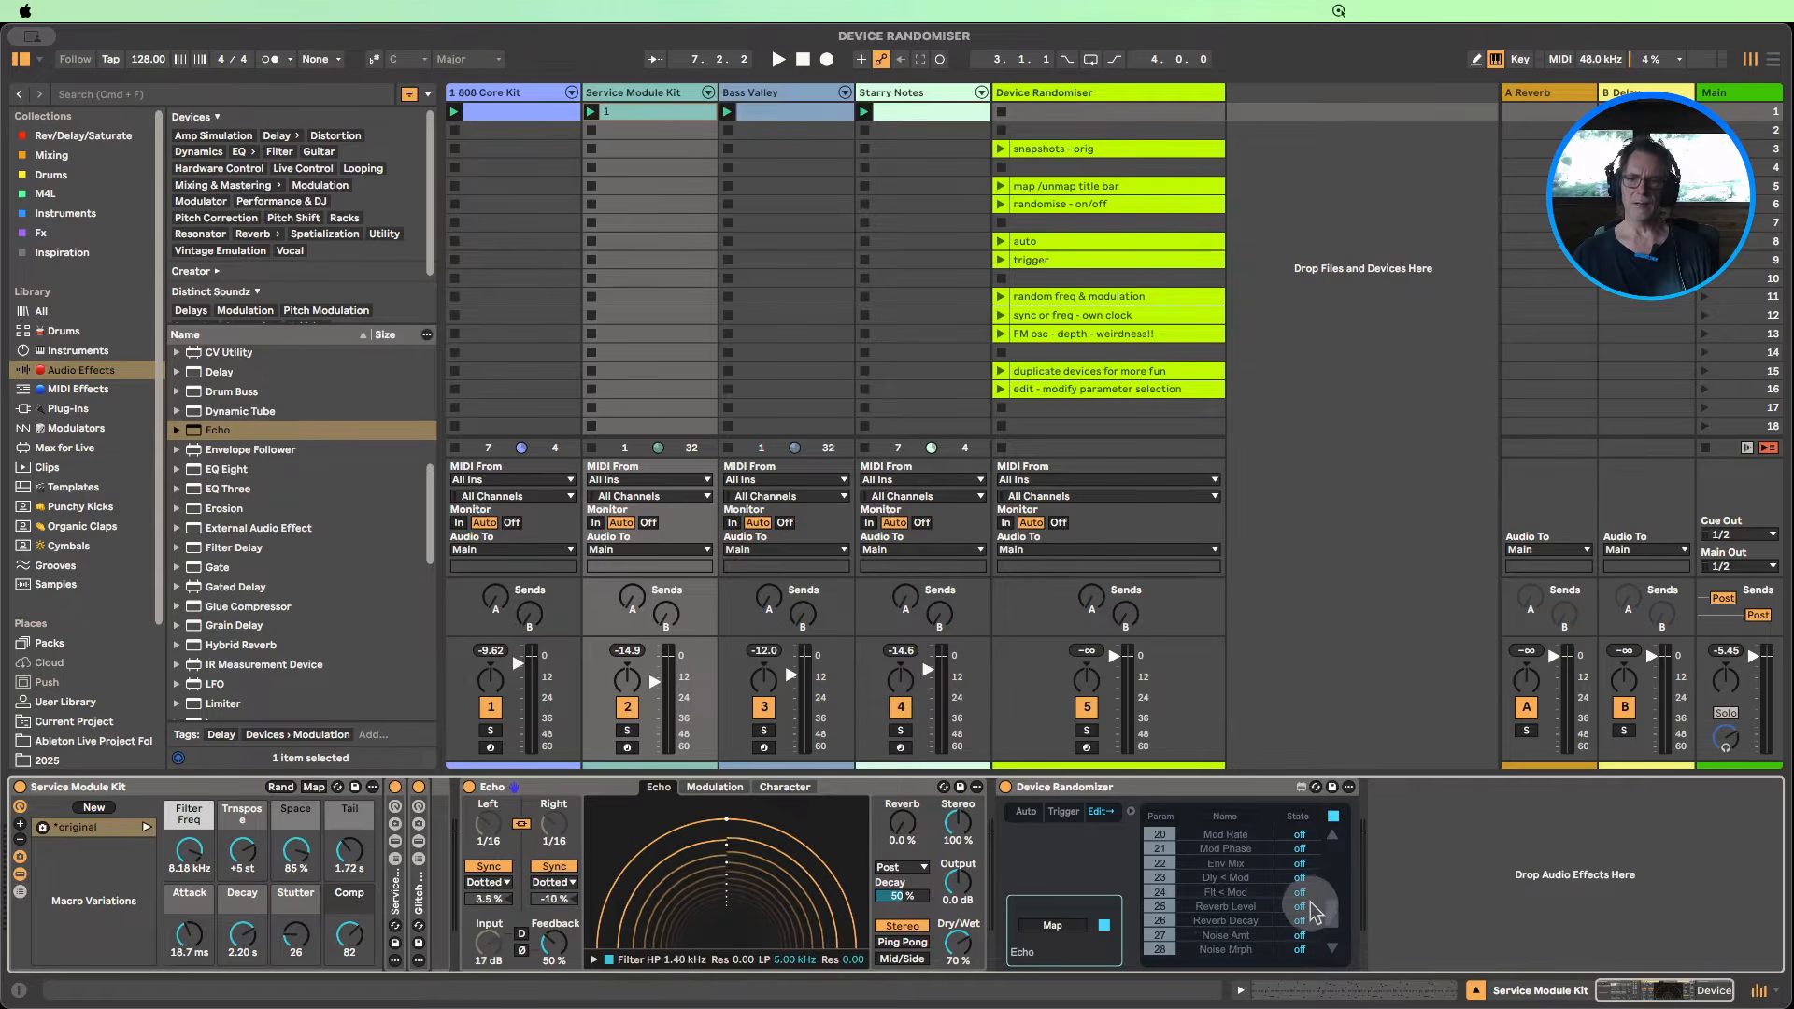
pyautogui.scroll(6, 1310, 902)
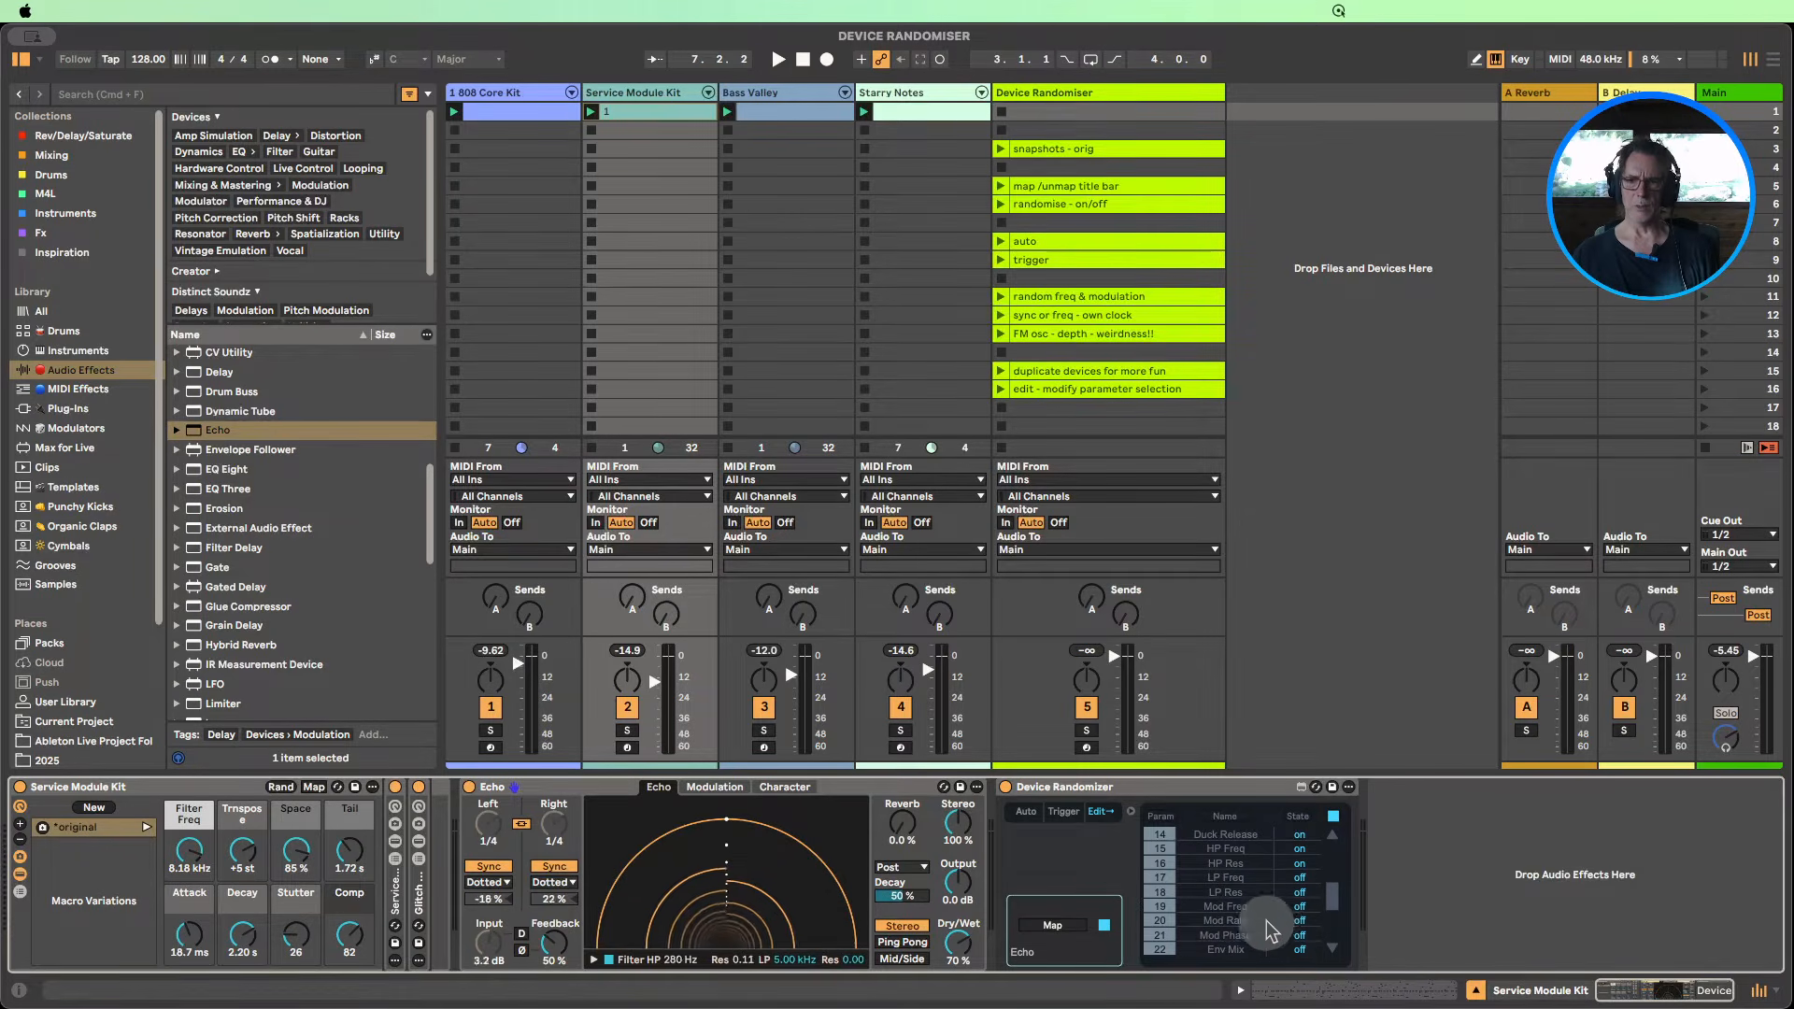
pyautogui.scroll(5, 1258, 912)
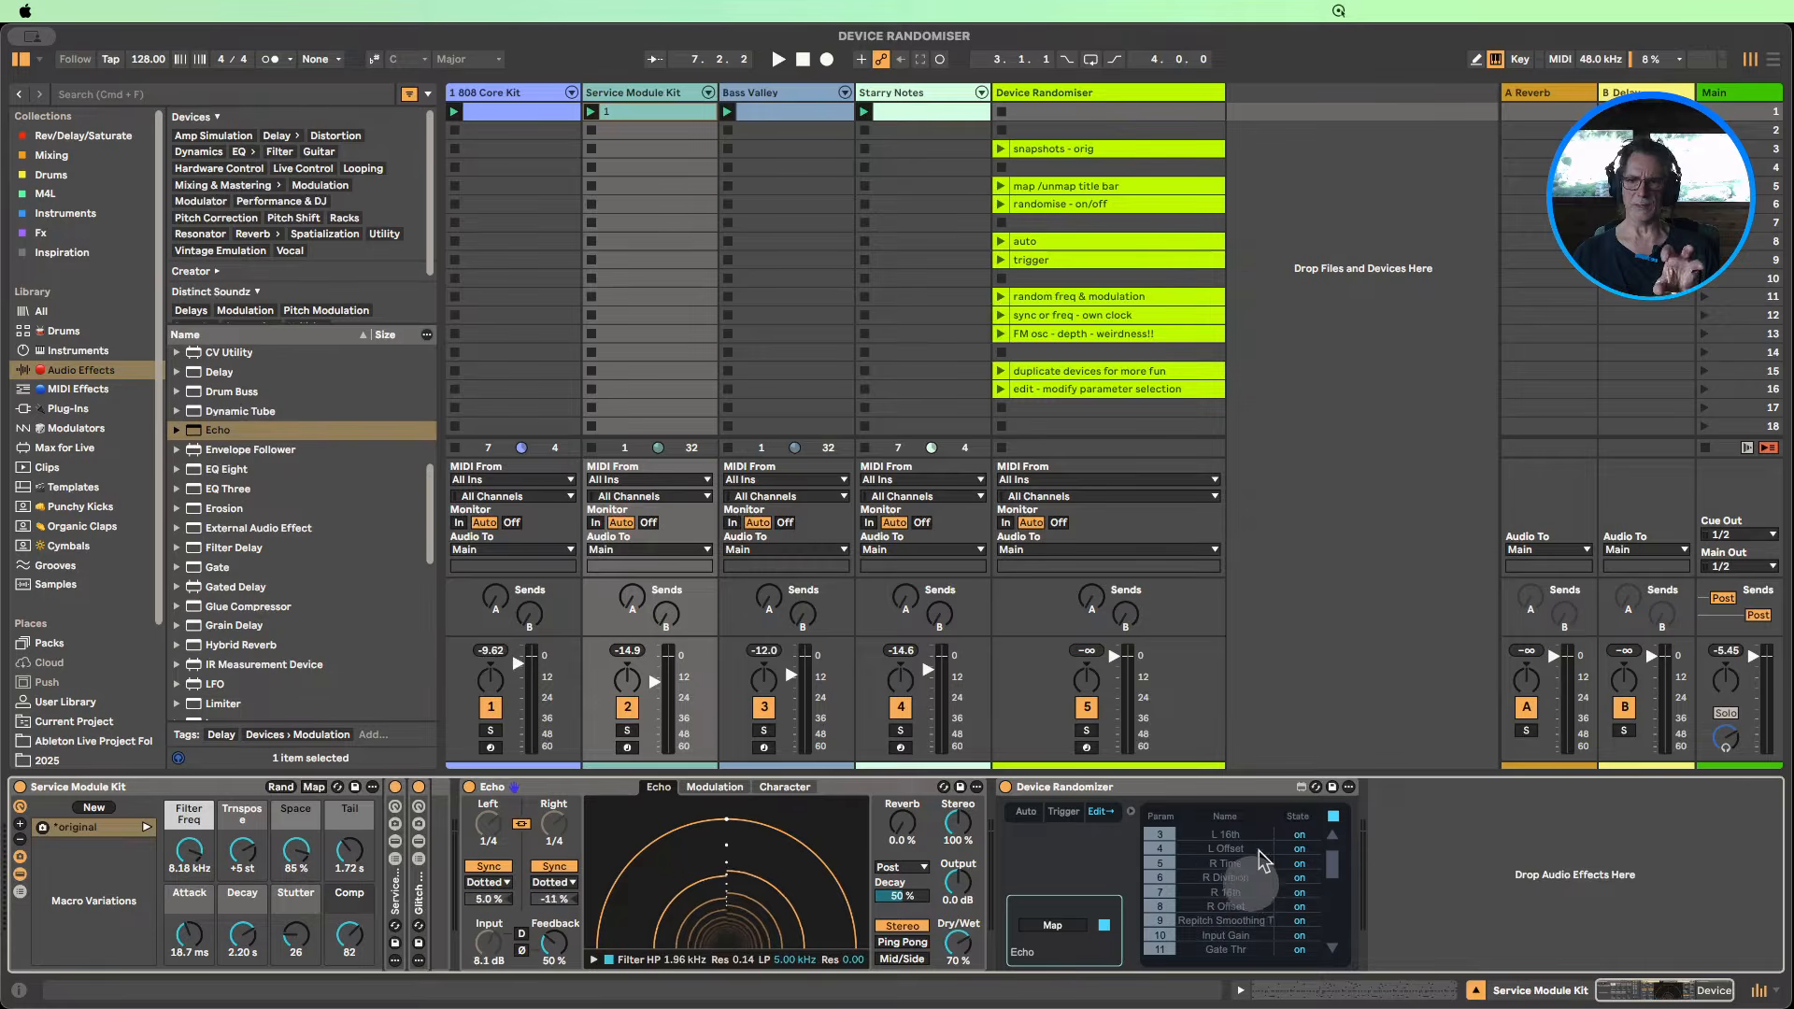
pyautogui.scroll(-2, 1291, 905)
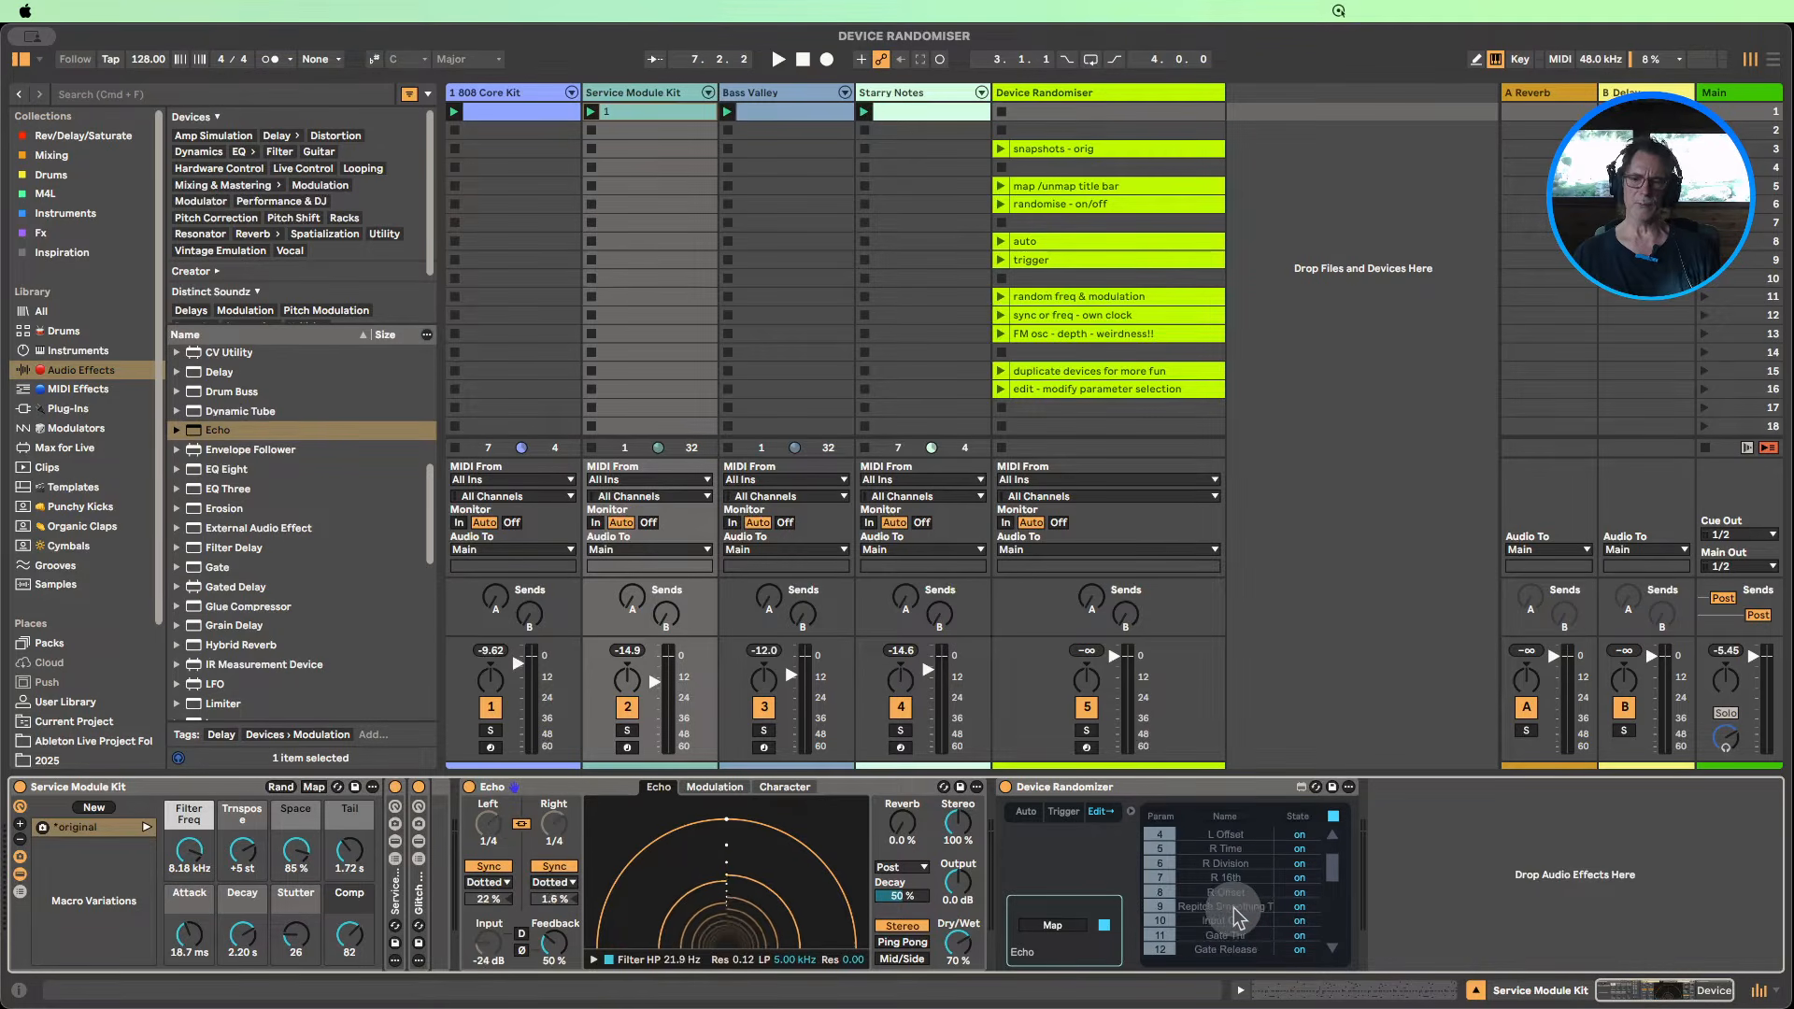
pyautogui.scroll(-3, 1234, 906)
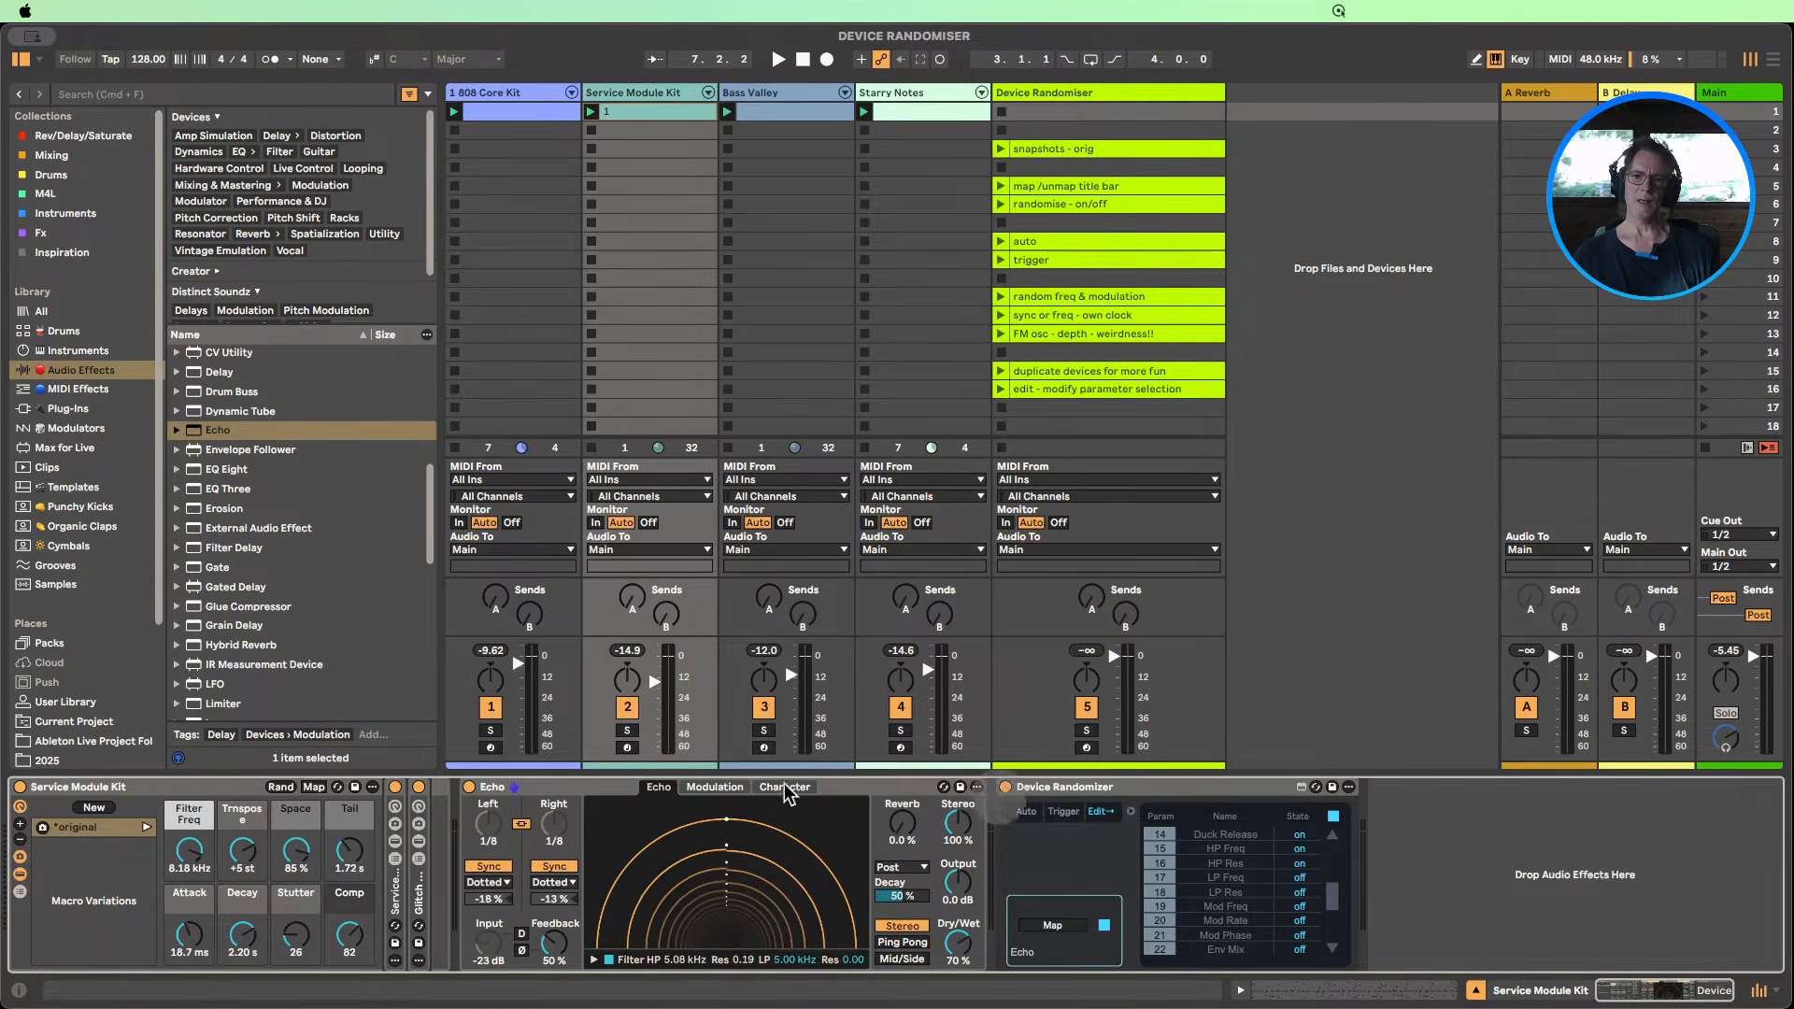
# Step: Duplicate the Device Randomizer and map the copy to Service Module Kit with Randomize on in Auto mode
pyautogui.click(551, 787)
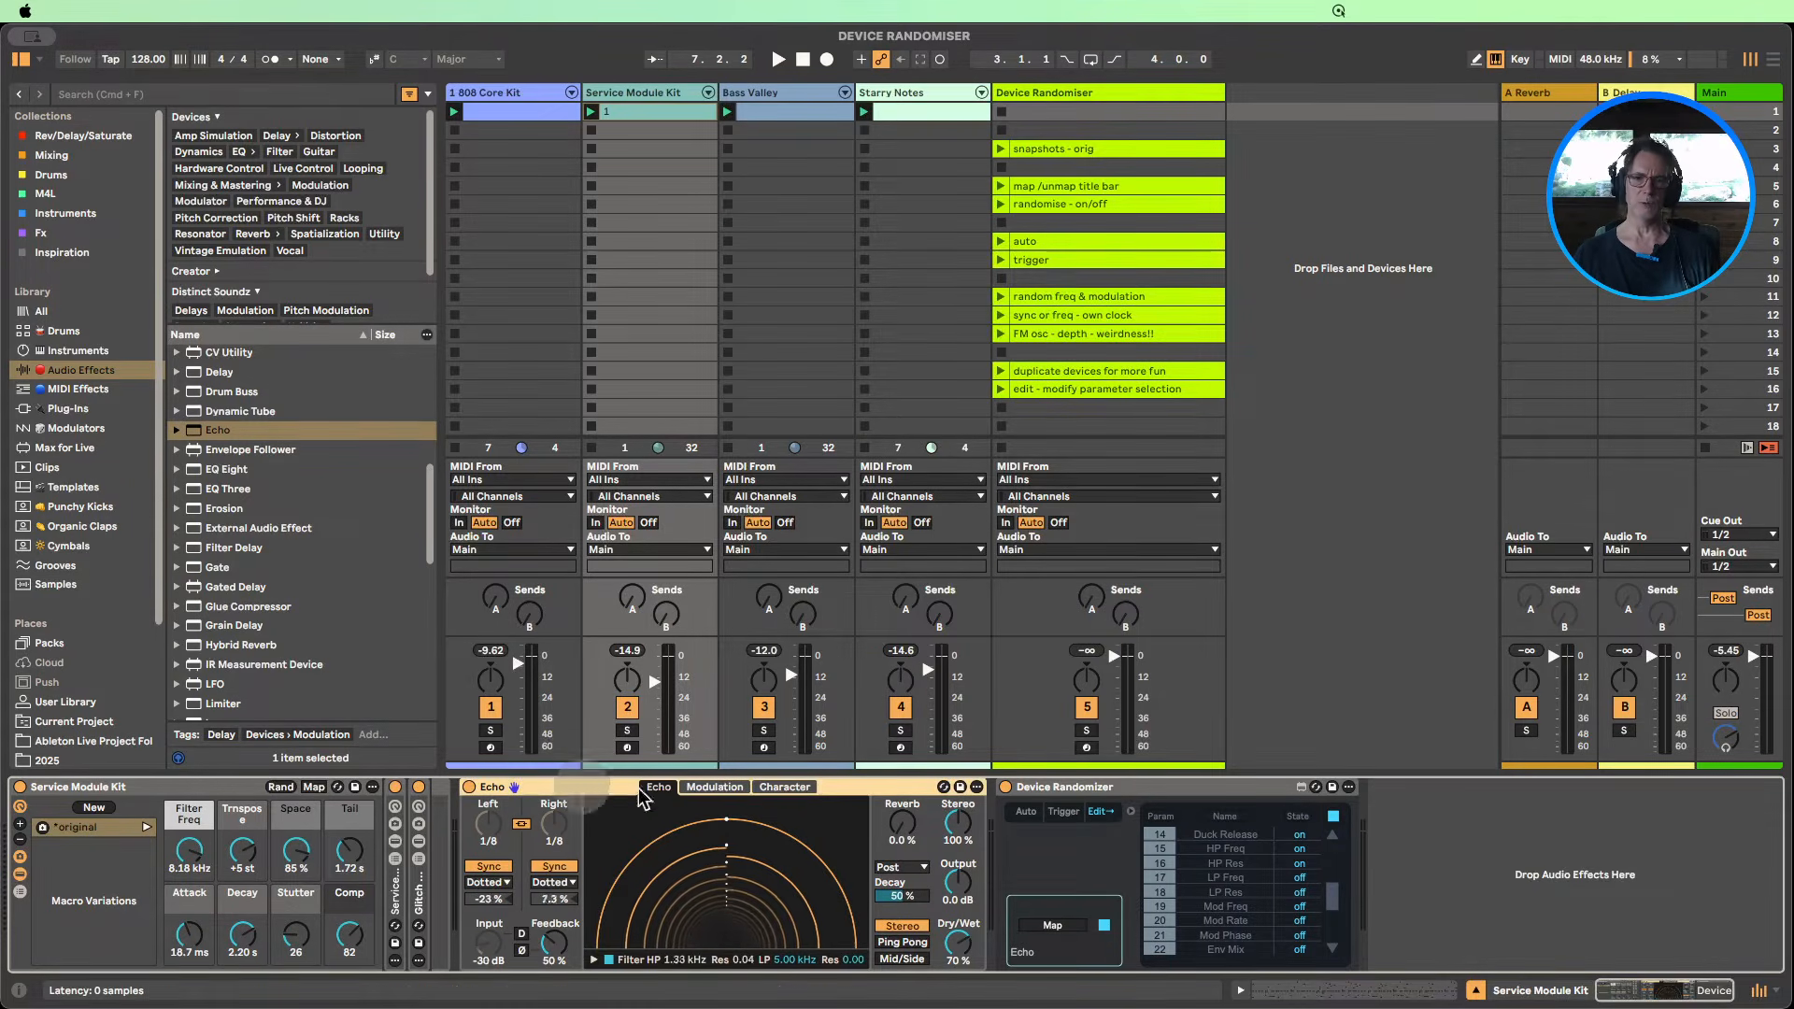
pyautogui.click(1083, 789)
pyautogui.press('super+d')
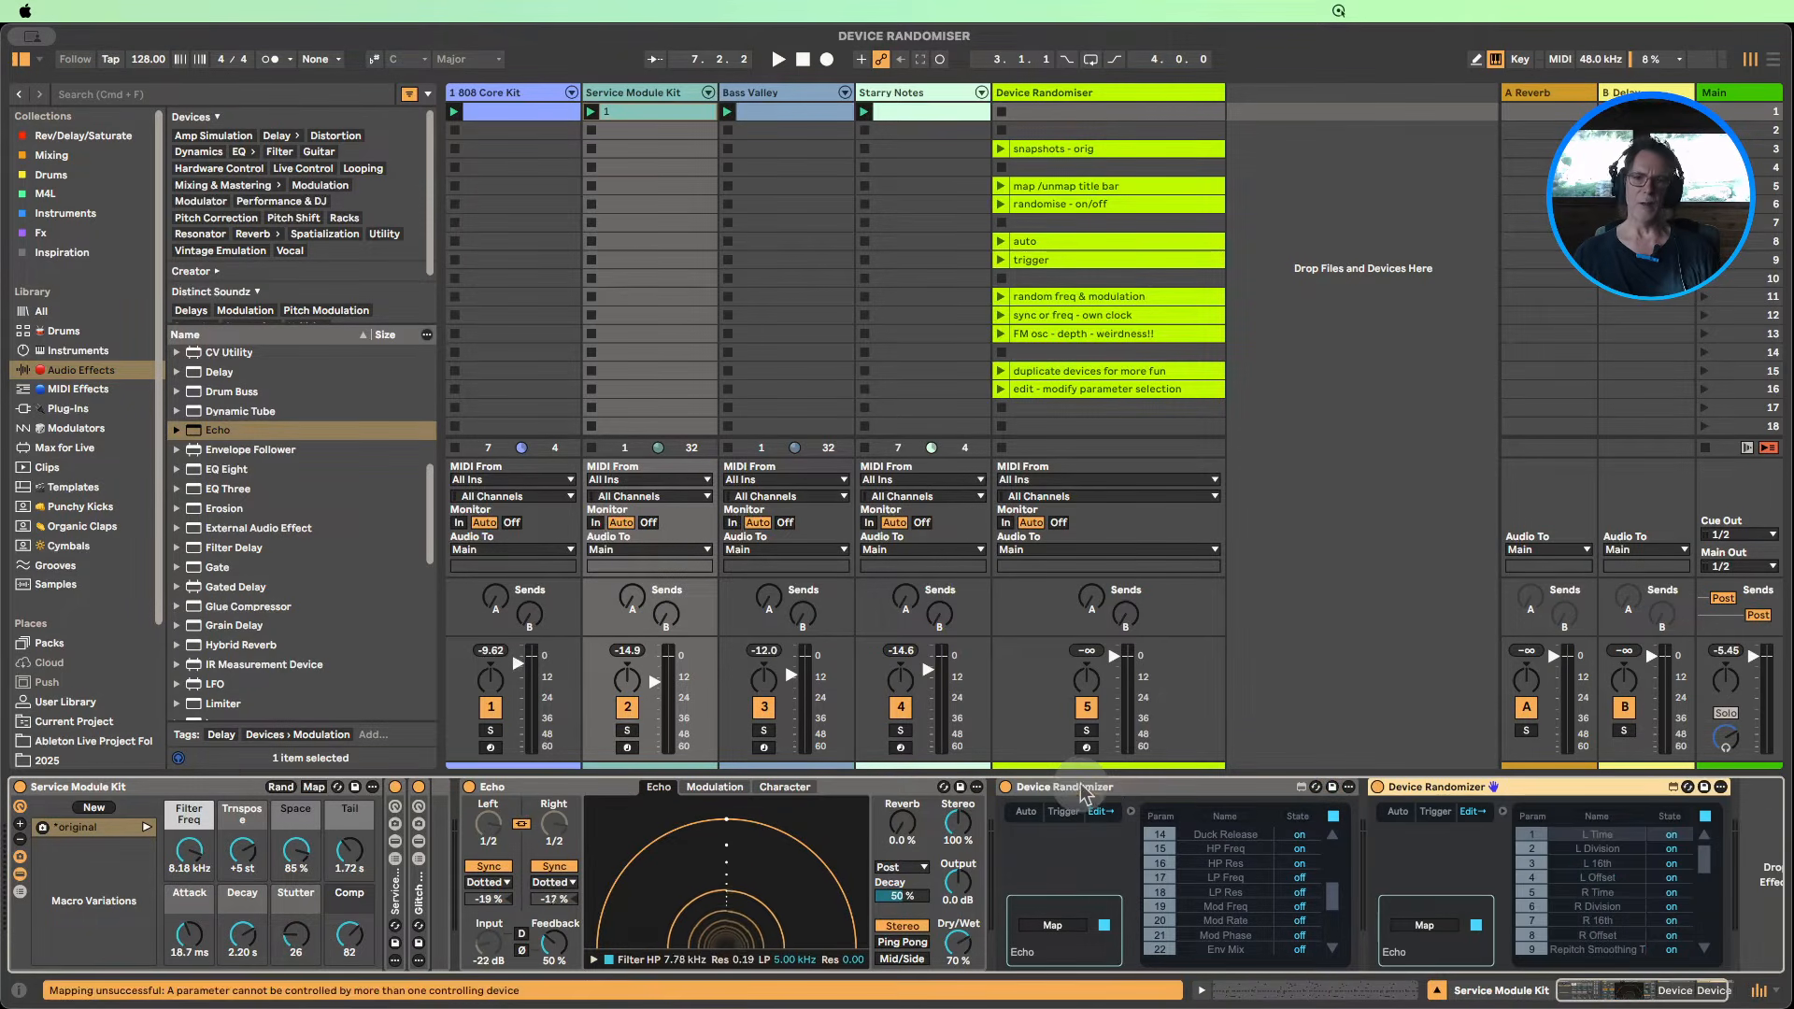
pyautogui.click(1399, 813)
pyautogui.click(1432, 861)
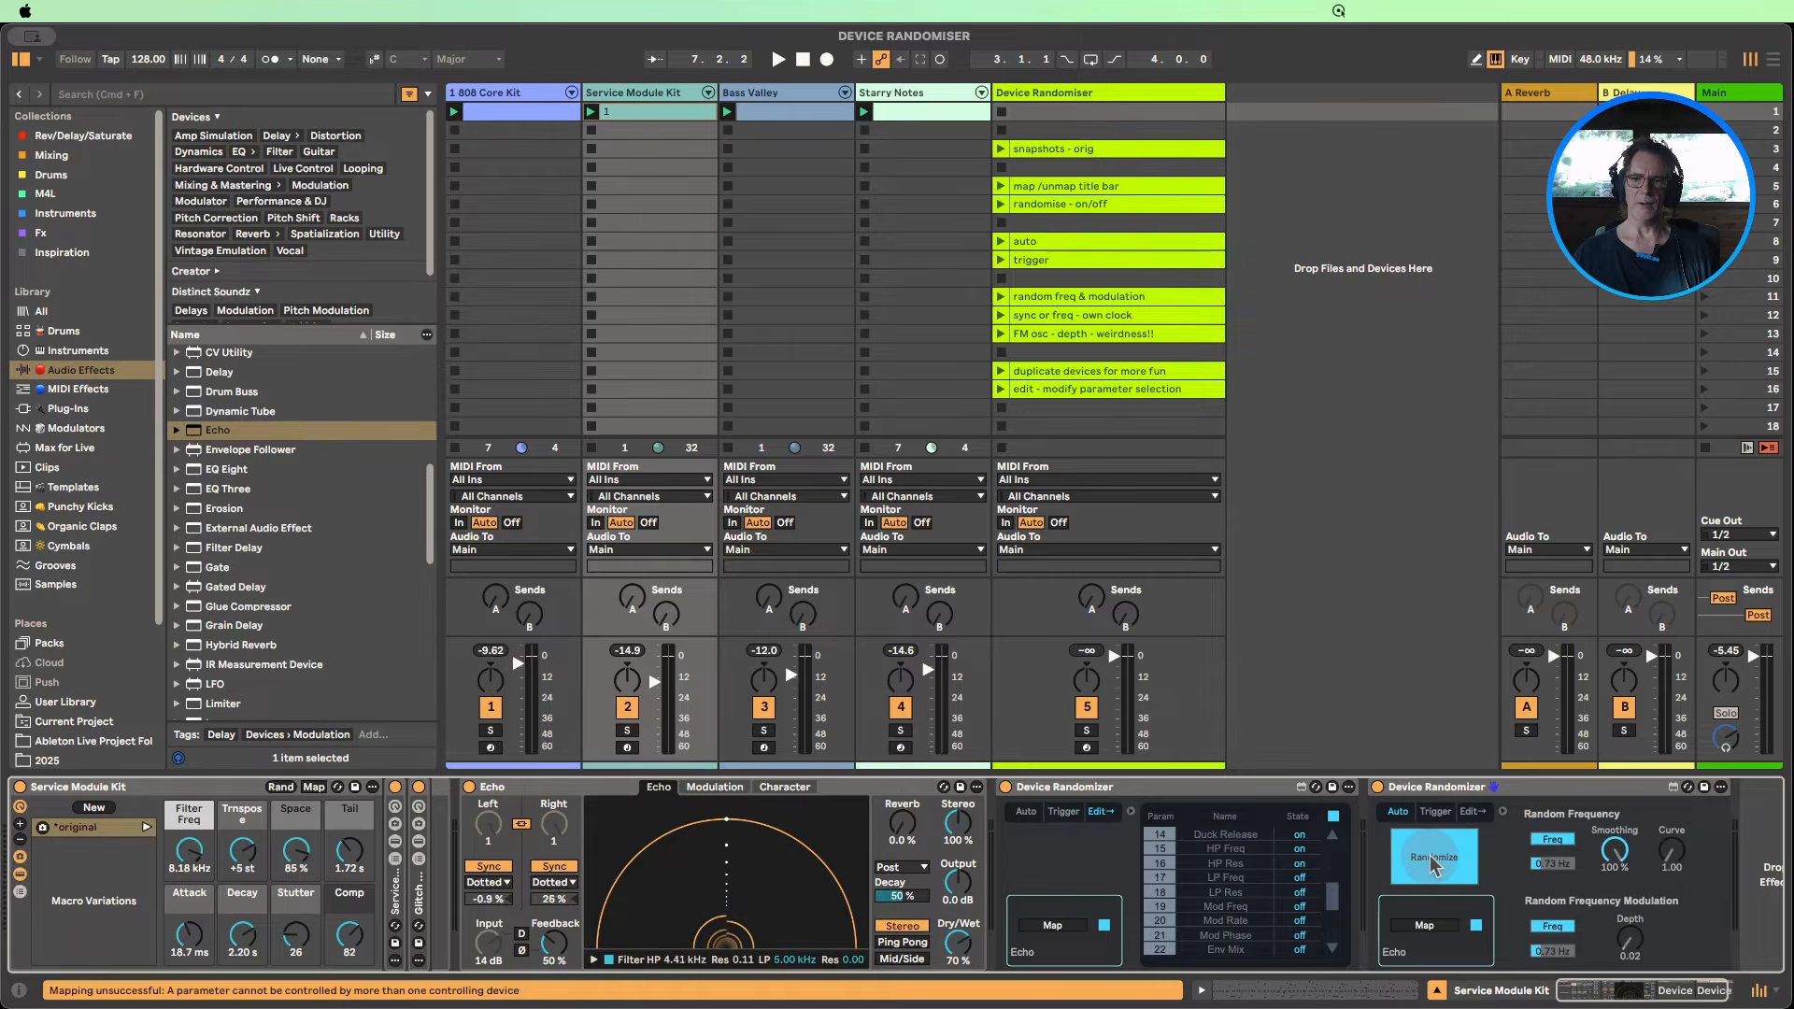
pyautogui.click(1424, 925)
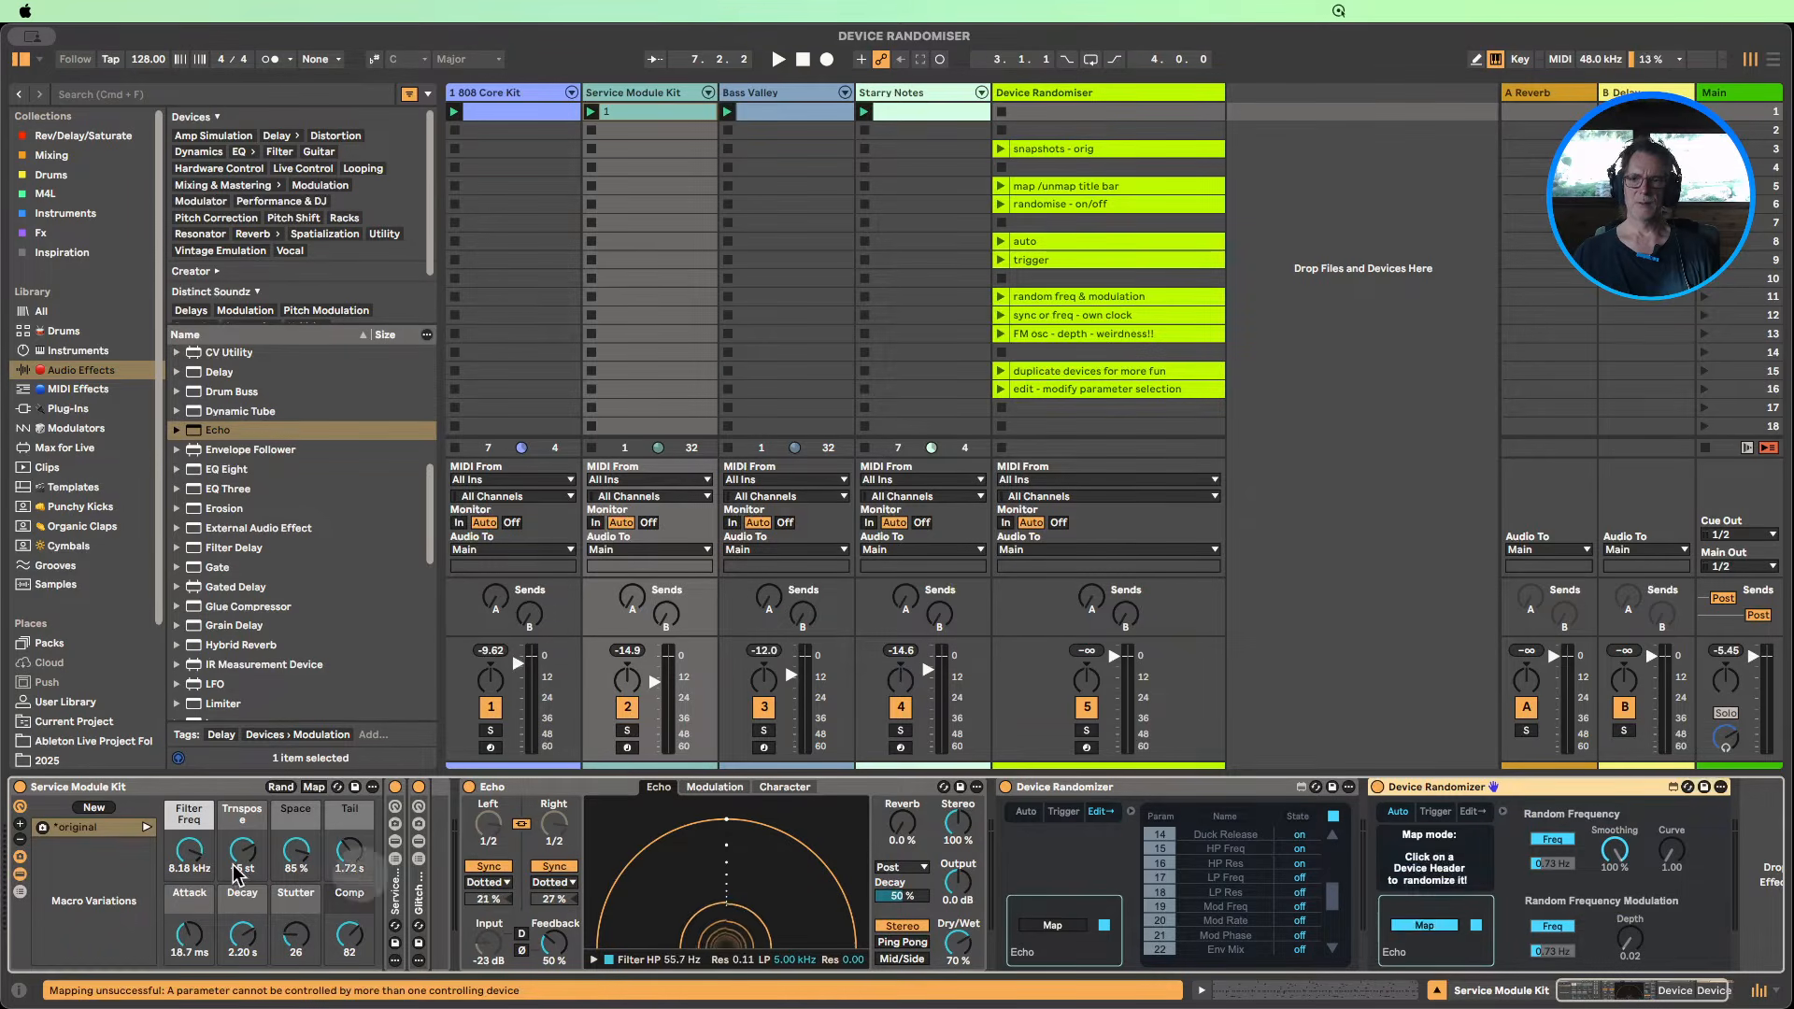
pyautogui.click(114, 791)
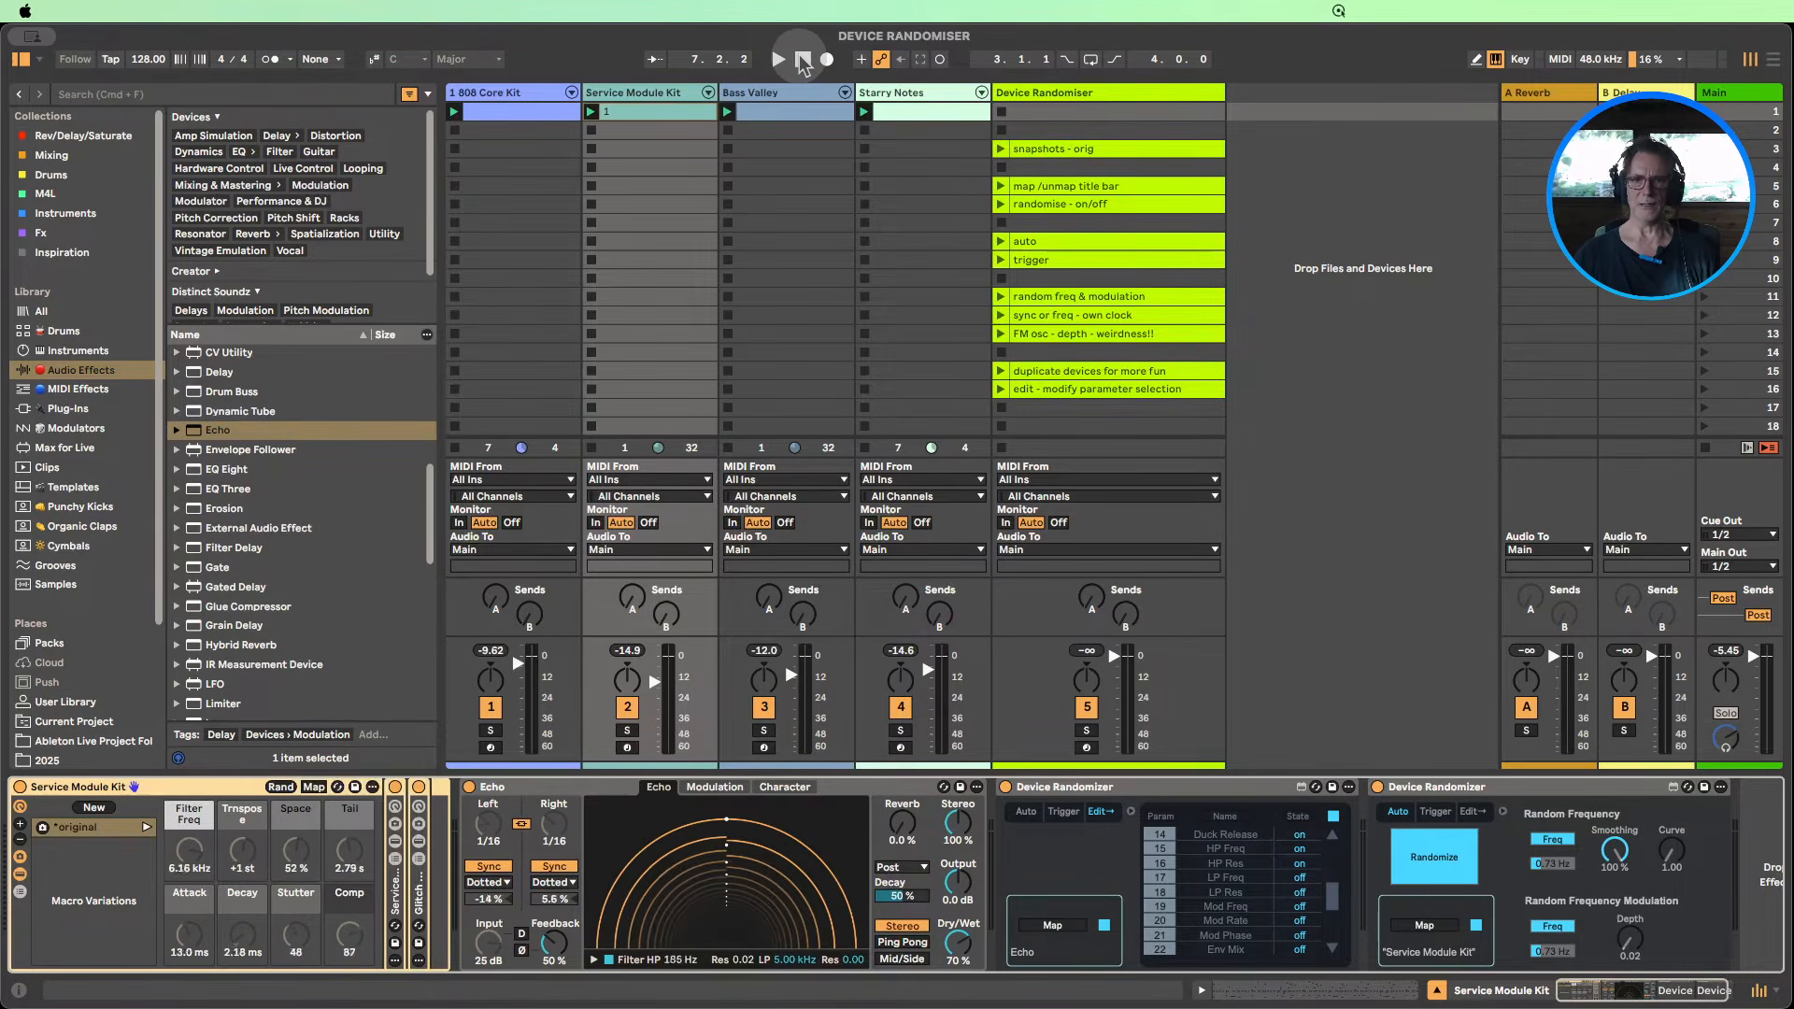
# Step: Delete Echo and the duplicate Device Randomizer, and return the remaining Device Randomizer to Auto mode
pyautogui.click(509, 794)
pyautogui.press('Delete')
pyautogui.click(879, 789)
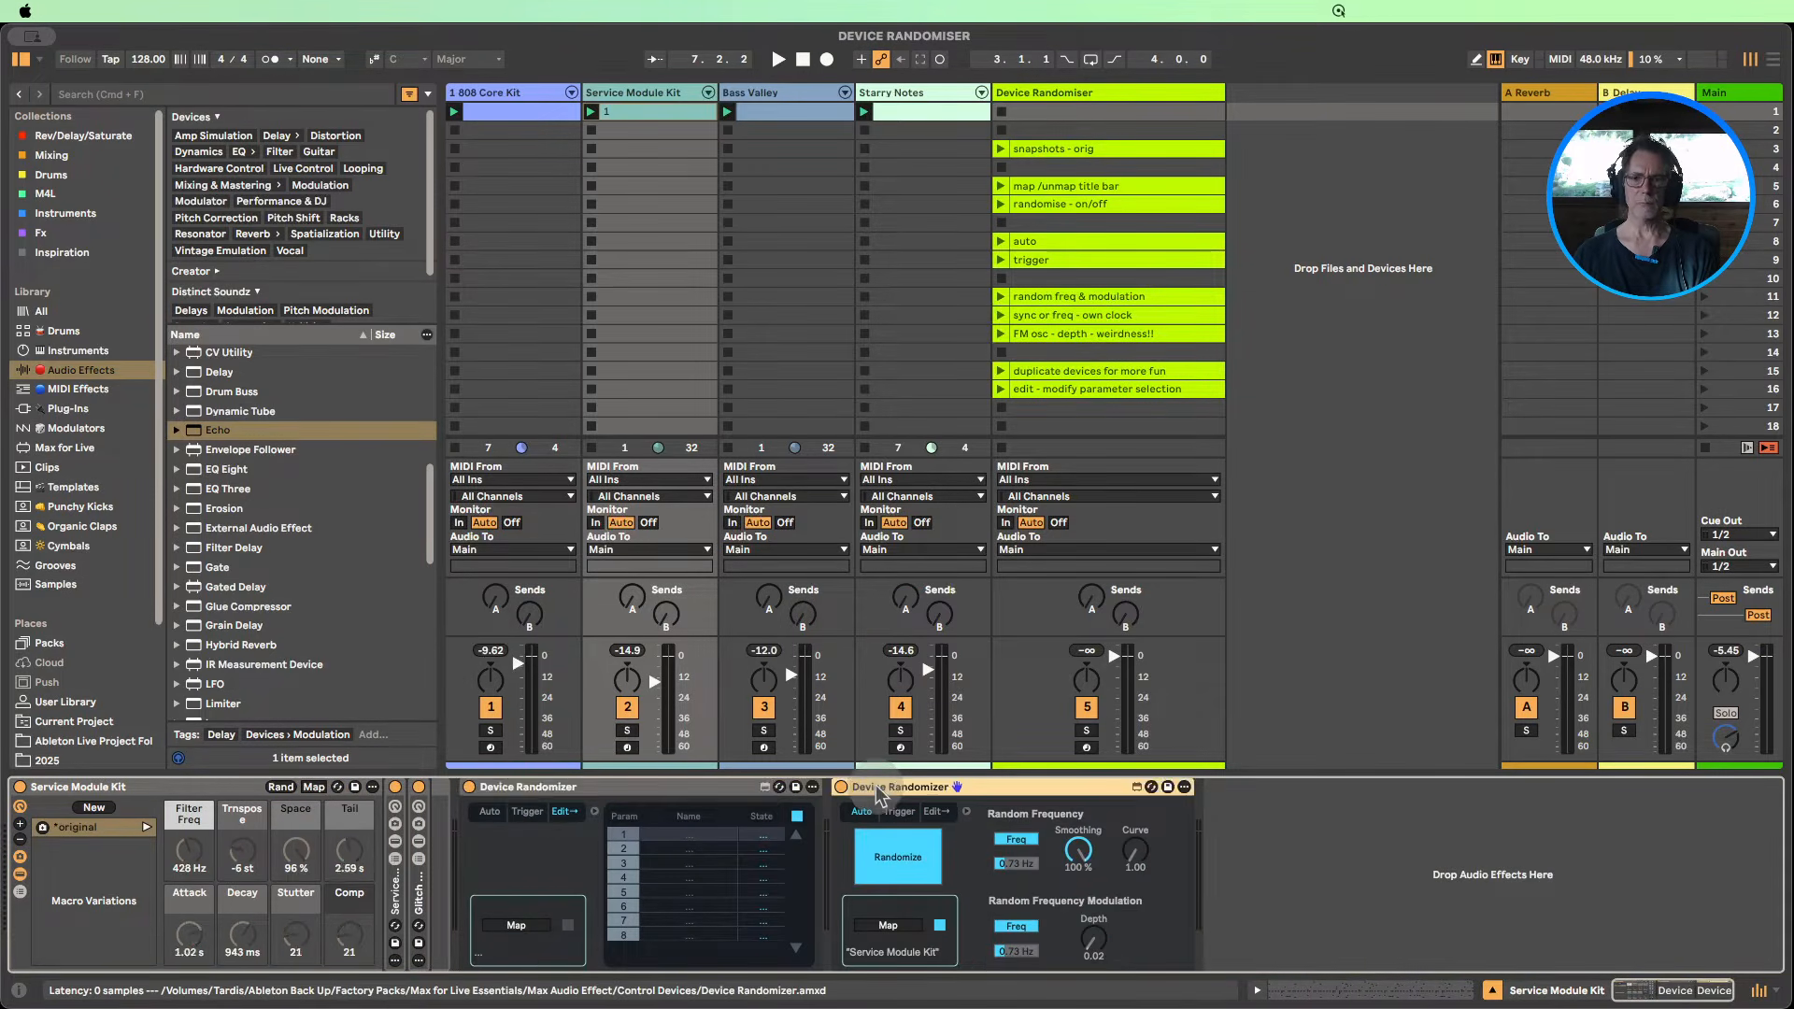
pyautogui.press('Delete')
pyautogui.click(490, 812)
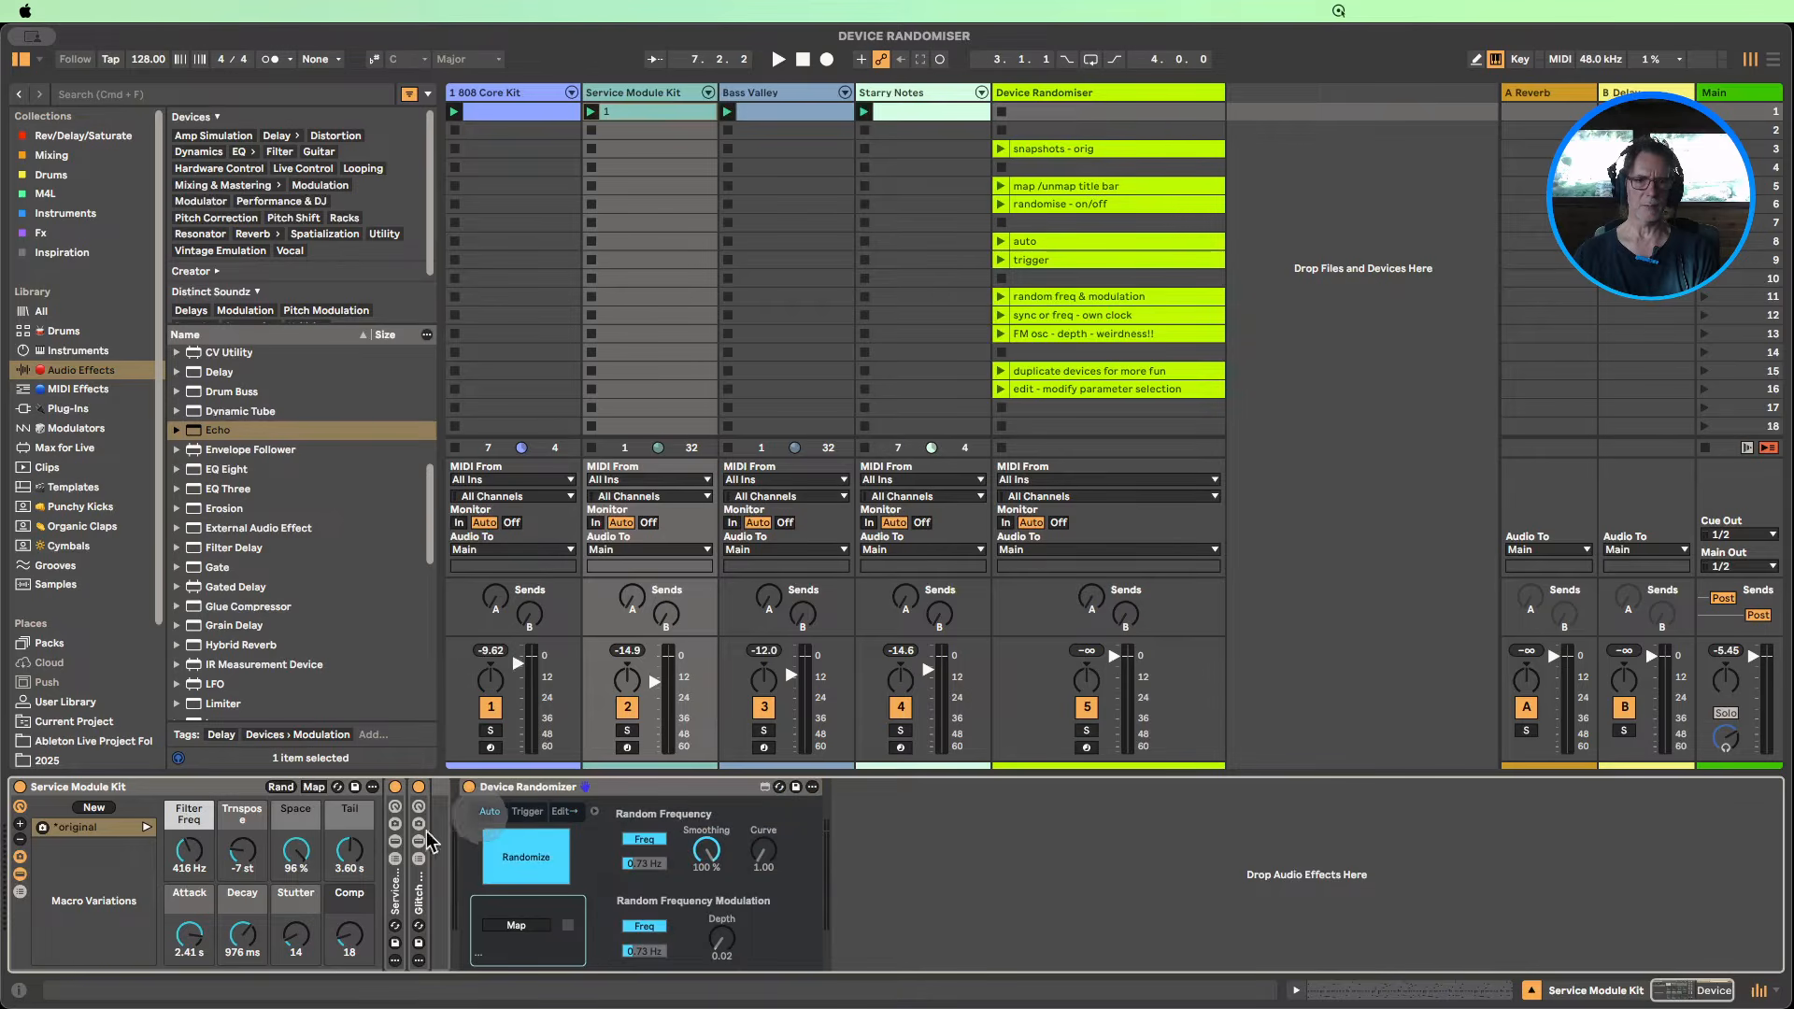
# Step: Recall the kit's original macro variation and start playback with 1 808 Core Kit, Bass Valley and Starry Notes muted
pyautogui.click(145, 828)
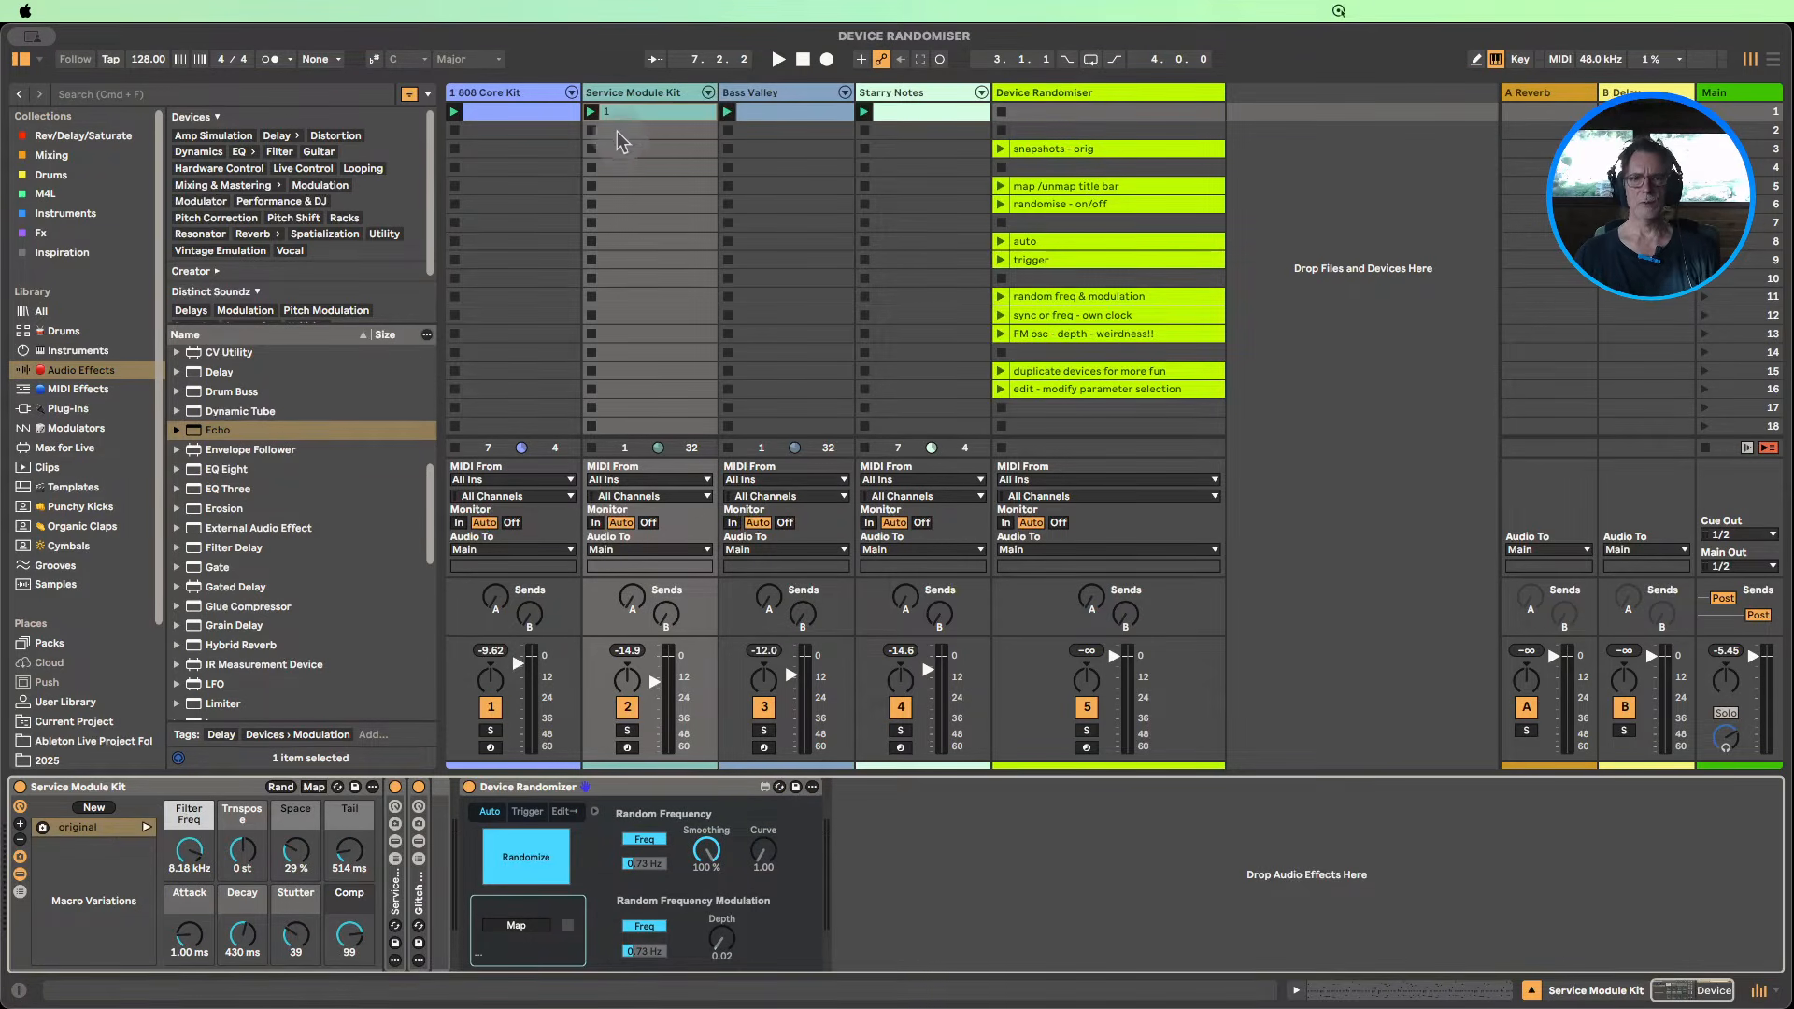
pyautogui.click(491, 708)
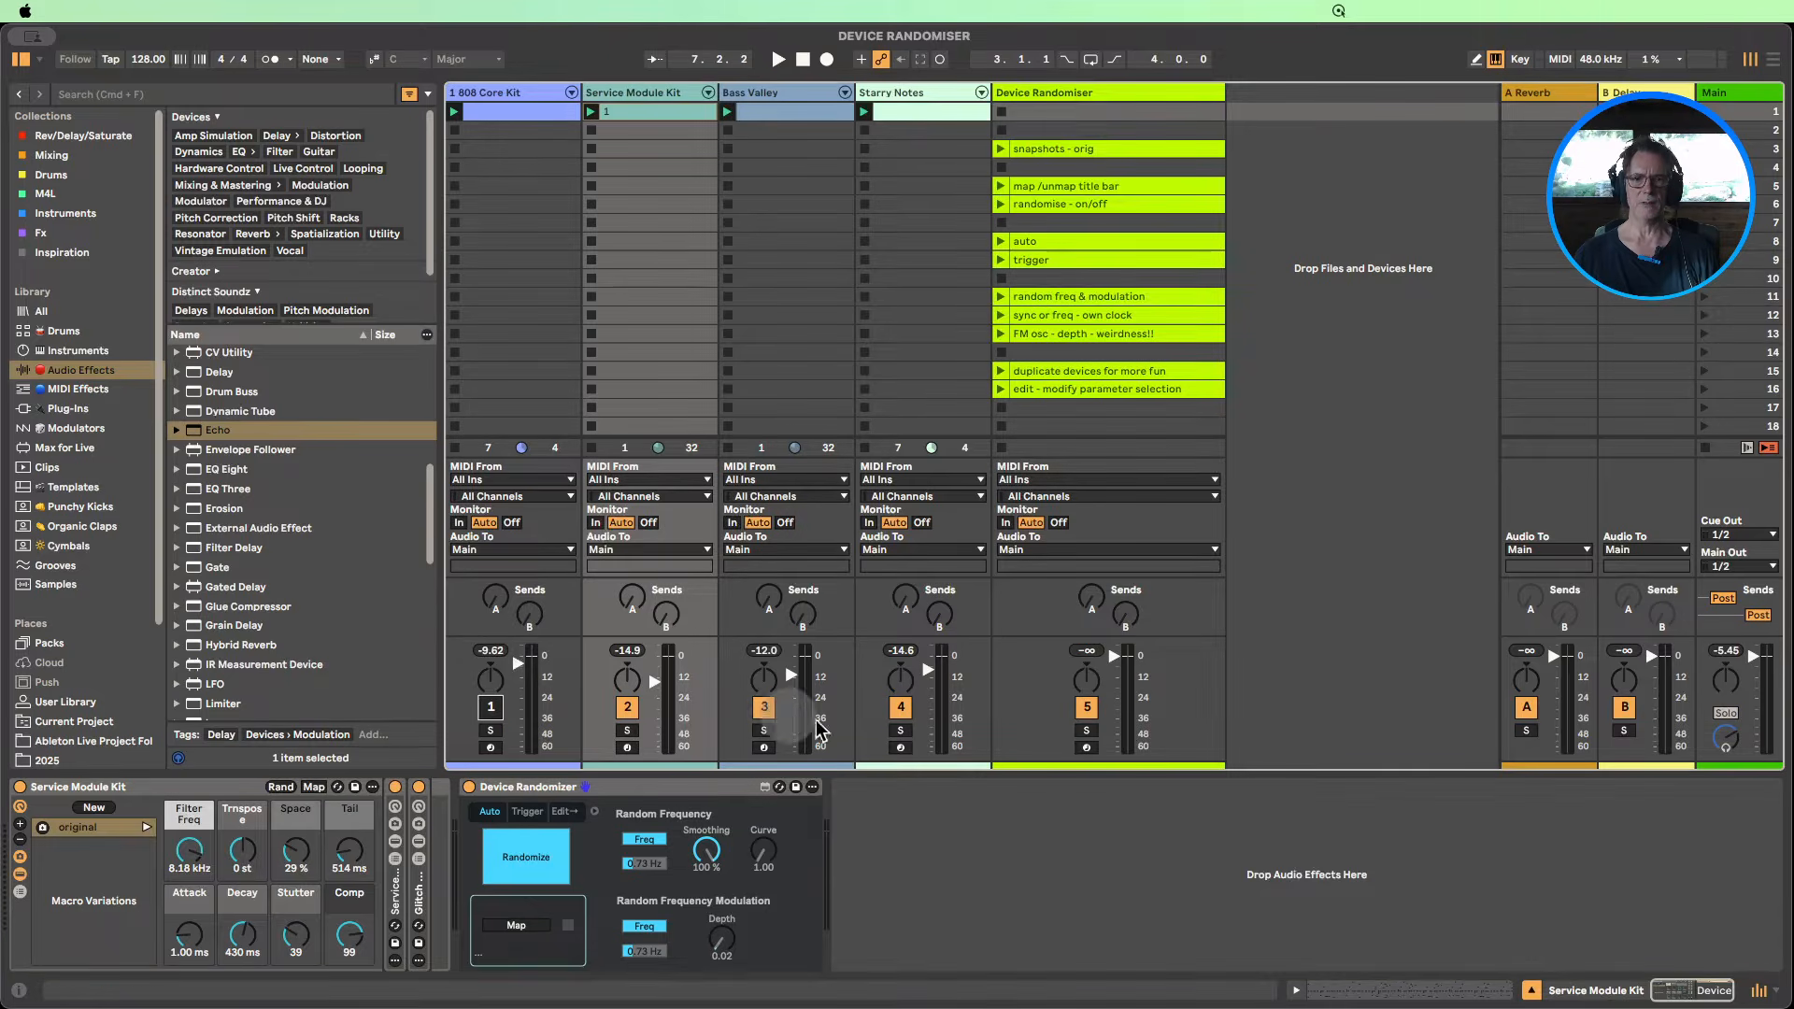
pyautogui.click(900, 712)
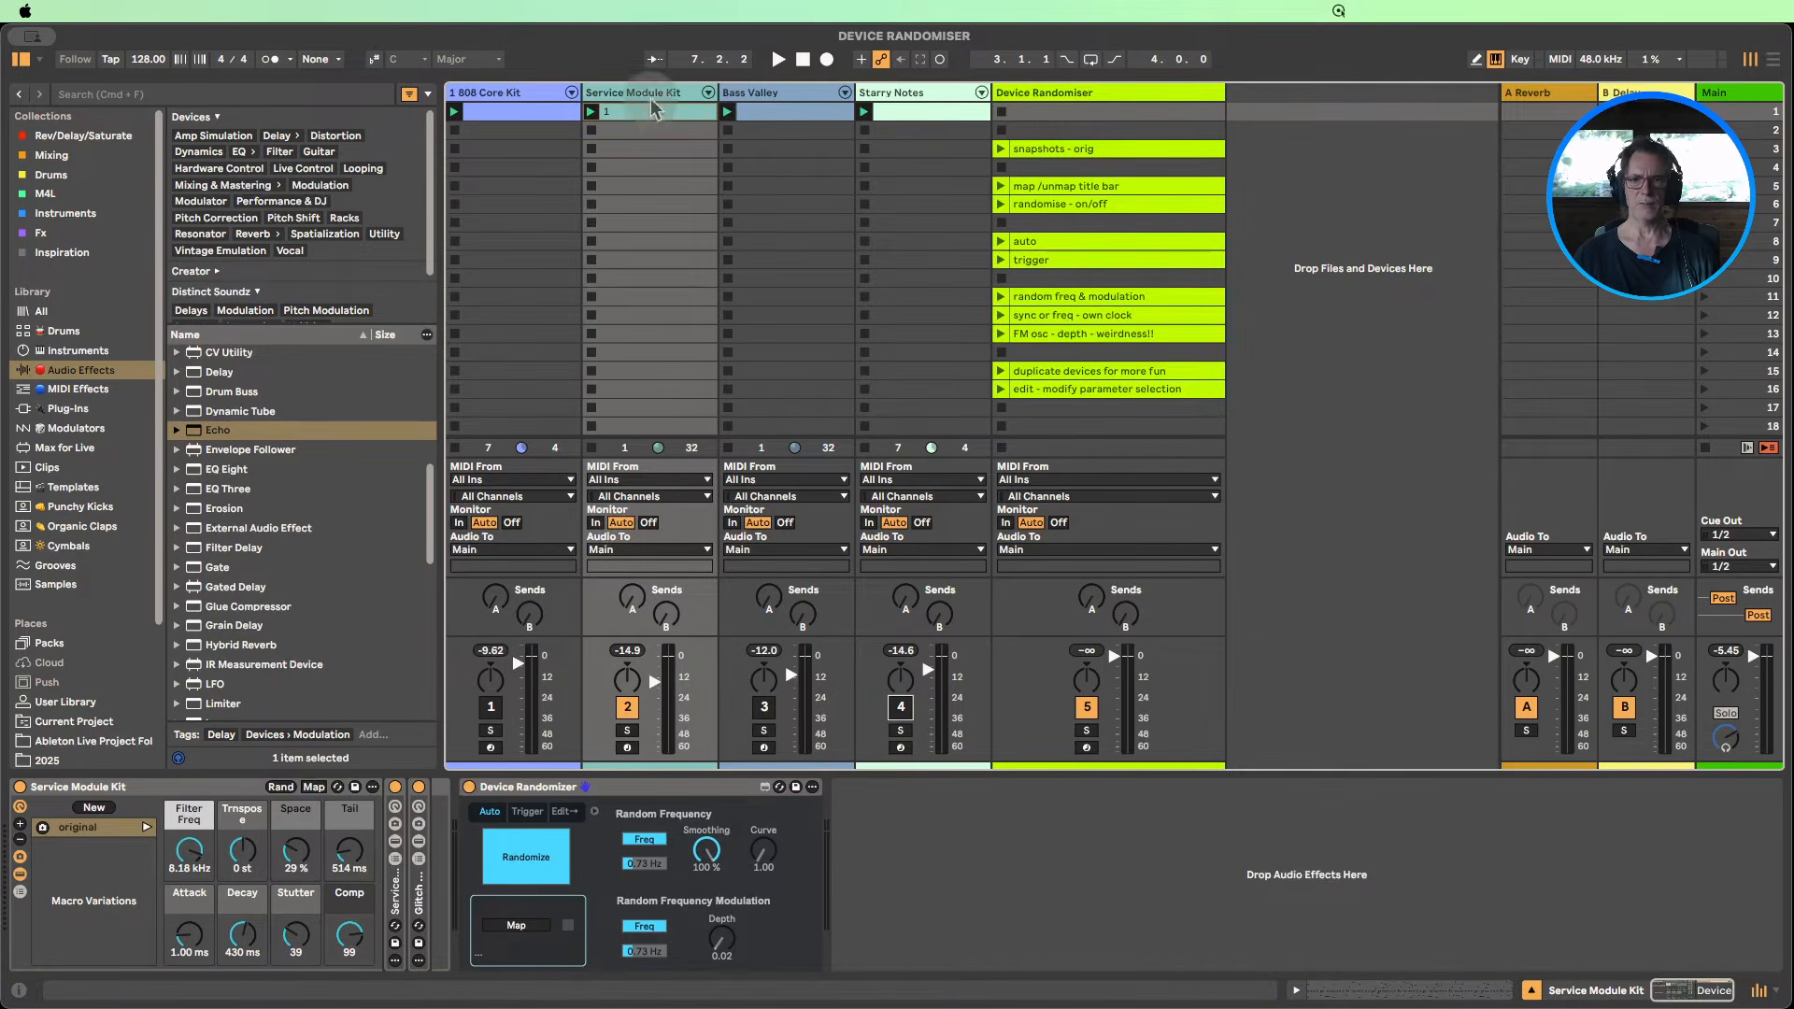
pyautogui.click(598, 114)
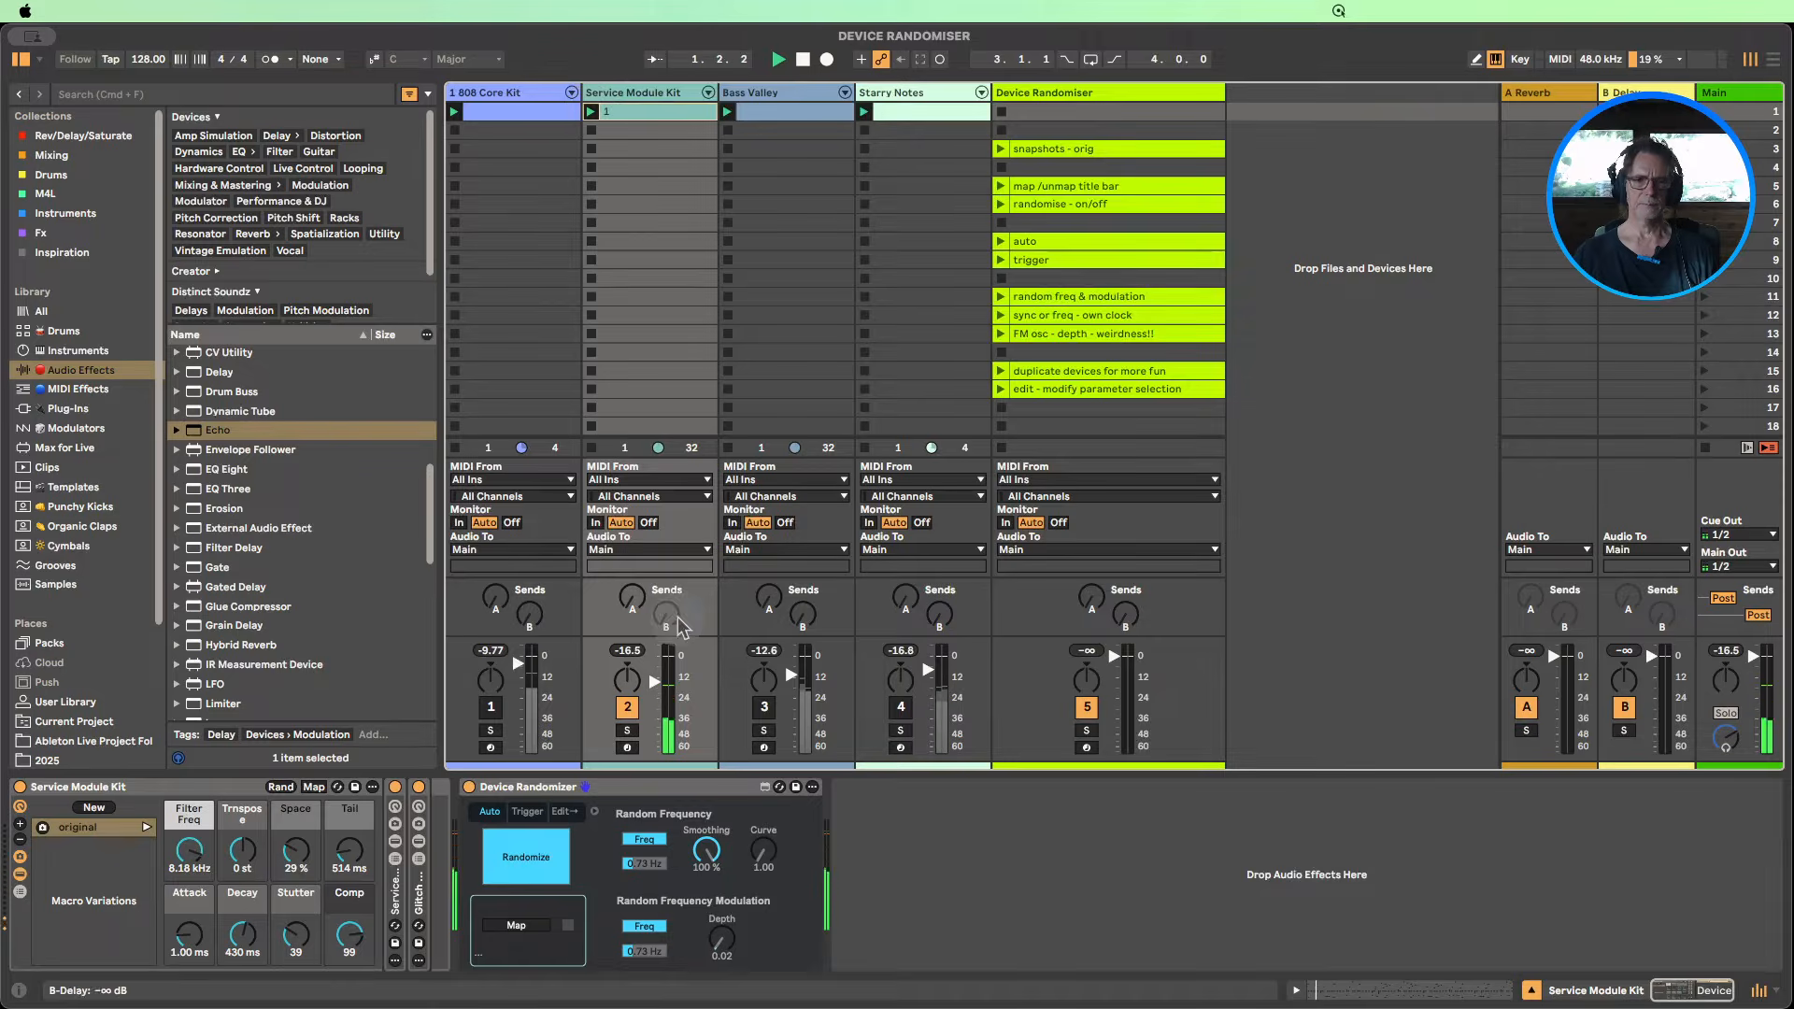
# Step: Map the Device Randomizer to the Service Module Kit rack during playback
pyautogui.click(520, 926)
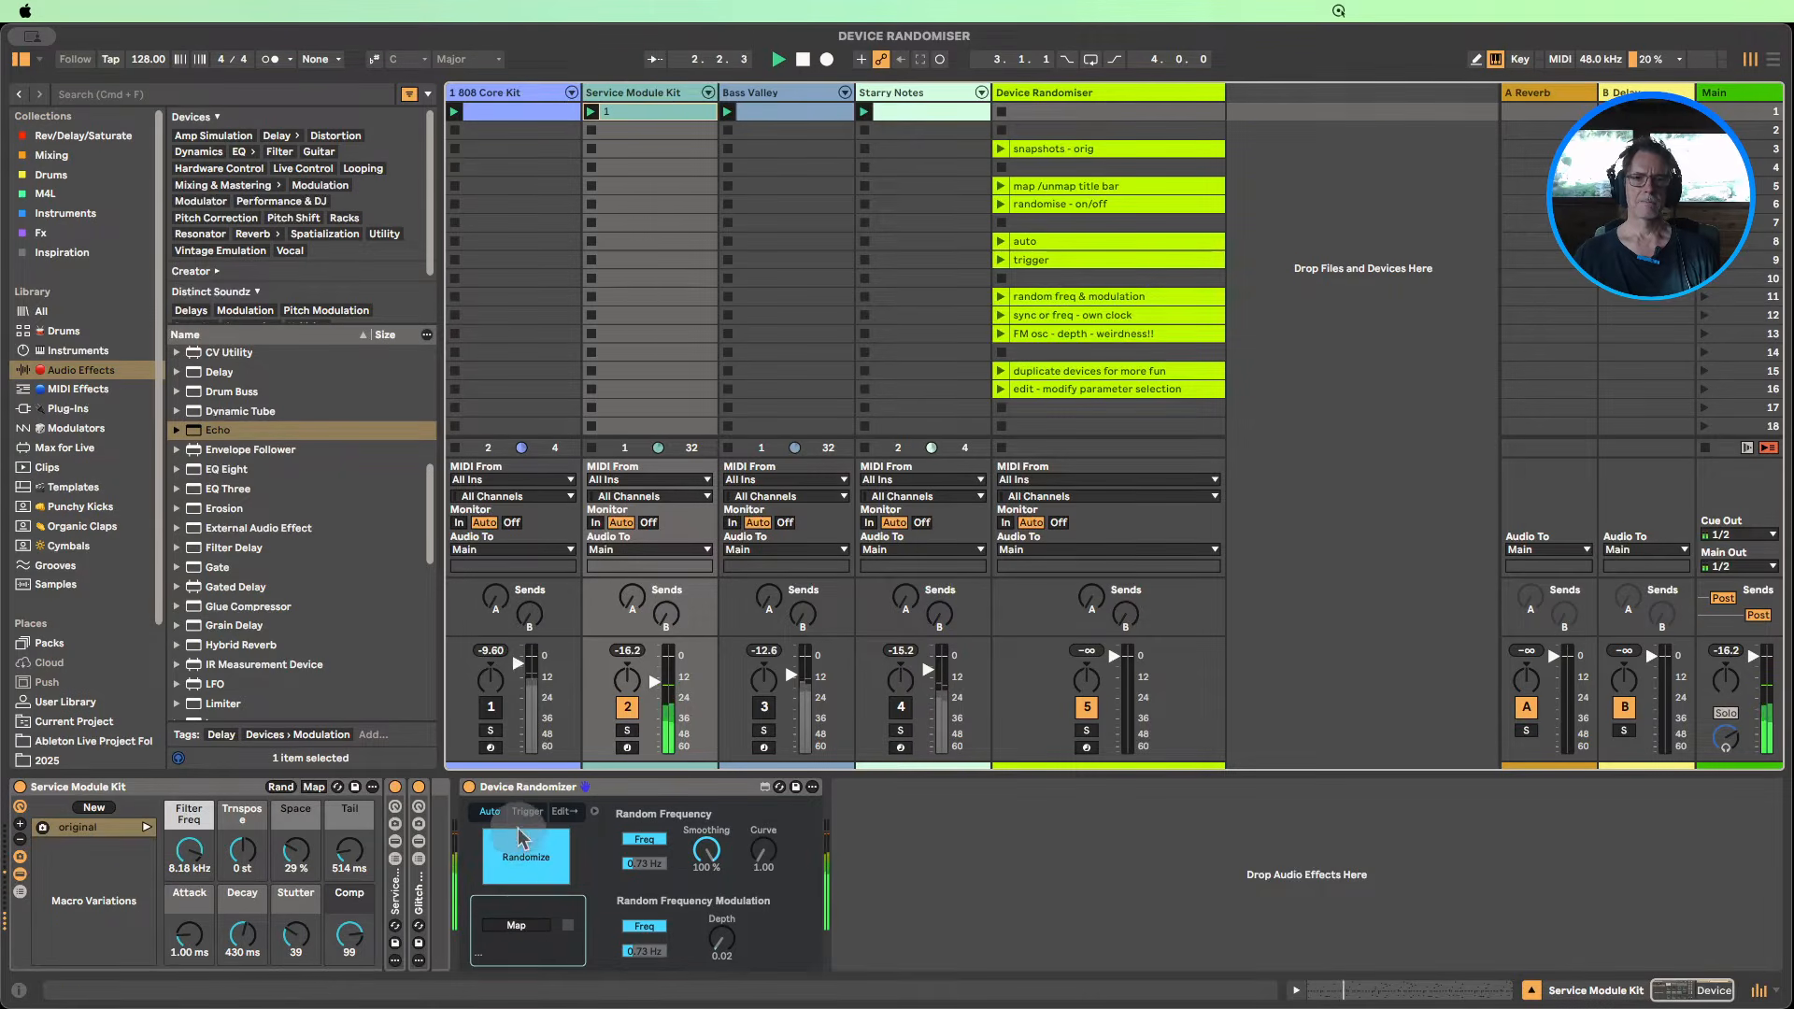
pyautogui.click(520, 926)
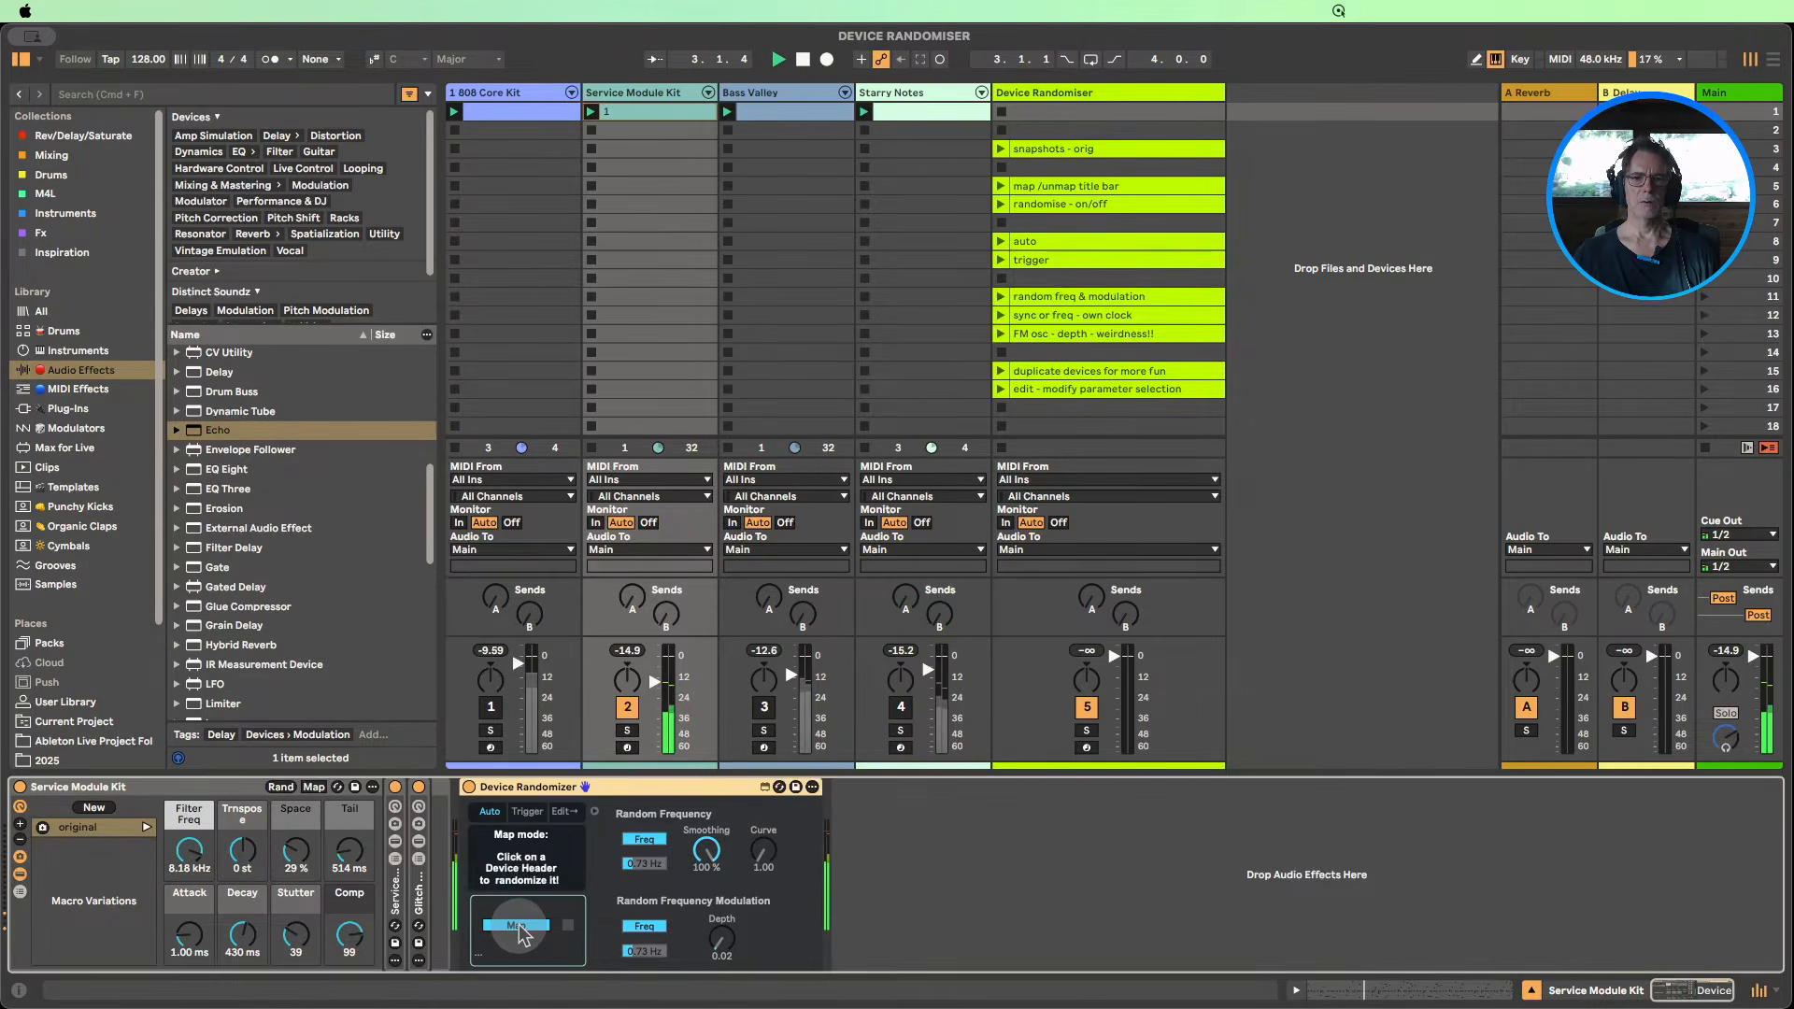
pyautogui.click(120, 792)
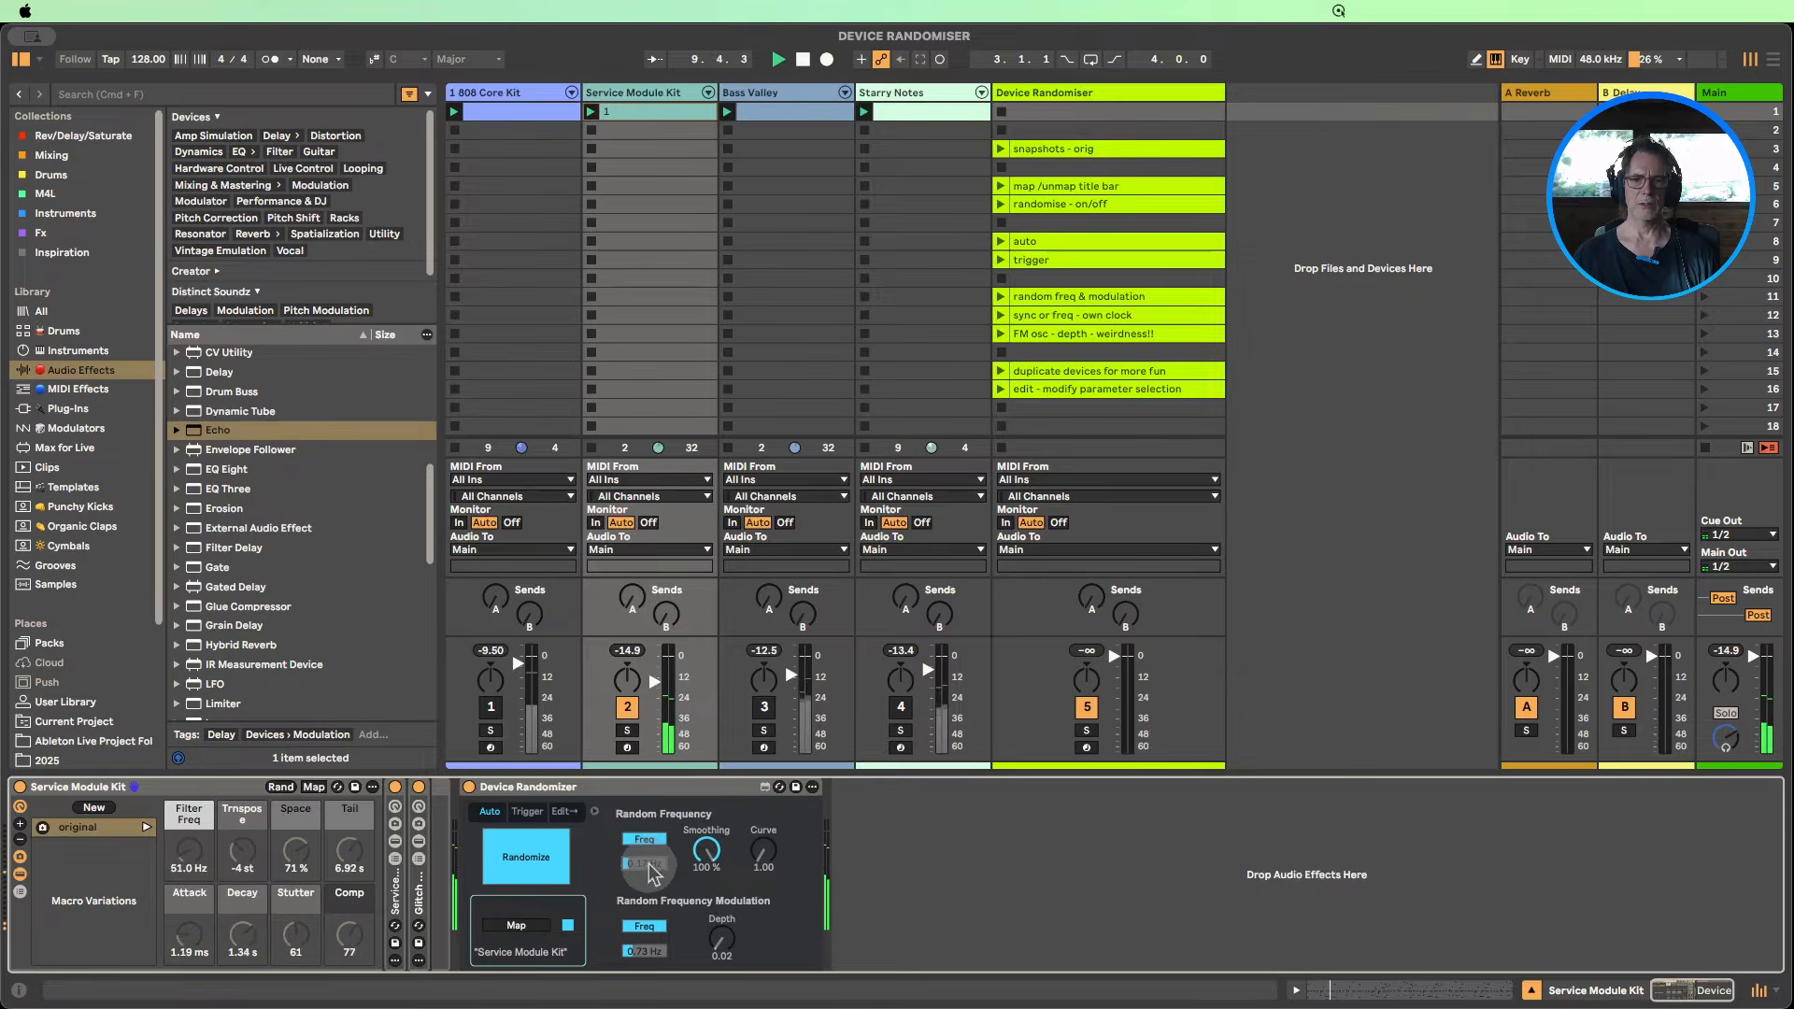
# Step: Set the Device Randomizer's random frequency to 1.04 Hz and its smoothing to 30.5%
pyautogui.moveTo(647, 836)
pyautogui.mouseDown()
pyautogui.moveTo(653, 794)
pyautogui.moveTo(673, 853)
pyautogui.mouseUp()
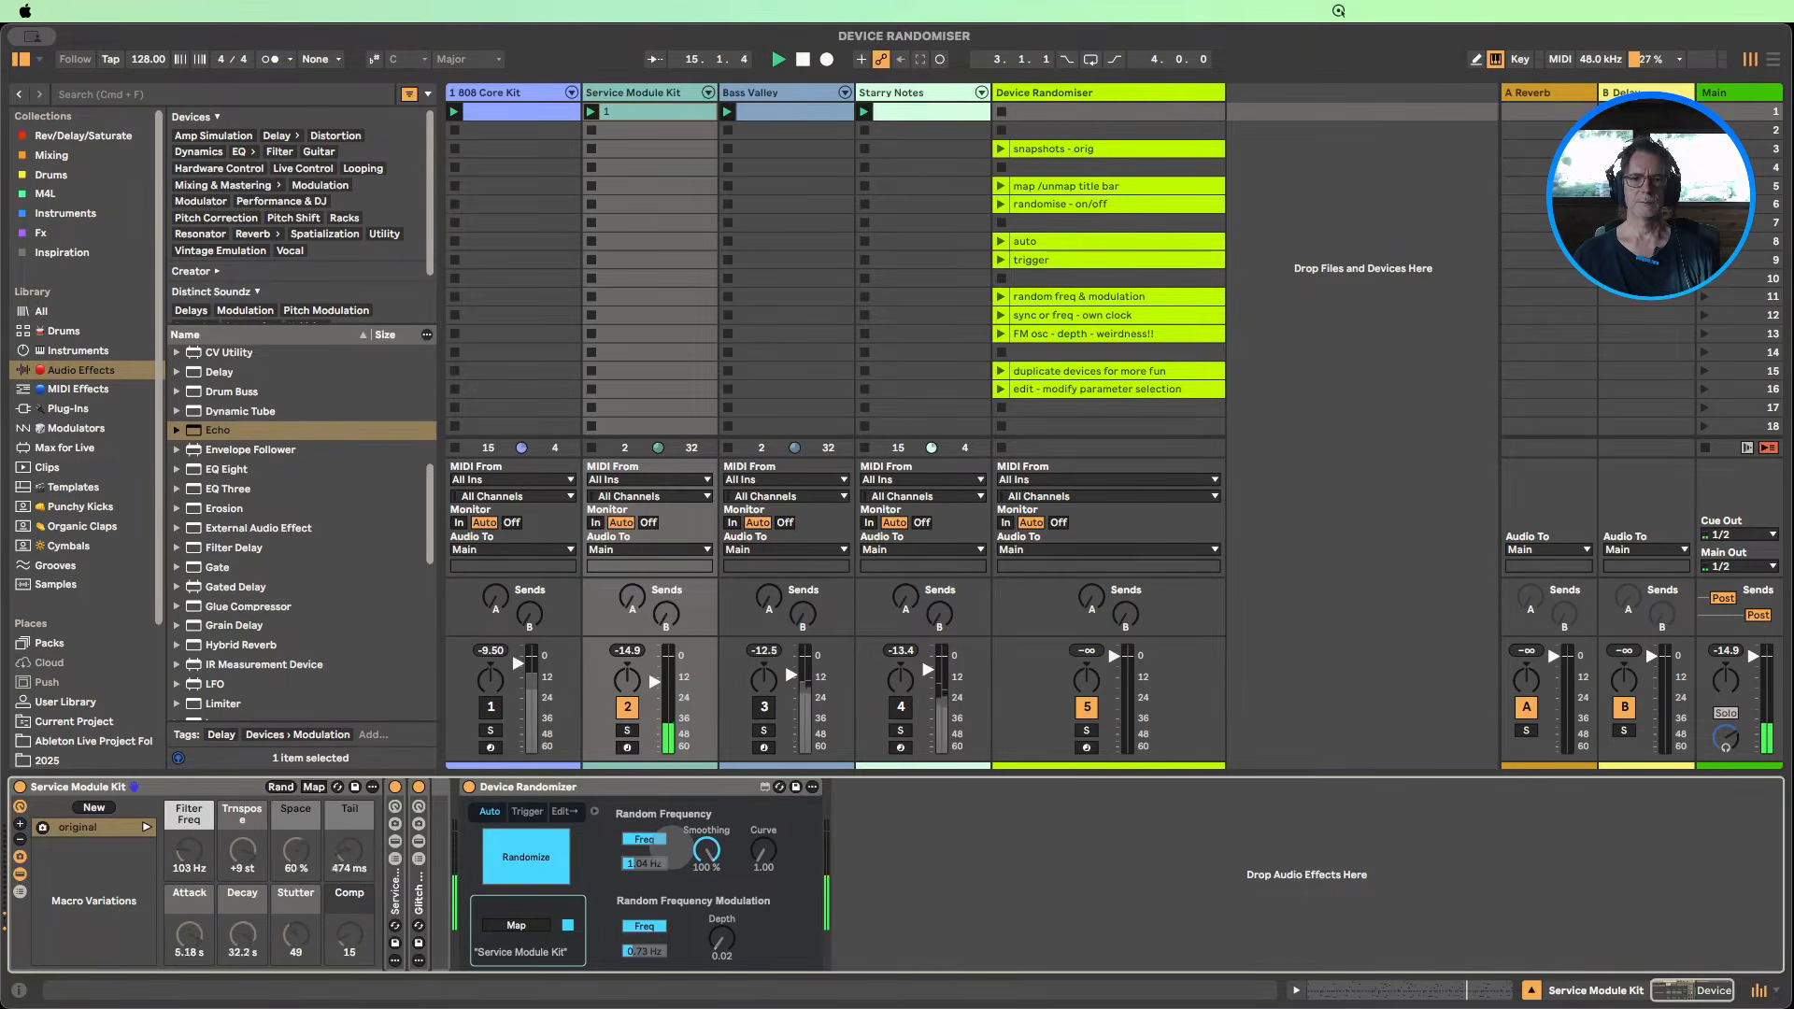
pyautogui.moveTo(706, 850); pyautogui.dragTo(707, 898)
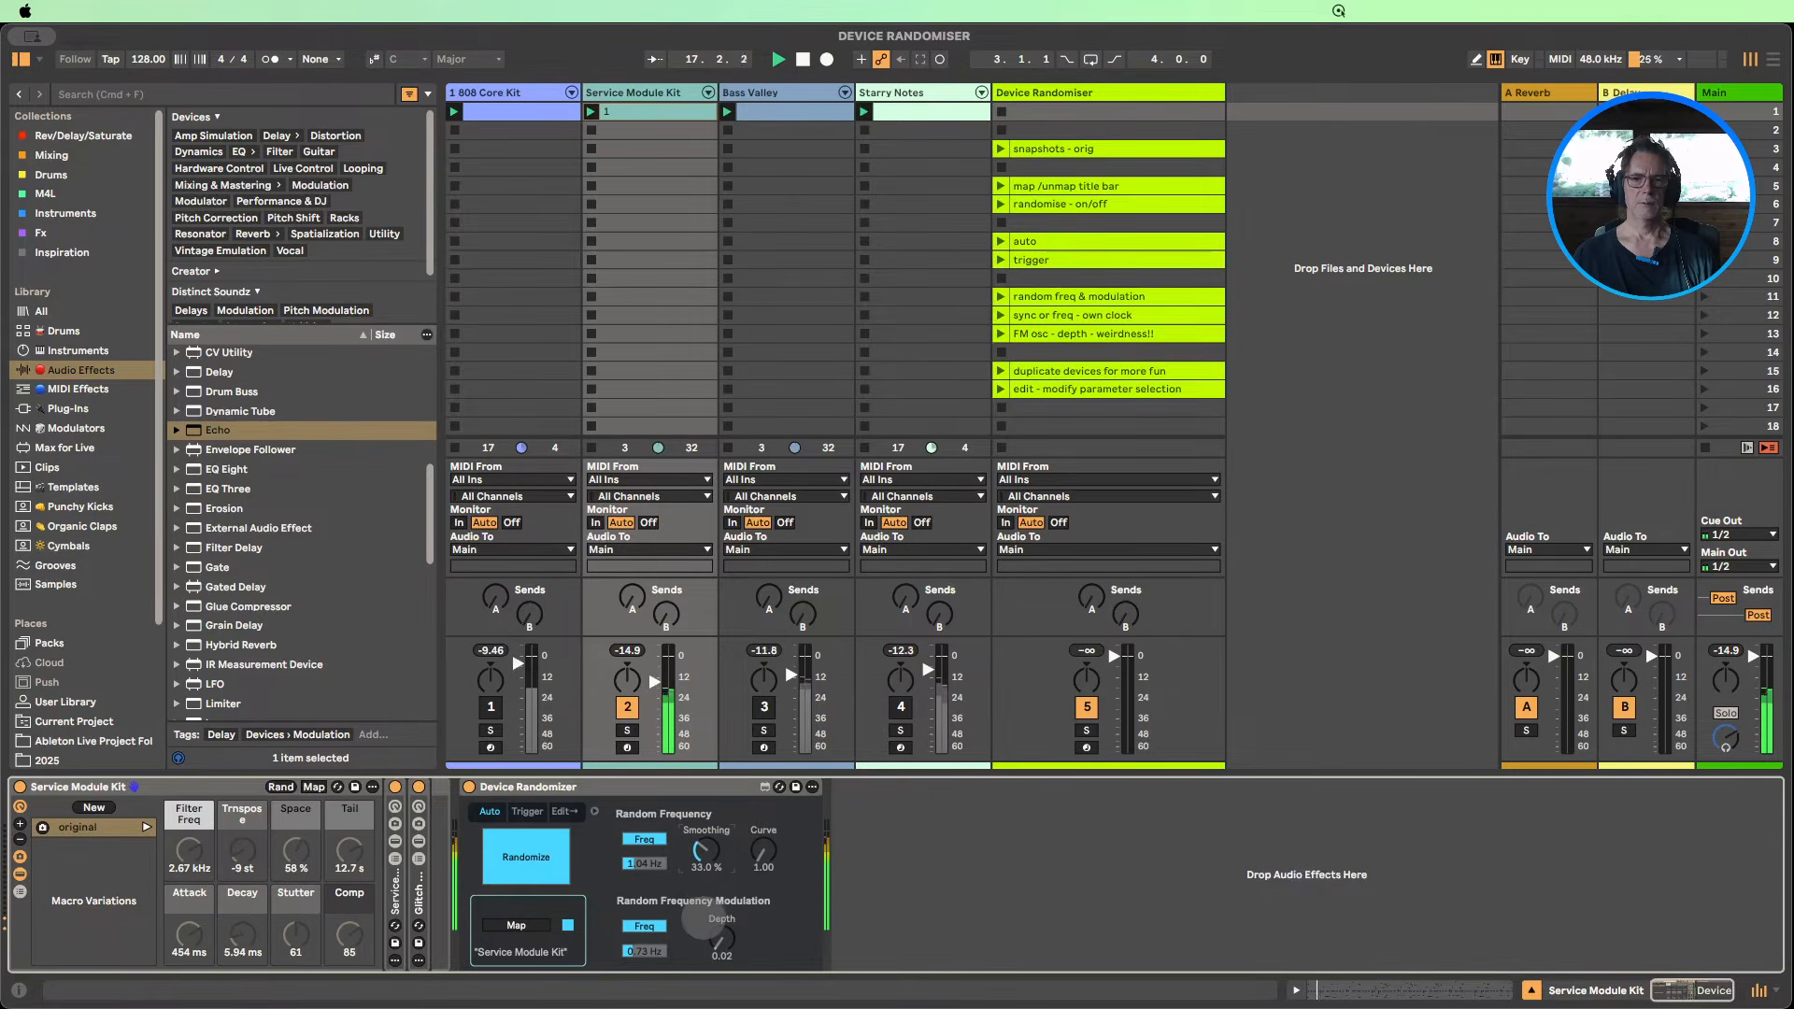
pyautogui.moveTo(700, 924); pyautogui.dragTo(701, 922)
# Step: Unmute the 1 808 Core Kit track so it plays alongside the randomised Service Module Kit
pyautogui.click(489, 708)
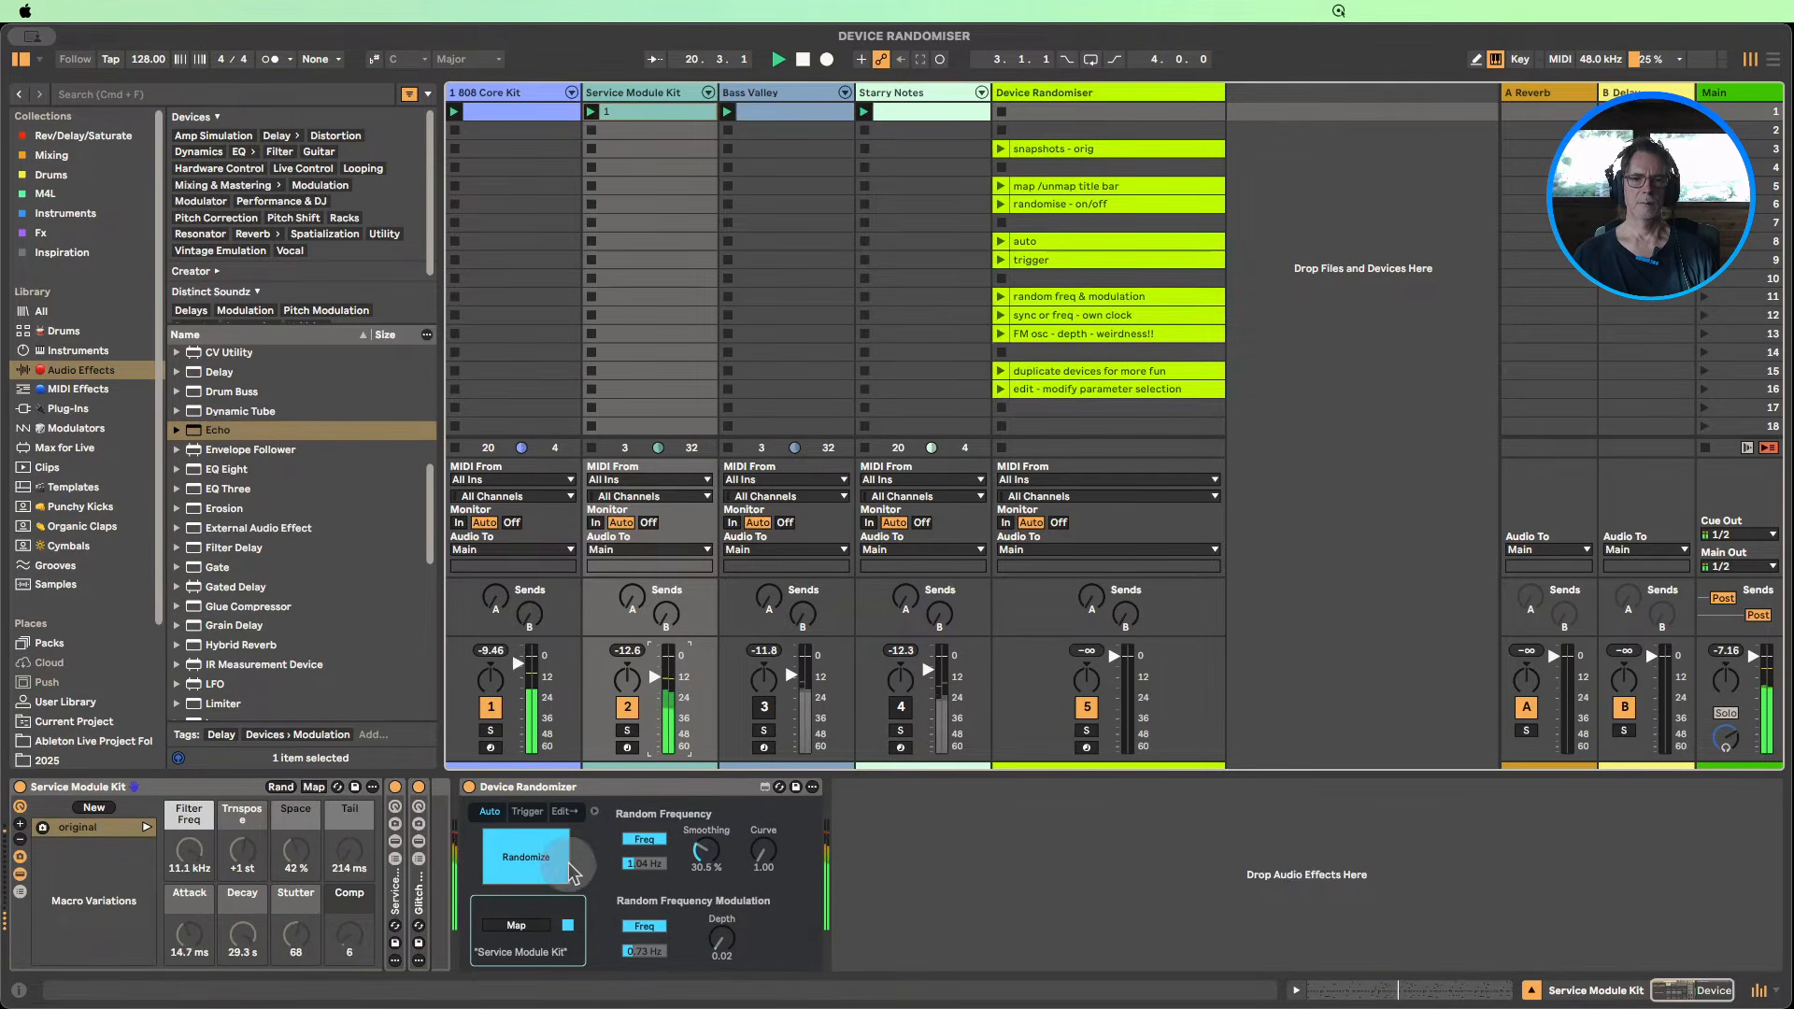
pyautogui.click(701, 855)
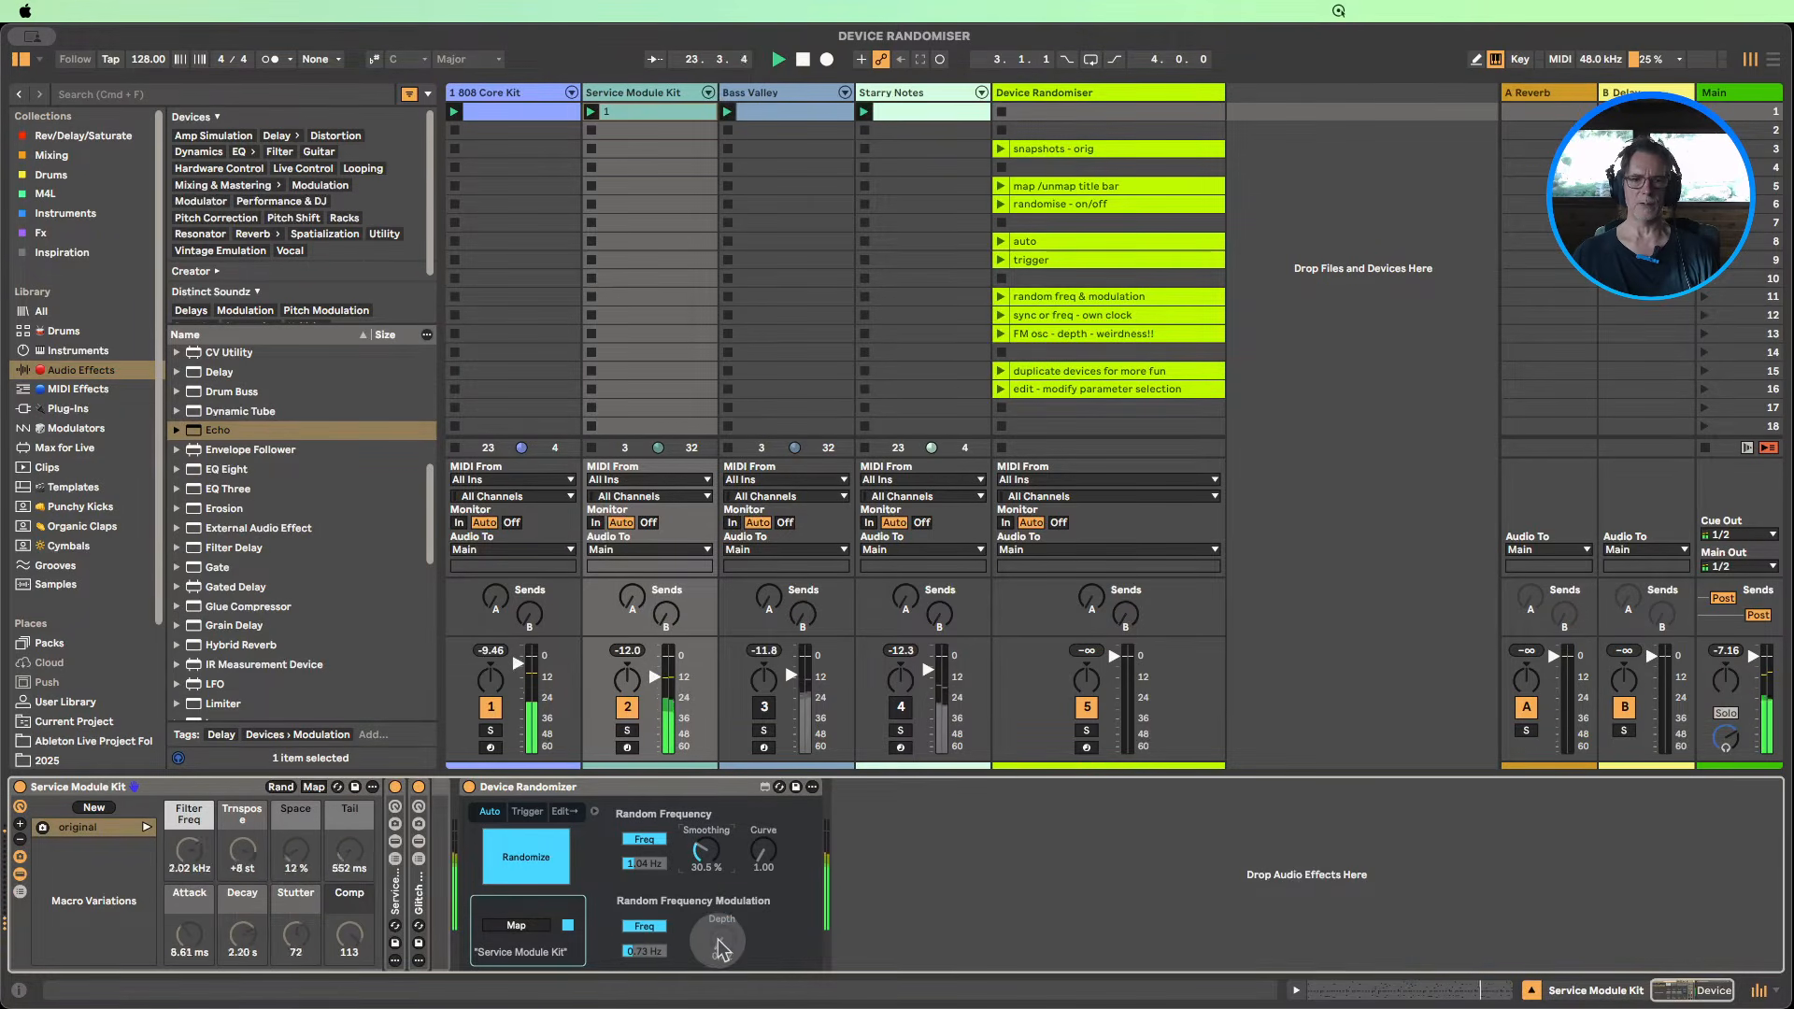
# Step: Set the Device Randomizer's random frequency modulation depth to 0.40 during playback, and stop the transport
pyautogui.moveTo(720, 949); pyautogui.dragTo(703, 883)
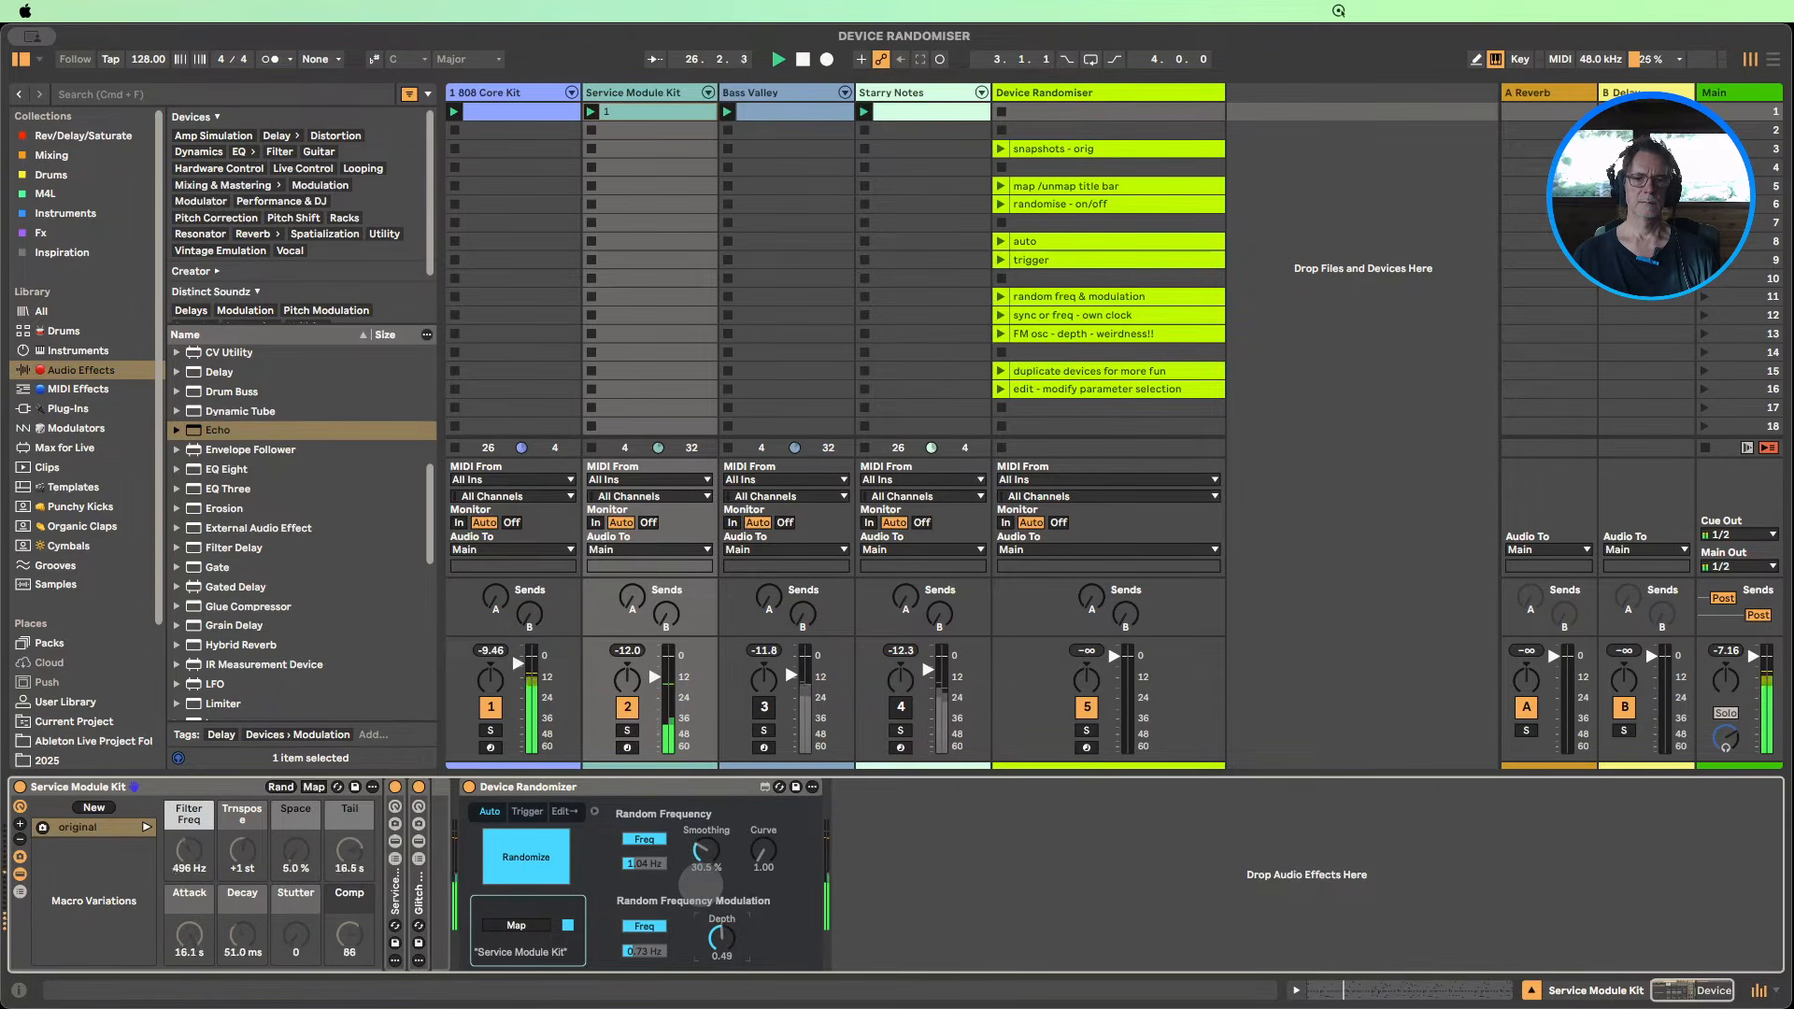
pyautogui.click(803, 63)
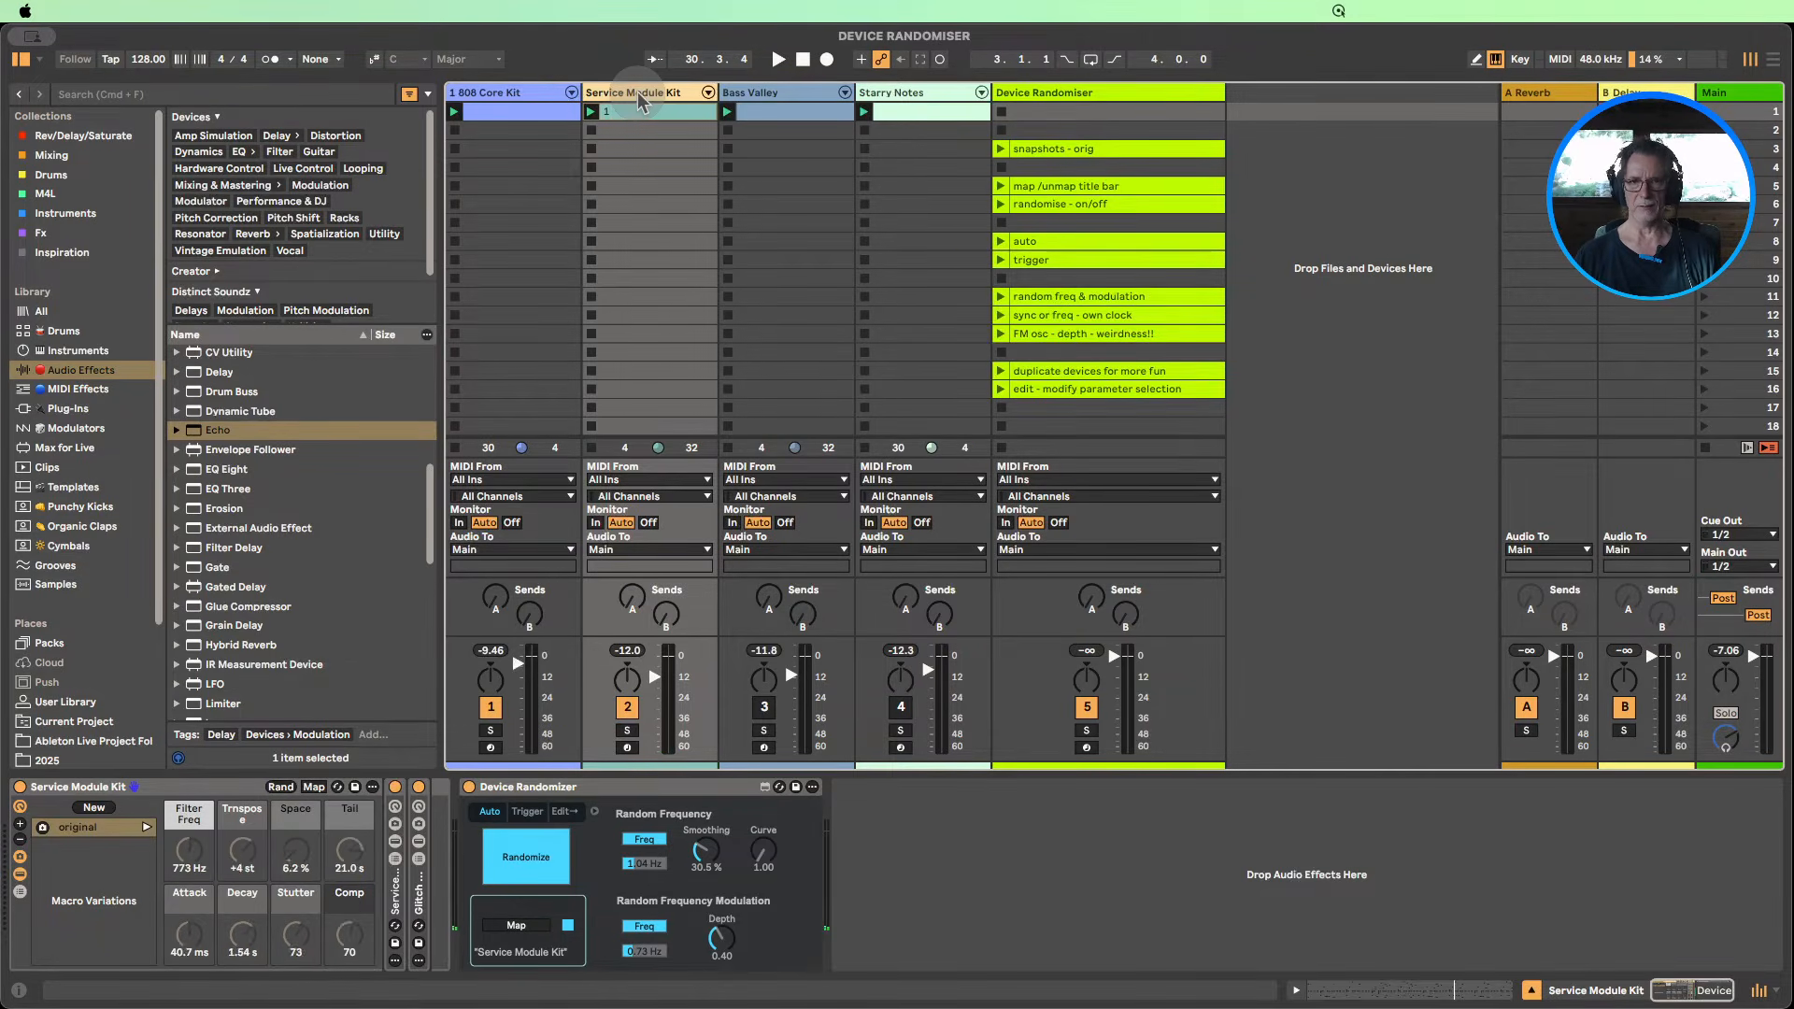
# Step: Insert an audio track named REC-IN beside Service Module Kit and set its audio input to Service Module Kit
pyautogui.press('super+t')
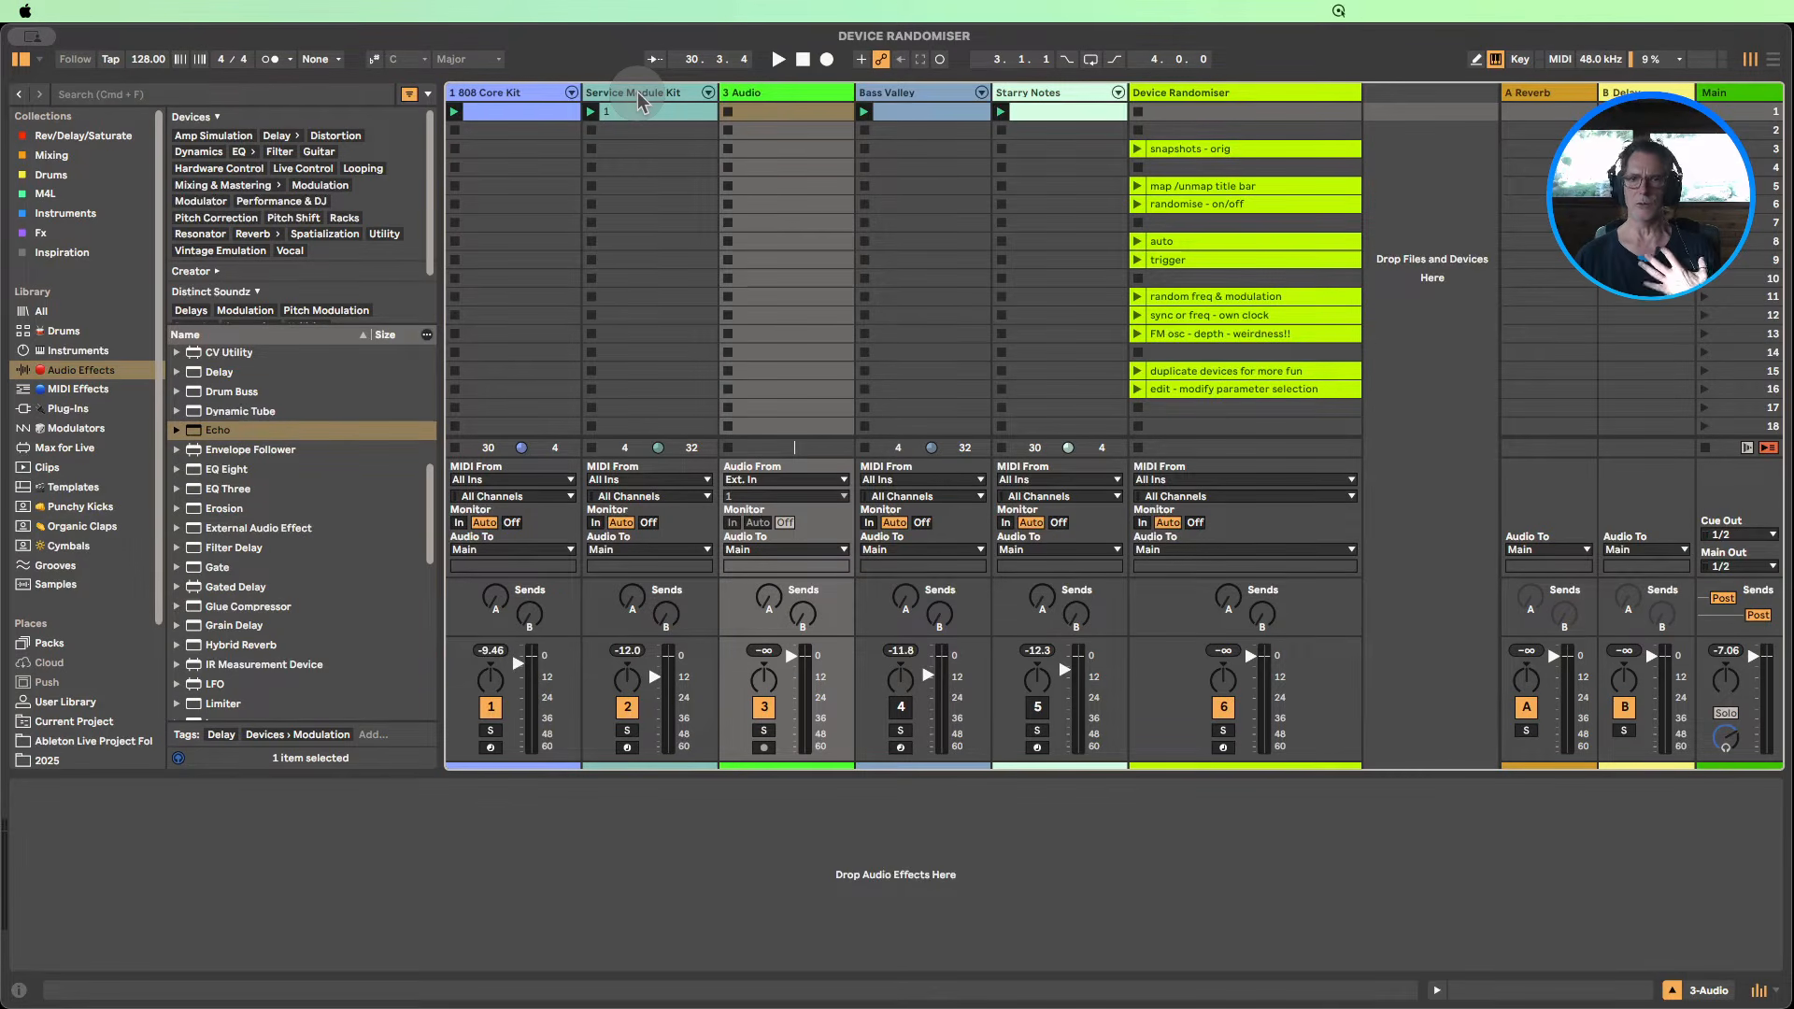
pyautogui.click(755, 92)
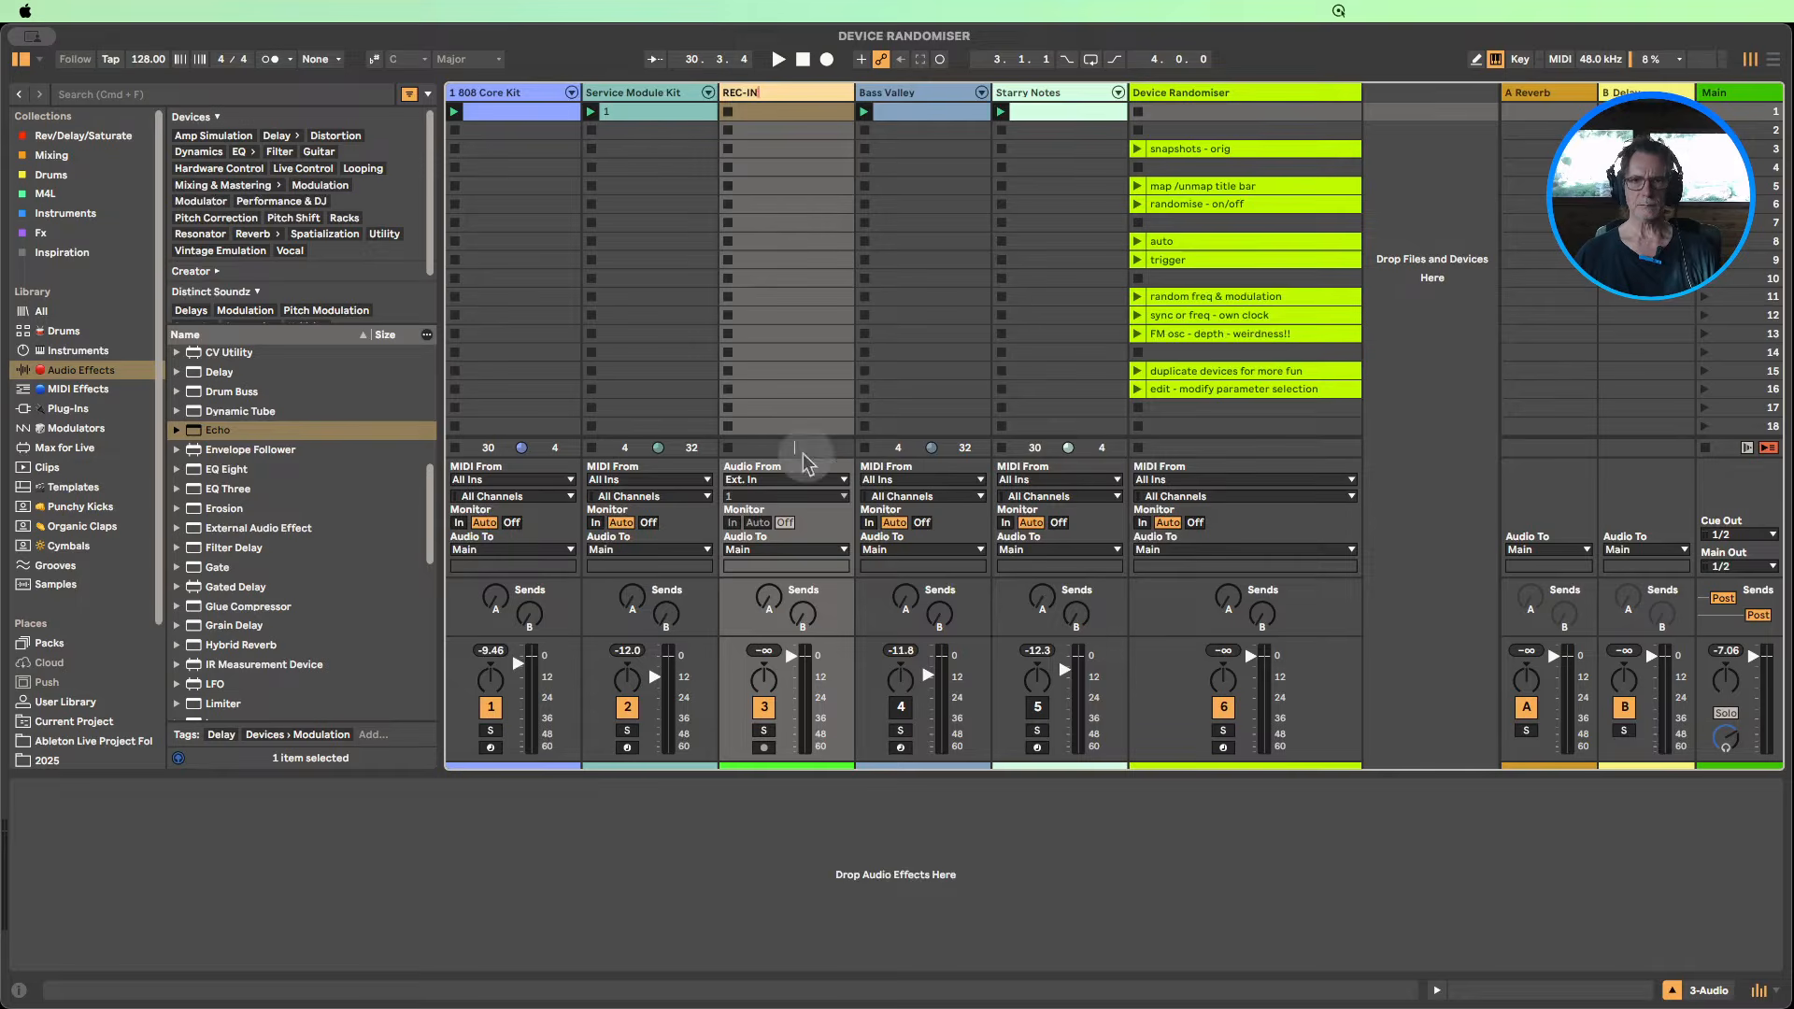
pyautogui.click(789, 479)
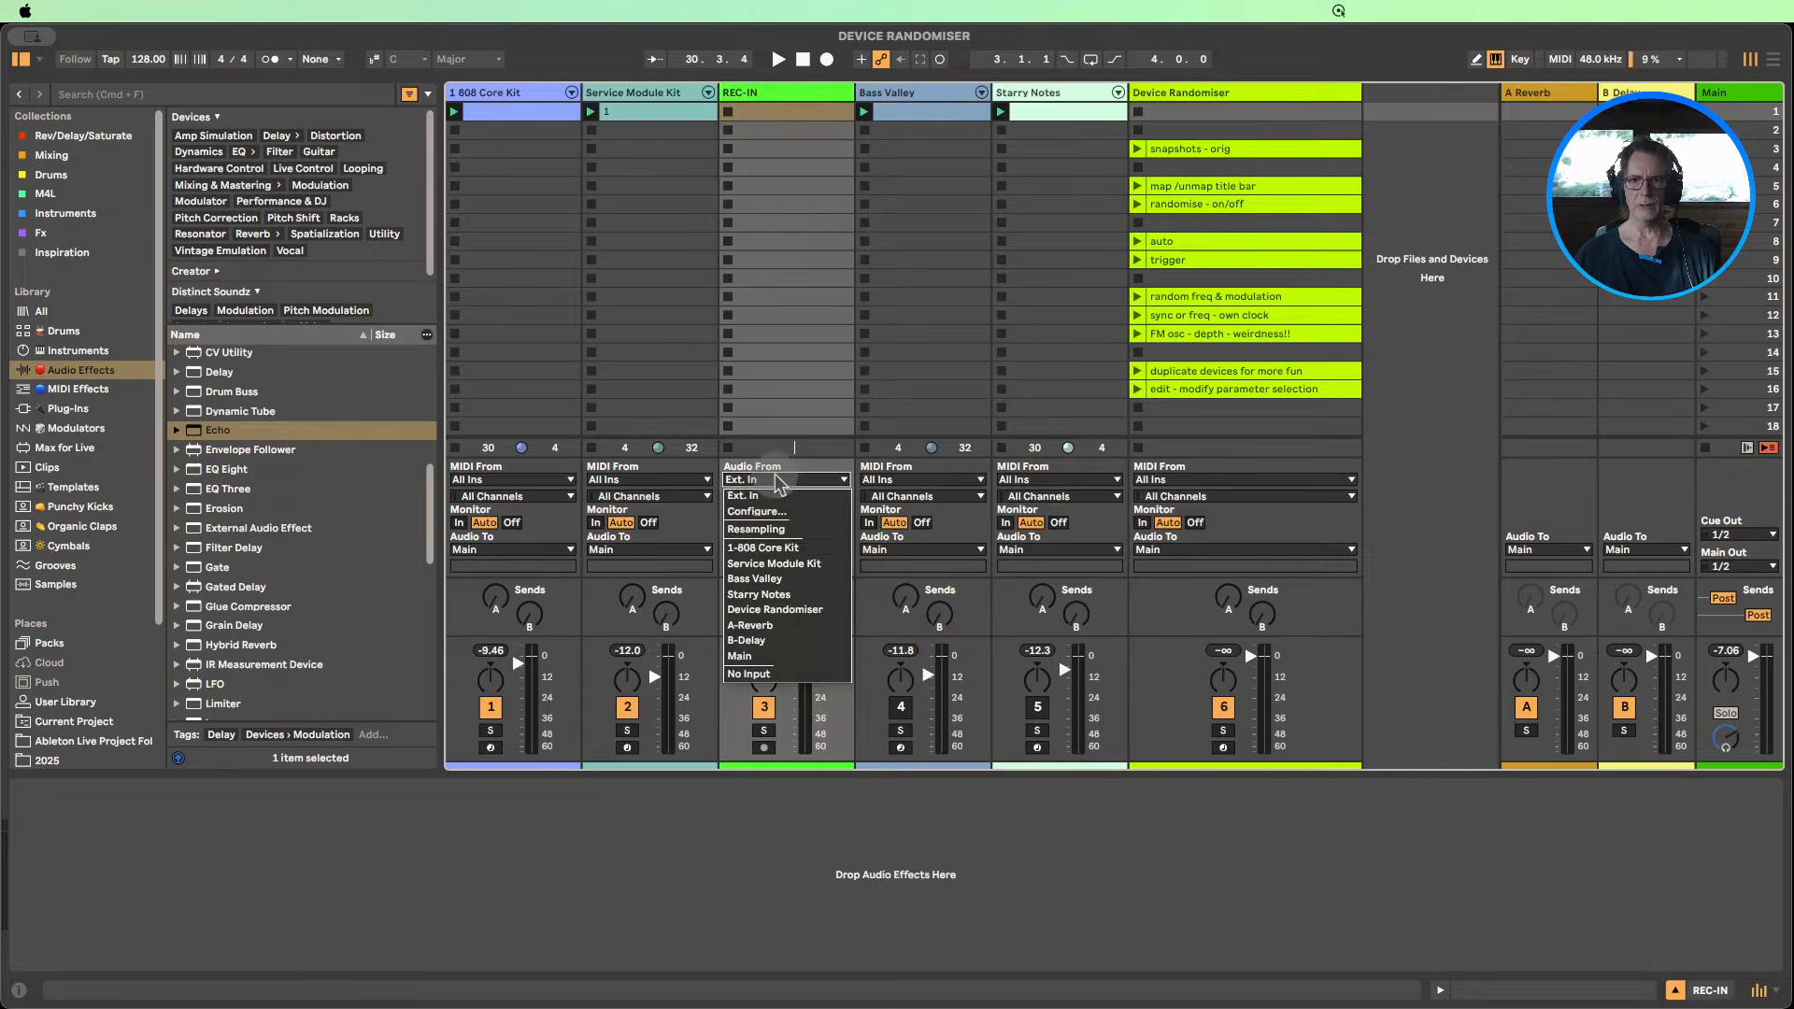
pyautogui.click(772, 562)
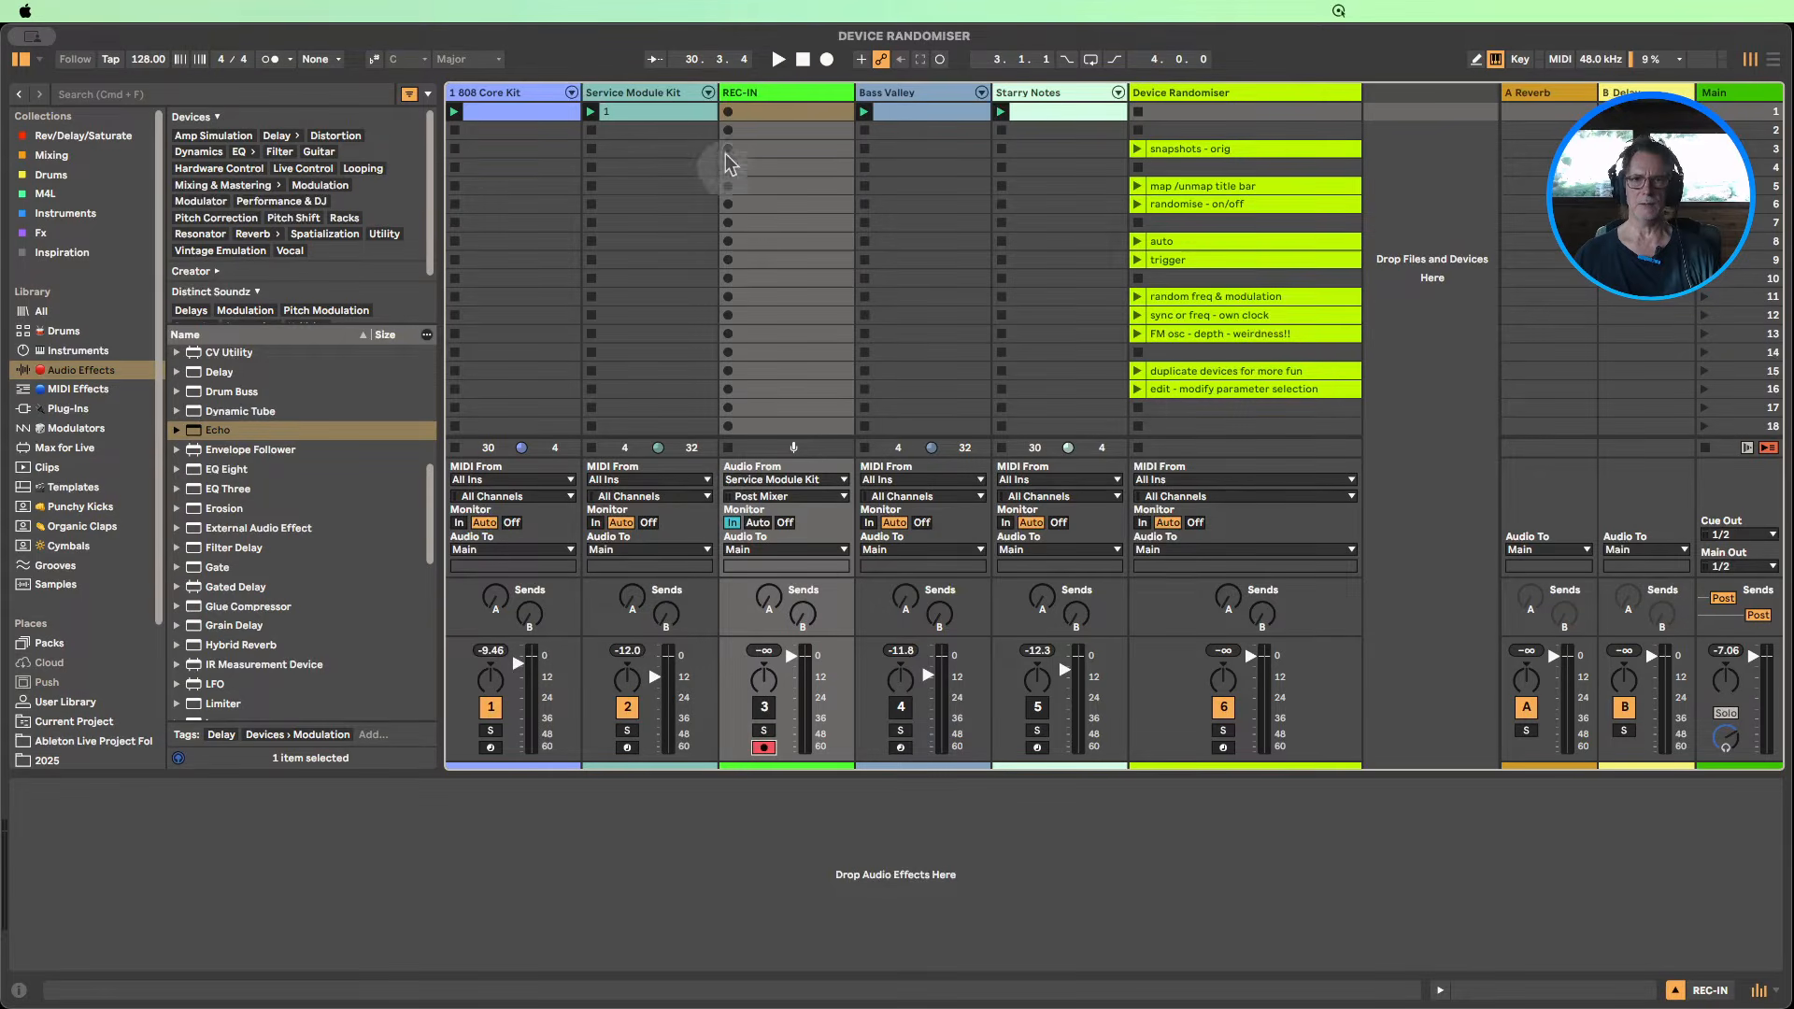
# Step: Record the randomised Service Module Kit output into REC-IN's first clip slot and hide the clip view after stopping
pyautogui.click(729, 113)
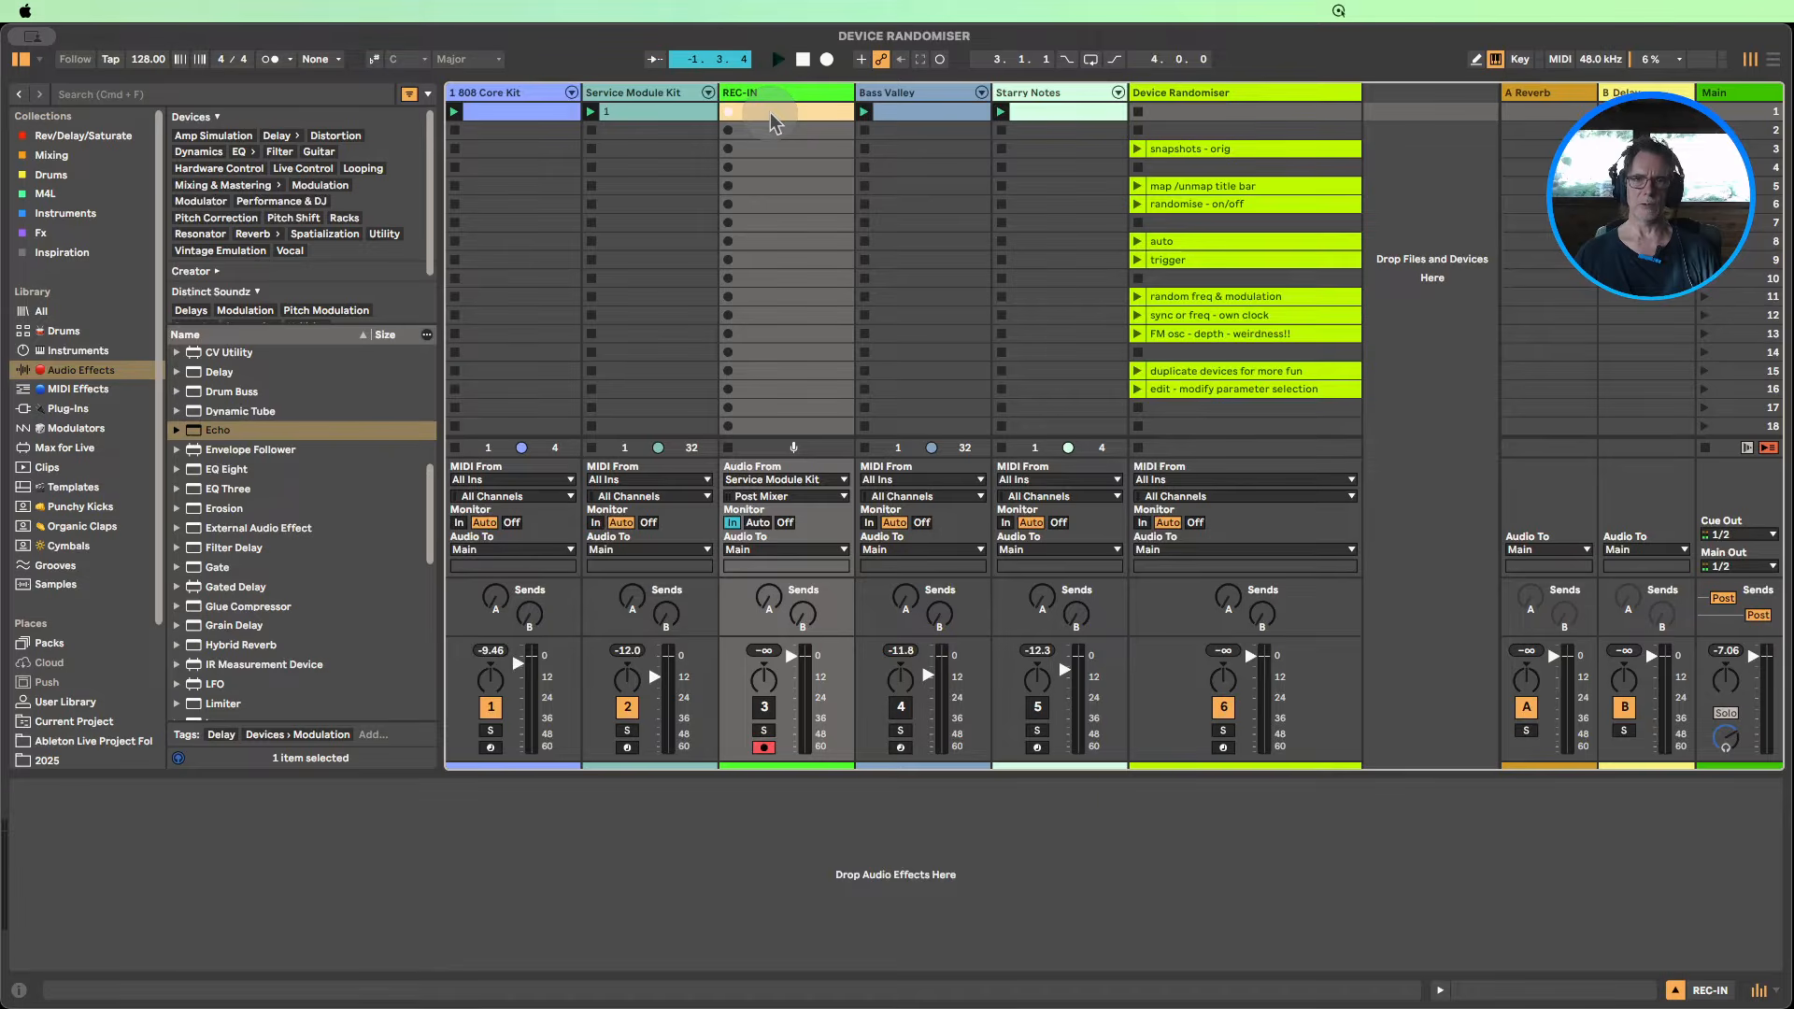
pyautogui.click(774, 110)
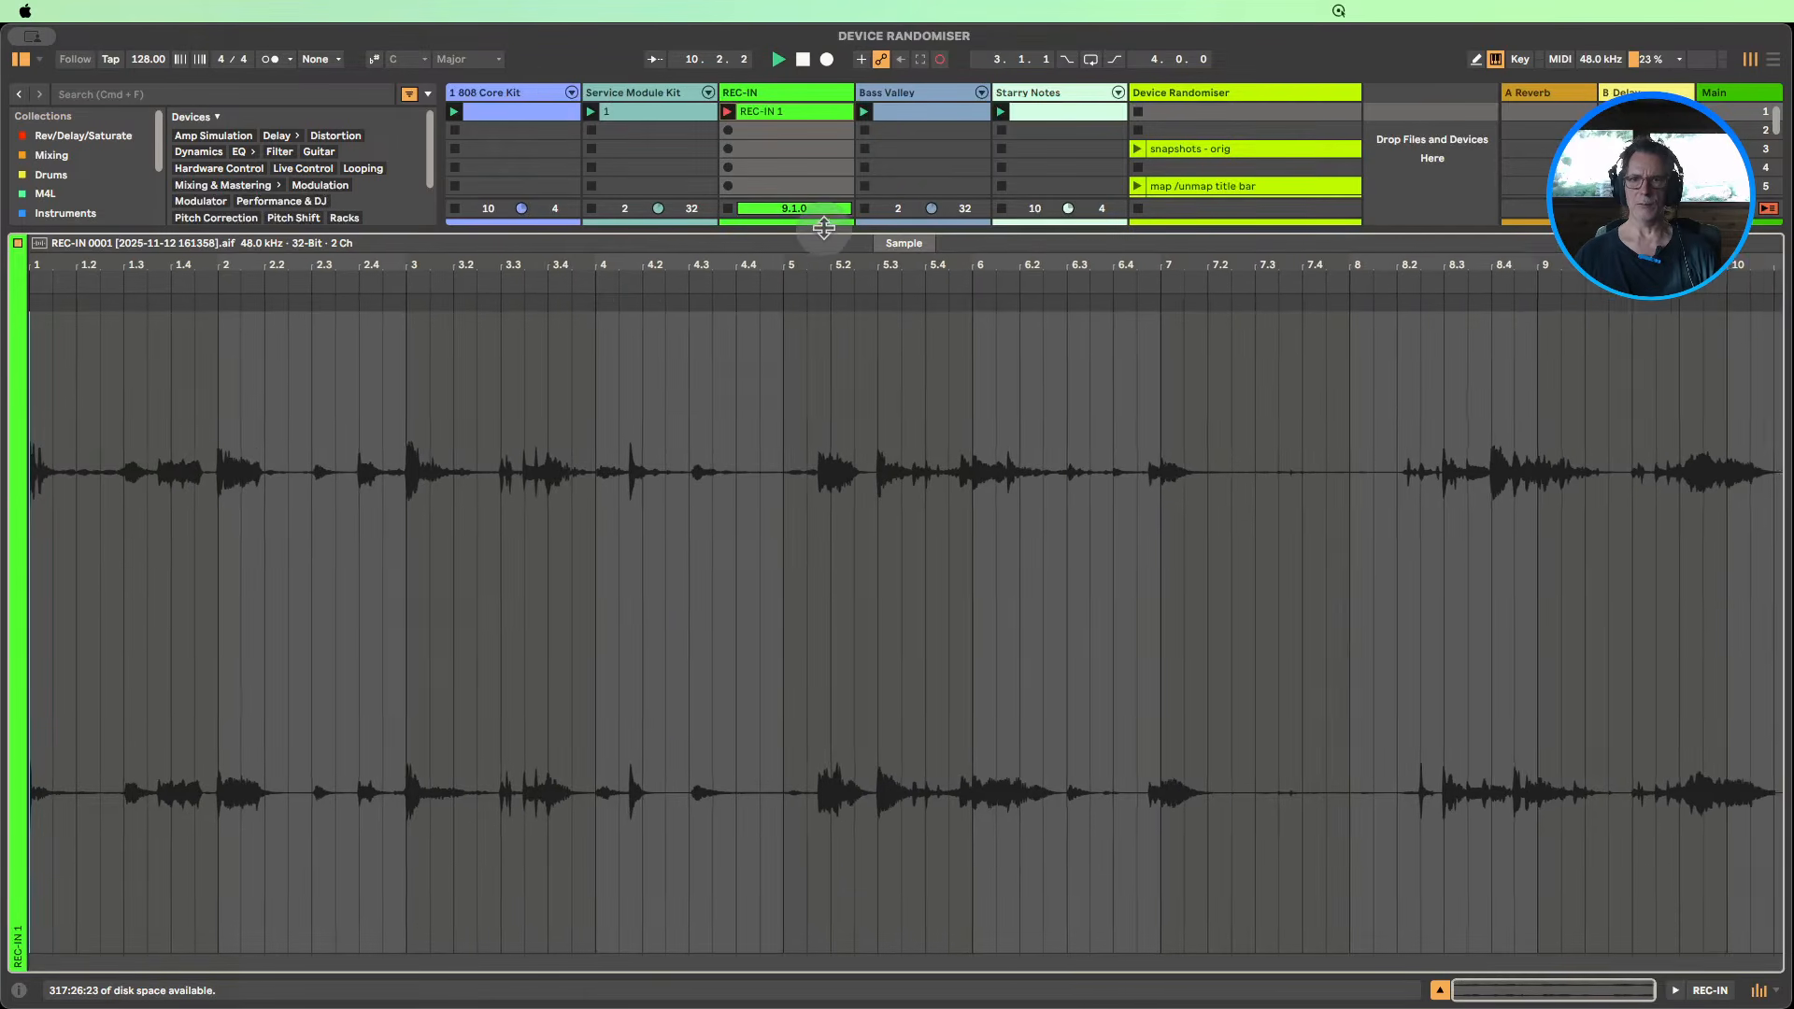
pyautogui.moveTo(824, 228); pyautogui.dragTo(815, 489)
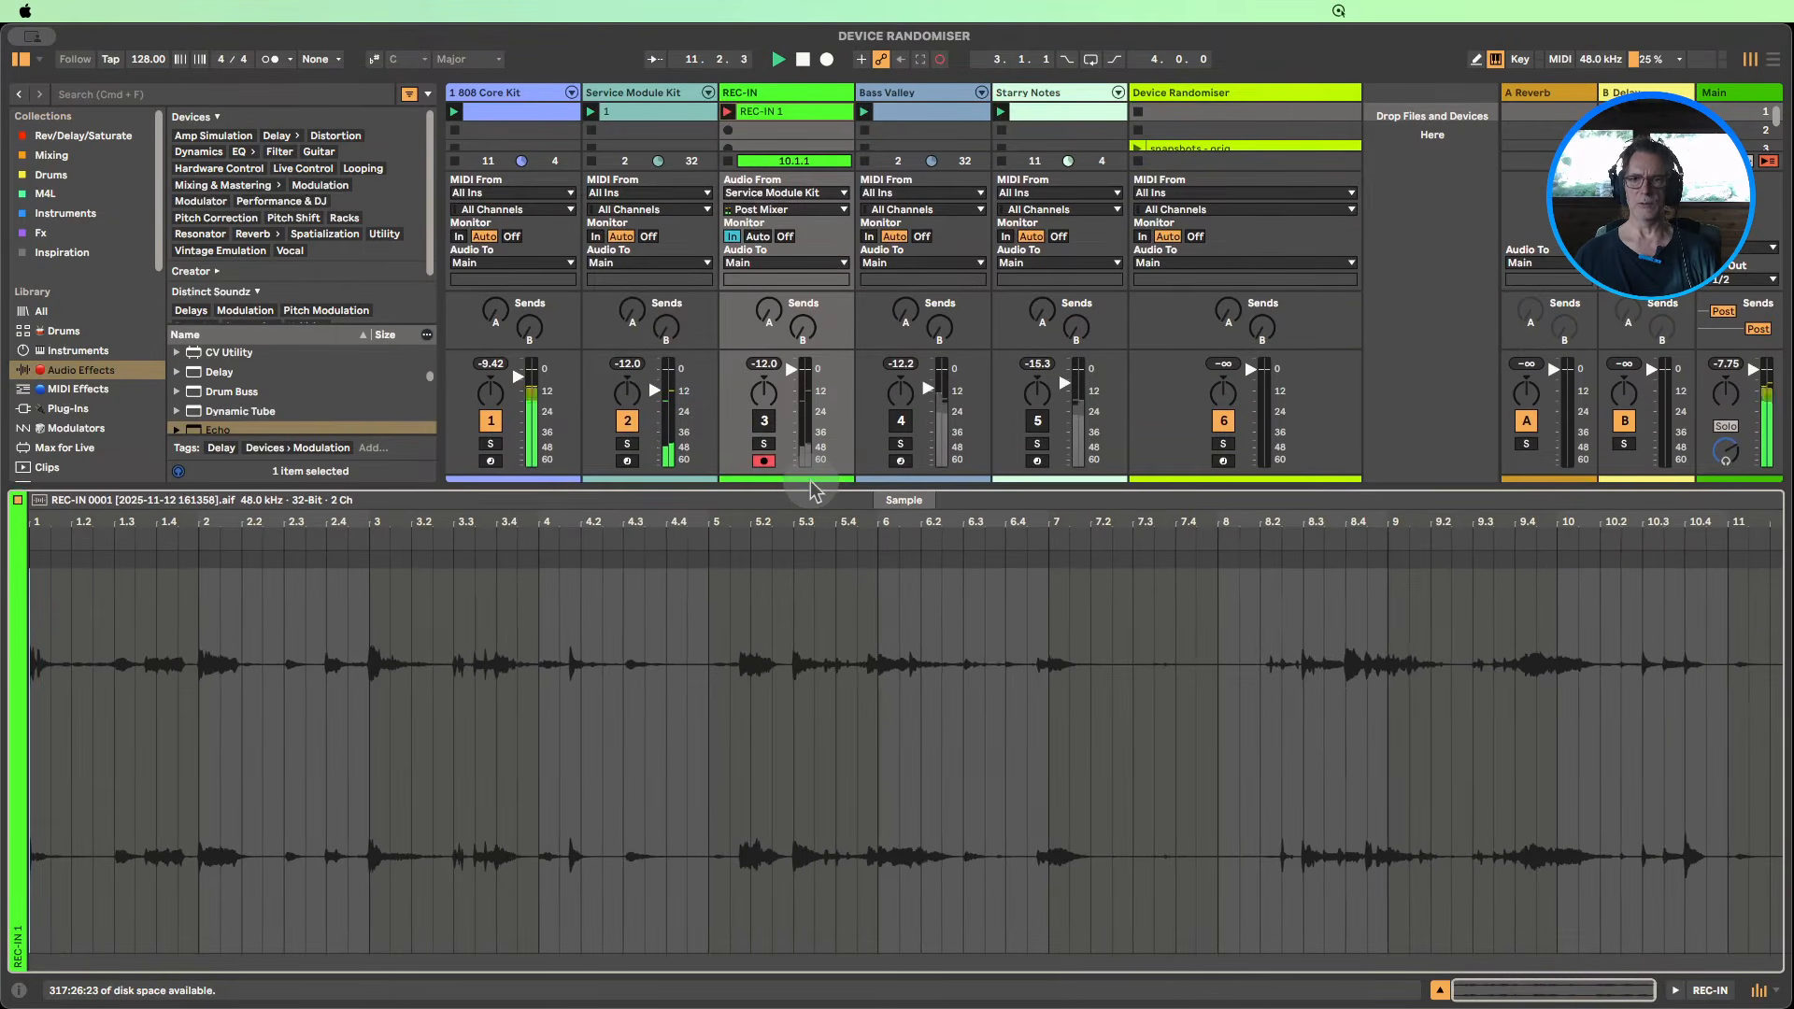
pyautogui.click(727, 112)
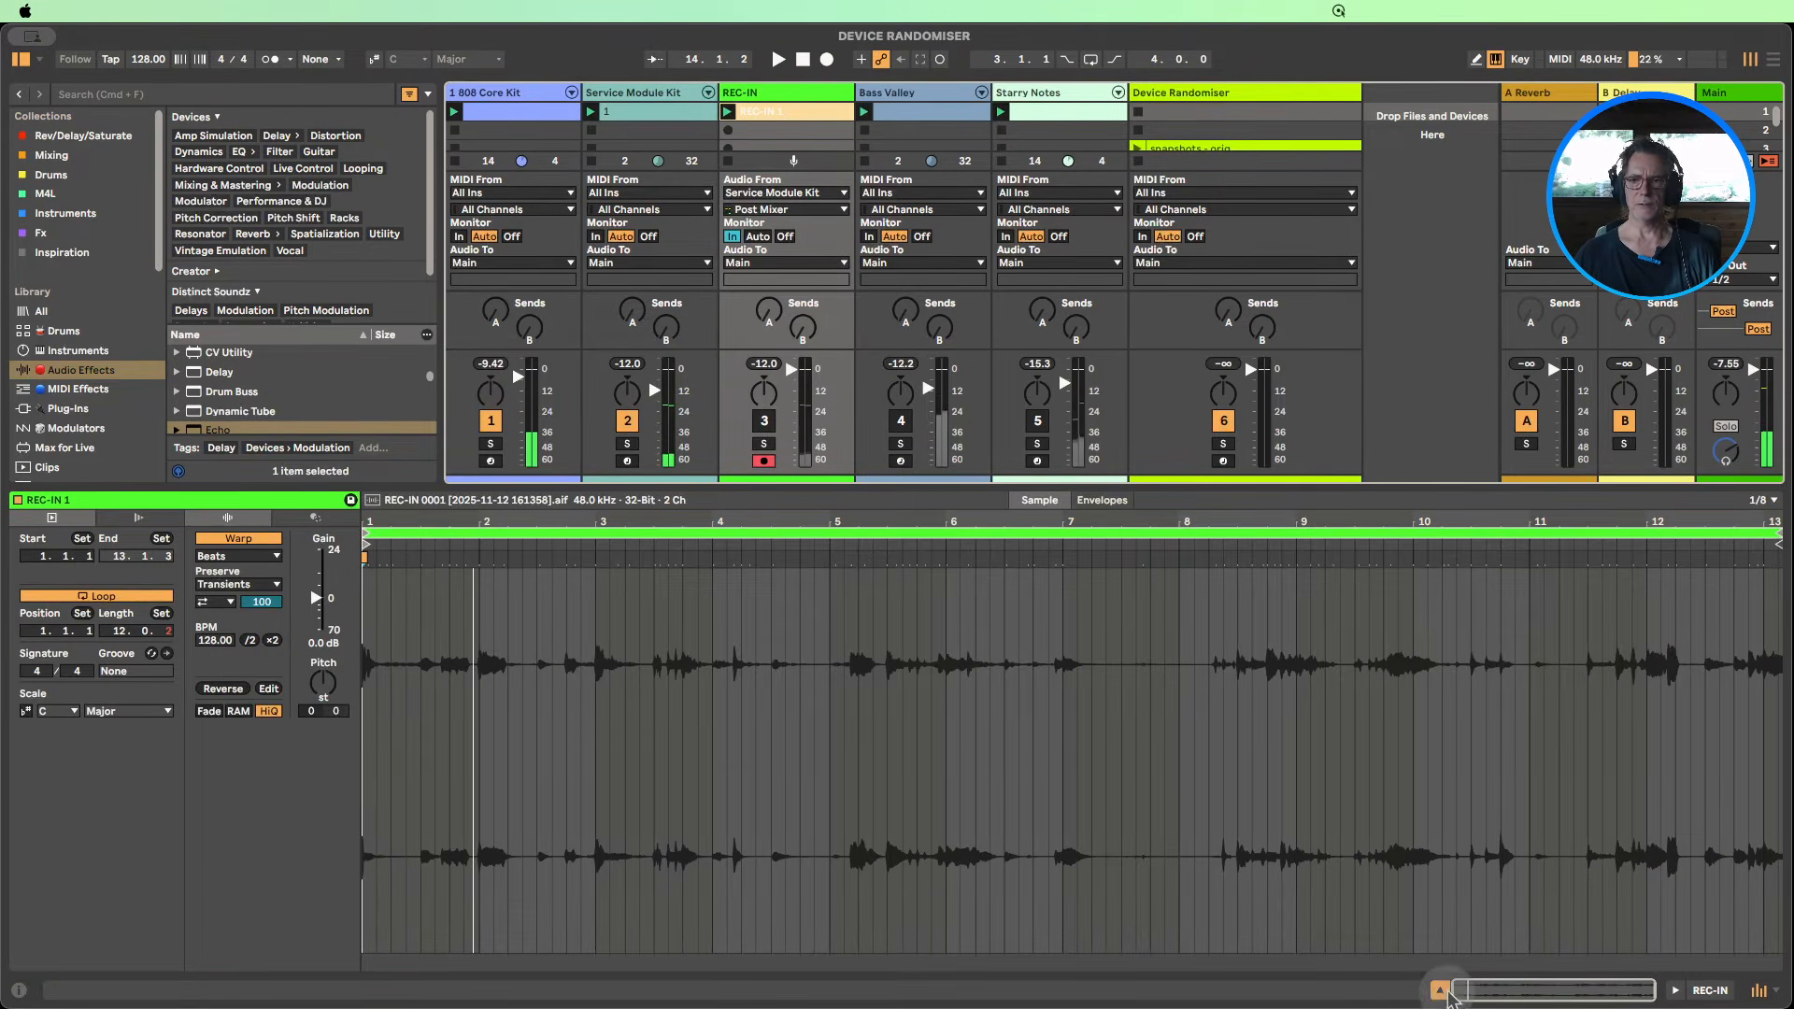
pyautogui.click(1441, 992)
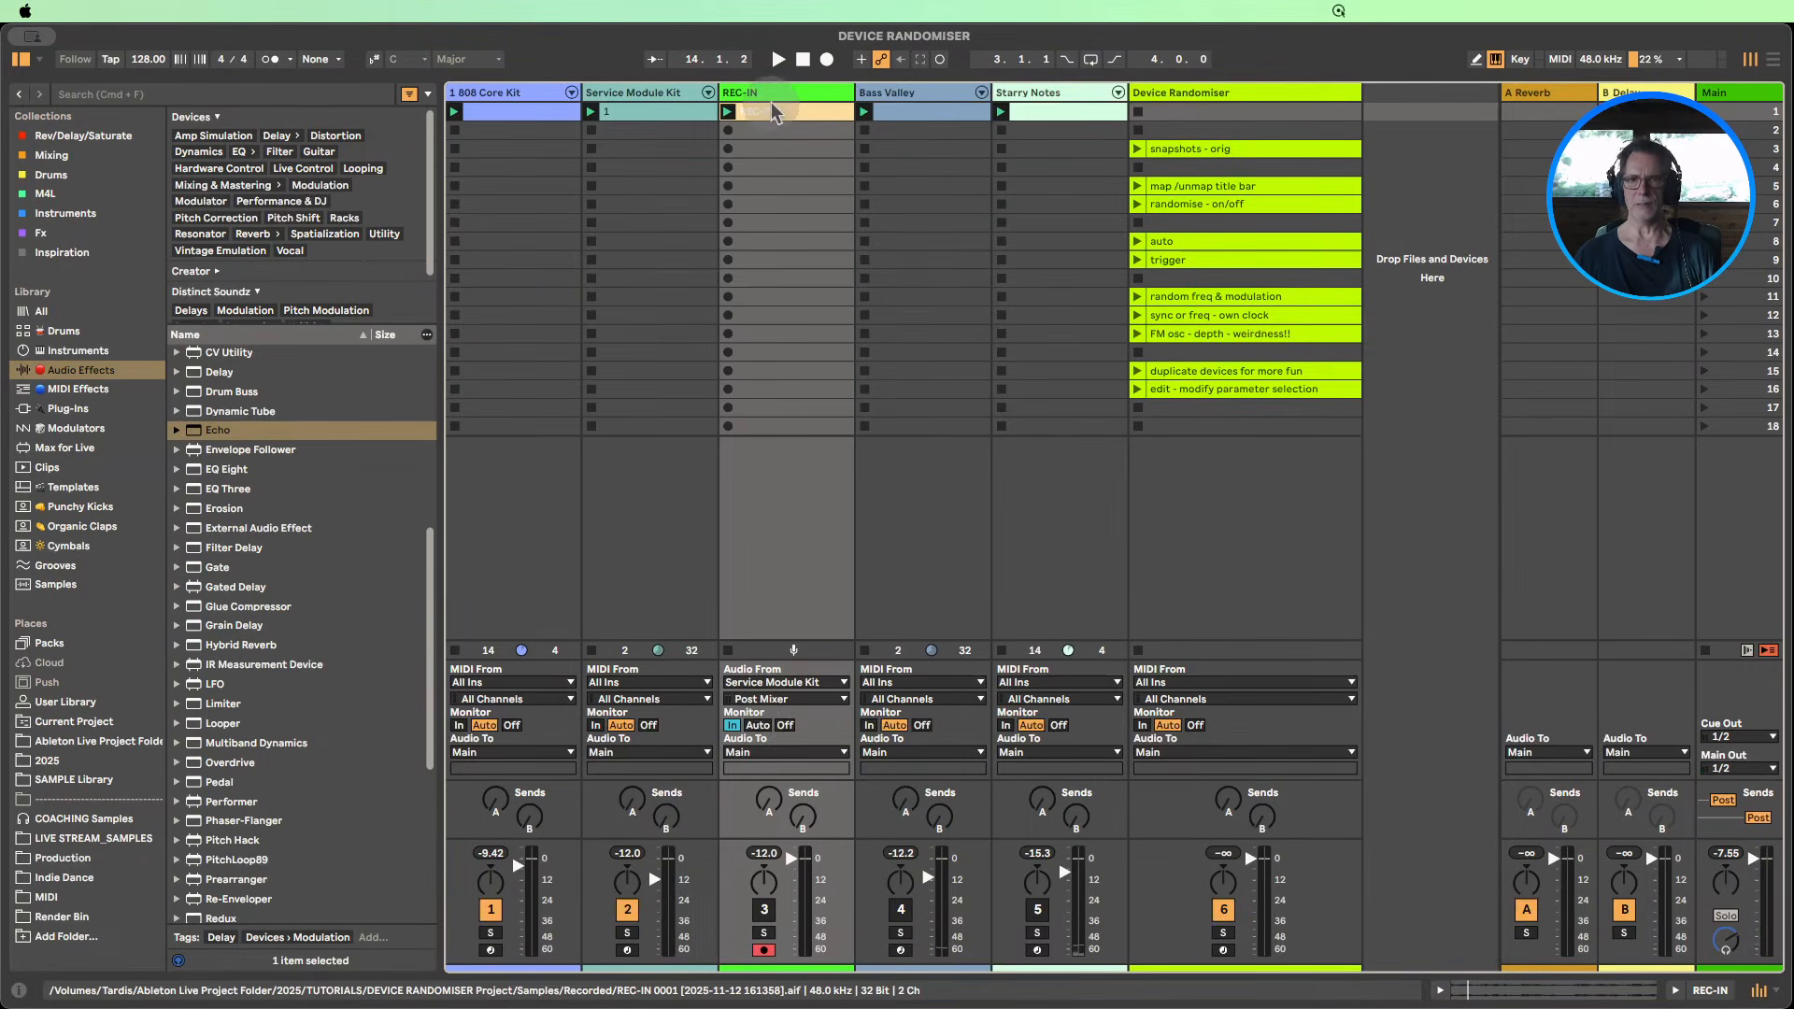
# Step: Rename the recorded clip as Service drums and set REC-IN's audio input to Bass Valley
pyautogui.press('super+r')
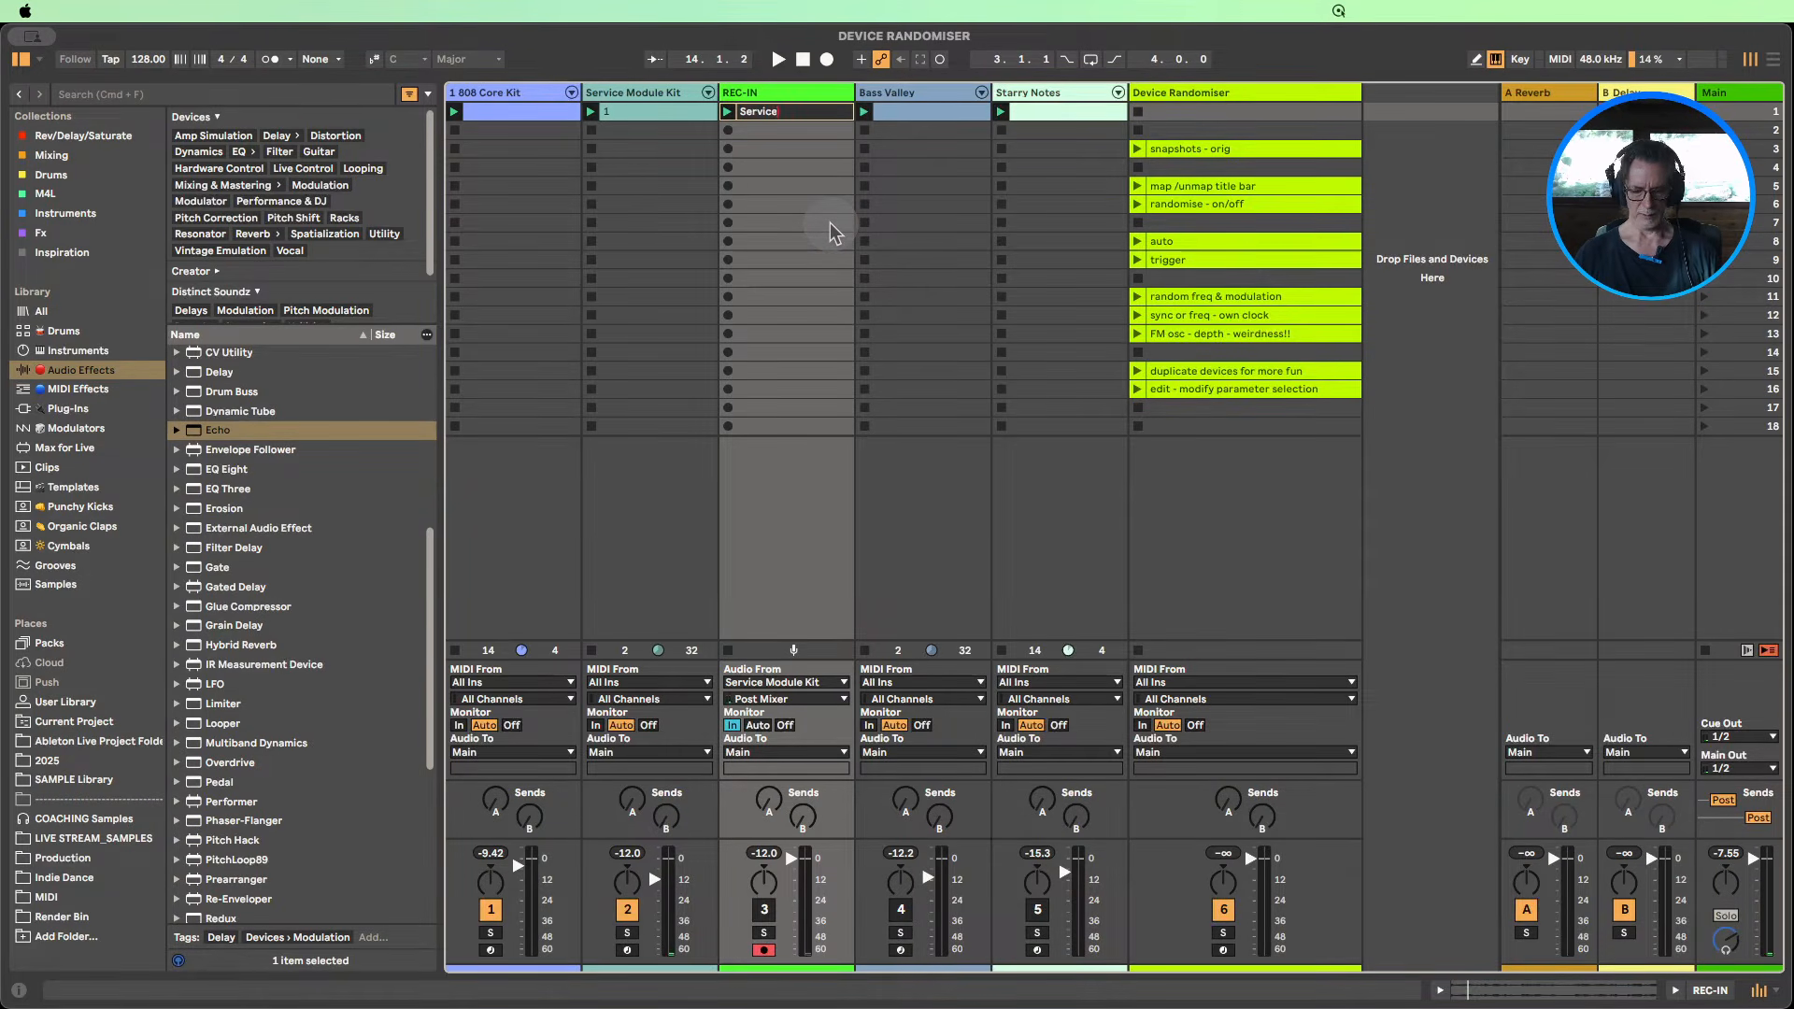
pyautogui.click(768, 130)
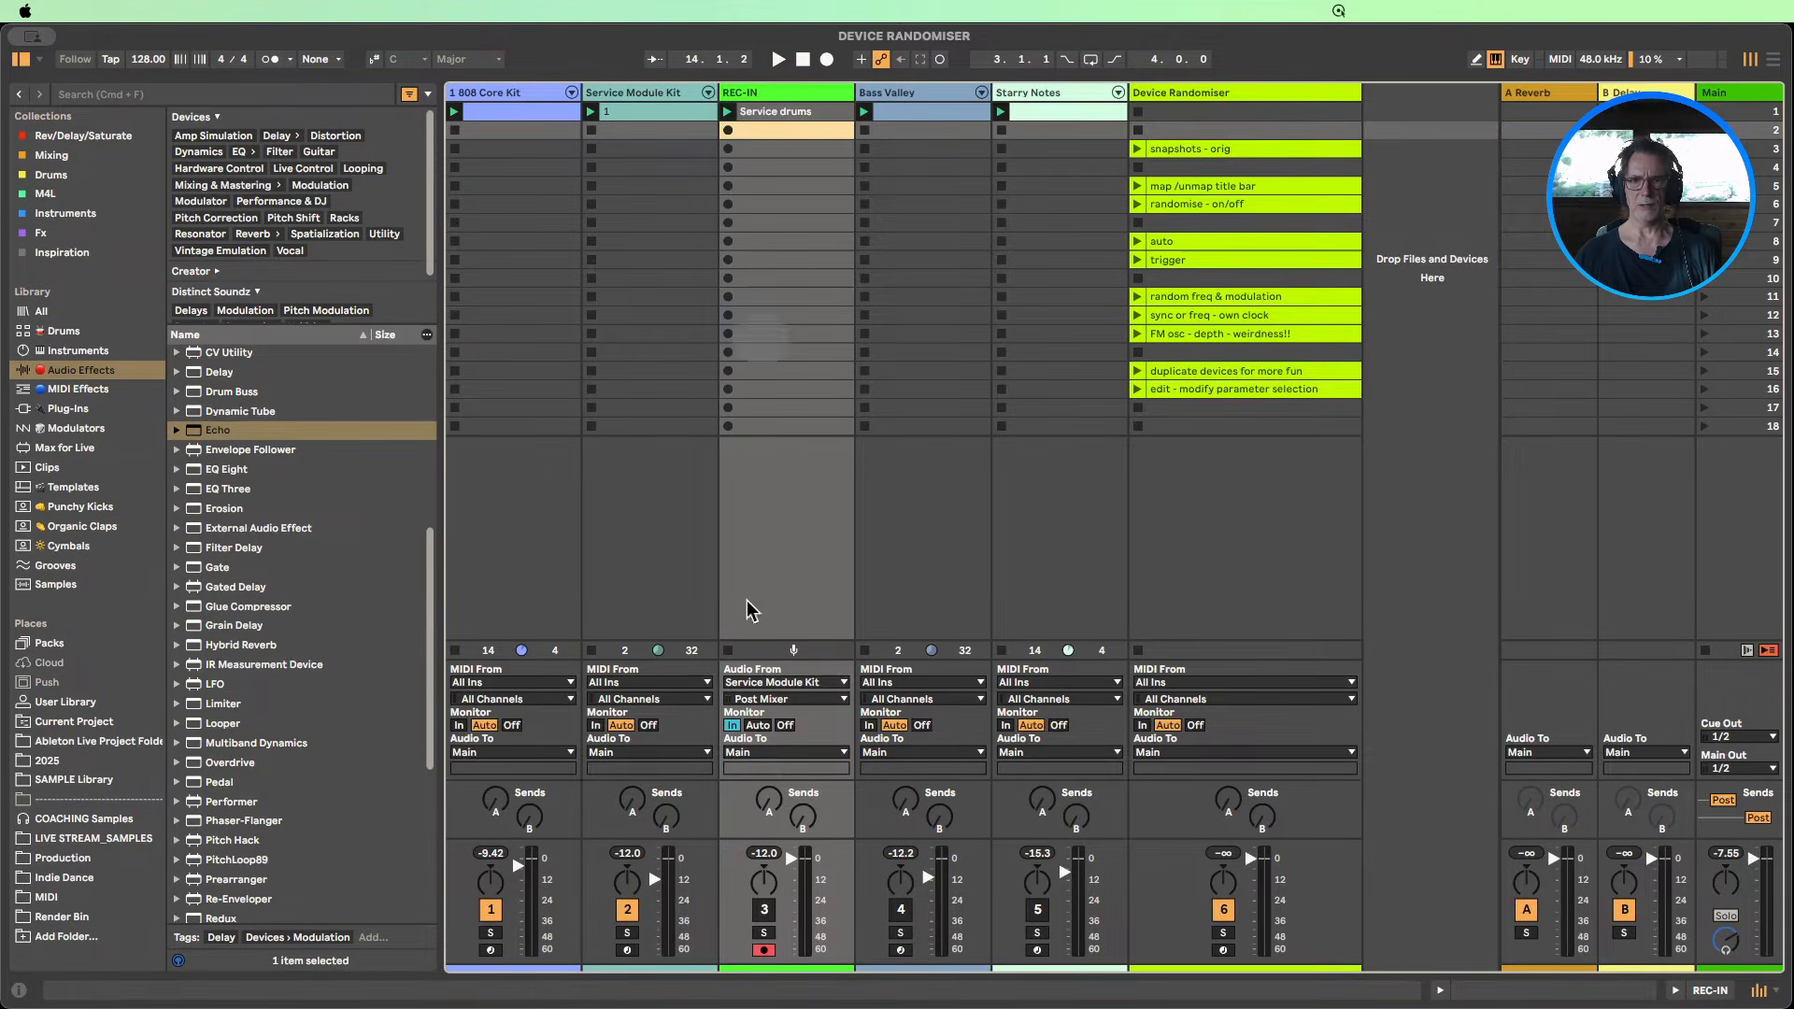
pyautogui.click(778, 685)
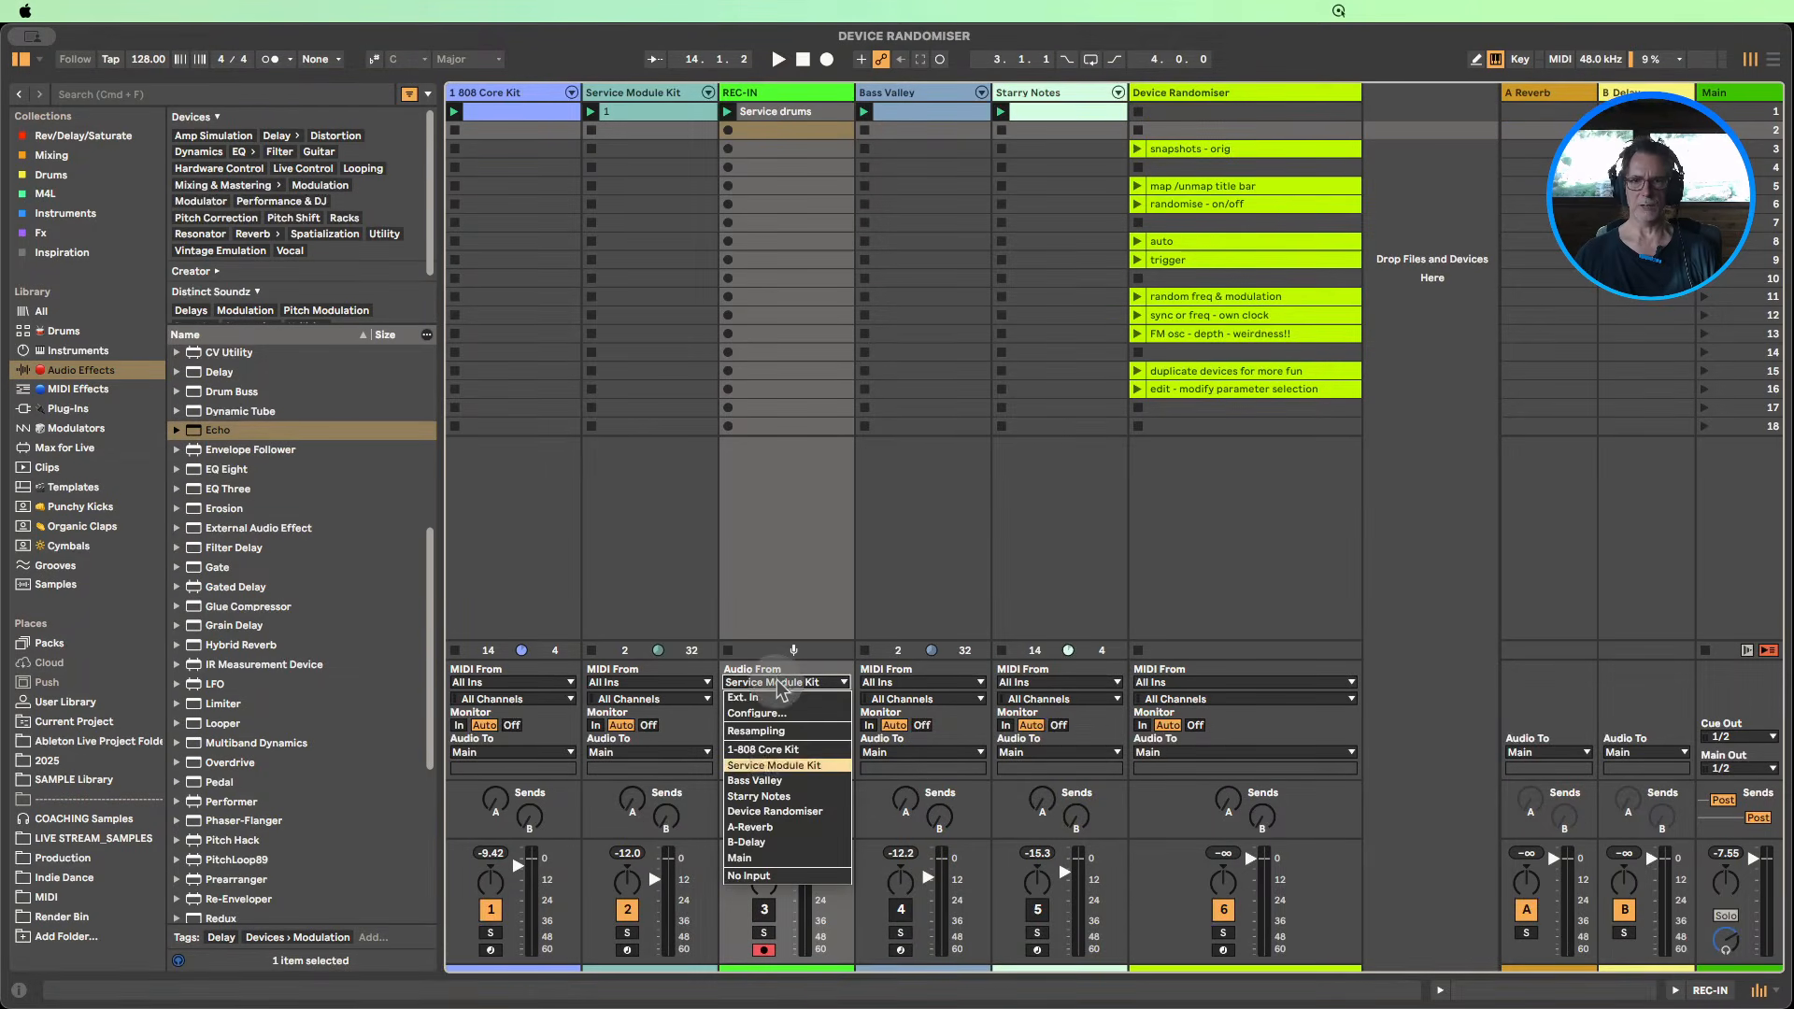
pyautogui.click(780, 781)
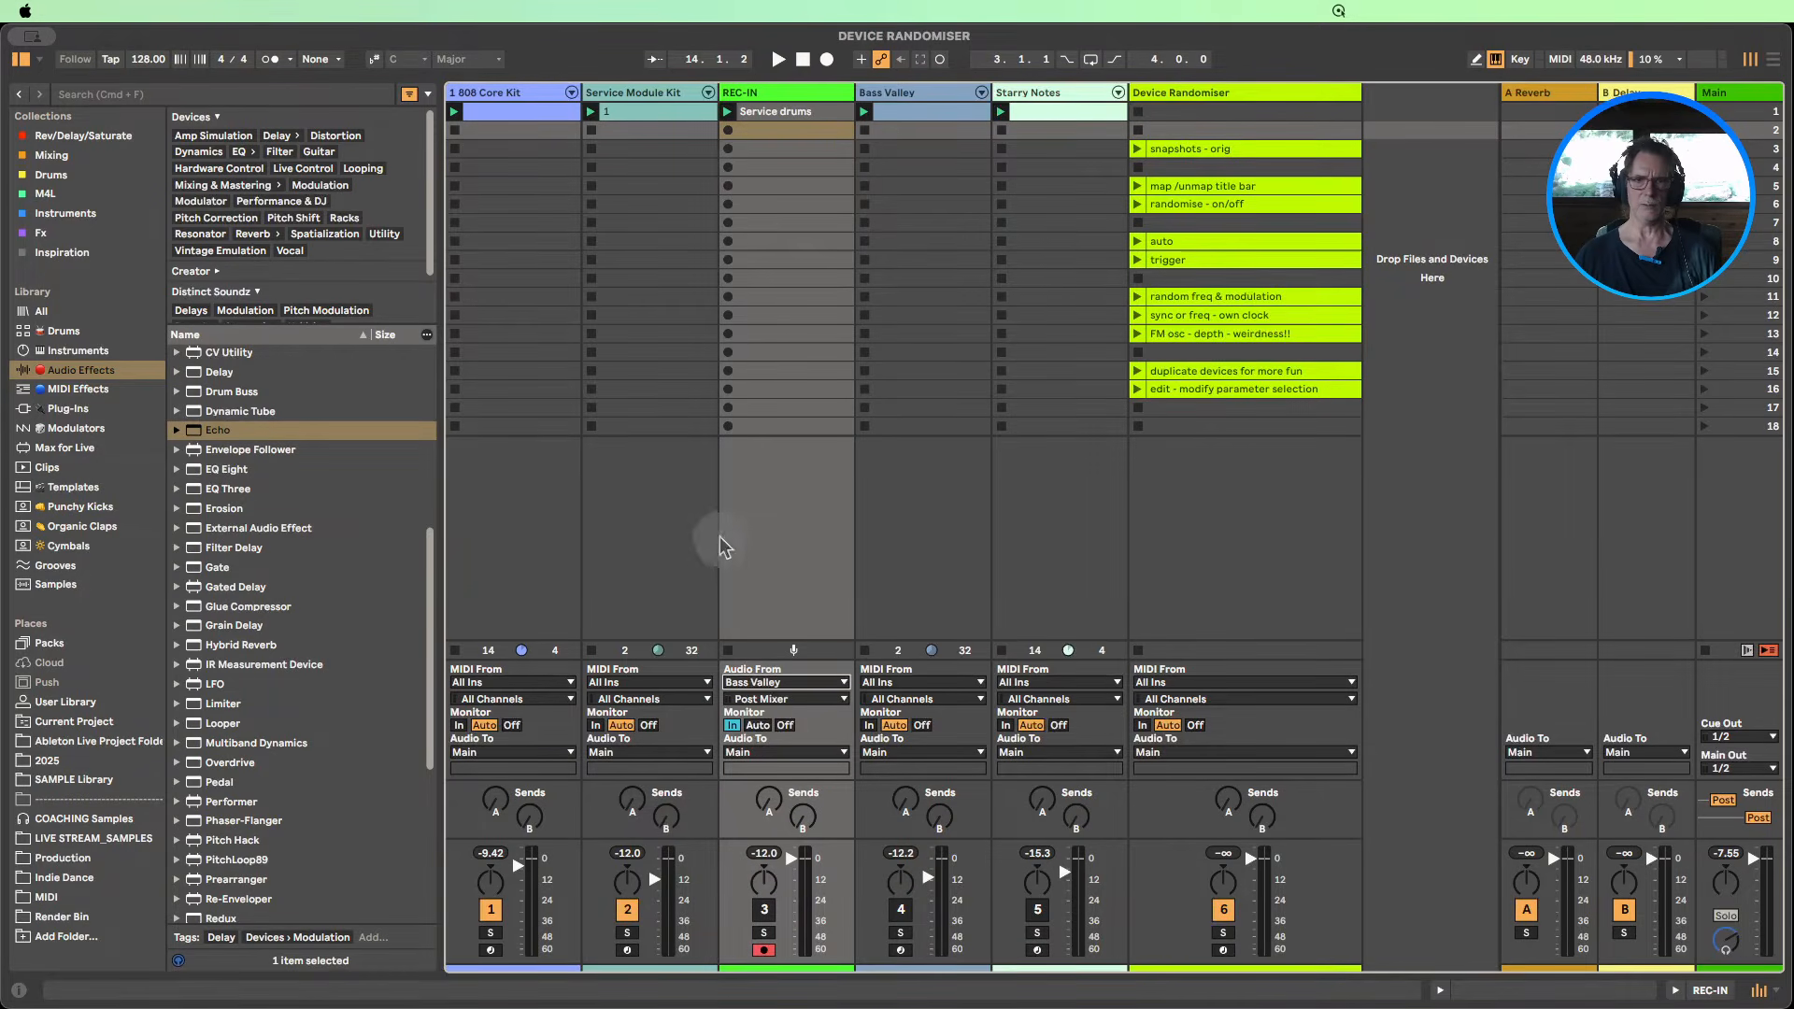
# Step: Stop REC-IN's clip, move the track between Starry Notes and Device Randomiser, and unmute Bass Valley
pyautogui.click(729, 650)
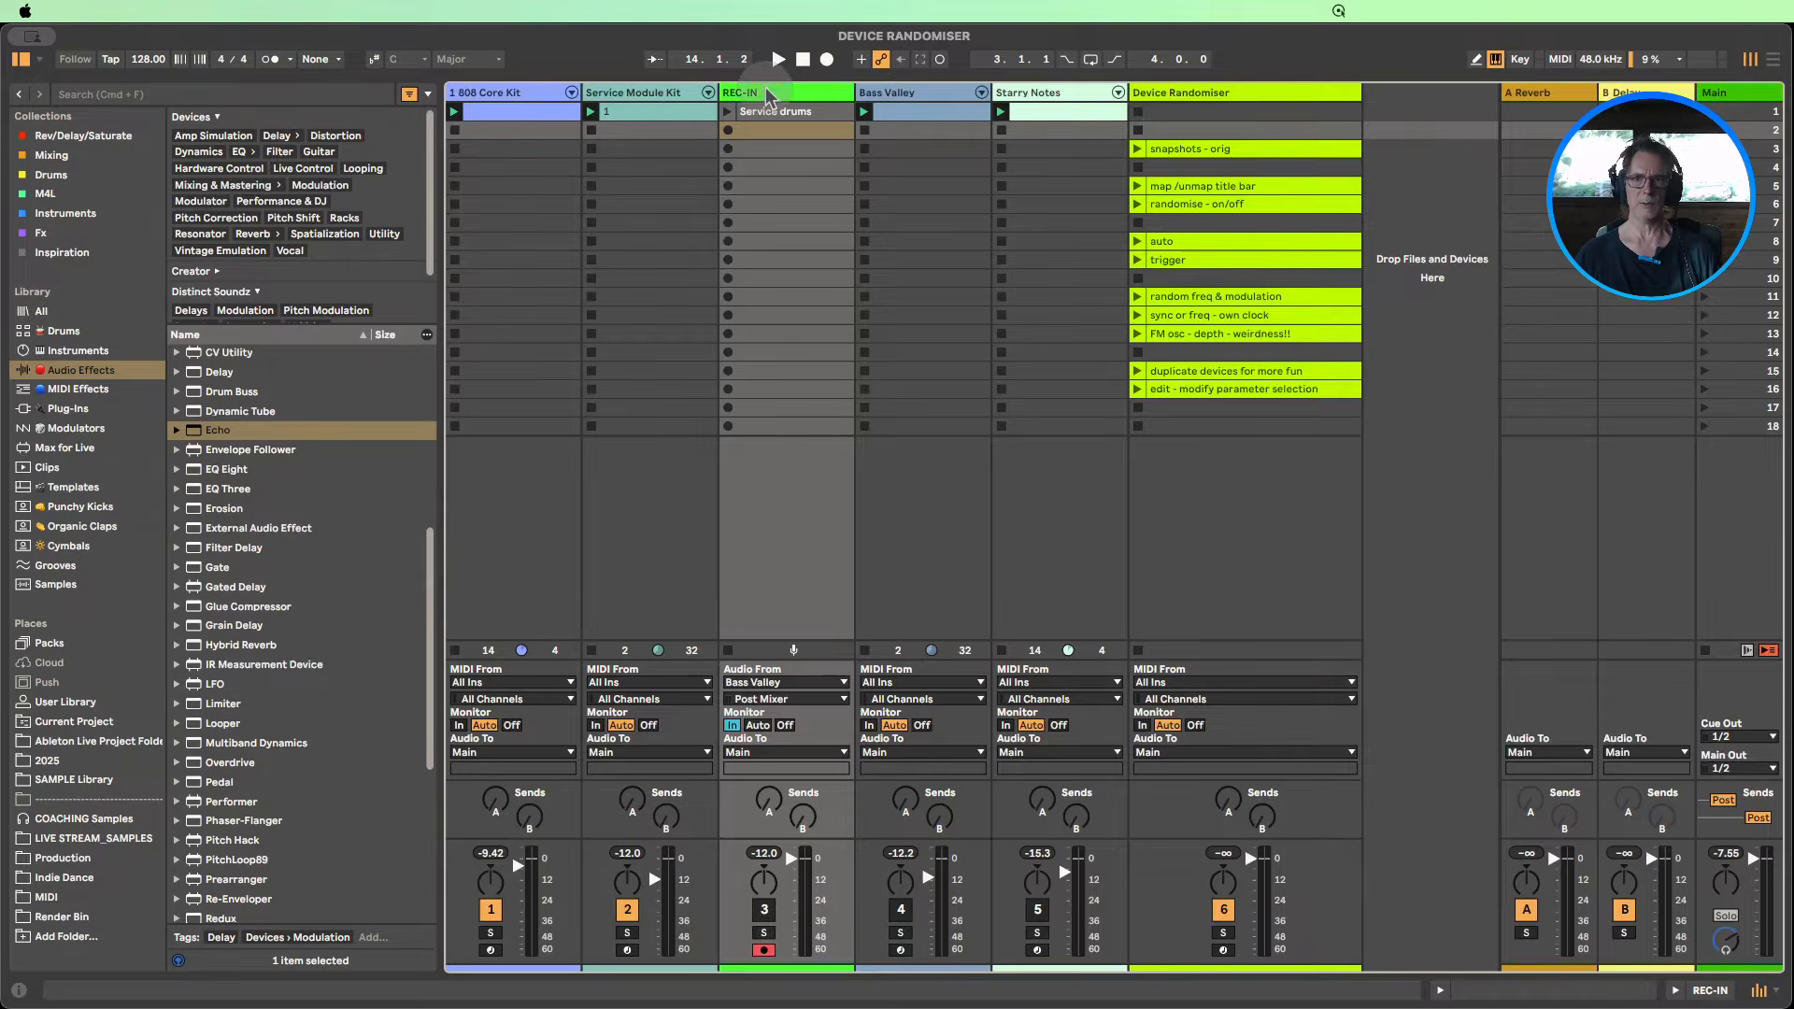
pyautogui.moveTo(772, 93); pyautogui.dragTo(1119, 93)
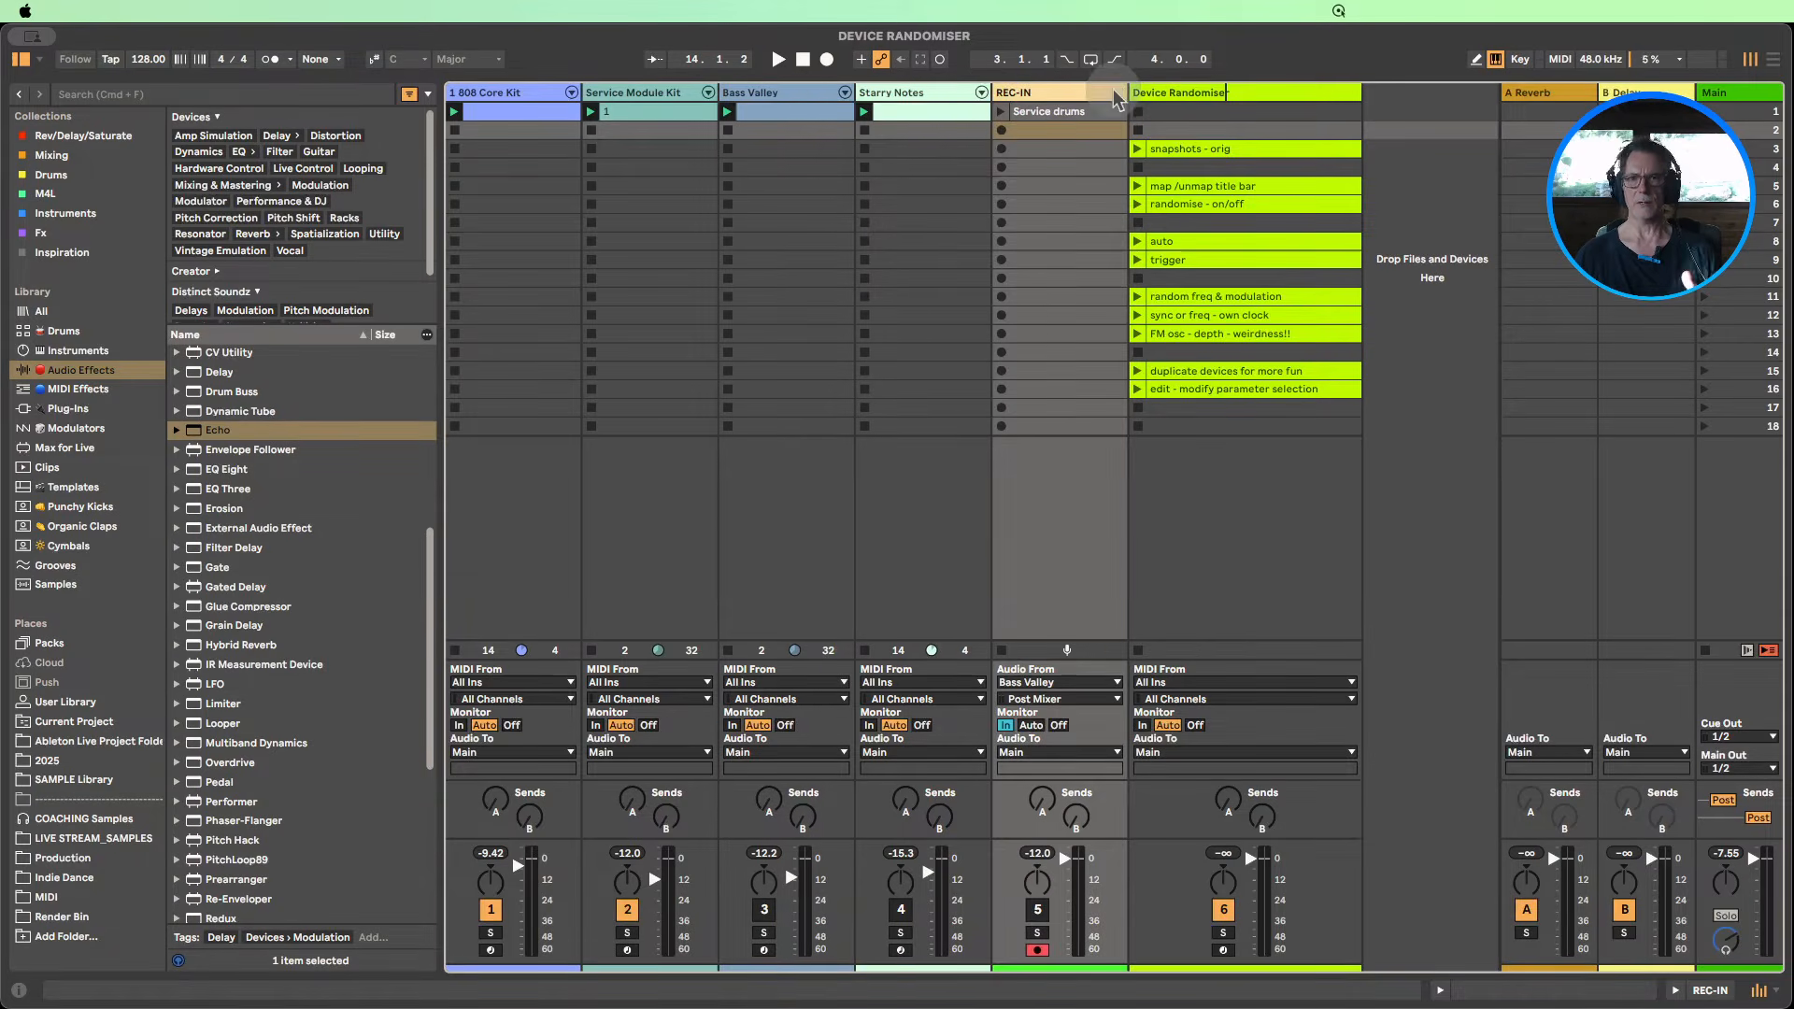
pyautogui.click(764, 914)
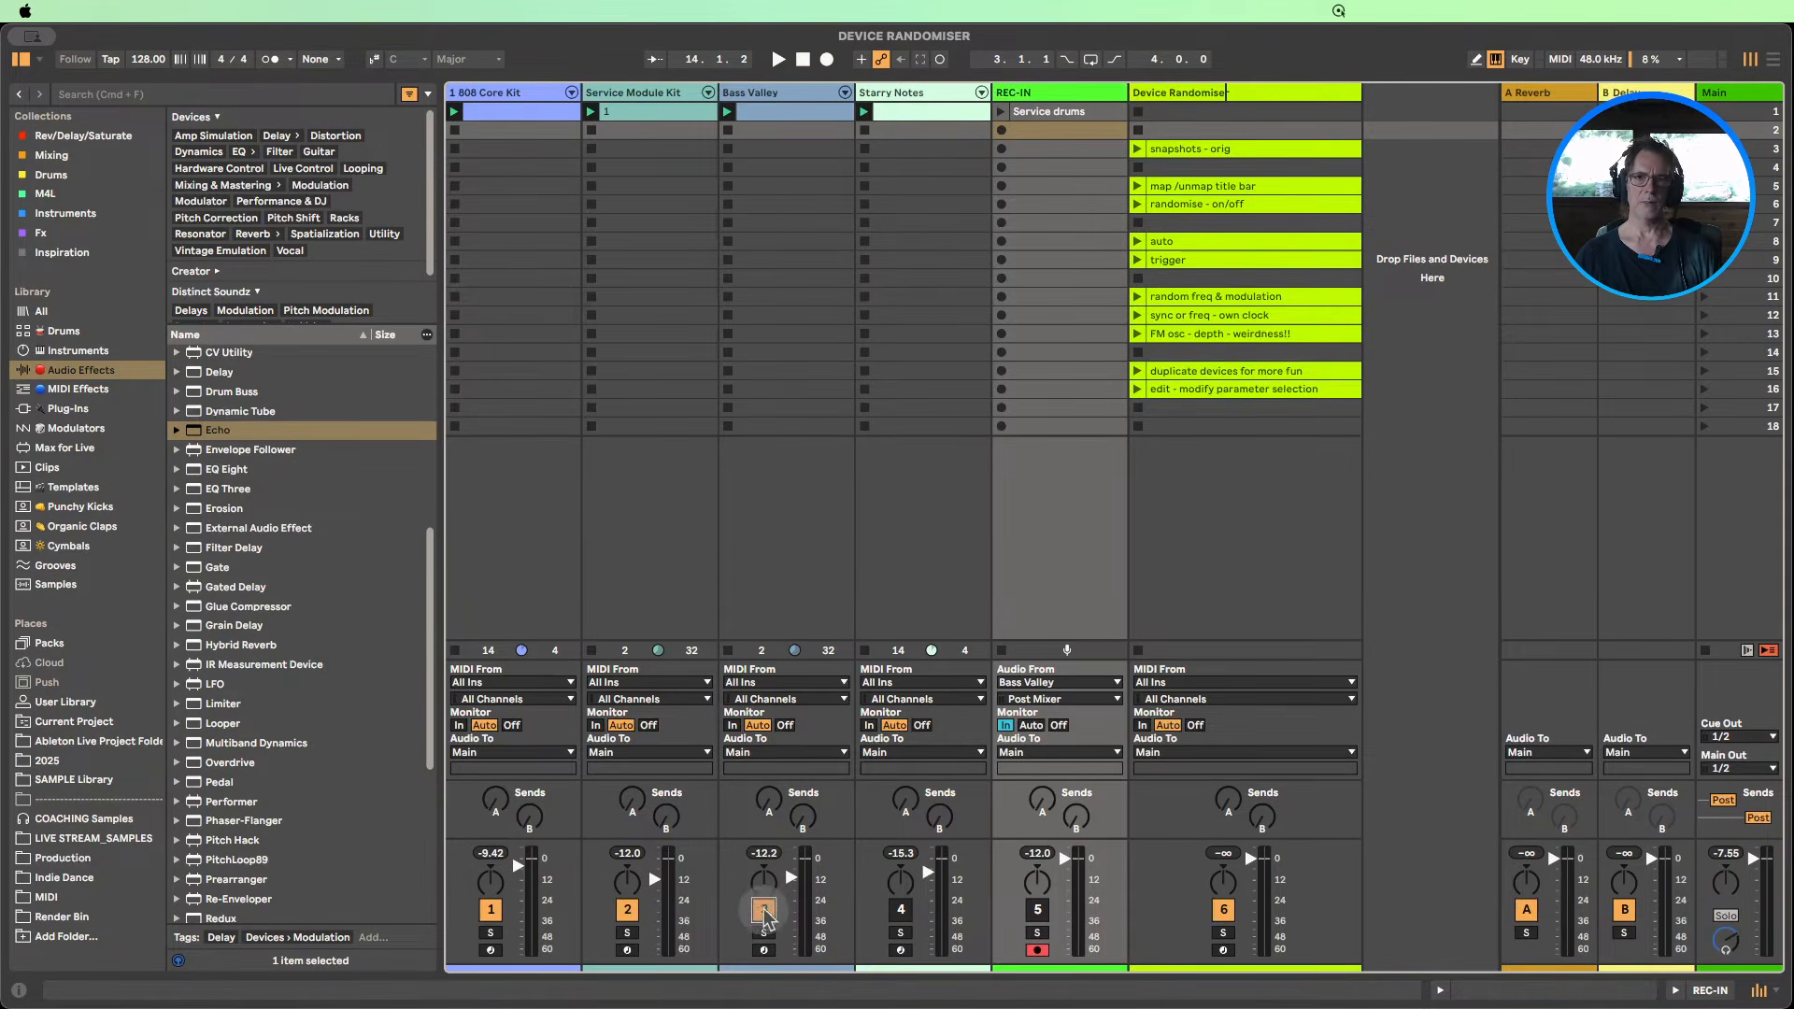
# Step: Switch off randomisation on the Service Module Kit track and launch its clip
pyautogui.doubleClick(644, 92)
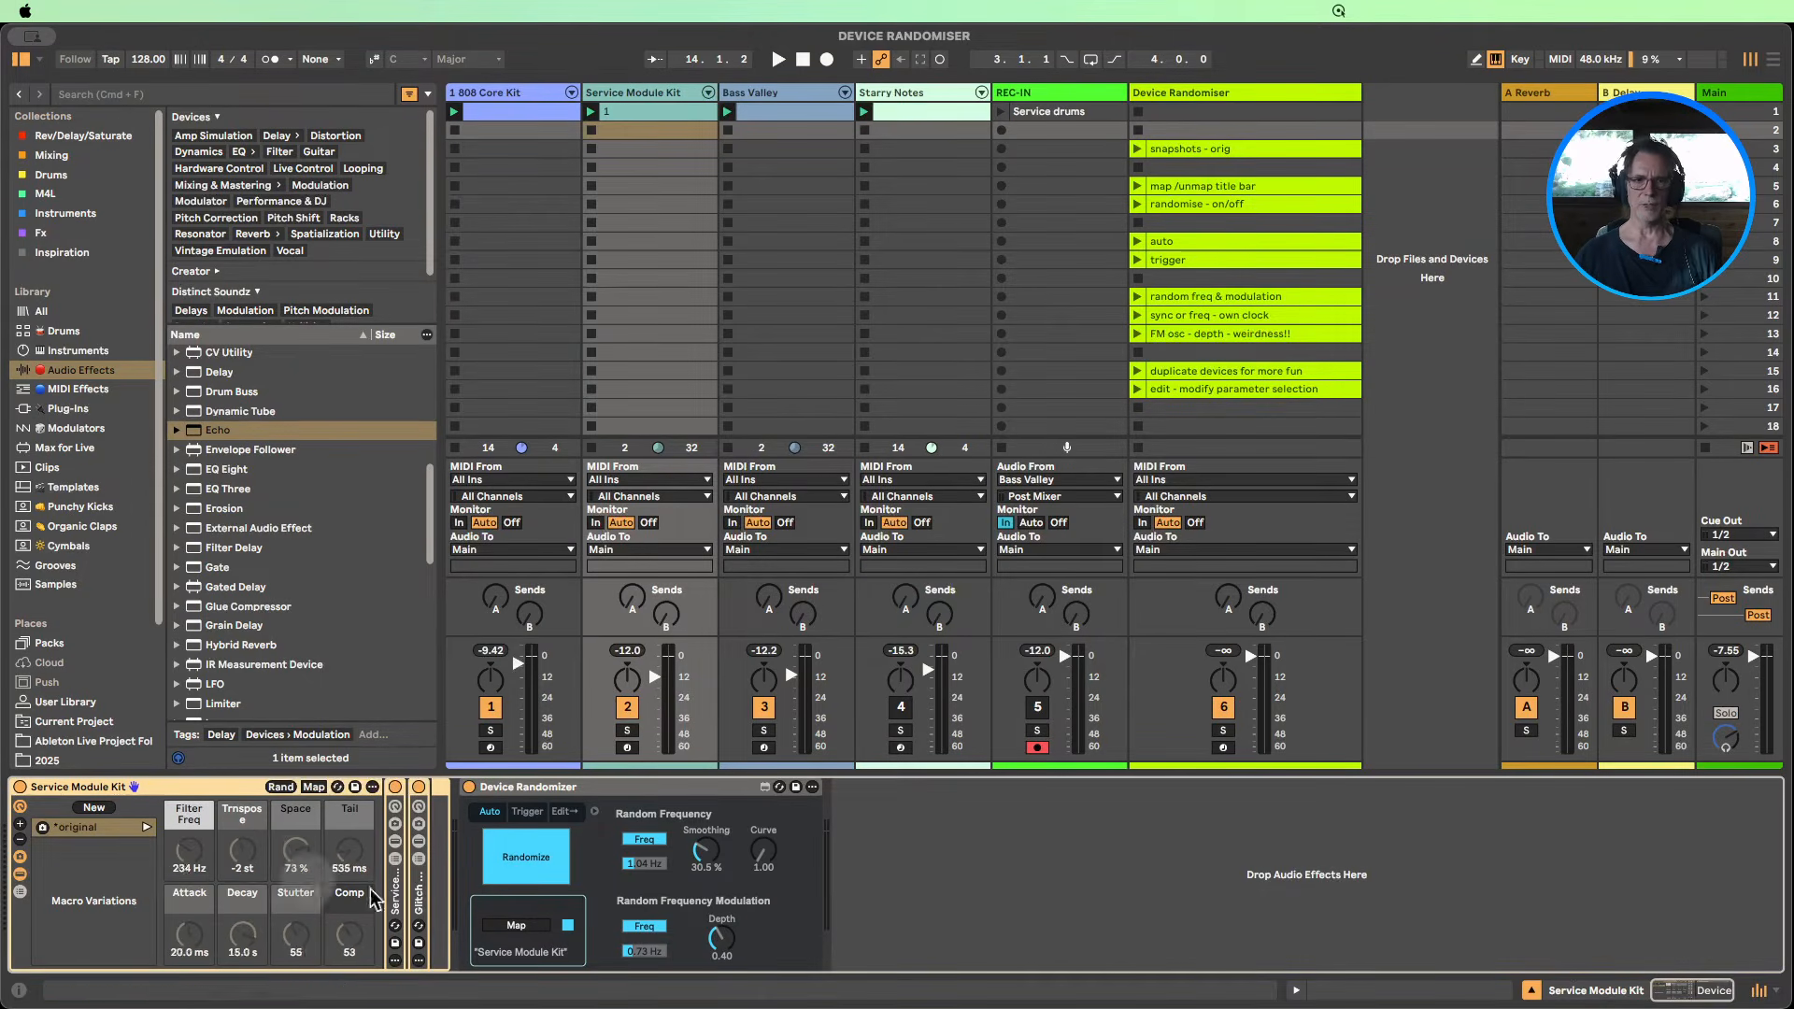
pyautogui.click(526, 860)
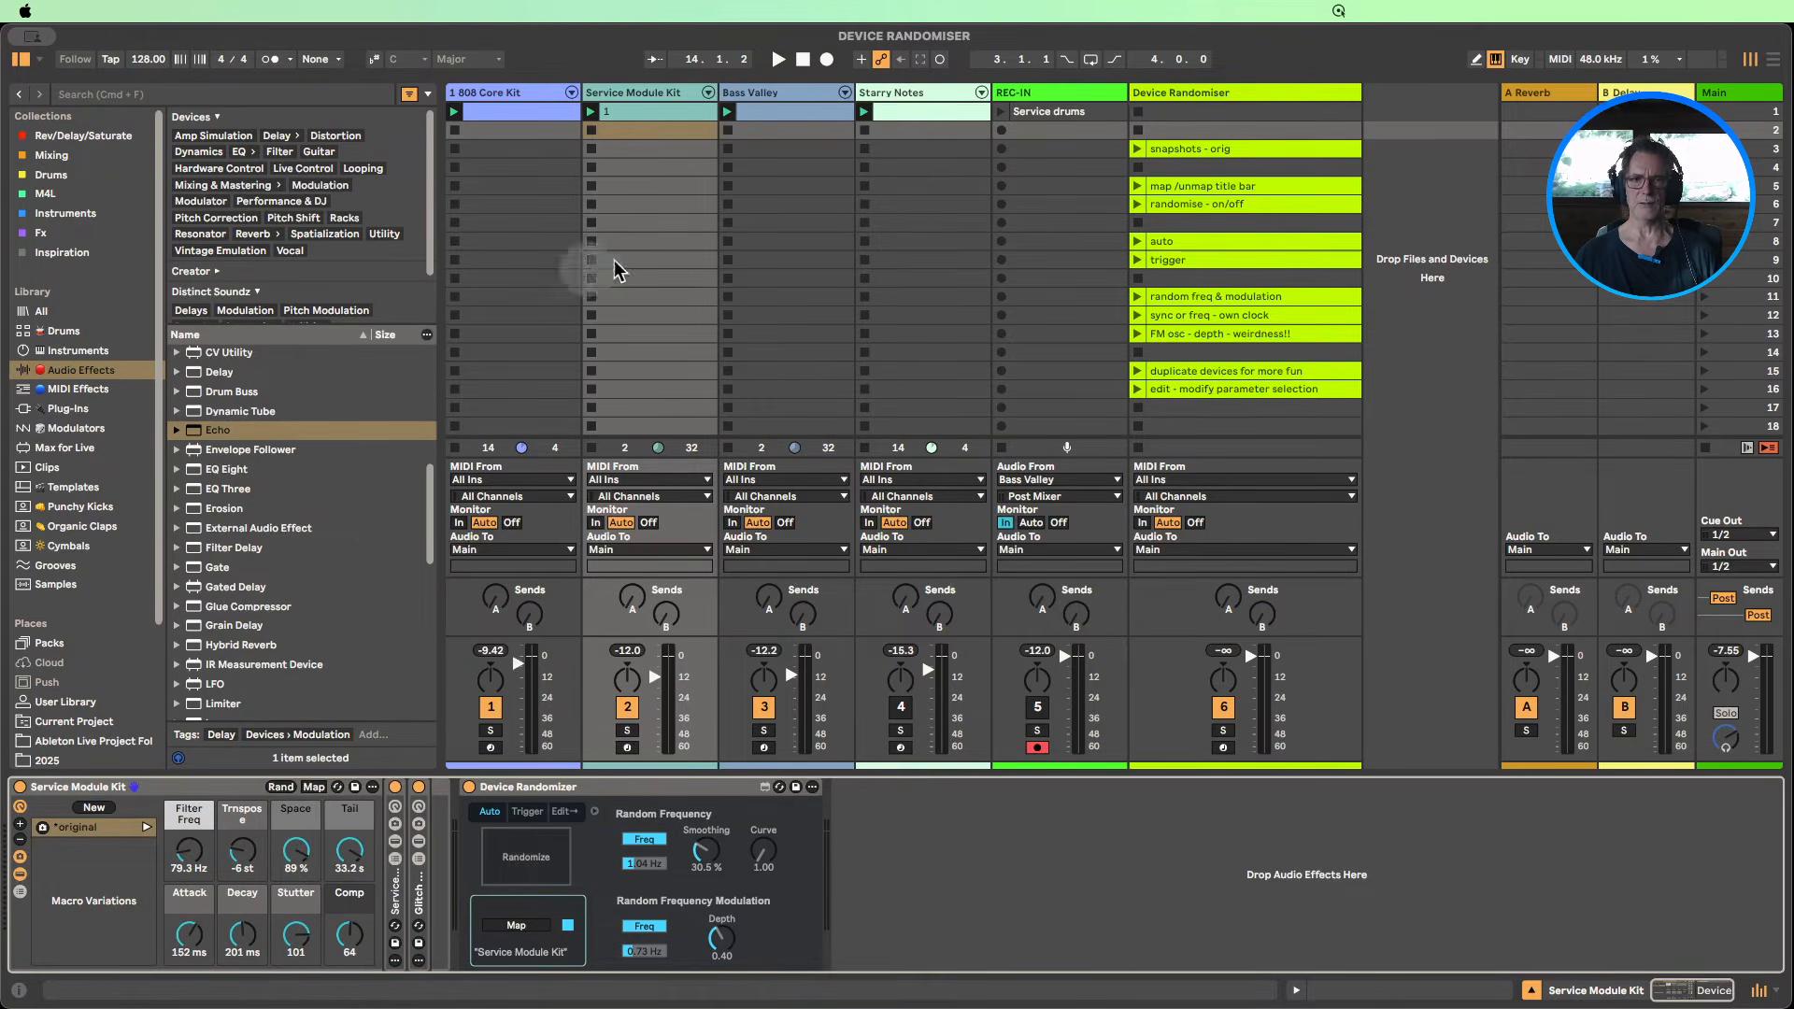
pyautogui.click(589, 112)
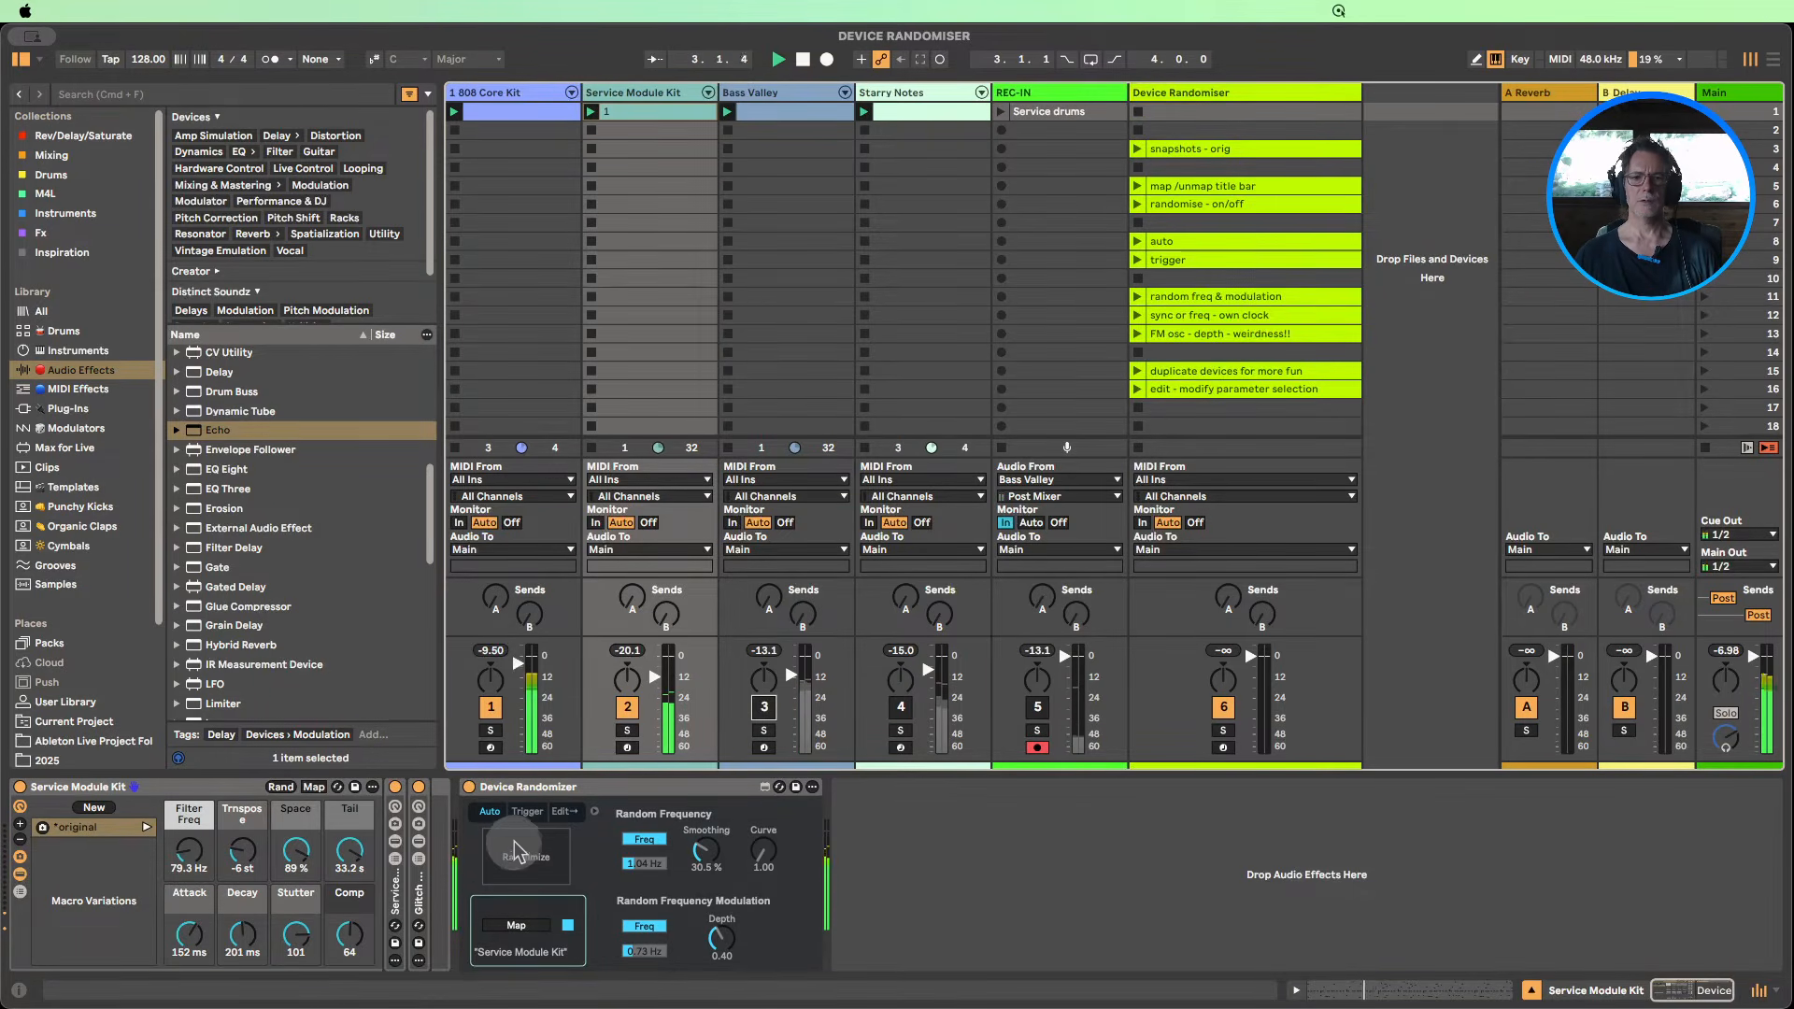
# Step: Switch the Device Randomizer to Trigger mode and store the kit's macro settings as a new variation
pyautogui.click(526, 812)
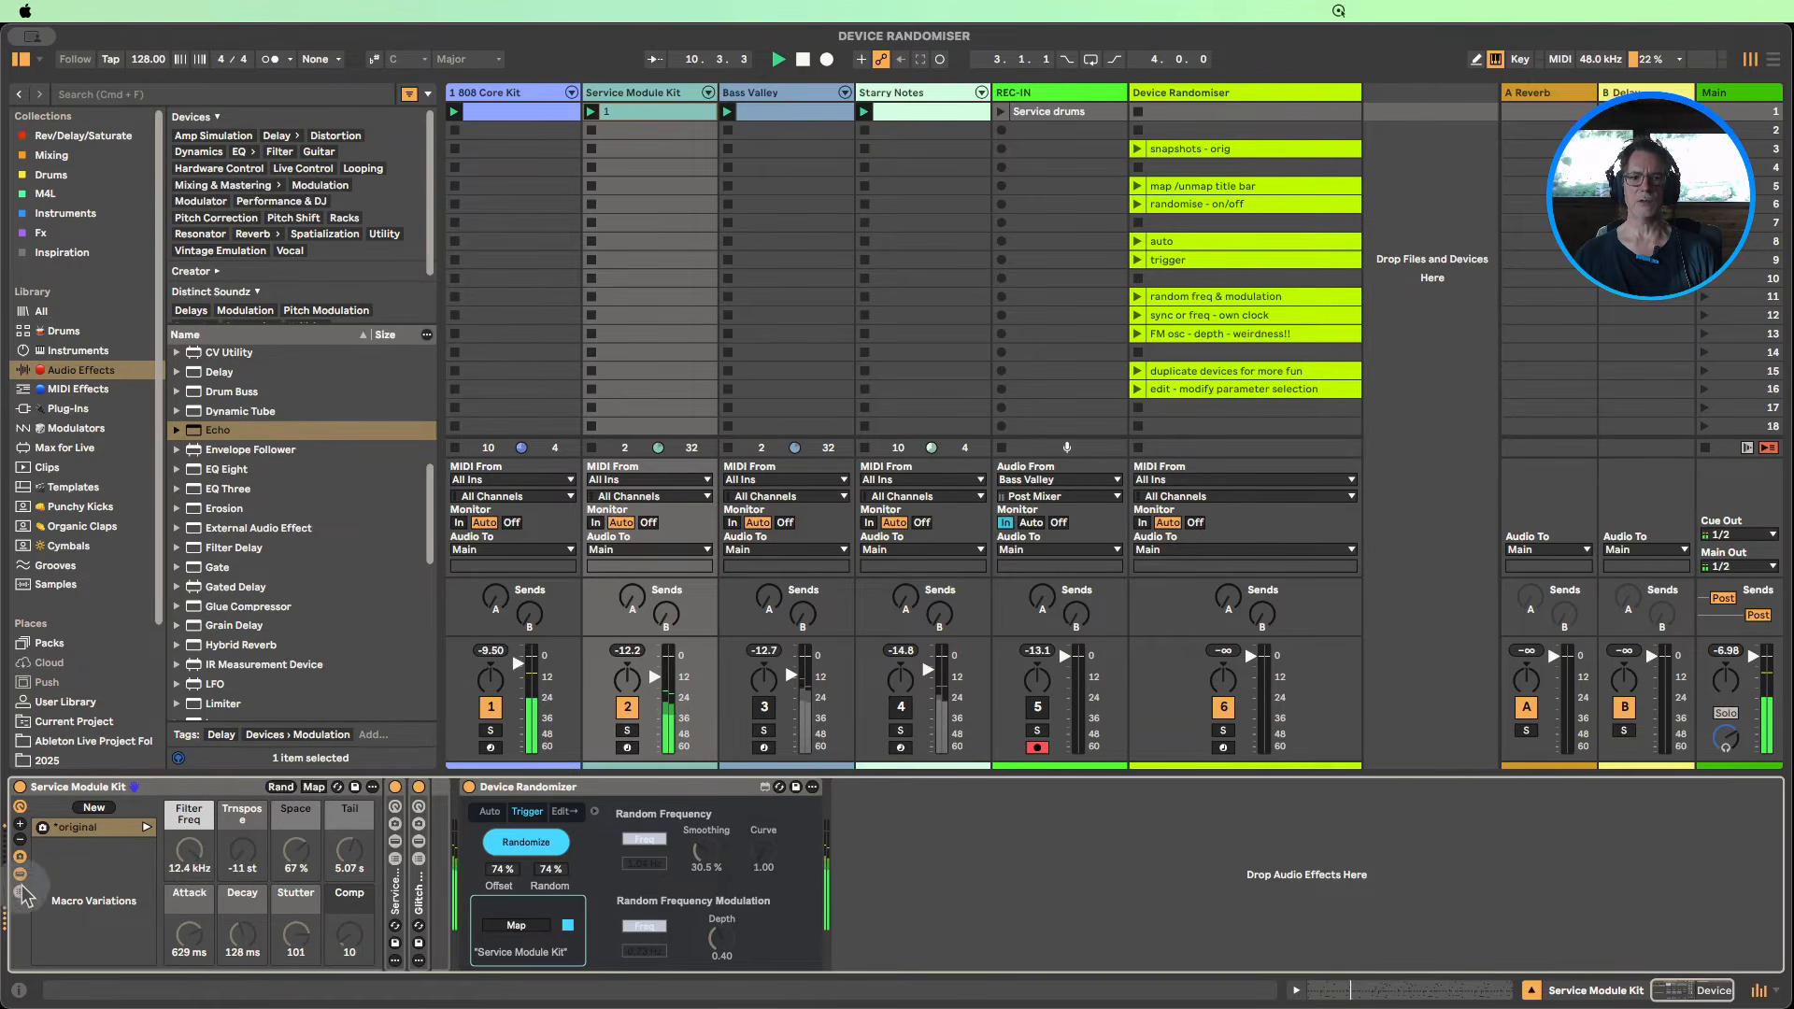
pyautogui.click(94, 827)
pyautogui.click(93, 808)
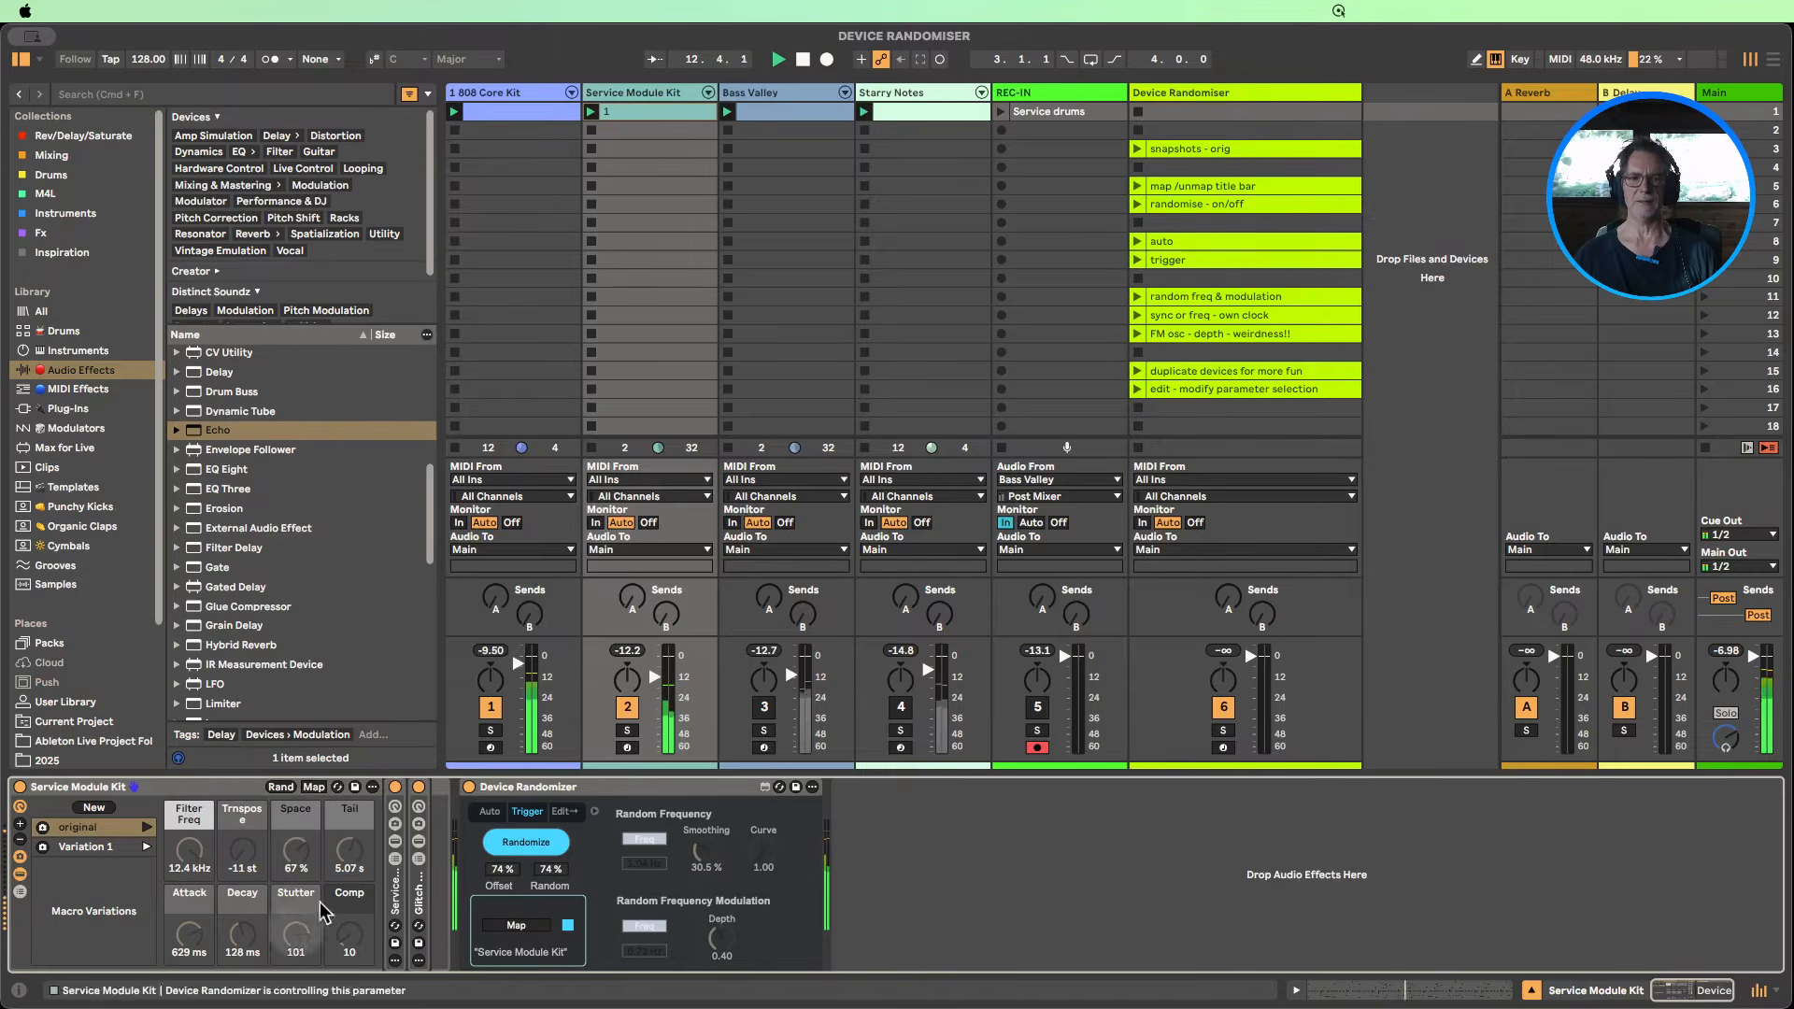
# Step: Return the Device Randomizer to Auto mode with randomisation switched on
pyautogui.moveTo(535, 866); pyautogui.dragTo(530, 846)
pyautogui.click(528, 844)
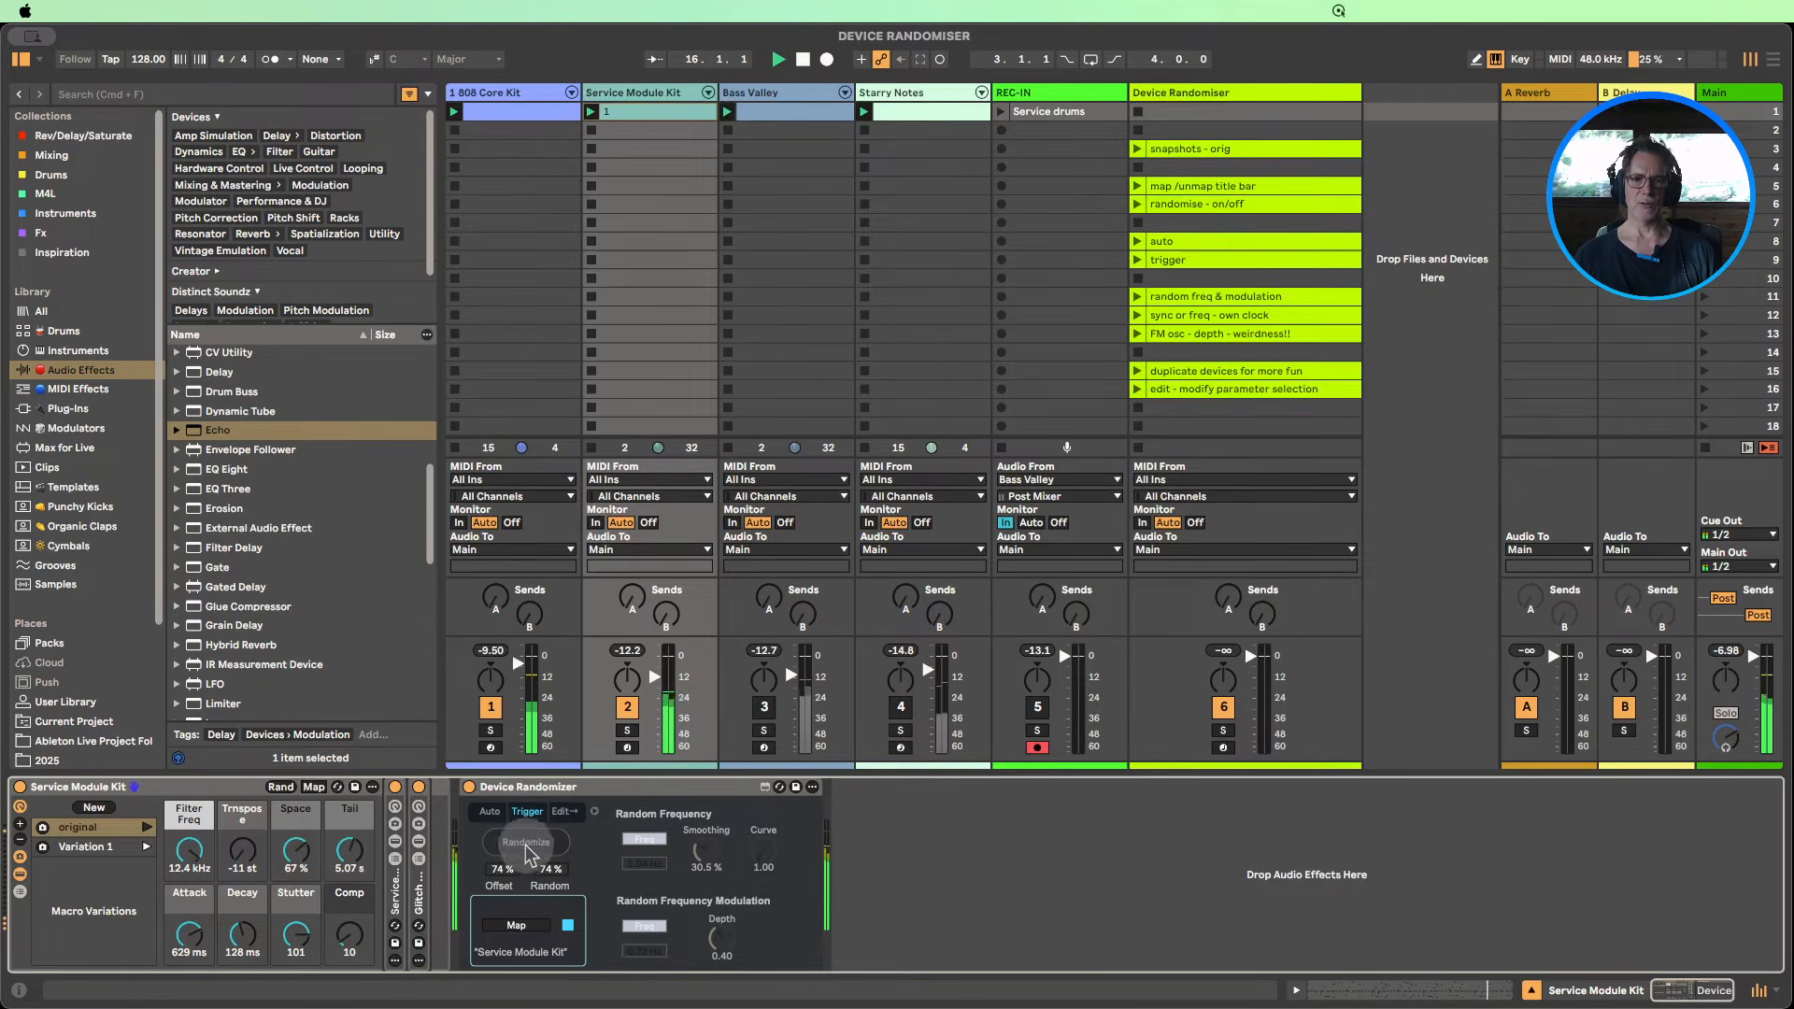
pyautogui.click(490, 811)
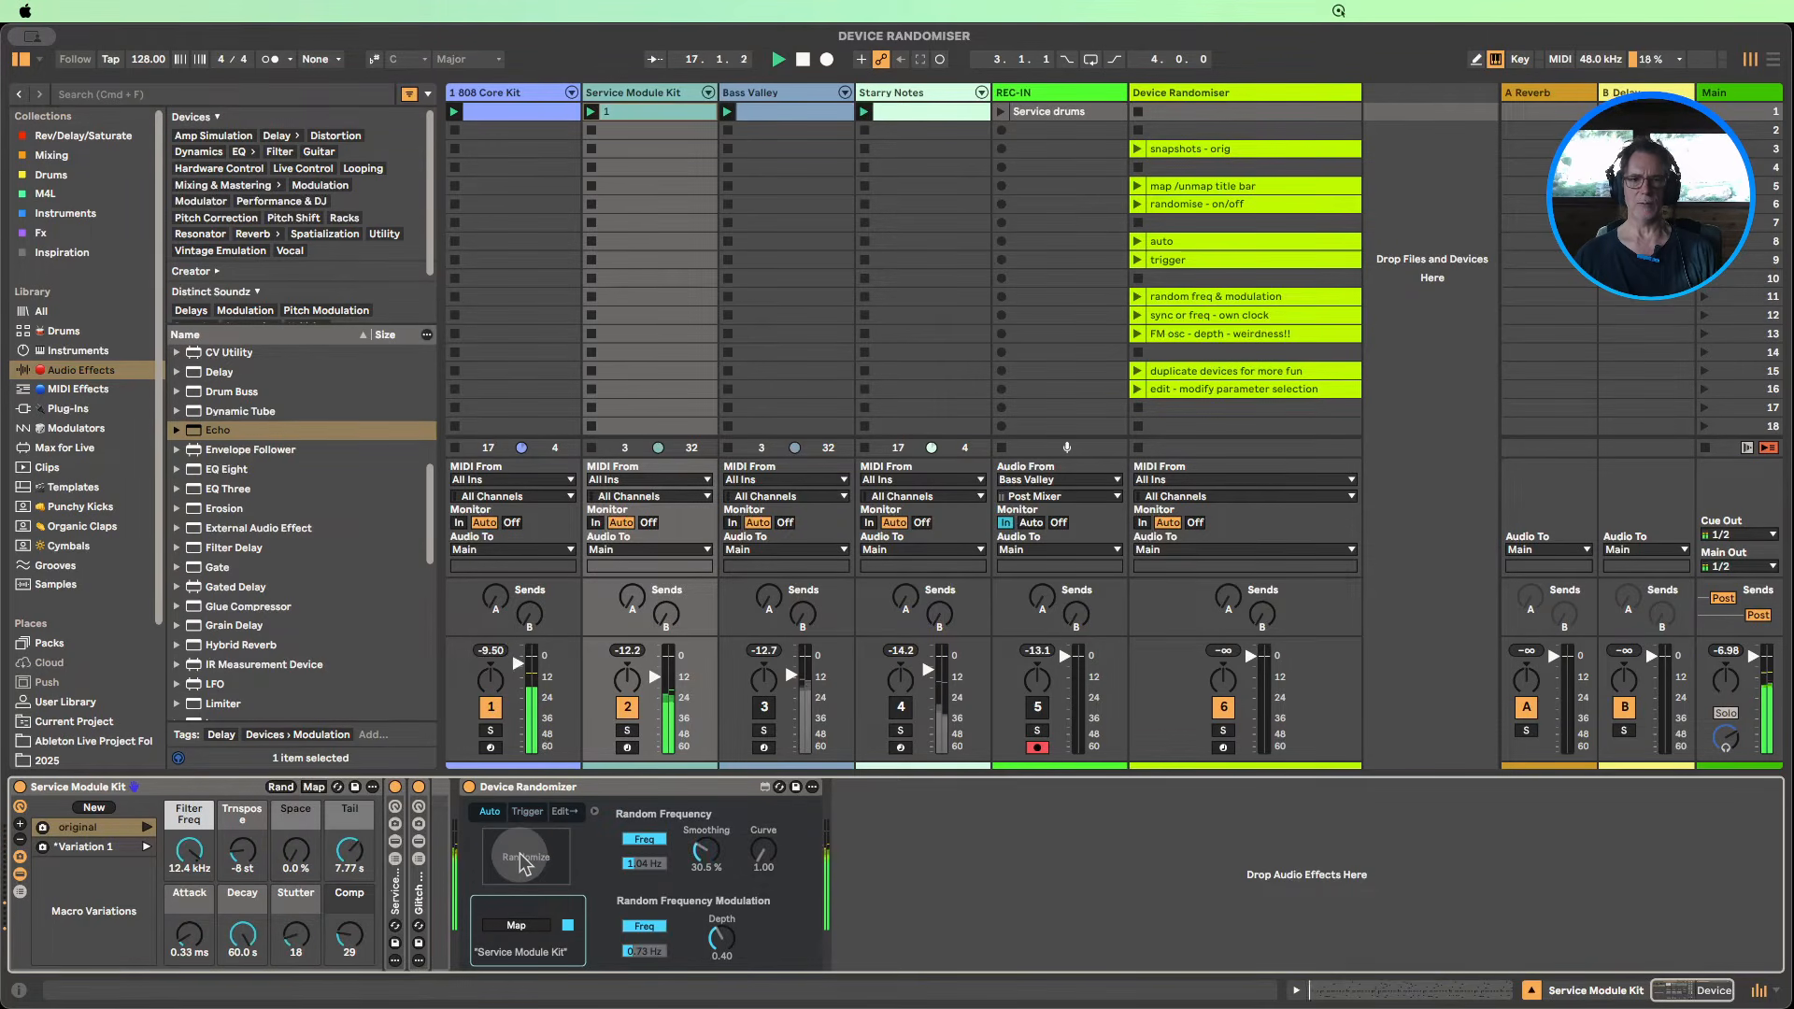
pyautogui.click(521, 860)
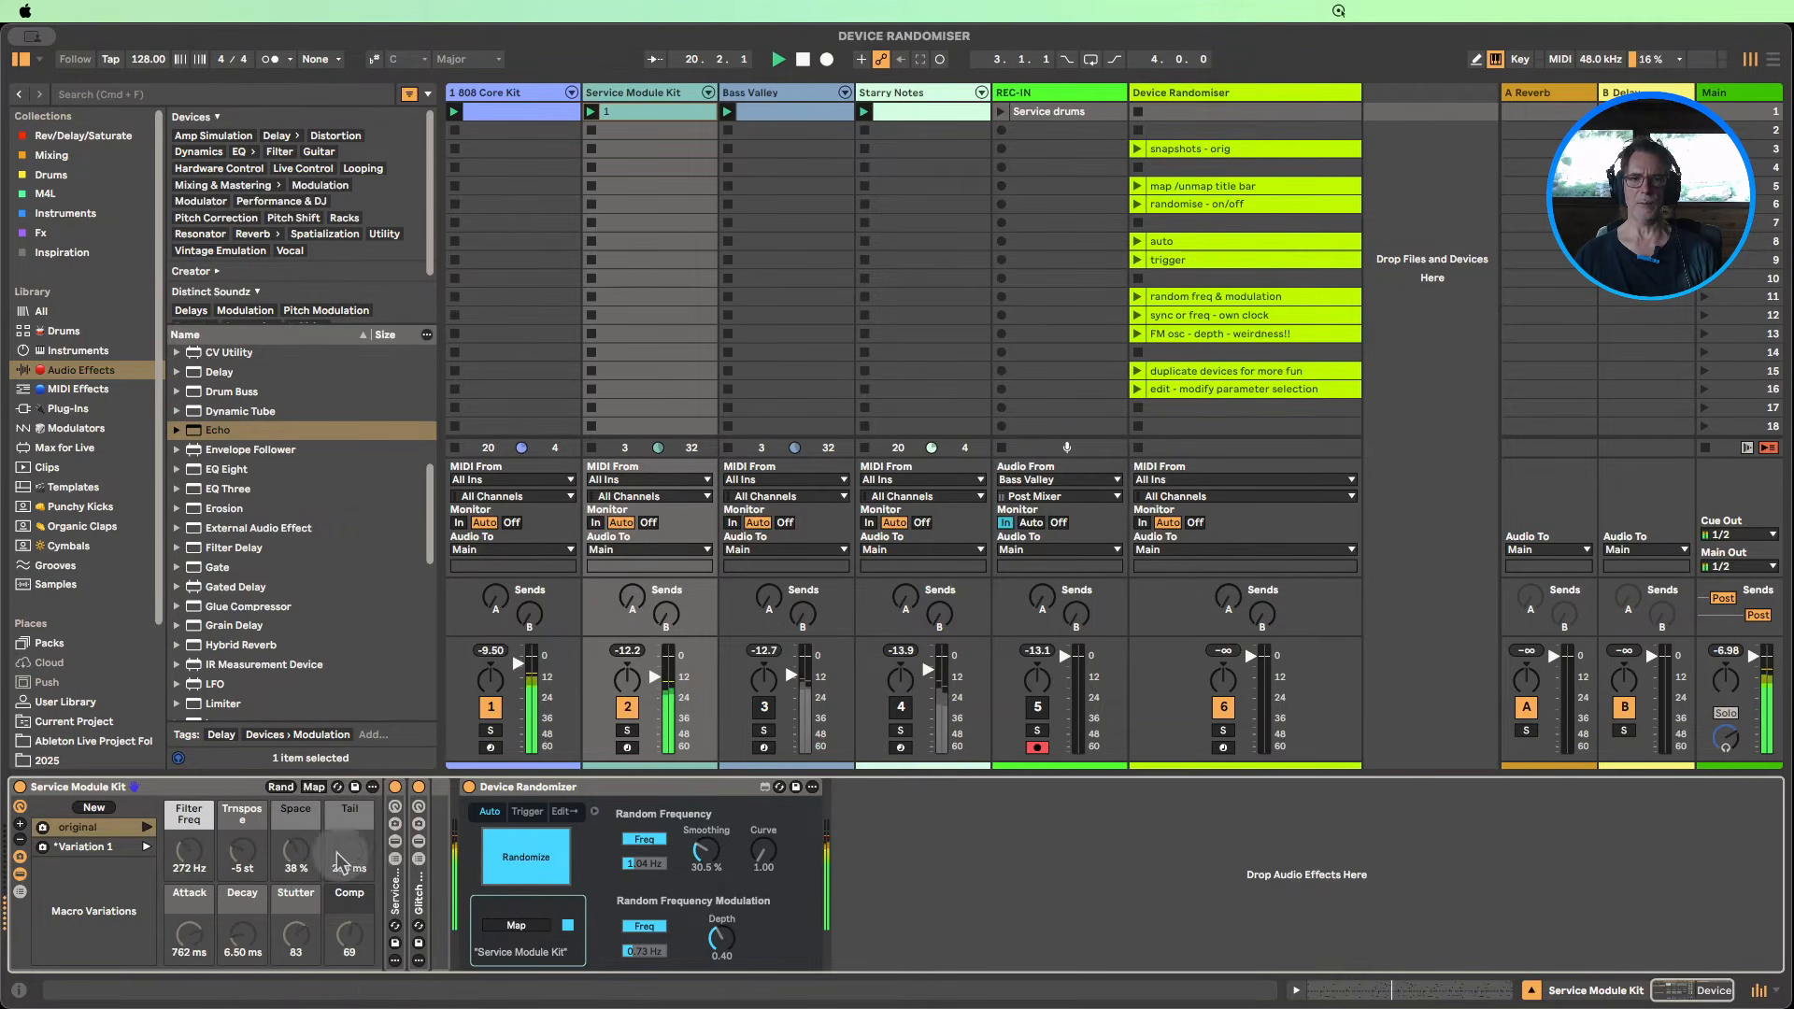
# Step: Switch off randomisation and recall a stored macro variation of Service Module Kit
pyautogui.click(517, 867)
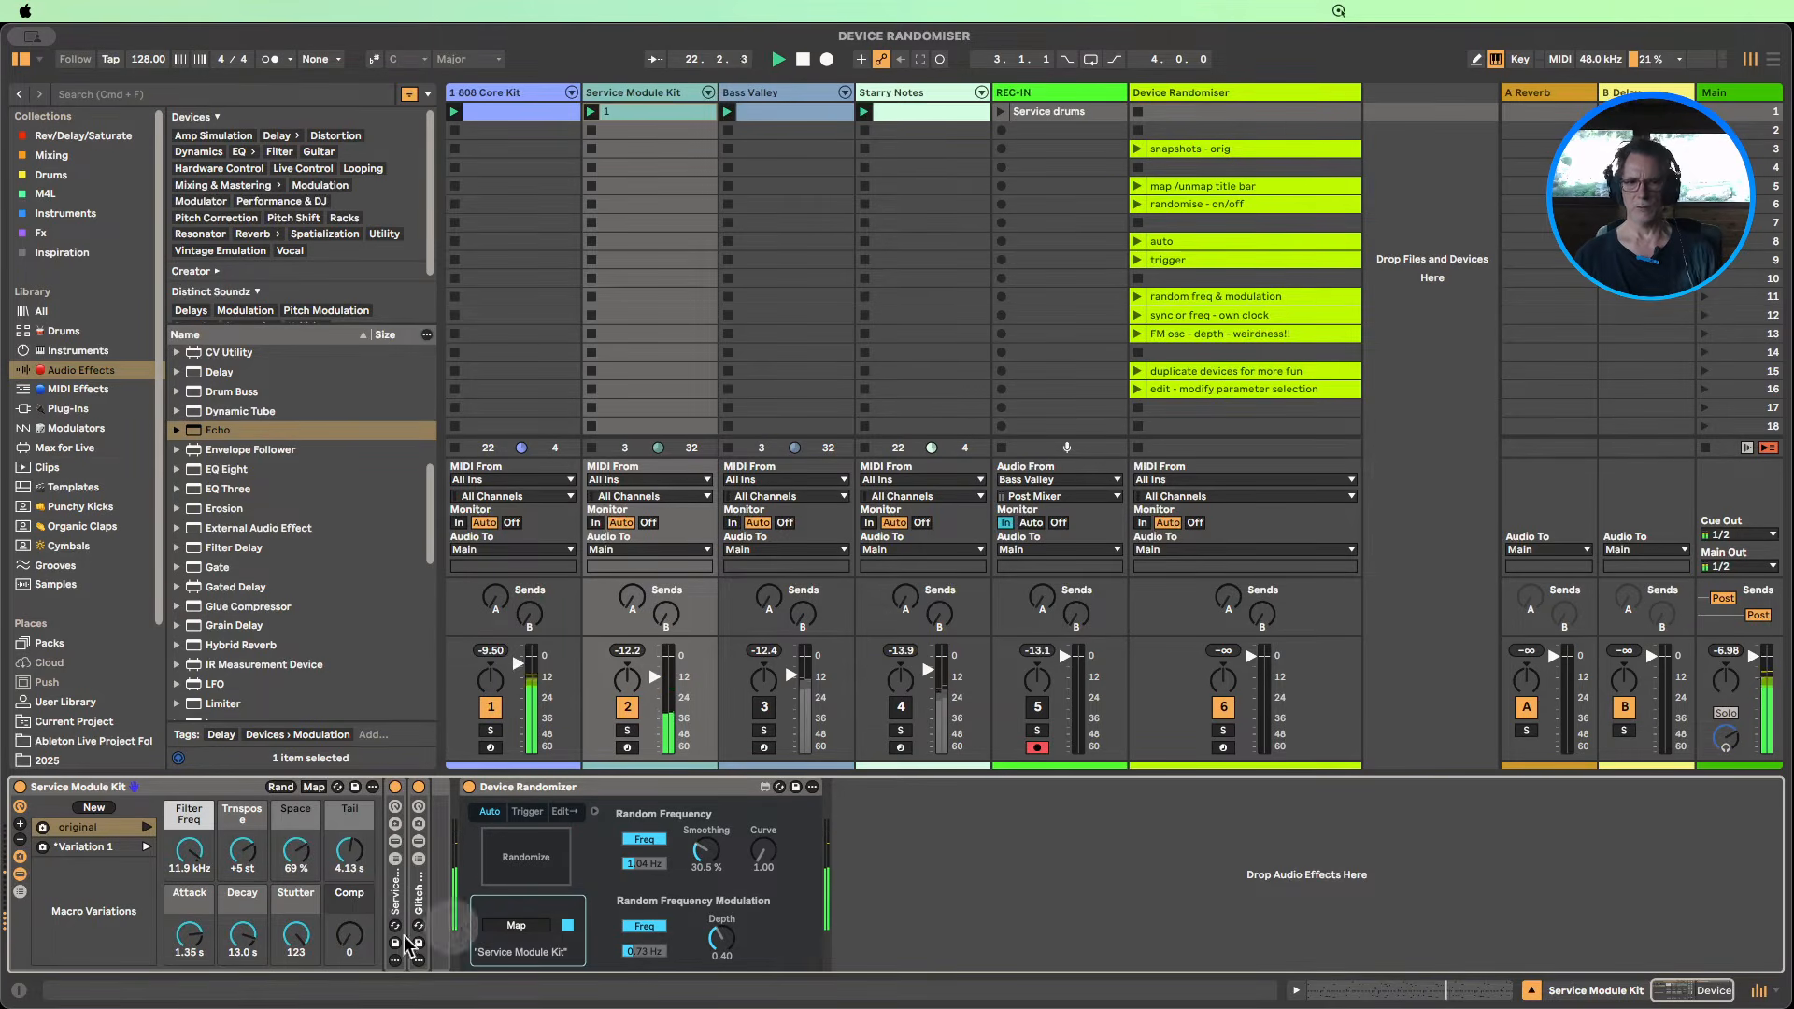
pyautogui.click(146, 847)
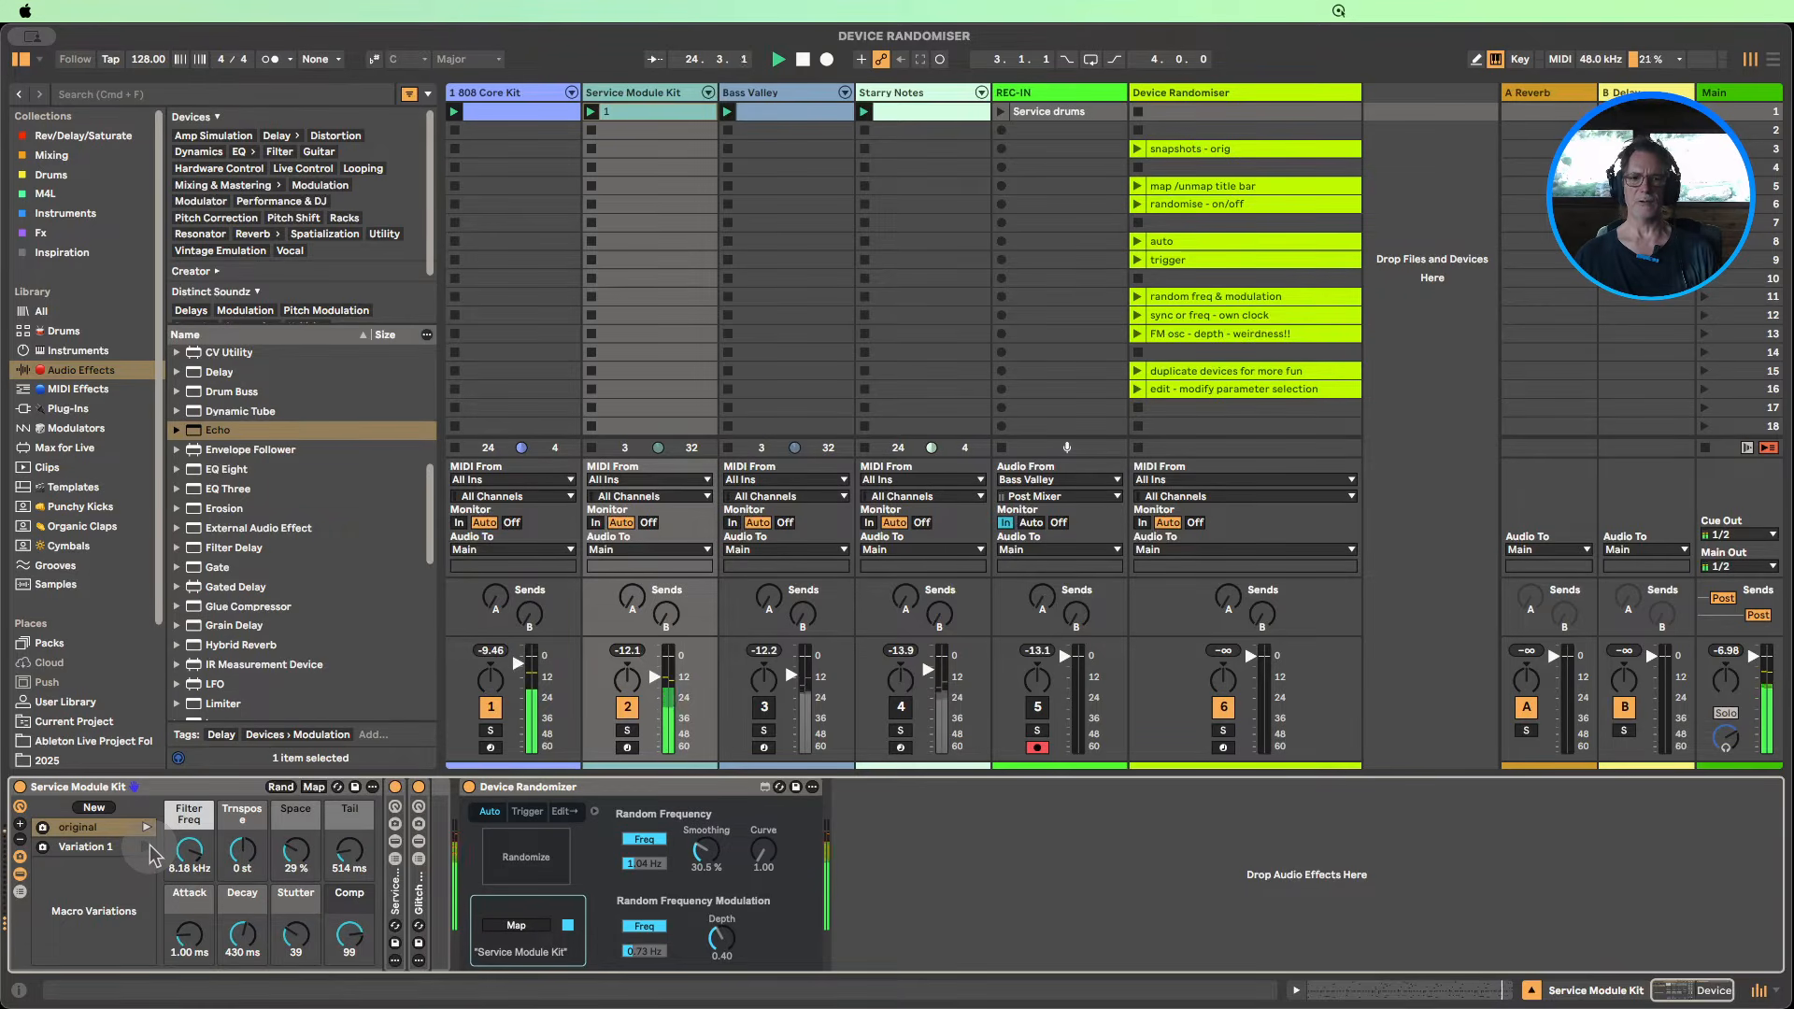
# Step: Switch Service Module Kit's randomisation back on and set its modulation depth to 0.34
pyautogui.click(533, 862)
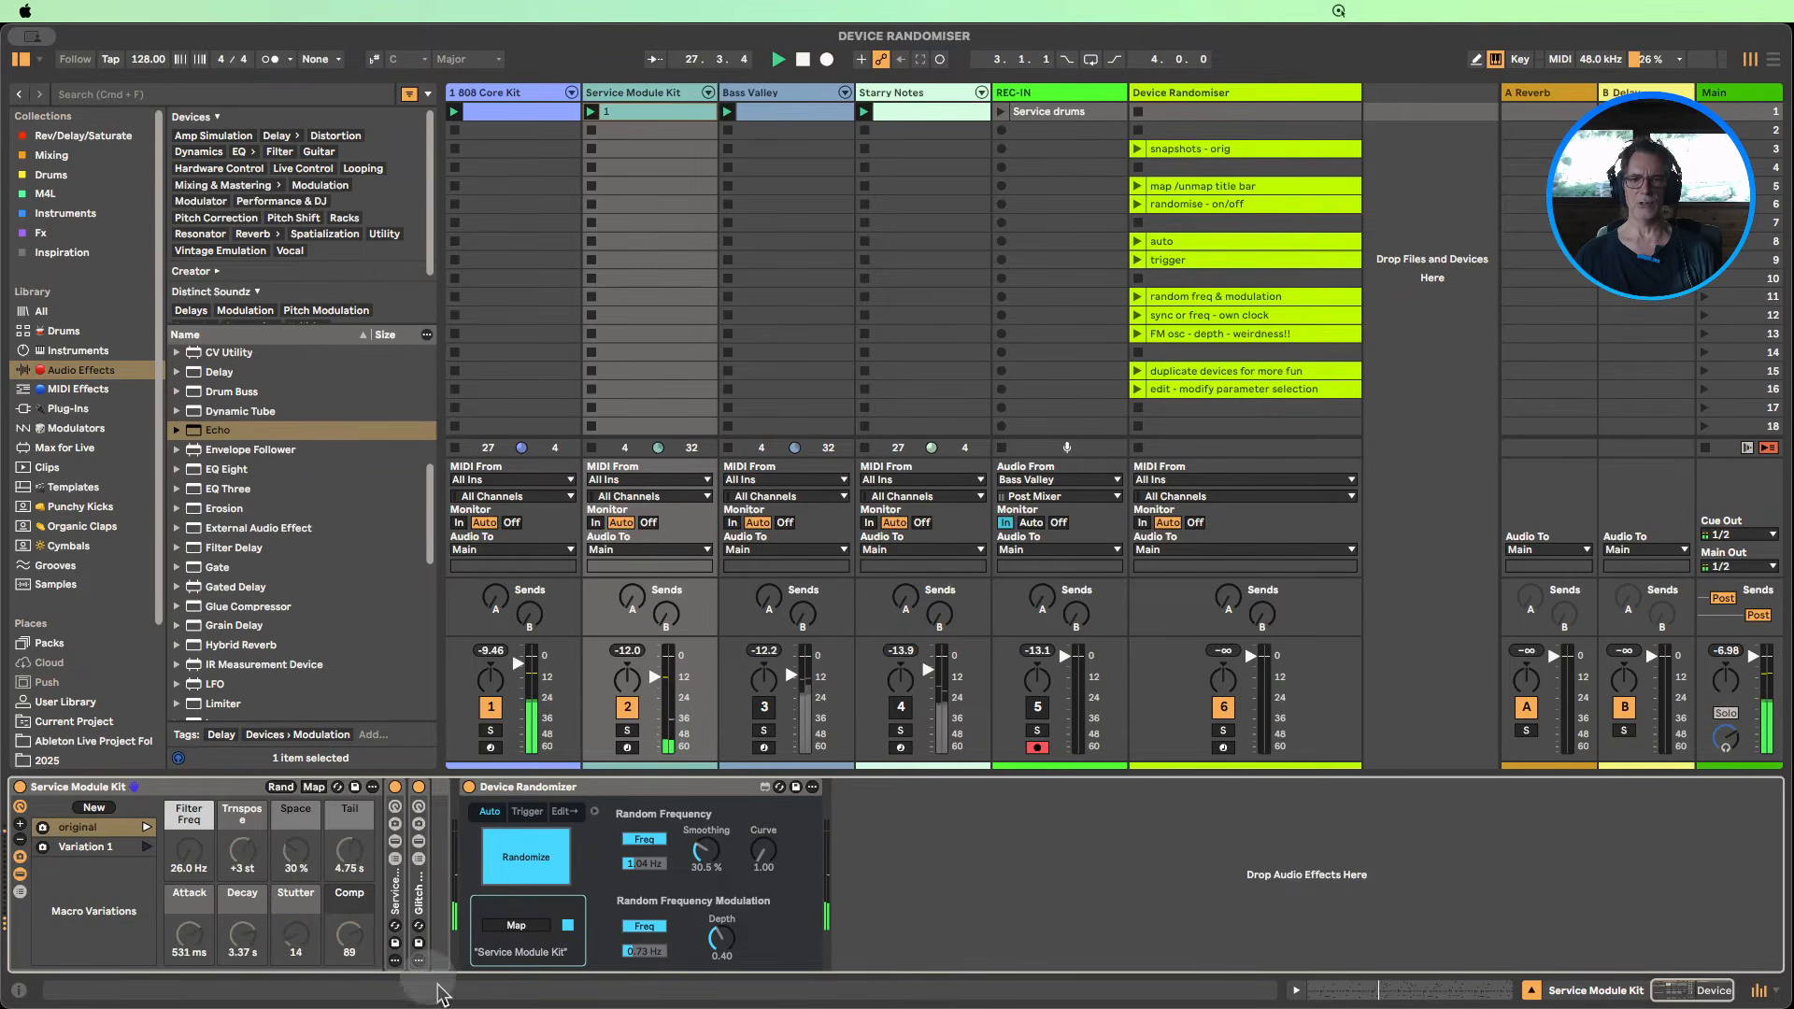
pyautogui.moveTo(714, 933); pyautogui.dragTo(714, 935)
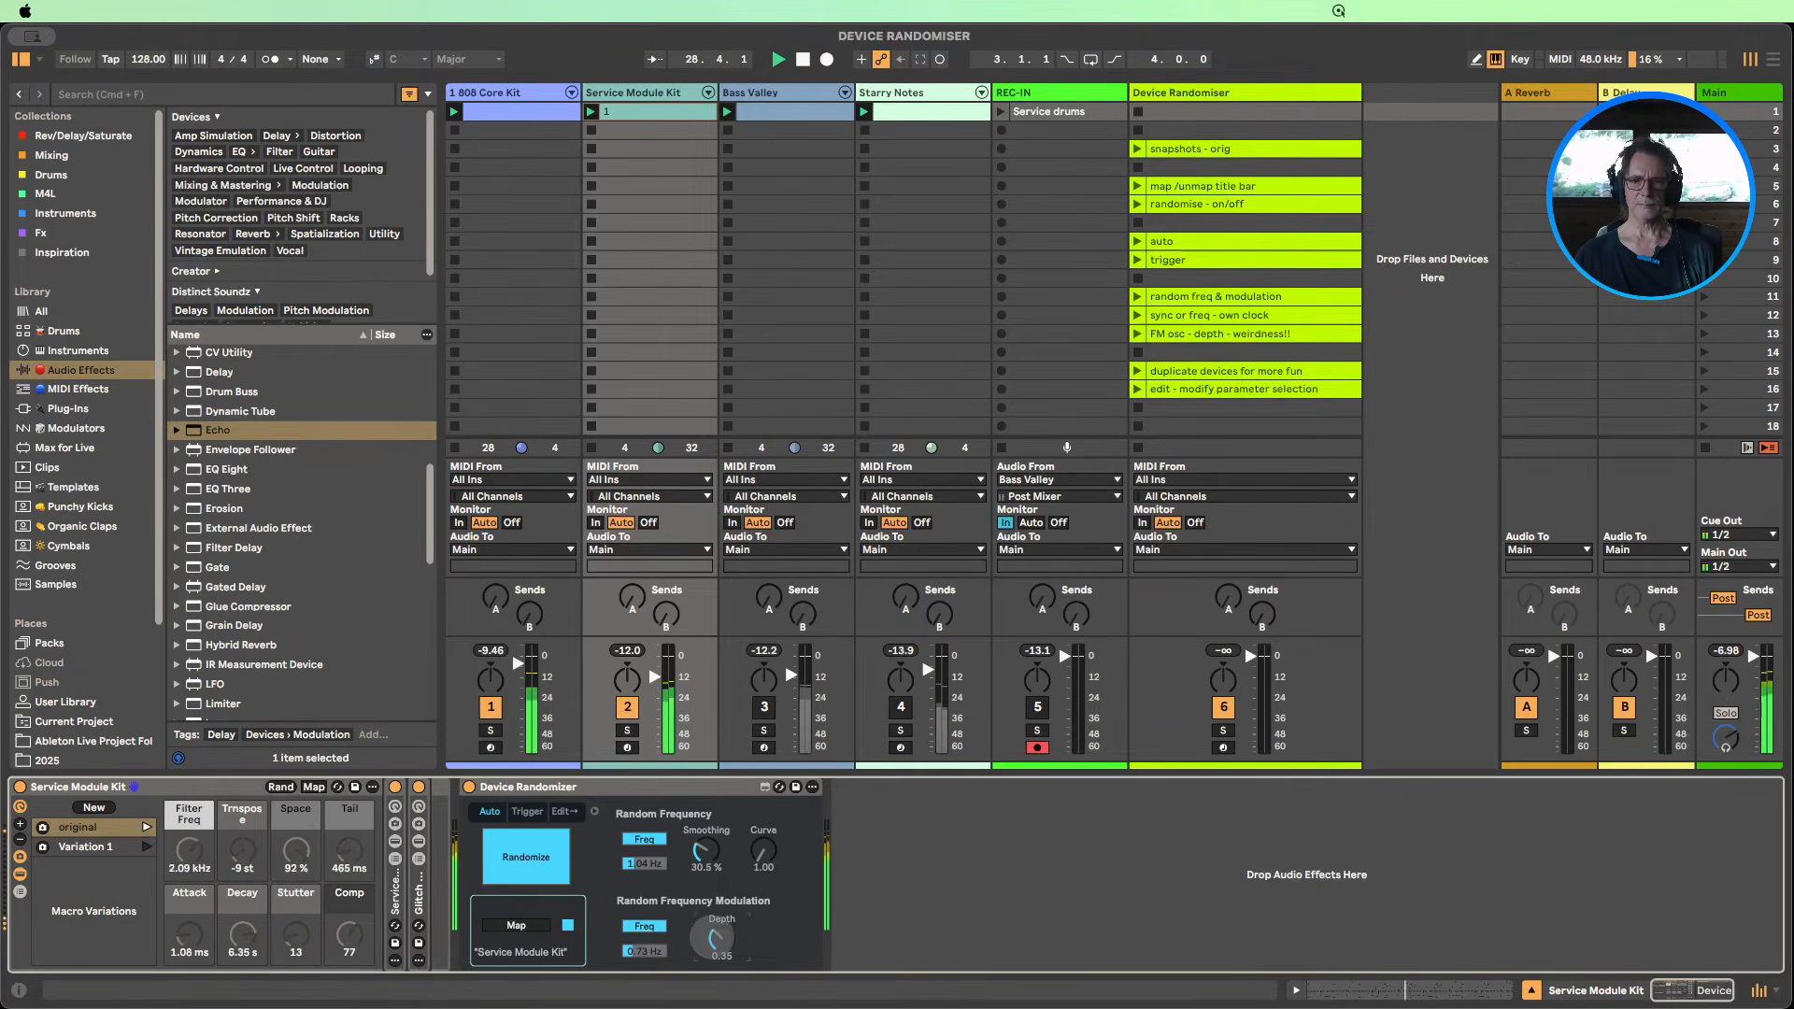
# Step: Unmute the Bass Valley track, display its devices and stop playback
pyautogui.click(765, 707)
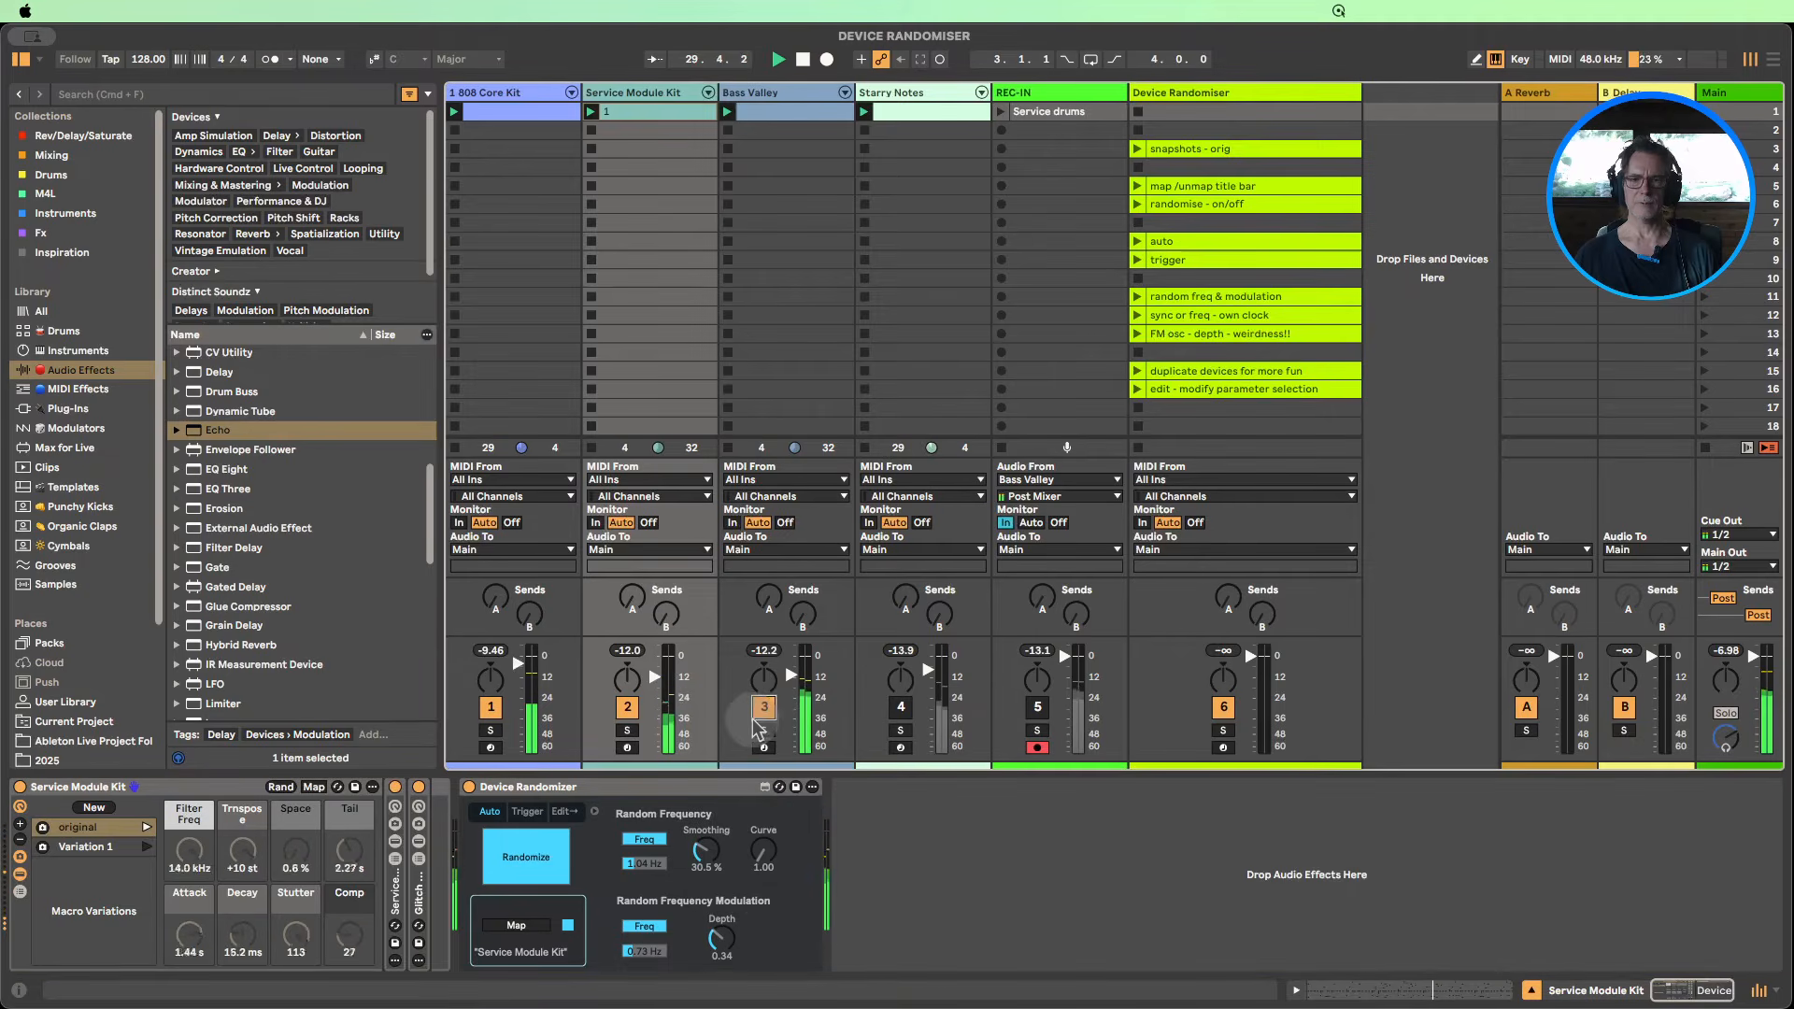
pyautogui.click(755, 119)
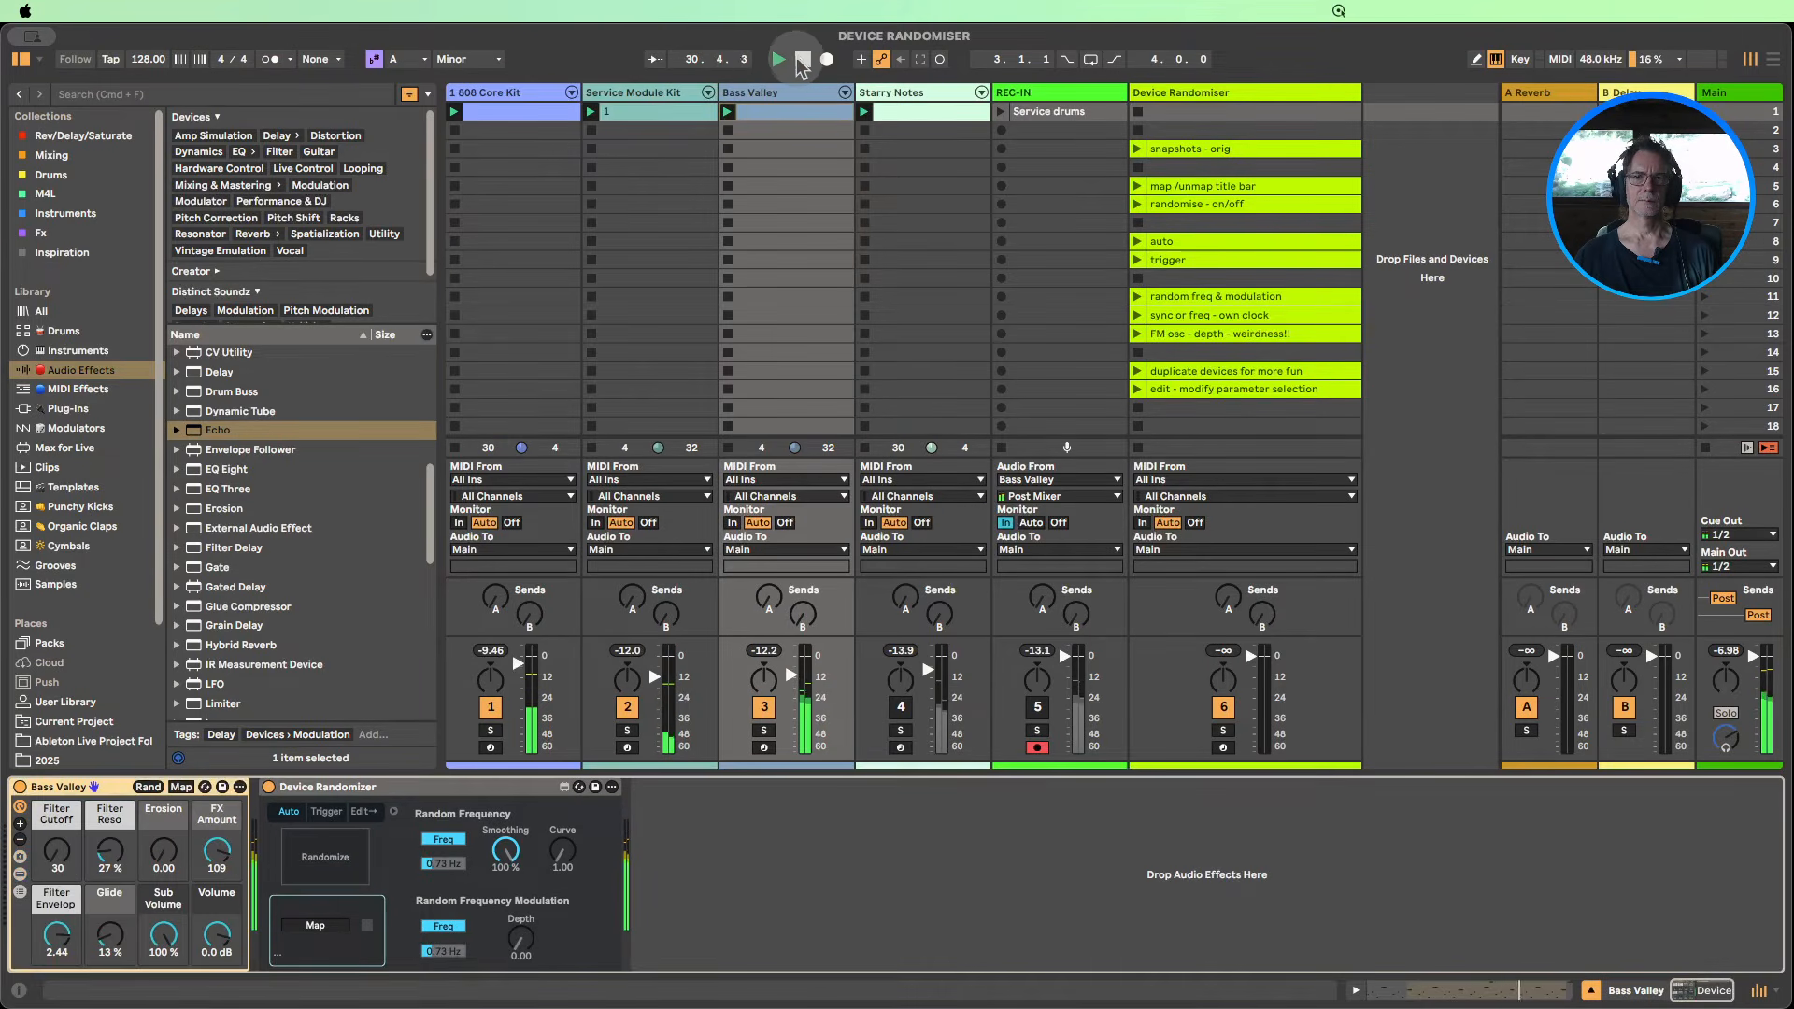
pyautogui.click(802, 60)
# Step: Switch on randomisation in the Device Randomizer on Bass Valley and map it to the Bass Valley rack
pyautogui.click(334, 870)
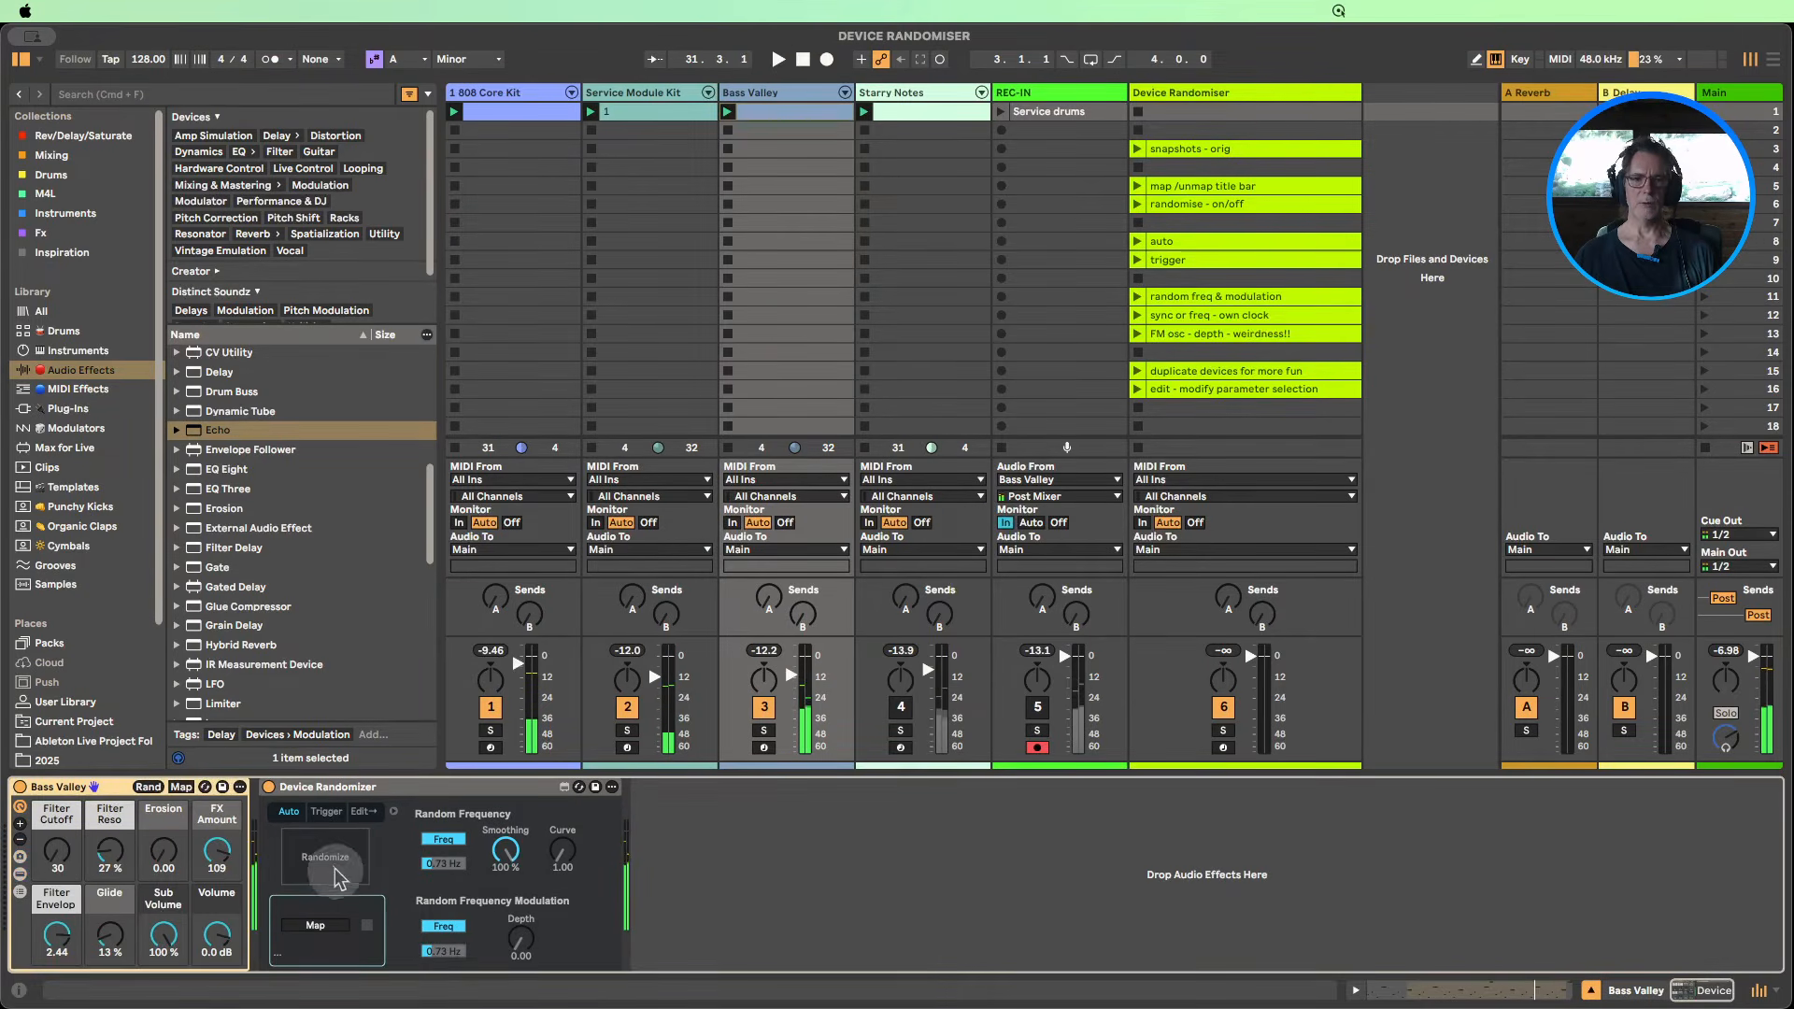
pyautogui.click(321, 866)
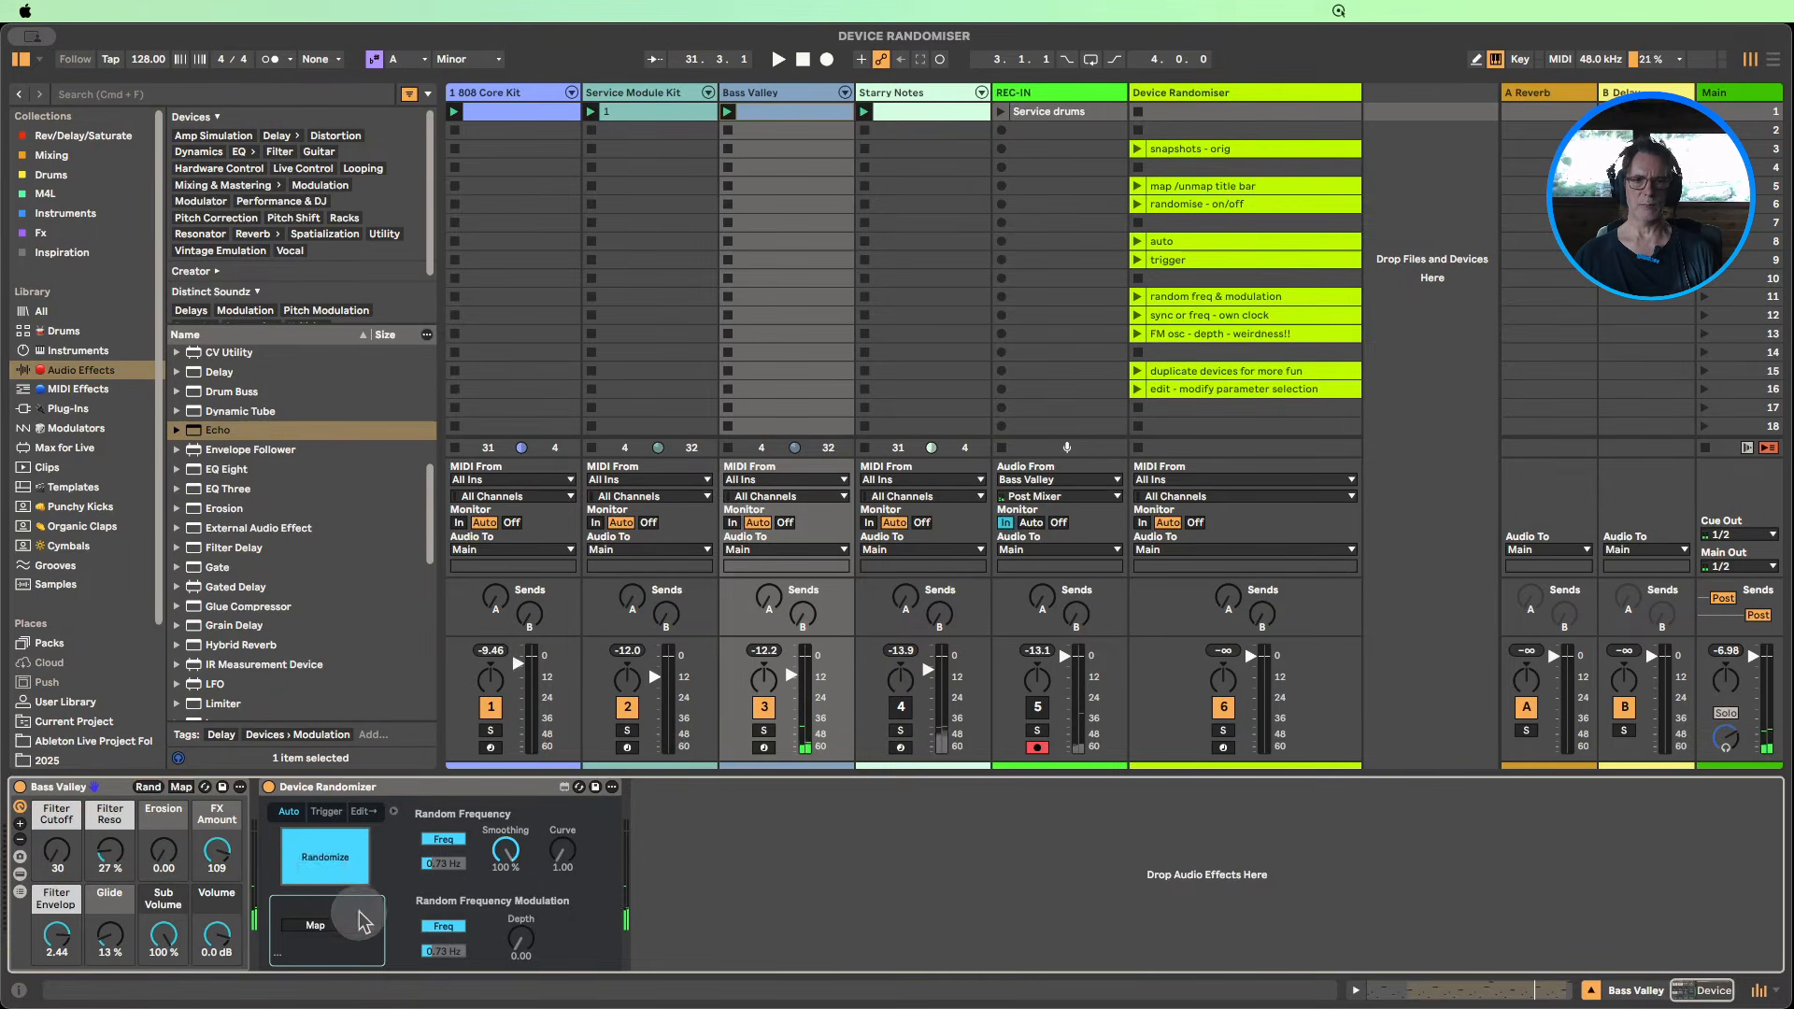
pyautogui.click(318, 926)
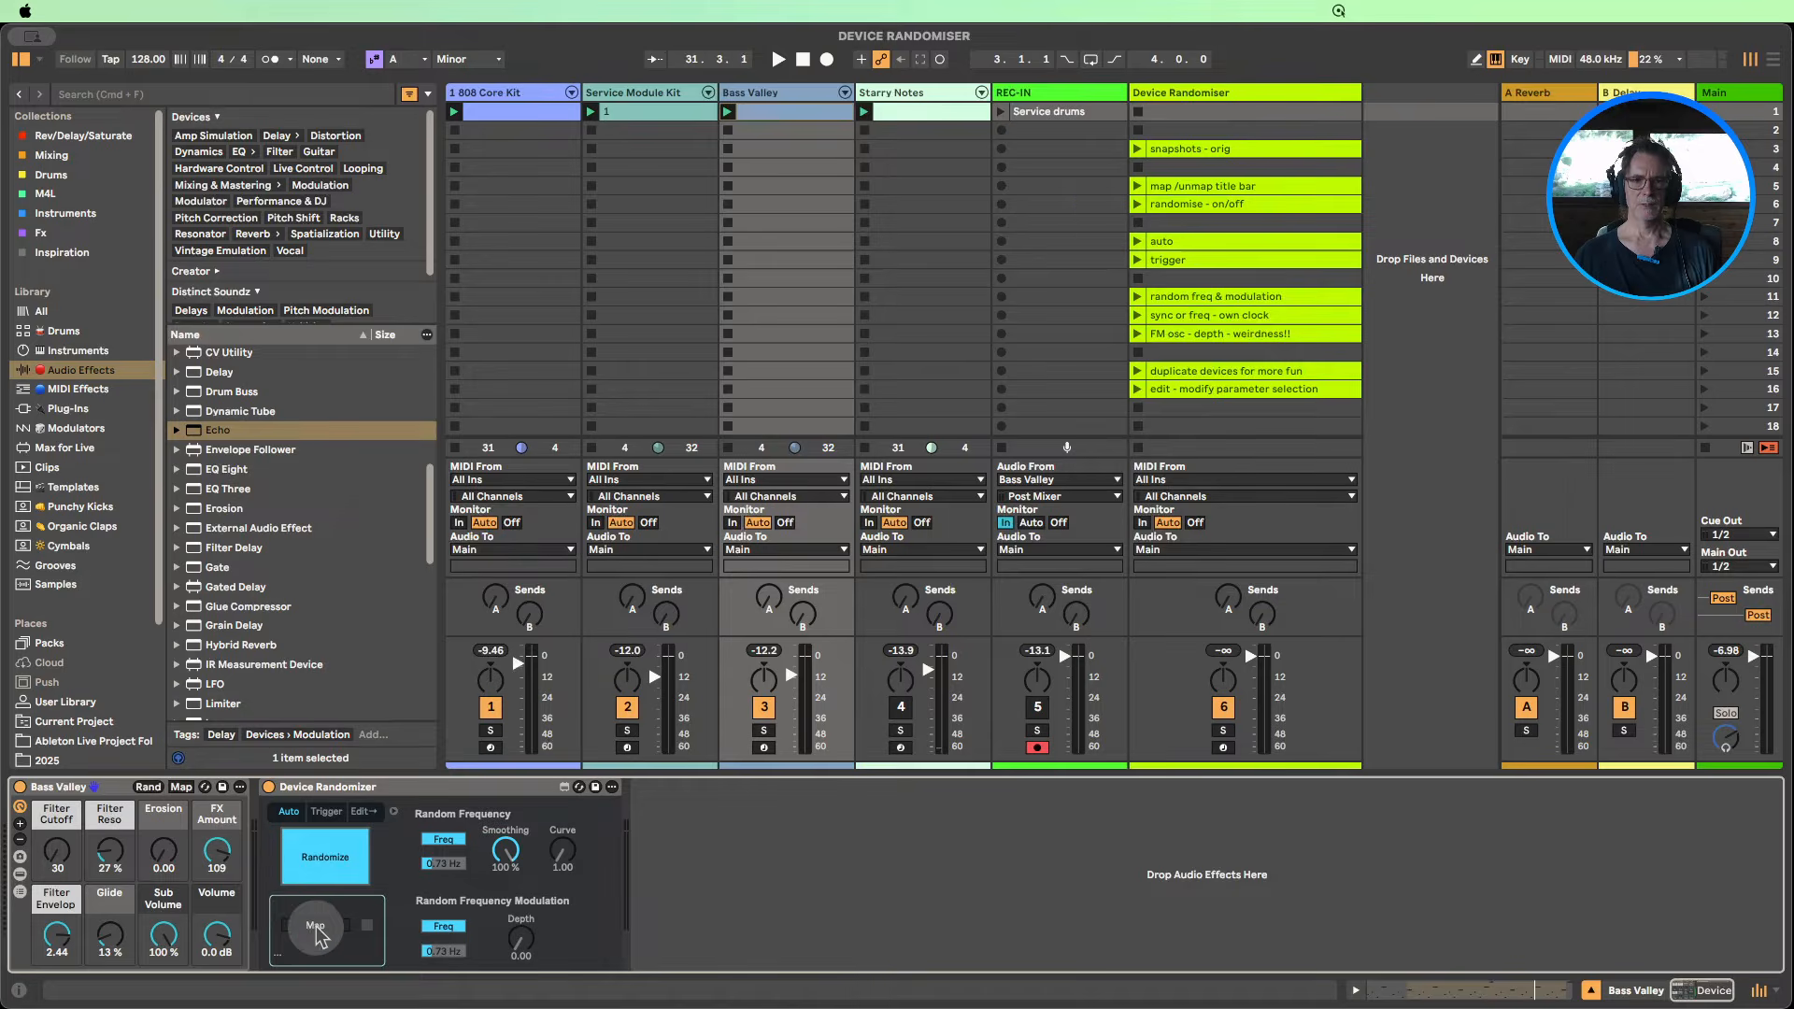
pyautogui.click(319, 932)
pyautogui.click(229, 911)
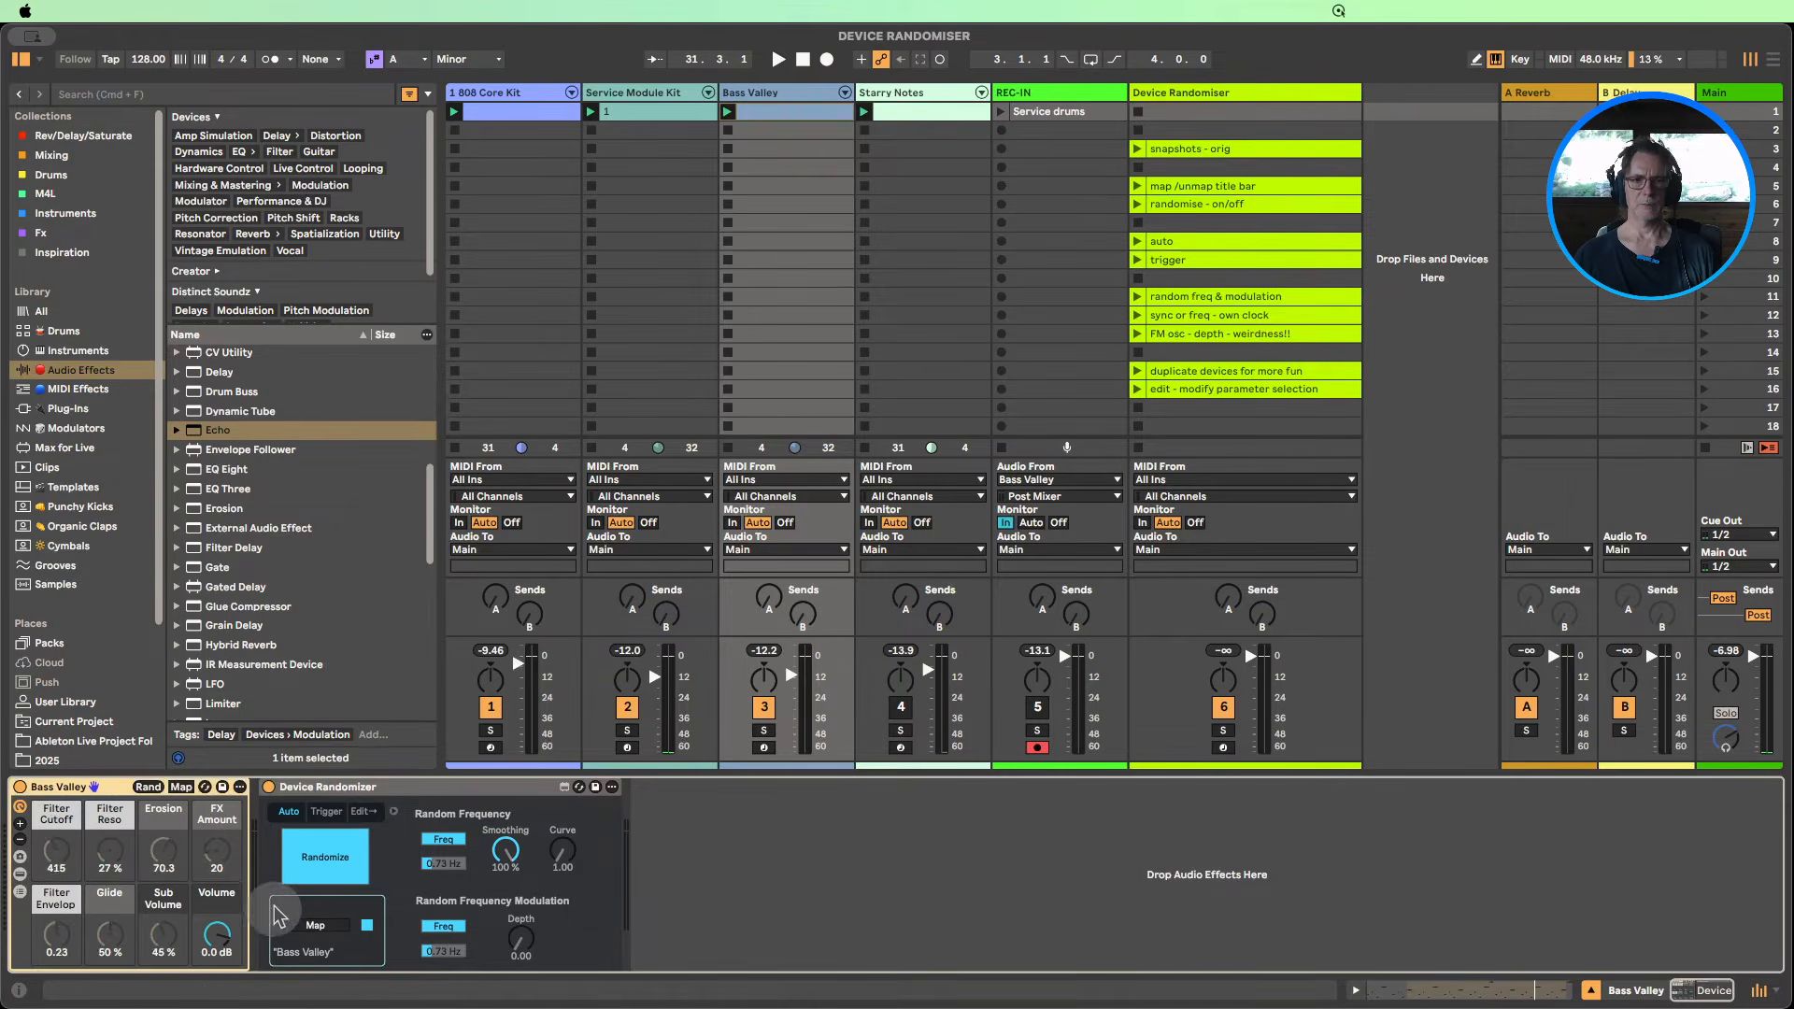
# Step: Exclude Filter Cutoff and Filter Reso from randomisation, setting the cutoff to 2.9k and the resonance to 30 %
pyautogui.click(362, 814)
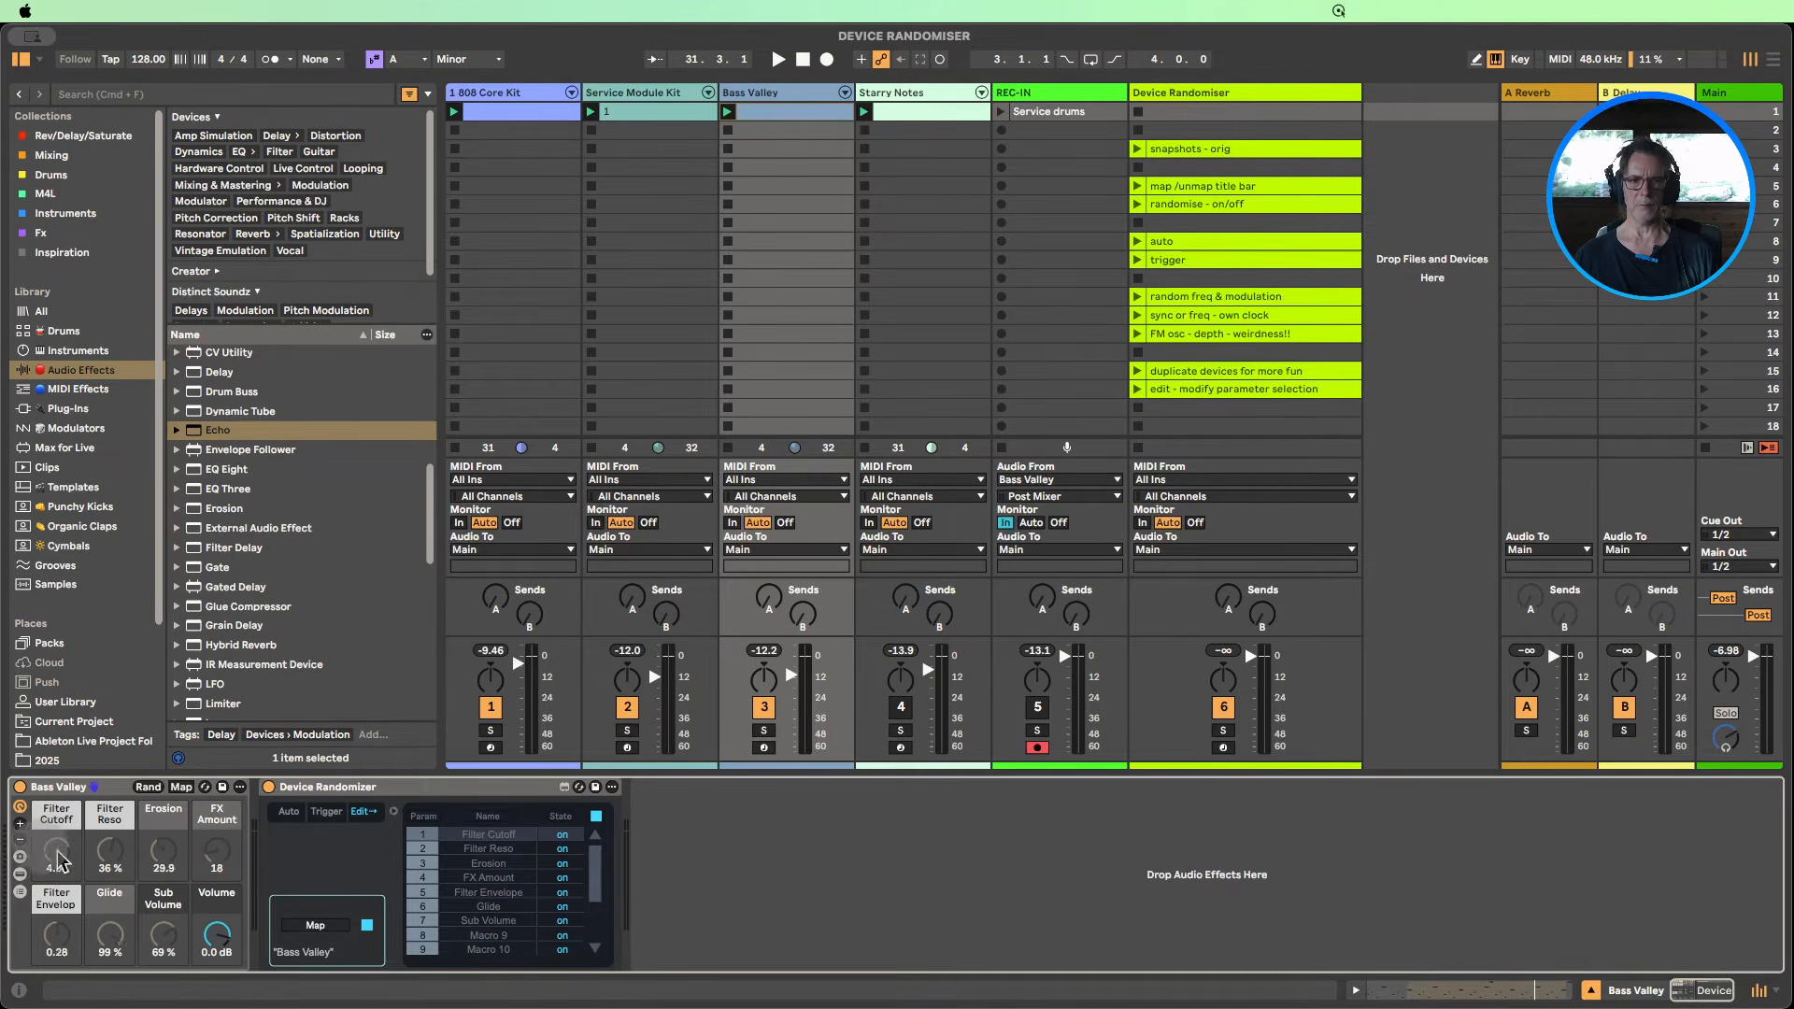
pyautogui.click(561, 834)
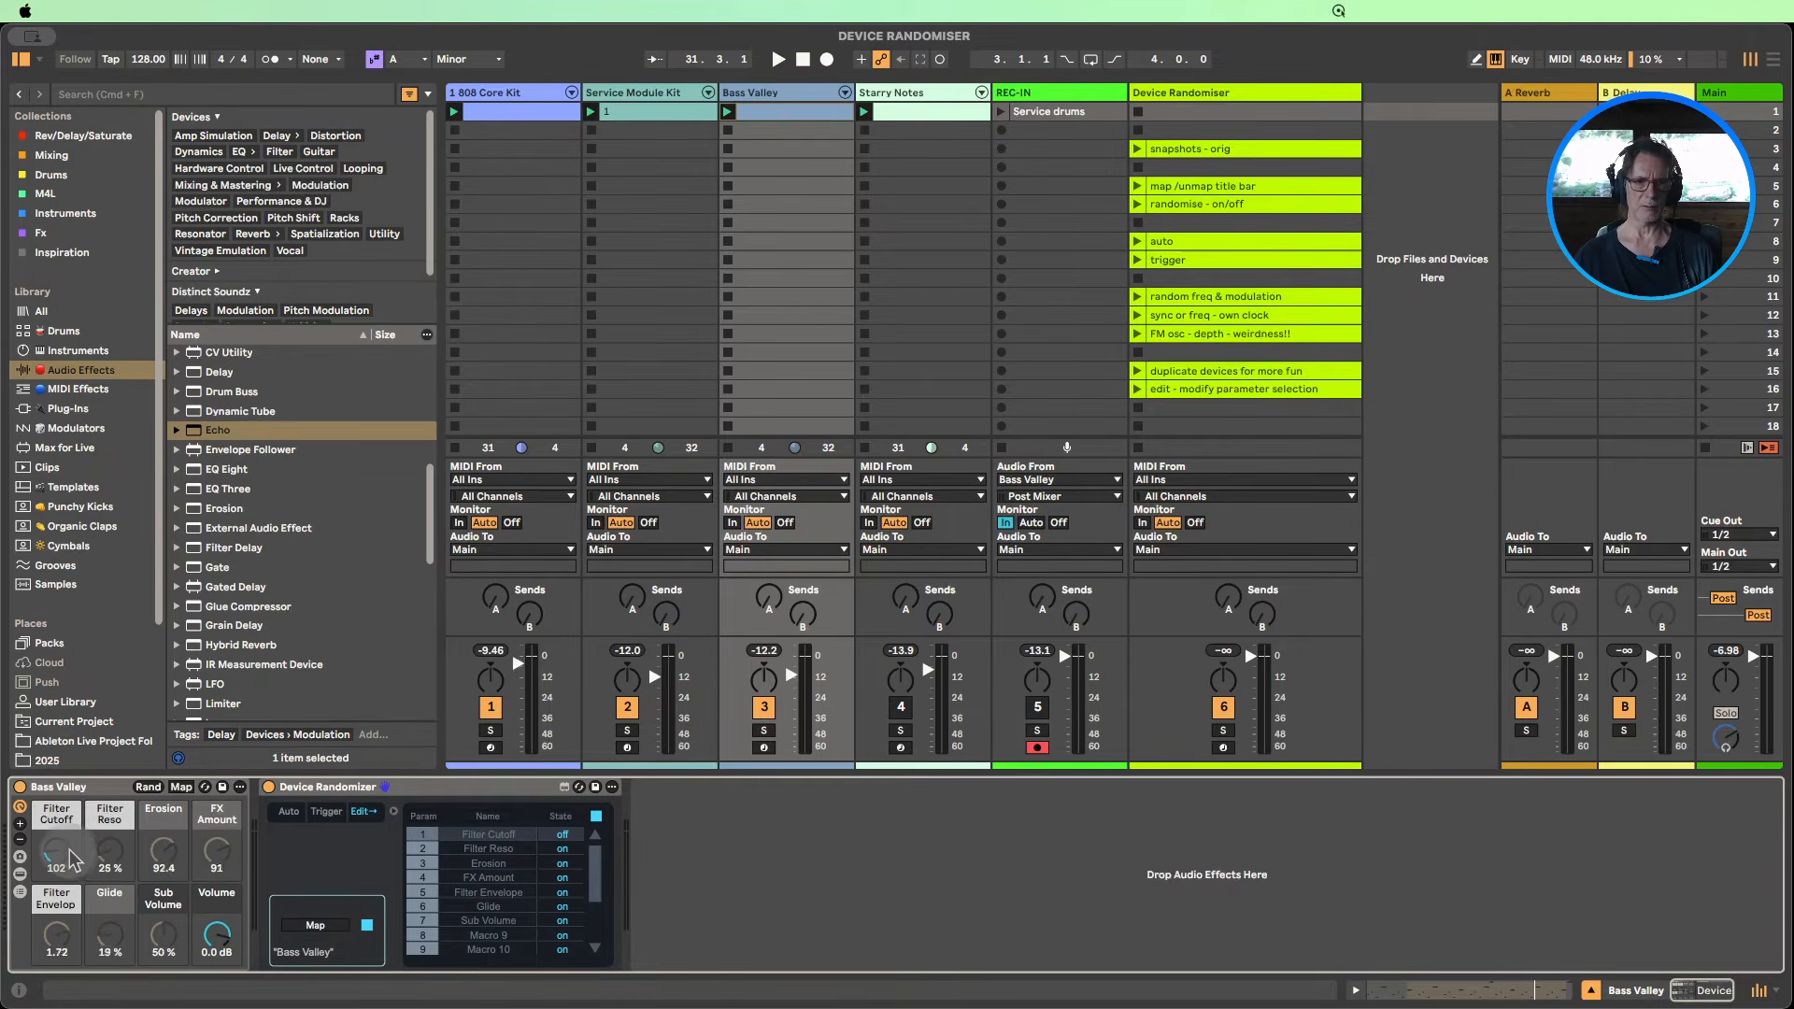
pyautogui.moveTo(61, 849); pyautogui.dragTo(62, 828)
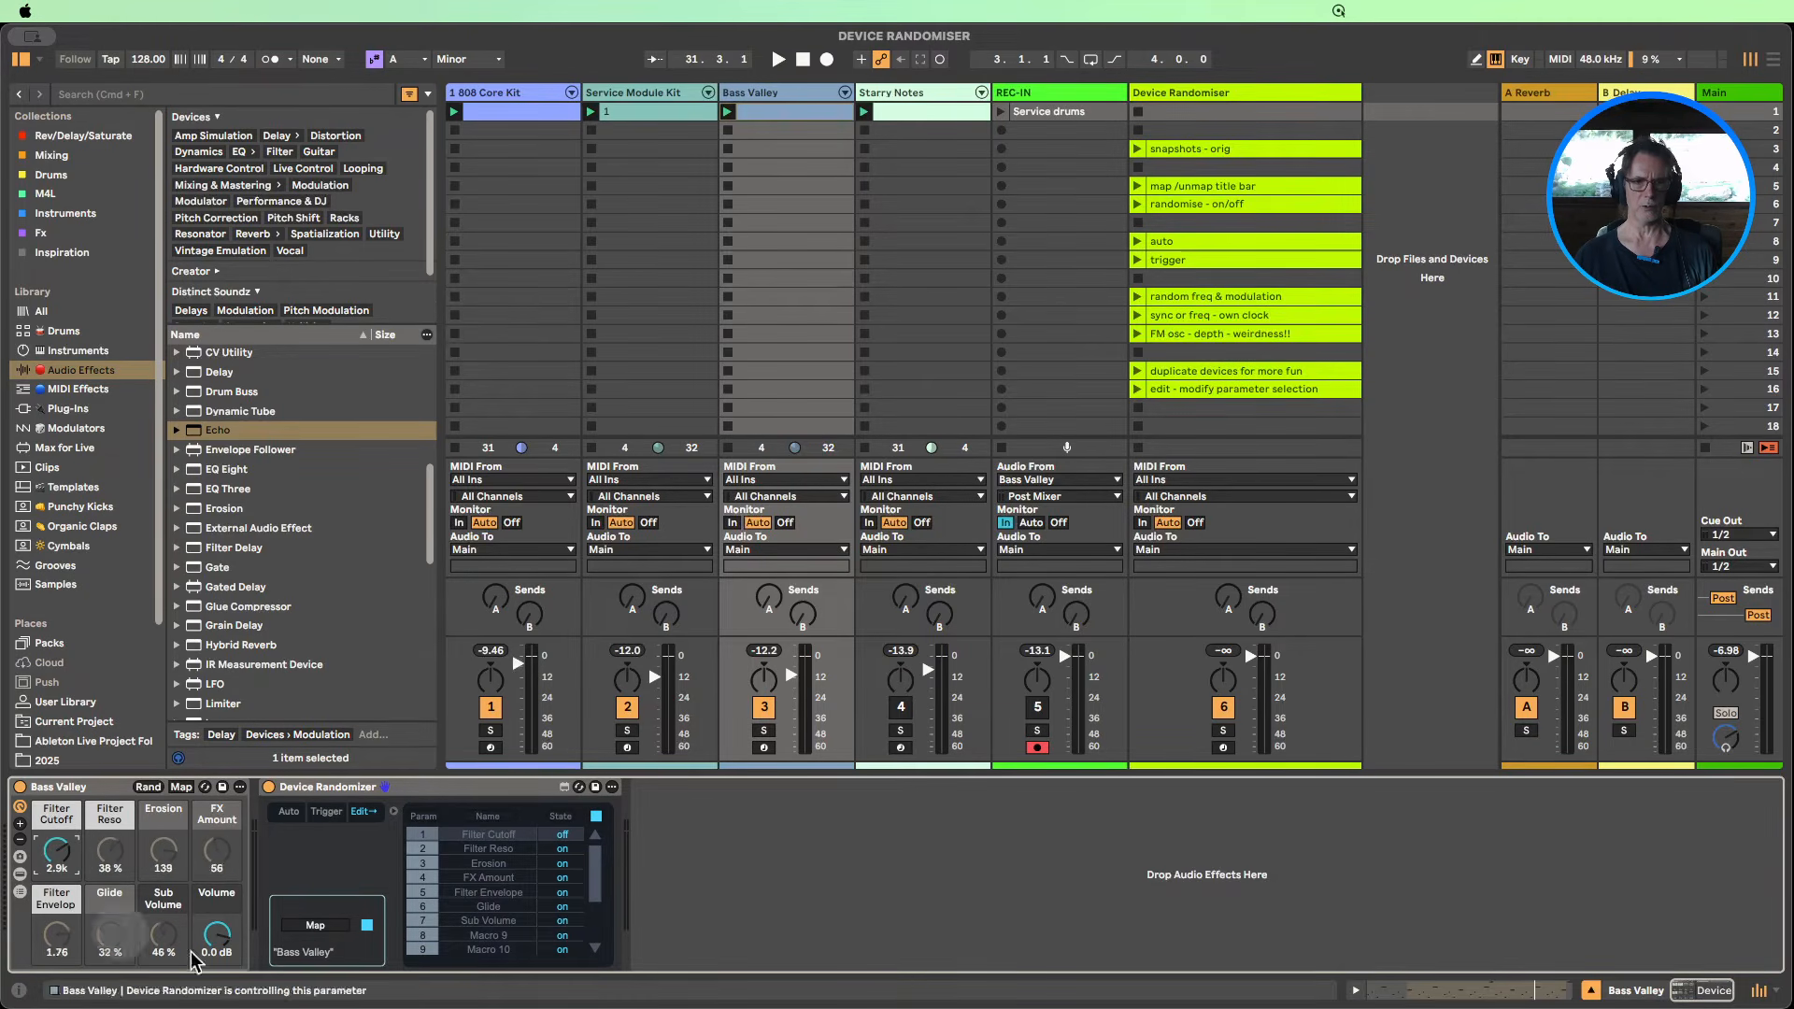
pyautogui.click(563, 849)
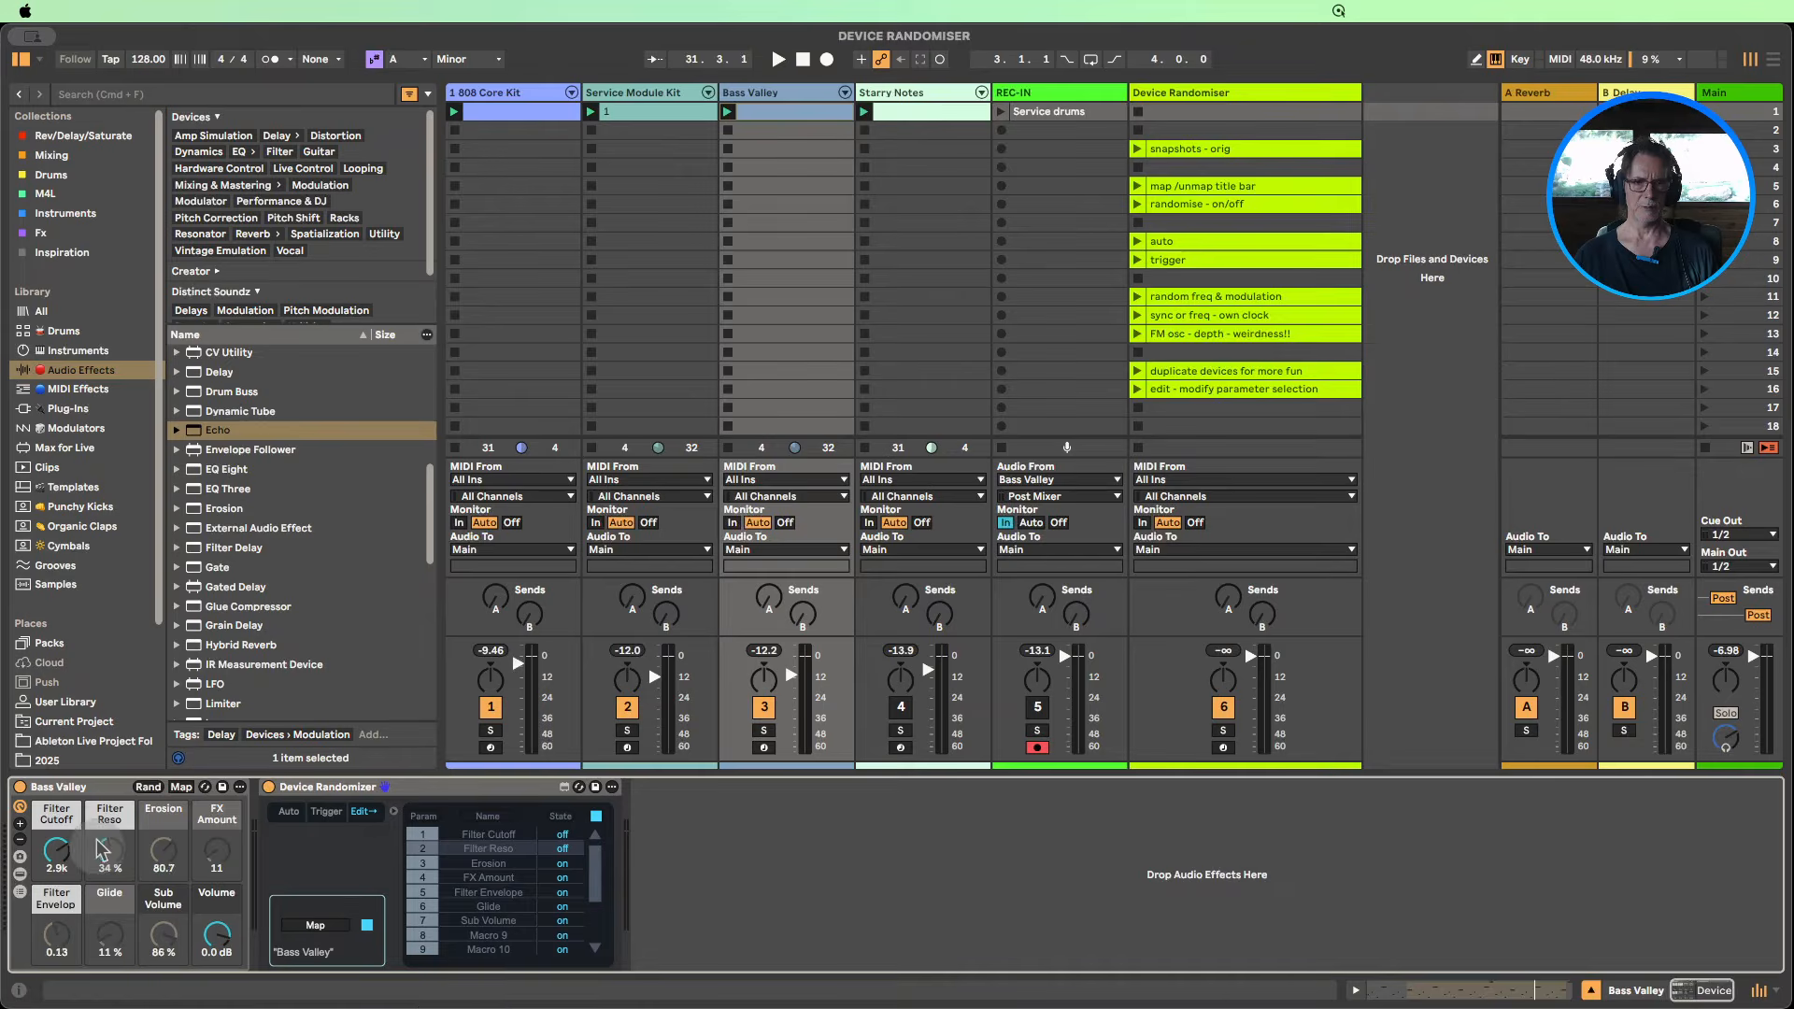
pyautogui.moveTo(110, 852); pyautogui.dragTo(110, 854)
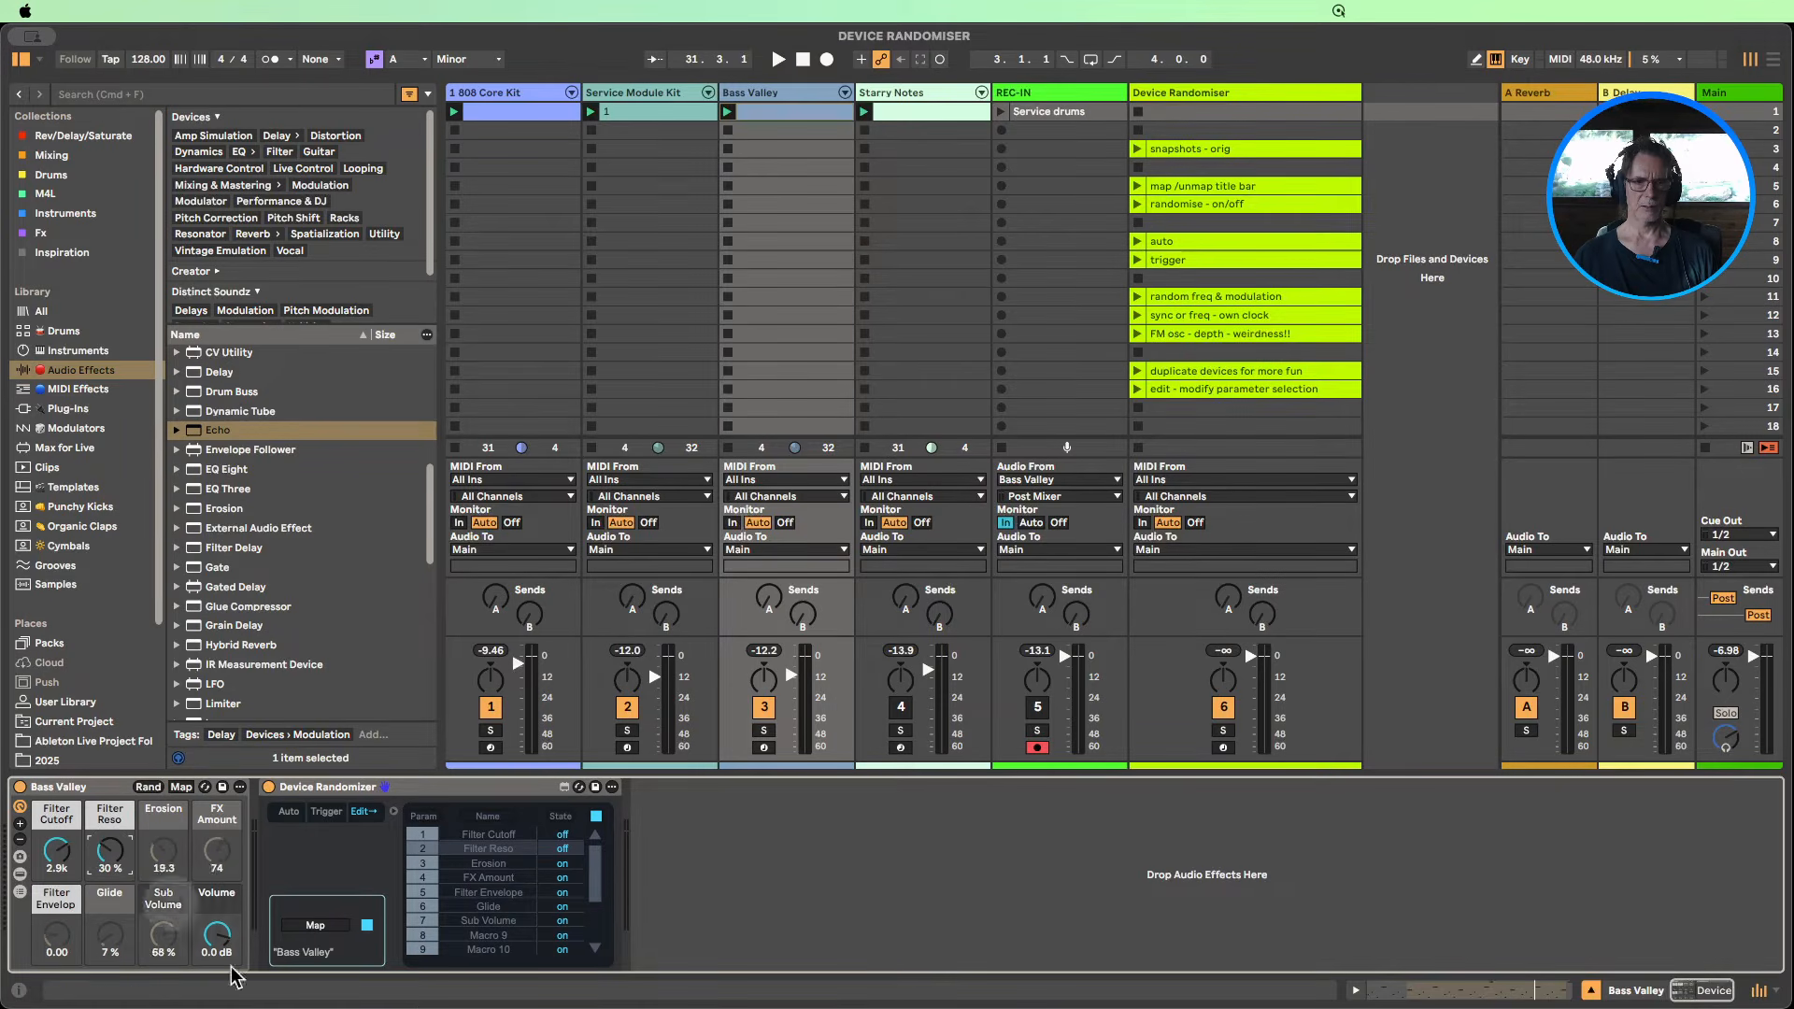
# Step: Exclude Filter Envelope, Glide and Sub Volume from randomisation in the Device Randomizer's parameter list
pyautogui.click(563, 906)
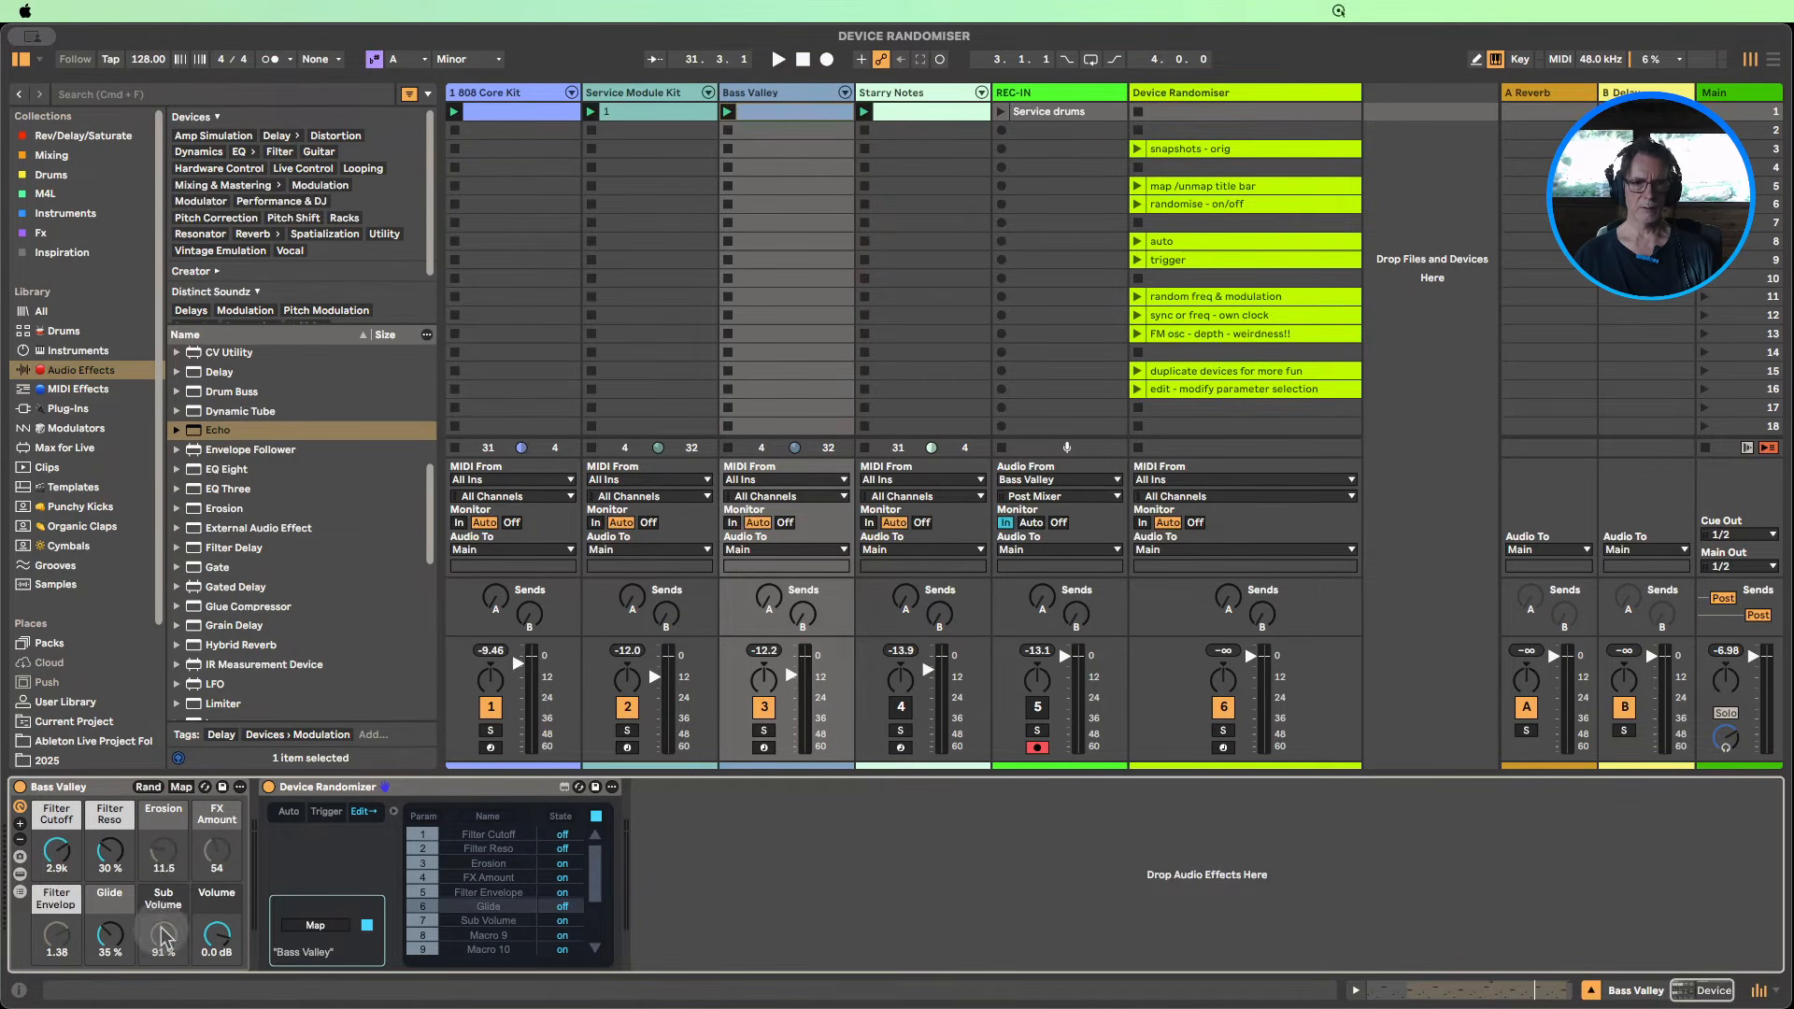
pyautogui.click(562, 892)
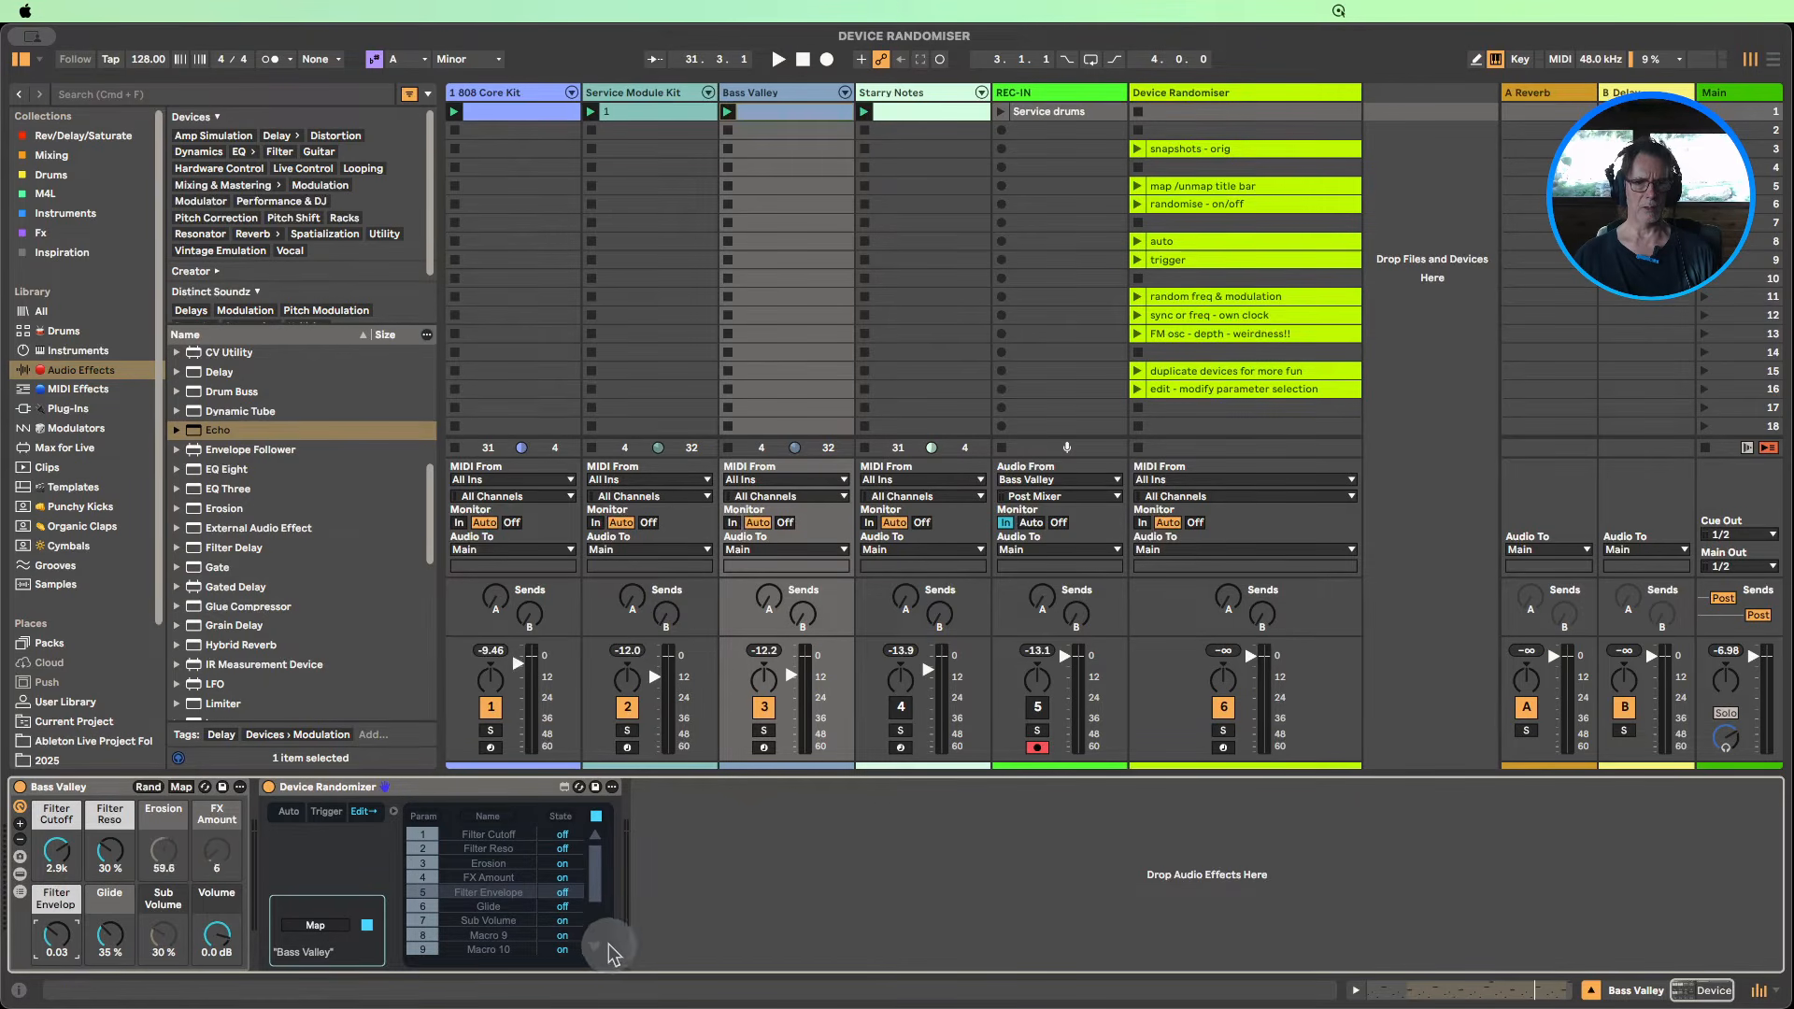
pyautogui.click(564, 906)
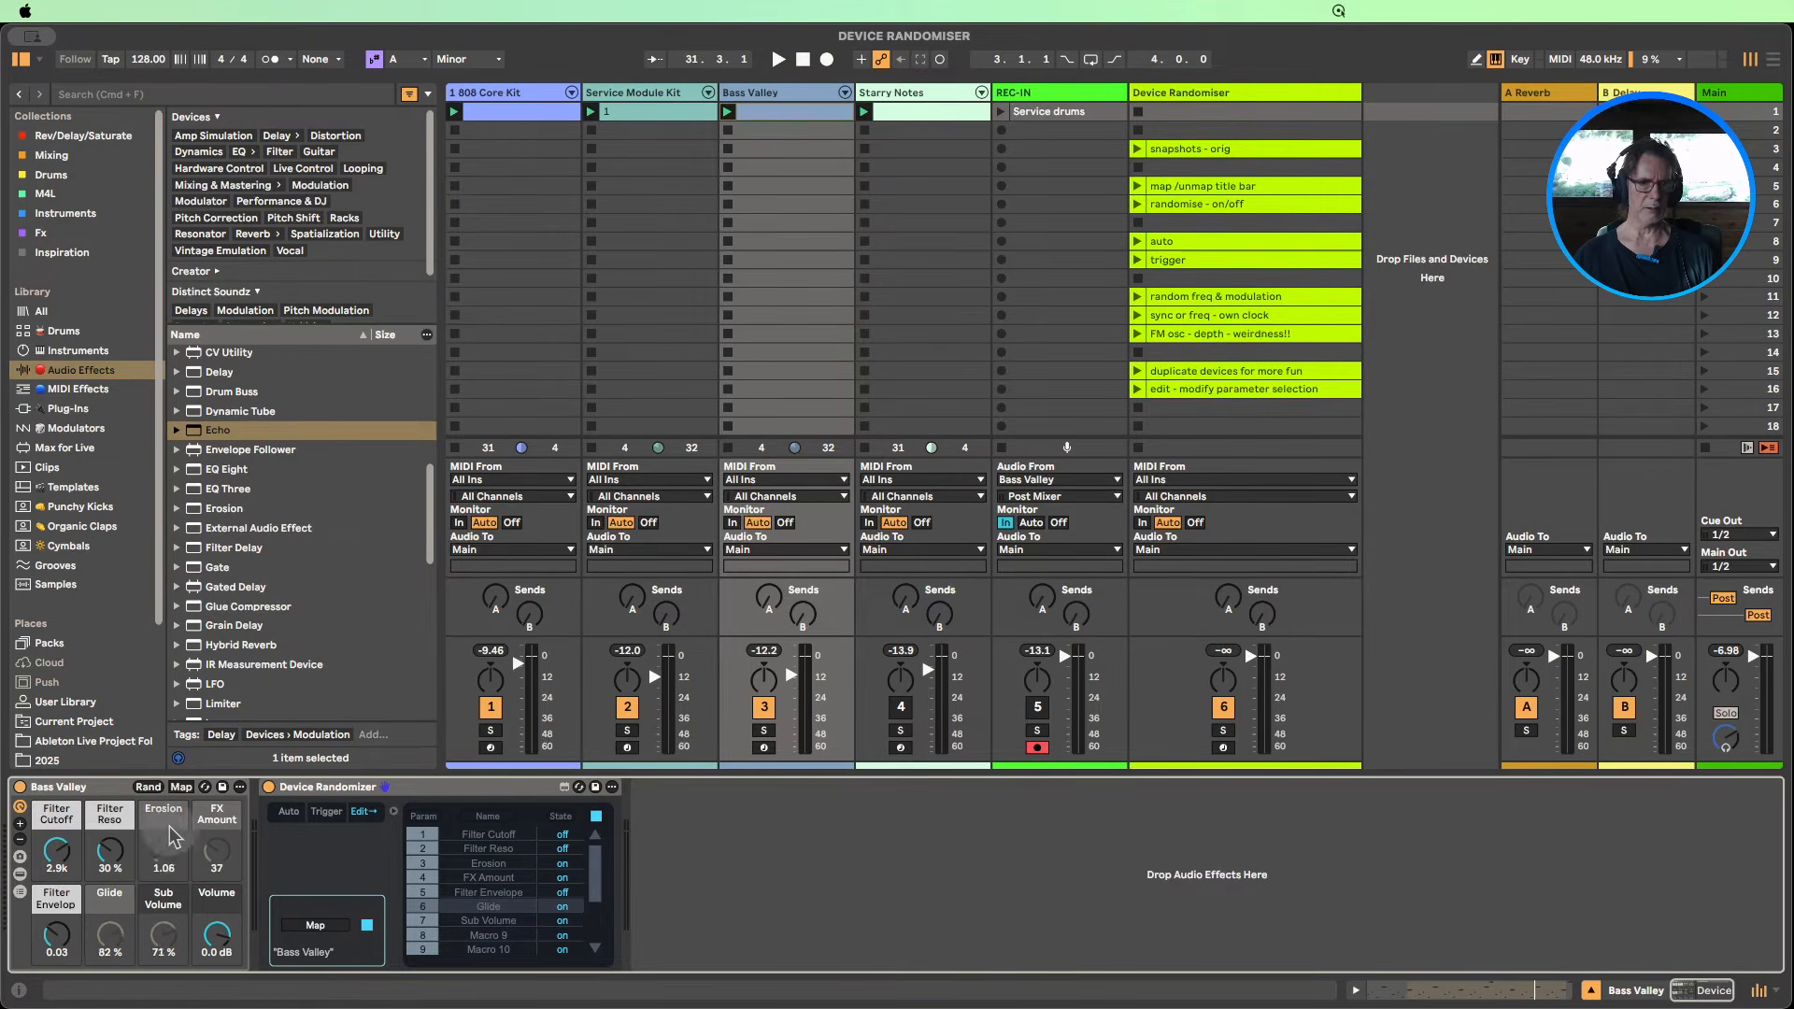
pyautogui.click(561, 921)
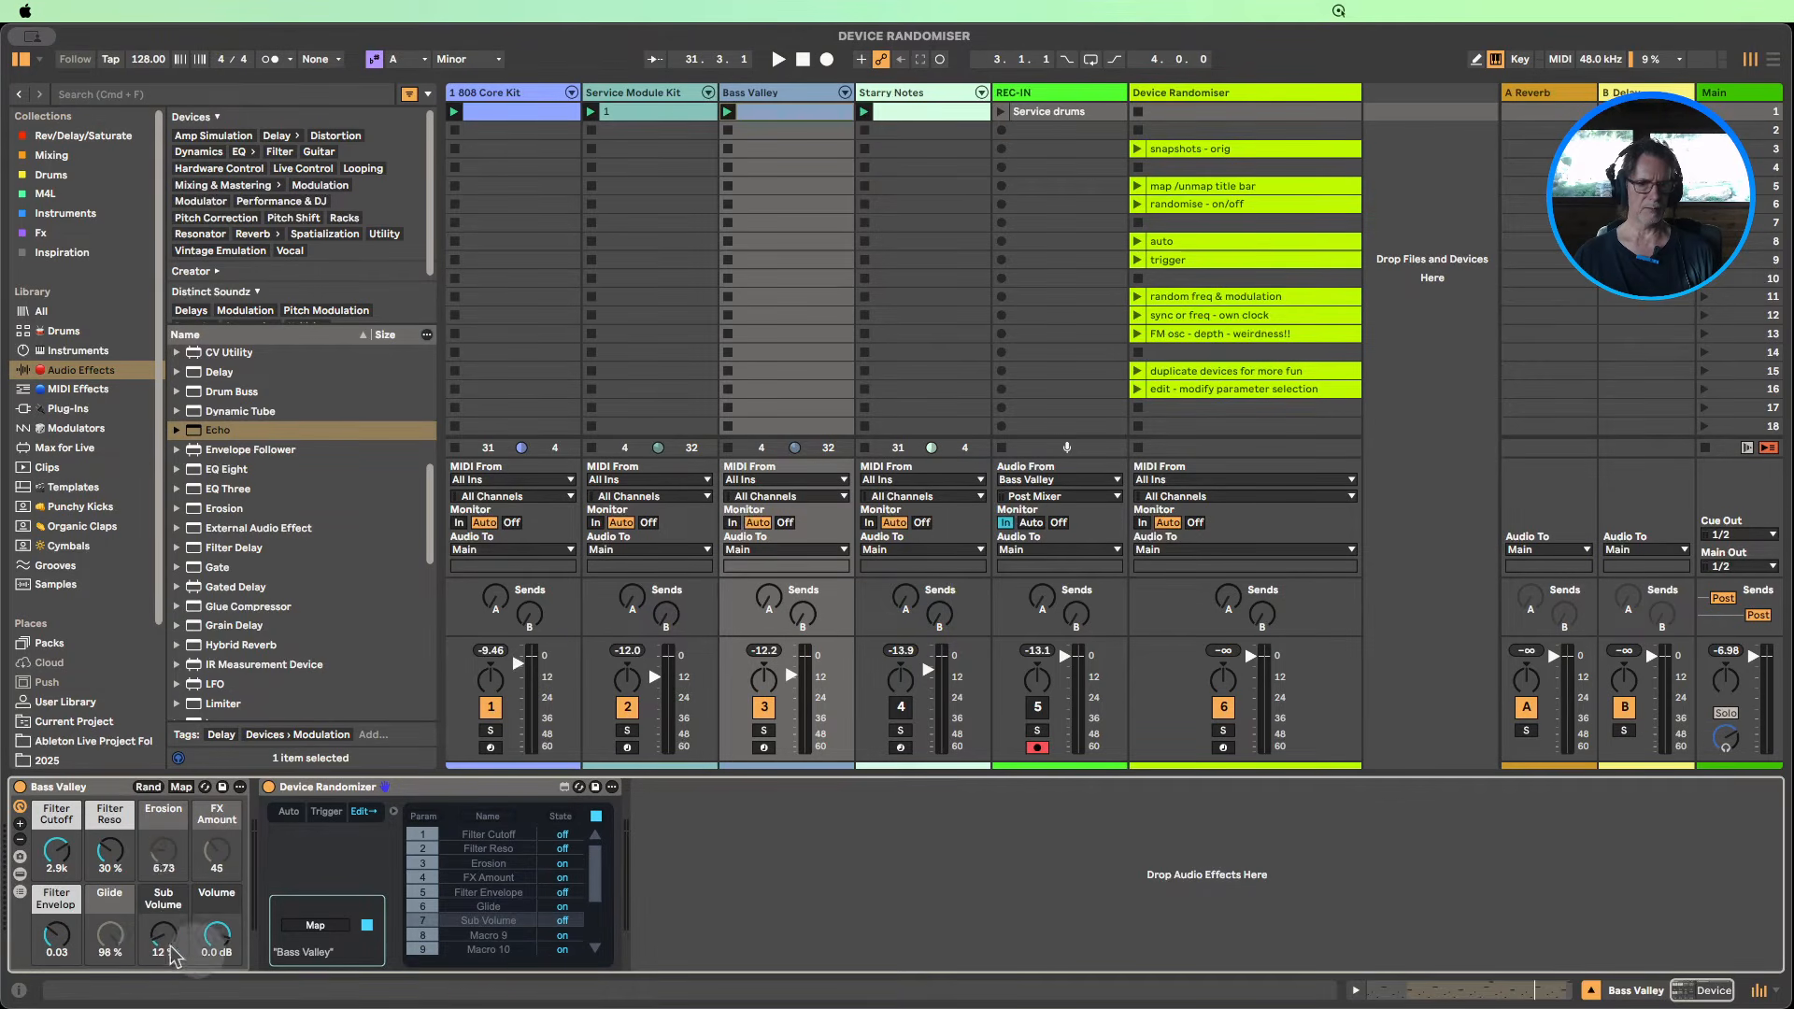
pyautogui.click(564, 906)
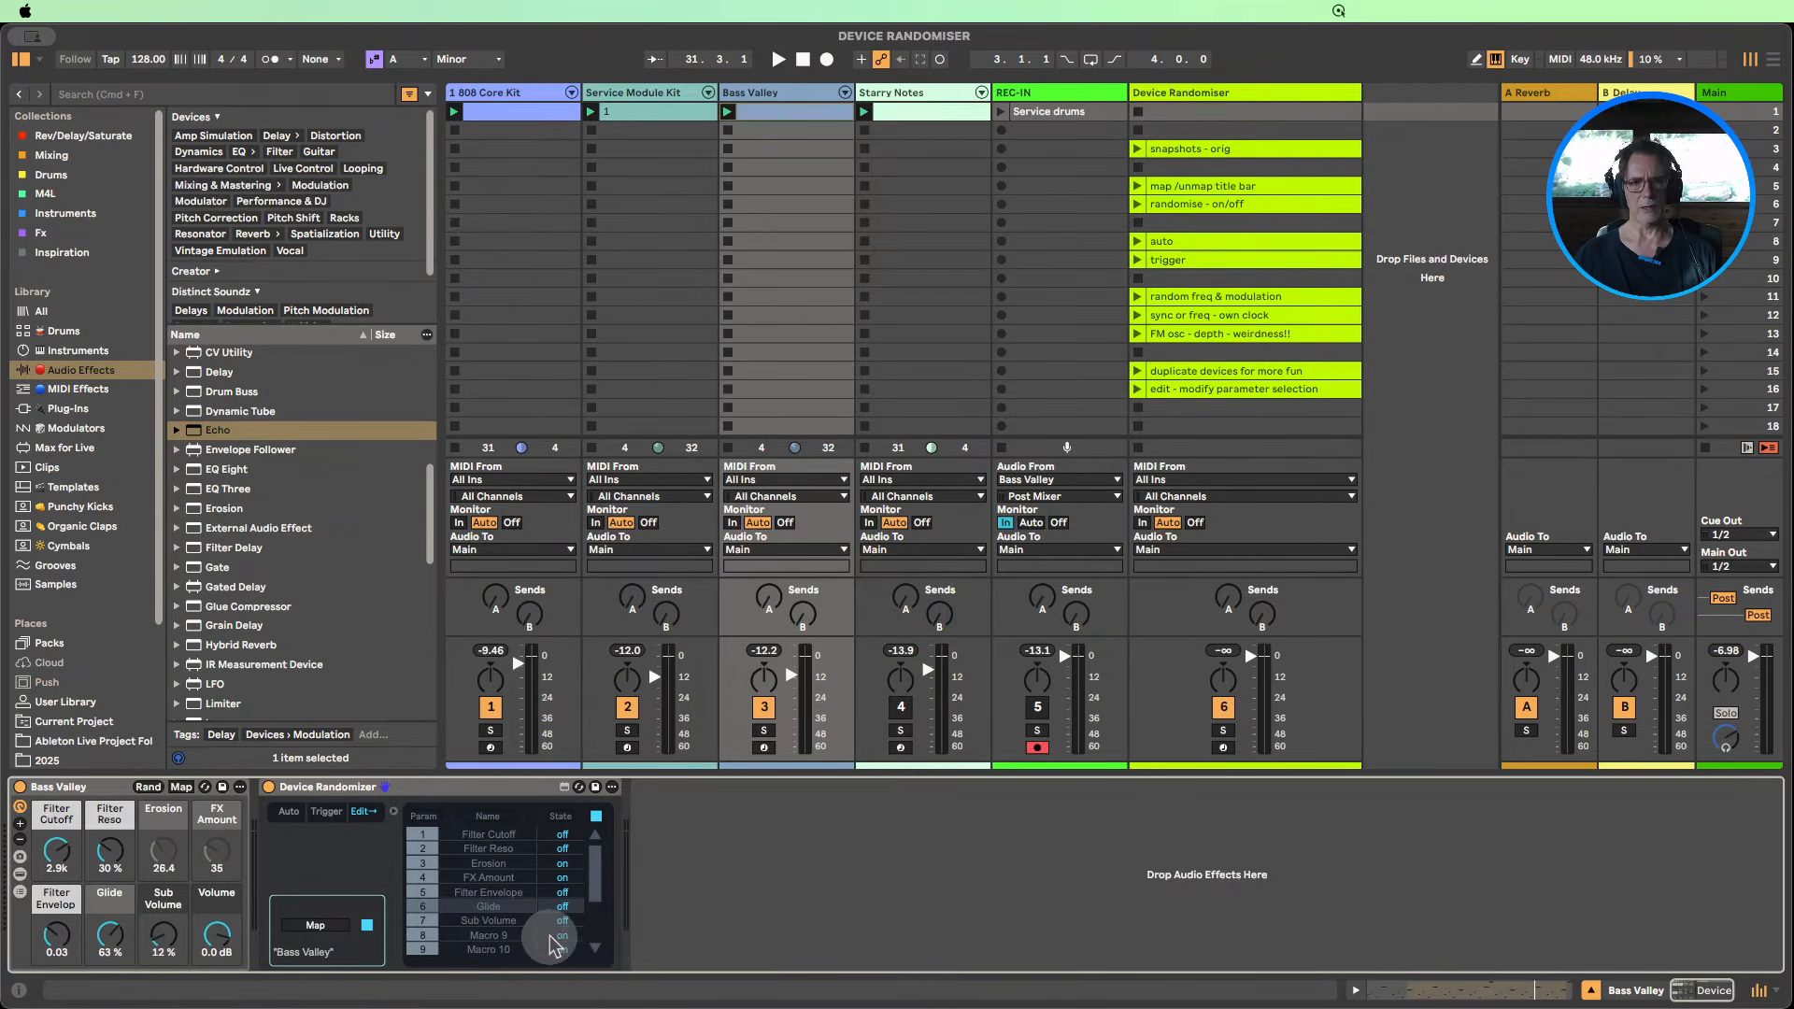
# Step: Start playback and switch the Device Randomizer between its Auto and Edit views, finishing in Auto with randomisation on
pyautogui.click(289, 811)
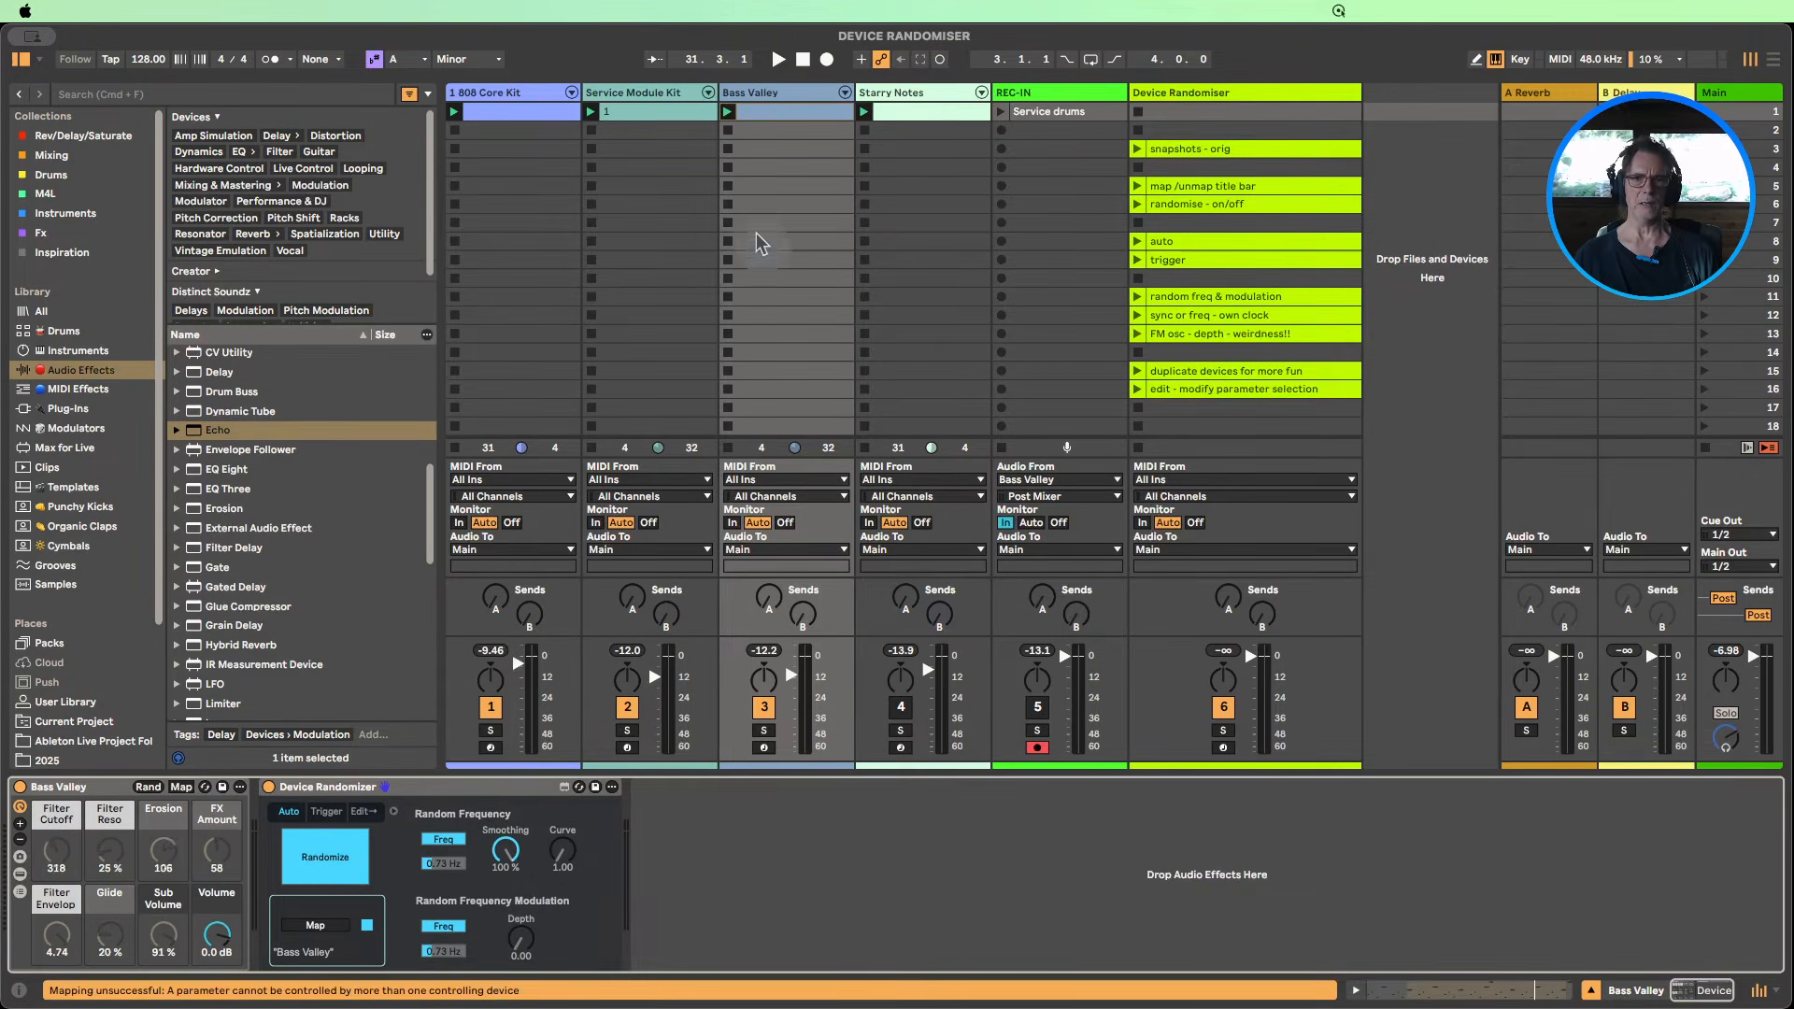
pyautogui.press('space')
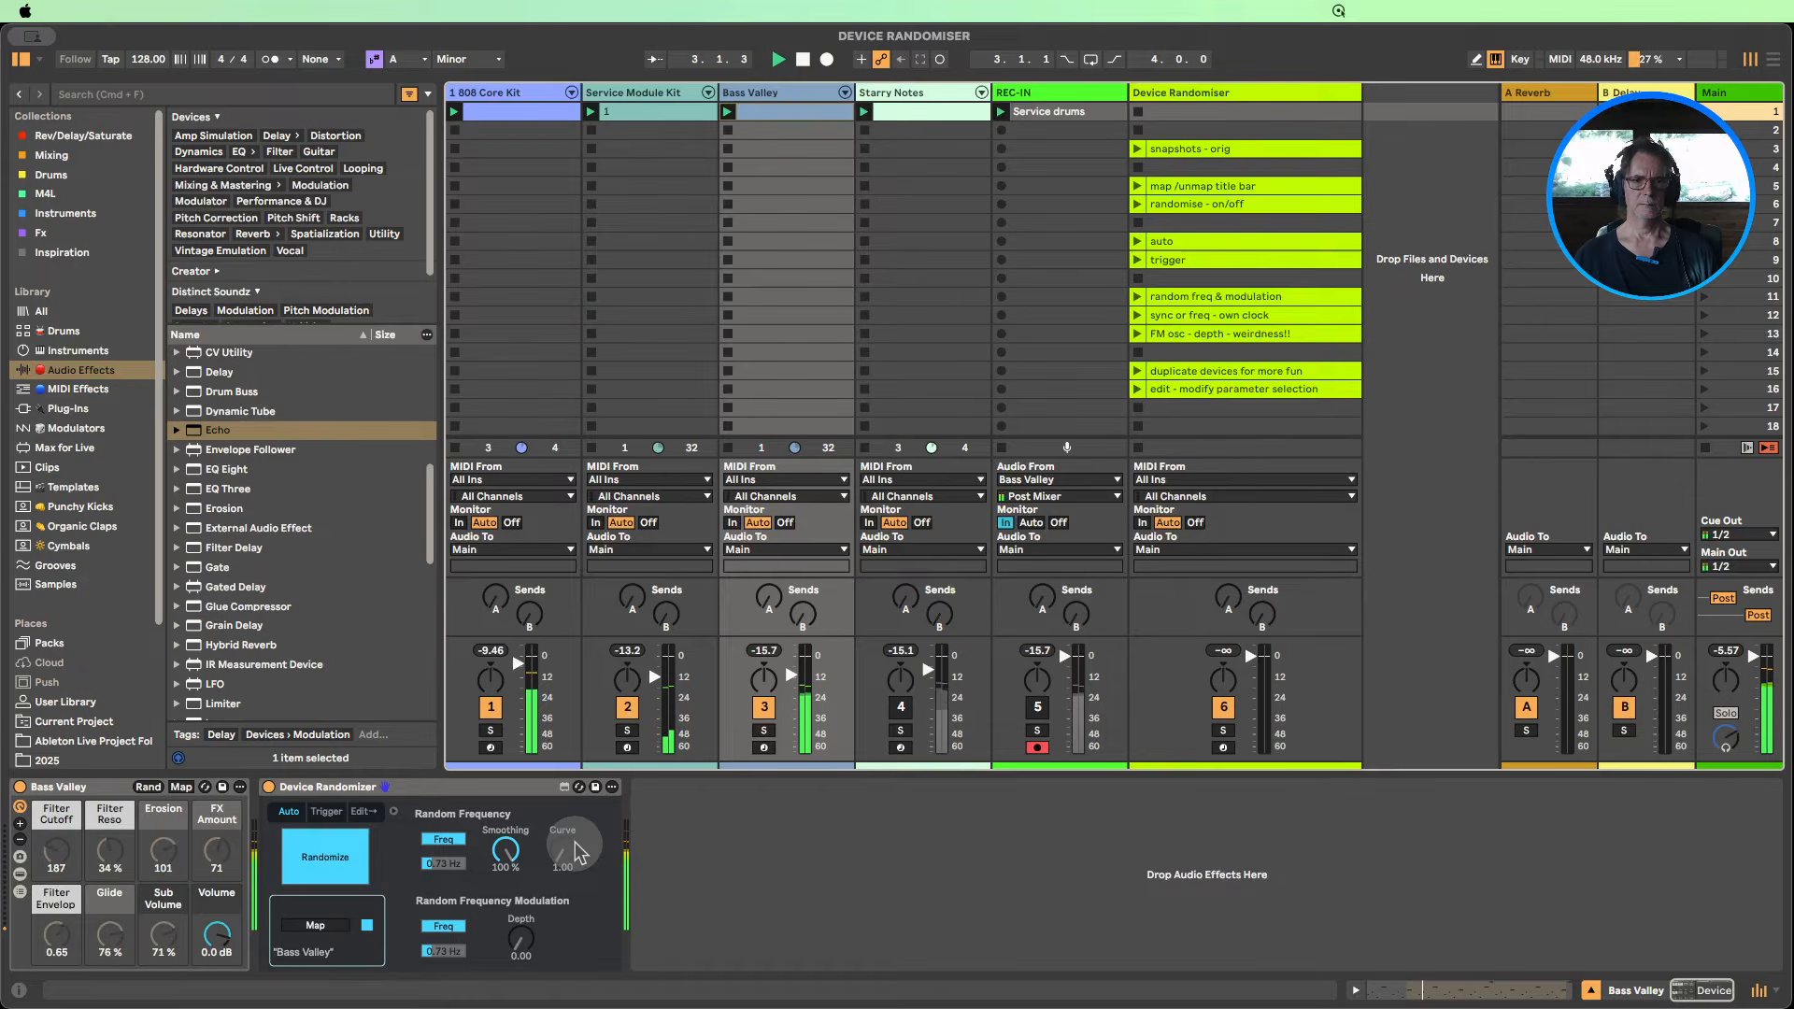
pyautogui.click(356, 811)
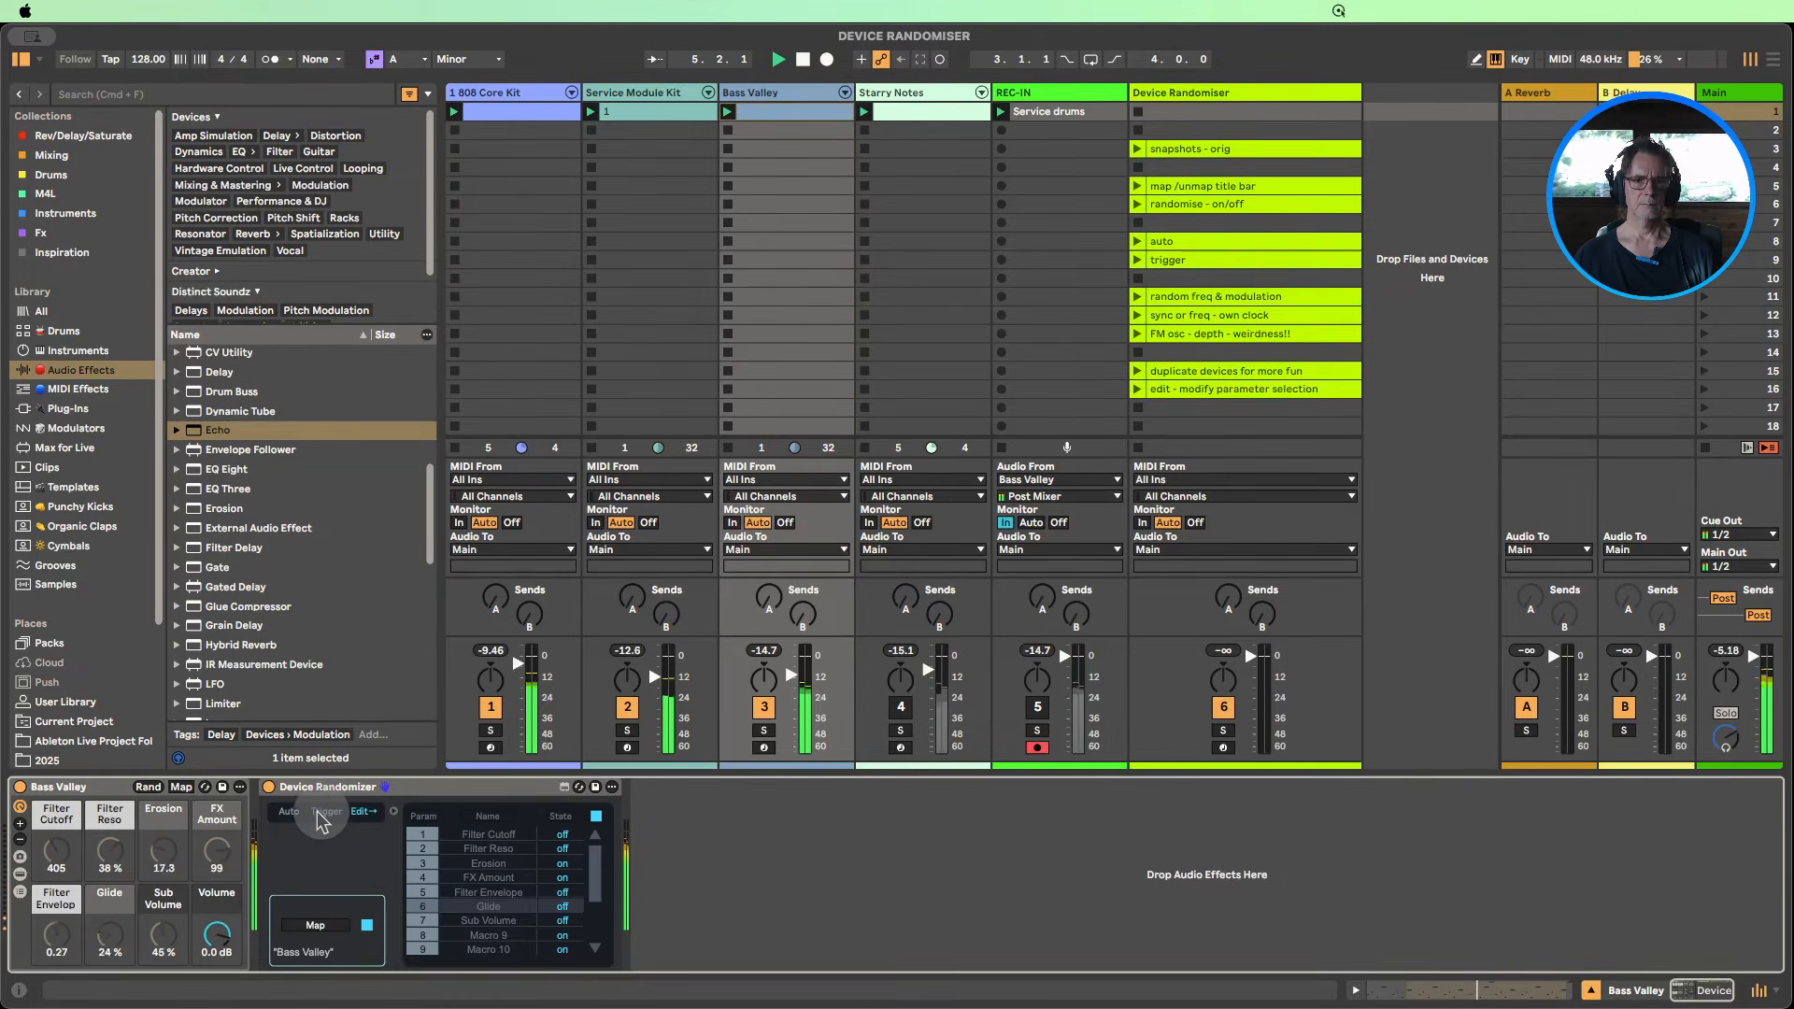
pyautogui.click(288, 813)
pyautogui.click(318, 849)
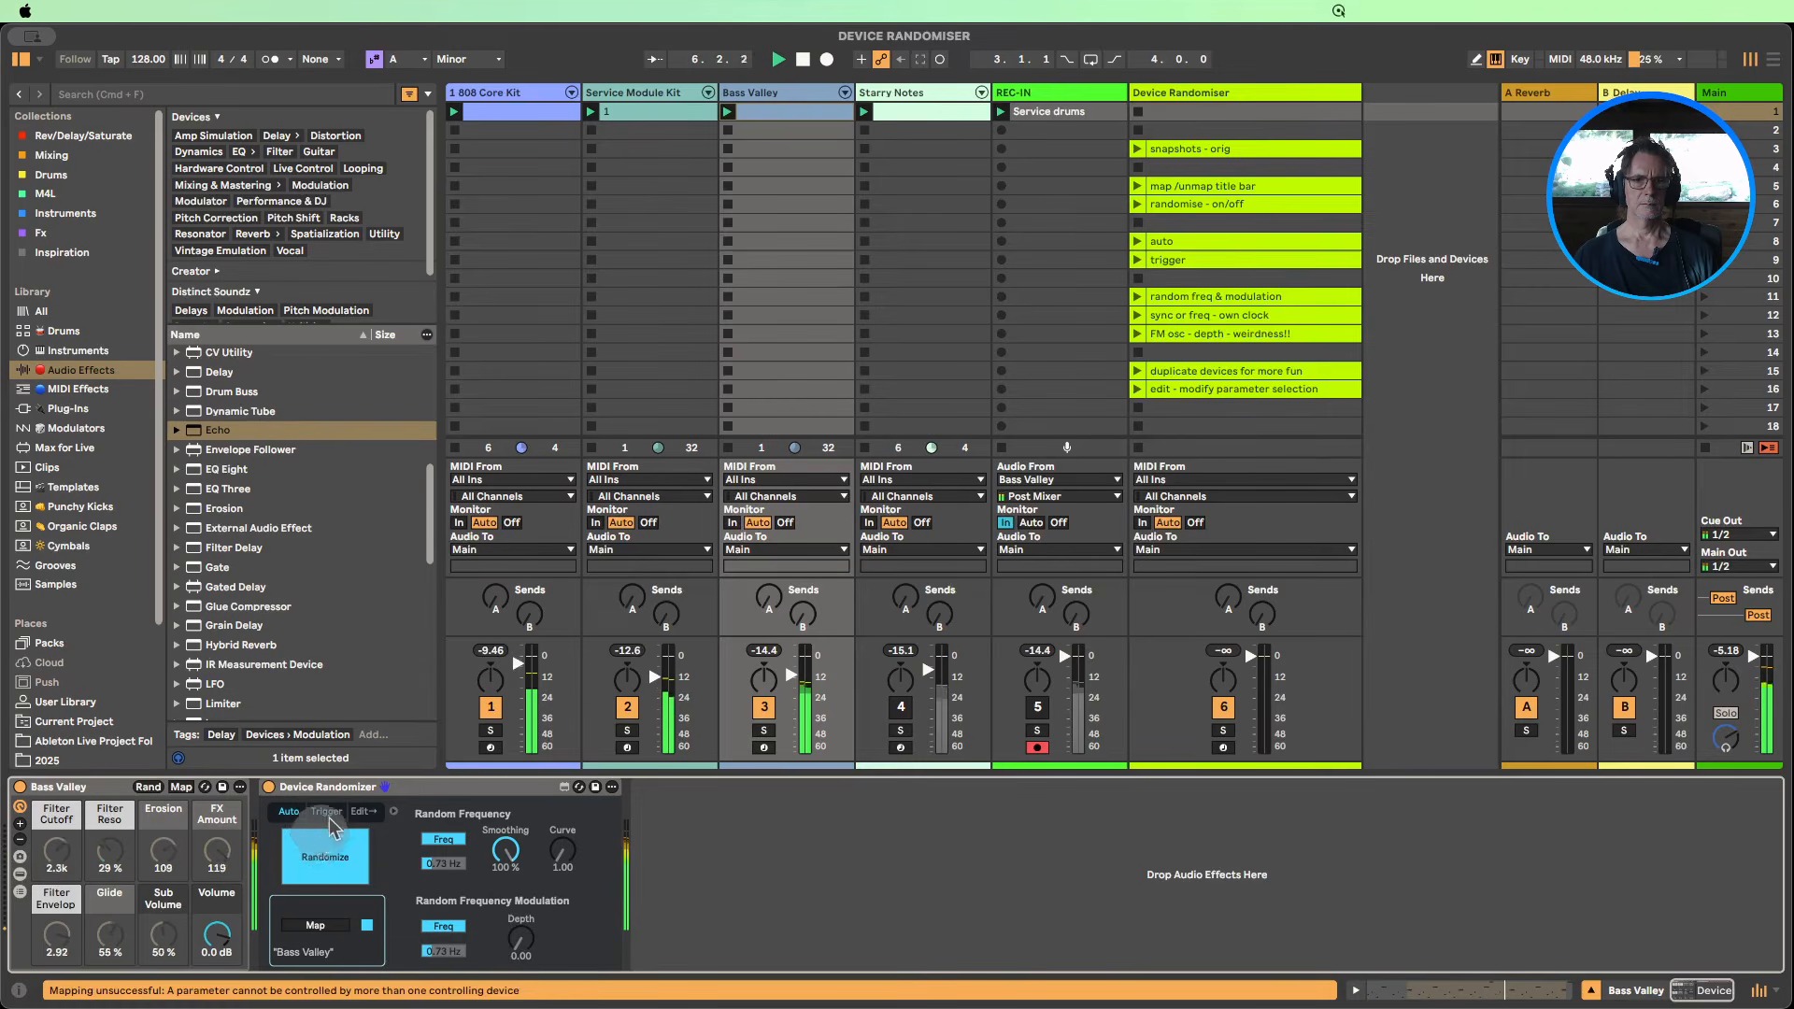
pyautogui.click(326, 812)
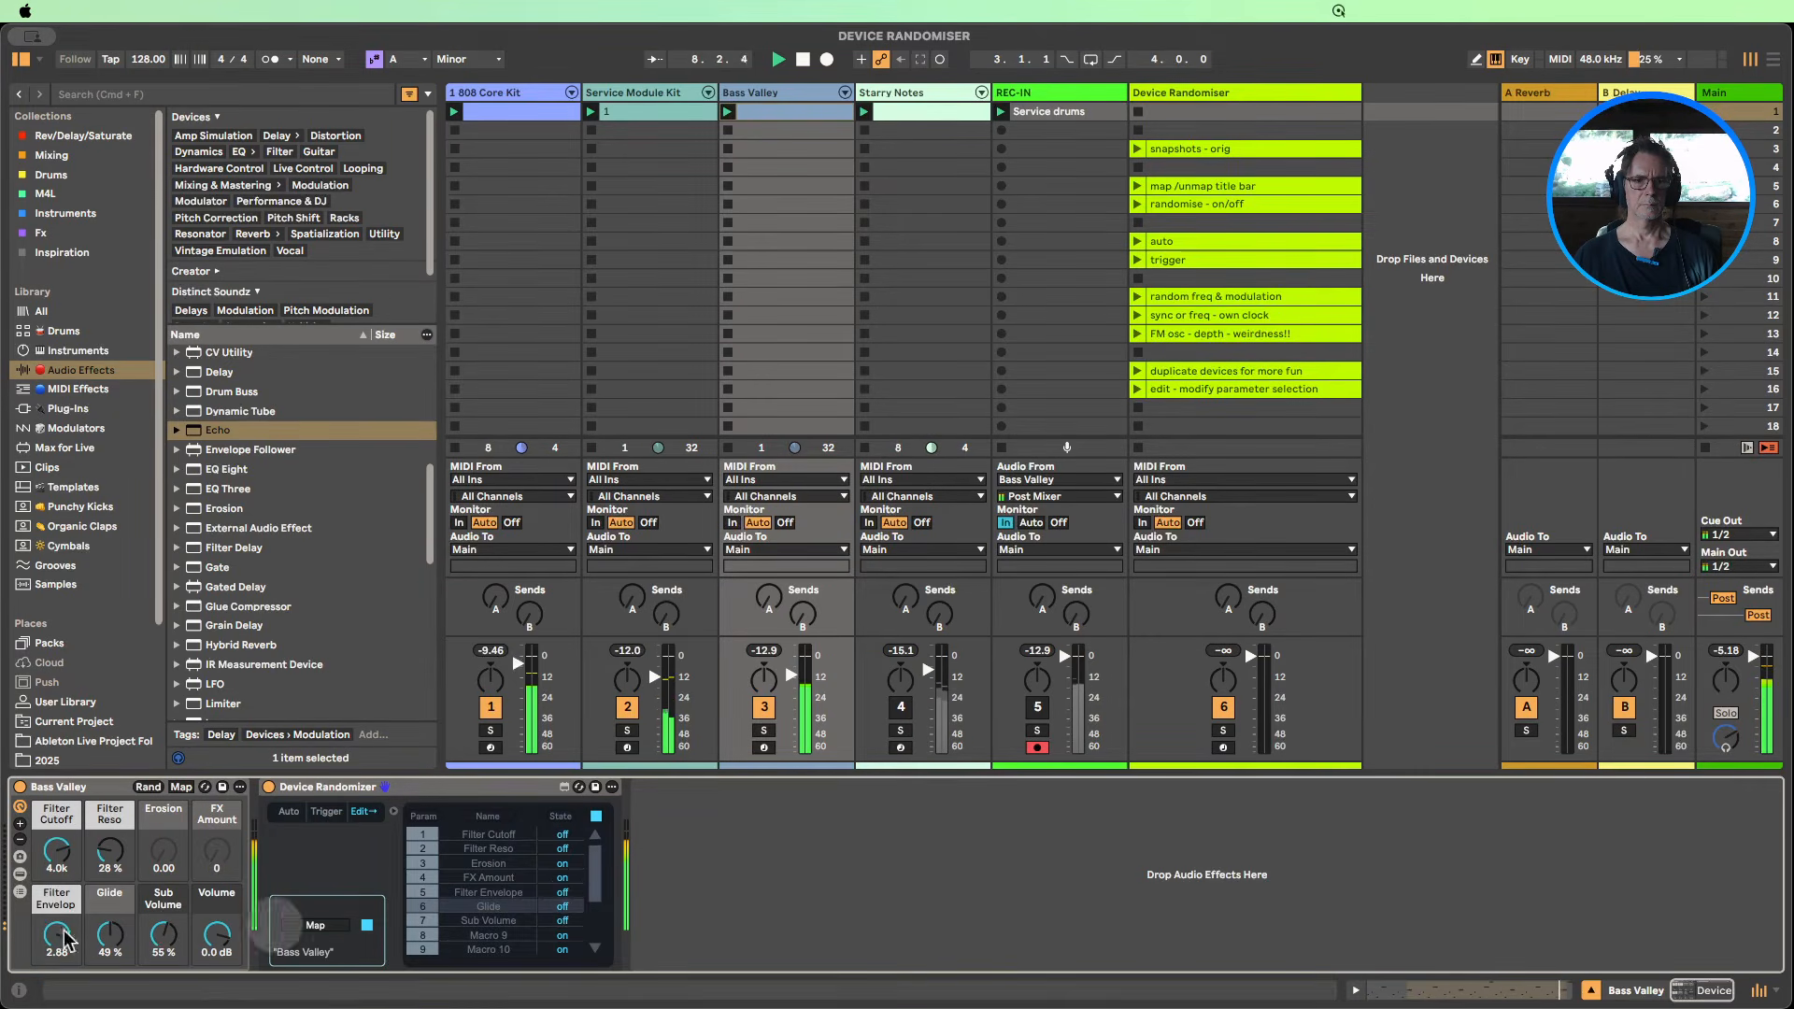
pyautogui.click(286, 813)
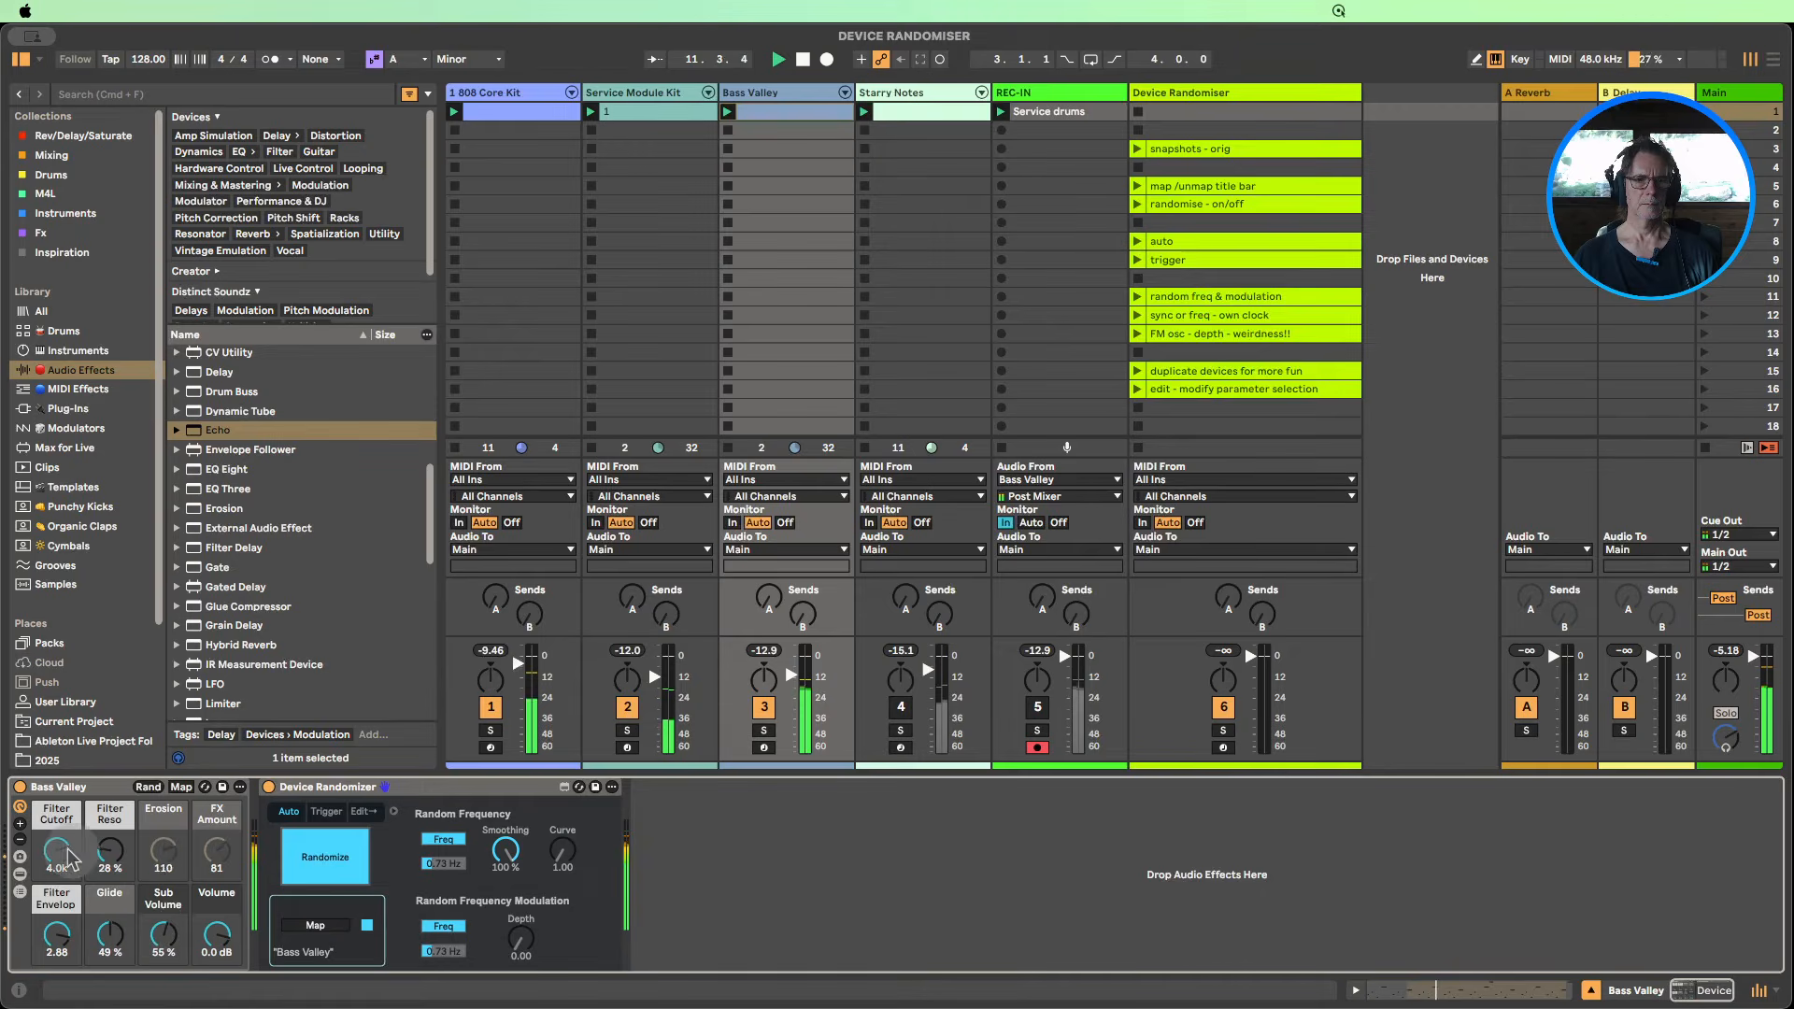
# Step: Set Bass Valley's Filter Cutoff to 81, Filter Envelope to 1.71, Filter Reso to 27 %, Glide to 24 % and Sub Volume to 20 %
pyautogui.moveTo(59, 848); pyautogui.dragTo(60, 857)
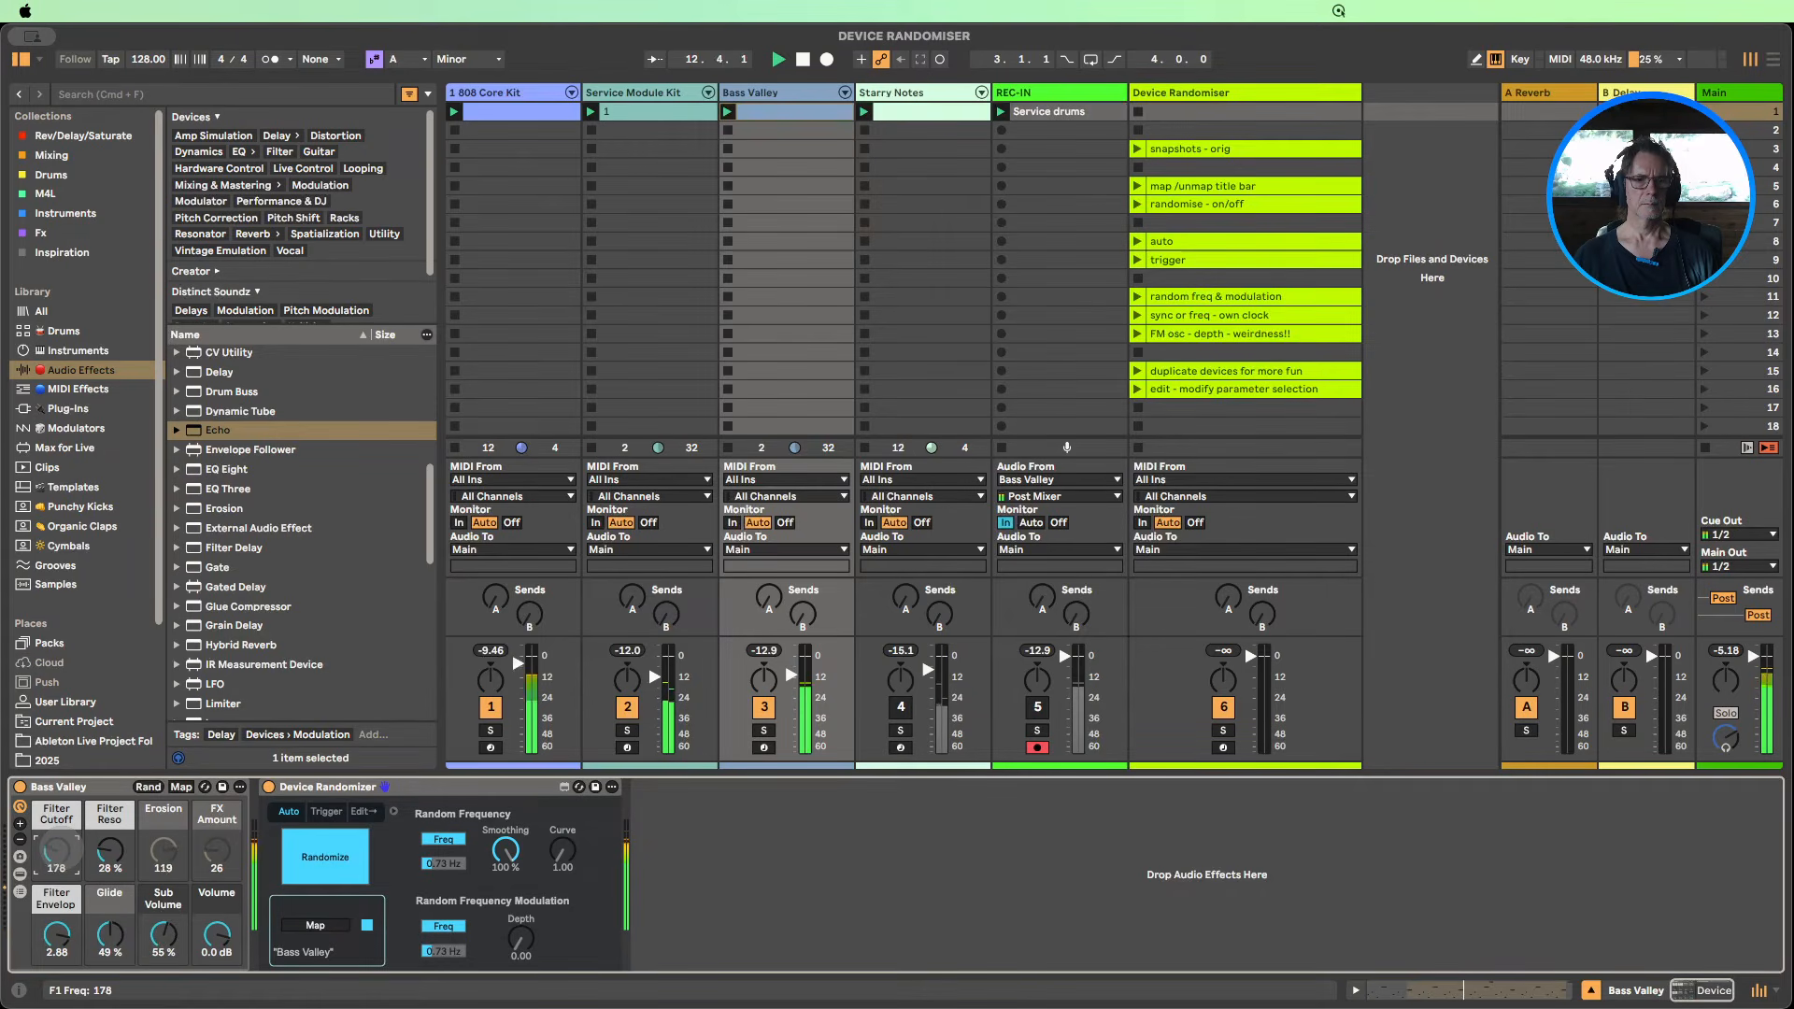
pyautogui.moveTo(56, 935); pyautogui.dragTo(57, 944)
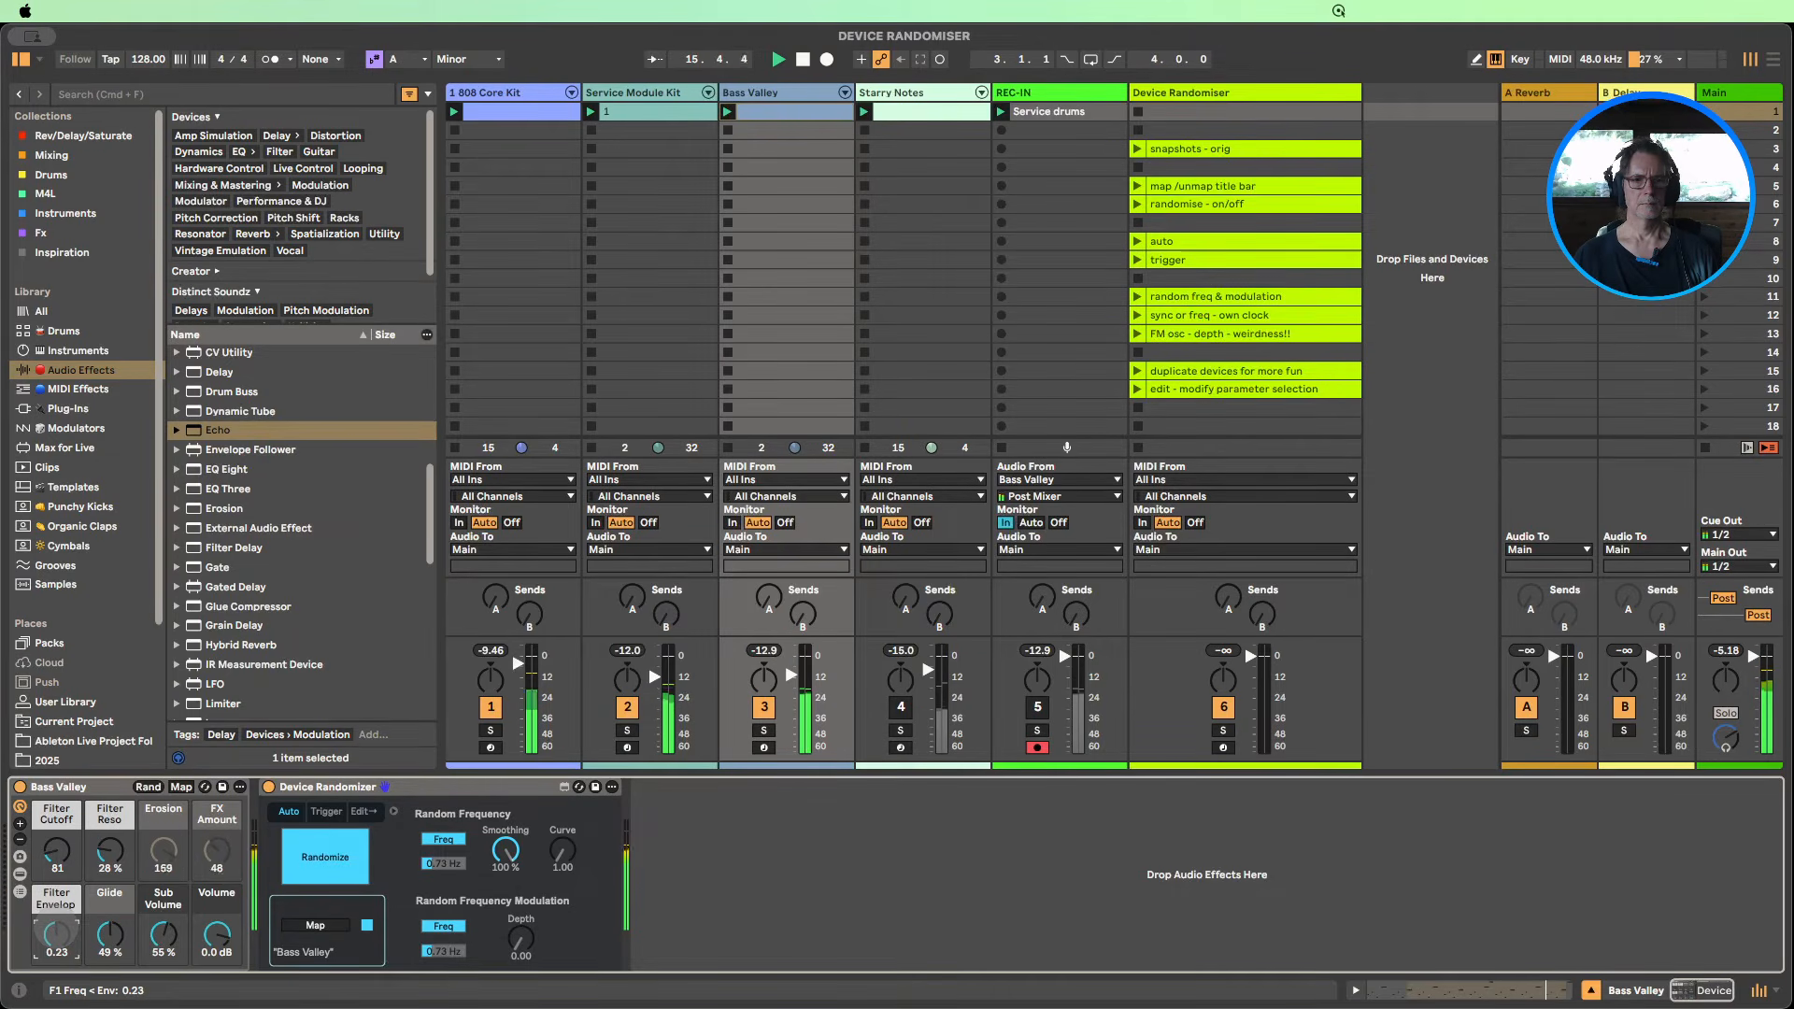
pyautogui.moveTo(57, 934); pyautogui.dragTo(57, 932)
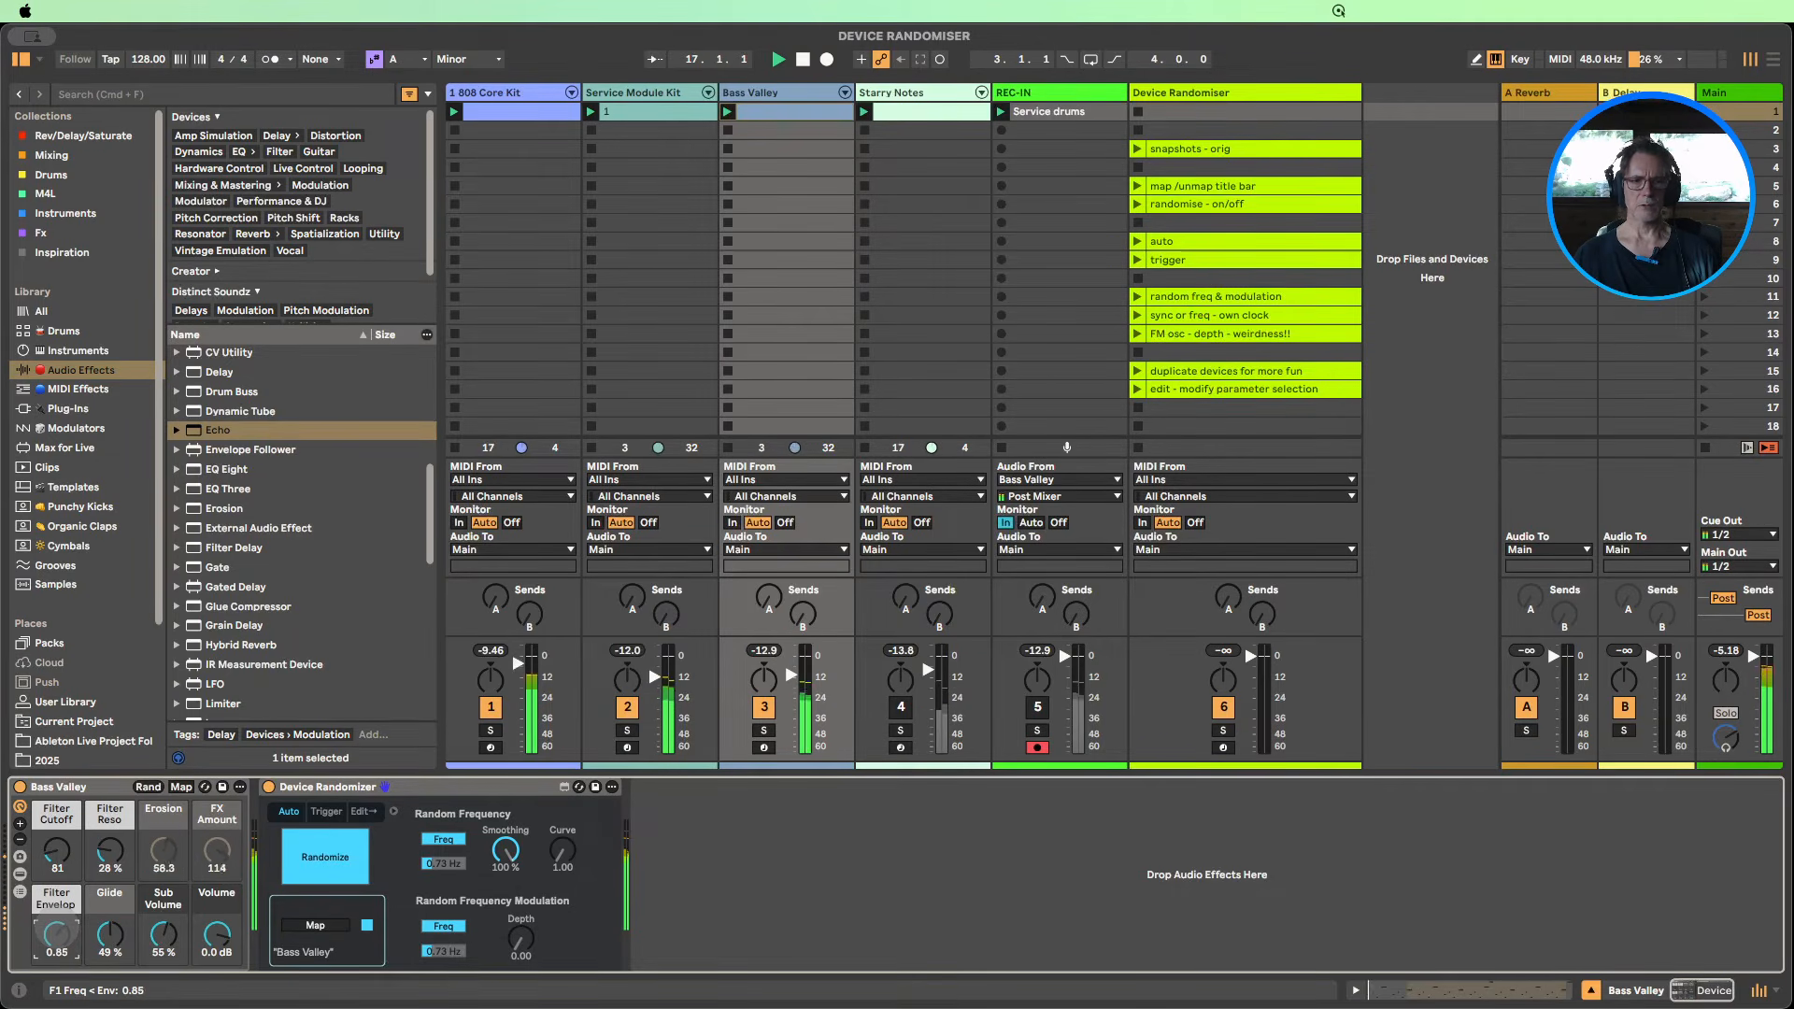
pyautogui.moveTo(109, 851); pyautogui.dragTo(109, 852)
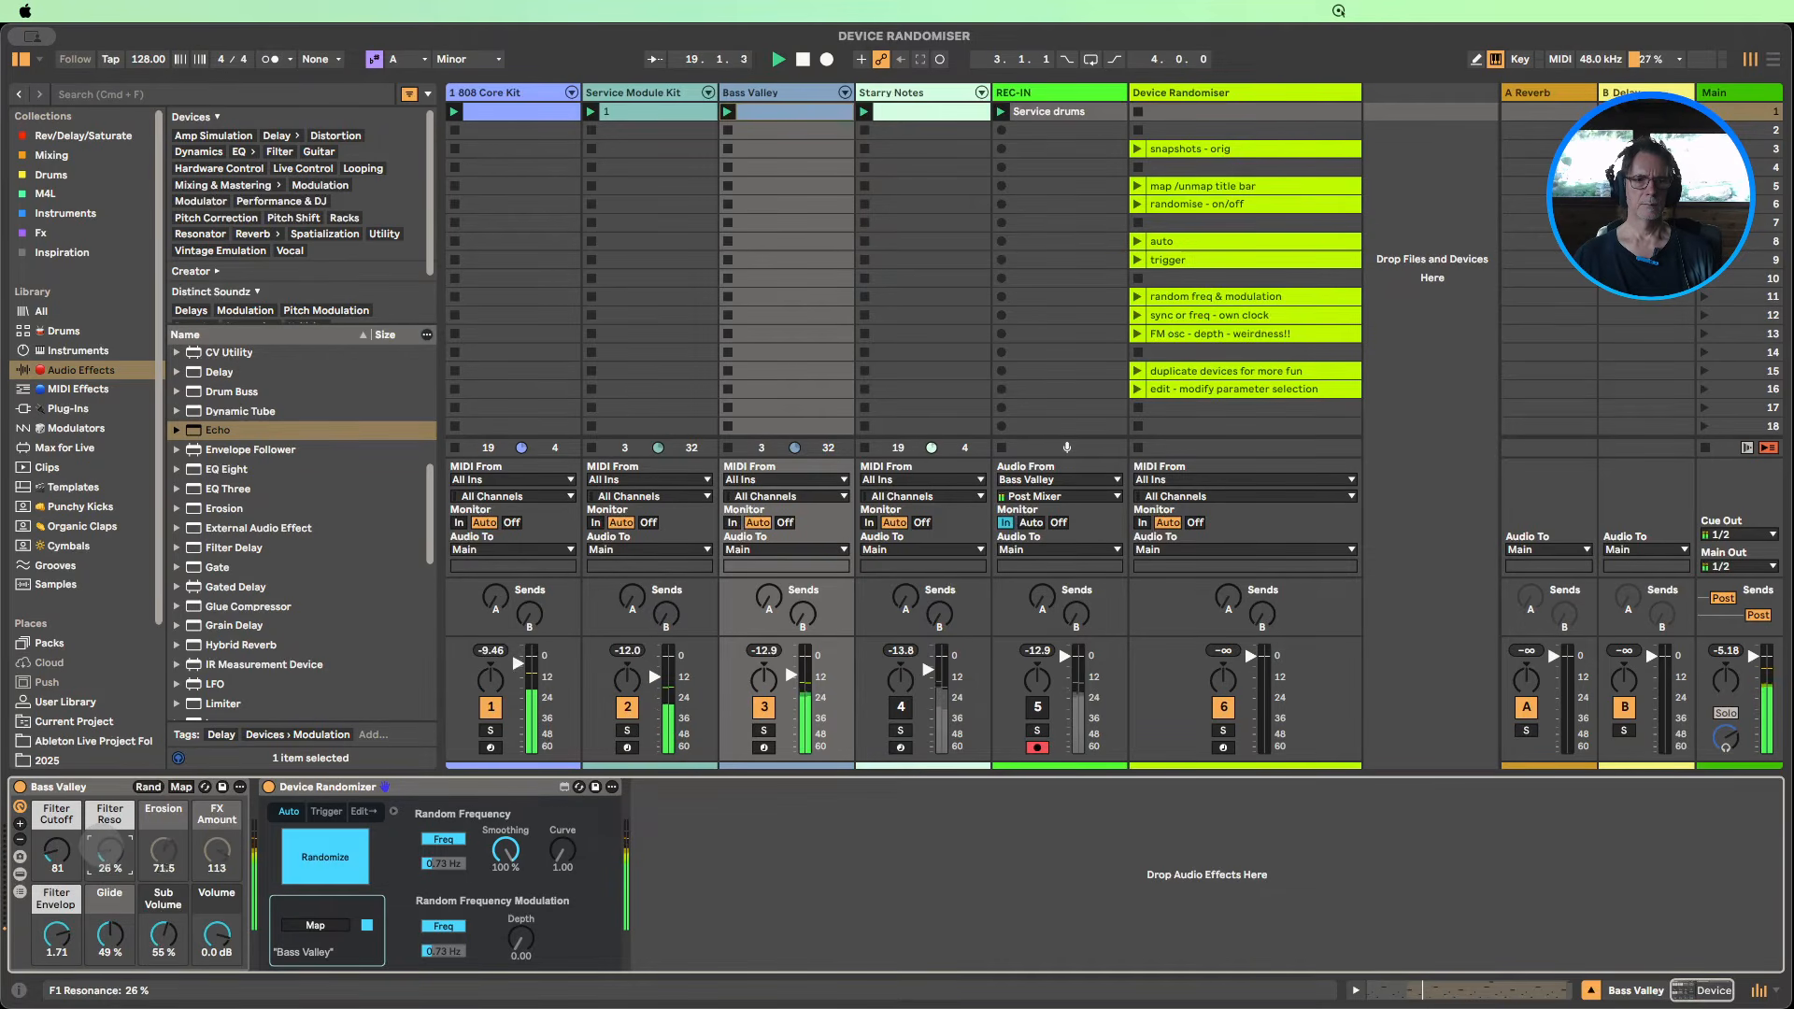
pyautogui.moveTo(106, 932); pyautogui.dragTo(109, 939)
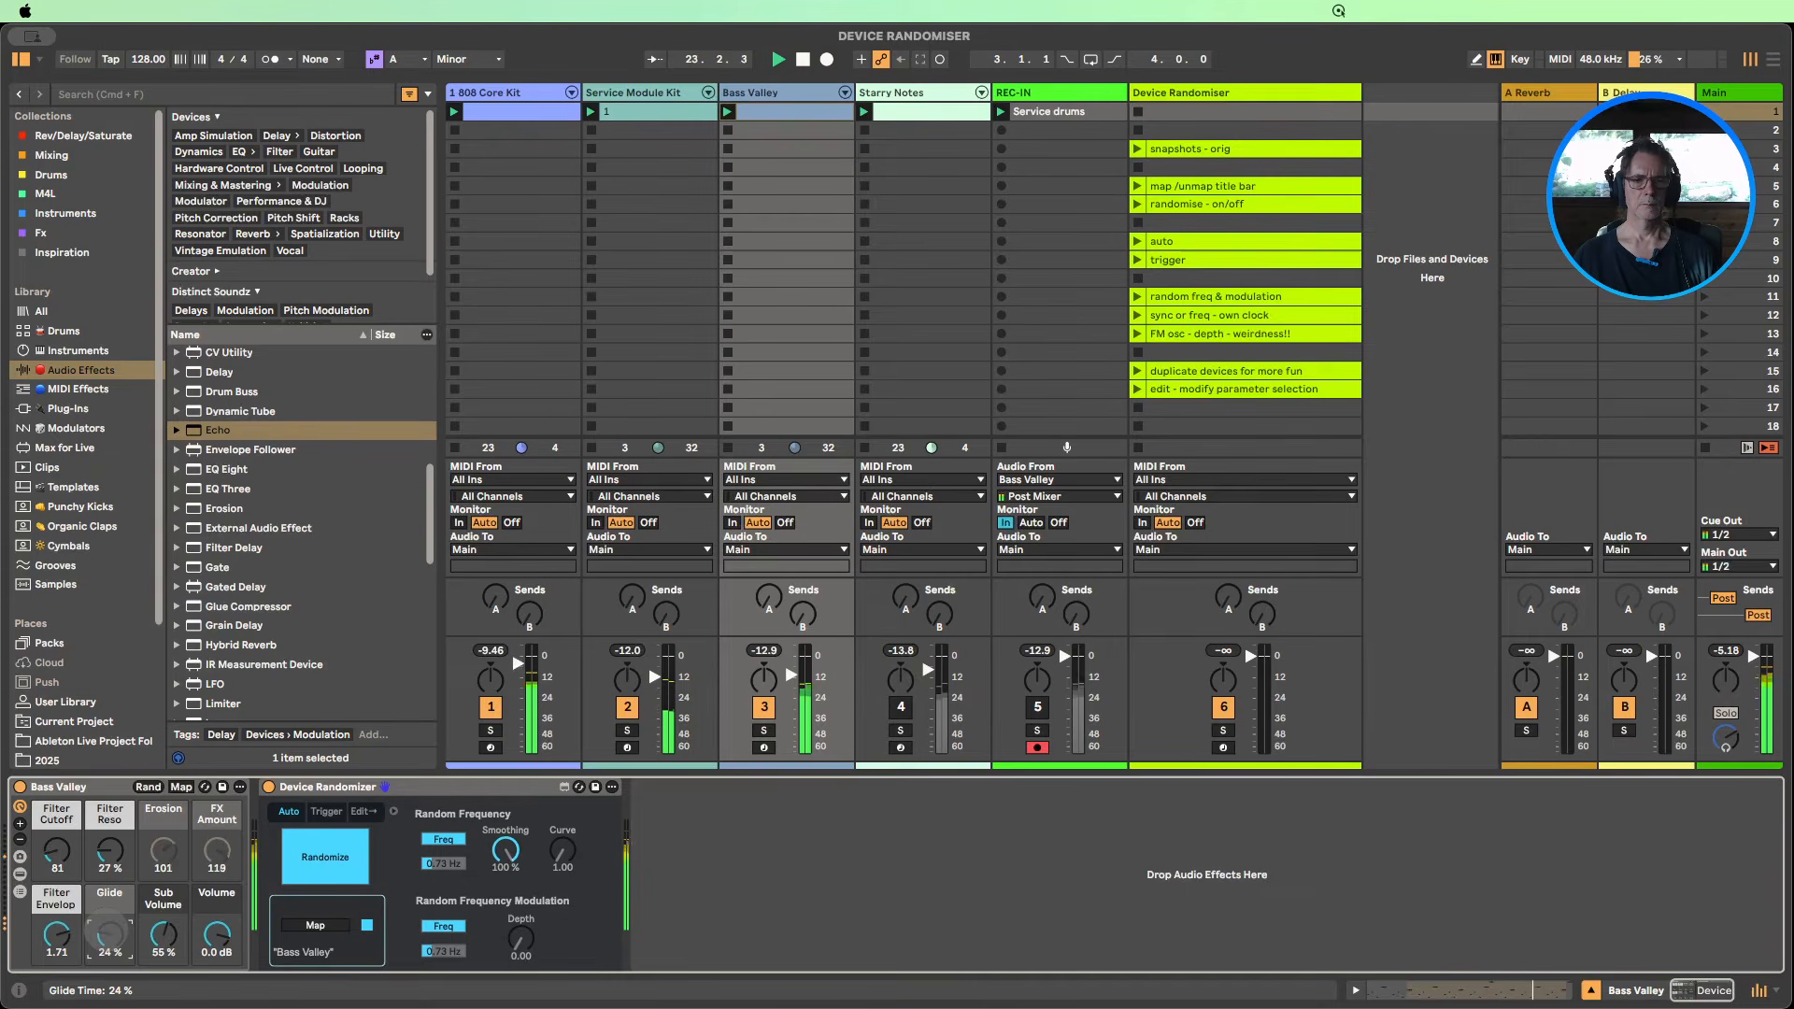
pyautogui.moveTo(163, 934); pyautogui.dragTo(162, 930)
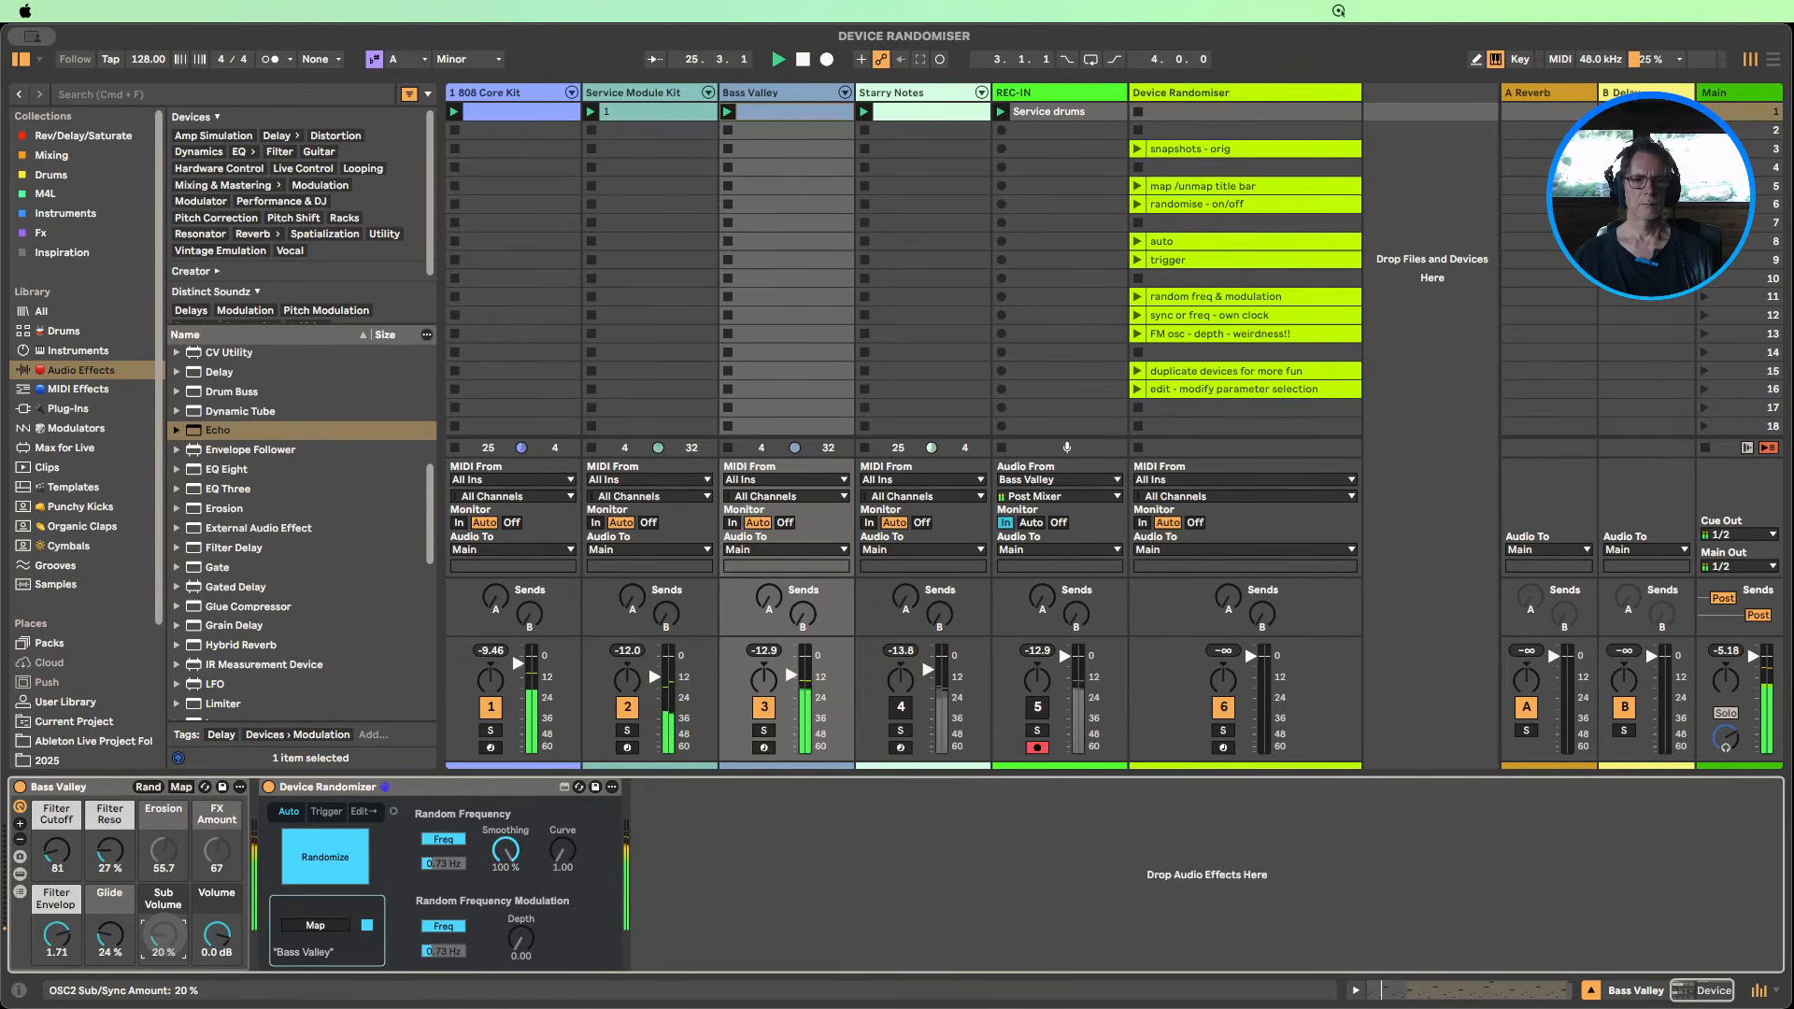
# Step: Set Bass Valley's Filter Cutoff to 117 and Filter Envelope to 1.96, and stop playback
pyautogui.moveTo(57, 850); pyautogui.dragTo(57, 869)
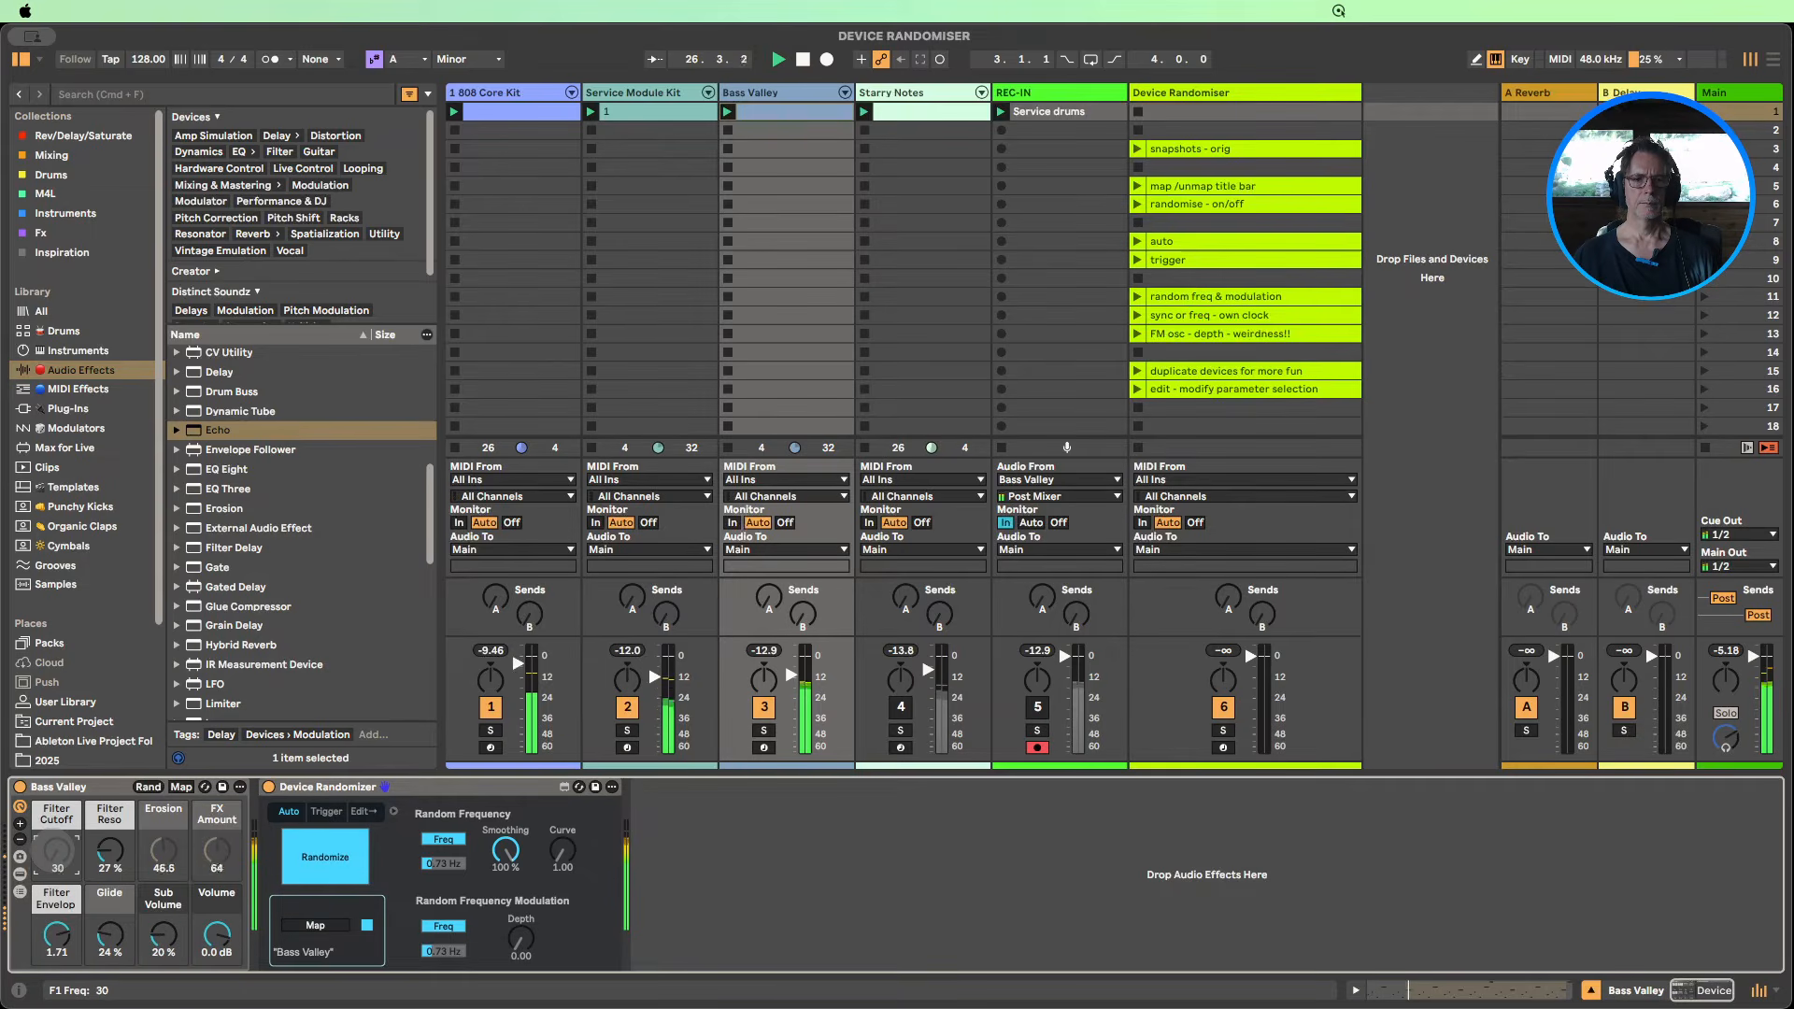
pyautogui.moveTo(57, 934); pyautogui.dragTo(48, 832)
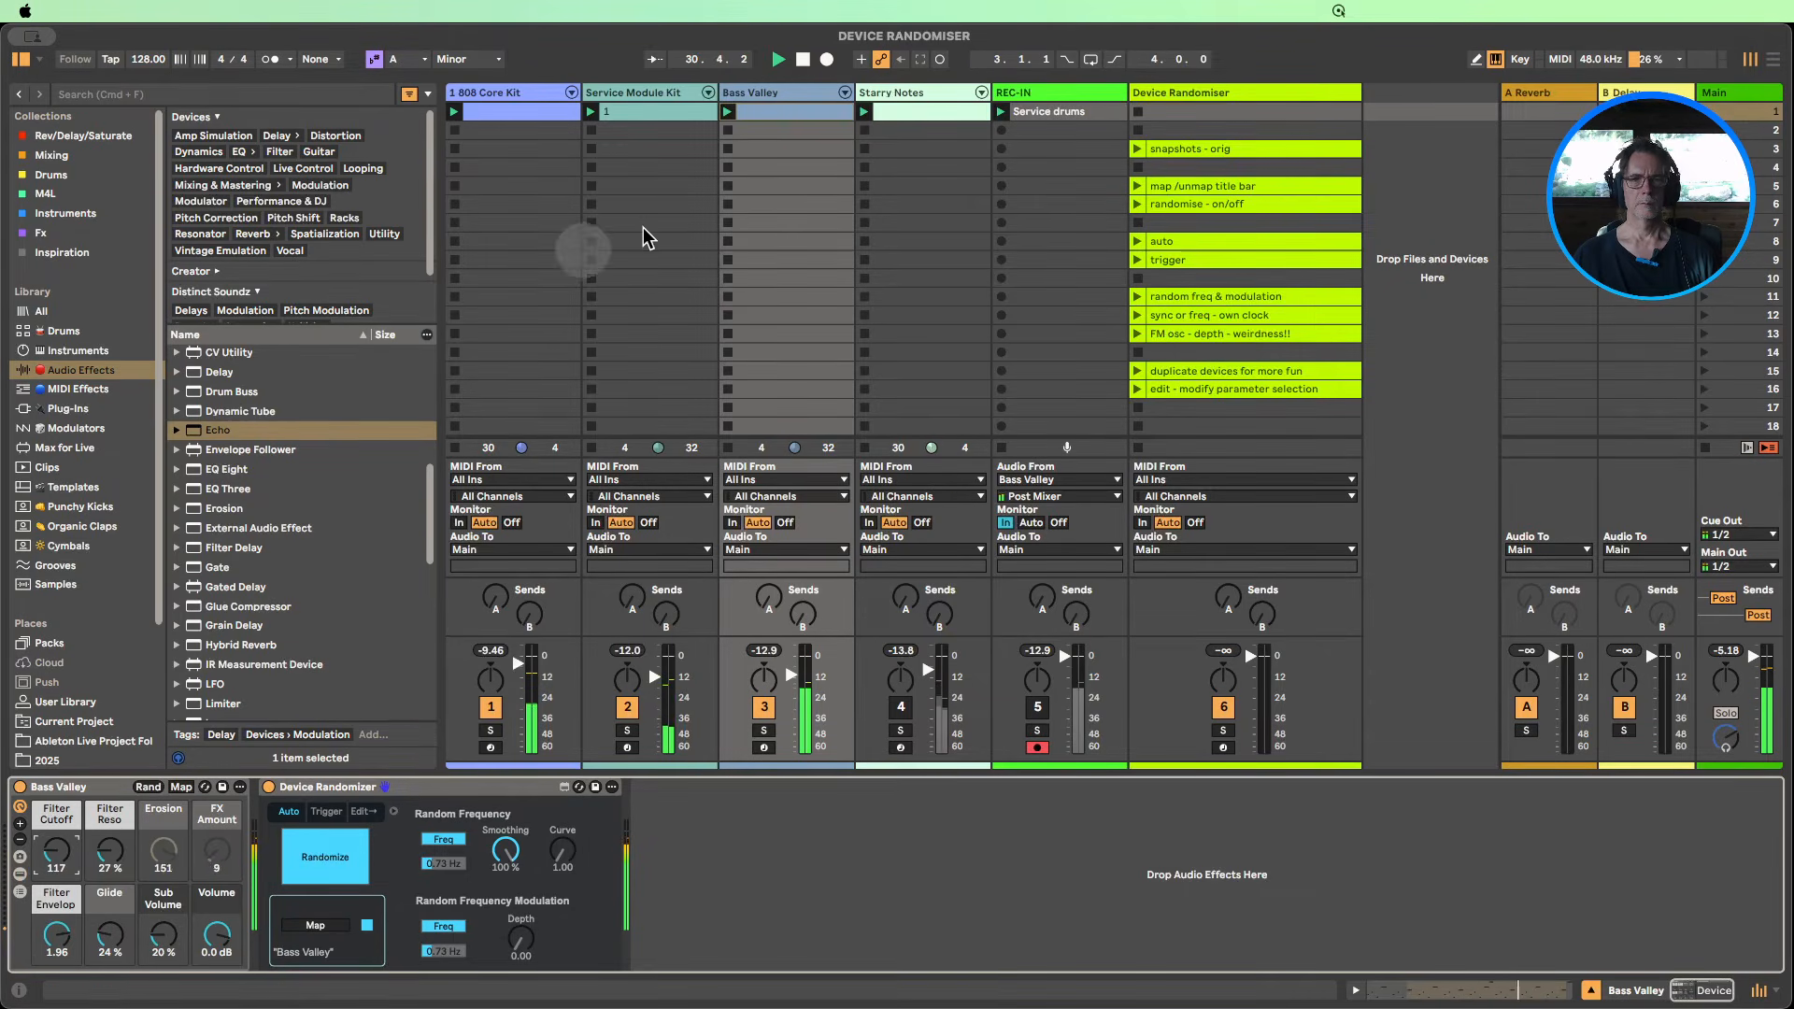
pyautogui.click(803, 60)
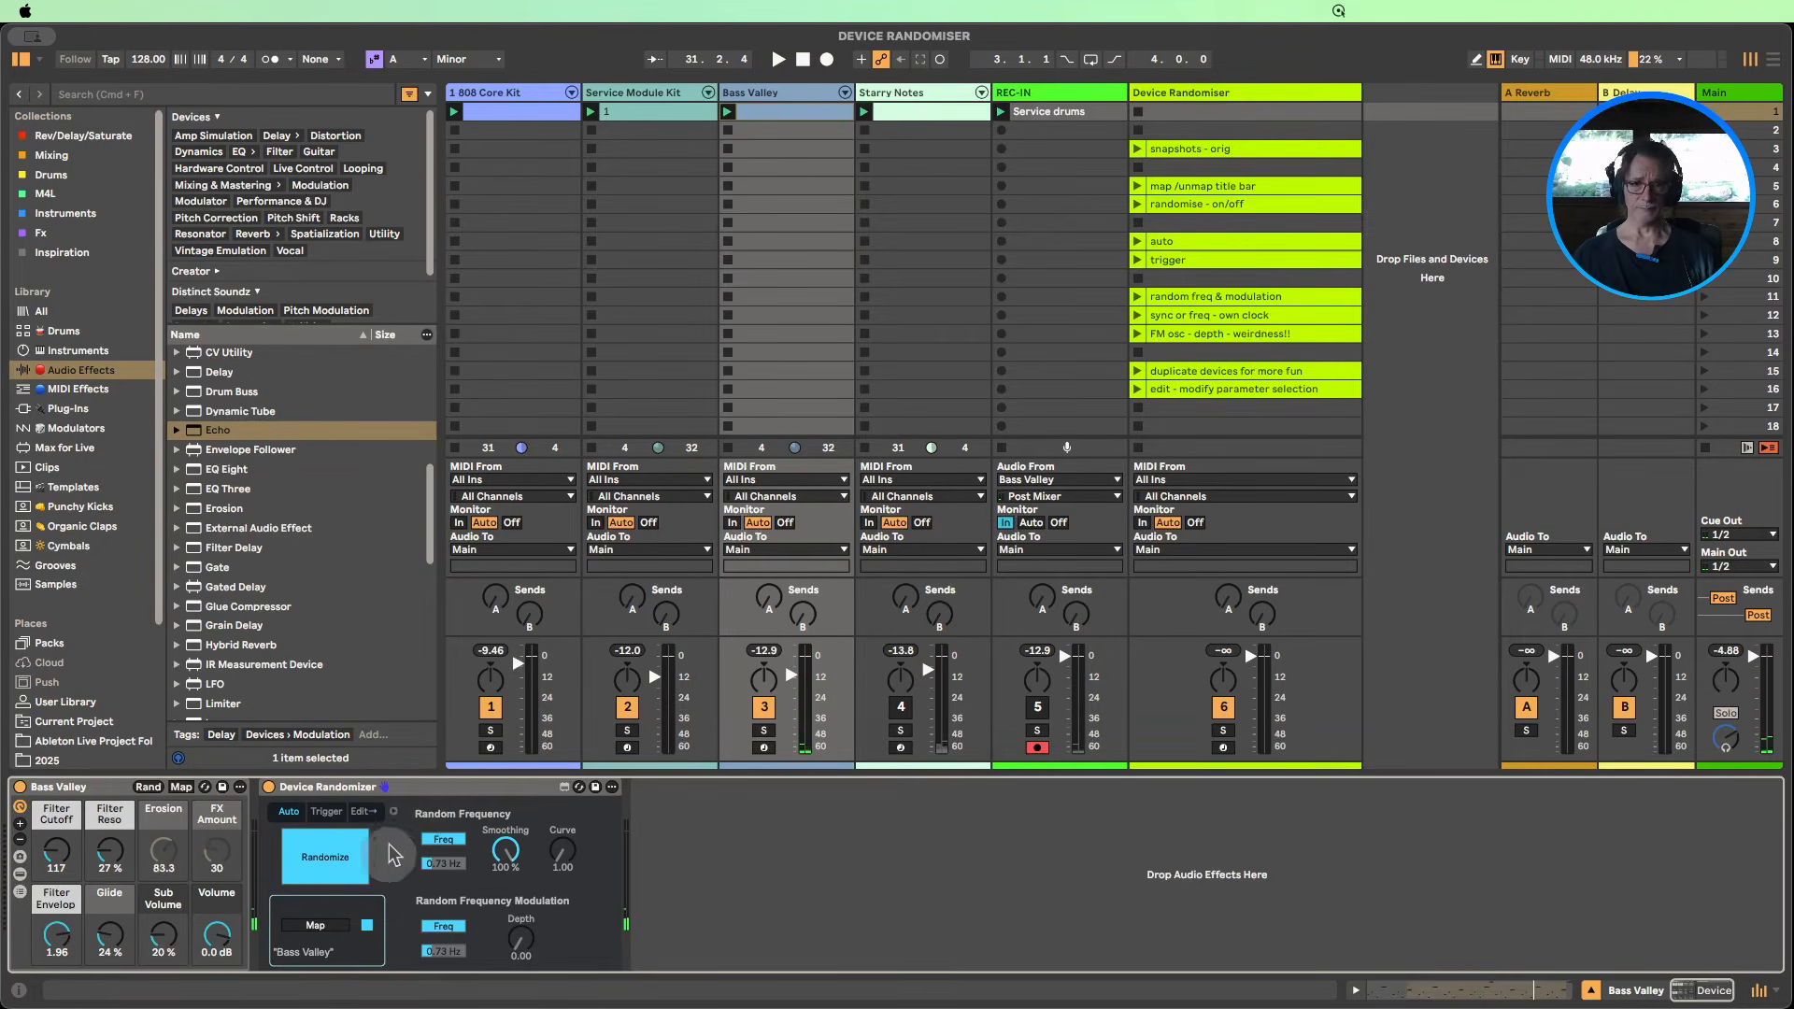
# Step: Examine the full list of mapped parameters and their on/off states in the Device Randomizer's Edit view
pyautogui.click(361, 812)
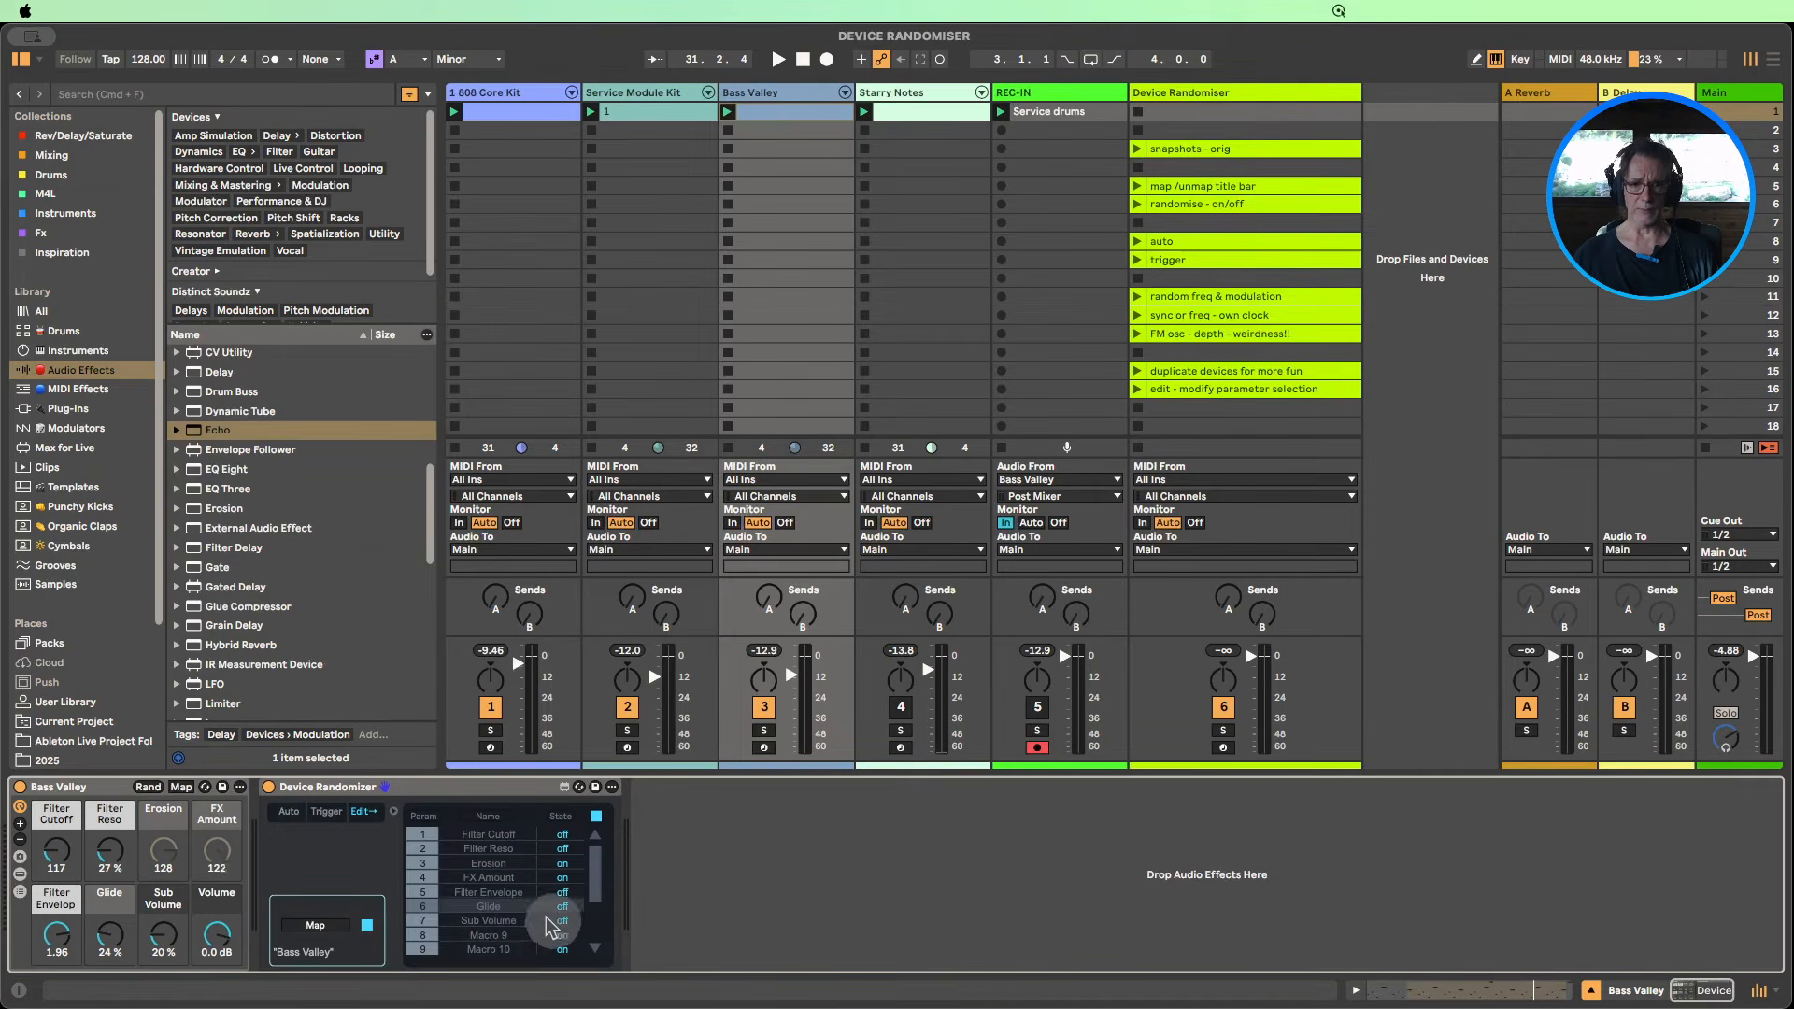
pyautogui.scroll(-3, 546, 917)
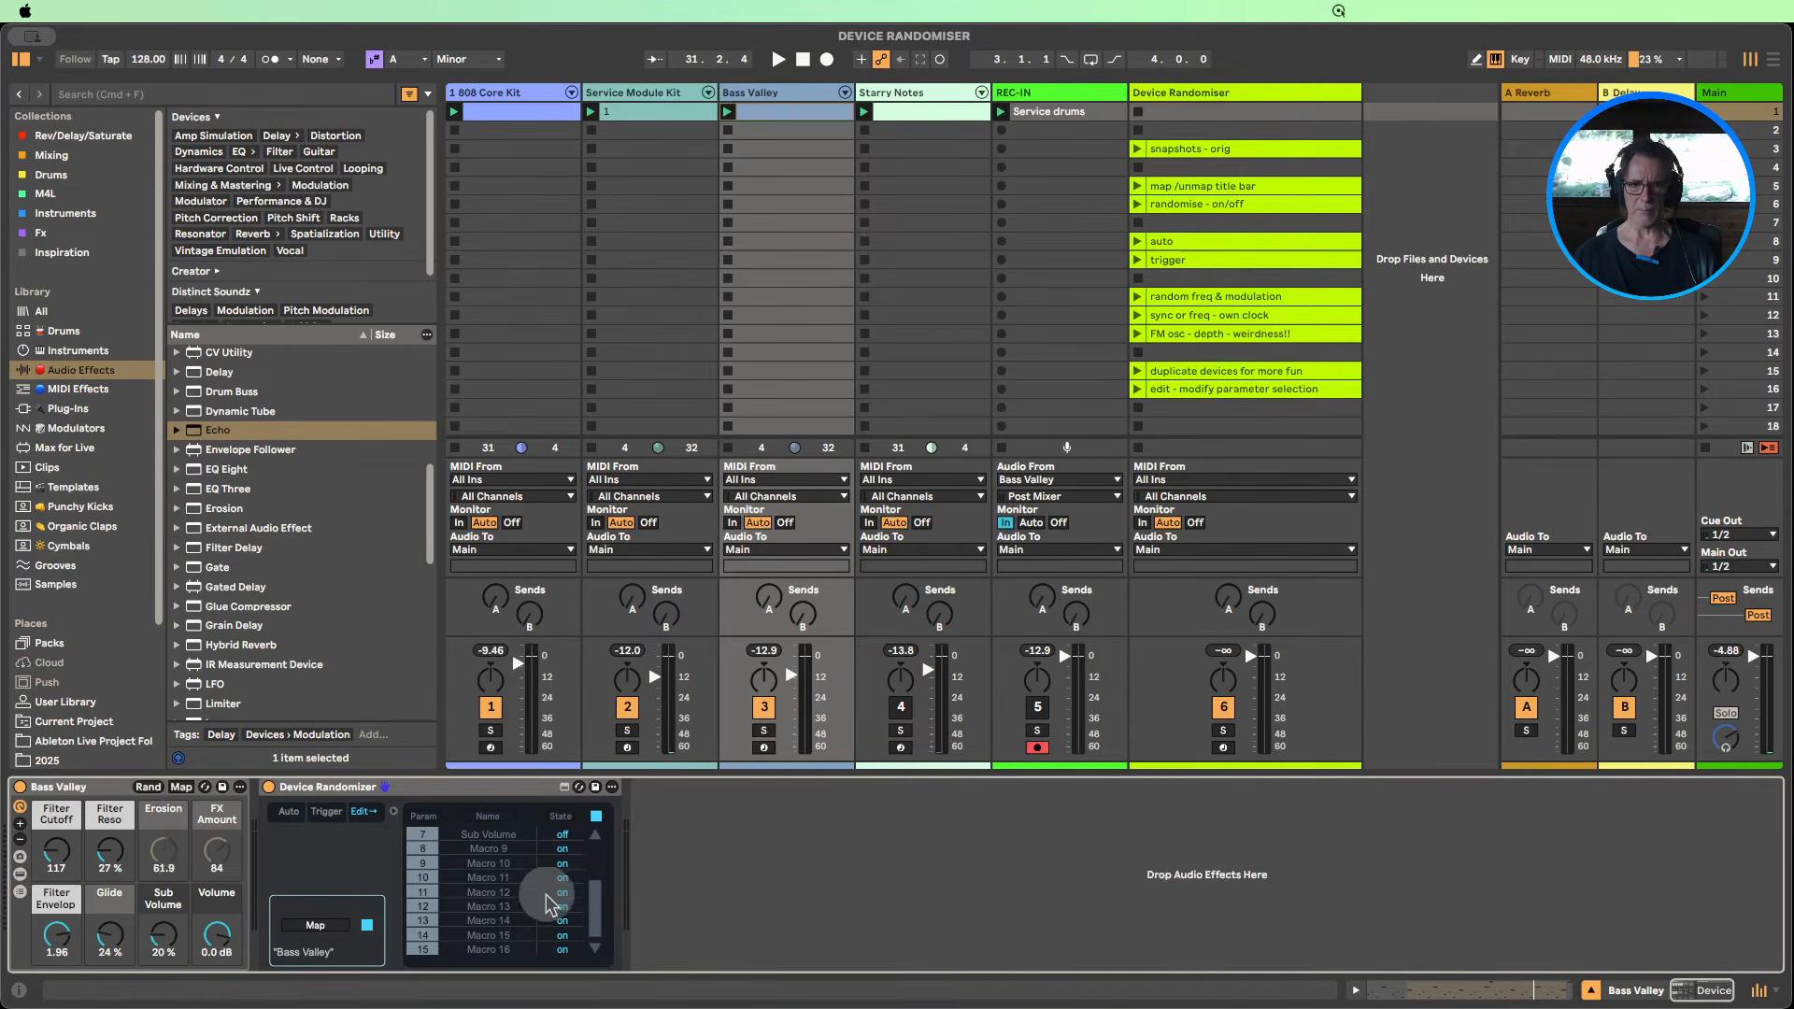
pyautogui.scroll(3, 481, 939)
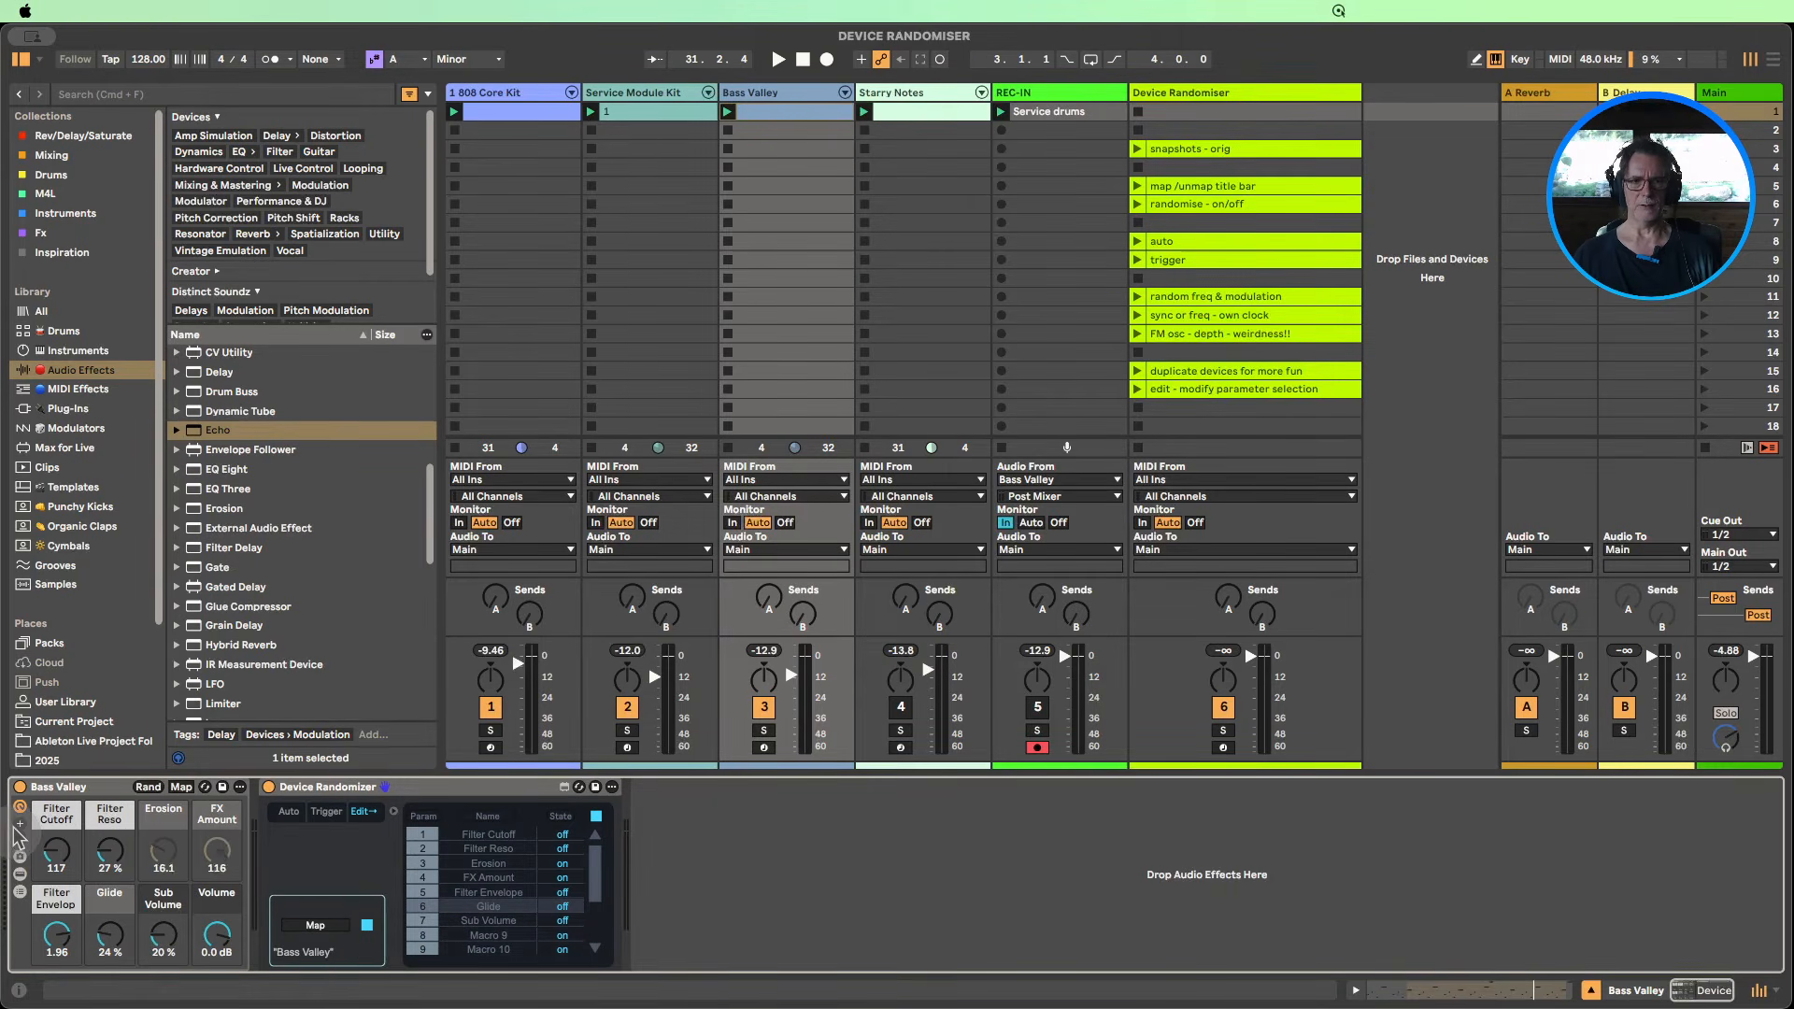
# Step: Show Bass Valley's macro variations, and hide the rack's macro controls and the variations
pyautogui.click(20, 855)
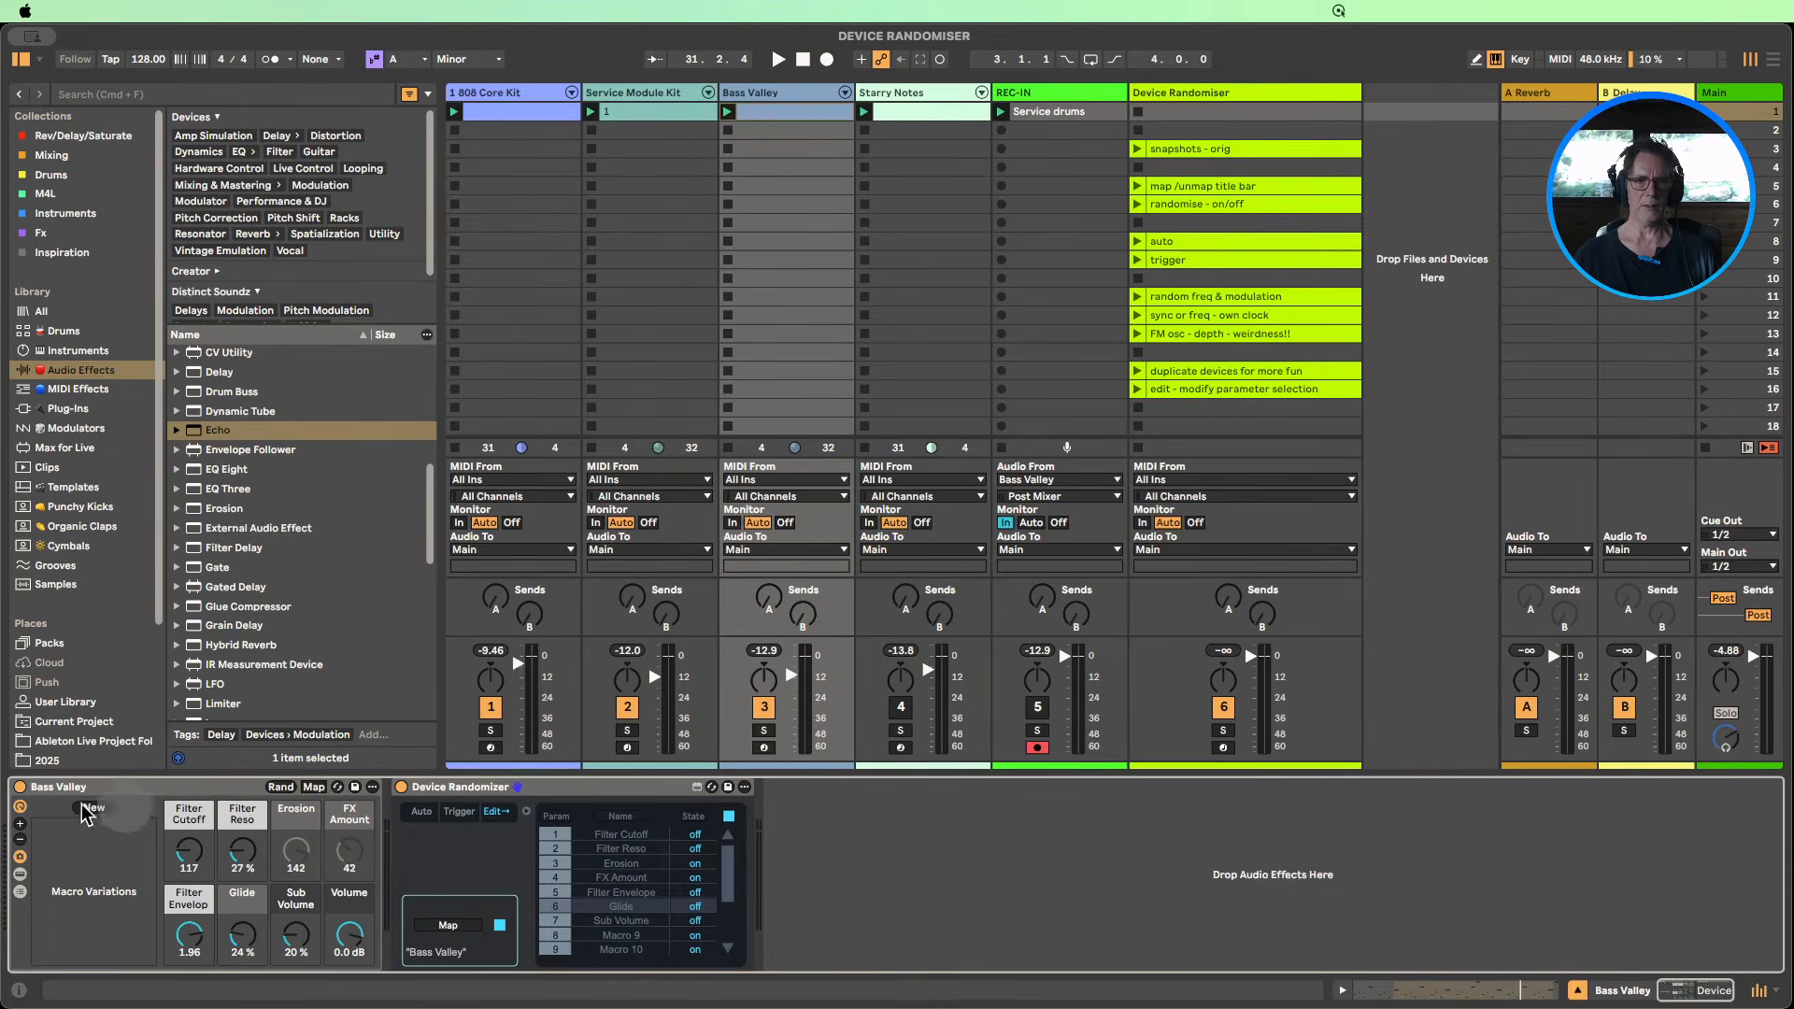
pyautogui.click(20, 807)
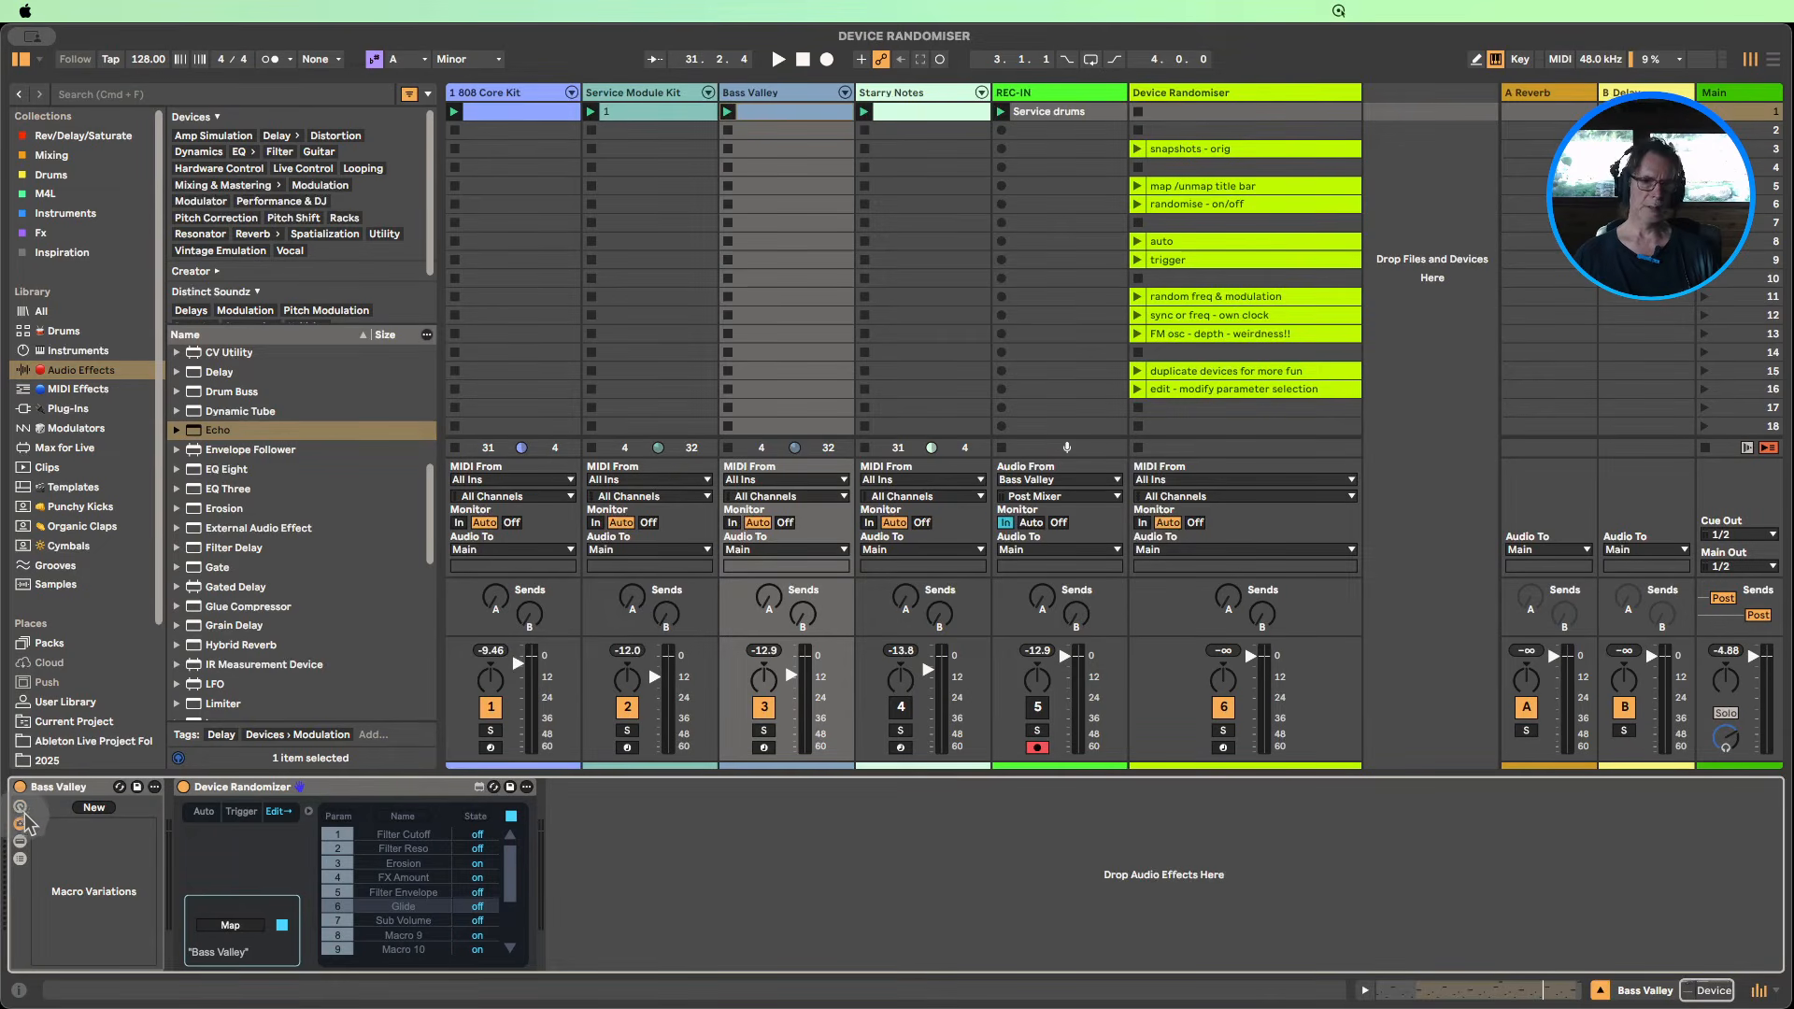
pyautogui.click(20, 823)
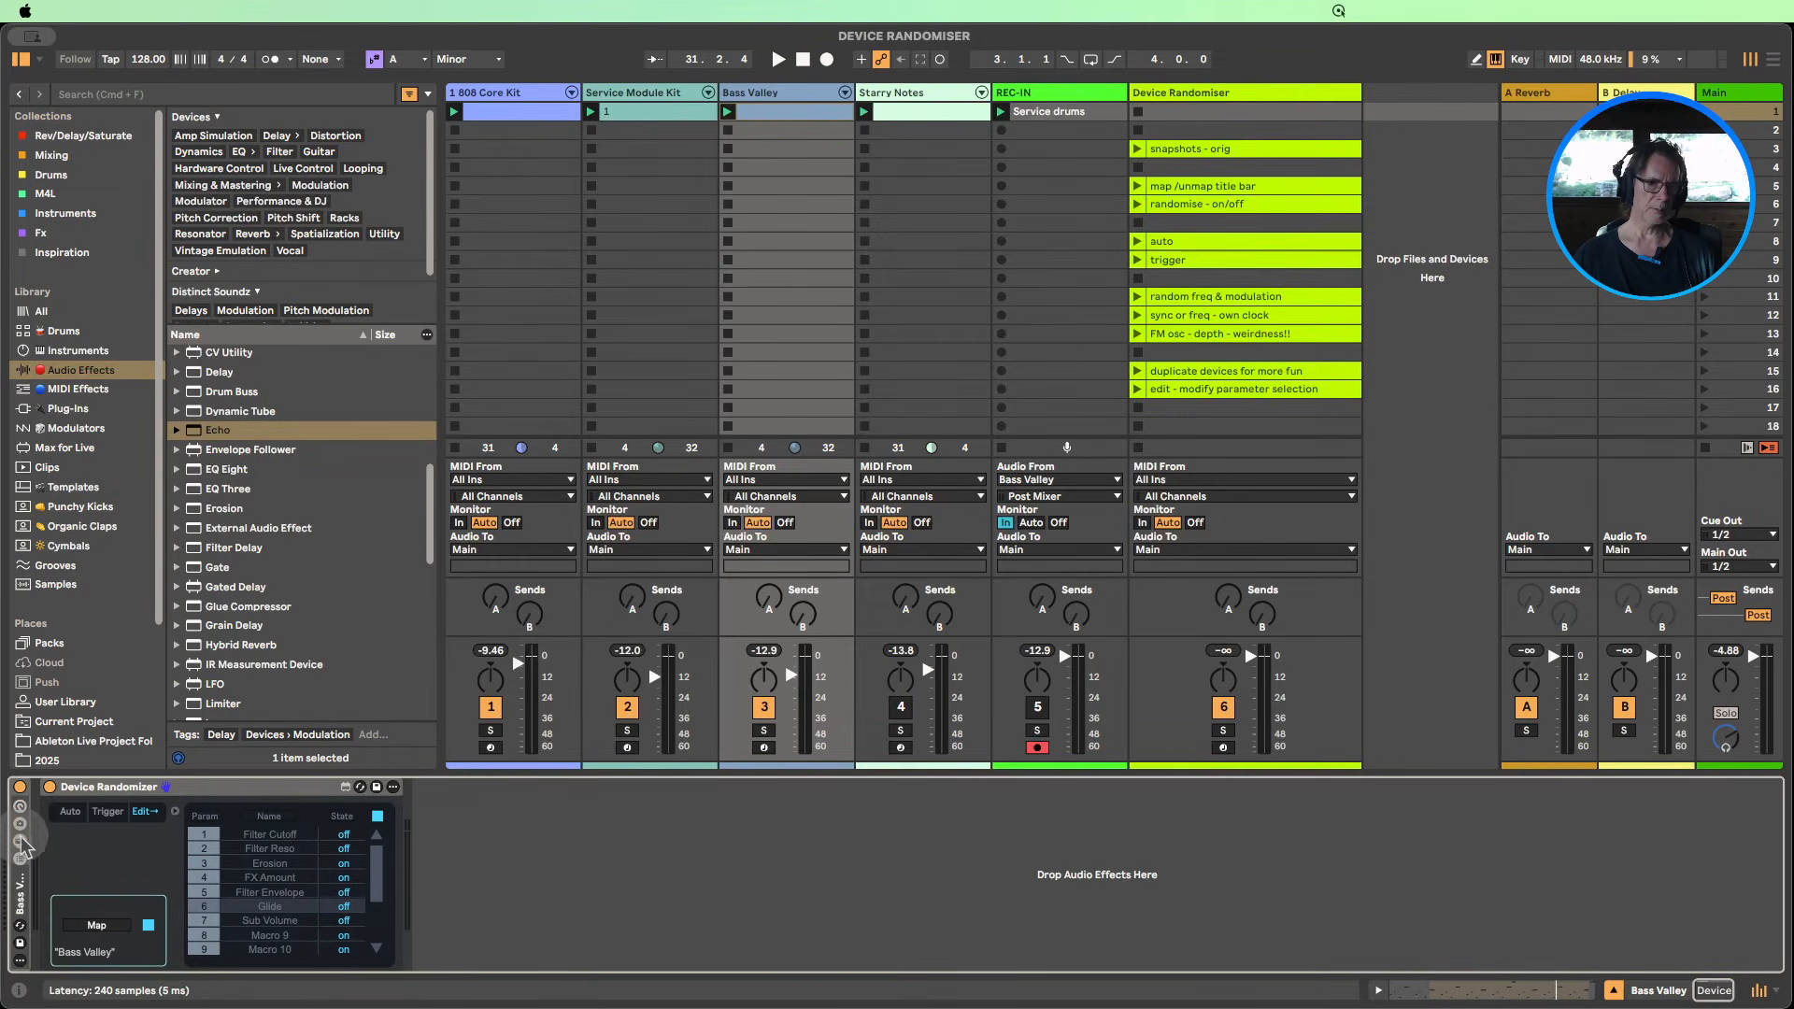
# Step: Show the macro controls of the Bass Valley rack again
pyautogui.click(19, 842)
pyautogui.click(19, 842)
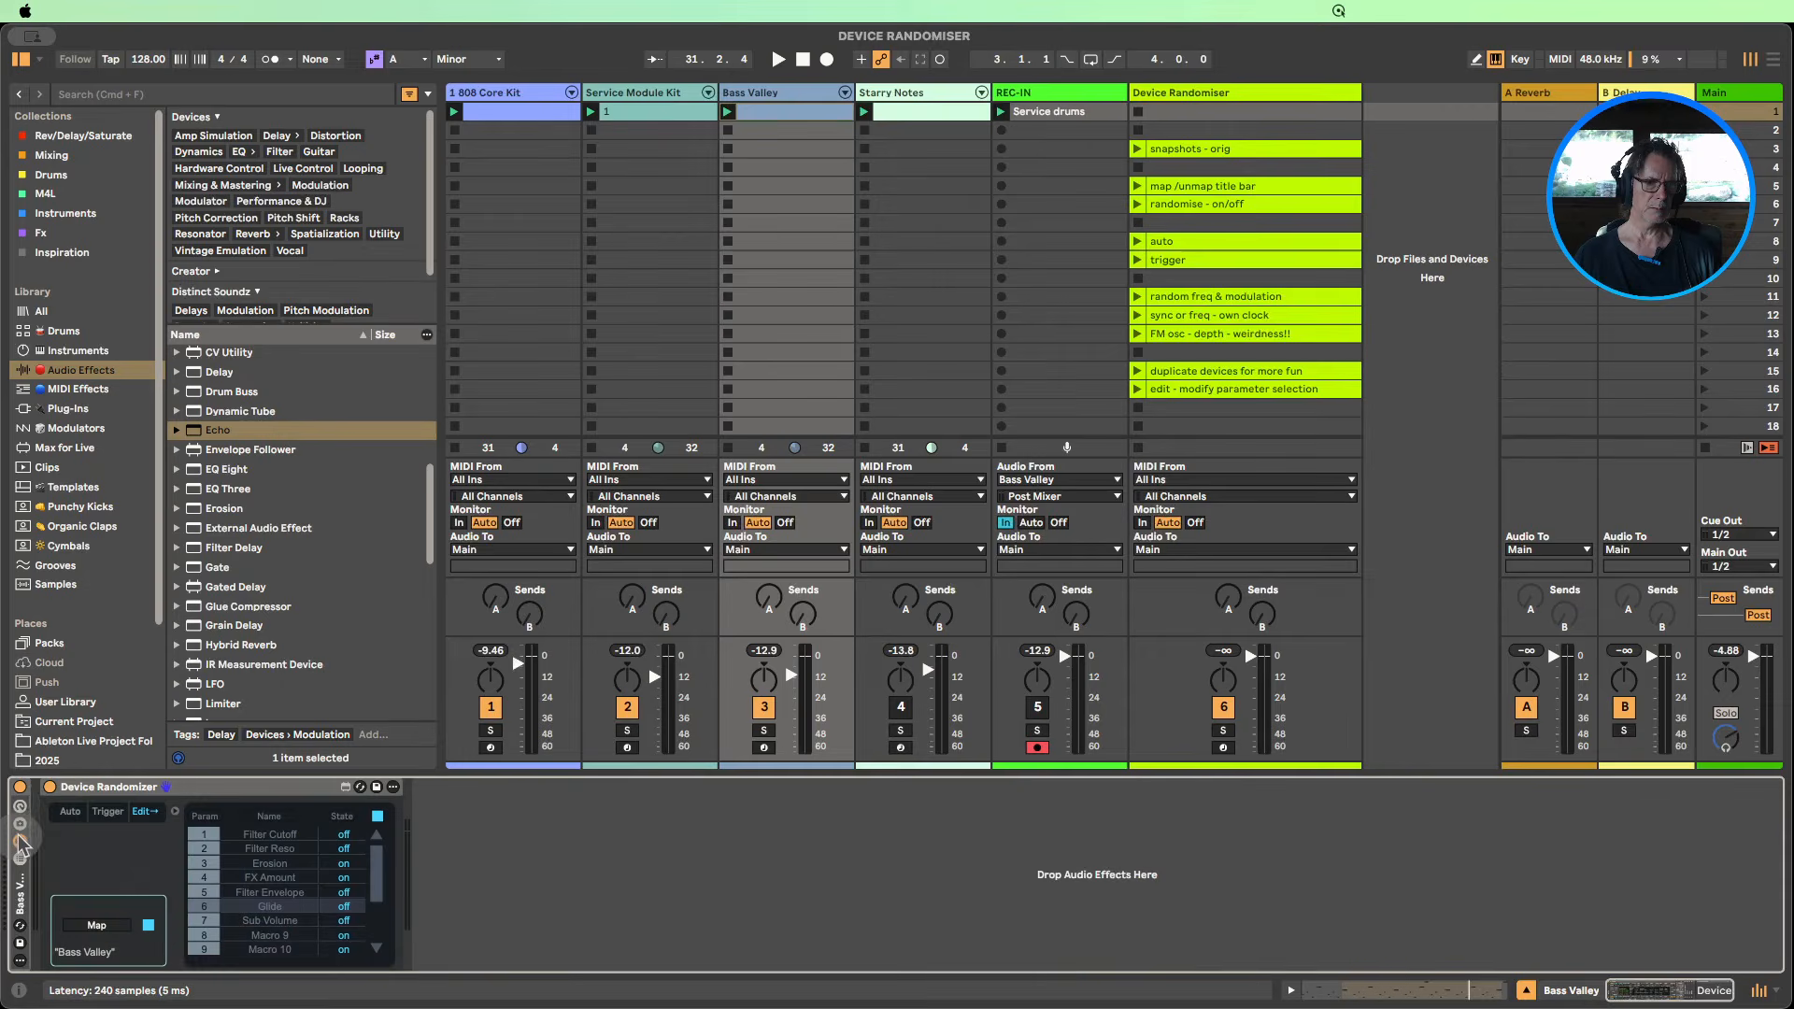
pyautogui.click(20, 805)
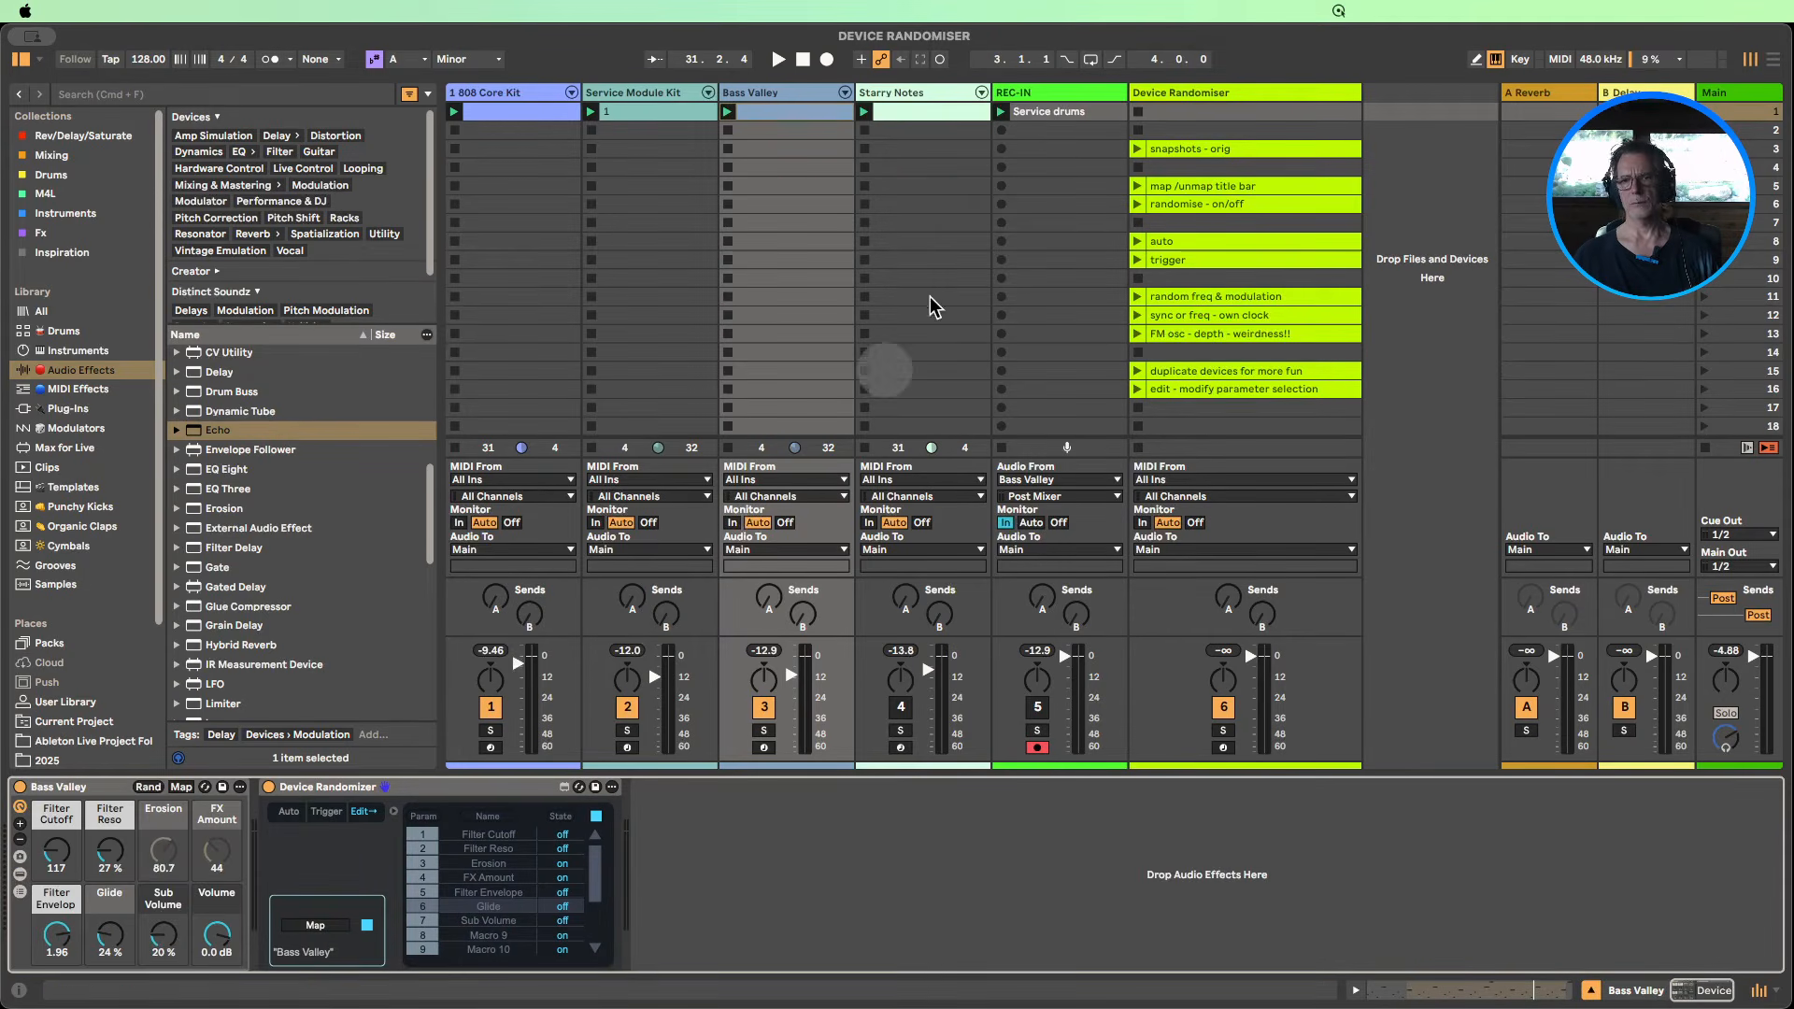
# Step: Activate the Starry Notes track, play scene 1 while showing that track's devices, and stop playback
pyautogui.click(900, 708)
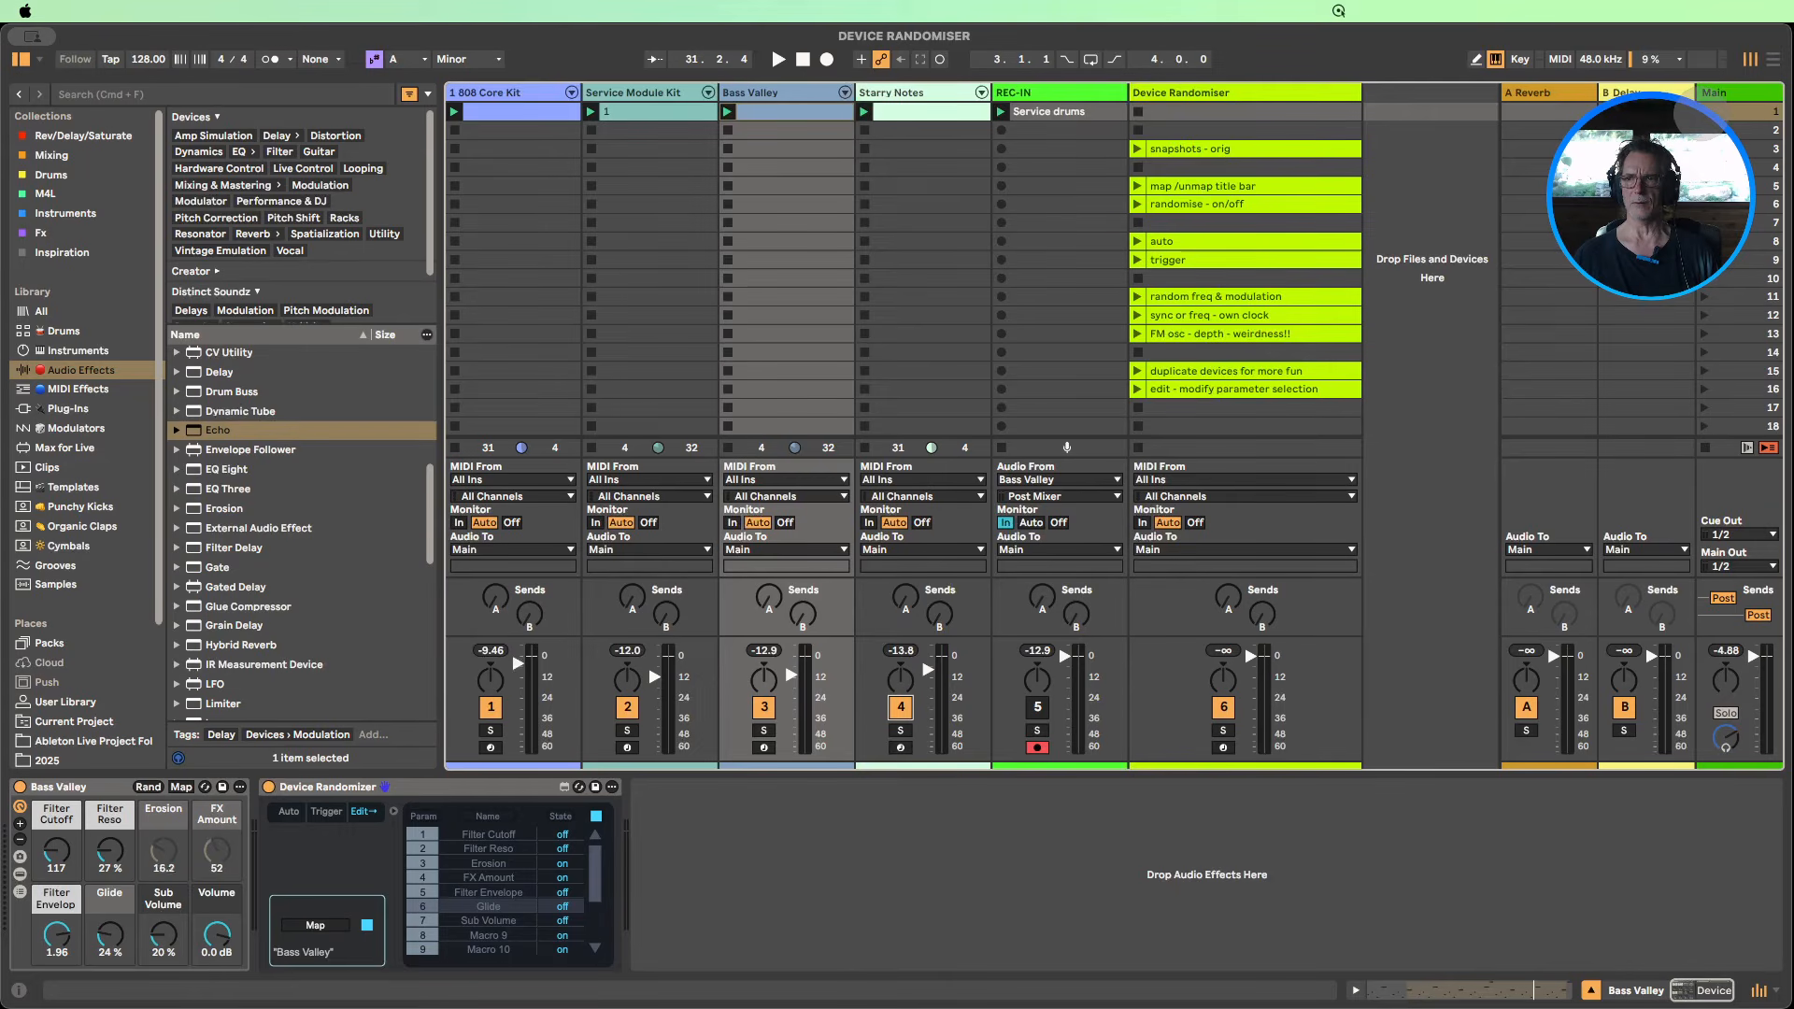
pyautogui.click(1712, 110)
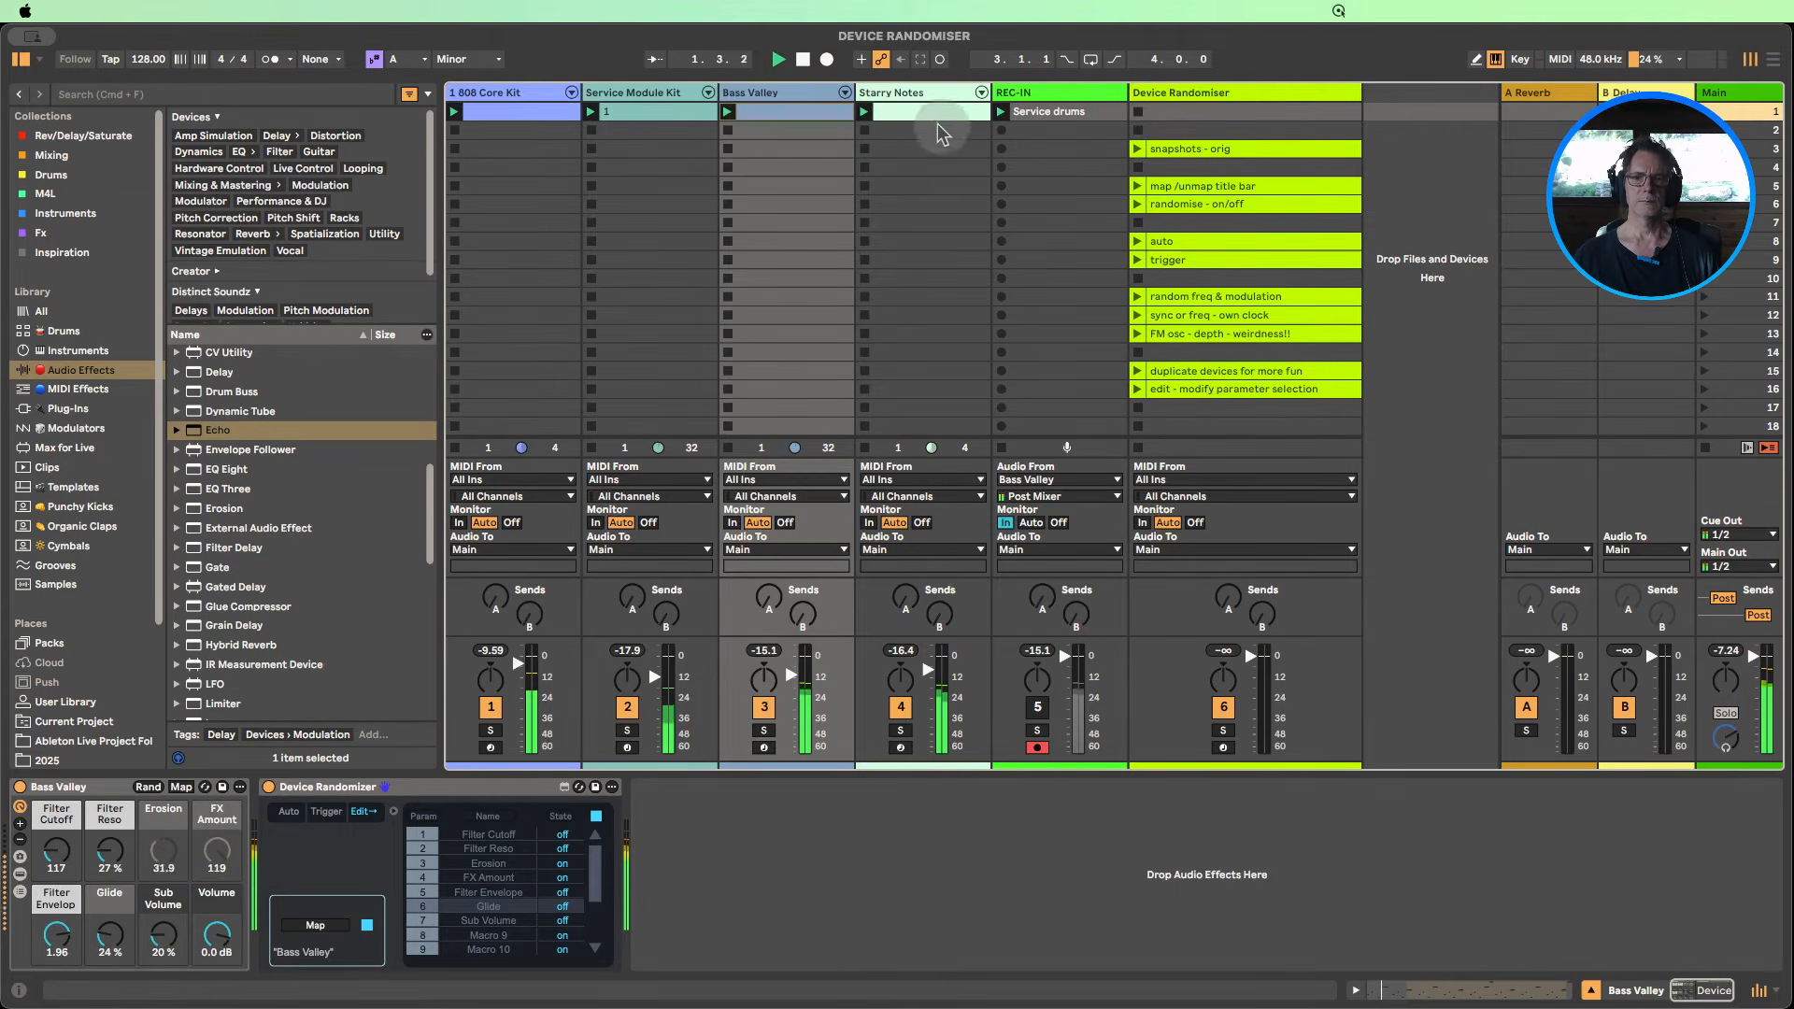
pyautogui.click(907, 97)
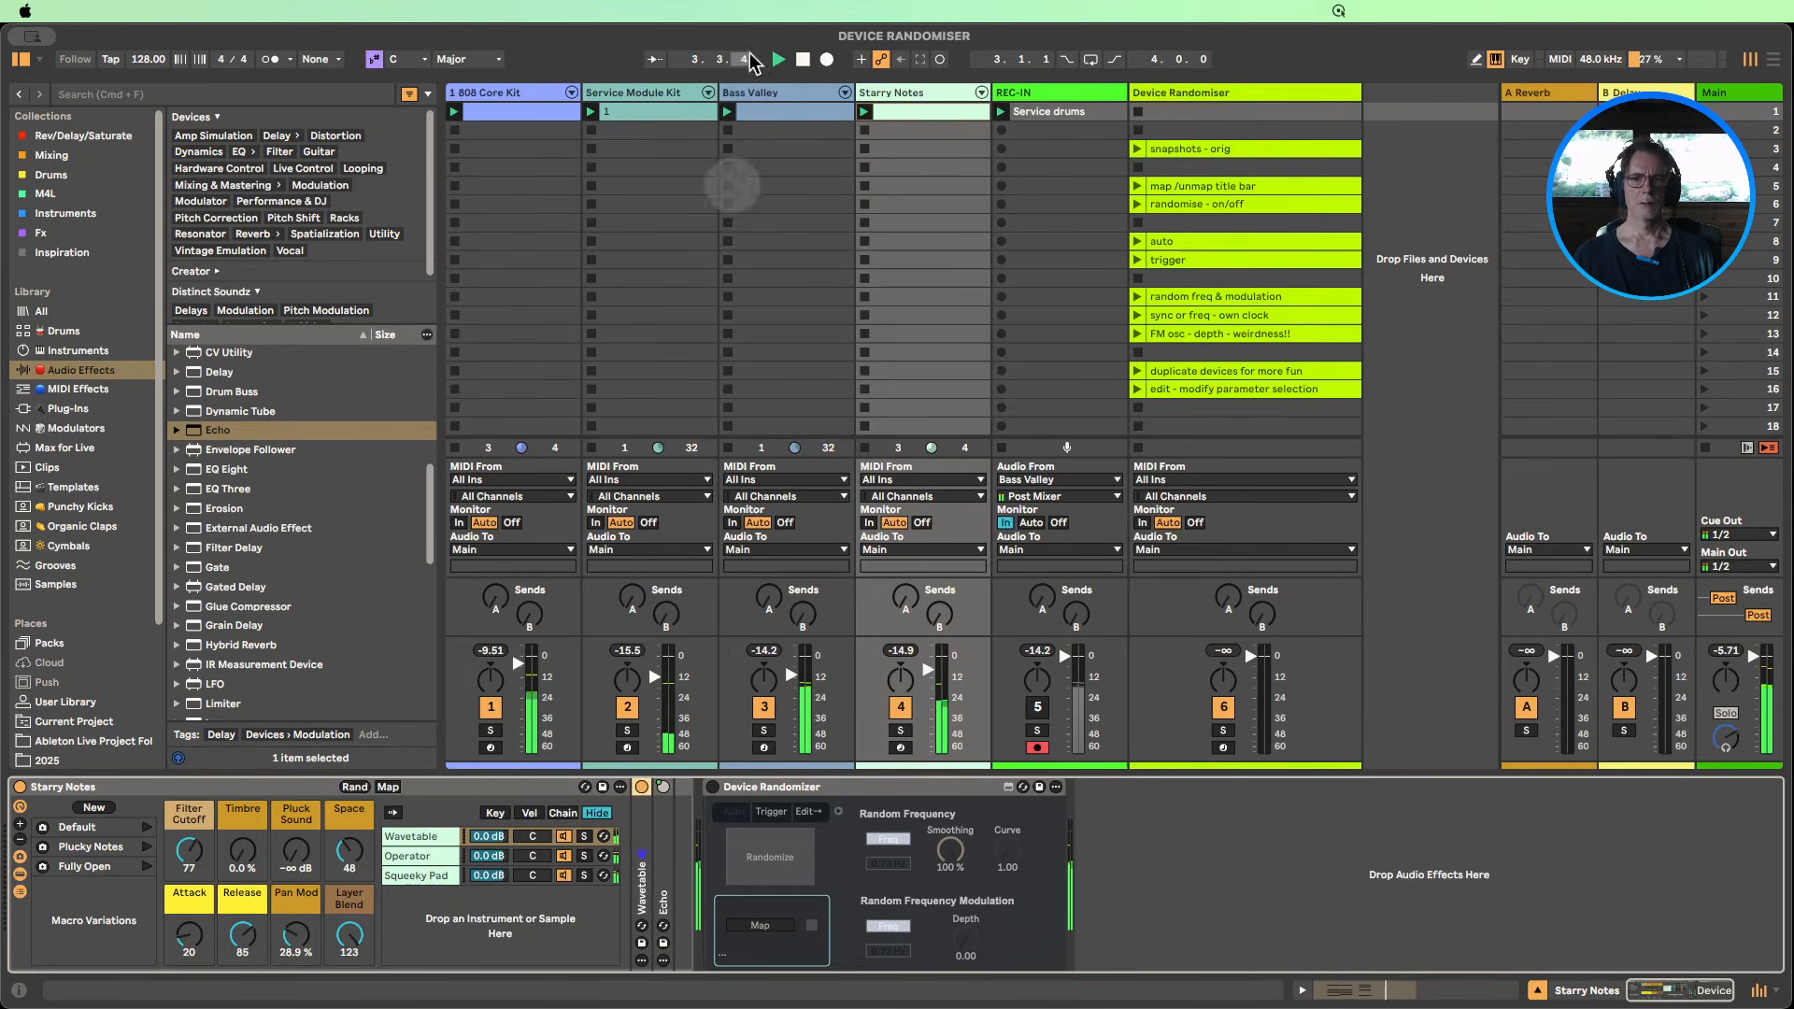
pyautogui.click(803, 61)
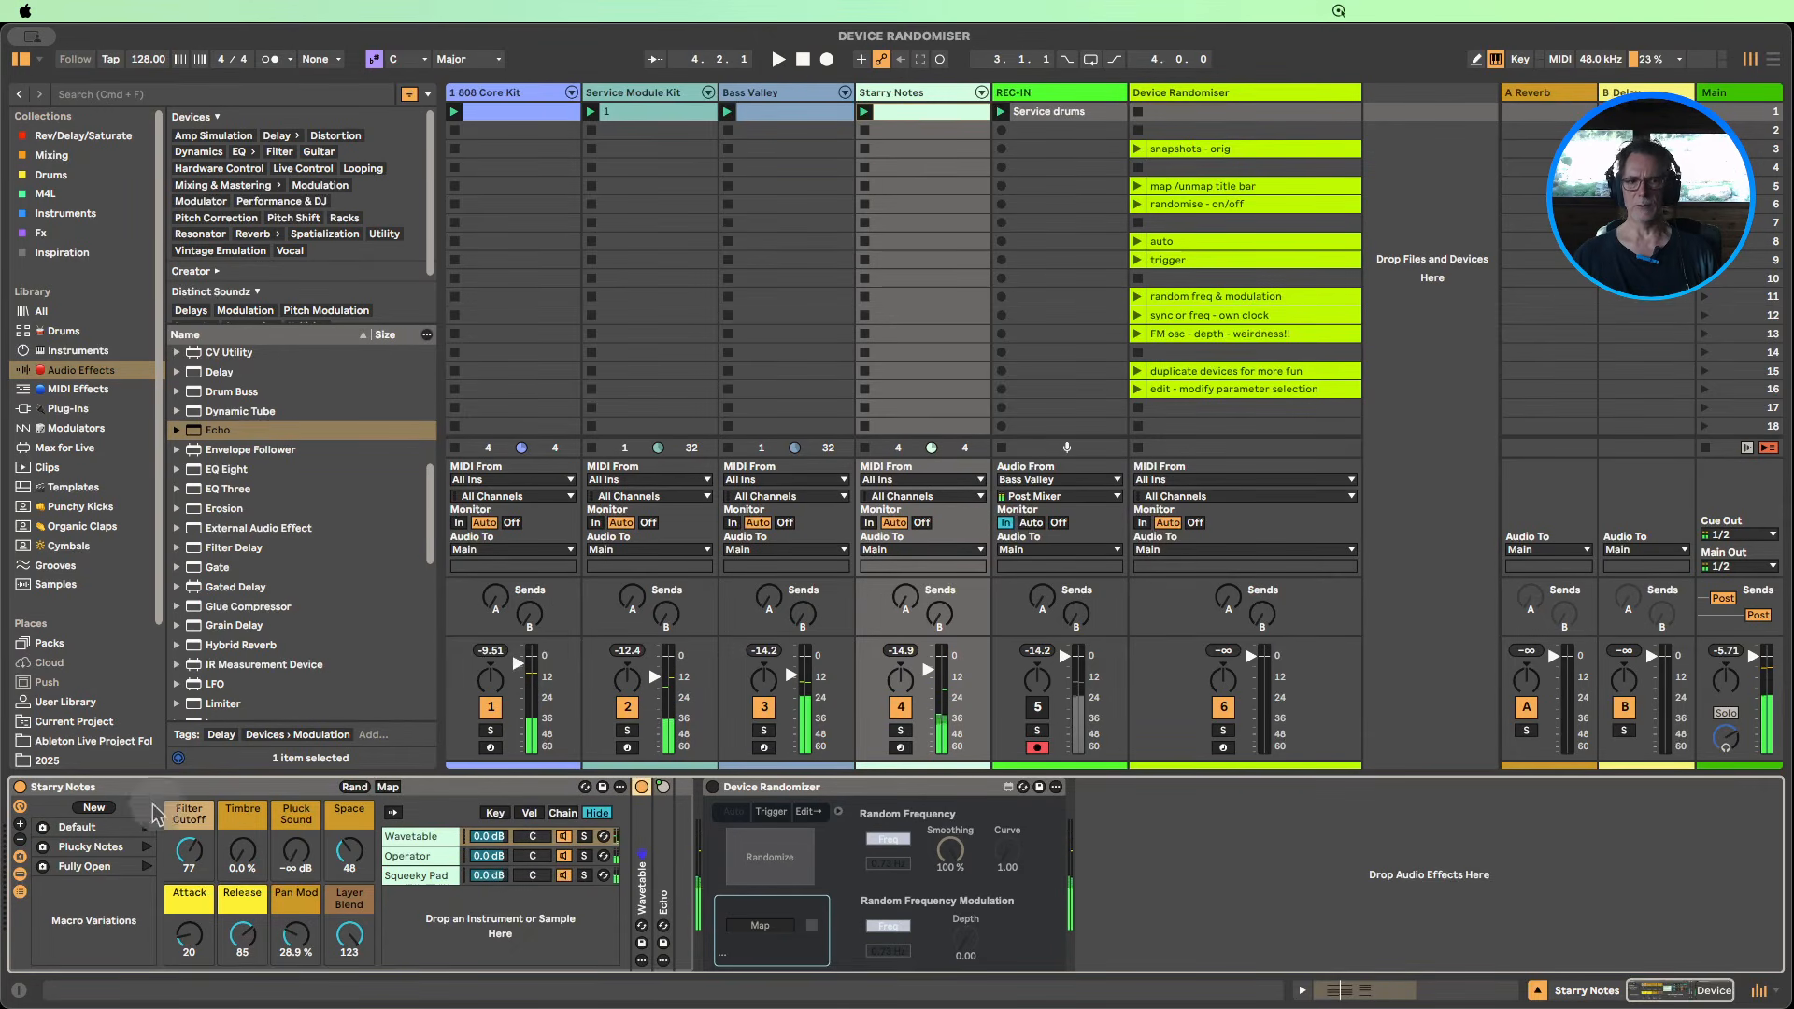
# Step: Recall the Default, Plucky Notes and Fully Open macro variations of the Starry Notes rack in turn
pyautogui.click(80, 829)
pyautogui.click(81, 846)
pyautogui.click(82, 866)
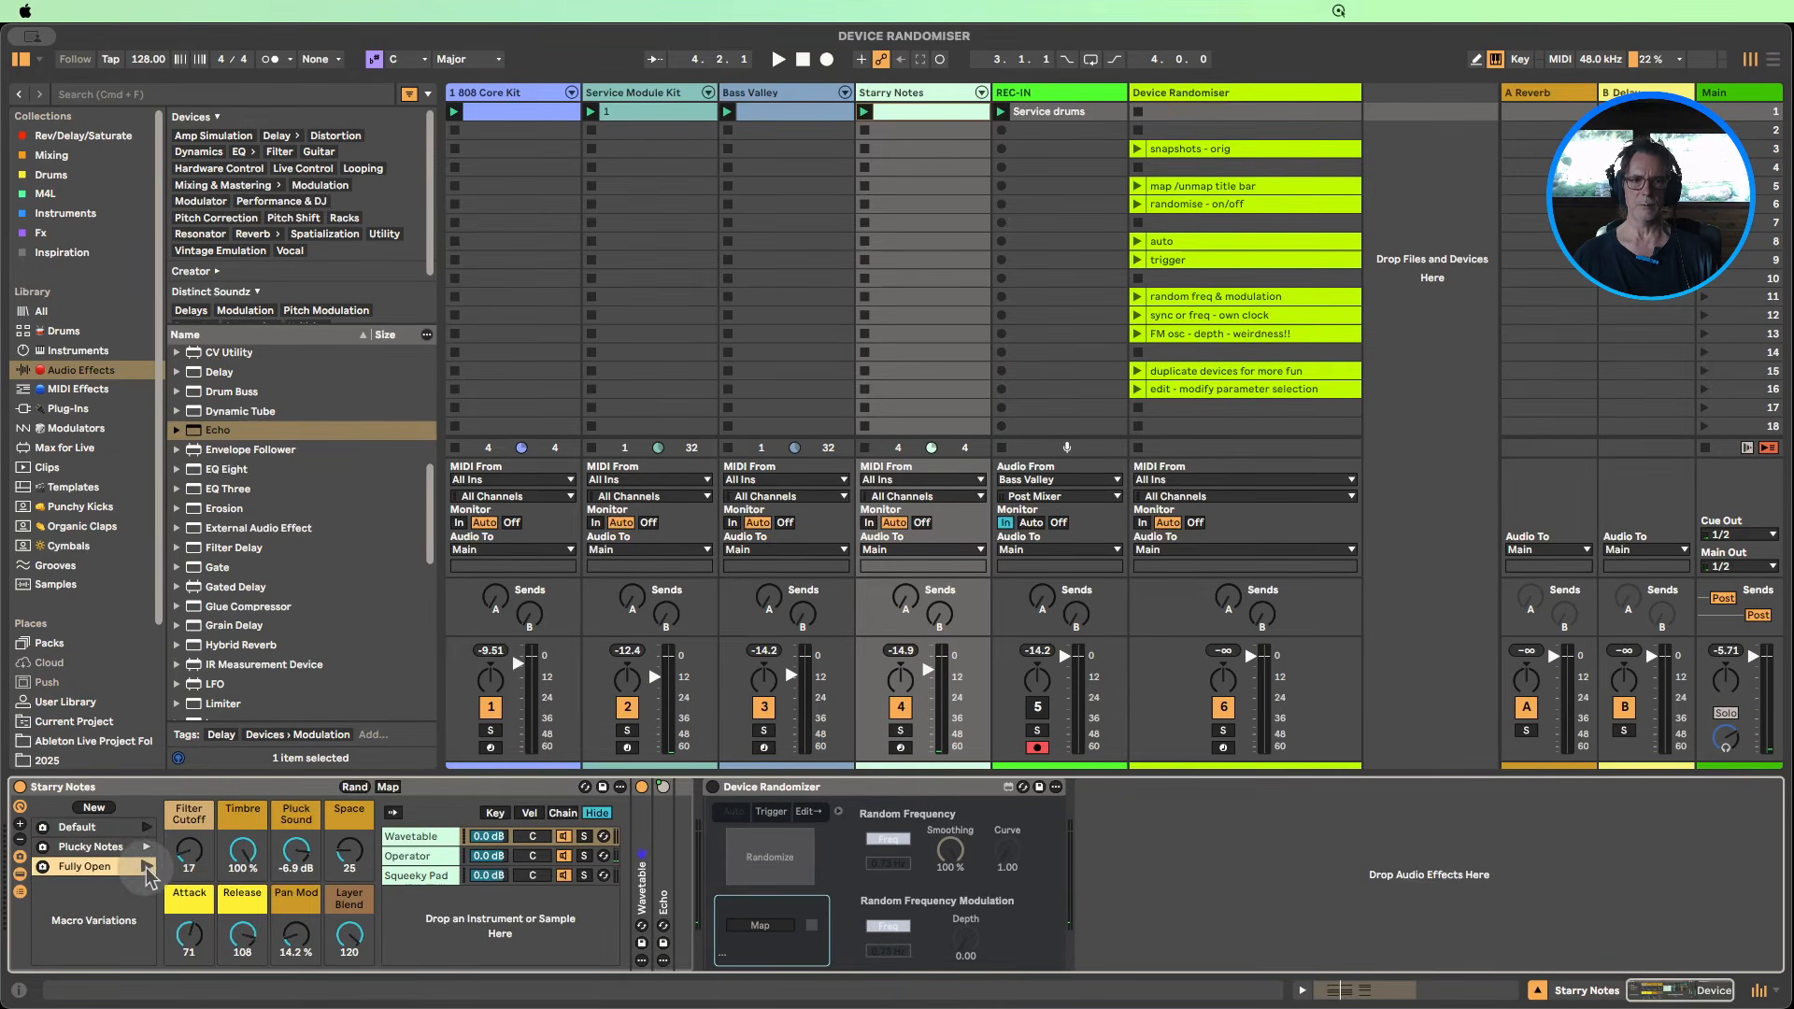
# Step: Enable the Device Randomizer on the Starry Notes track with Randomize on and map it to the Starry Notes rack
pyautogui.click(714, 788)
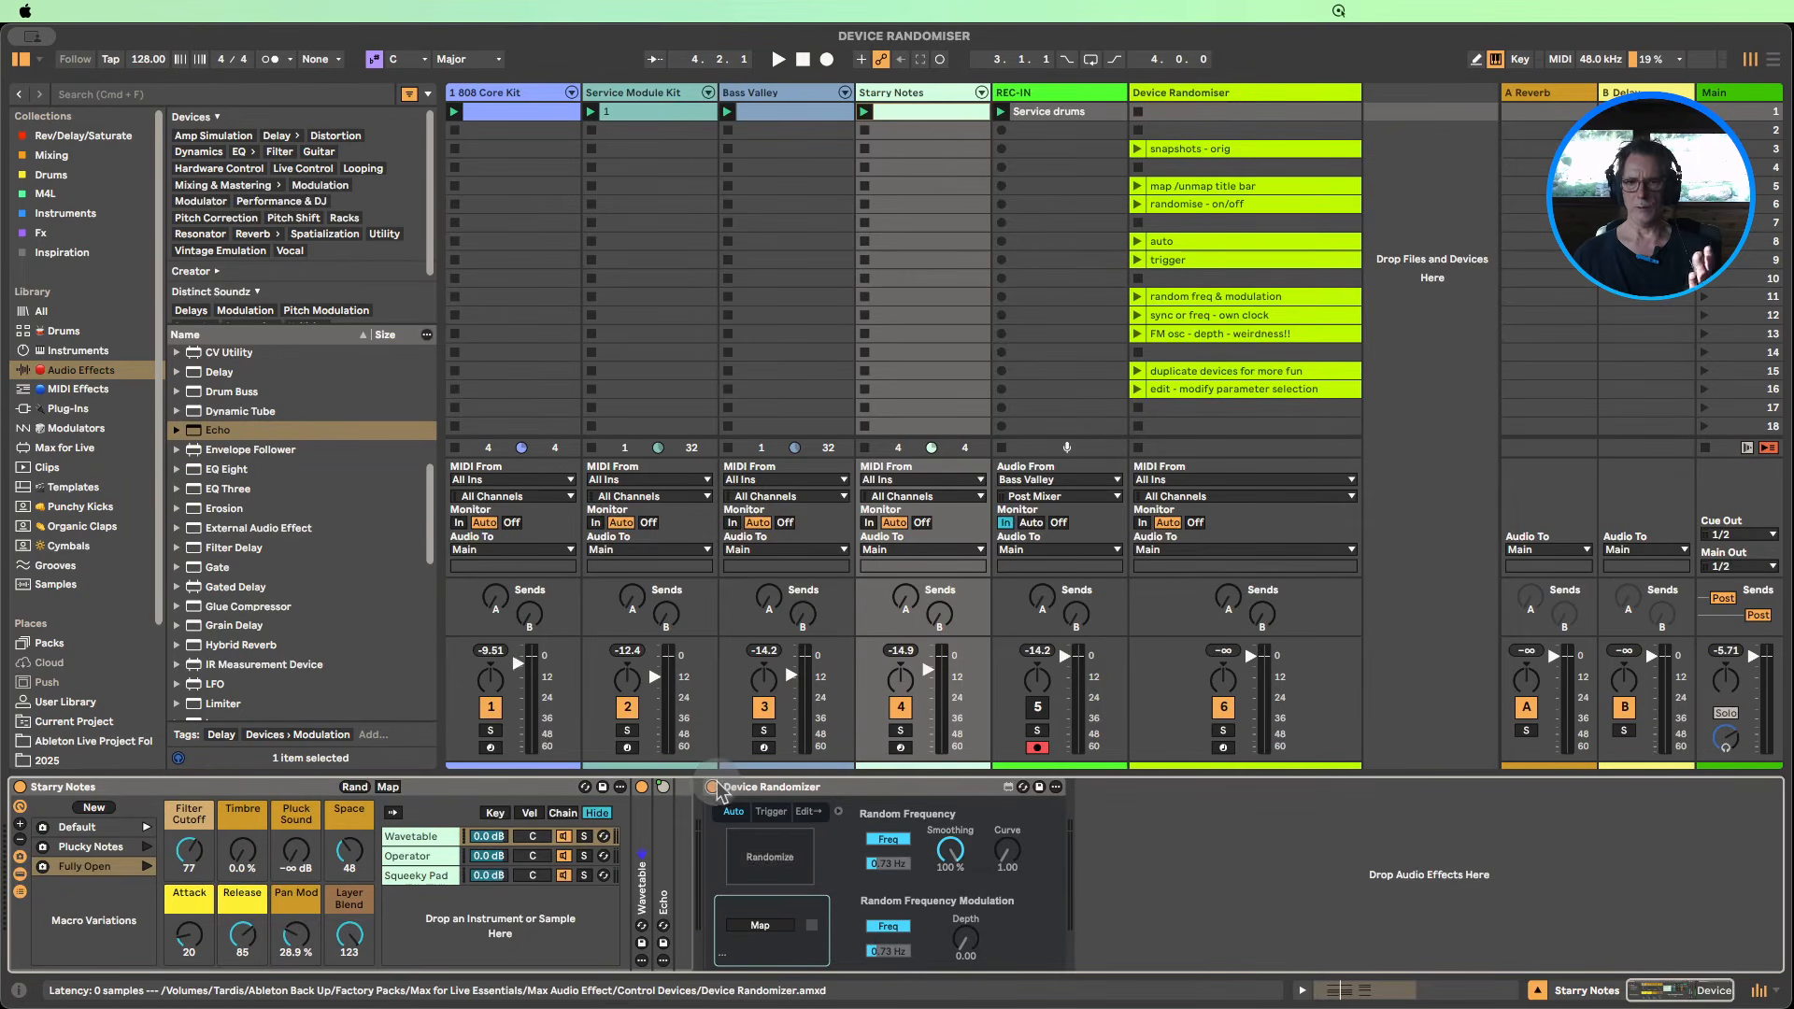
pyautogui.click(770, 858)
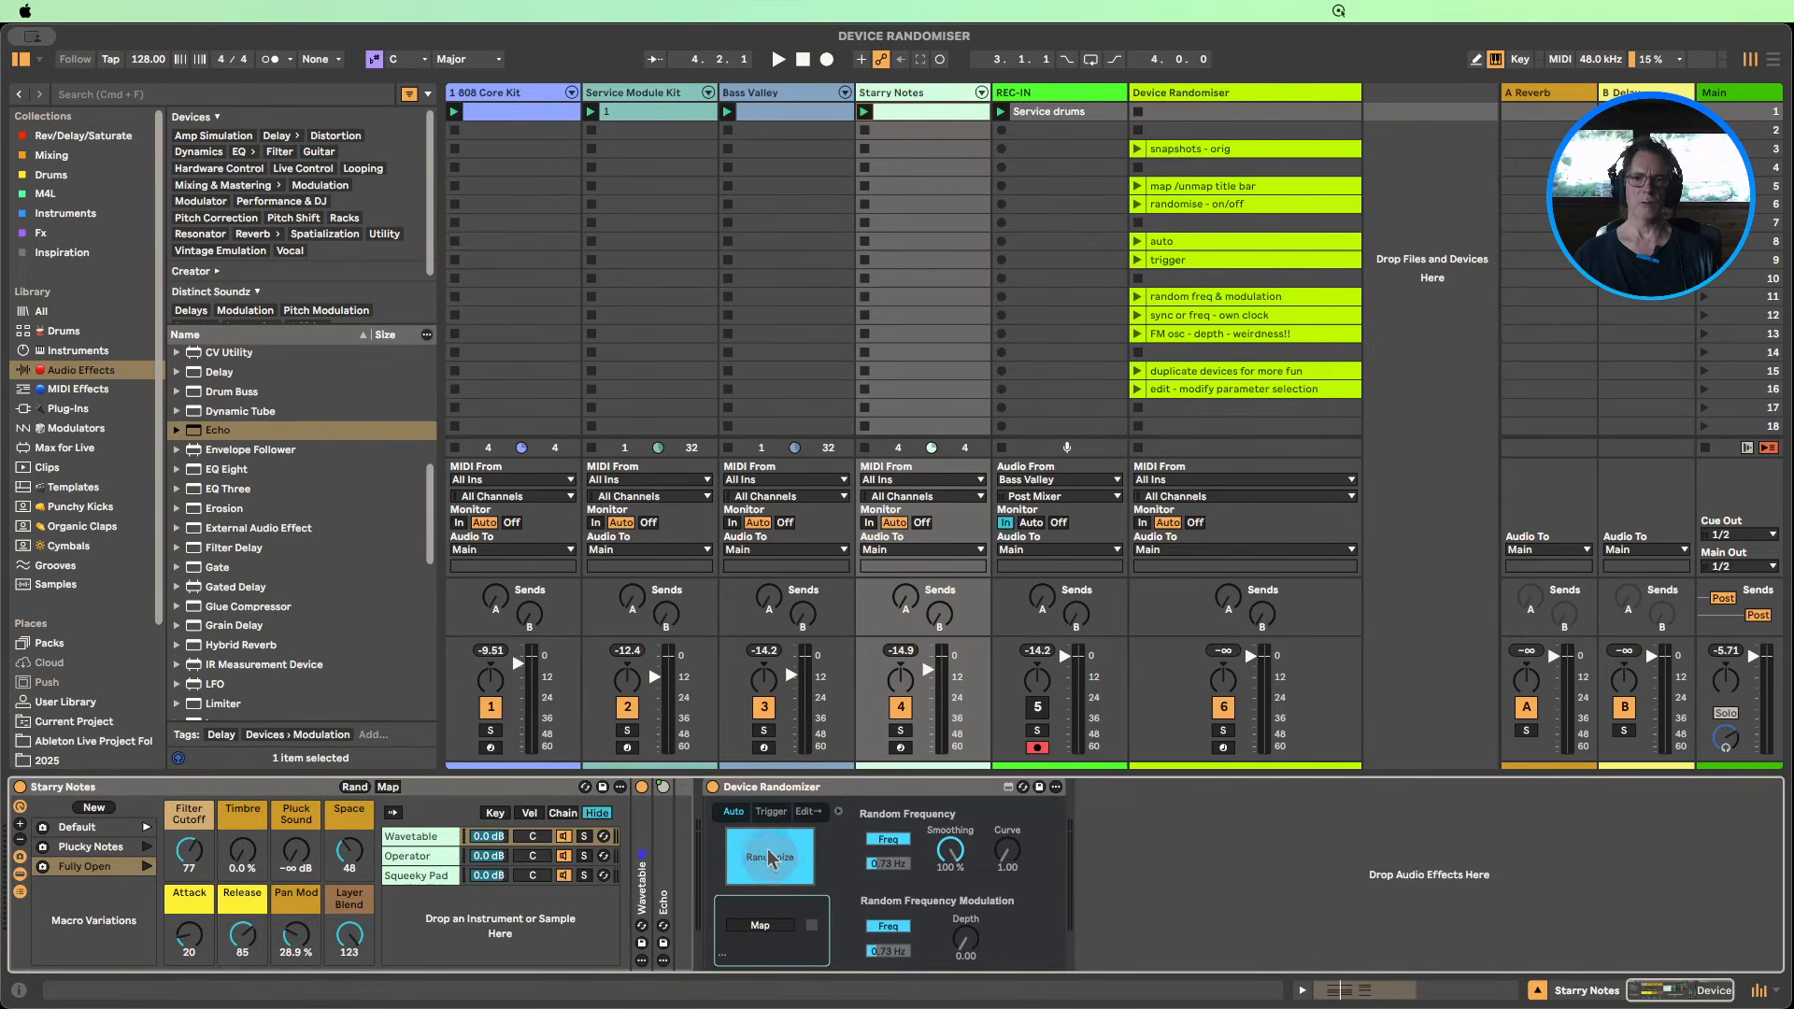
pyautogui.click(760, 925)
pyautogui.click(162, 800)
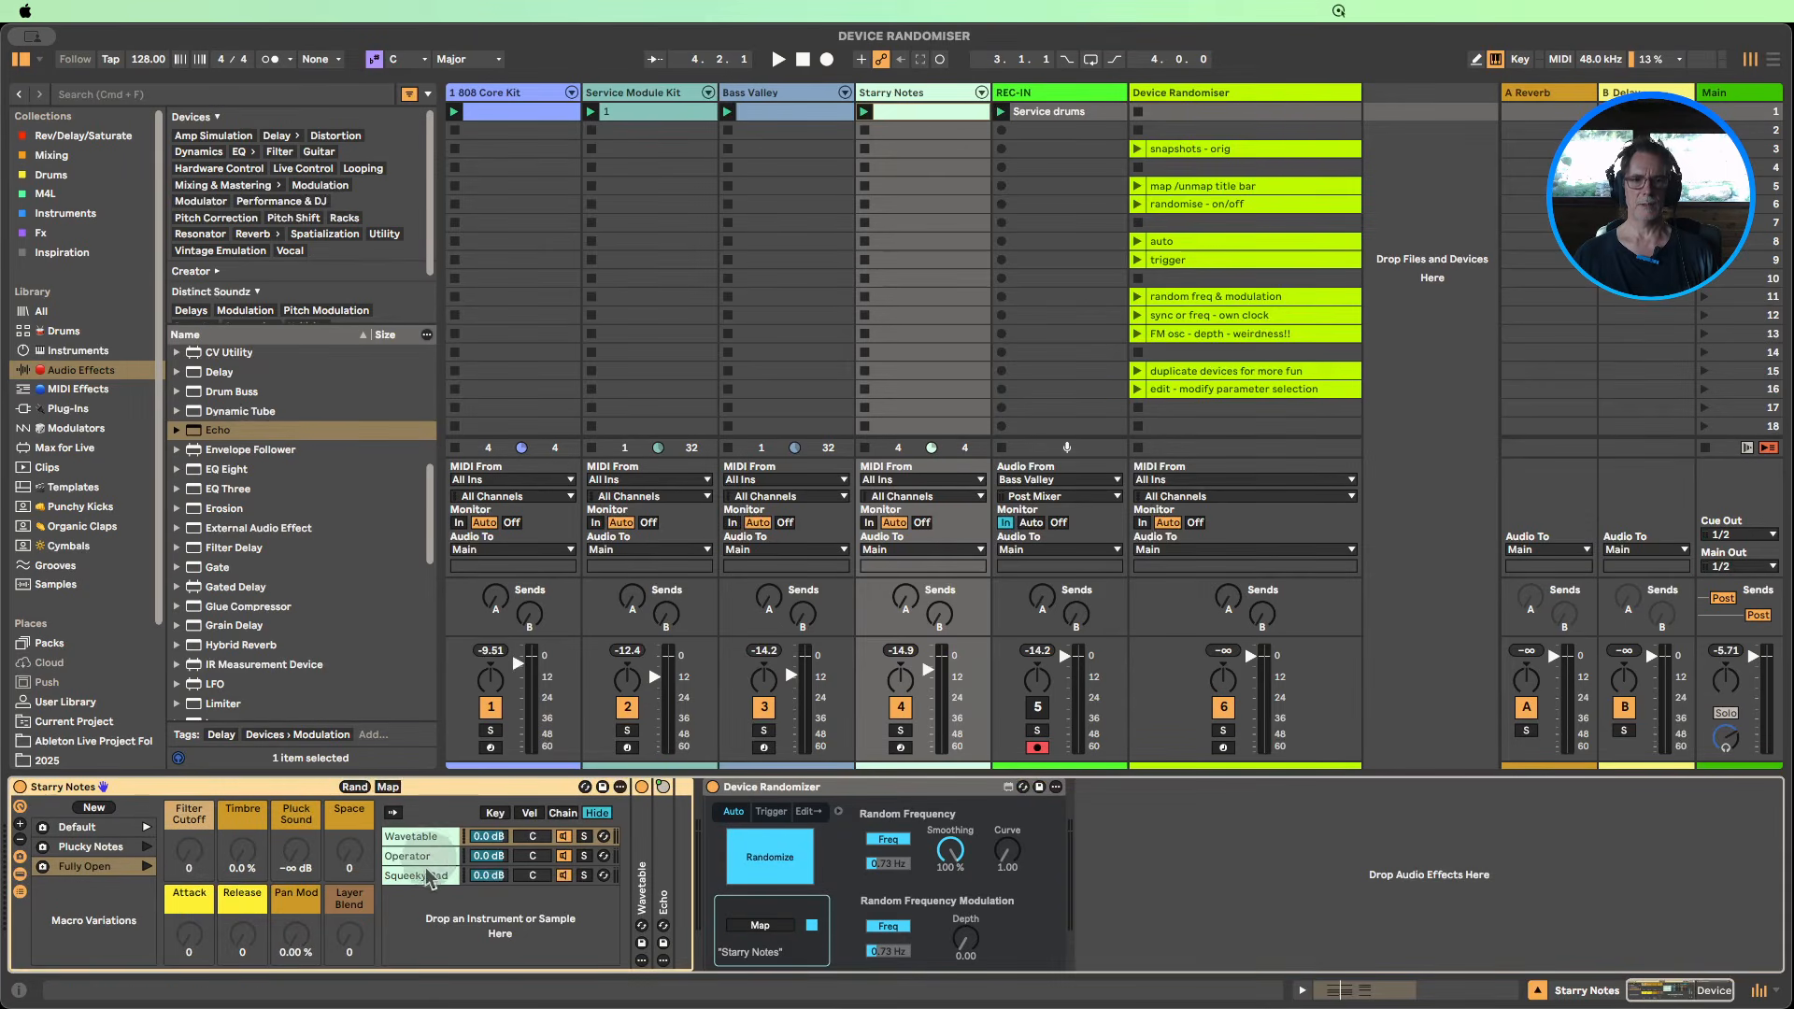
pyautogui.click(759, 925)
pyautogui.click(129, 794)
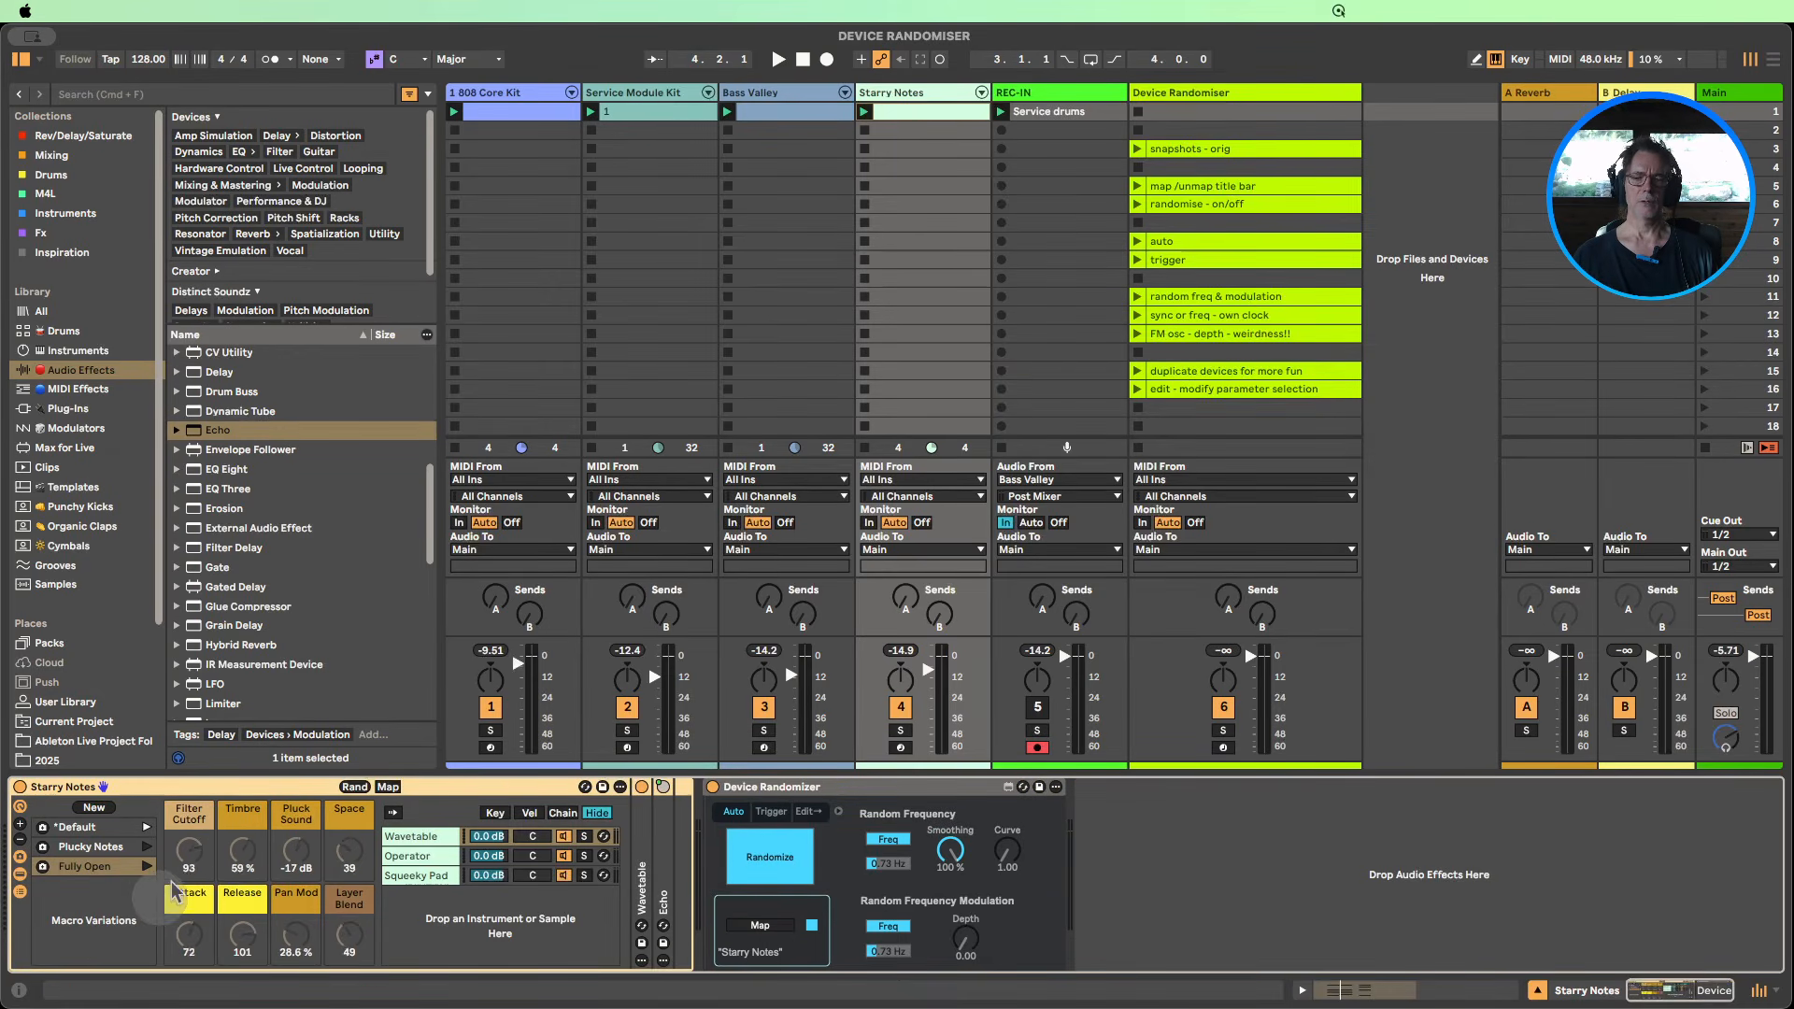
# Step: Start playback, mute the Bass Valley track, and set Starry Notes' random frequency modulation depth to 0.43
pyautogui.click(778, 59)
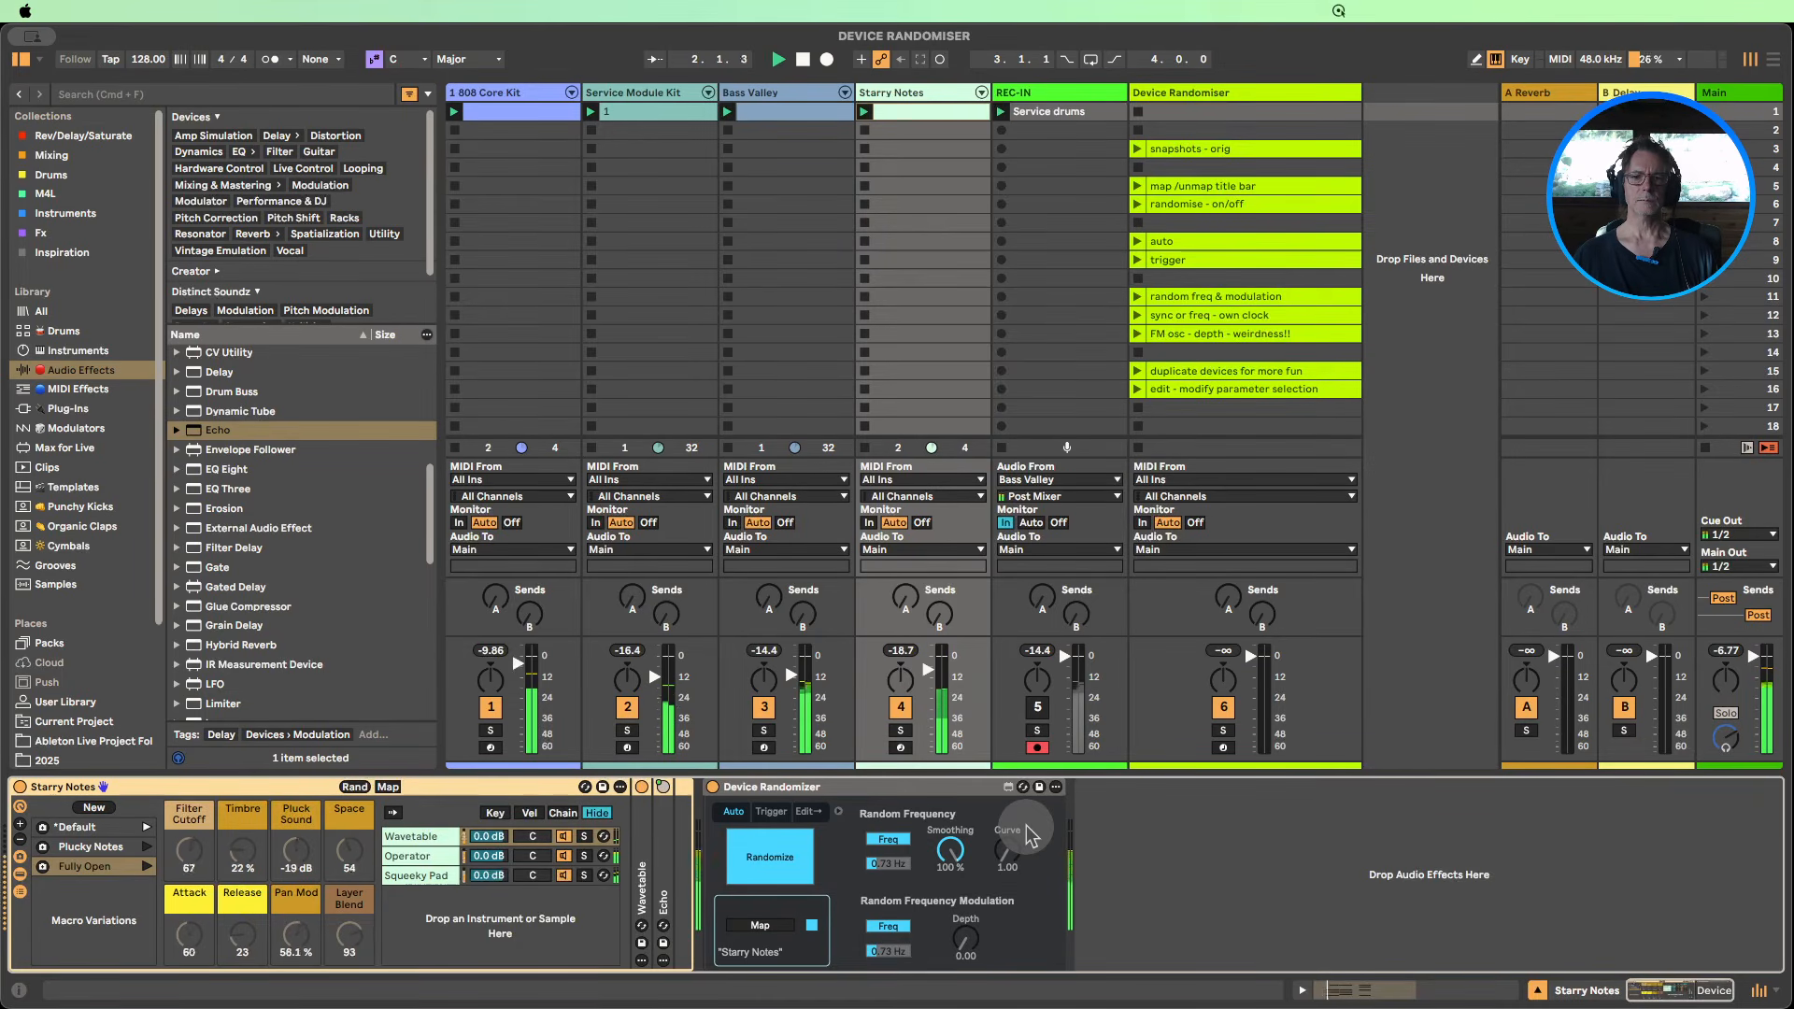
pyautogui.click(764, 707)
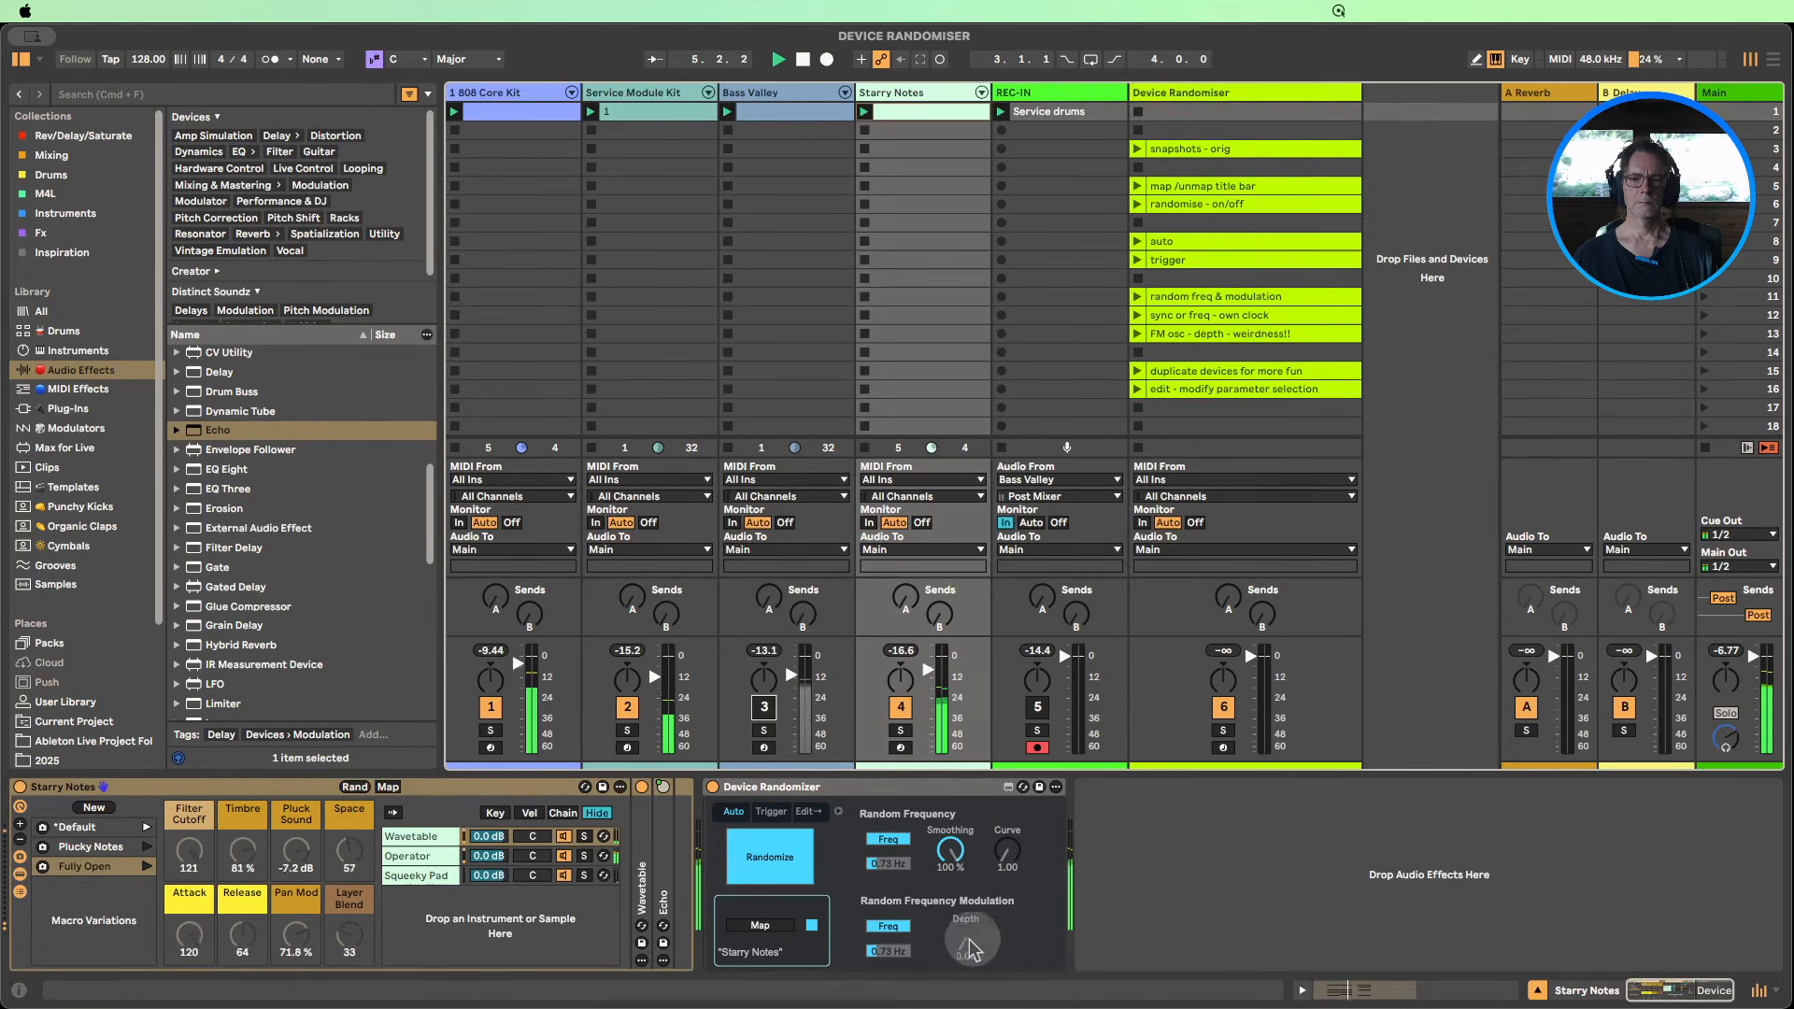
pyautogui.moveTo(965, 939); pyautogui.dragTo(960, 895)
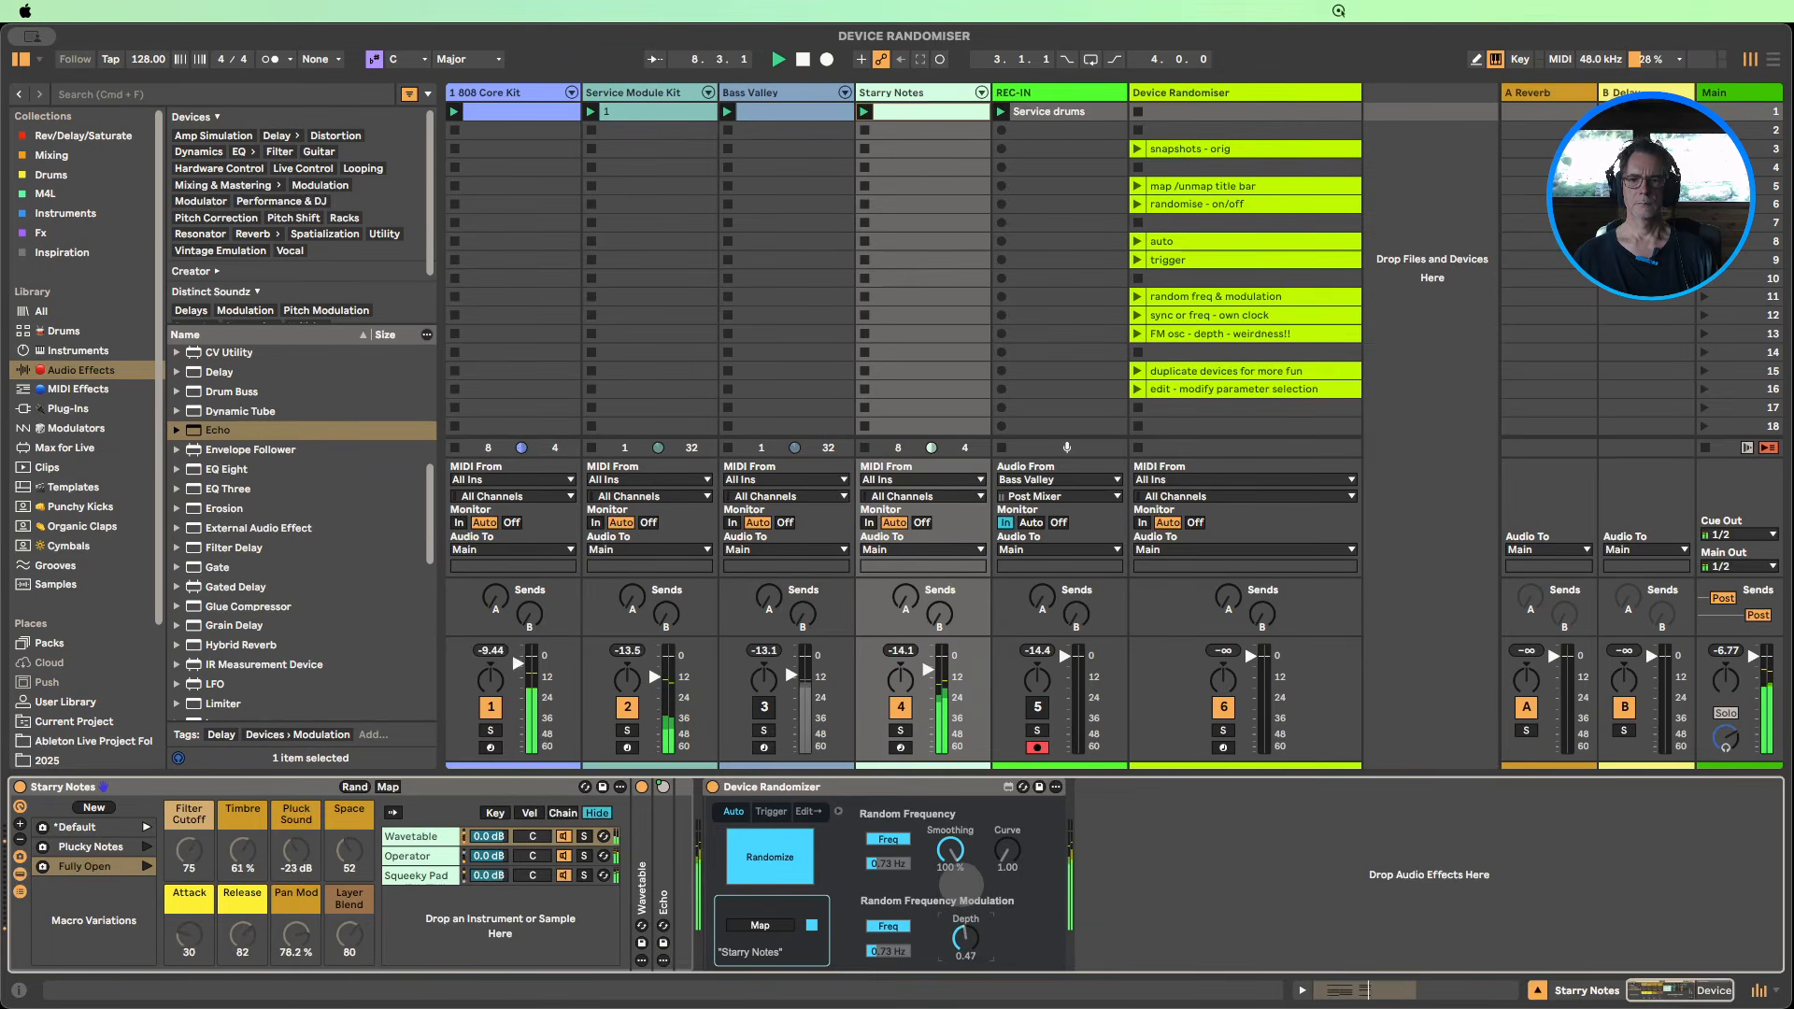
pyautogui.moveTo(961, 885); pyautogui.dragTo(958, 890)
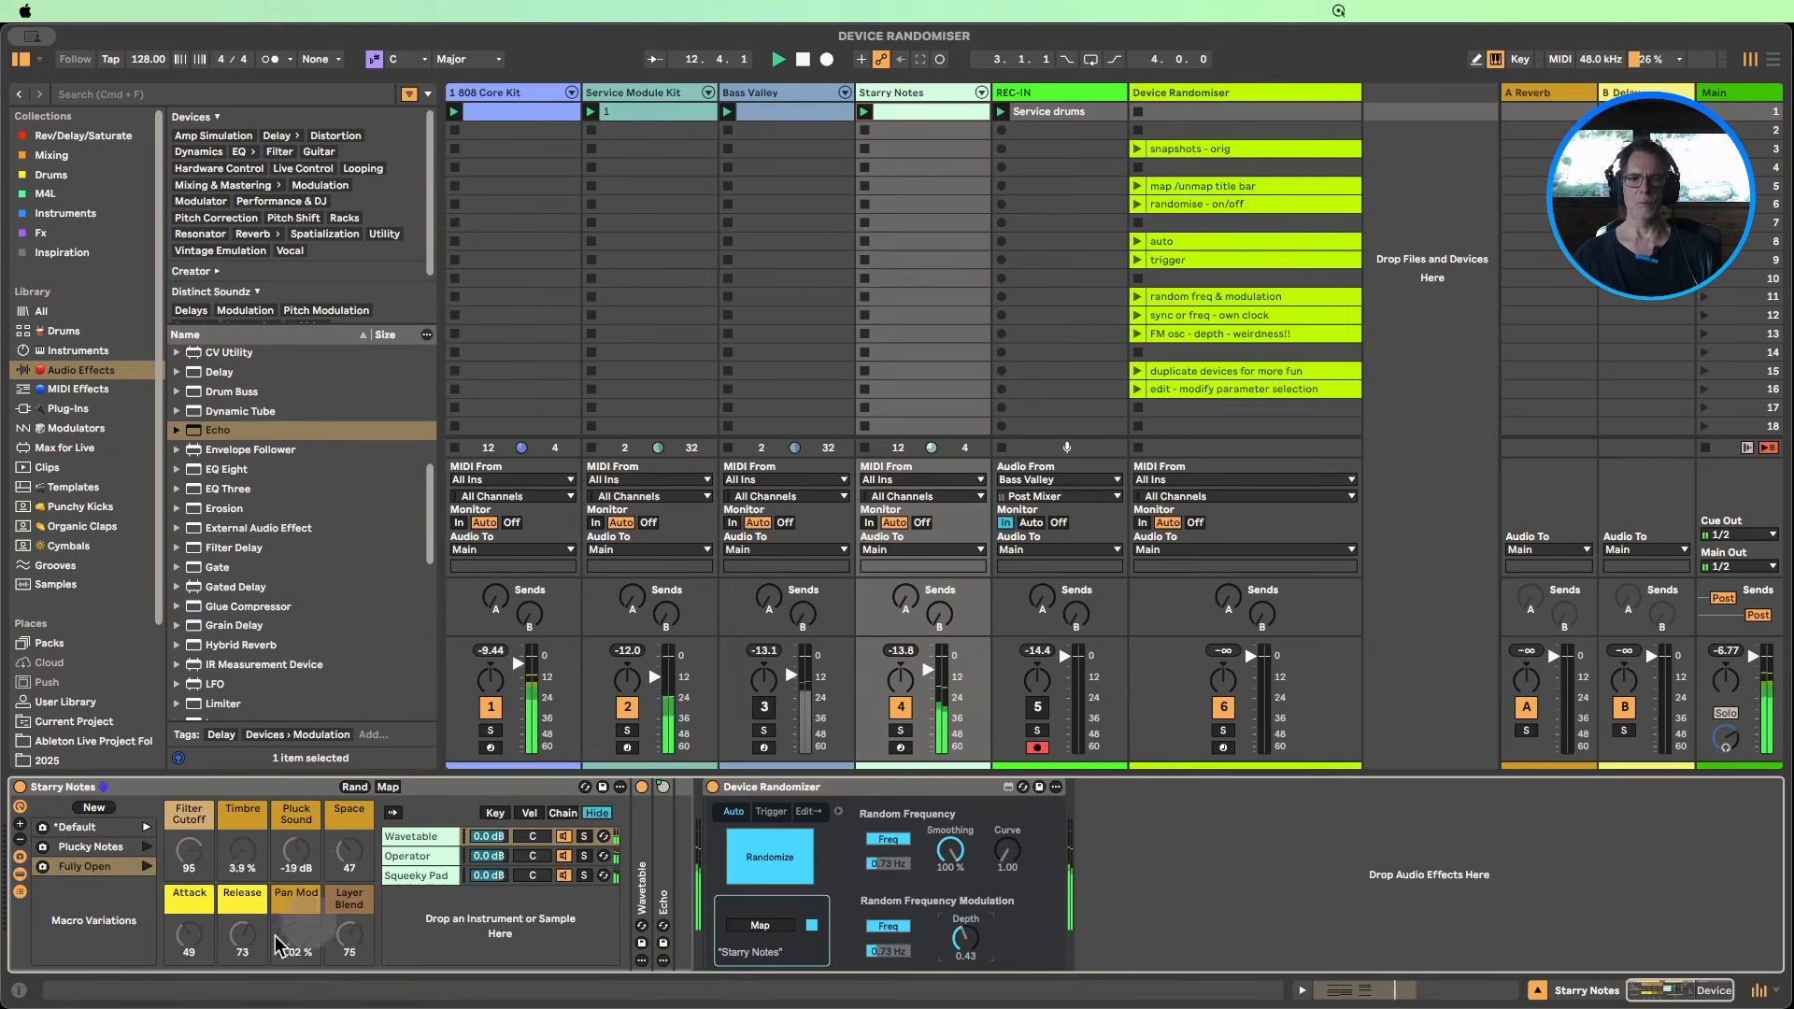
# Step: Recall Starry Notes' Plucky Notes, Fully Open and Default variations in turn during playback
pyautogui.click(147, 847)
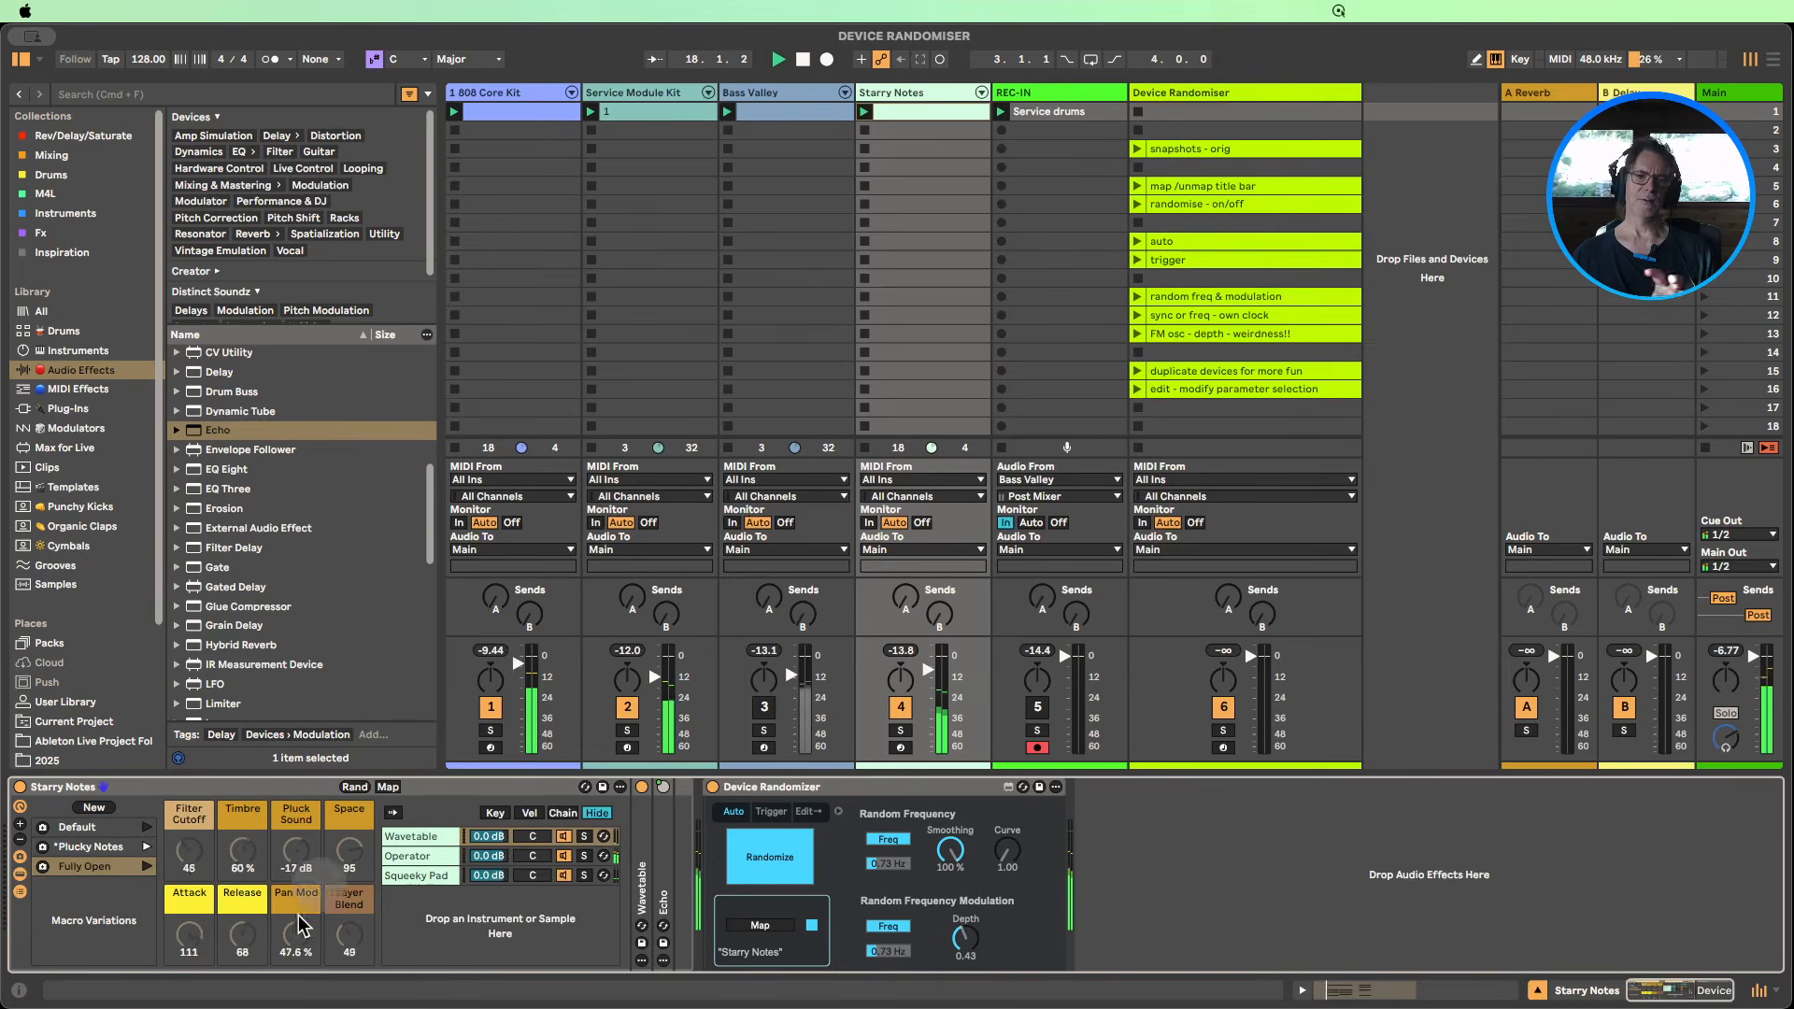
pyautogui.click(146, 867)
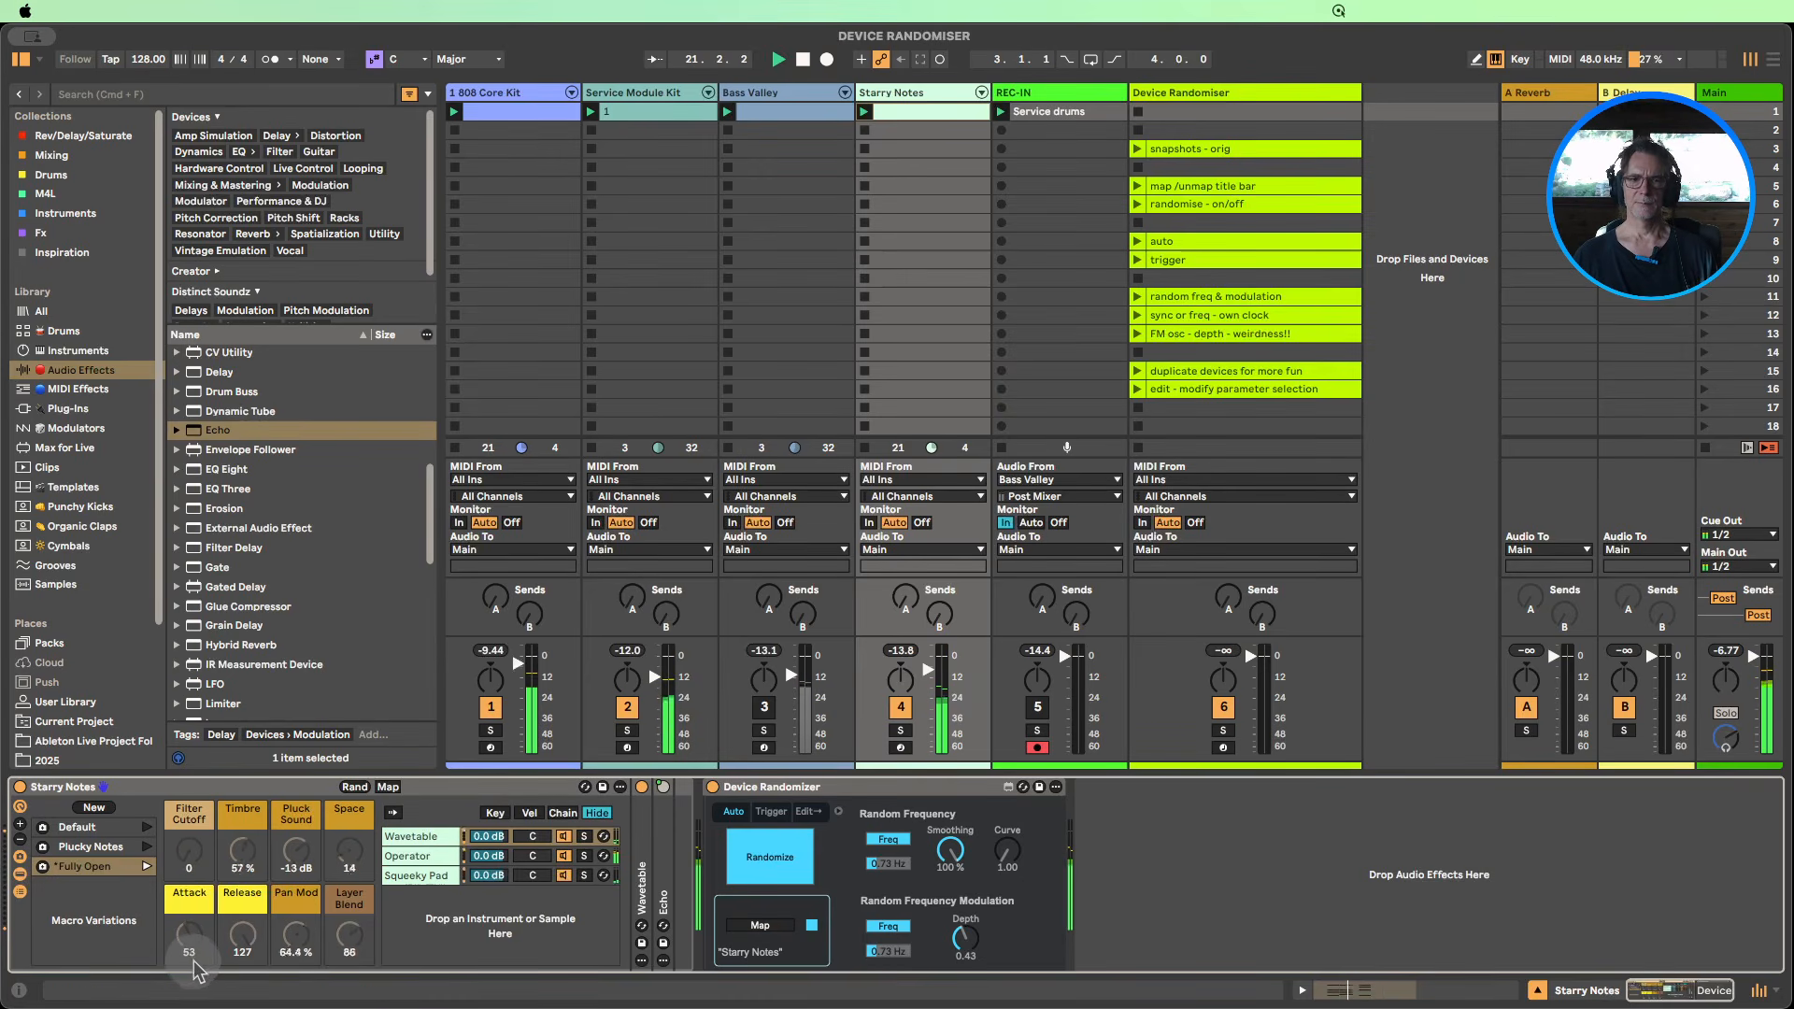
pyautogui.click(147, 828)
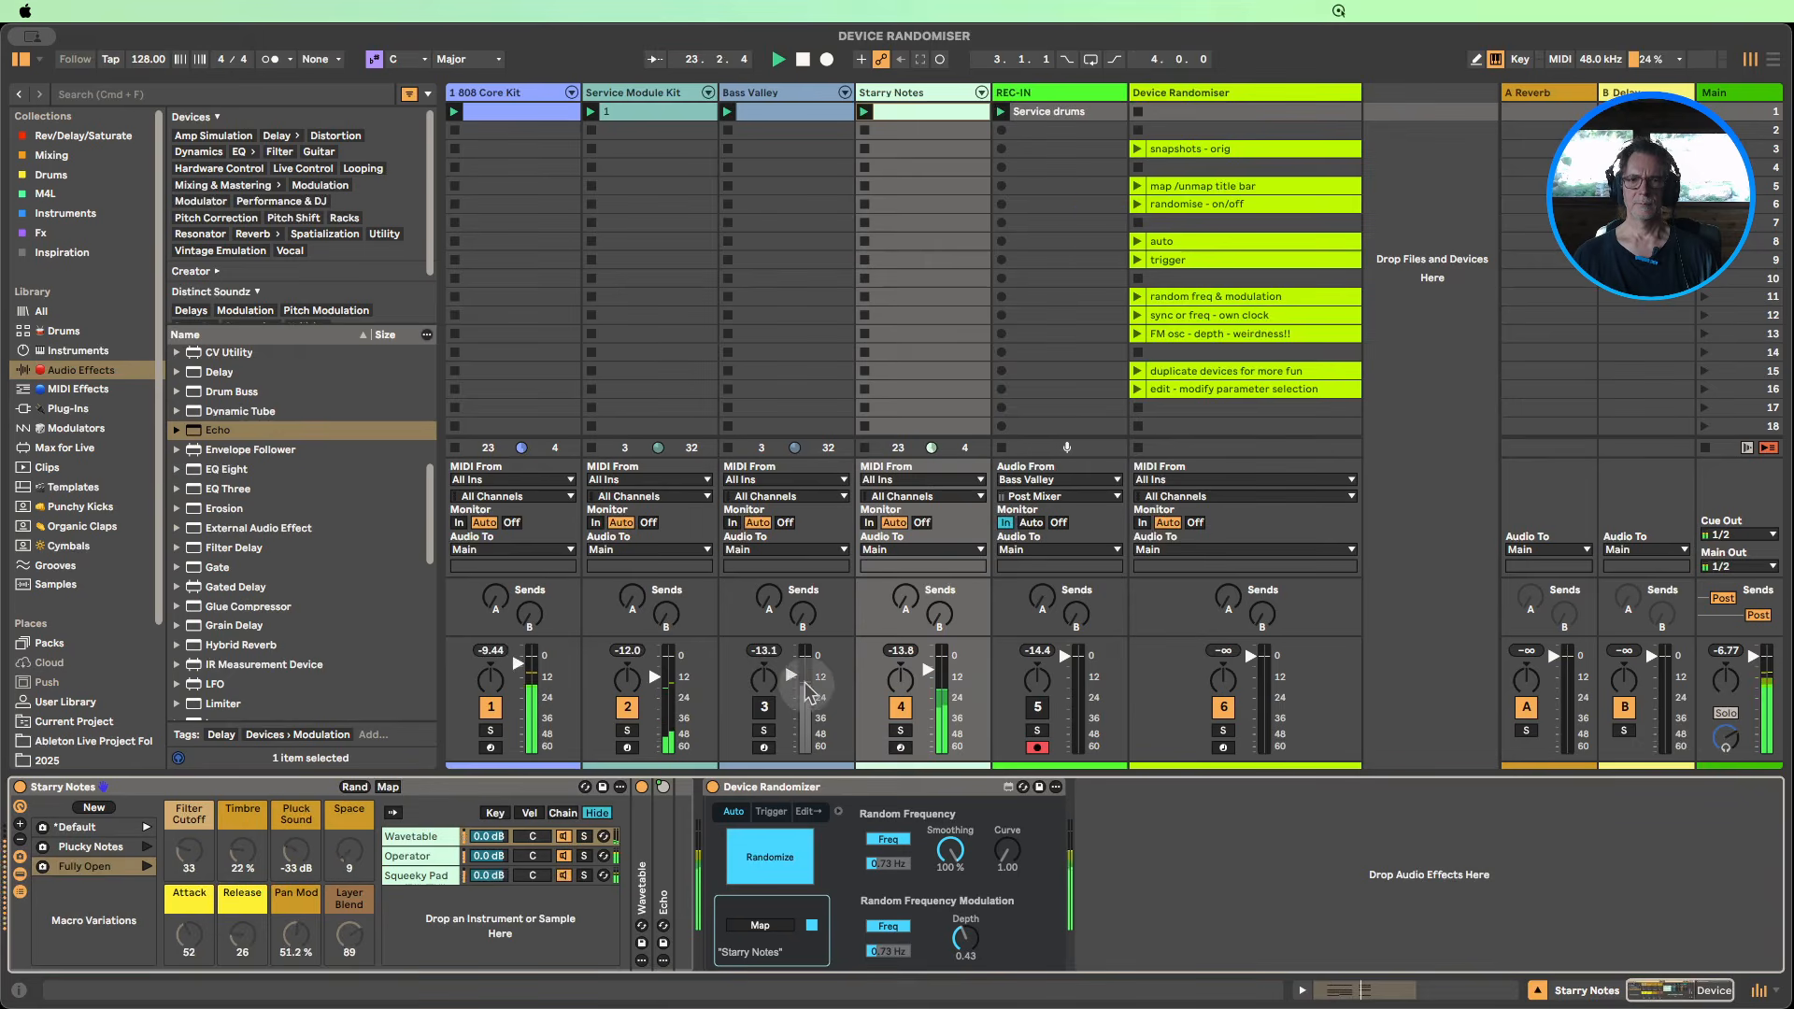
# Step: Reactivate the Bass Valley track and switch its Device Randomizer from Edit to Auto mode
pyautogui.click(764, 710)
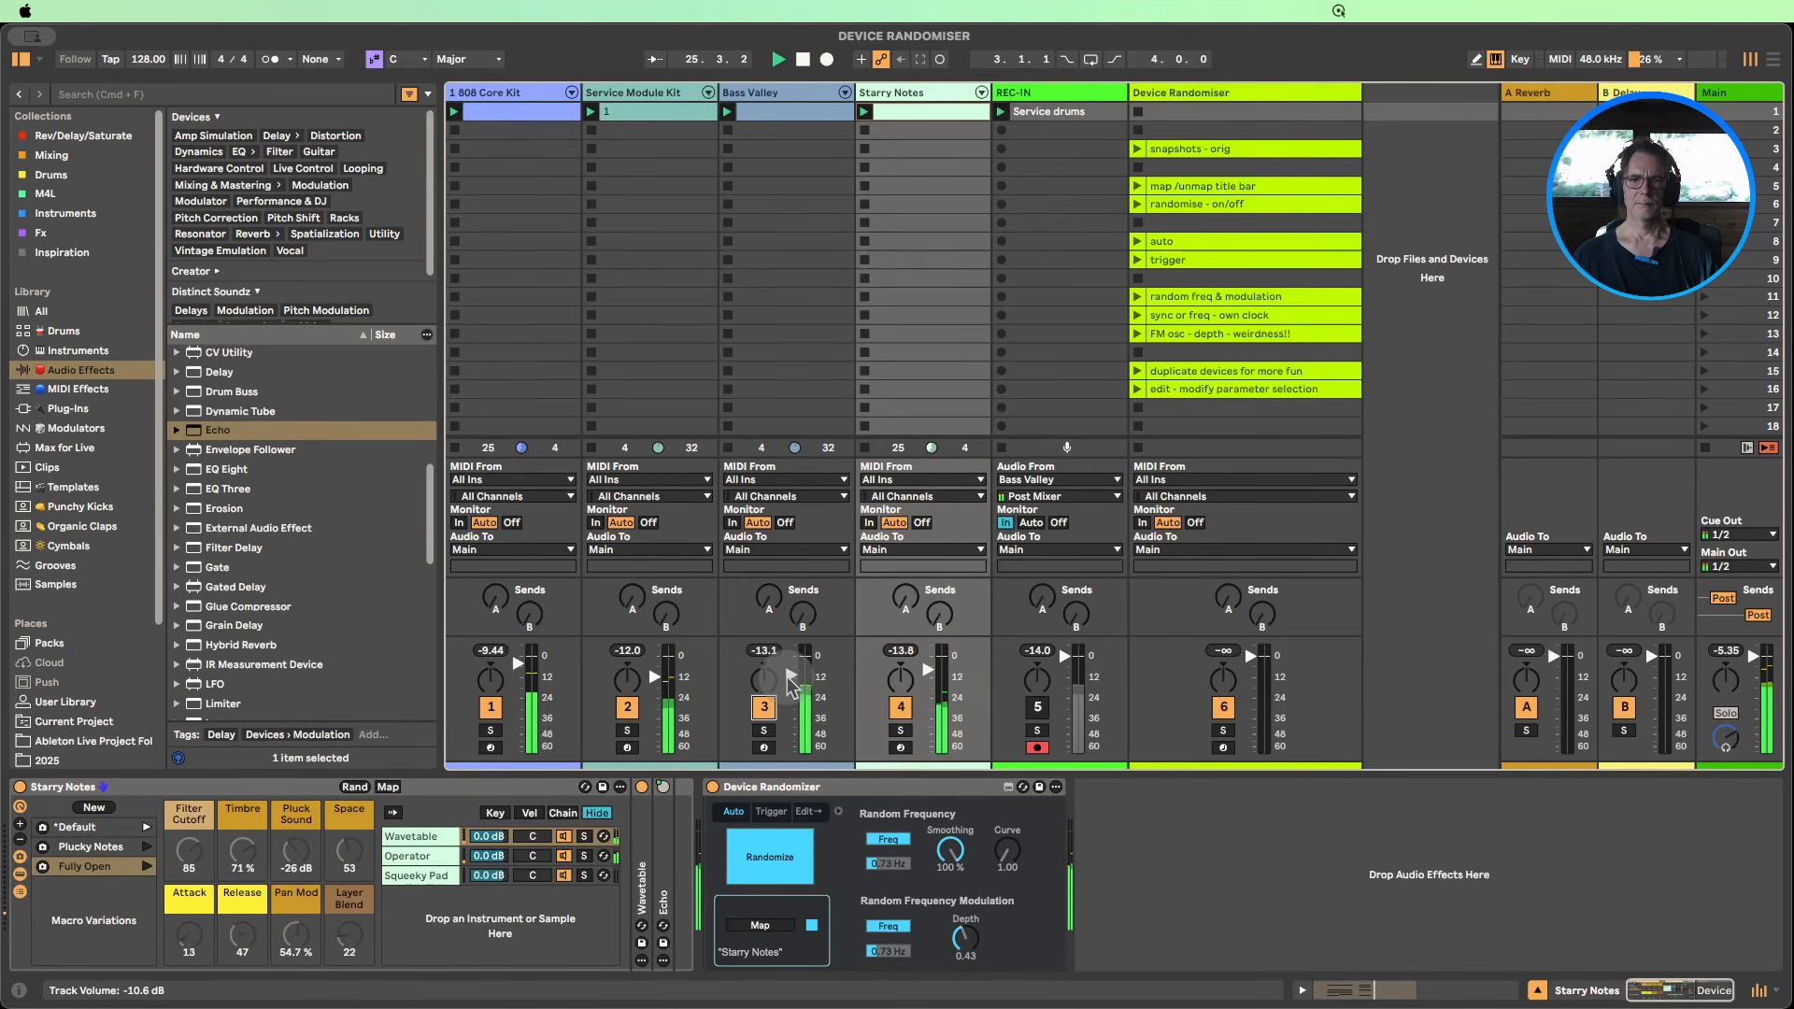
pyautogui.click(787, 91)
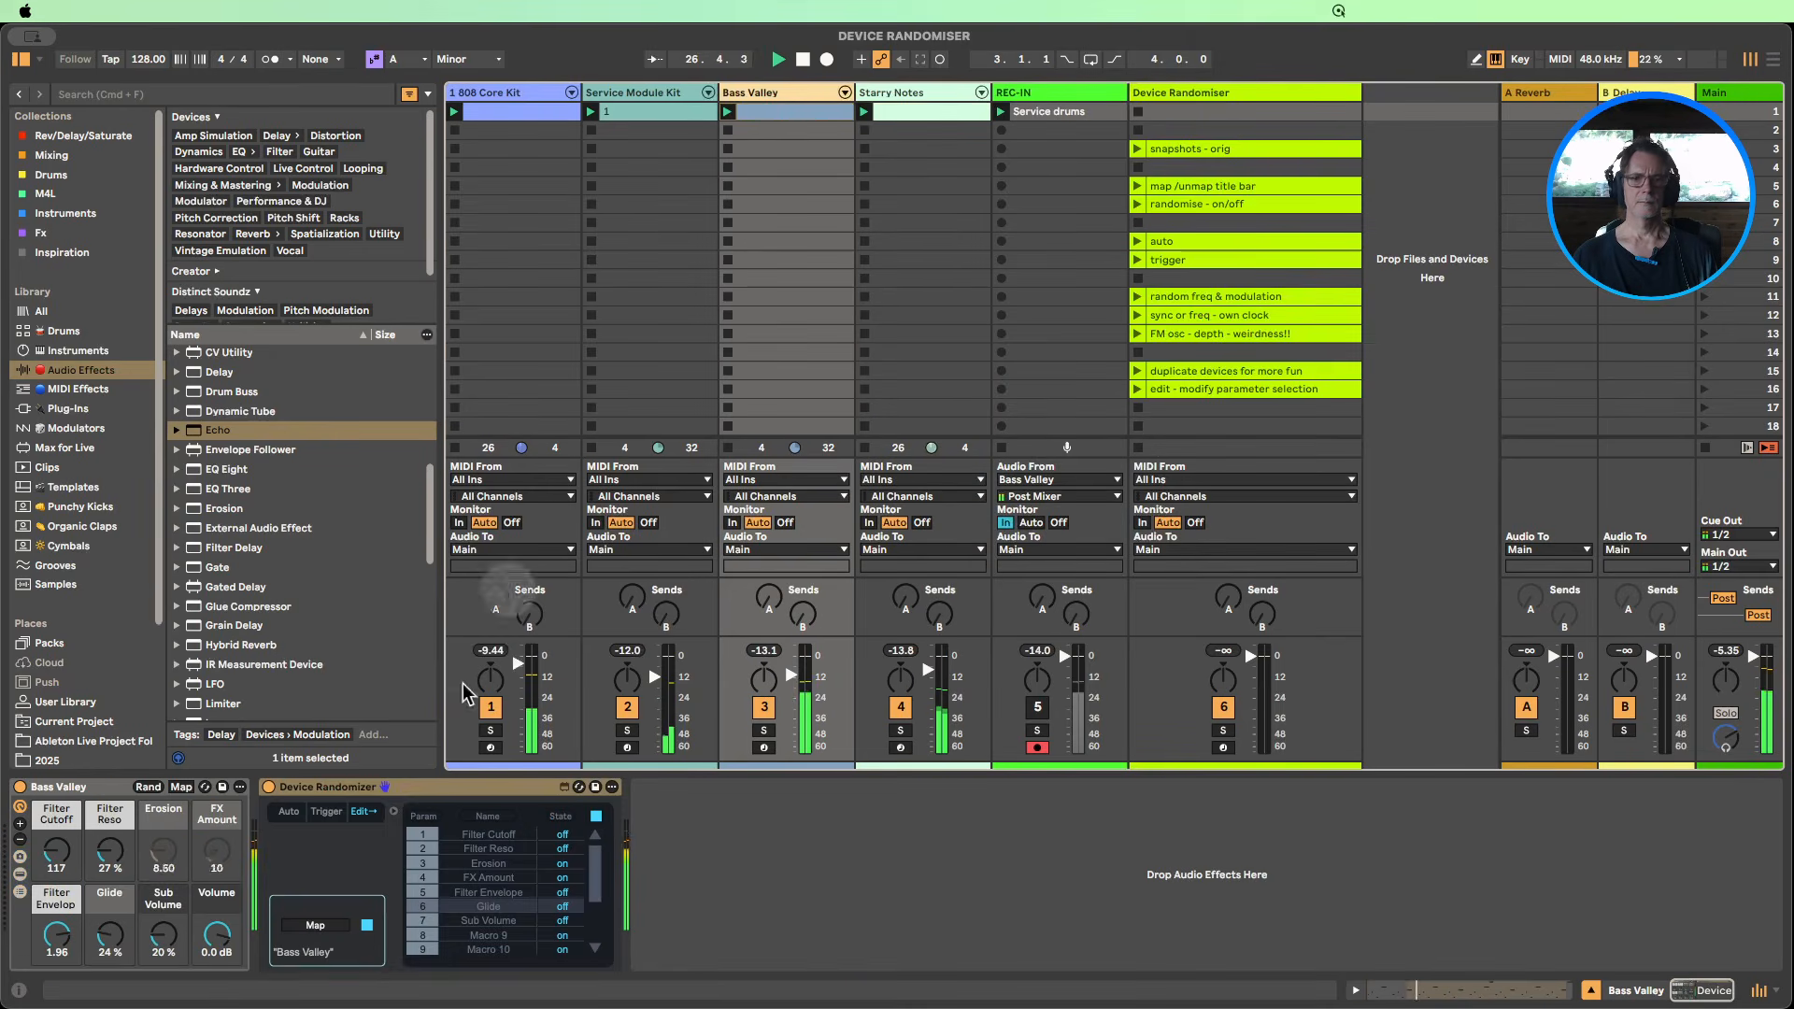
pyautogui.click(291, 813)
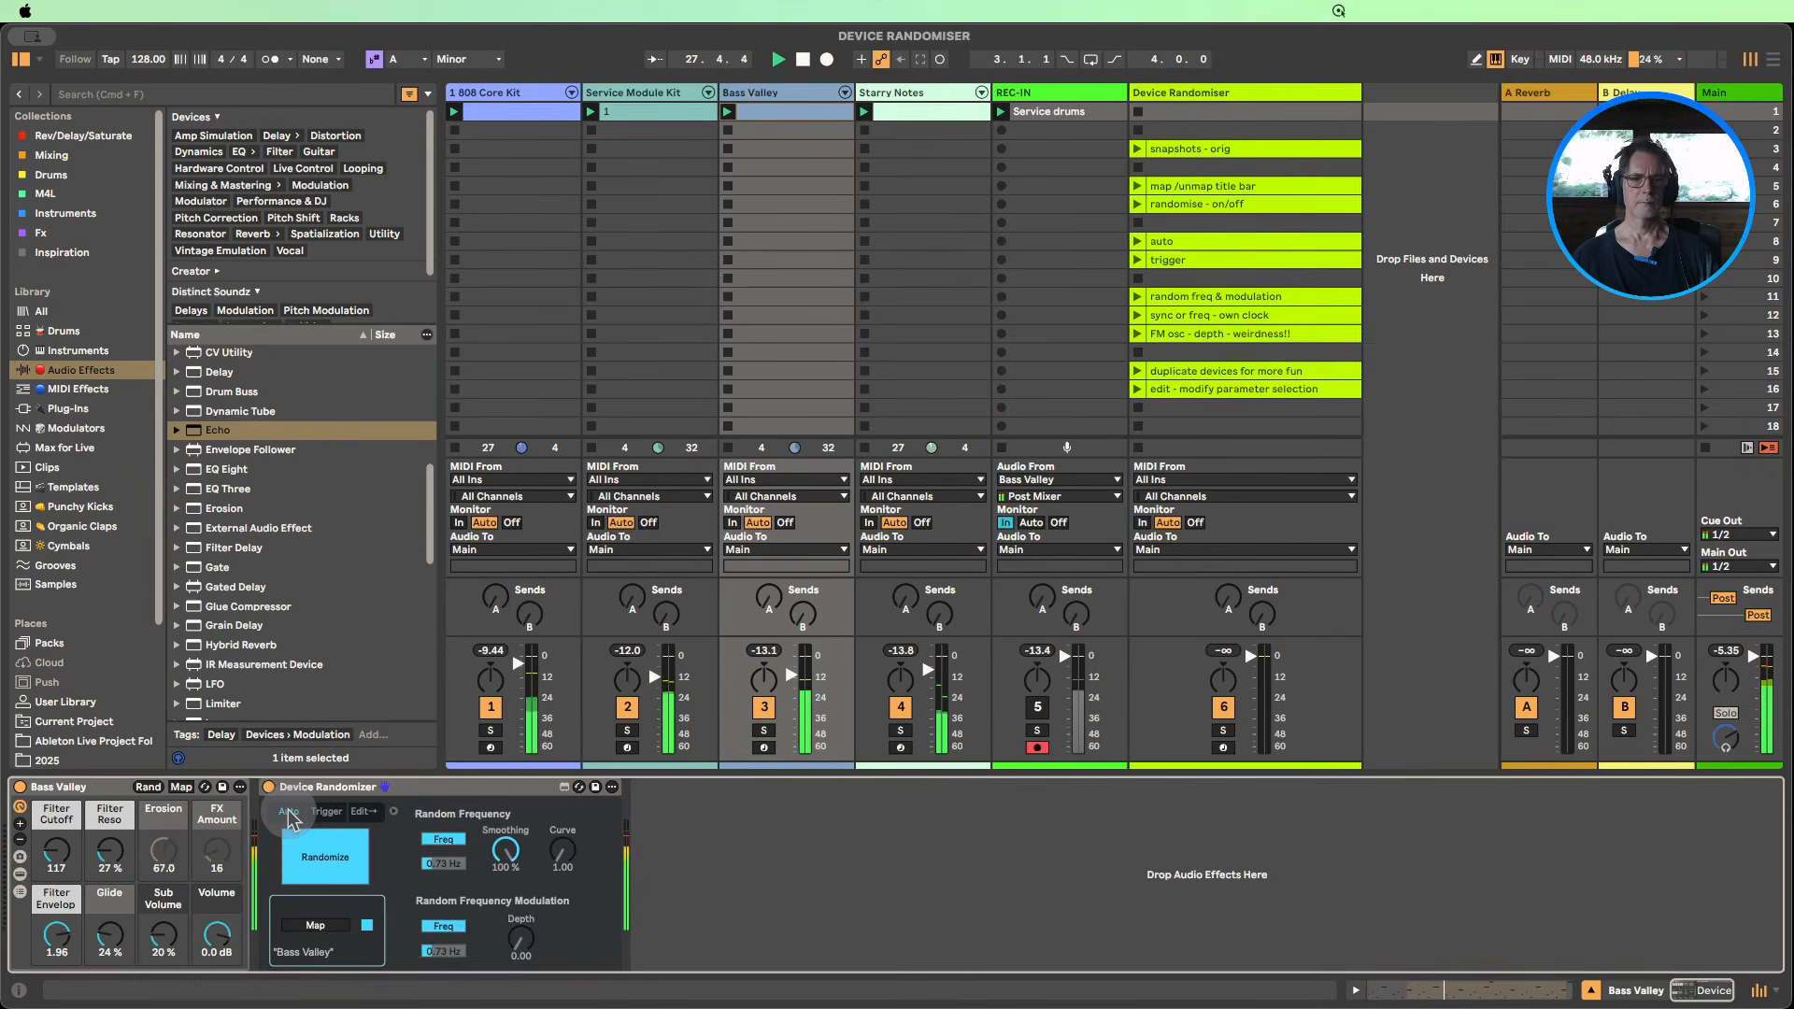
# Step: Try Bass Valley's Device Randomizer with Randomize off and in Trigger mode, and return it to Auto mode
pyautogui.click(325, 856)
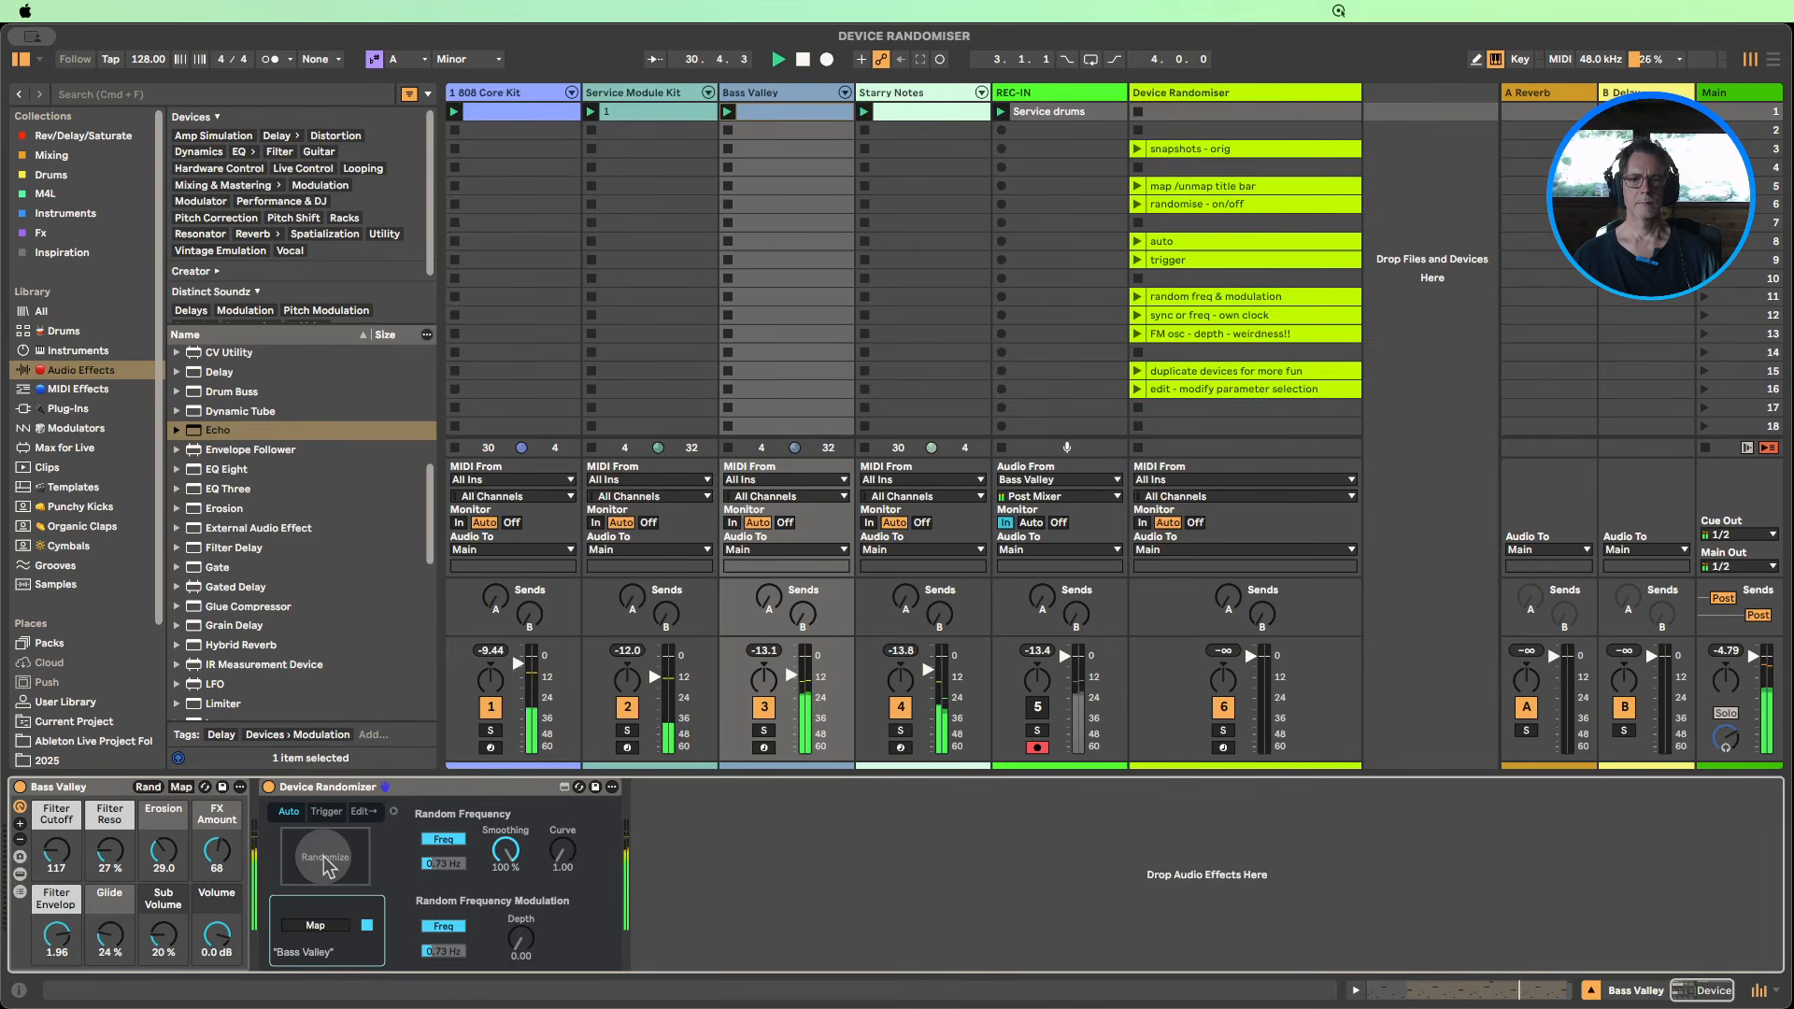
pyautogui.click(322, 813)
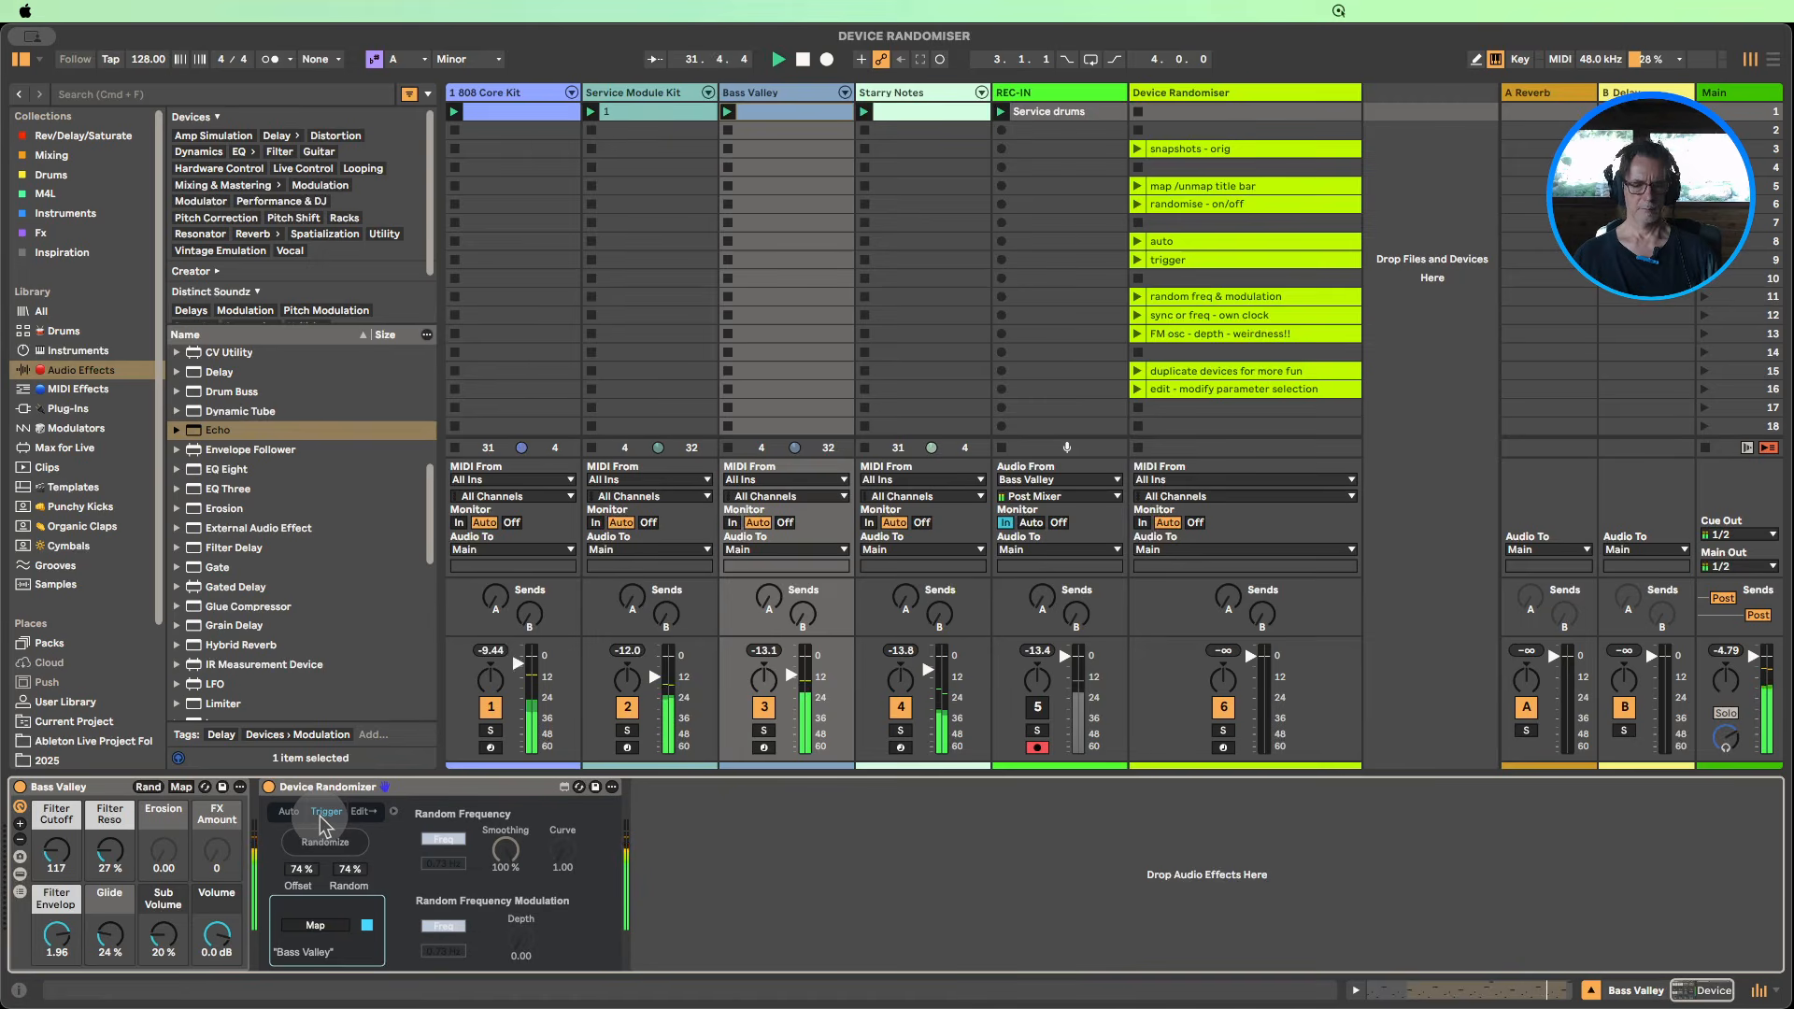
pyautogui.click(290, 811)
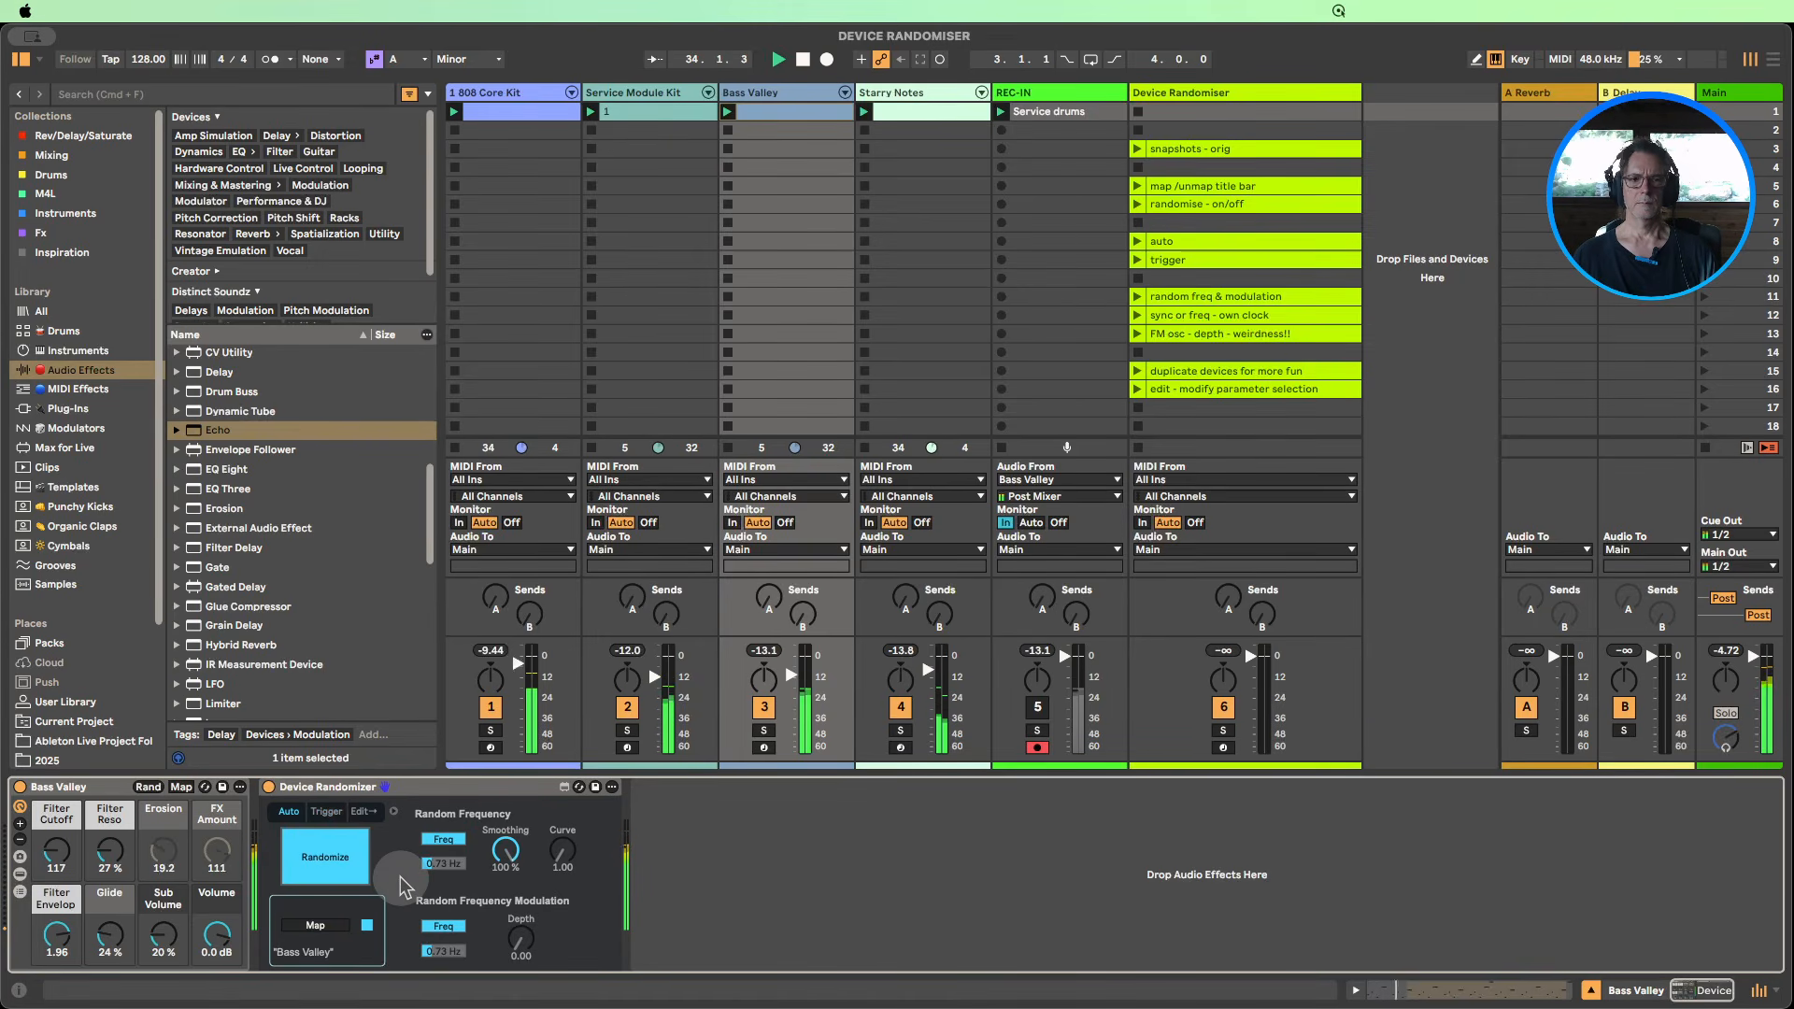
# Step: Include Filter Cutoff in Bass Valley's randomised parameters and run the Device Randomizer in Auto mode
pyautogui.click(364, 813)
pyautogui.click(561, 834)
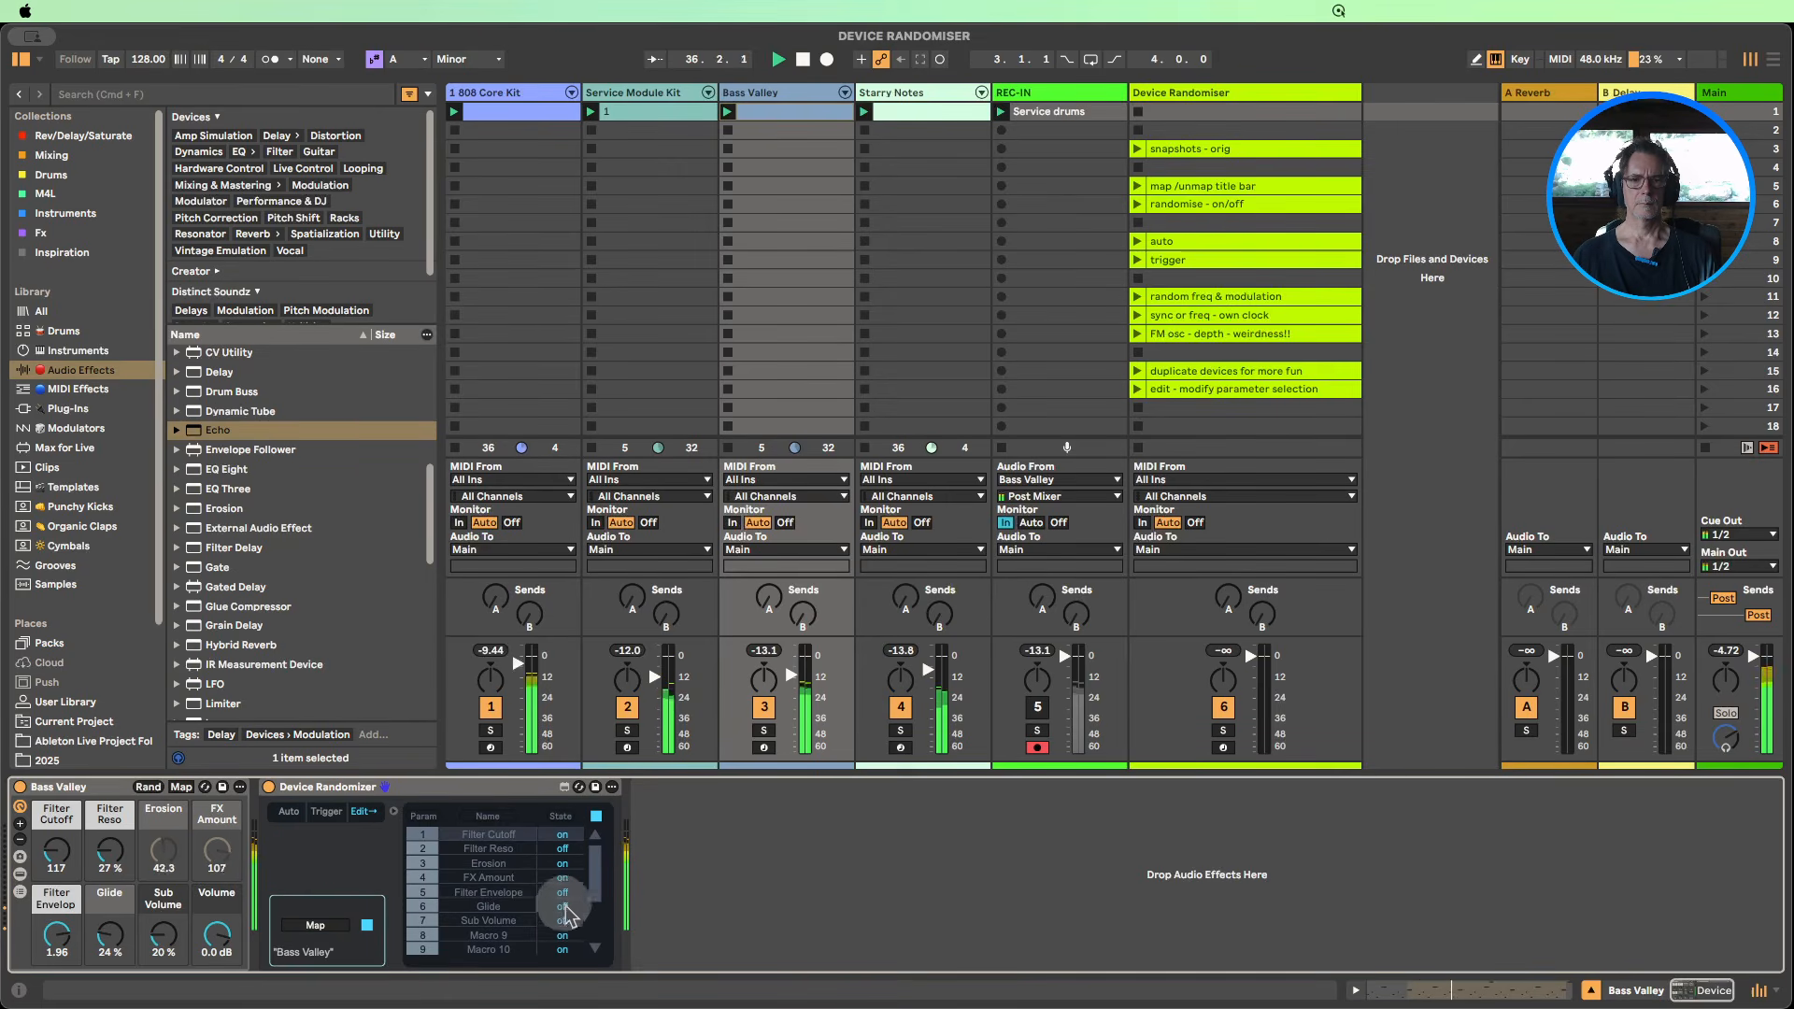
pyautogui.click(288, 811)
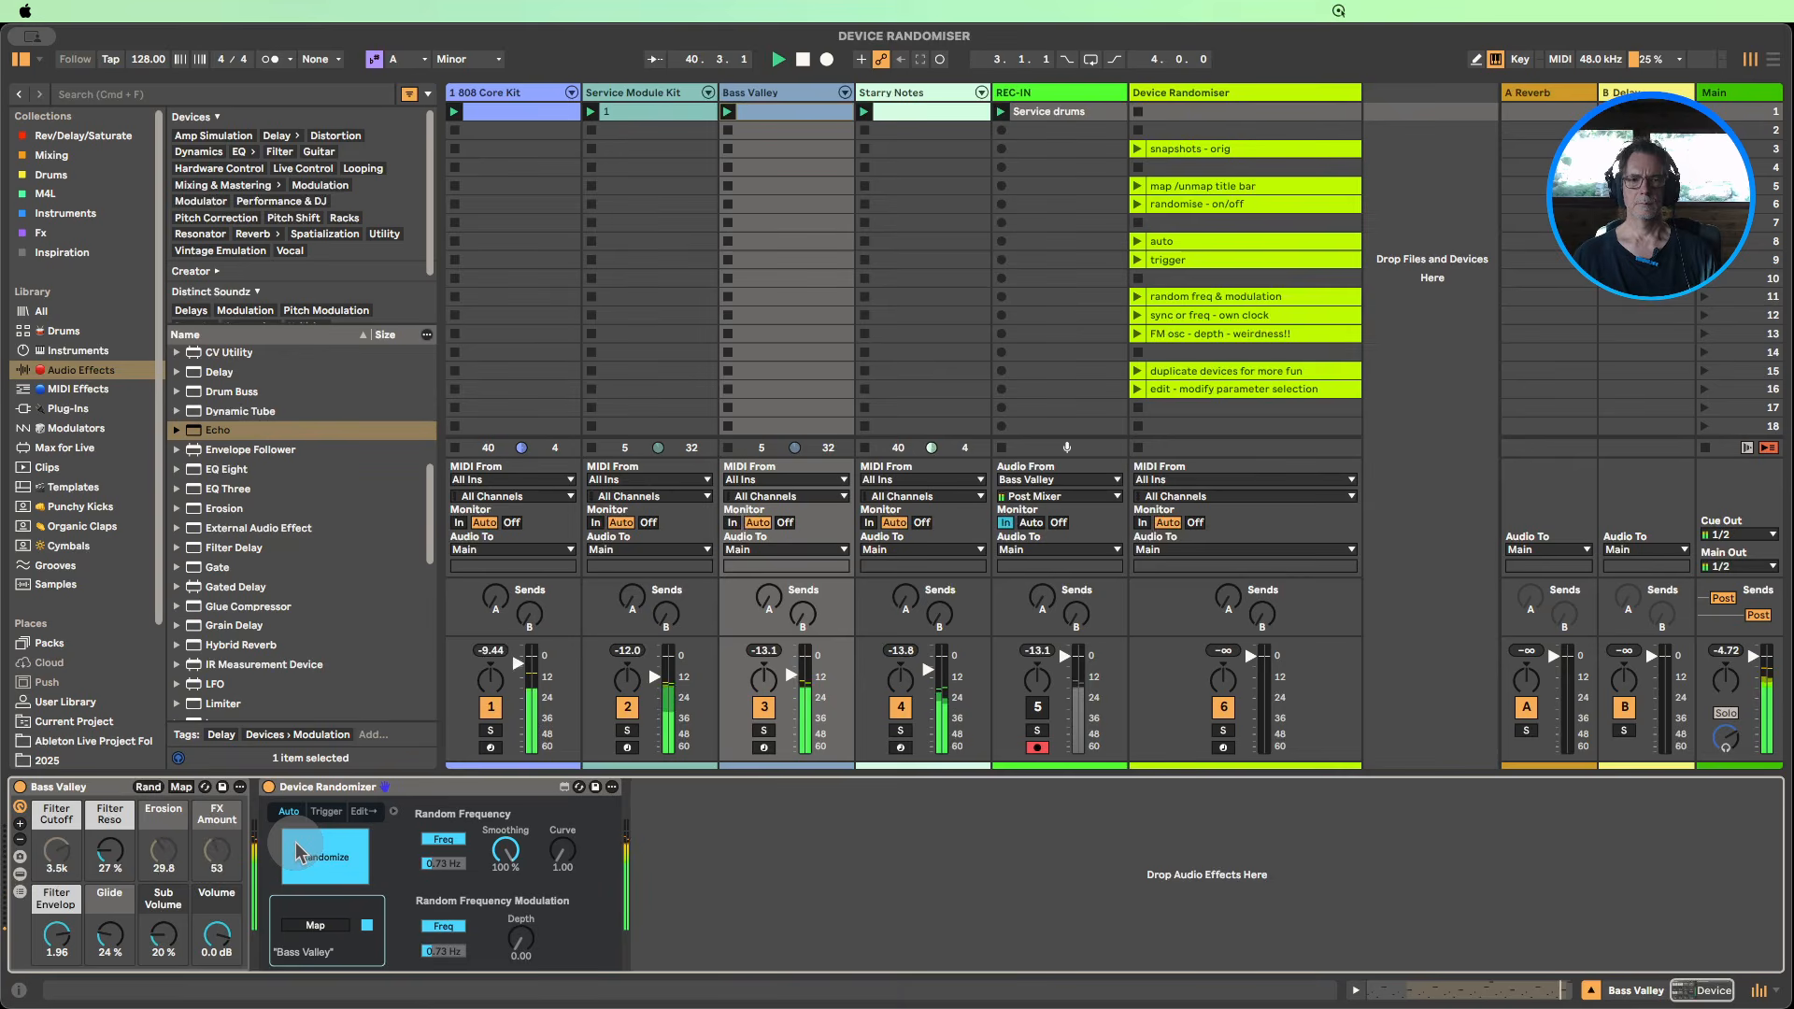
pyautogui.click(308, 859)
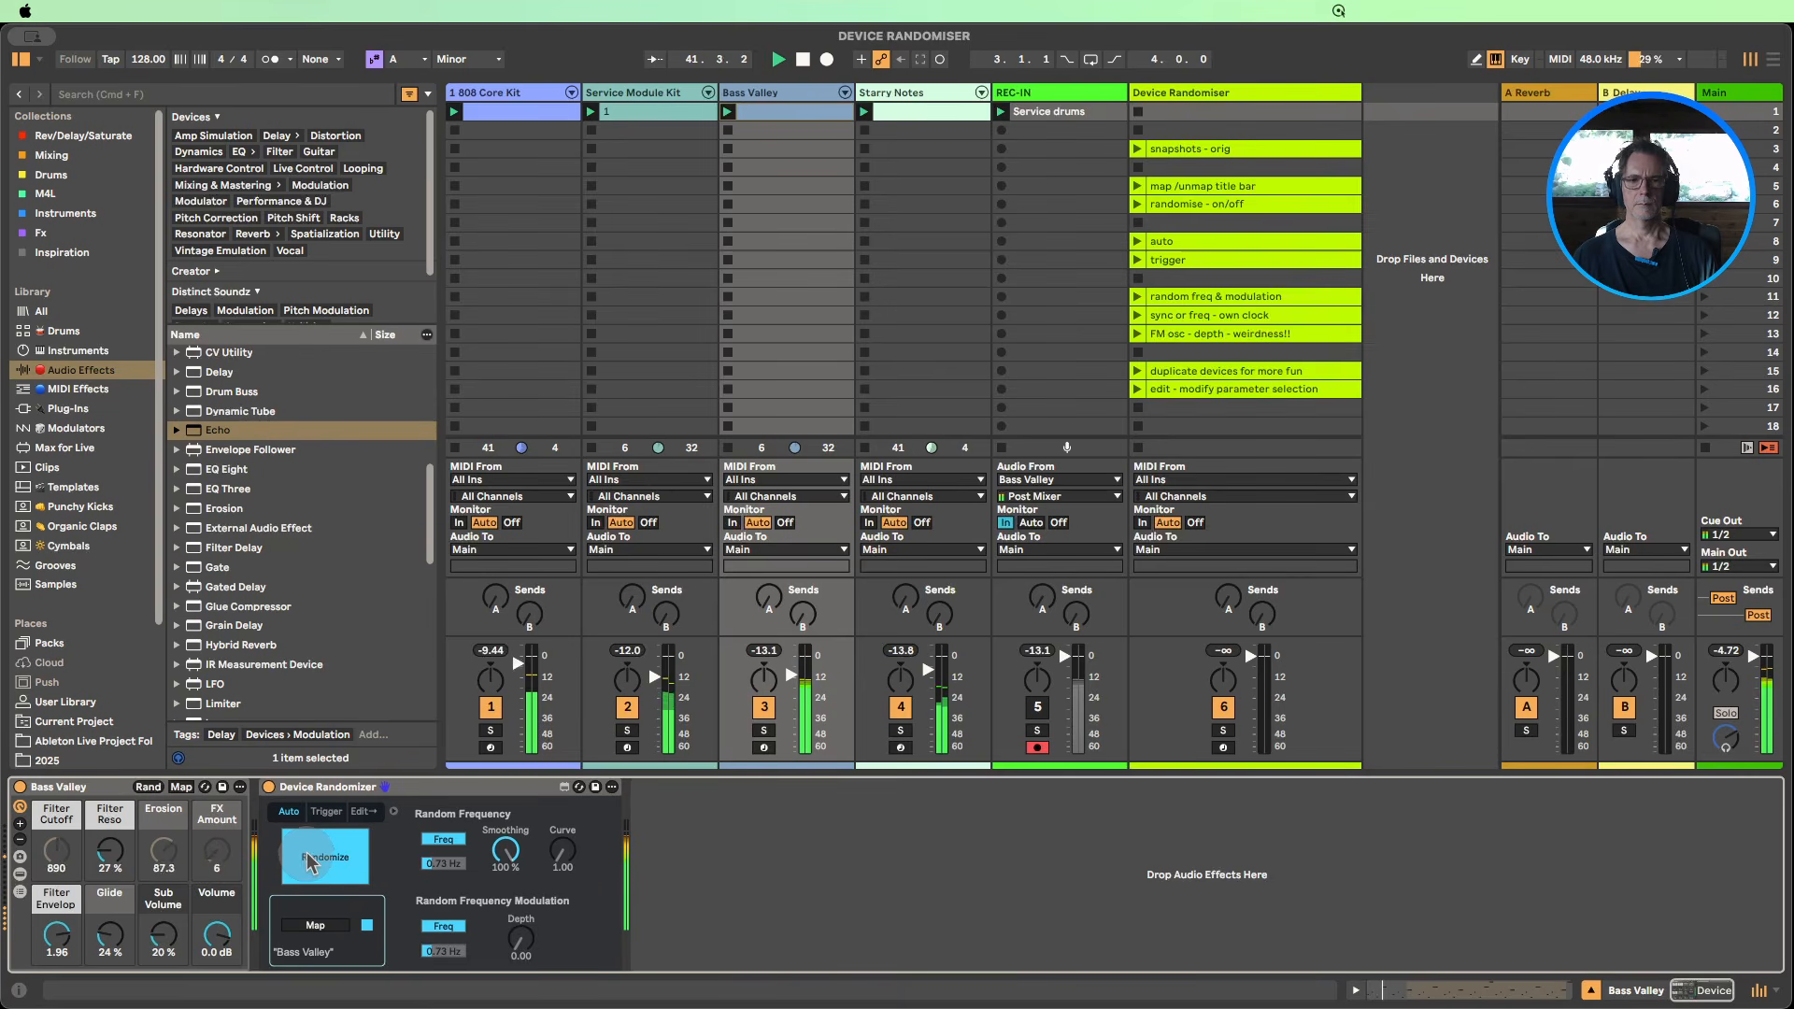
# Step: Exclude Filter Cutoff from Bass Valley's randomised parameters and set the Filter Cutoff macro to 46
pyautogui.click(362, 812)
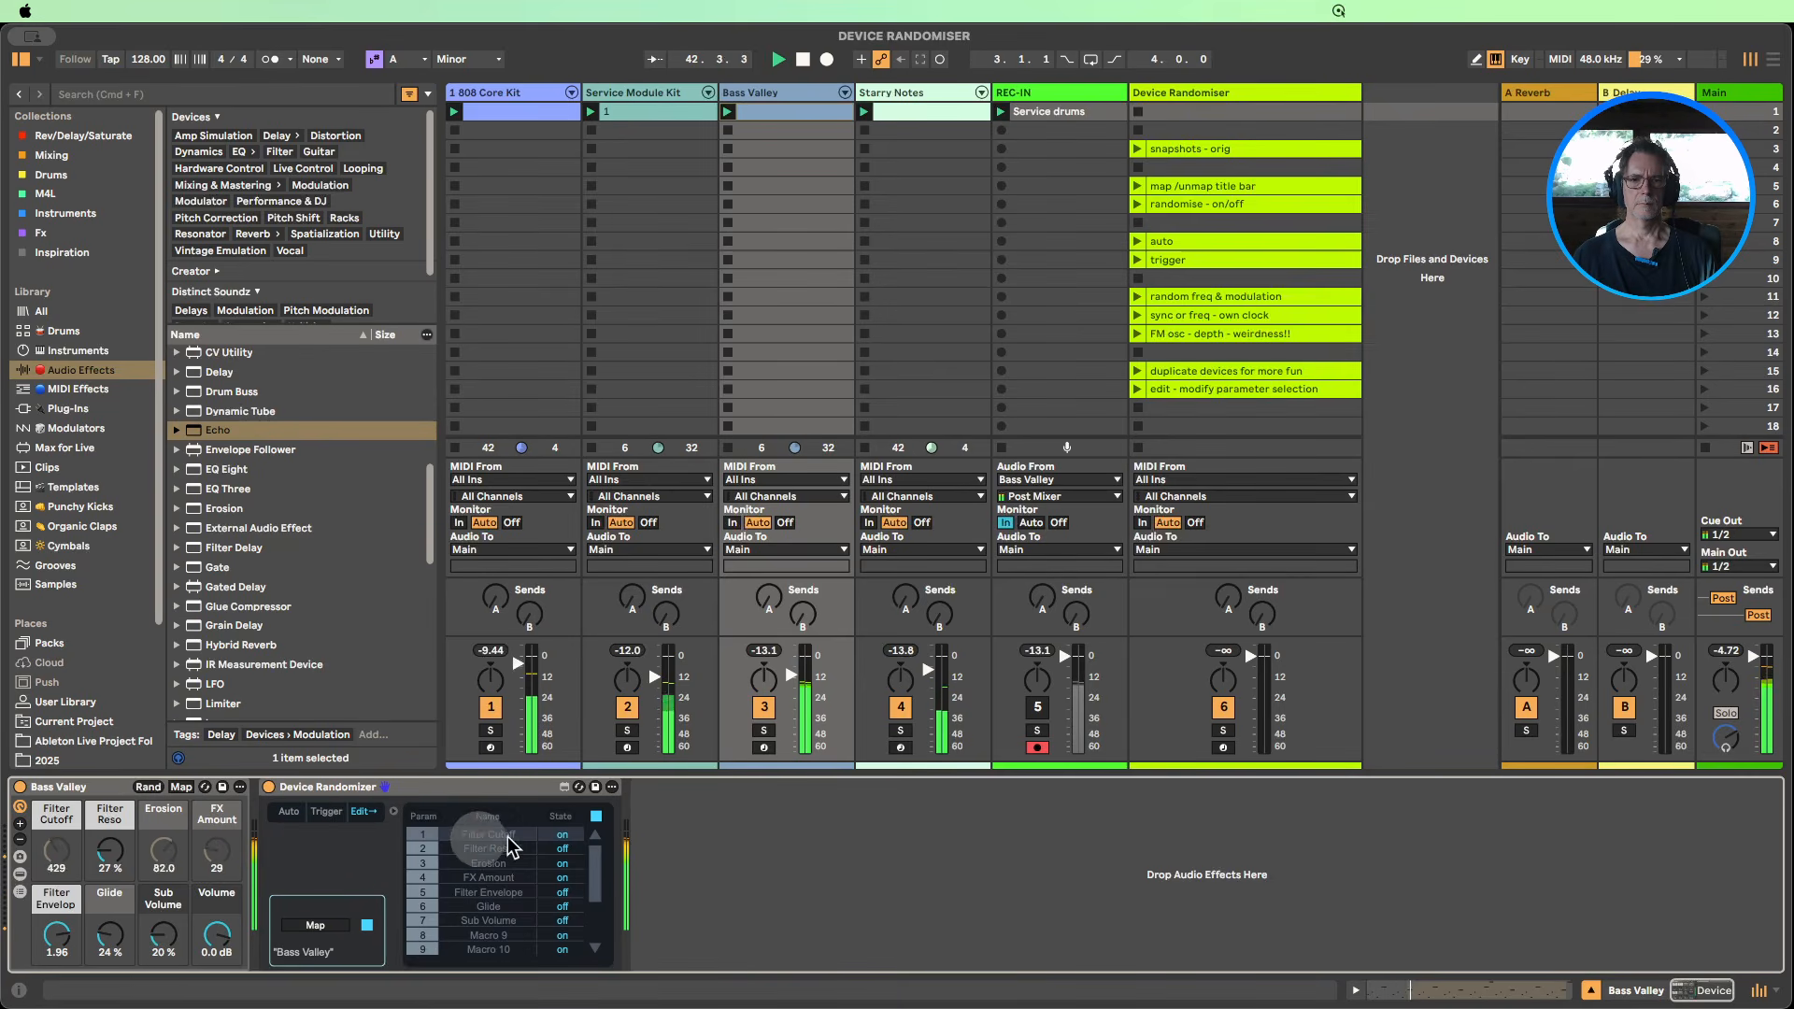
pyautogui.click(562, 835)
pyautogui.moveTo(56, 848)
pyautogui.mouseDown()
pyautogui.moveTo(56, 878)
pyautogui.moveTo(63, 861)
pyautogui.mouseUp()
# Step: Mute and reactivate the 1 808 Core Kit track, and stop playback
pyautogui.click(492, 708)
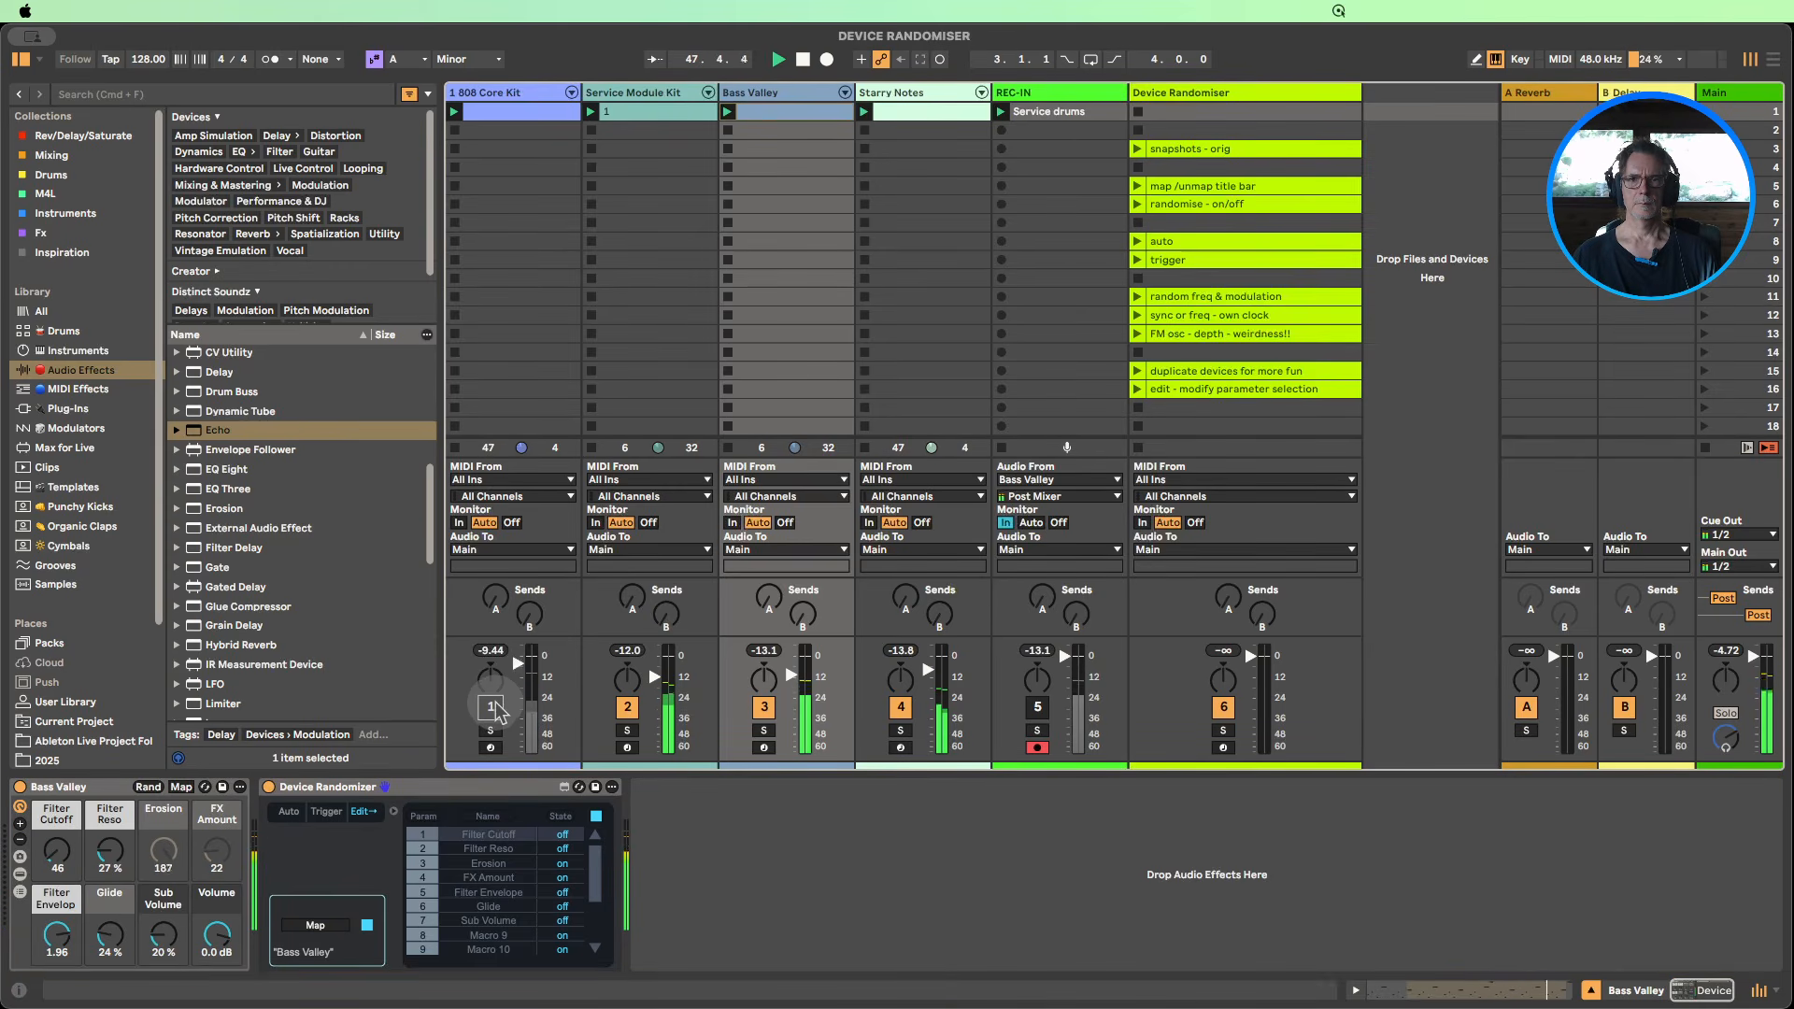
pyautogui.click(493, 708)
pyautogui.click(803, 60)
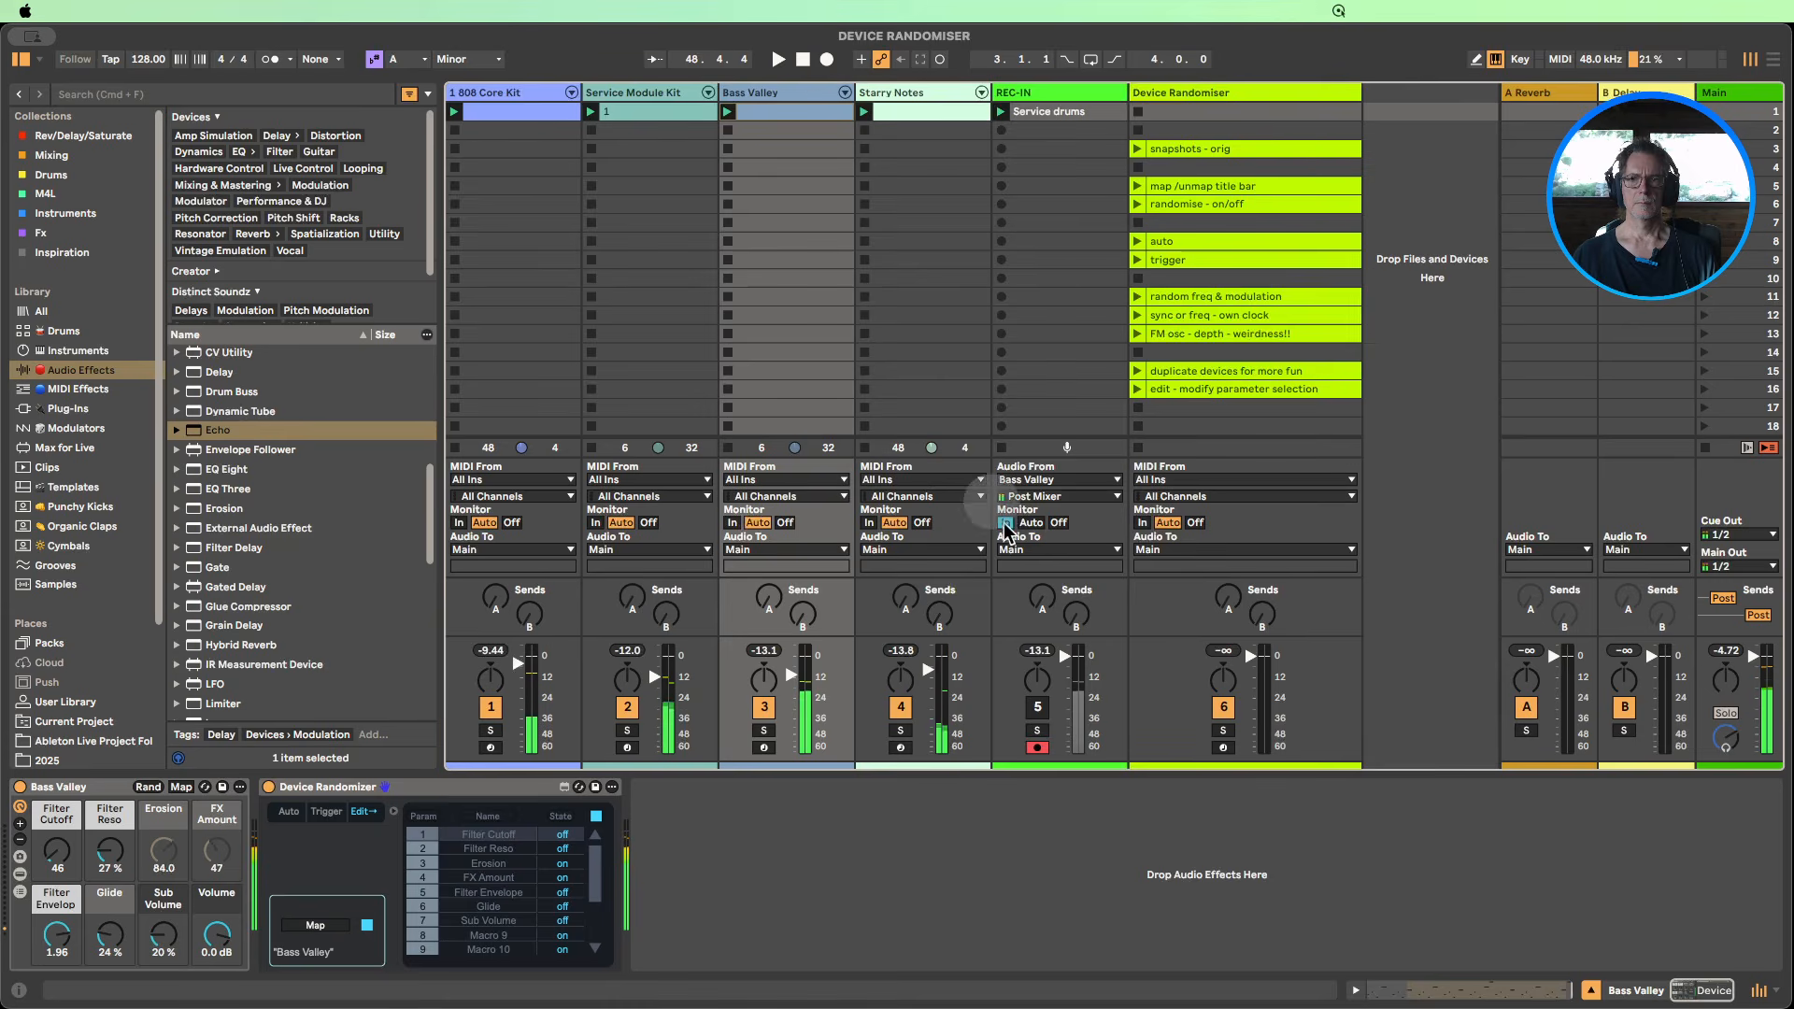
# Step: Show the Starry Notes track's devices and return the playback position to the start of the set
pyautogui.click(1000, 449)
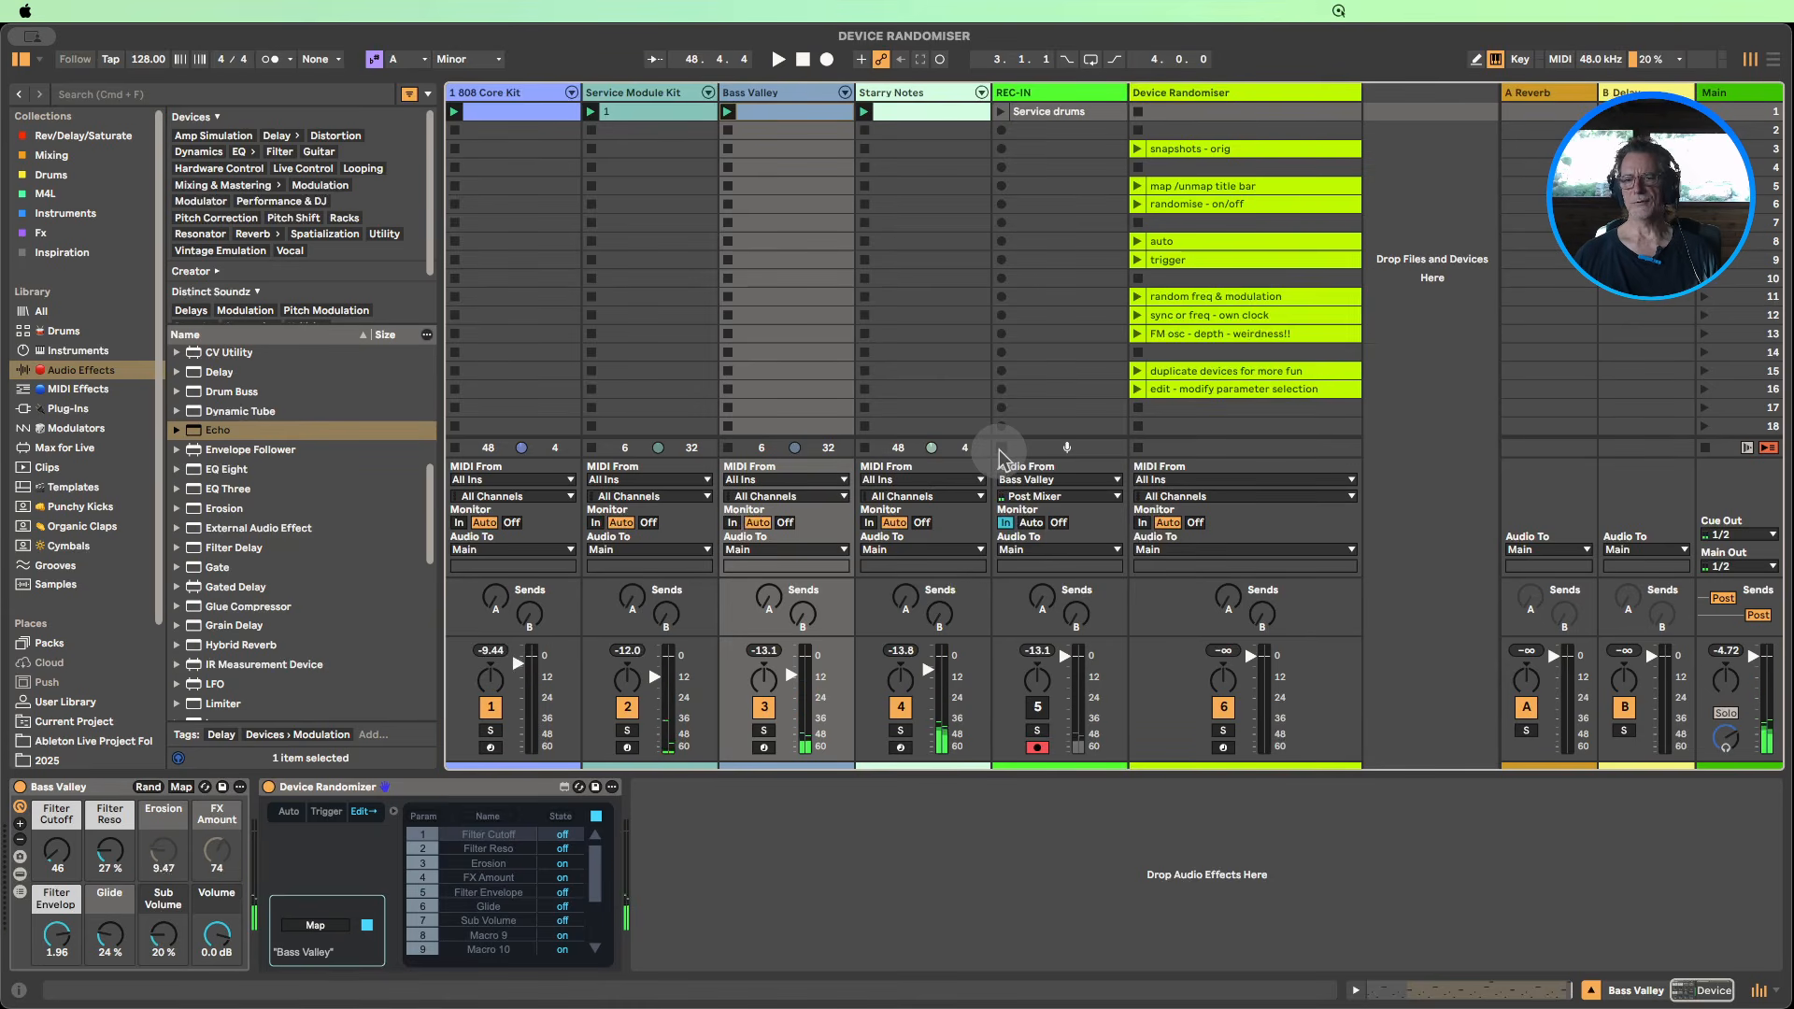
pyautogui.click(903, 99)
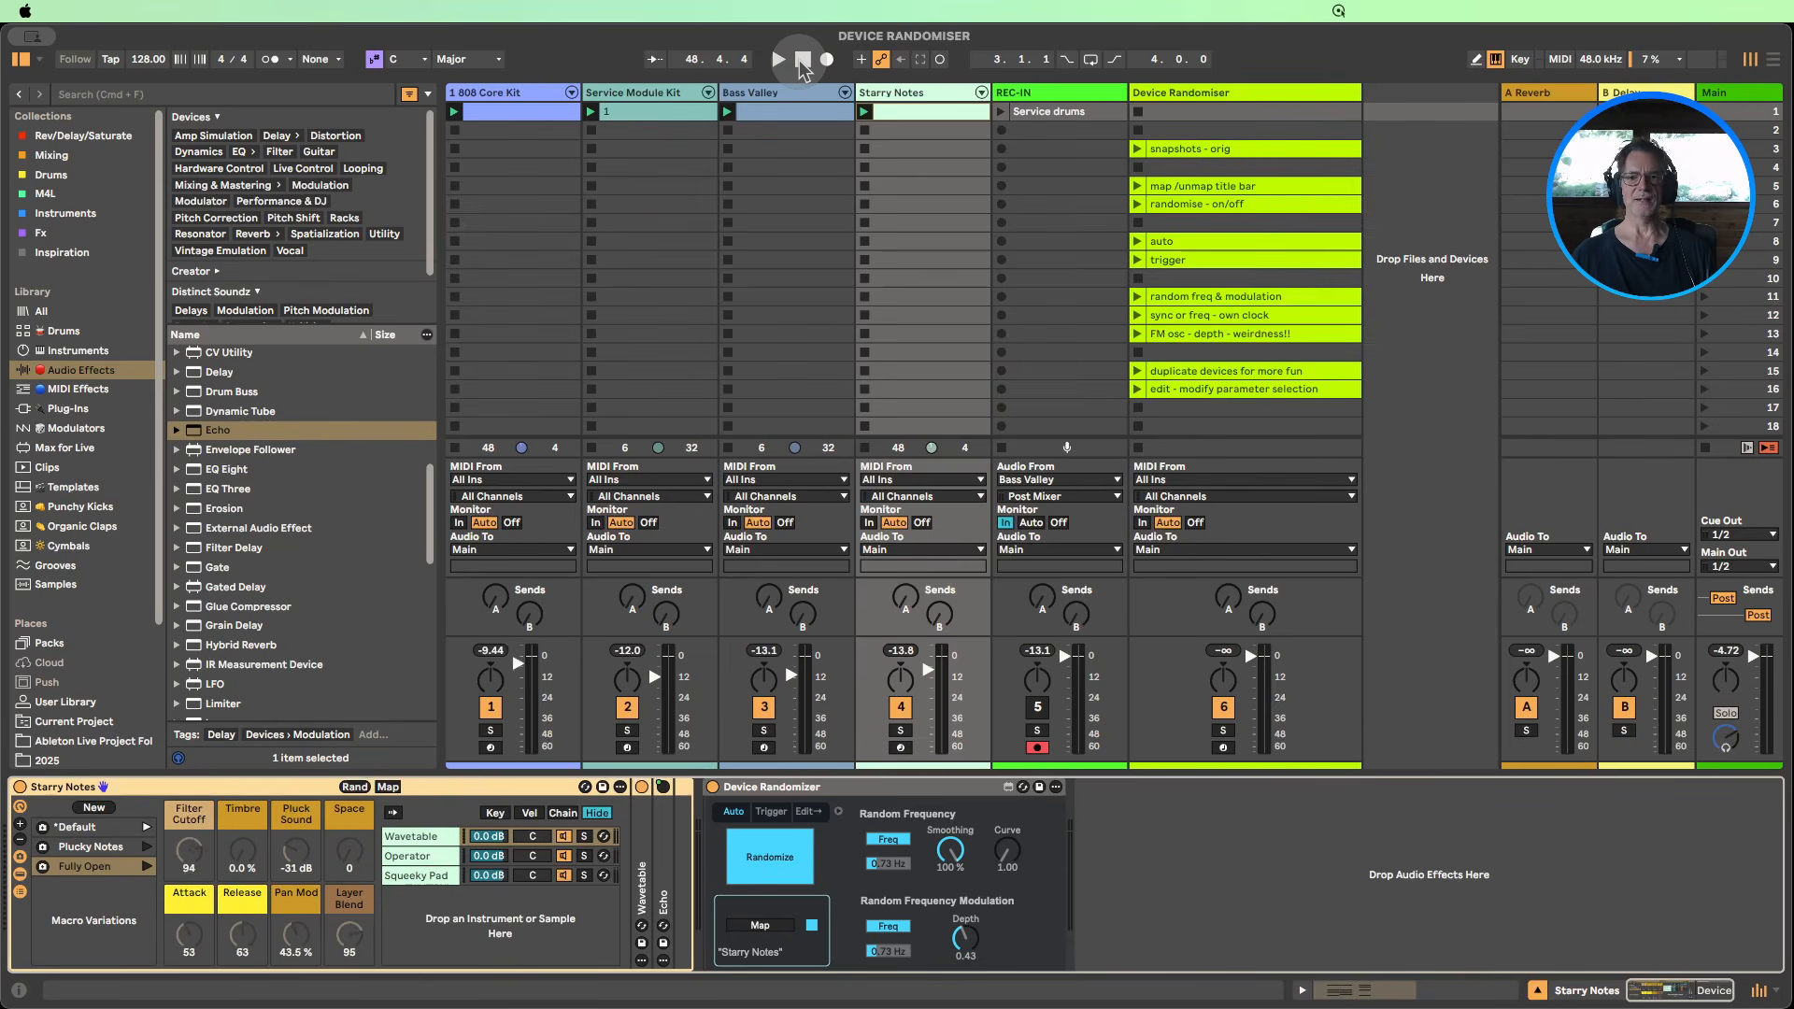
pyautogui.click(801, 62)
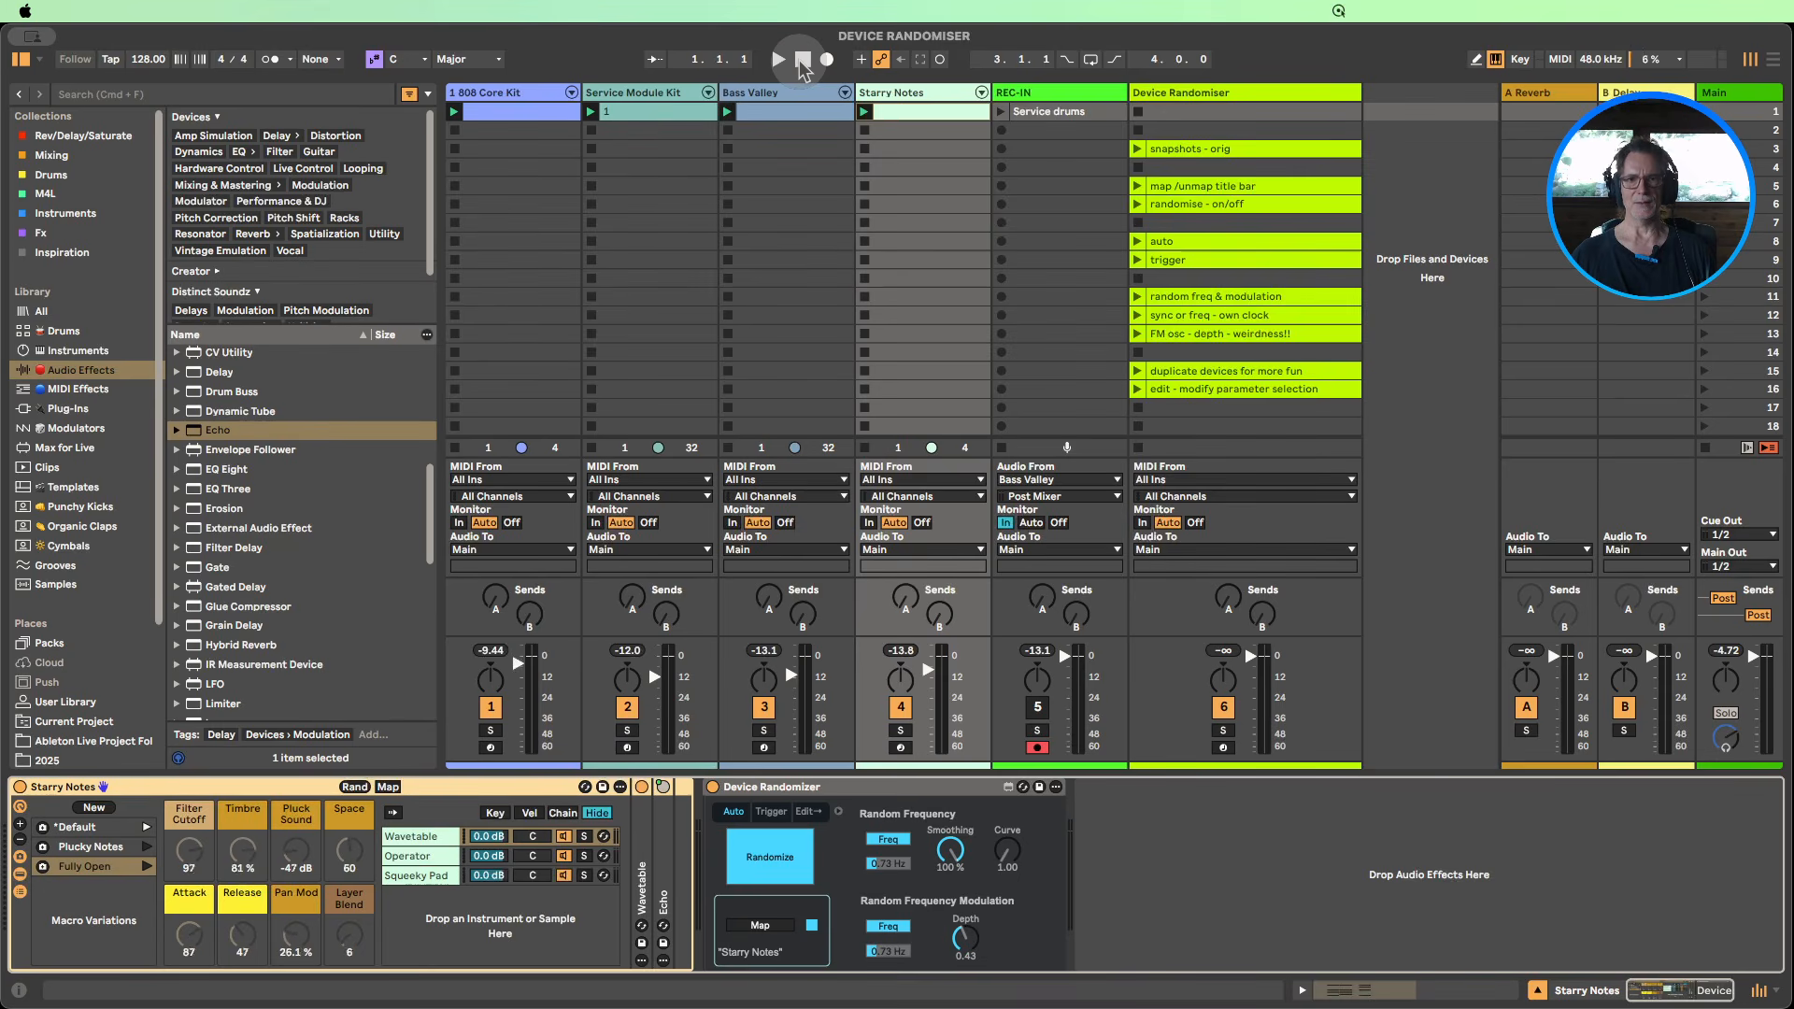